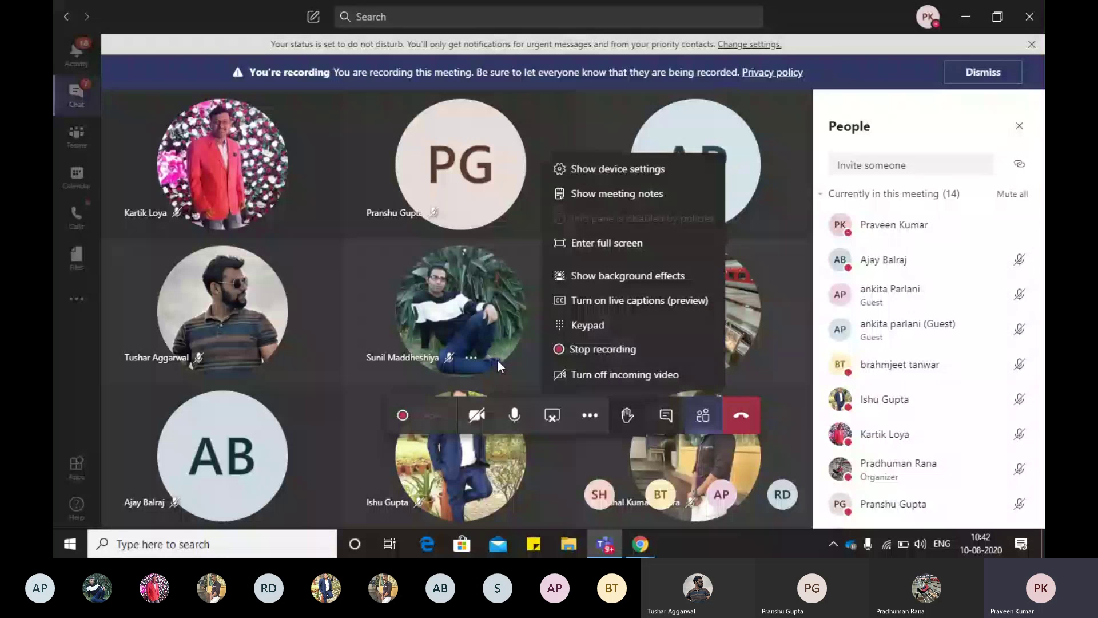
Step: Open a meeting participant's profile card in Teams and scroll through the 14-person participant list
{"action": "left_click", "coordinate": [506, 332]}
{"action": "scroll", "coordinate": [990, 244], "scroll_direction": "down", "scroll_amount": 3}
{"action": "scroll", "coordinate": [990, 244], "scroll_direction": "down", "scroll_amount": 3}
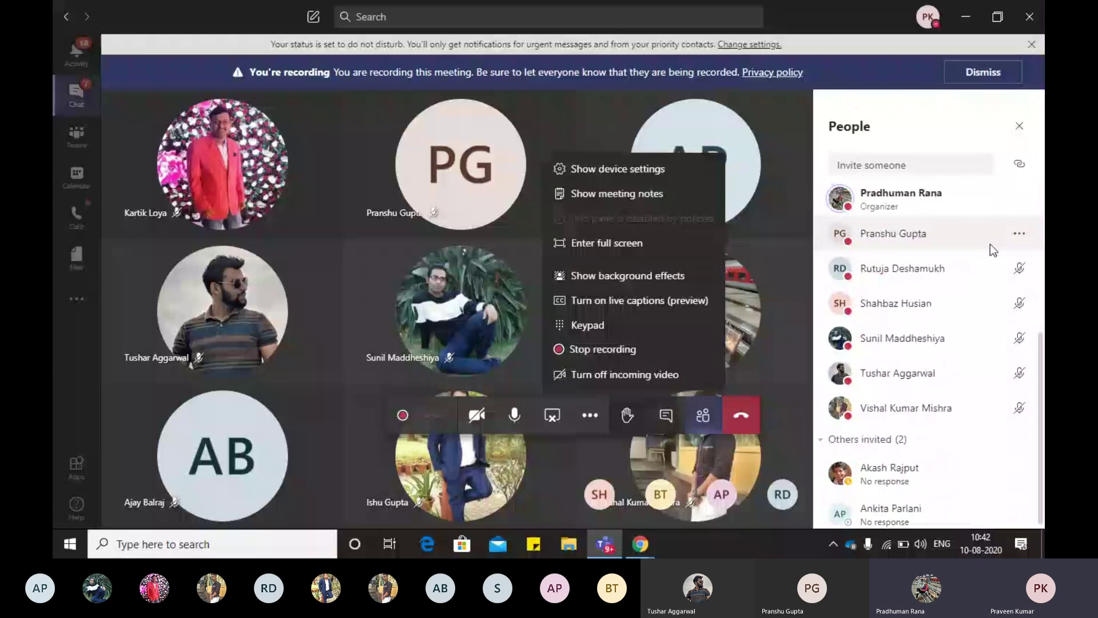
{"action": "scroll", "coordinate": [990, 244], "scroll_direction": "up", "scroll_amount": 2}
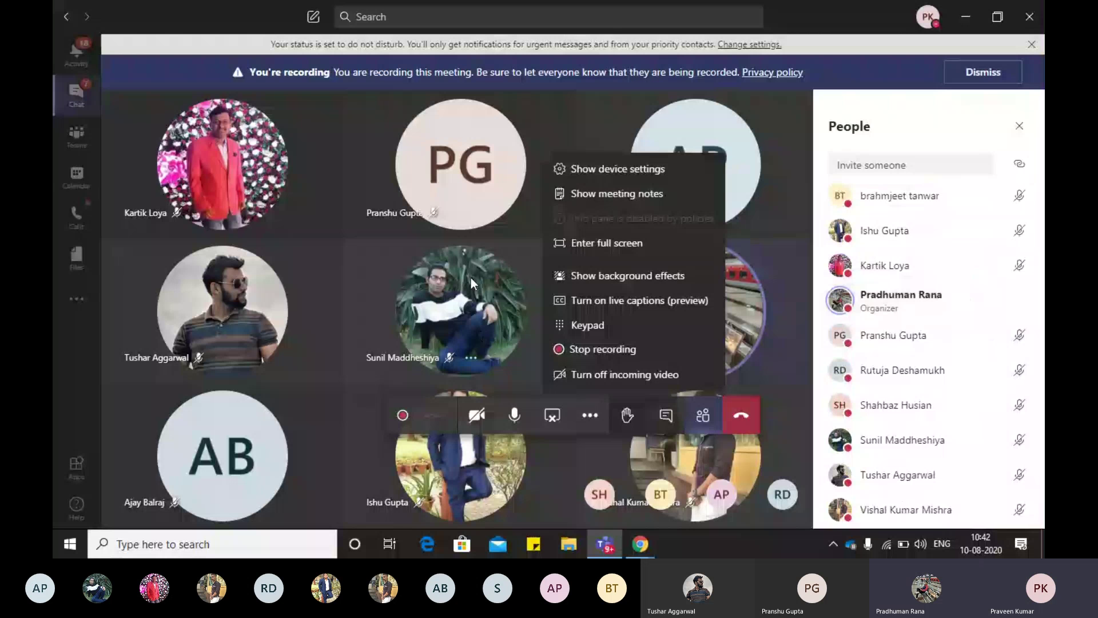
{"action": "mouse_move", "coordinate": [471, 276]}
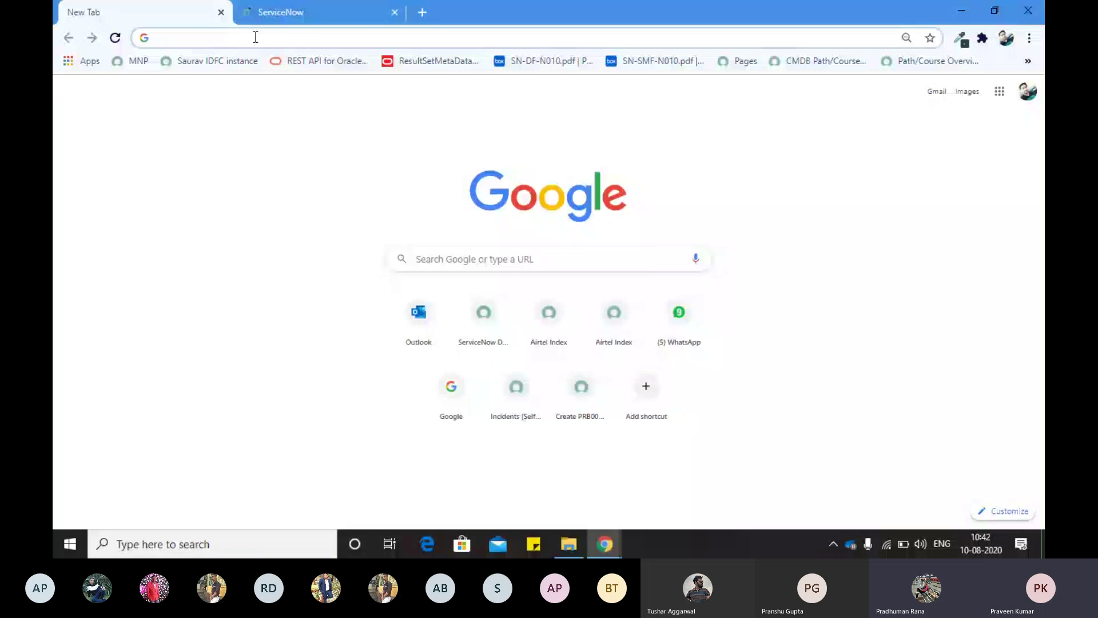
Step: Load developer.servicenow.com in a new Chrome tab, choose Sign In, then switch to the spreadsheet
{"action": "left_click", "coordinate": [258, 13]}
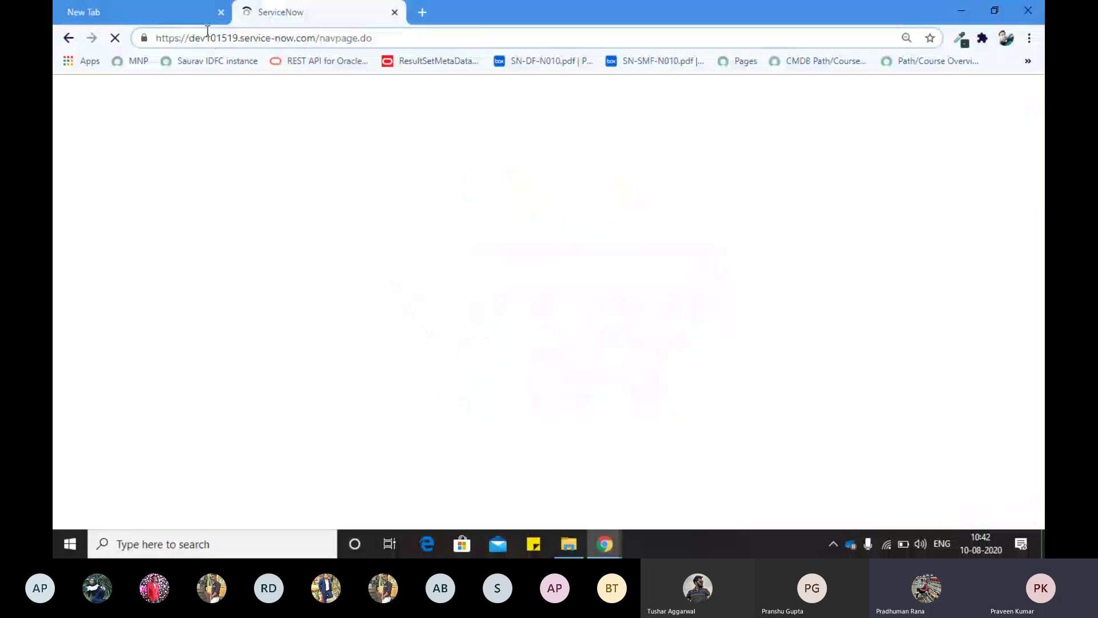
{"action": "left_click", "coordinate": [153, 7]}
{"action": "left_click", "coordinate": [163, 38]}
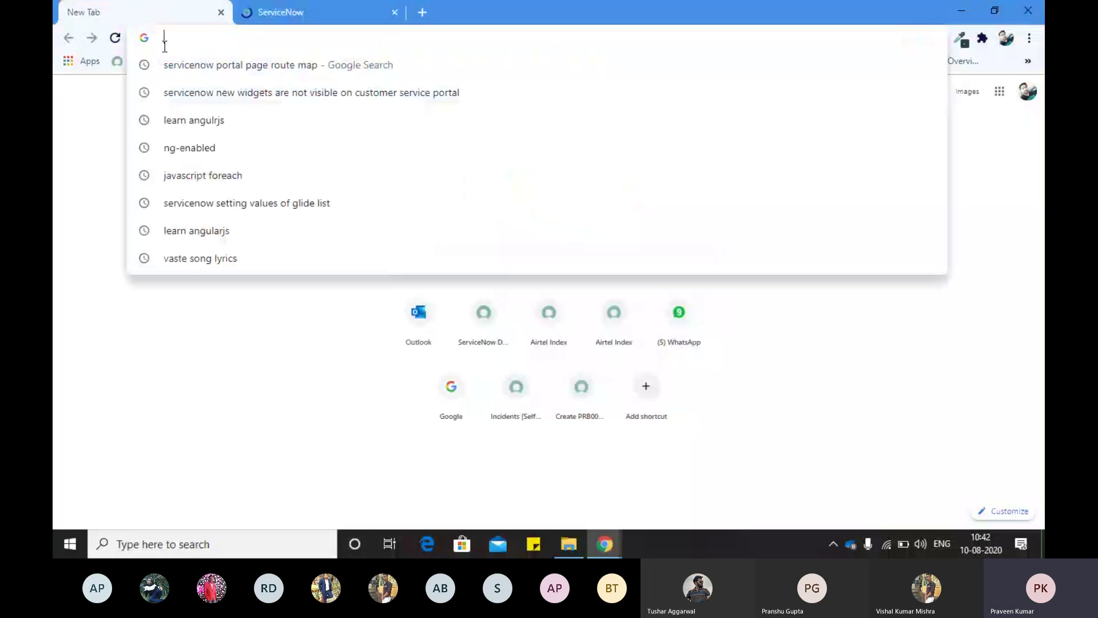
{"action": "type", "text": "developer"}
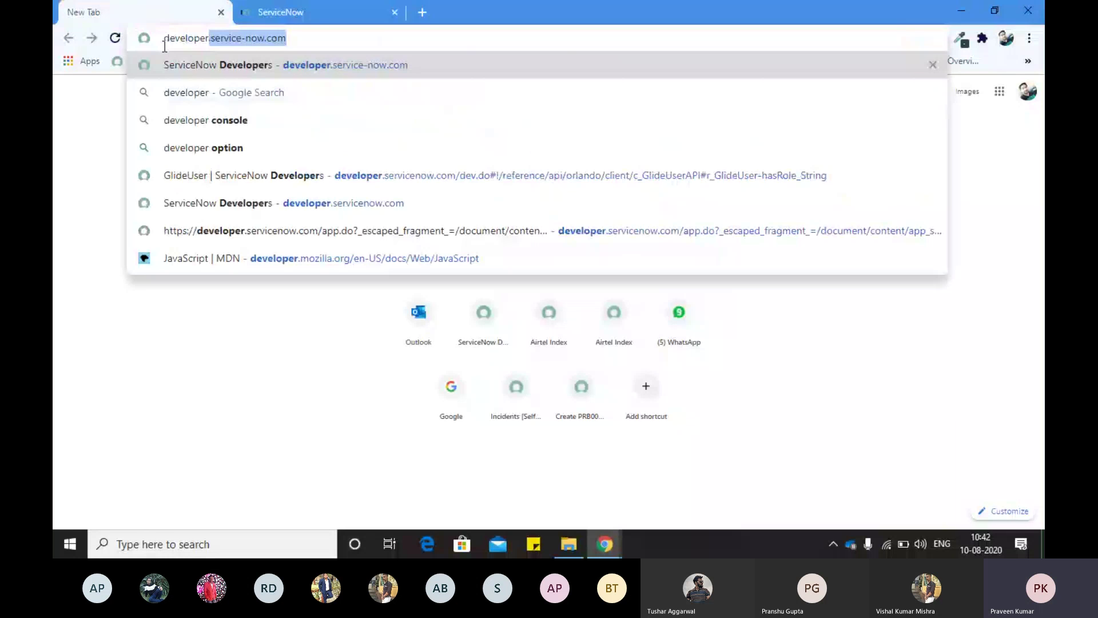
{"action": "key", "text": "Return"}
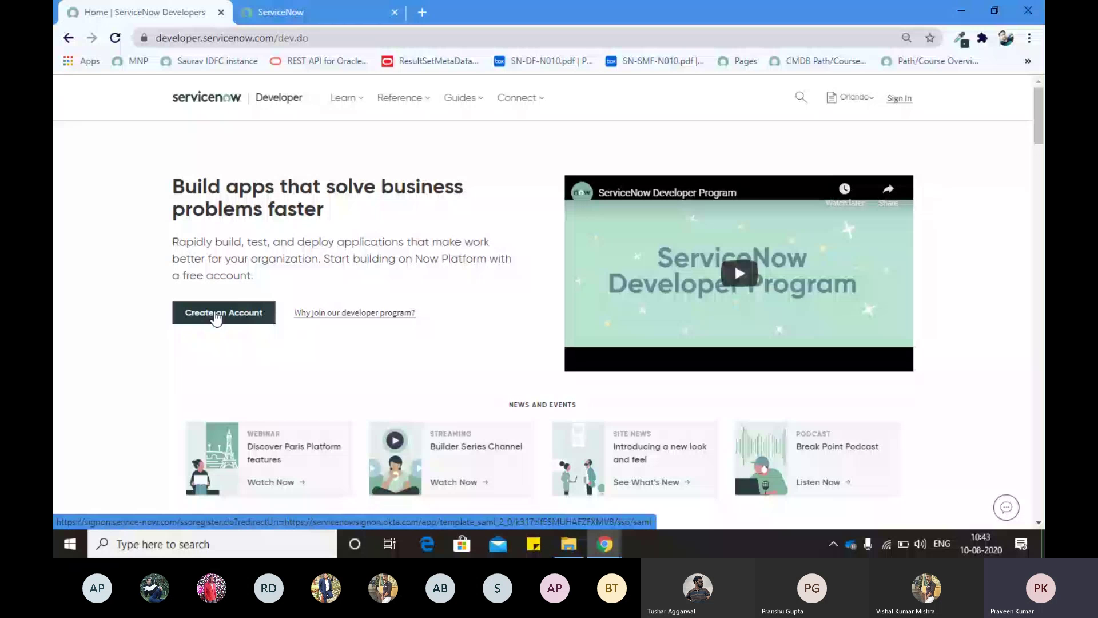
{"action": "left_click", "coordinate": [901, 100]}
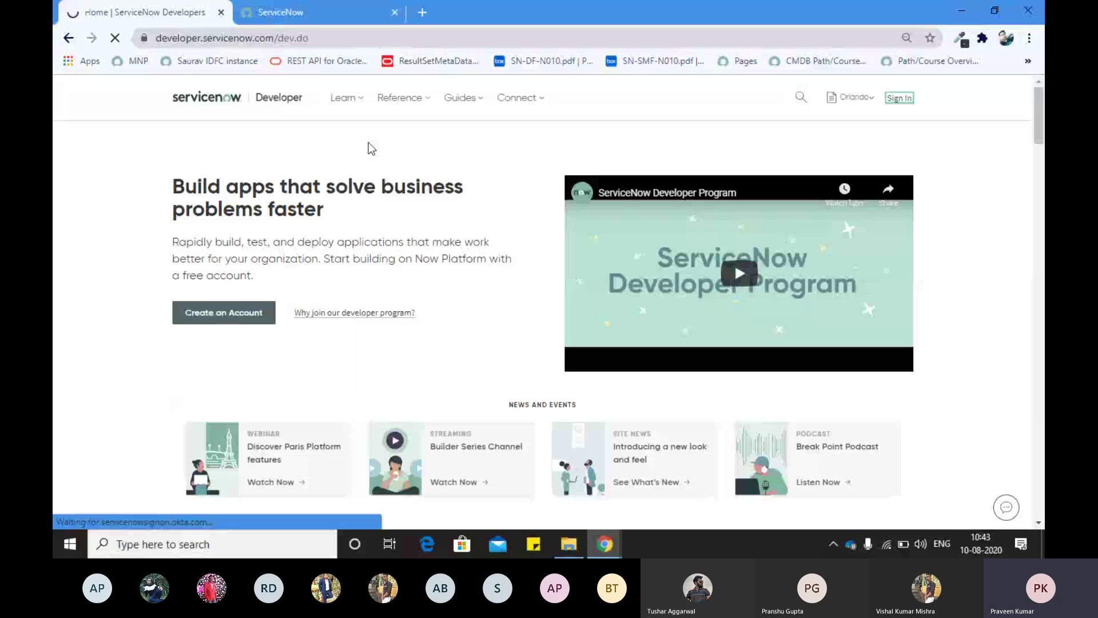
{"action": "key", "text": "alt+Tab"}
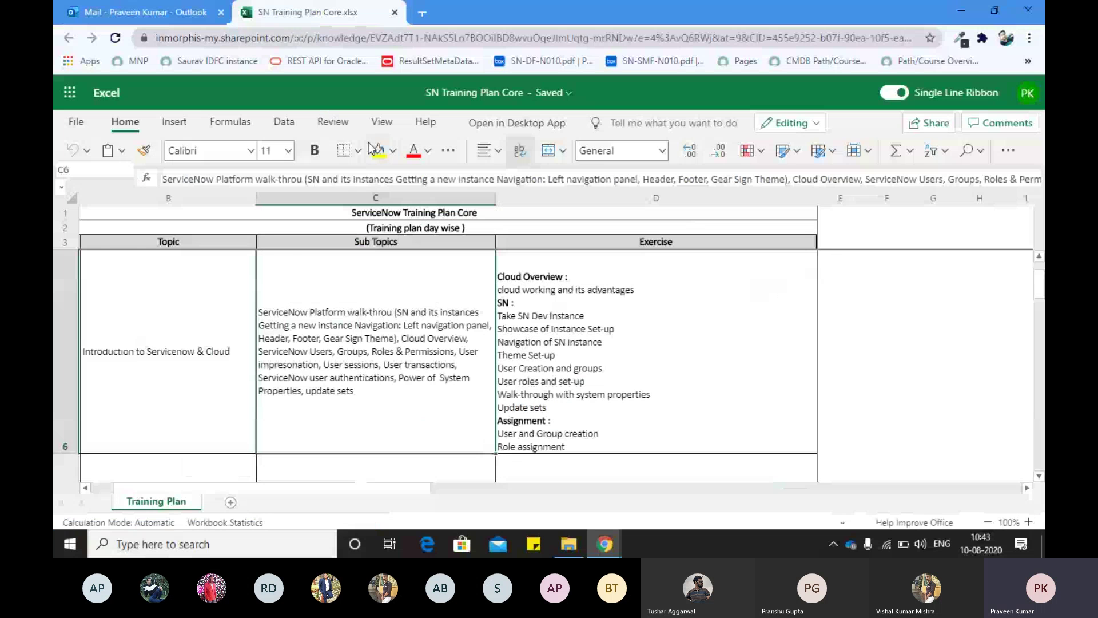
{"action": "scroll", "coordinate": [196, 355], "scroll_direction": "up", "scroll_amount": 3}
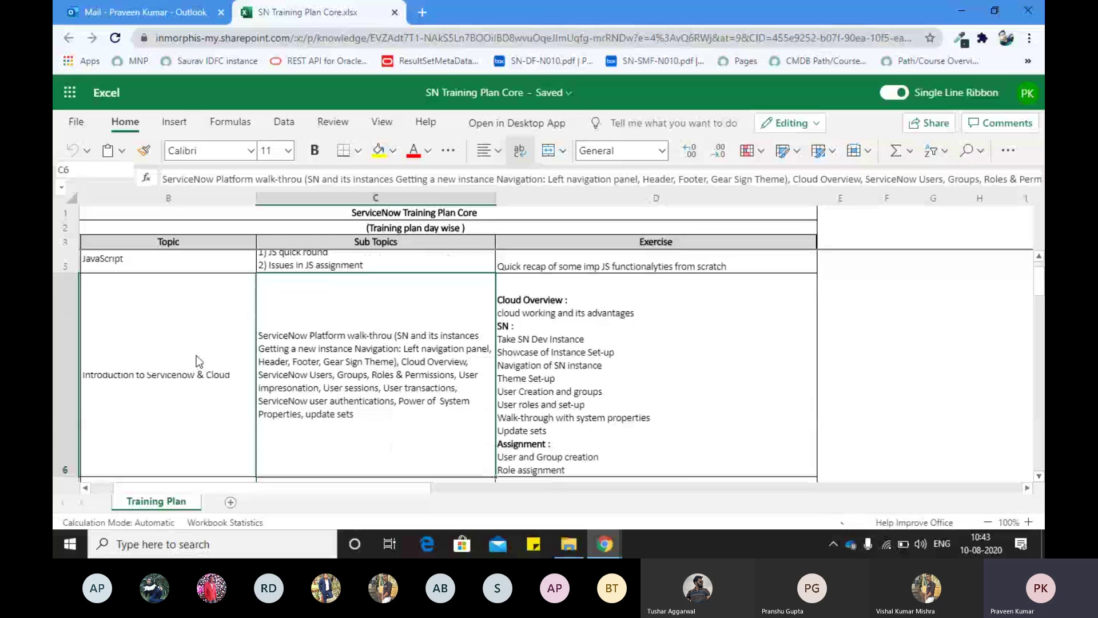
{"action": "scroll", "coordinate": [197, 356], "scroll_direction": "down", "scroll_amount": 1}
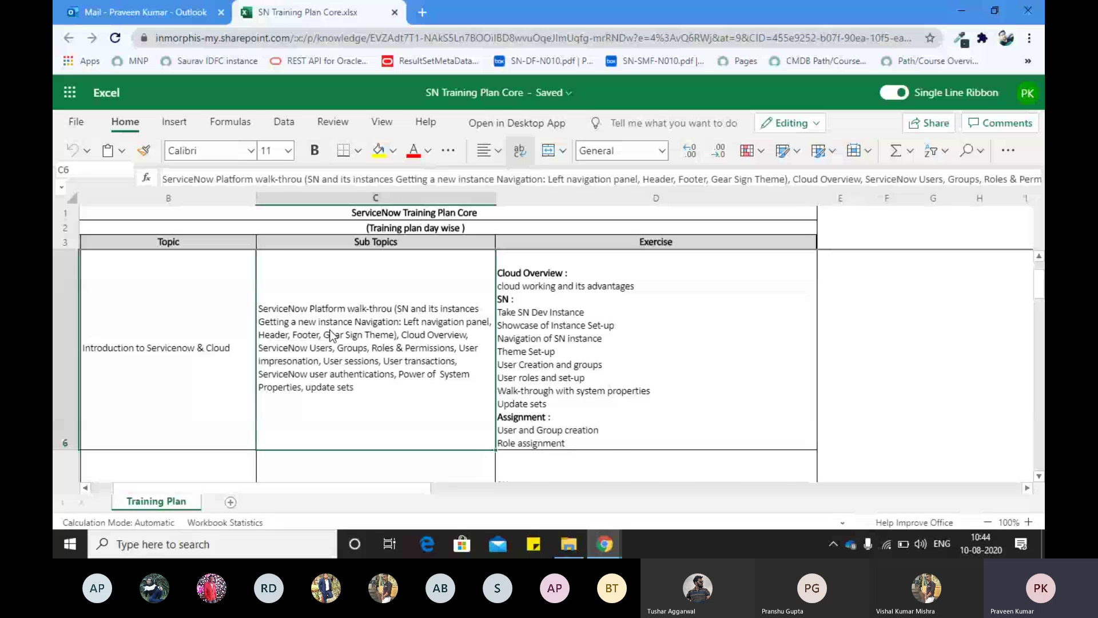
Step: Enter the account e-mail on the developer sign-in page, fixing a typo, and submit it
{"action": "key", "text": "alt+Tab"}
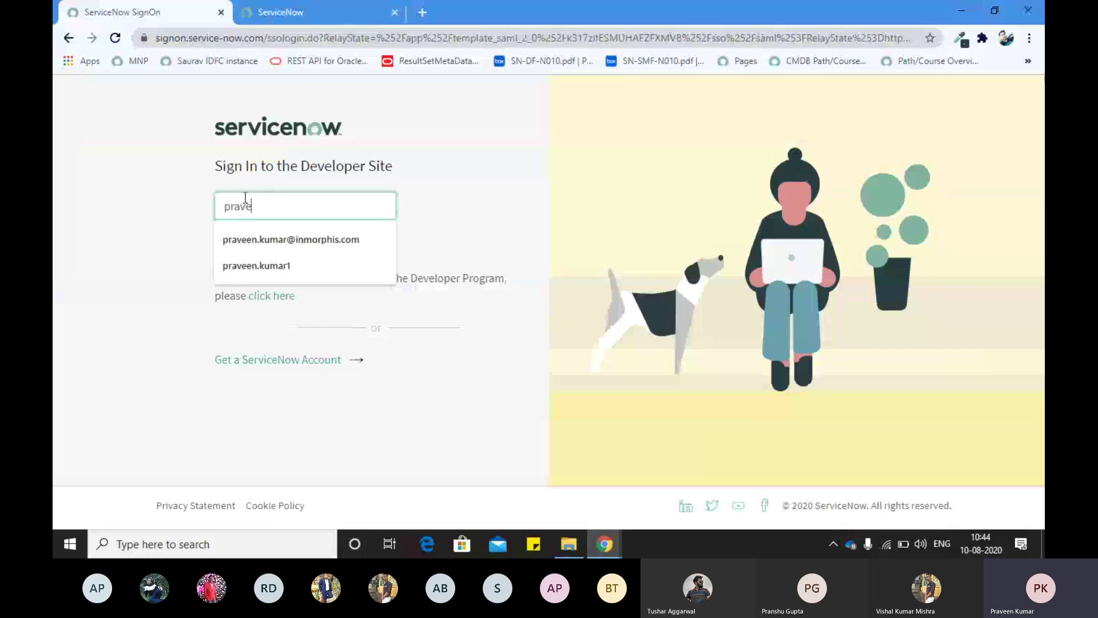
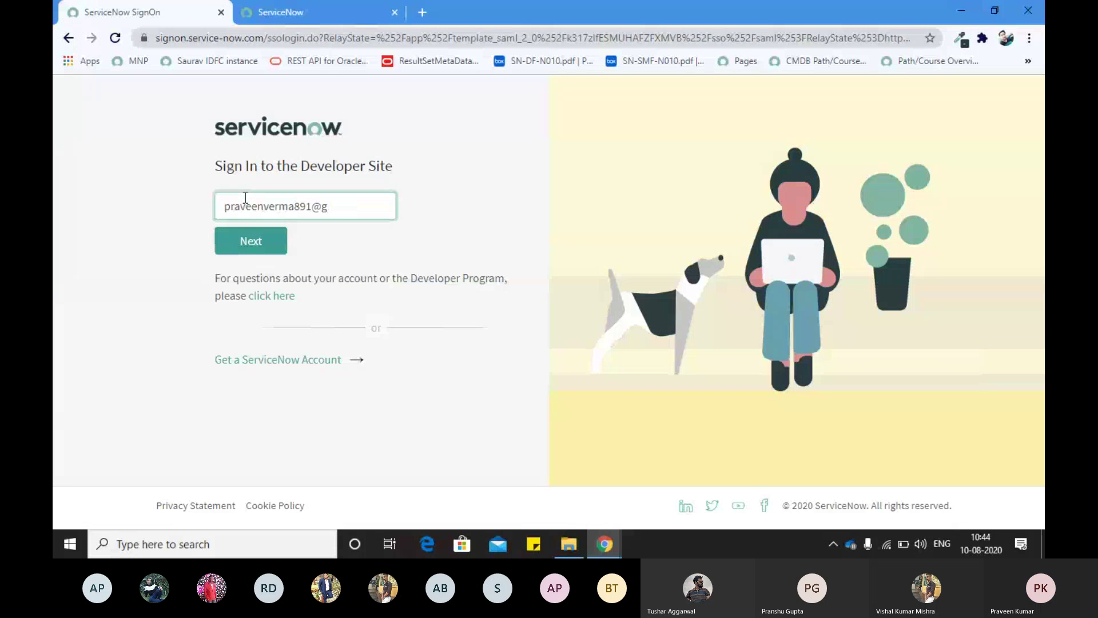
{"action": "key", "text": "Tab"}
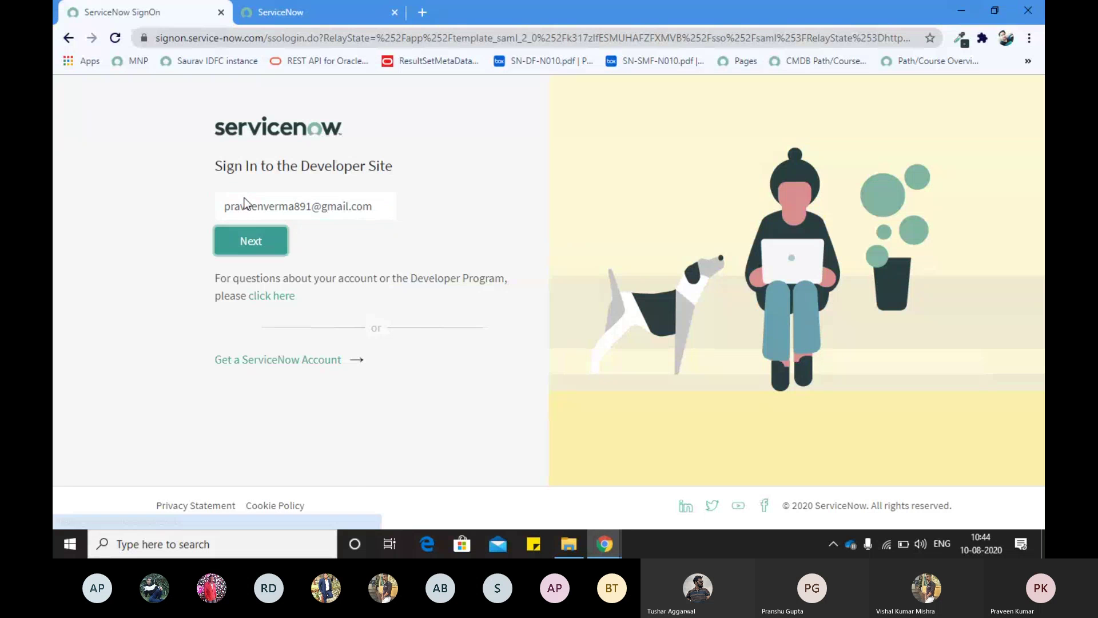
{"action": "key", "text": "Return"}
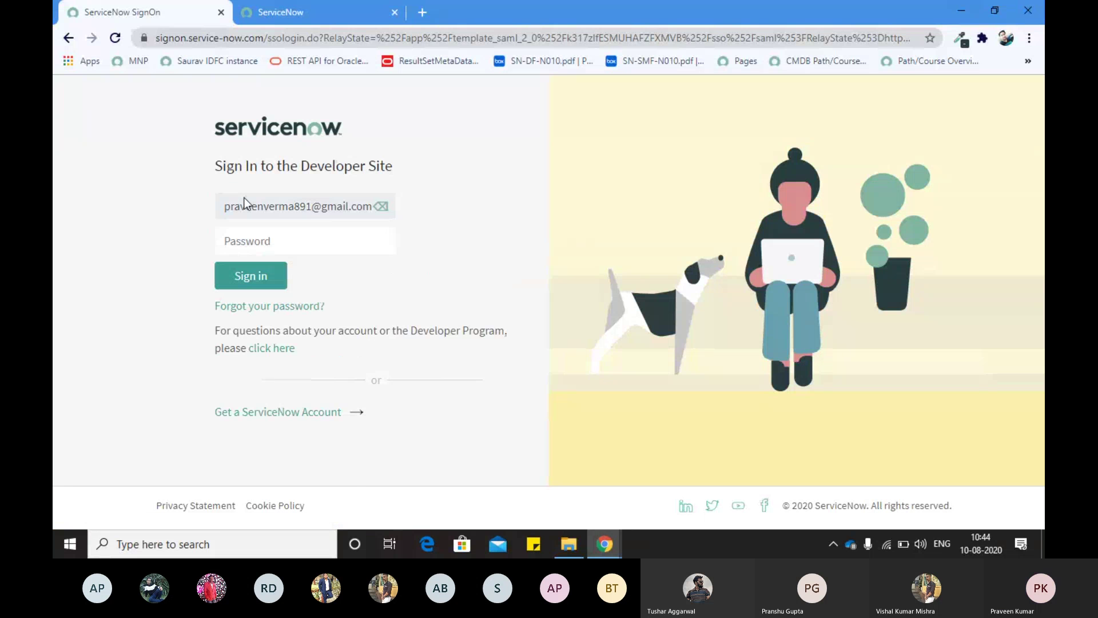
Step: Type the account password and submit the sign-in
{"action": "left_click", "coordinate": [249, 241]}
{"action": "type", "text": "**********"}
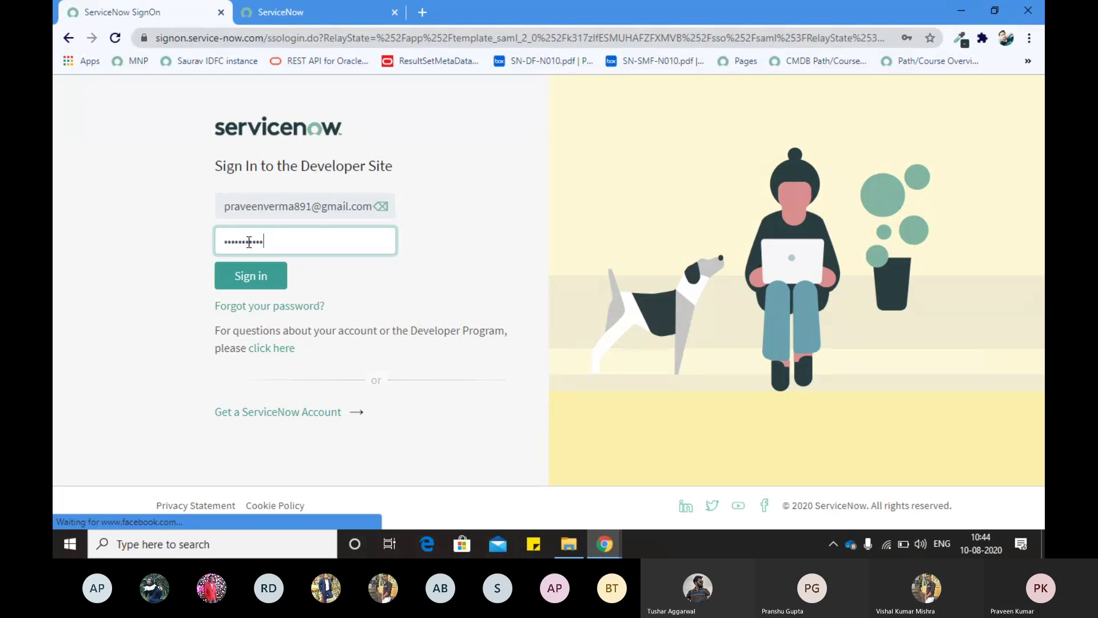
{"action": "key", "text": "Return"}
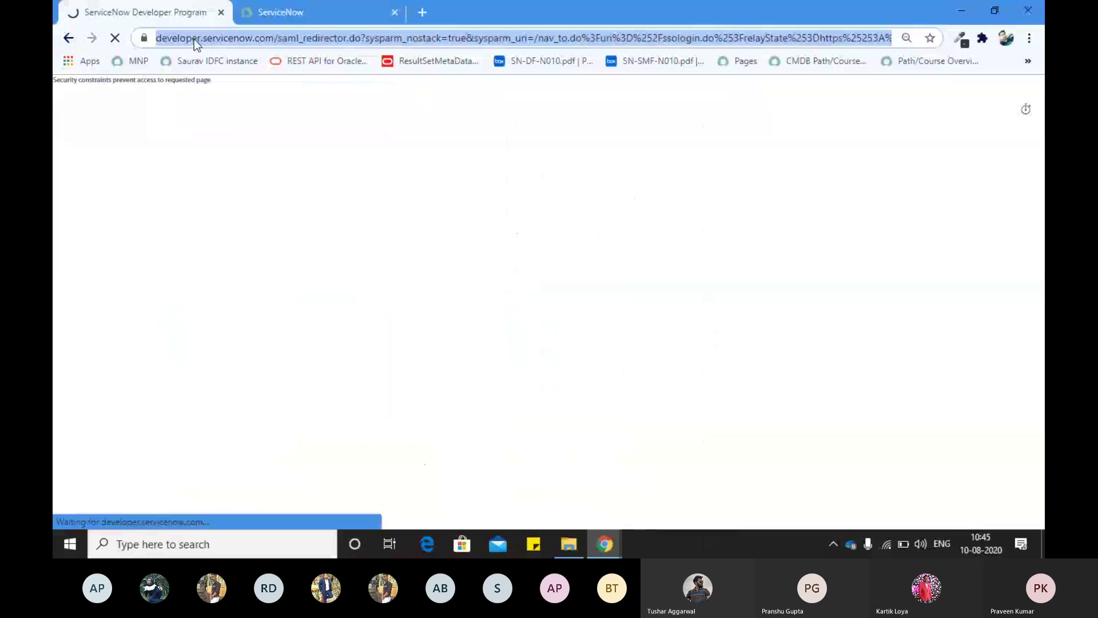
Step: Load developer.service-now.com and open the dev101519 Instance URL link under Your Instance
{"action": "type", "text": "deve"}
{"action": "key", "text": "Return"}
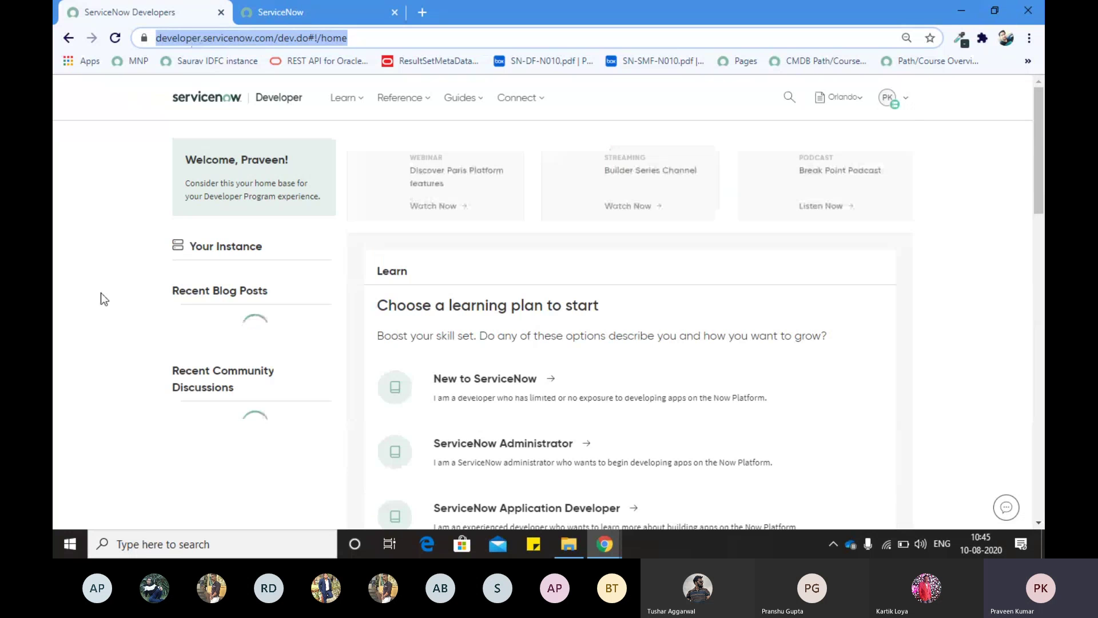
{"action": "scroll", "coordinate": [97, 282], "scroll_direction": "down", "scroll_amount": 1}
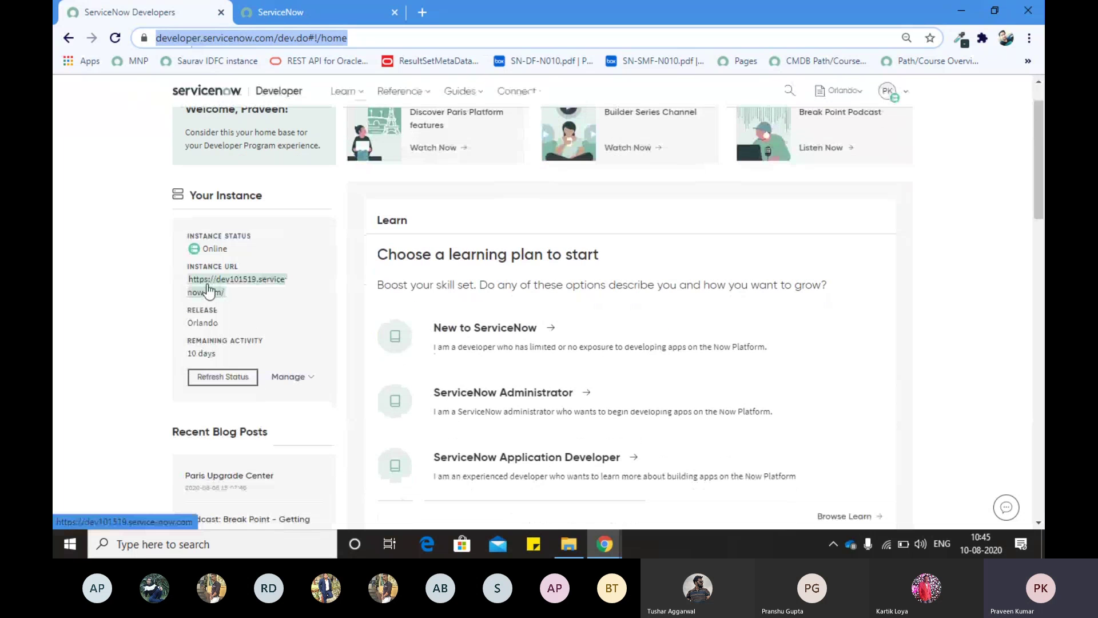
{"action": "left_click", "coordinate": [209, 292]}
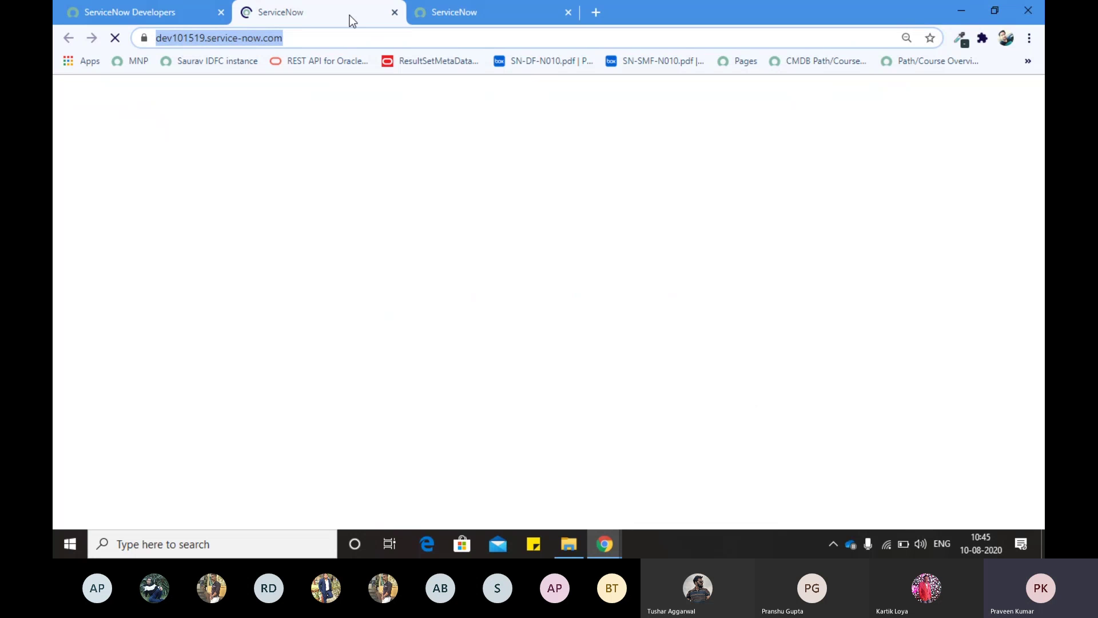
Step: Close the duplicate instance tab and return to the top of the developer home page
{"action": "left_click", "coordinate": [310, 39]}
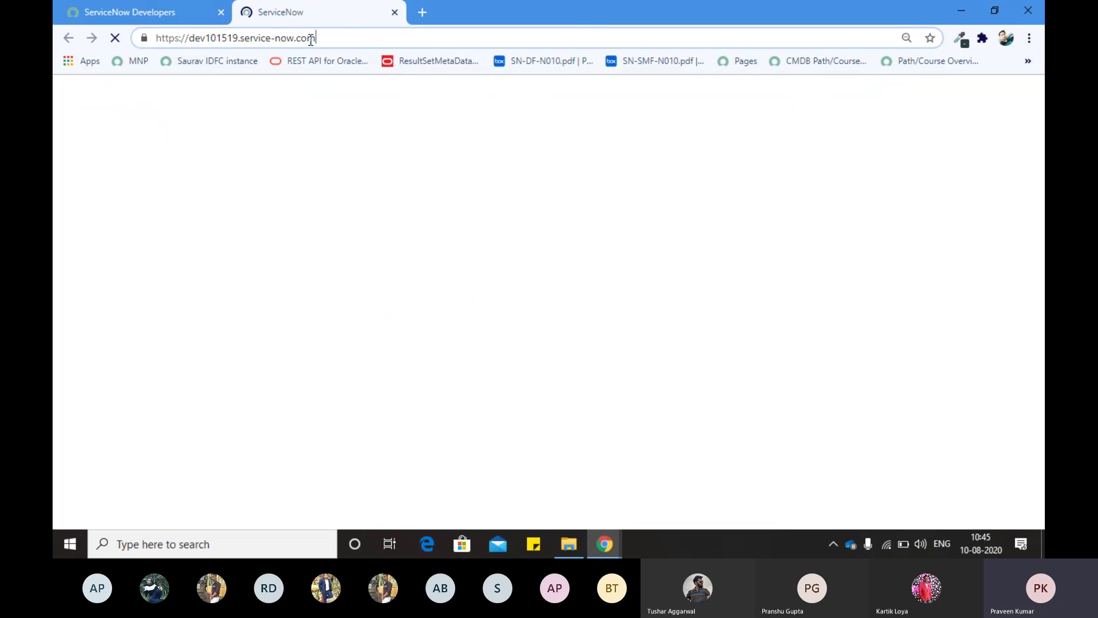
{"action": "triple_click", "coordinate": [276, 38]}
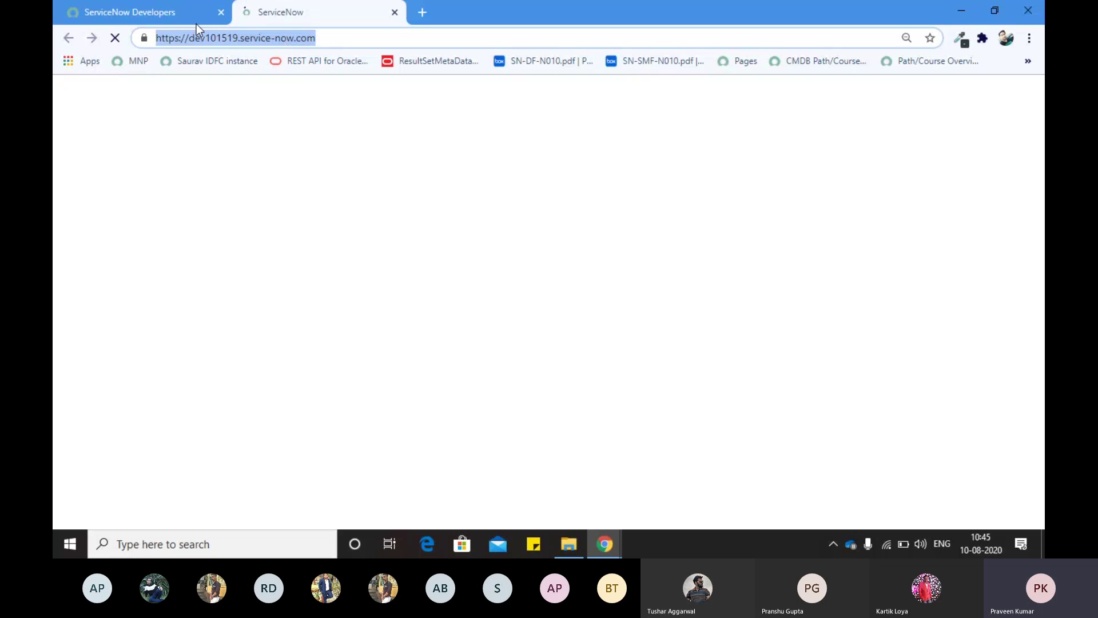
{"action": "left_click", "coordinate": [158, 18]}
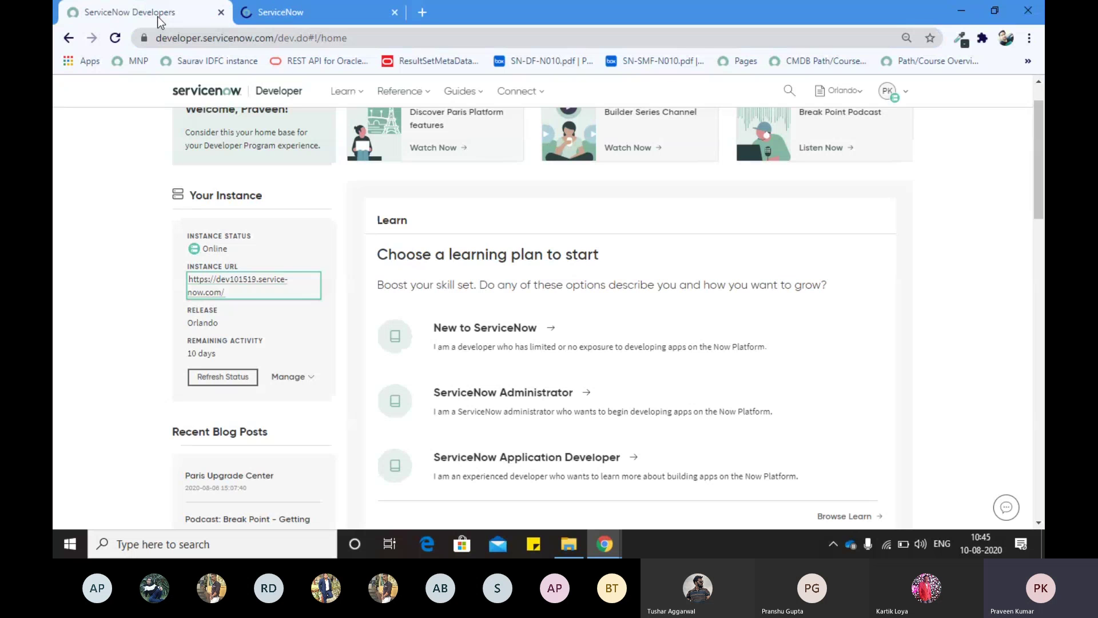
{"action": "scroll", "coordinate": [115, 366], "scroll_direction": "up", "scroll_amount": 1}
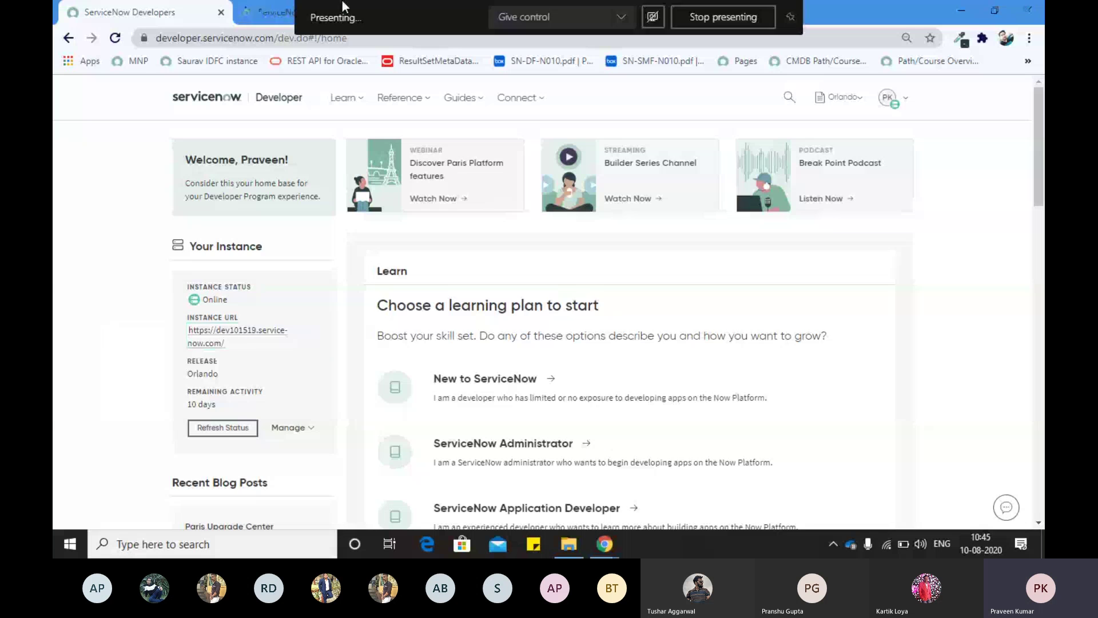
{"action": "left_click", "coordinate": [252, 15]}
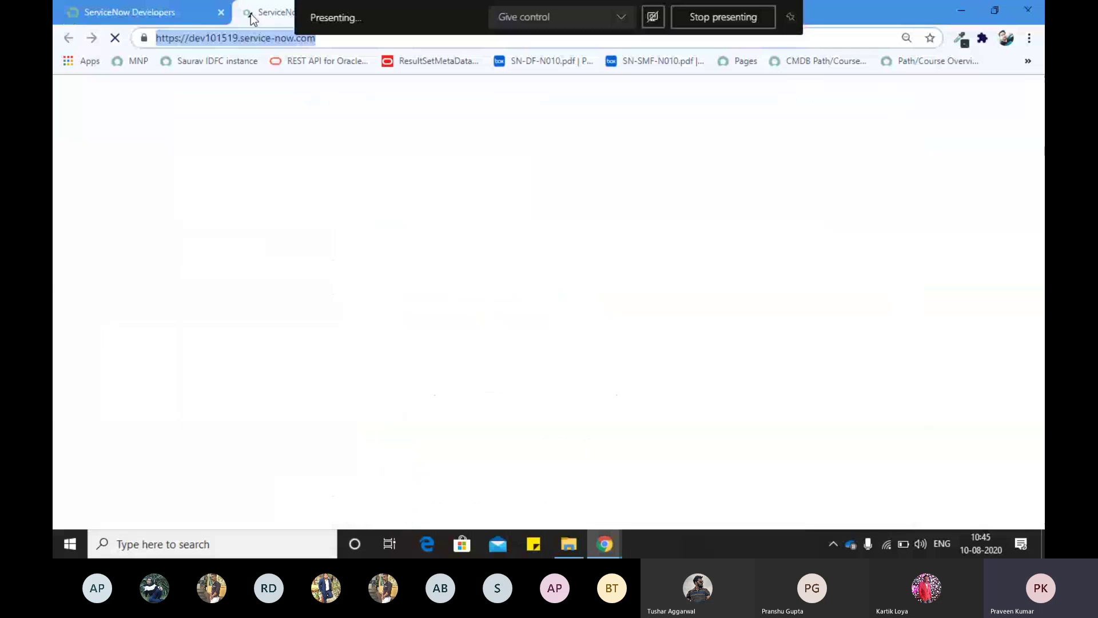
{"action": "left_click", "coordinate": [188, 15]}
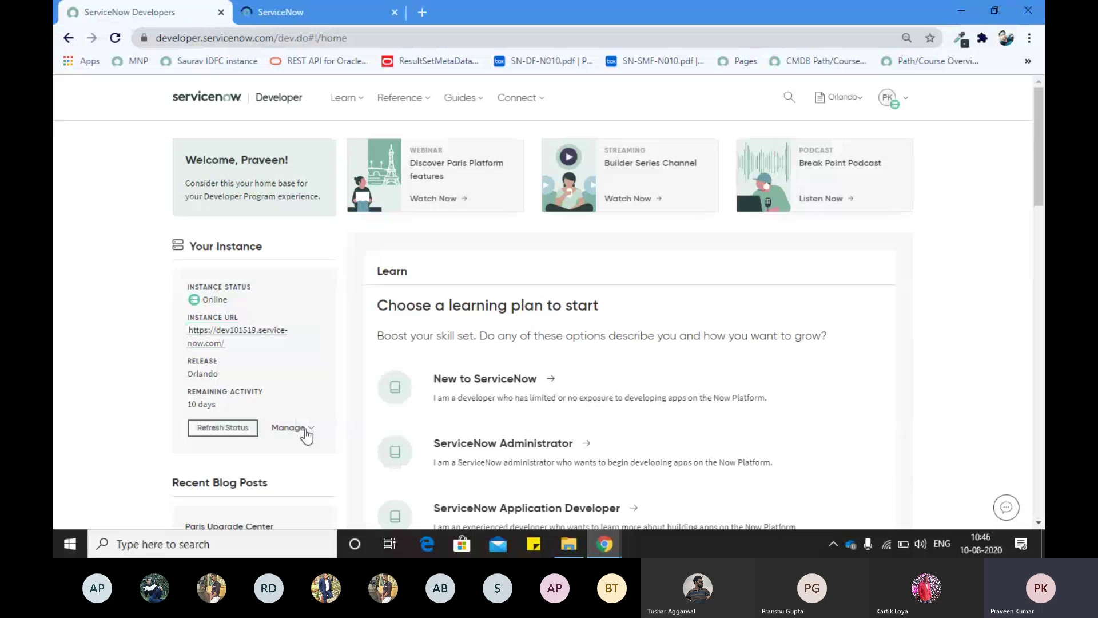
Step: Choose Reset admin password from the instance's Manage menu, then go to the instance tab
{"action": "left_click", "coordinate": [305, 432]}
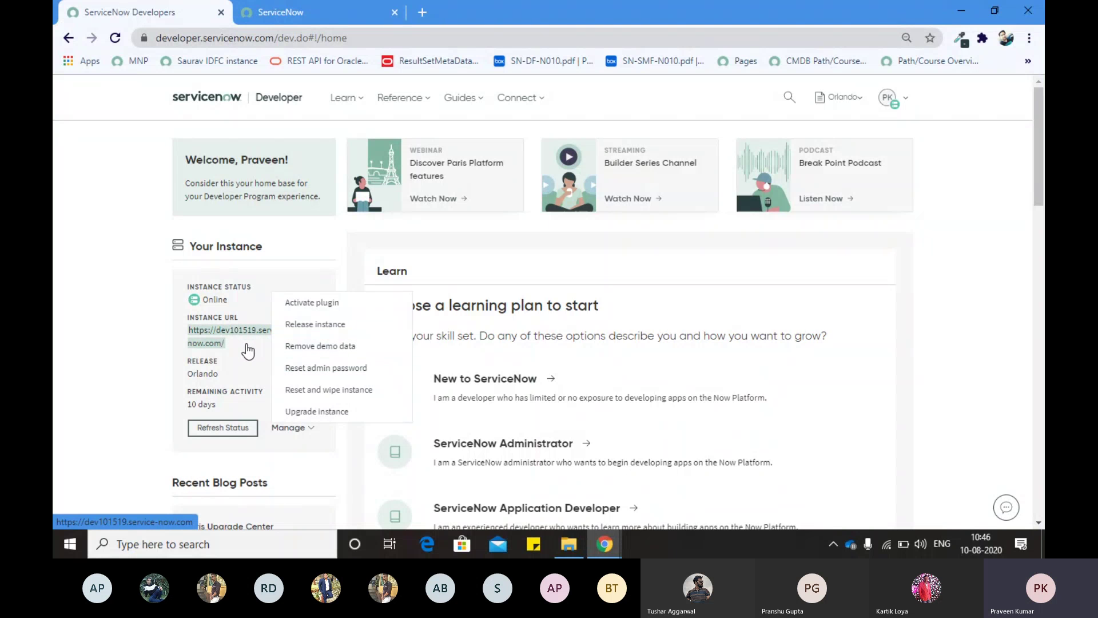
{"action": "left_click", "coordinate": [73, 283]}
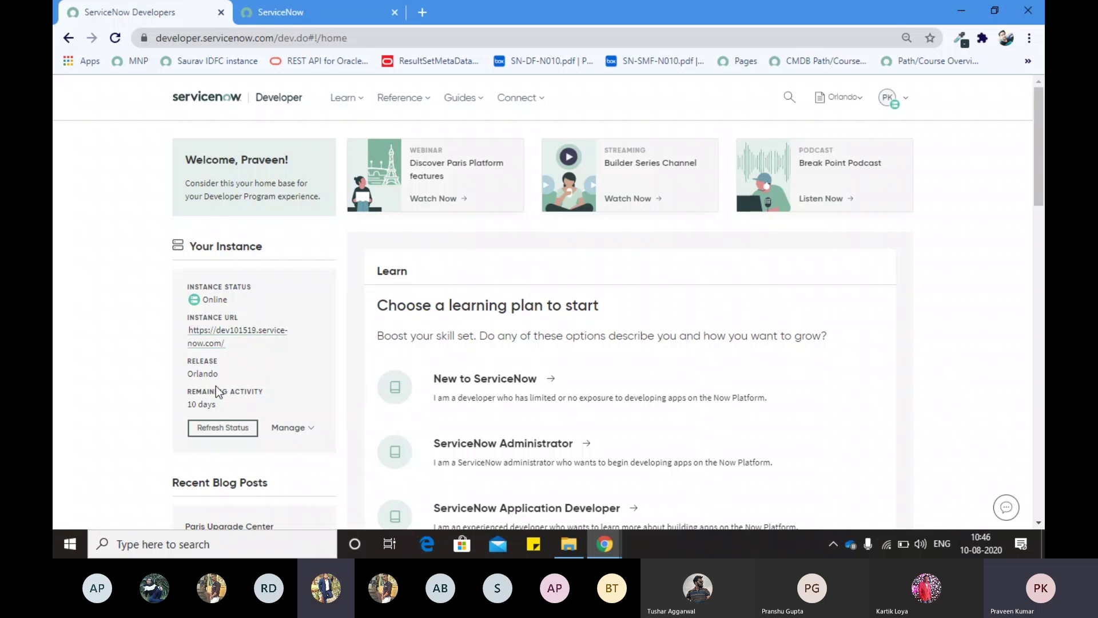
{"action": "left_click", "coordinate": [306, 431]}
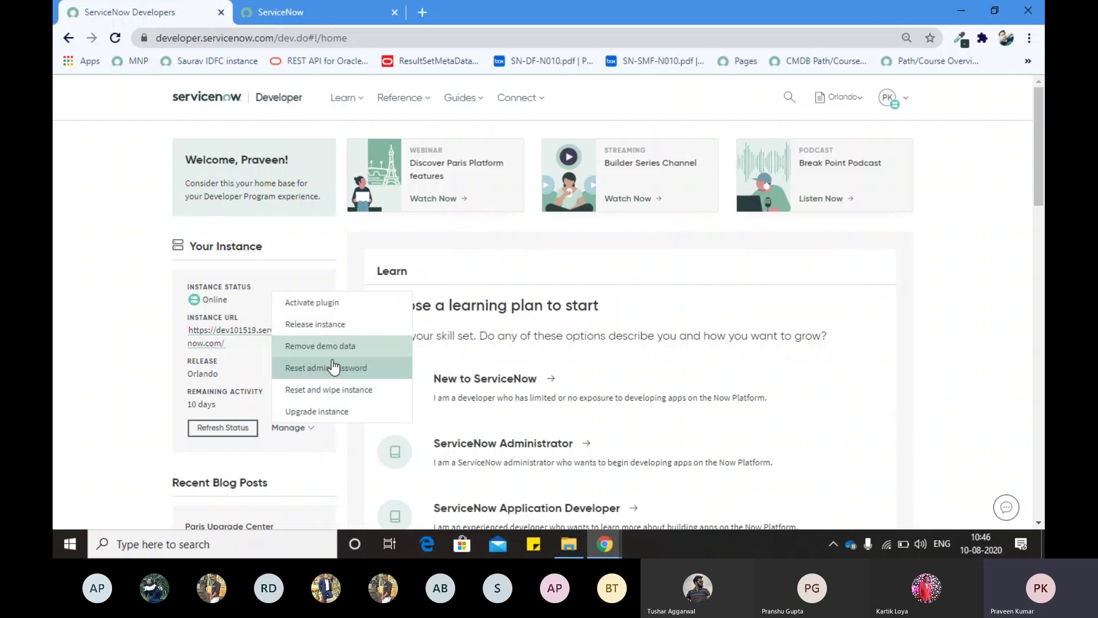
{"action": "left_click", "coordinate": [312, 367]}
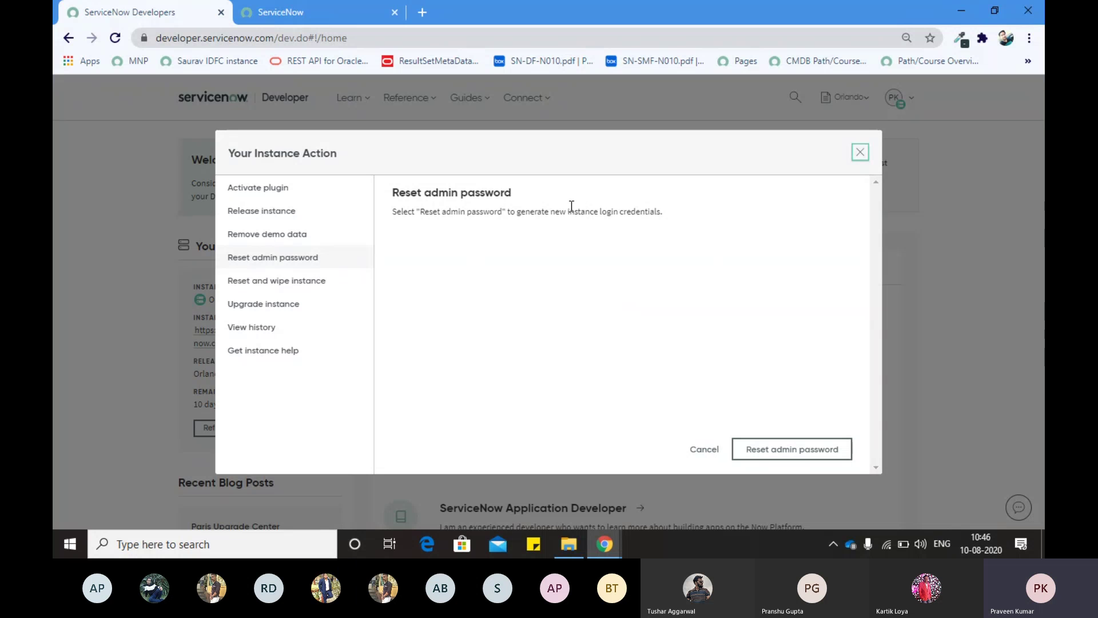
{"action": "left_click", "coordinate": [320, 12]}
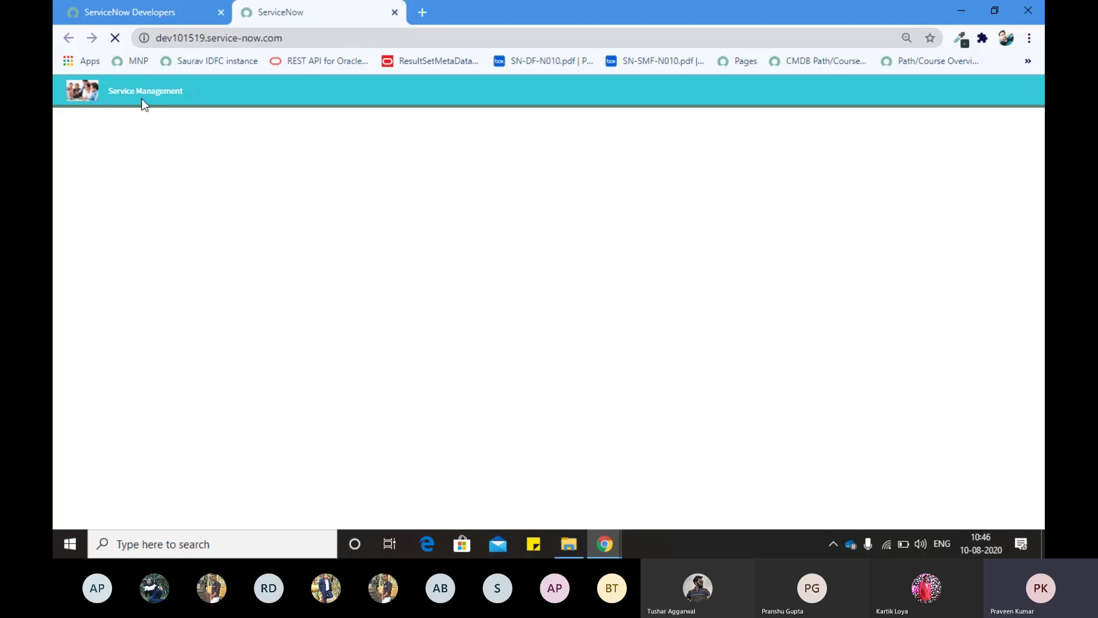
Step: Append /login.do to the instance URL to load its login page
{"action": "left_click", "coordinate": [113, 6]}
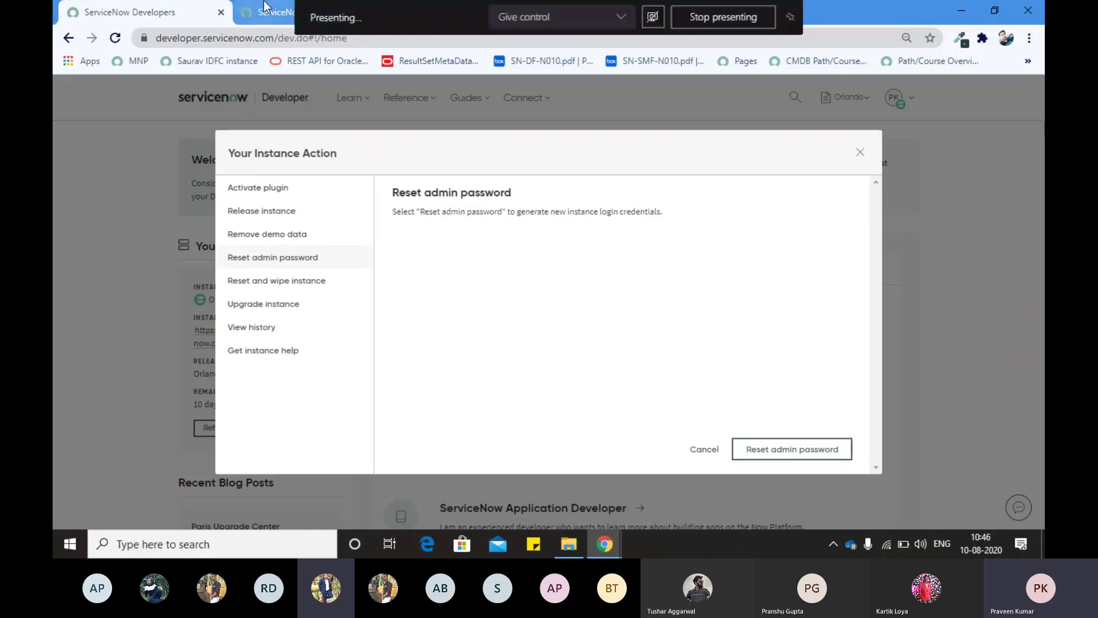
{"action": "left_click", "coordinate": [307, 14]}
{"action": "left_click", "coordinate": [310, 36]}
{"action": "left_click", "coordinate": [310, 36]}
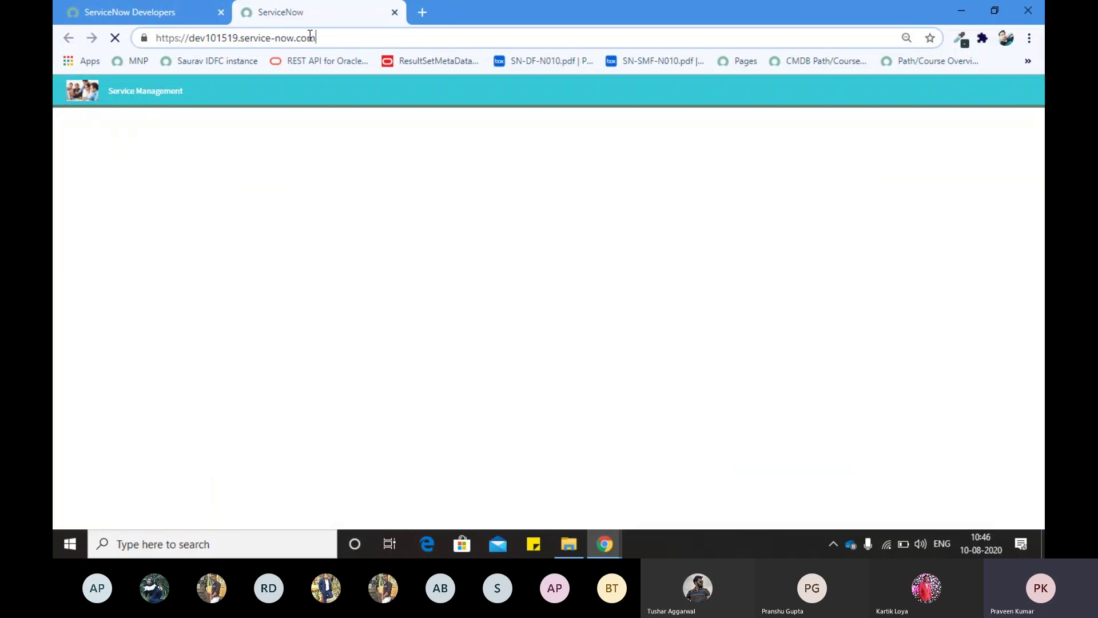
{"action": "type", "text": "/lo"}
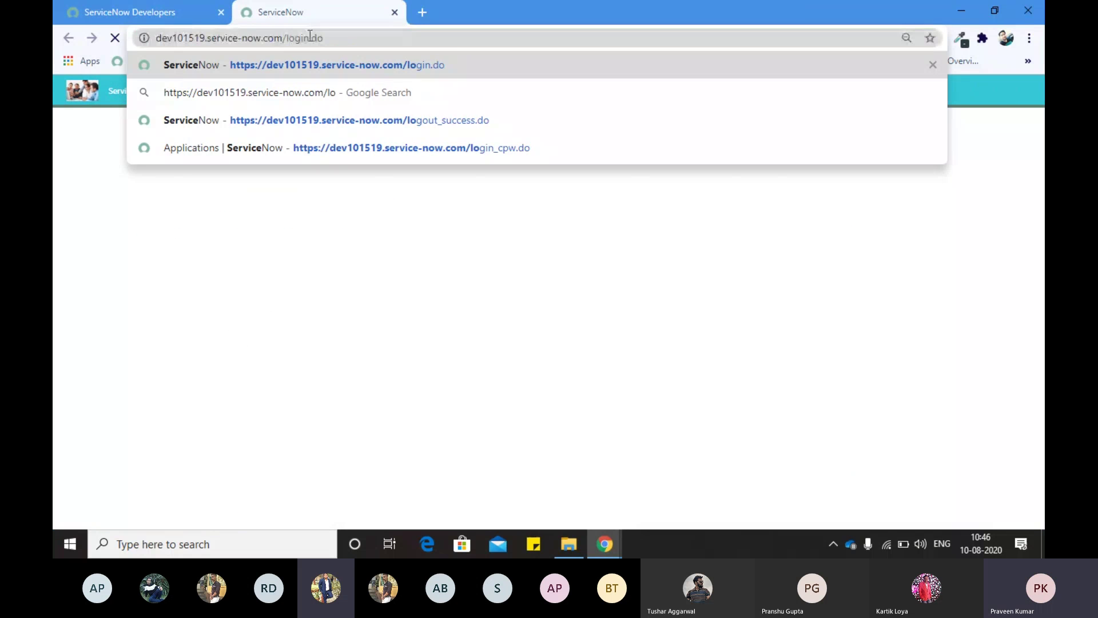
{"action": "key", "text": "Return"}
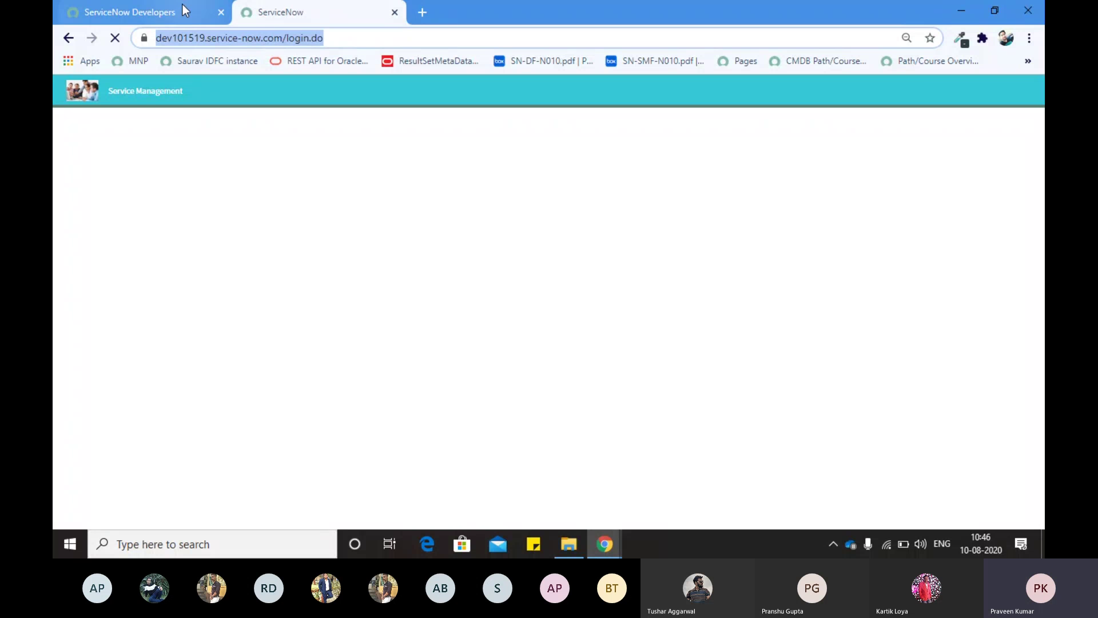
{"action": "left_click", "coordinate": [183, 7]}
{"action": "left_click", "coordinate": [260, 10]}
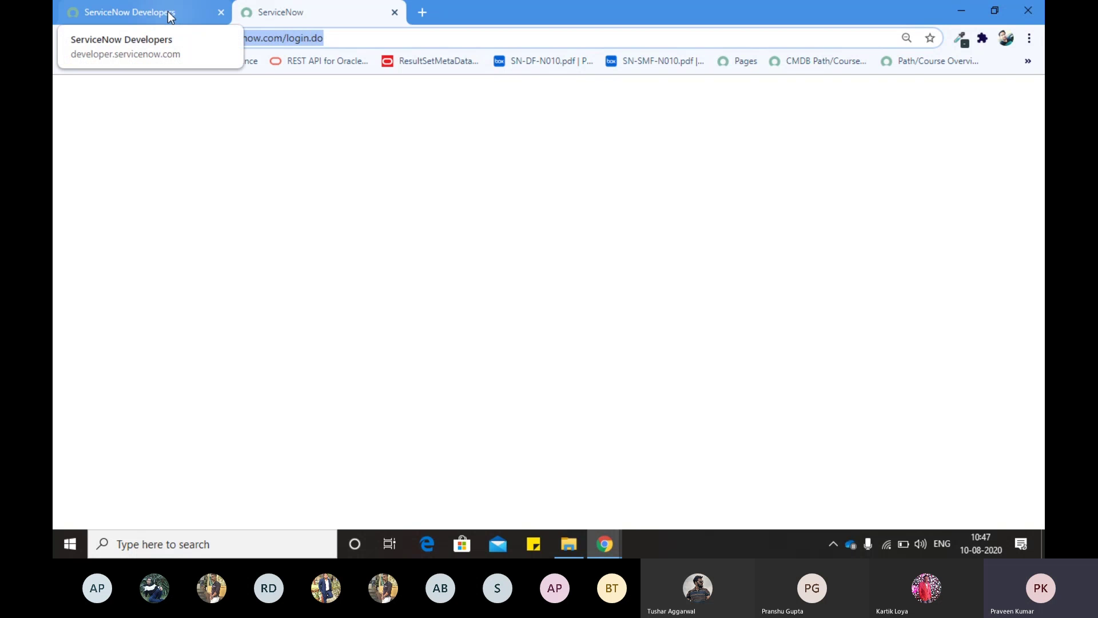
Step: Cancel the admin password reset and open a new blank browser tab
{"action": "left_click", "coordinate": [170, 16]}
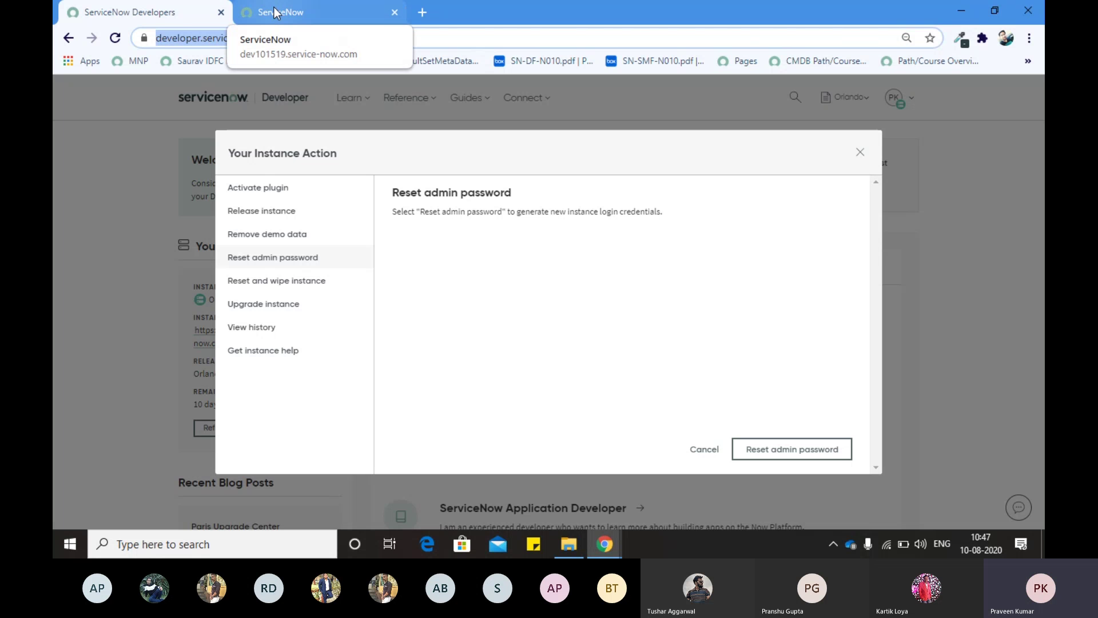
{"action": "left_click", "coordinate": [704, 450]}
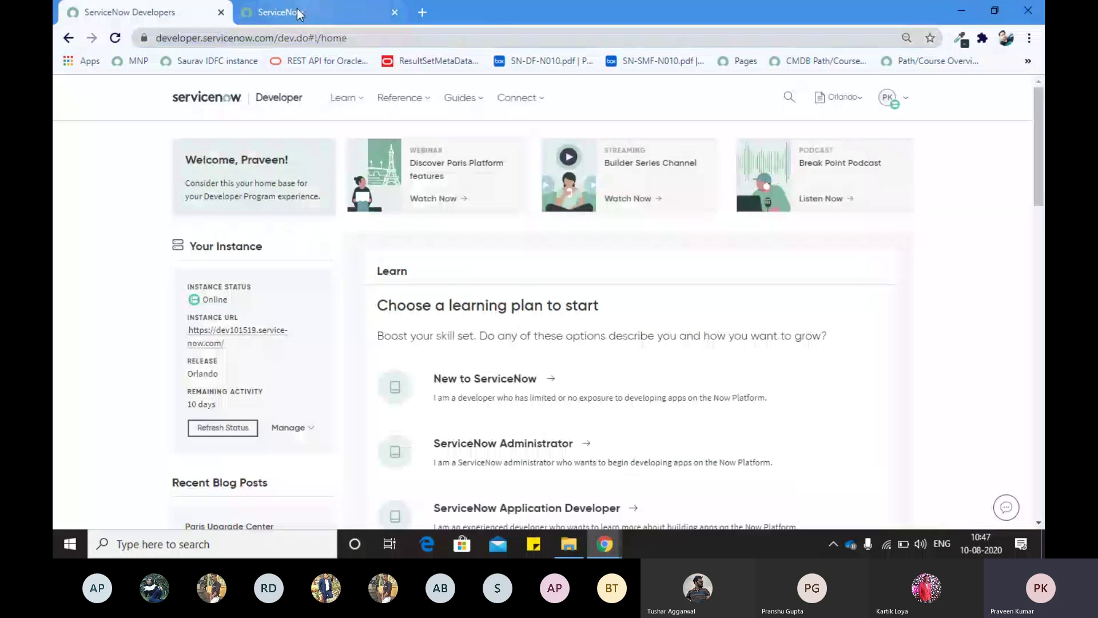
{"action": "left_click", "coordinate": [297, 13]}
{"action": "left_click", "coordinate": [286, 38]}
{"action": "triple_click", "coordinate": [262, 38]}
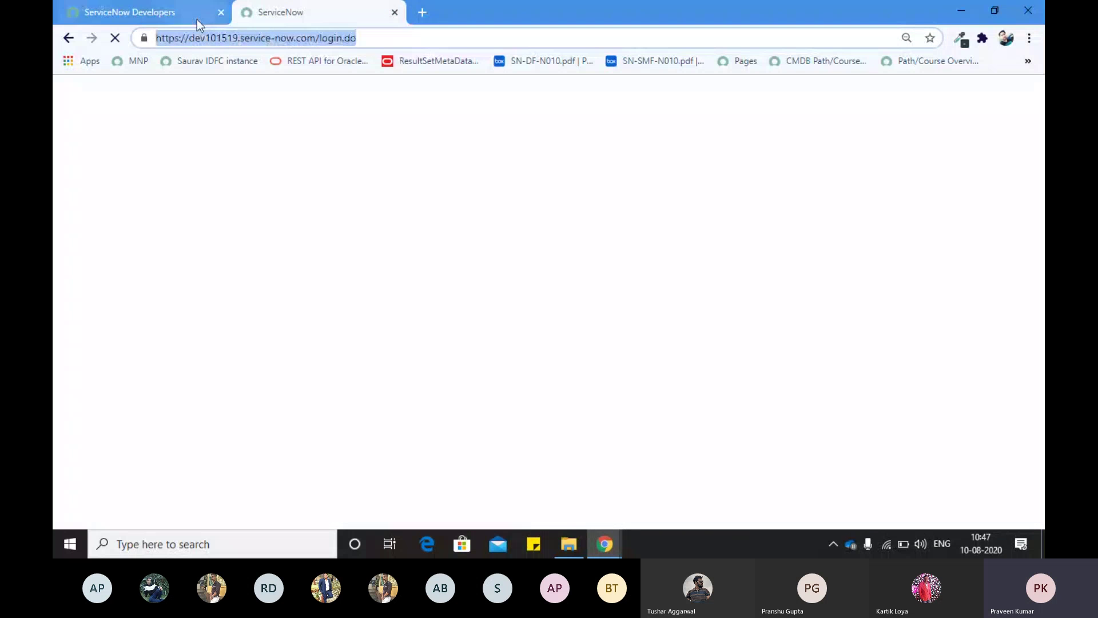
{"action": "key", "text": "ctrl+t"}
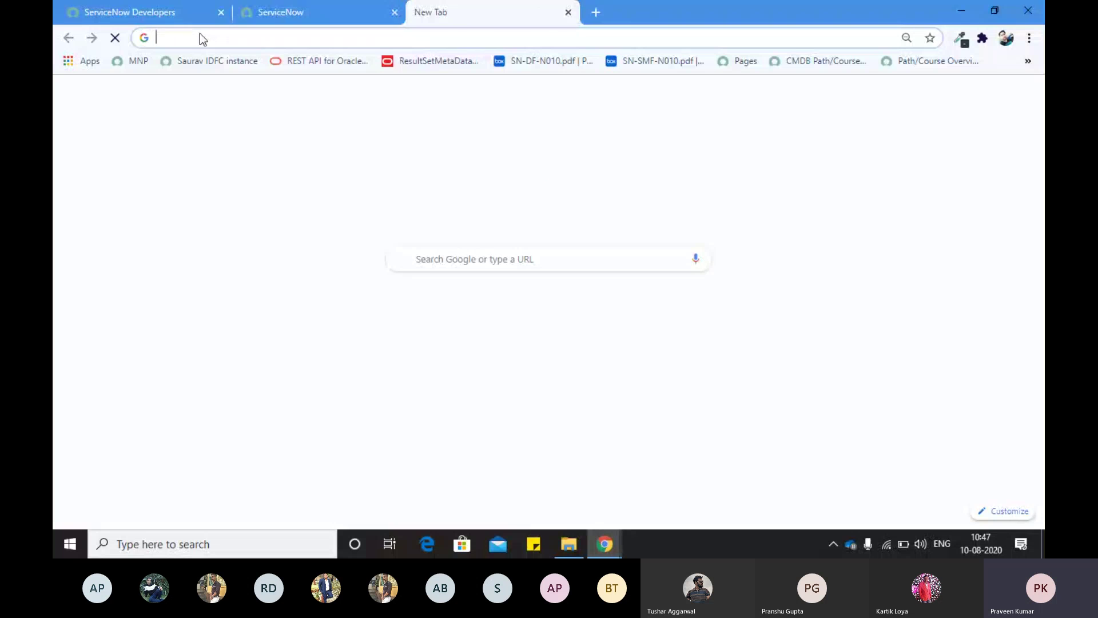
Step: Load the second instance, dev49823 (My Organization), in the new tab
{"action": "type", "text": "dev49823.service-now.com"}
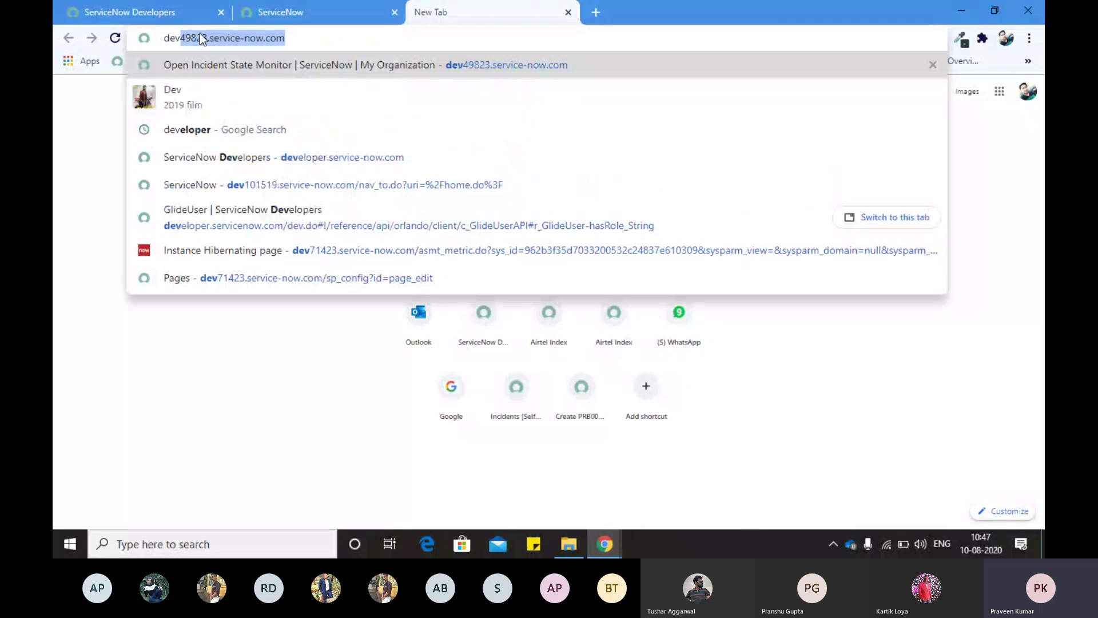
{"action": "key", "text": "Return"}
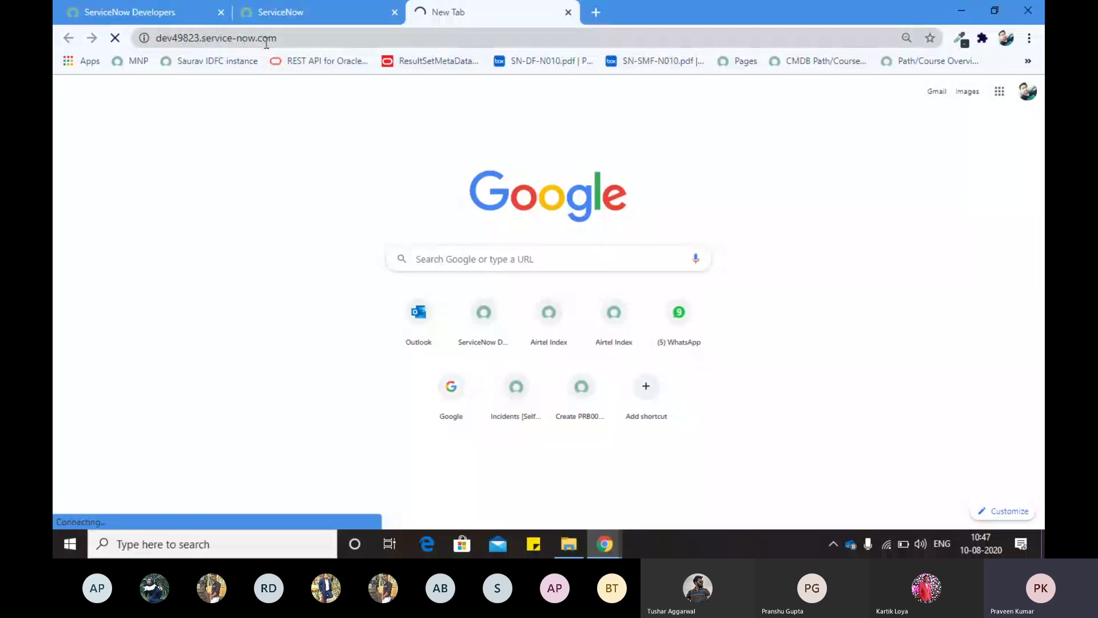
{"action": "left_click", "coordinate": [266, 41]}
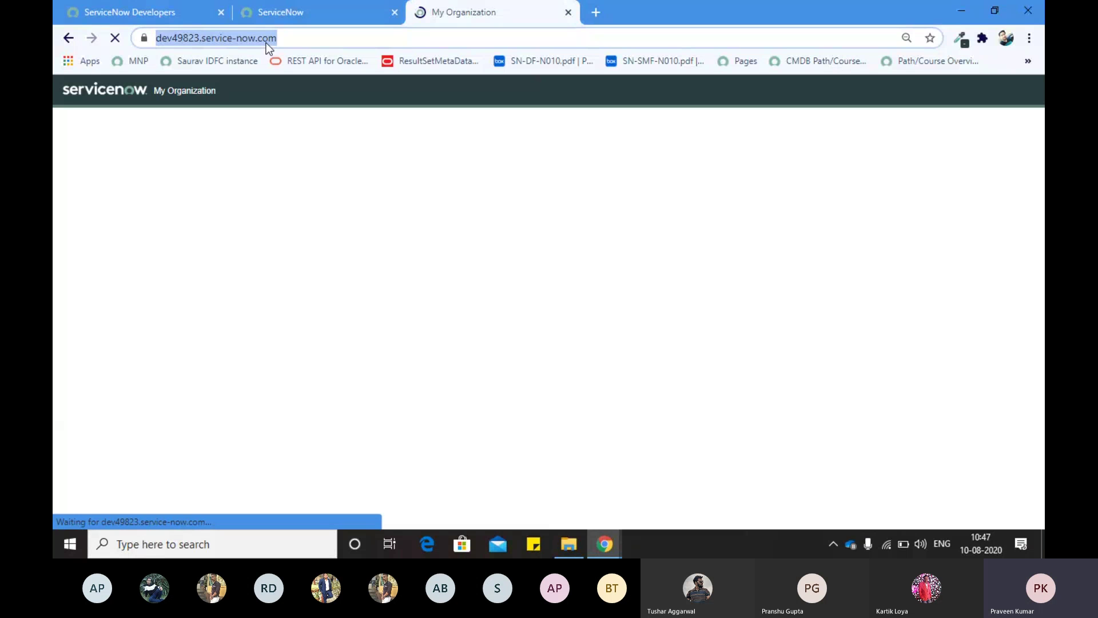
Step: Log in to dev101519 as administrator with the saved credentials and close the My Organization tab
{"action": "left_click", "coordinate": [311, 13]}
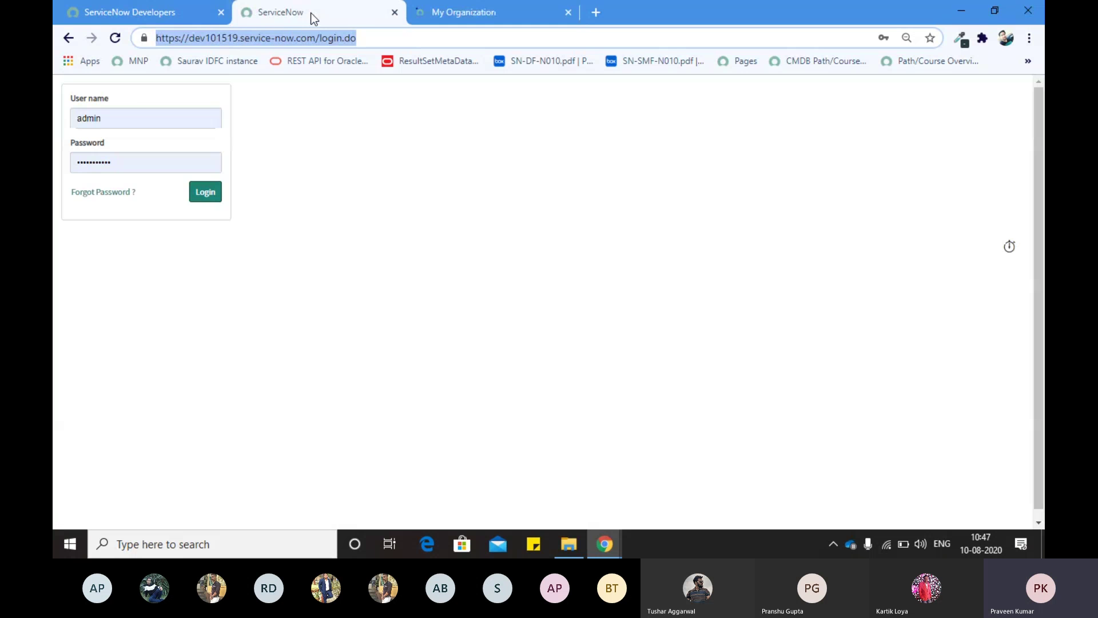
{"action": "left_click", "coordinate": [143, 113]}
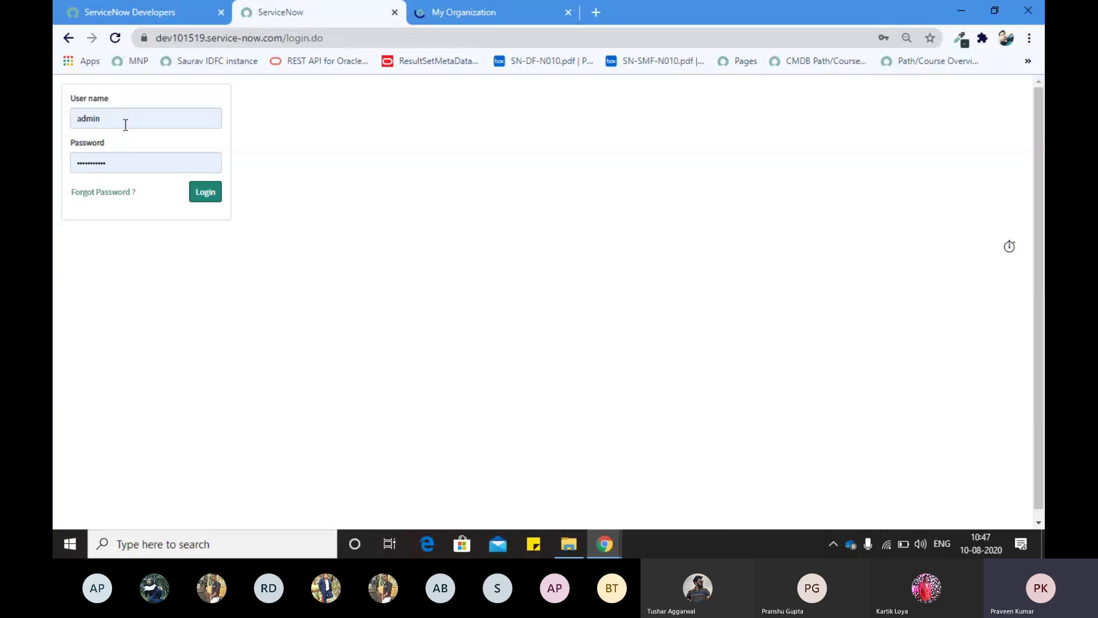
{"action": "left_click", "coordinate": [126, 125]}
{"action": "left_click", "coordinate": [280, 142]}
{"action": "left_click_drag", "start_coordinate": [134, 157], "coordinate": [62, 166]}
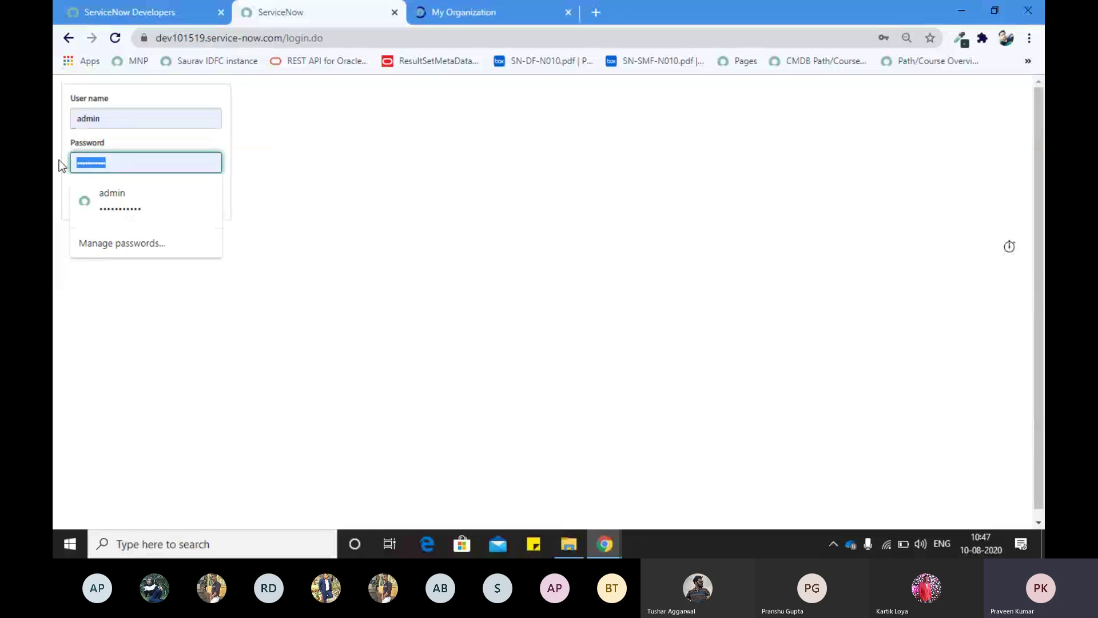
{"action": "left_click", "coordinate": [248, 122]}
{"action": "left_click", "coordinate": [201, 192]}
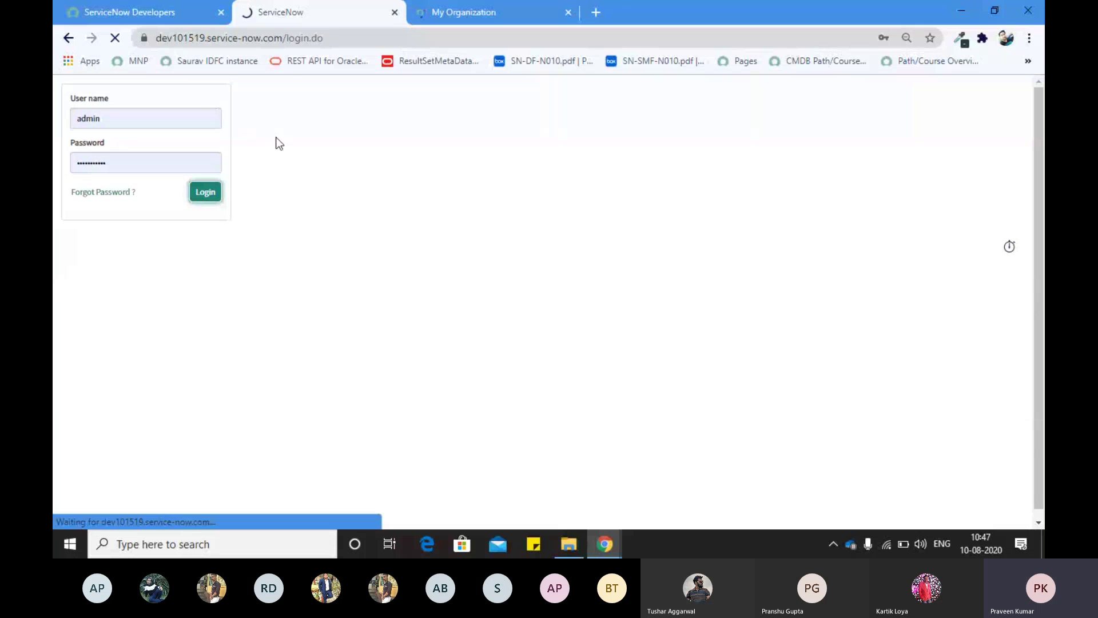
{"action": "left_click", "coordinate": [303, 36]}
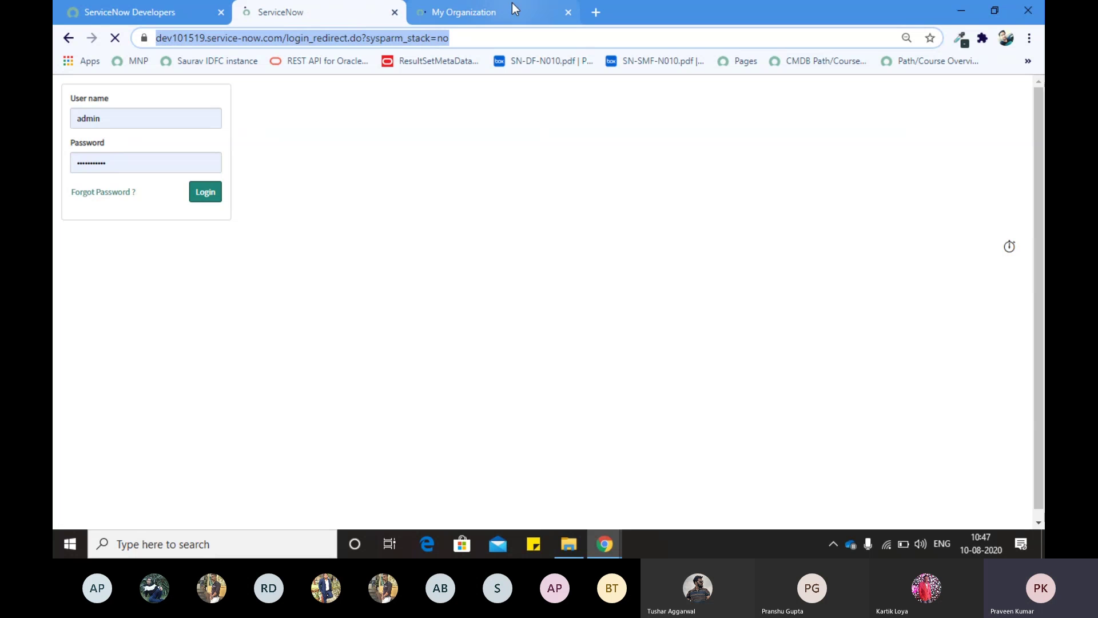
{"action": "left_click", "coordinate": [568, 12]}
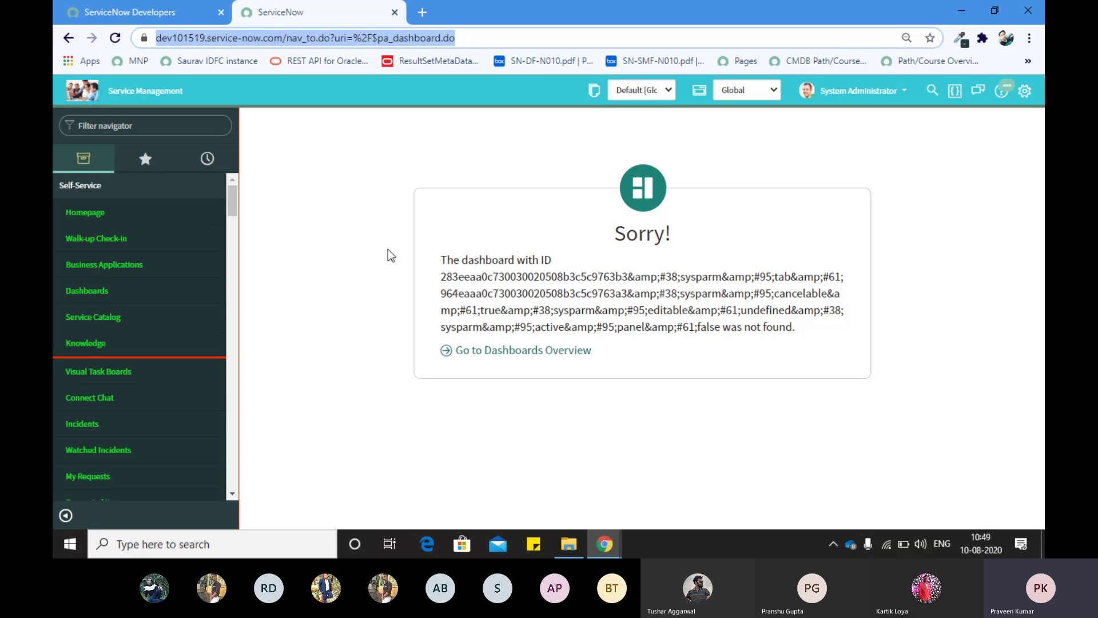
Step: Click the loaded Service Management page to take focus off the address bar
{"action": "left_click", "coordinate": [375, 218]}
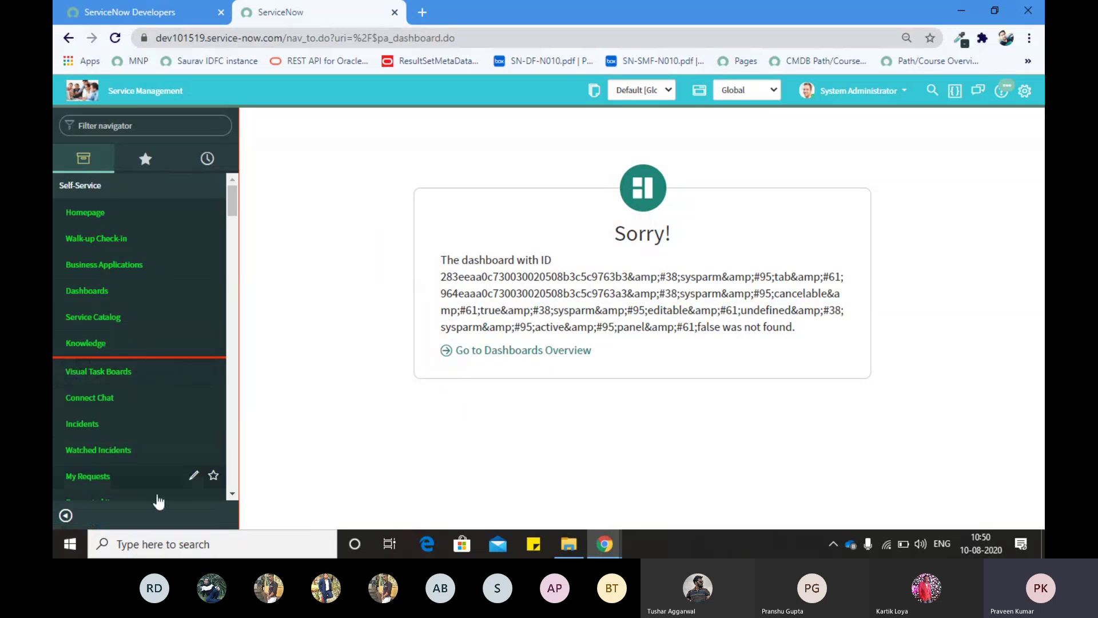
Step: Toggle the application navigator collapsed and expanded several times, leaving it expanded
{"action": "left_click", "coordinate": [64, 515]}
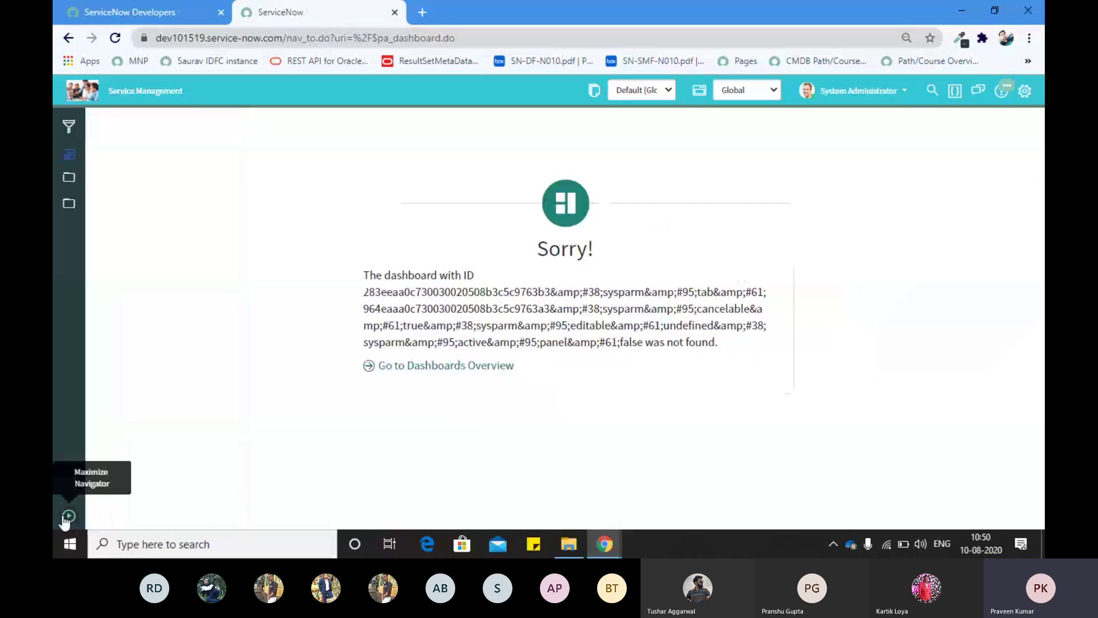
{"action": "left_click", "coordinate": [68, 515]}
{"action": "left_click", "coordinate": [68, 516]}
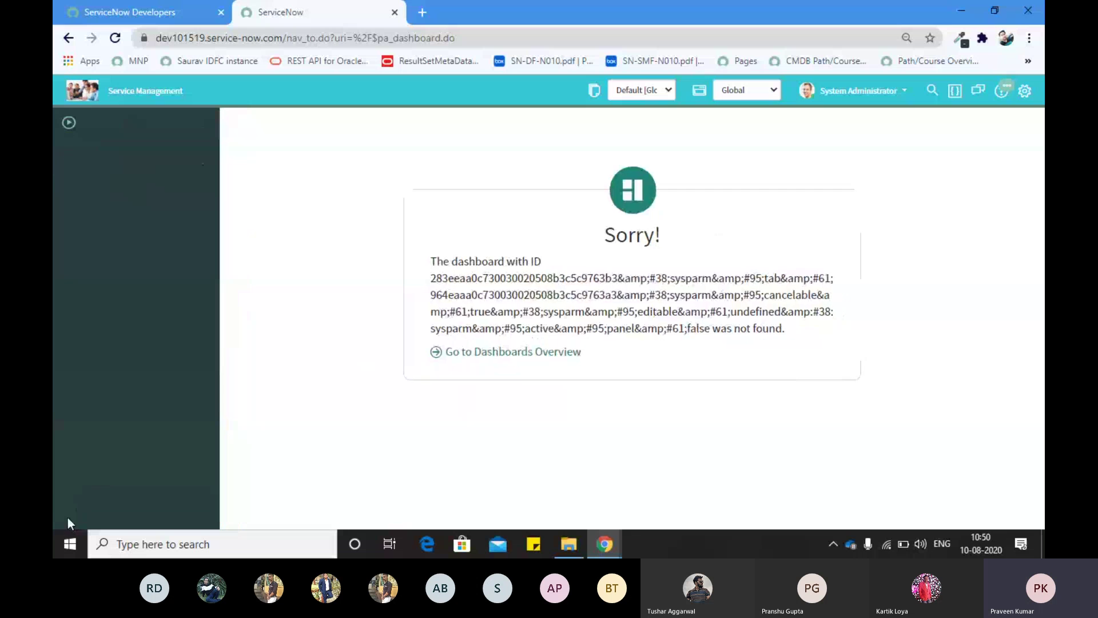
{"action": "left_click", "coordinate": [65, 518]}
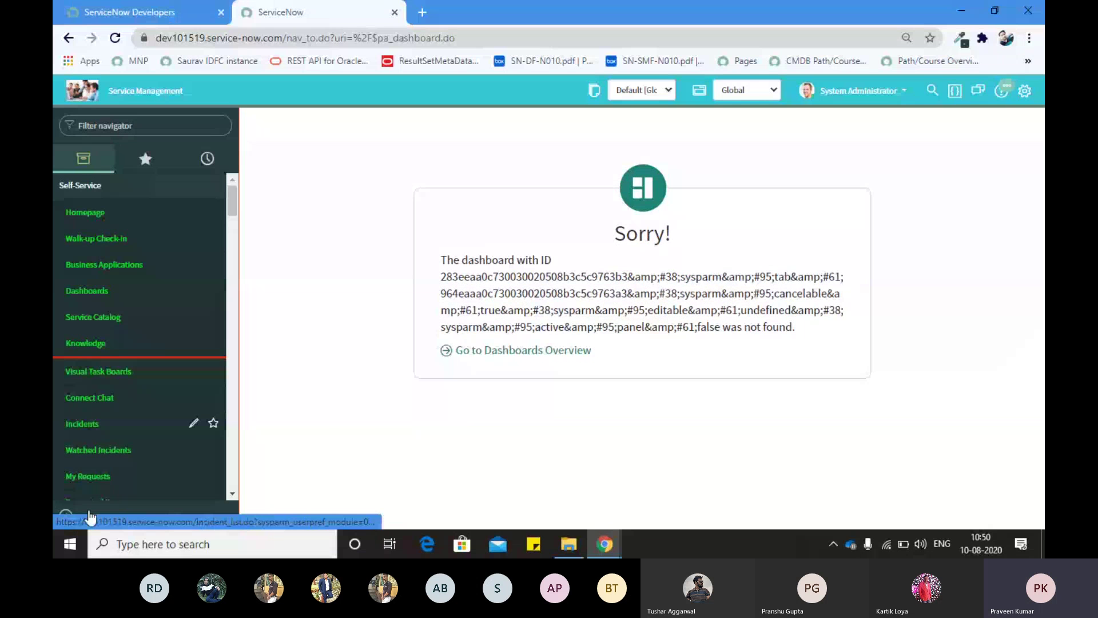
{"action": "left_click", "coordinate": [67, 518]}
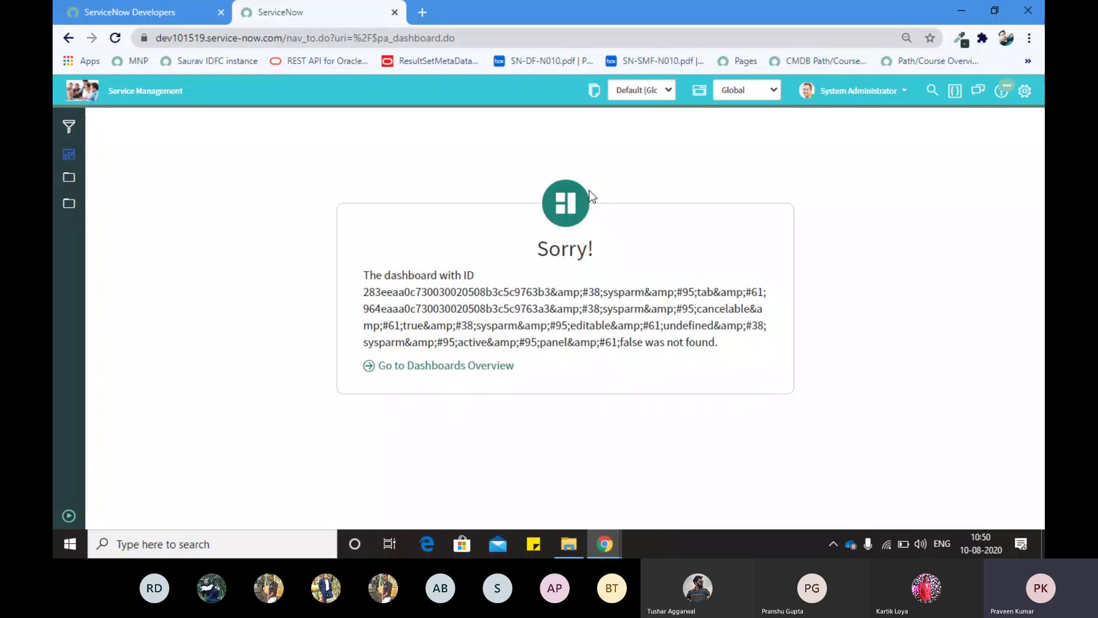
{"action": "left_click", "coordinate": [66, 515]}
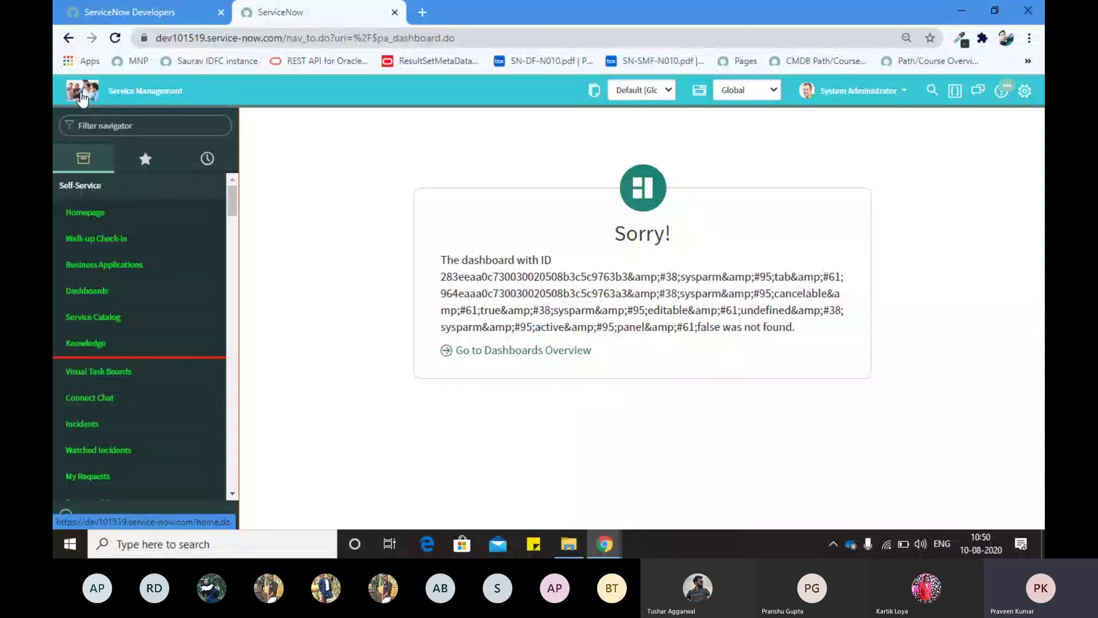
{"action": "key", "text": "ctrl+super+Left"}
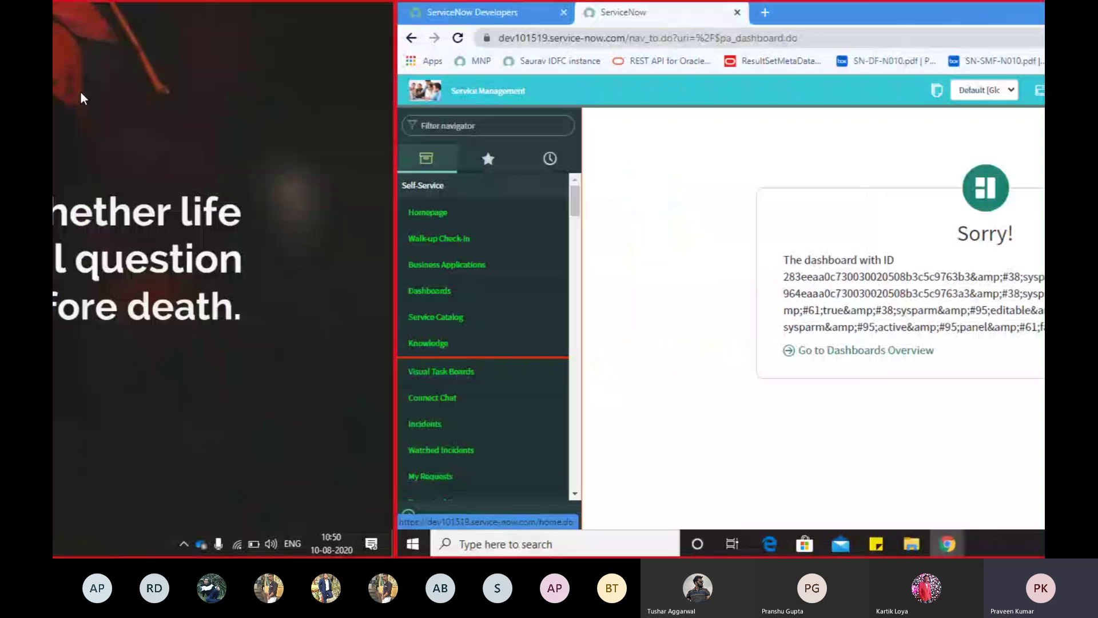
{"action": "key", "text": "ctrl+super+Left"}
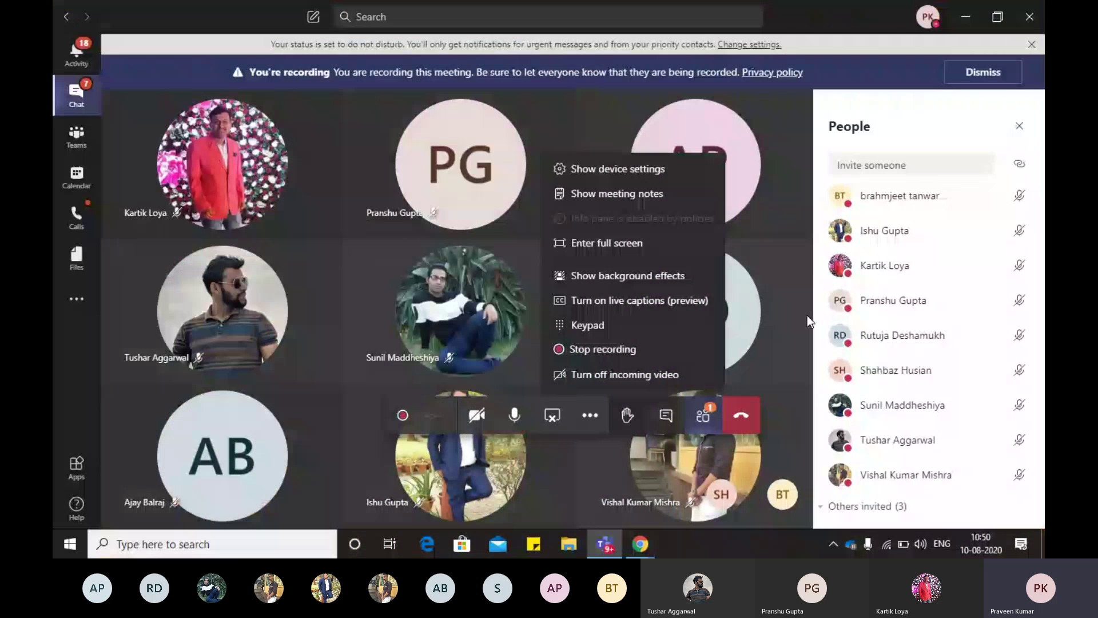
{"action": "scroll", "coordinate": [865, 372], "scroll_direction": "down", "scroll_amount": 2}
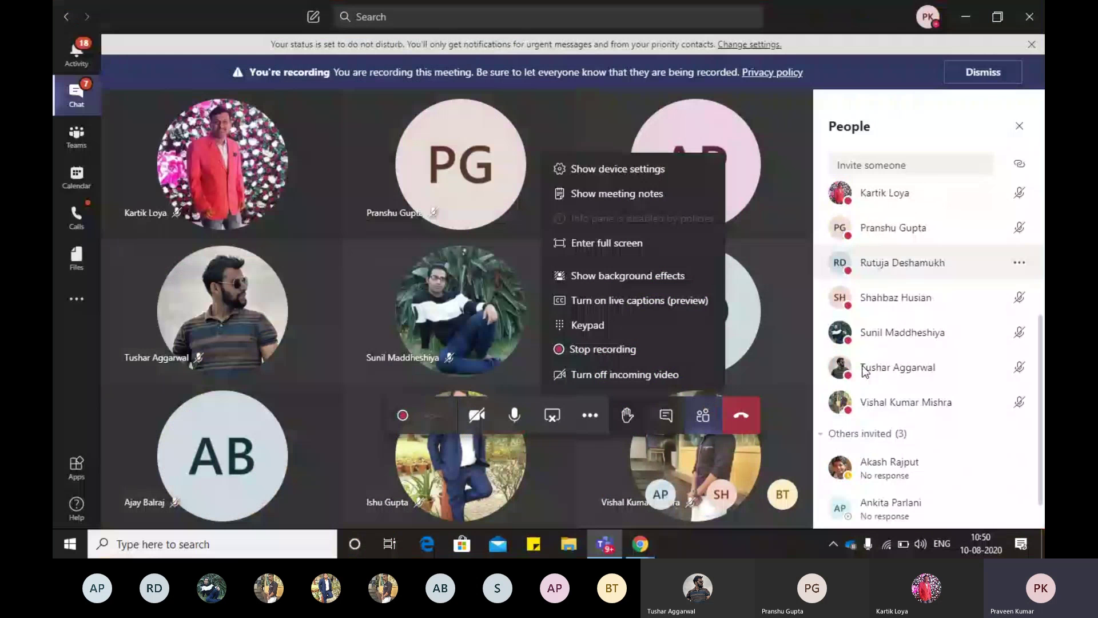
{"action": "left_click", "coordinate": [708, 422]}
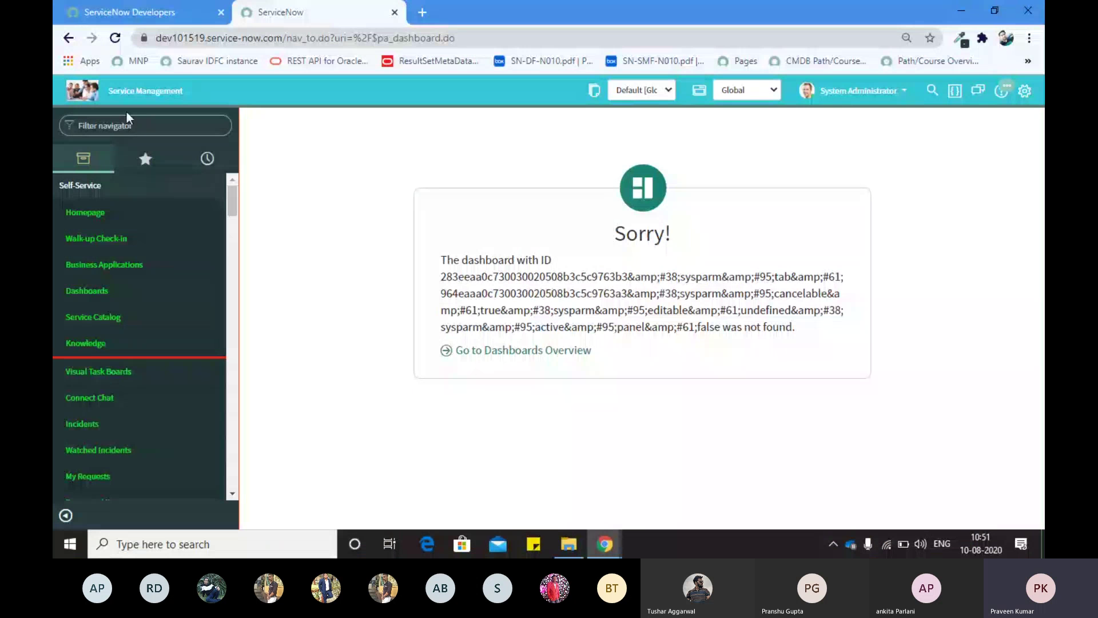
{"action": "left_click", "coordinate": [134, 131]}
{"action": "left_click_drag", "start_coordinate": [108, 92], "coordinate": [184, 93]}
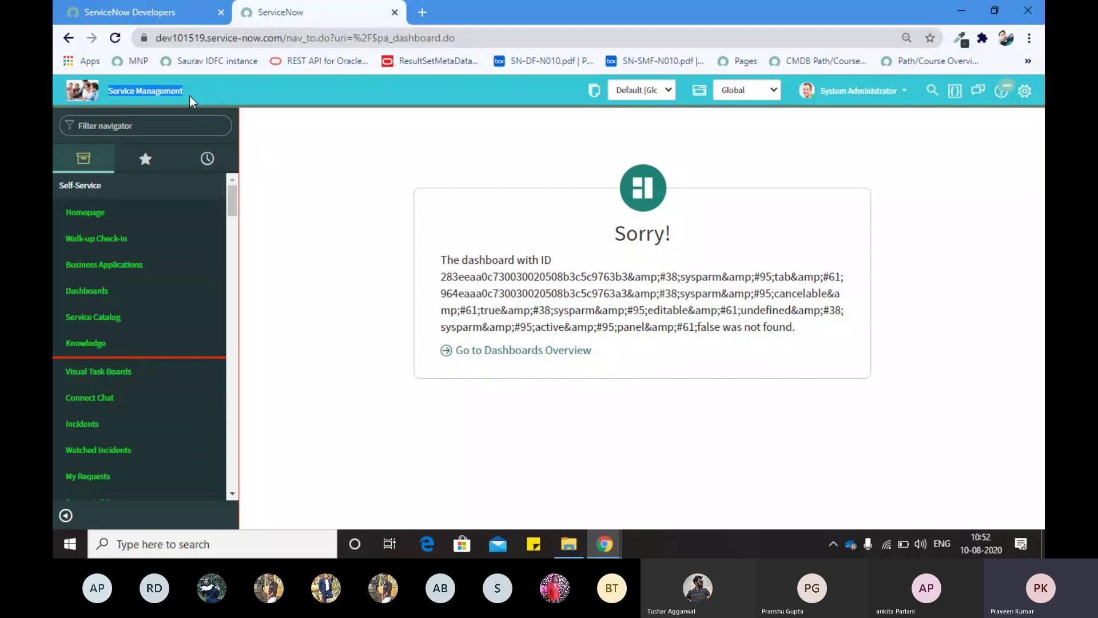
{"action": "left_click", "coordinate": [187, 95]}
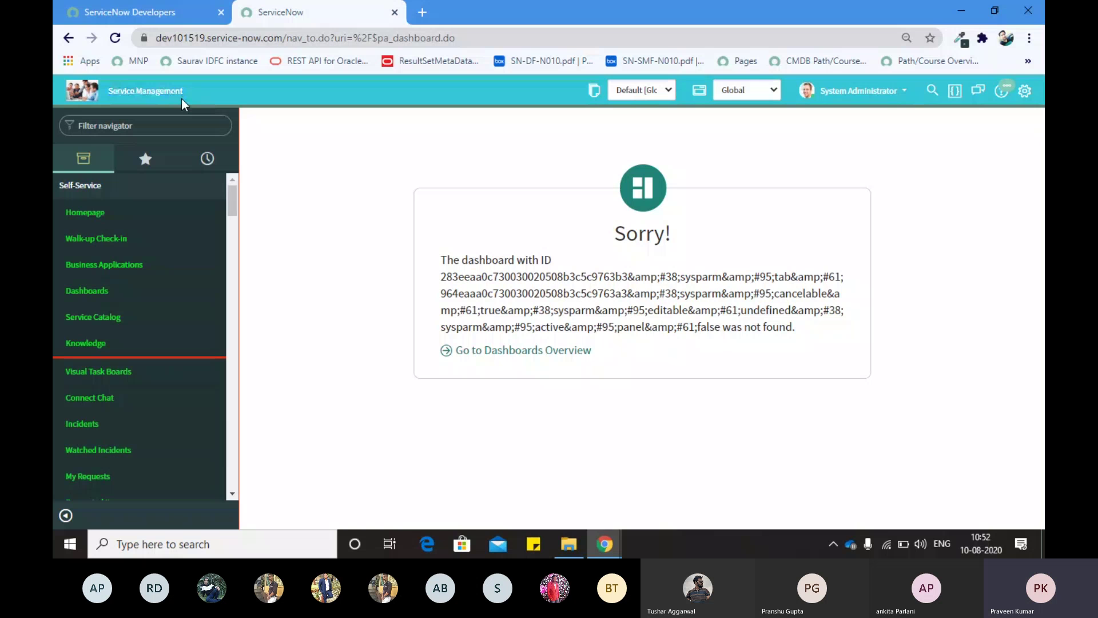
{"action": "left_click_drag", "start_coordinate": [185, 97], "coordinate": [107, 94]}
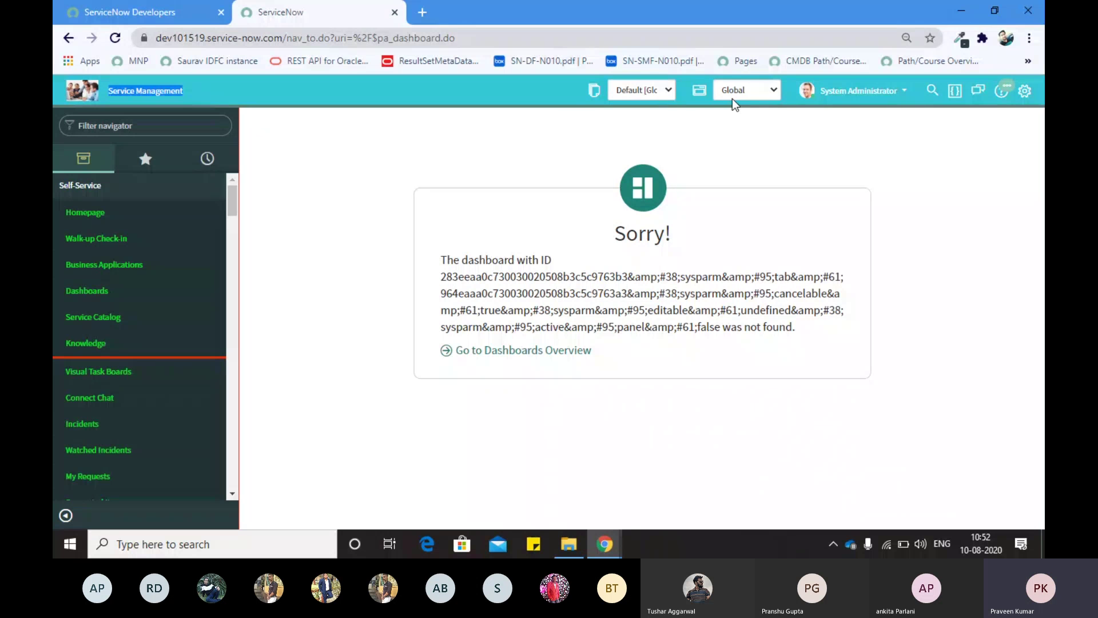
Step: Turn off 'Show application picker in header' in Developer settings, then bring up the user menu
{"action": "left_click", "coordinate": [1024, 92]}
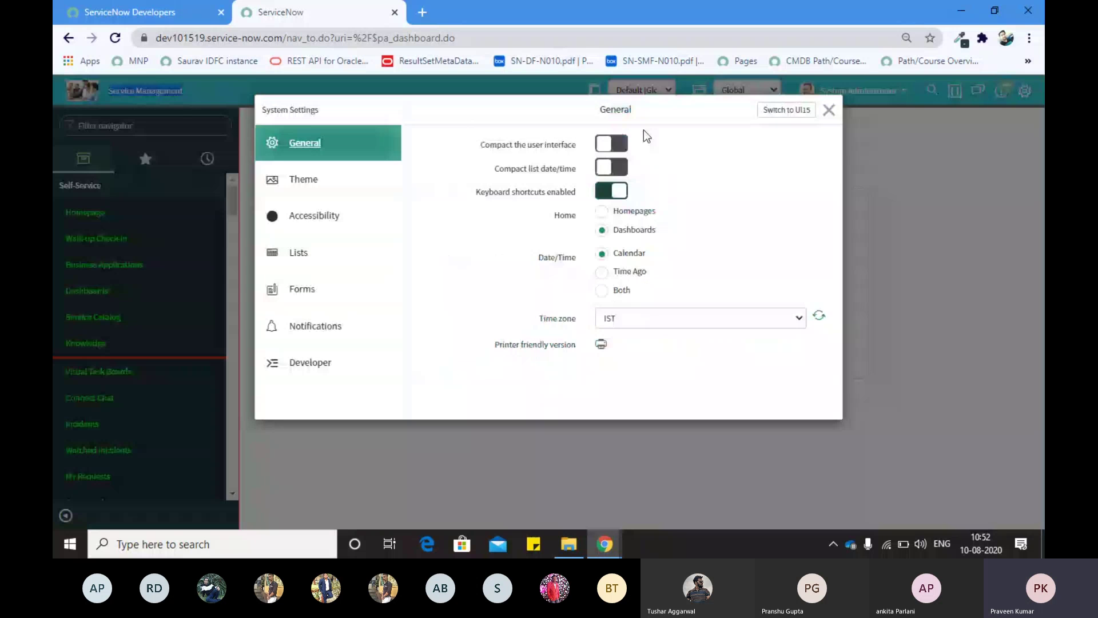
{"action": "left_click", "coordinate": [303, 366]}
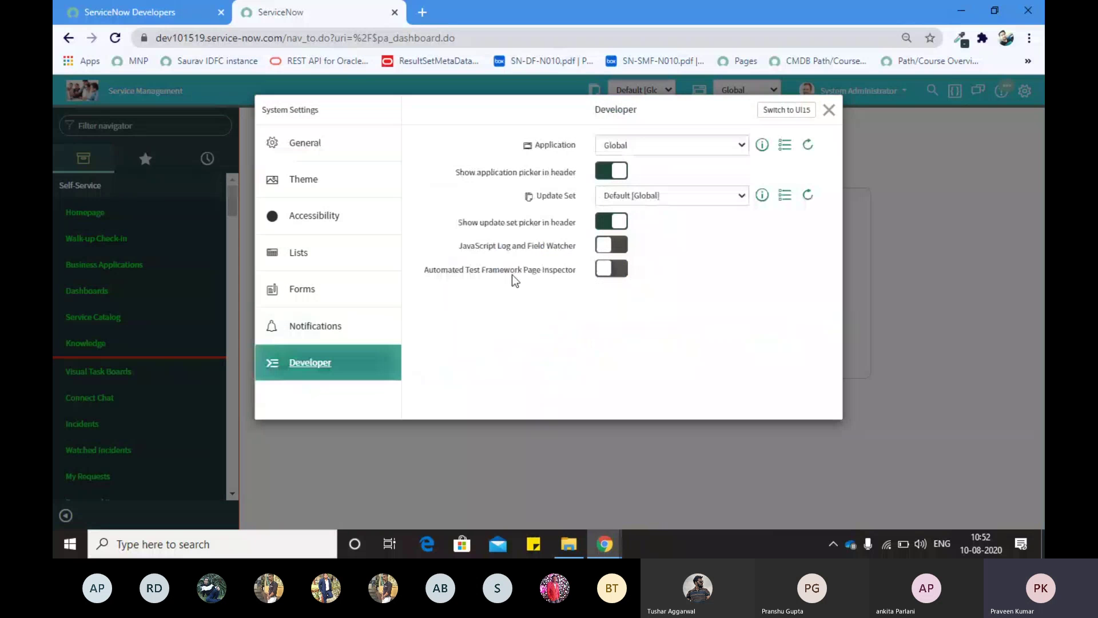
{"action": "left_click", "coordinate": [613, 171]}
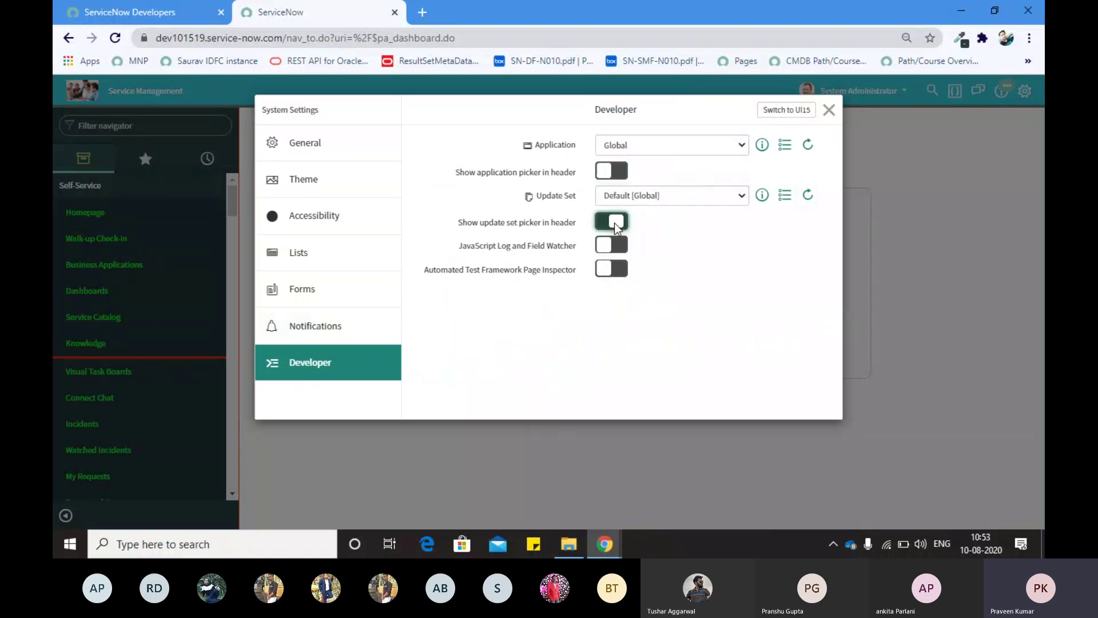
{"action": "left_click", "coordinate": [827, 111]}
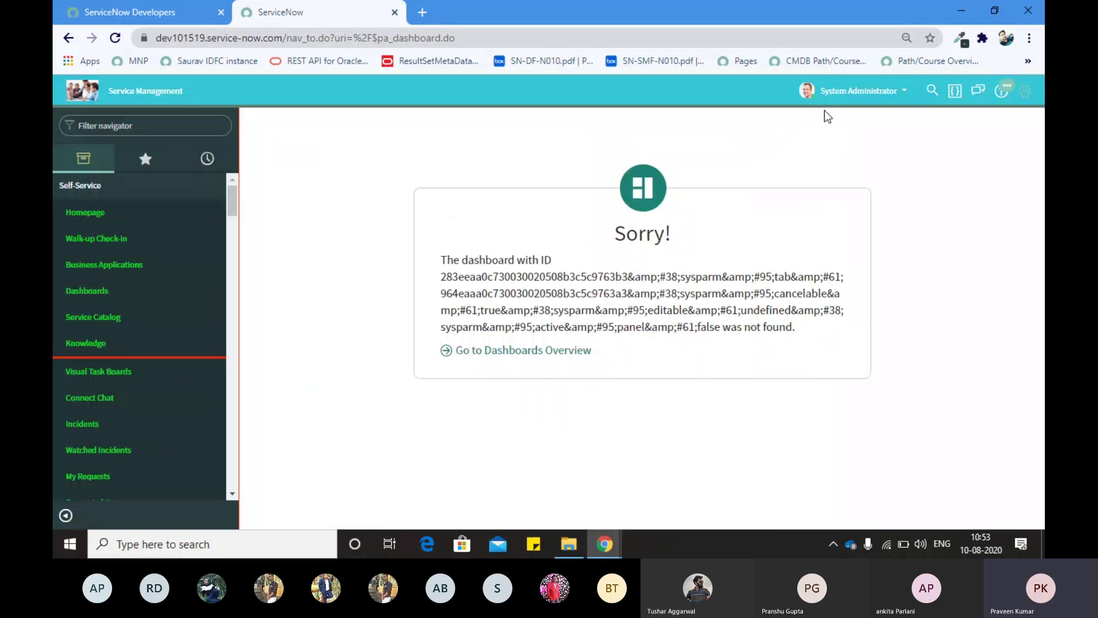
{"action": "left_click", "coordinate": [896, 97]}
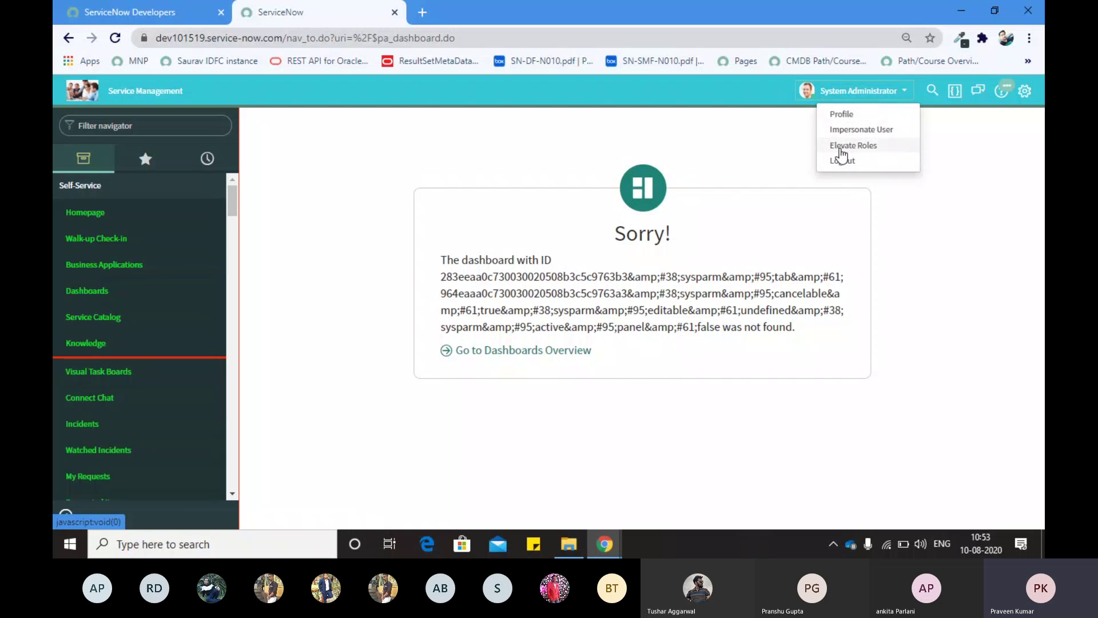
Step: Open the administrator's profile and review the date format and time zone choices without changing them
{"action": "left_click", "coordinate": [839, 117]}
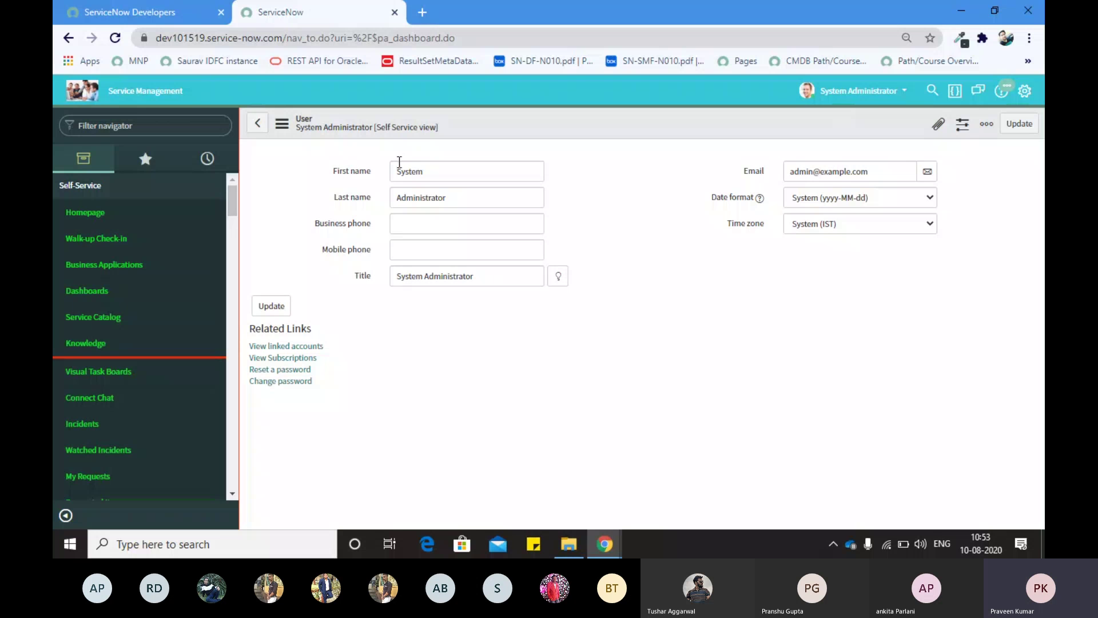
{"action": "double_click", "coordinate": [431, 280]}
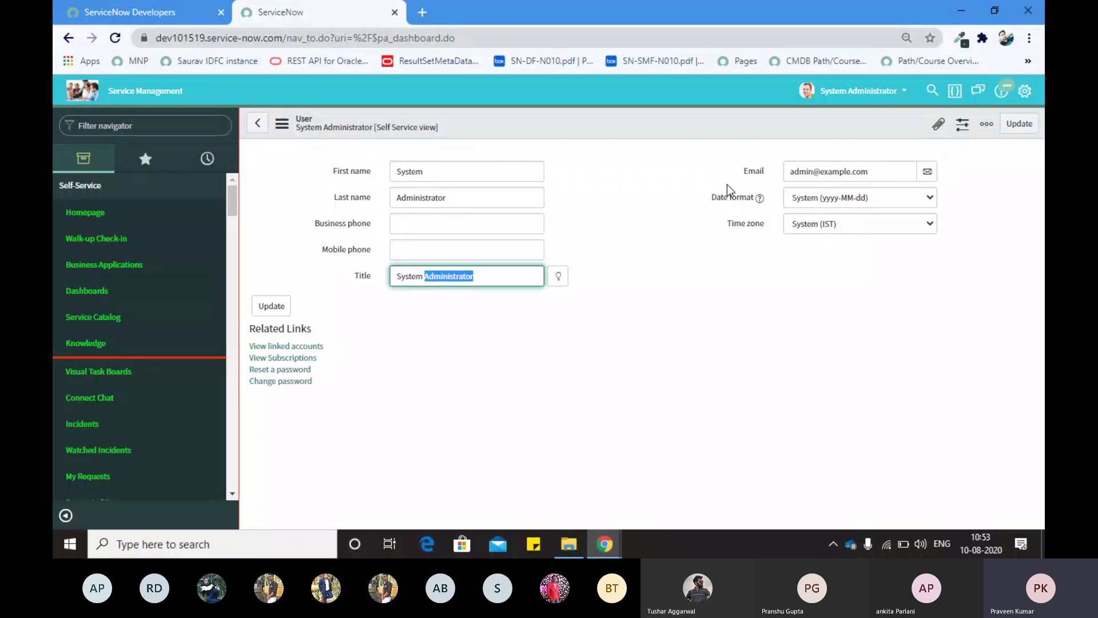
{"action": "left_click", "coordinate": [801, 201]}
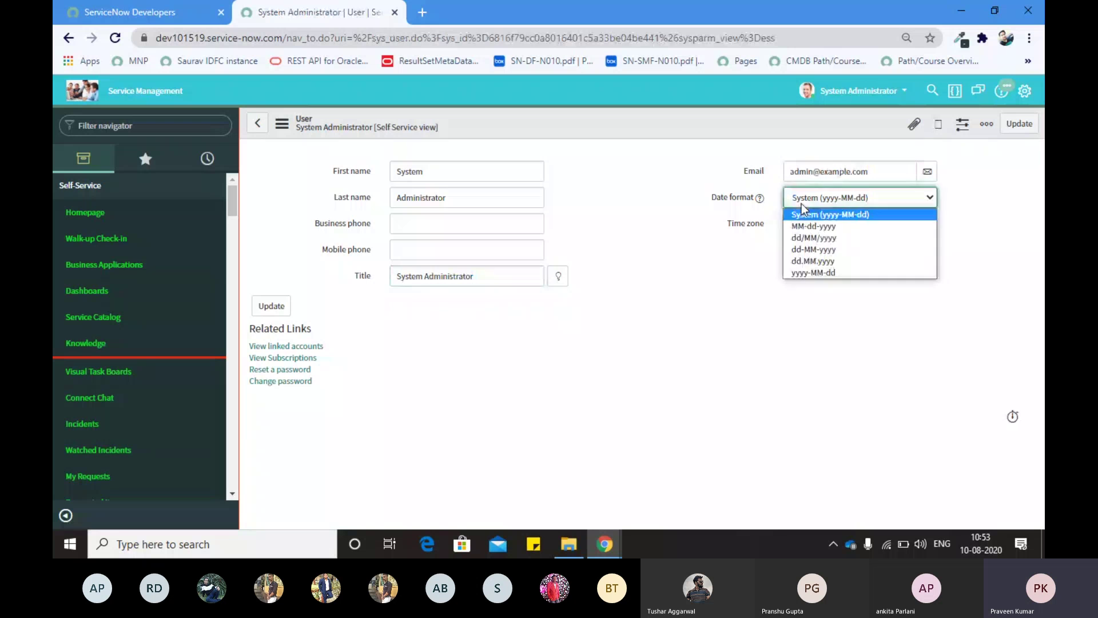
{"action": "left_click", "coordinate": [820, 229]}
{"action": "left_click", "coordinate": [727, 238]}
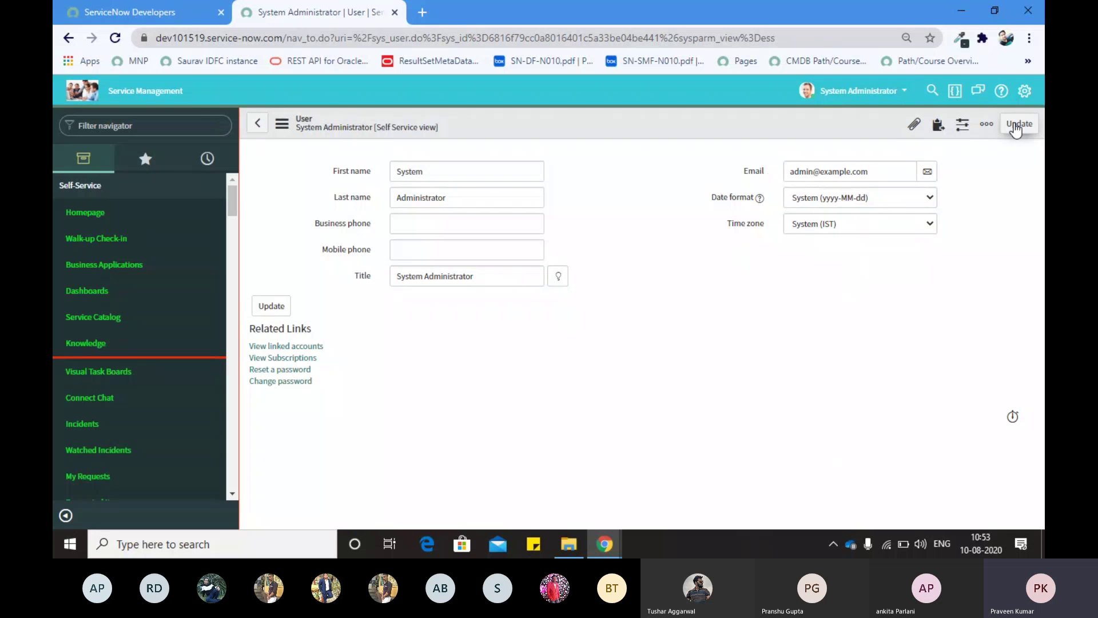
Step: Inspect the First name, Last name and 'System Administrator' Title values on the profile form
{"action": "left_click", "coordinate": [753, 172]}
{"action": "left_click", "coordinate": [447, 166]}
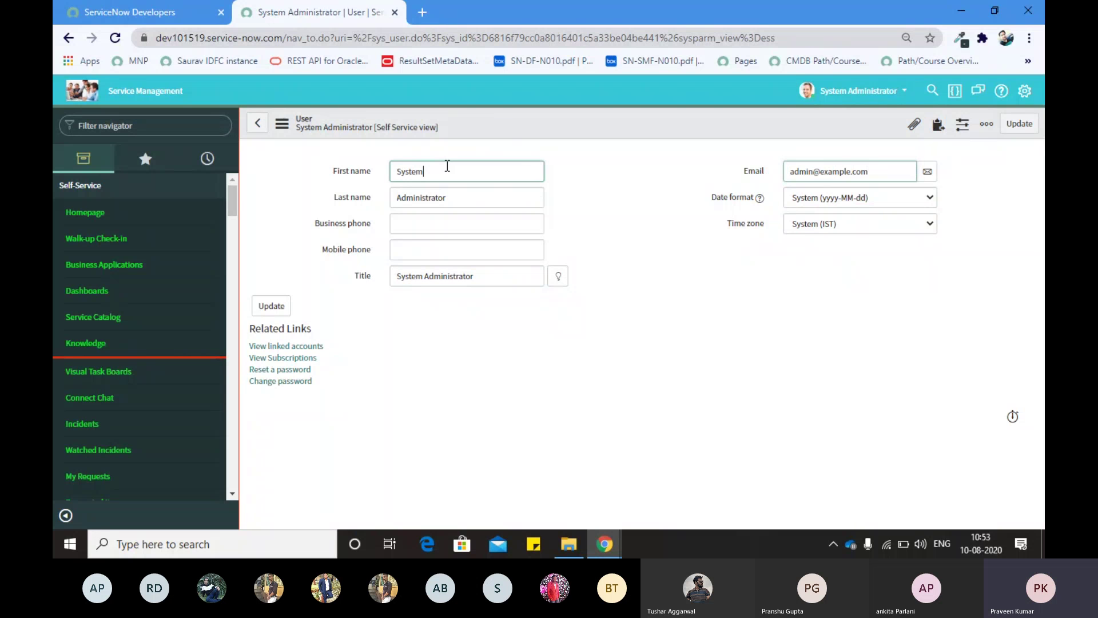
{"action": "left_click_drag", "start_coordinate": [438, 197], "coordinate": [358, 202]}
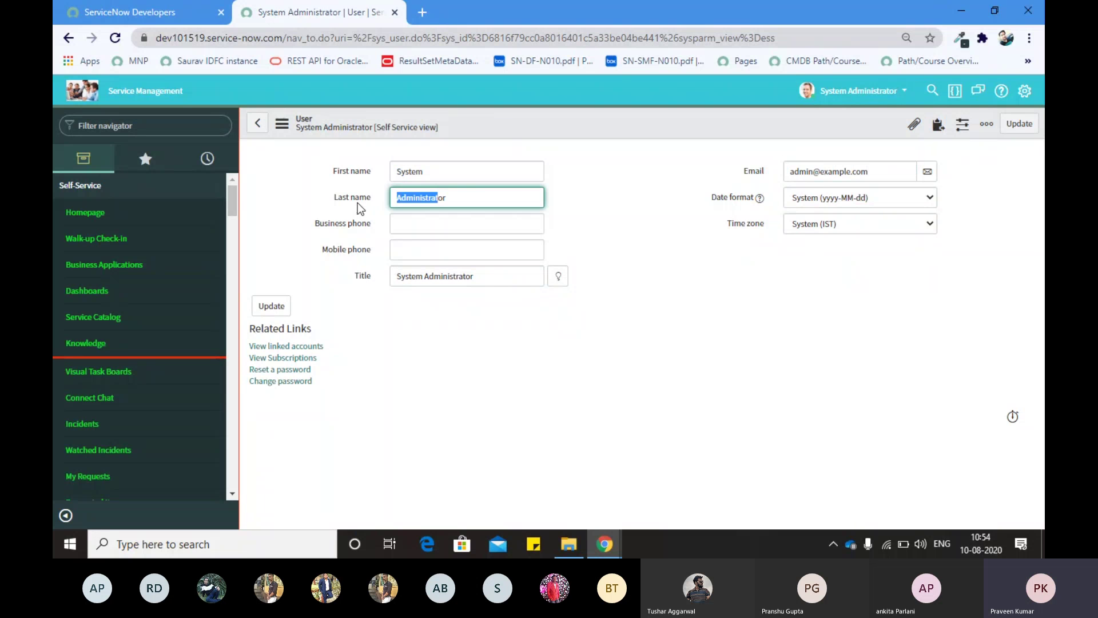
{"action": "left_click", "coordinate": [415, 273]}
{"action": "left_click_drag", "start_coordinate": [478, 276], "coordinate": [363, 290]}
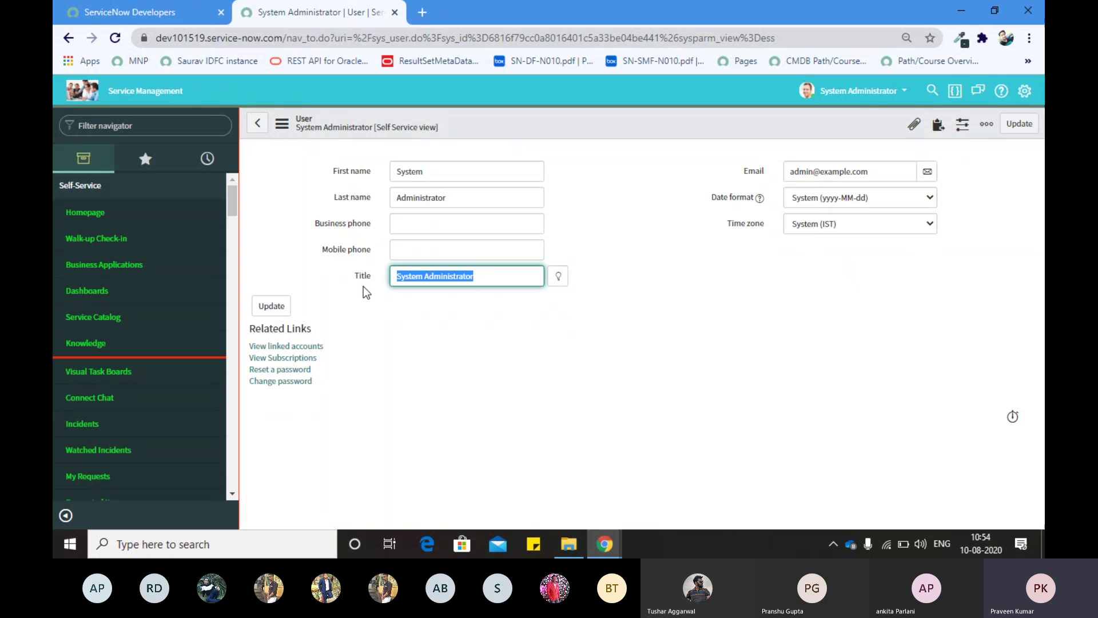
{"action": "left_click", "coordinate": [651, 216]}
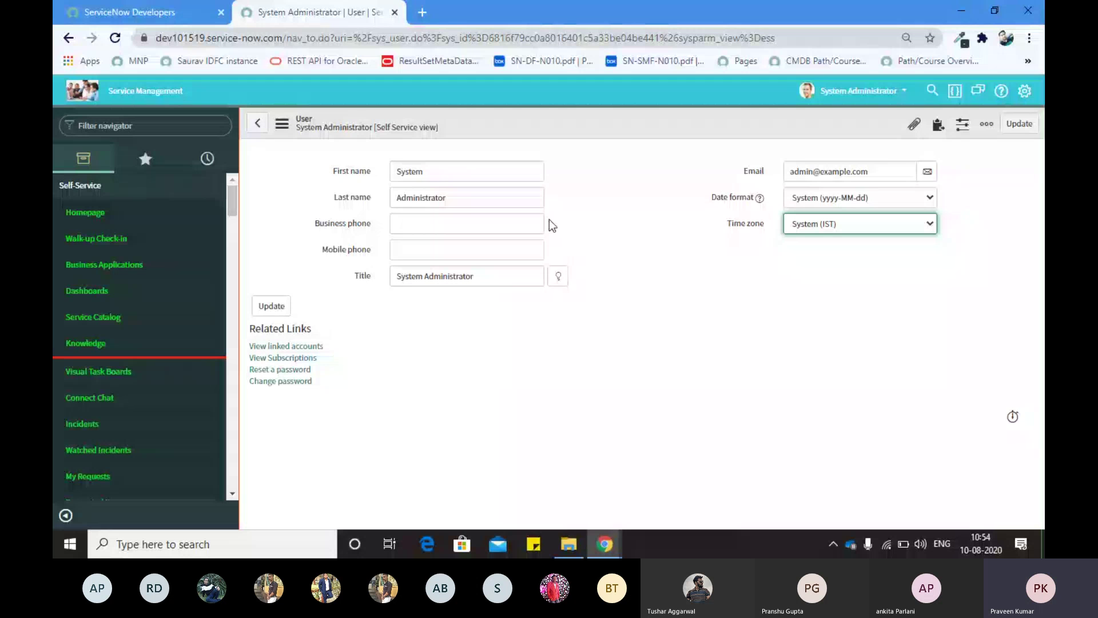
Step: Leave the profile for the dev101519 home page and reopen the System Administrator menu
{"action": "left_click", "coordinate": [863, 91]}
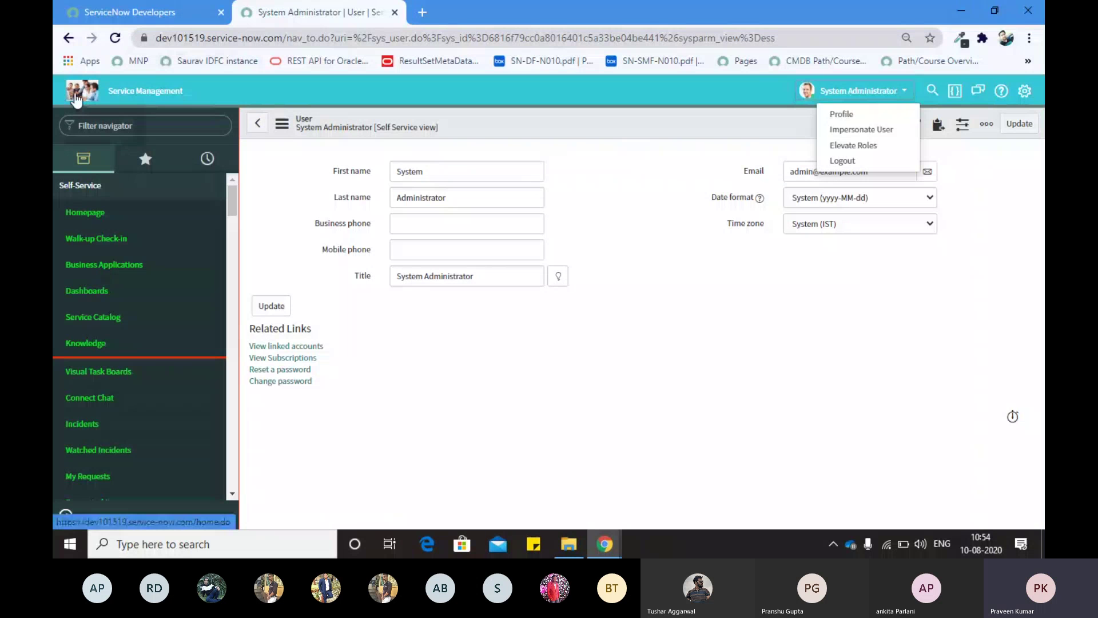
{"action": "left_click", "coordinate": [76, 98]}
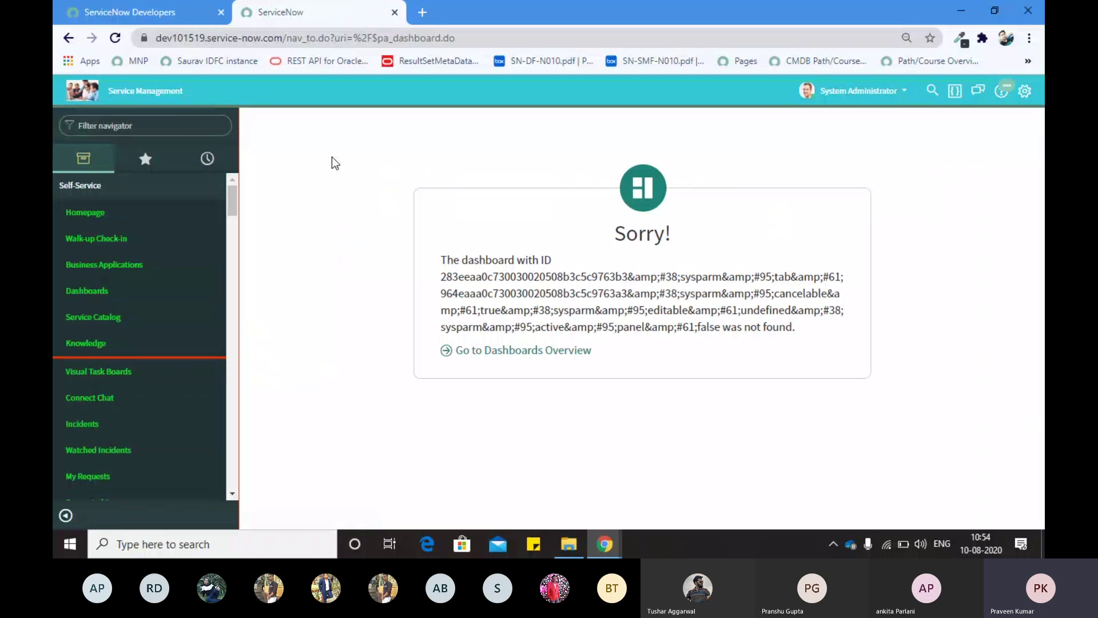
{"action": "left_click", "coordinate": [858, 91]}
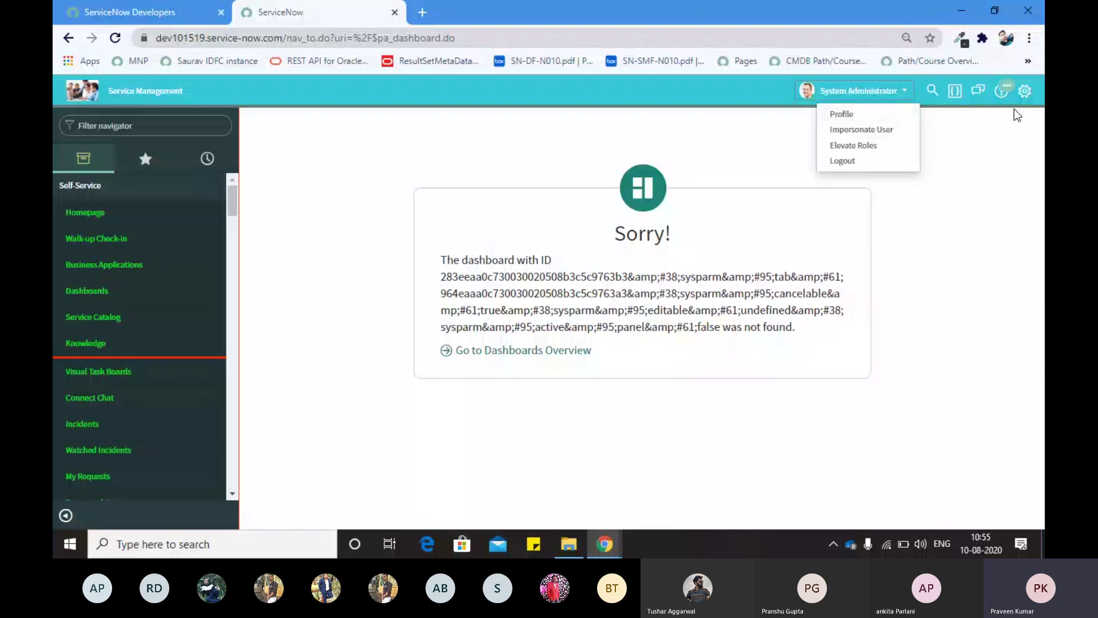
Step: Browse the General, Theme and Accessibility sections of System Settings, ending on Theme
{"action": "left_click", "coordinate": [1011, 123]}
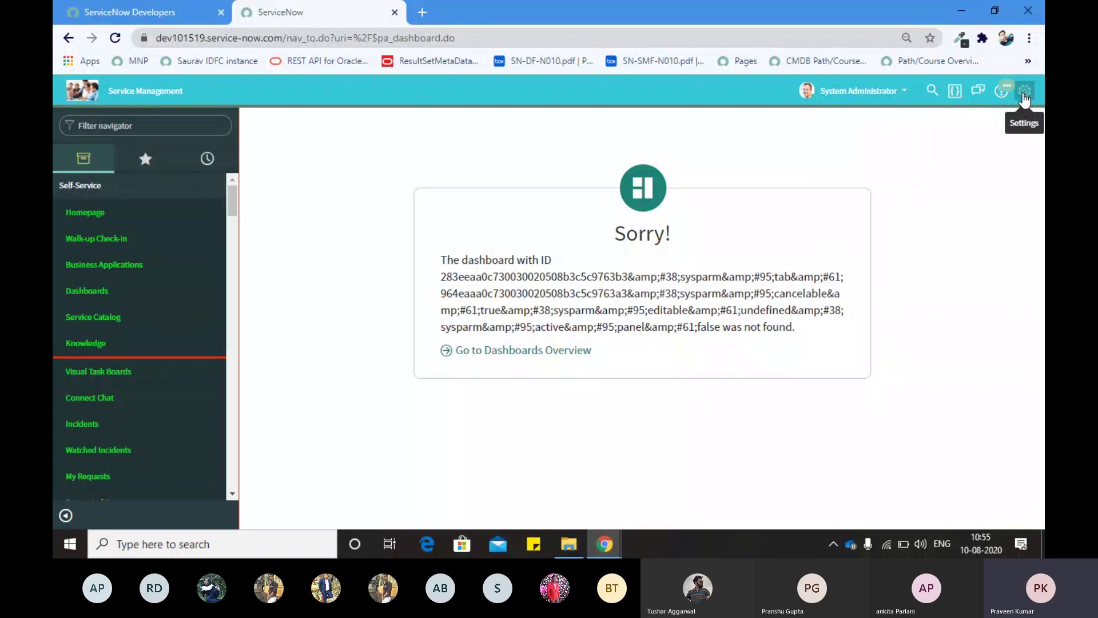
{"action": "left_click", "coordinate": [1023, 92]}
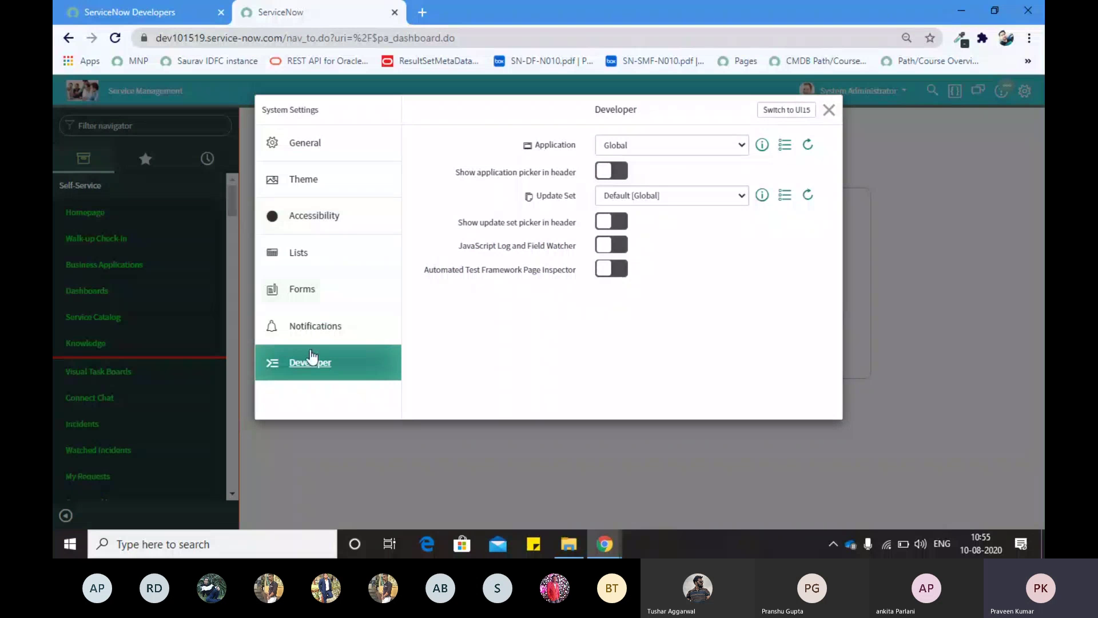
{"action": "left_click", "coordinate": [299, 147]}
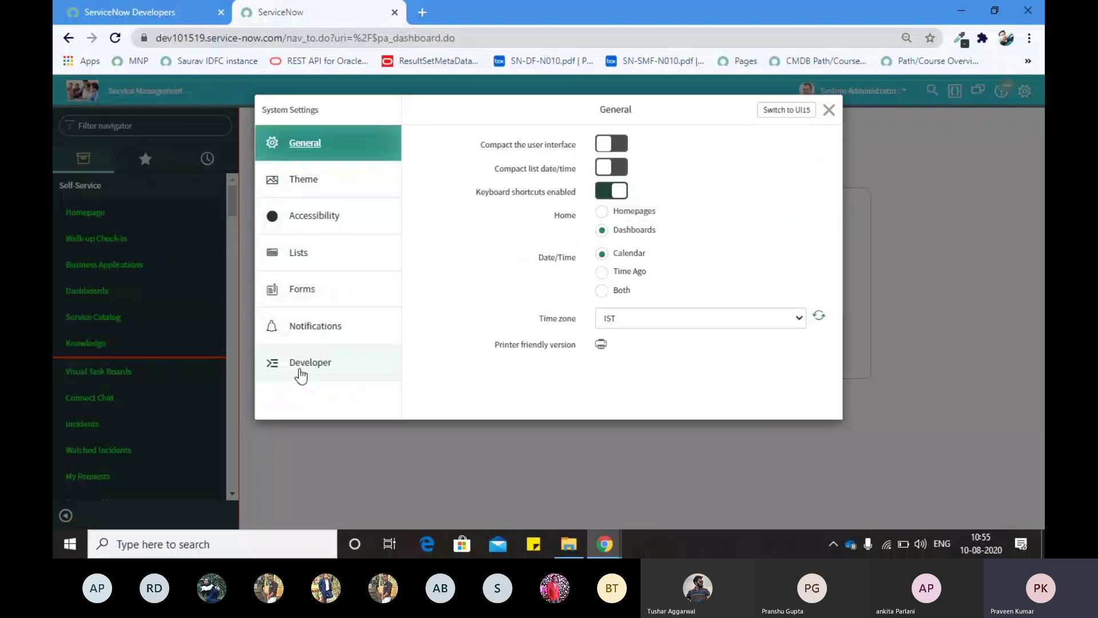
{"action": "left_click", "coordinate": [303, 183]}
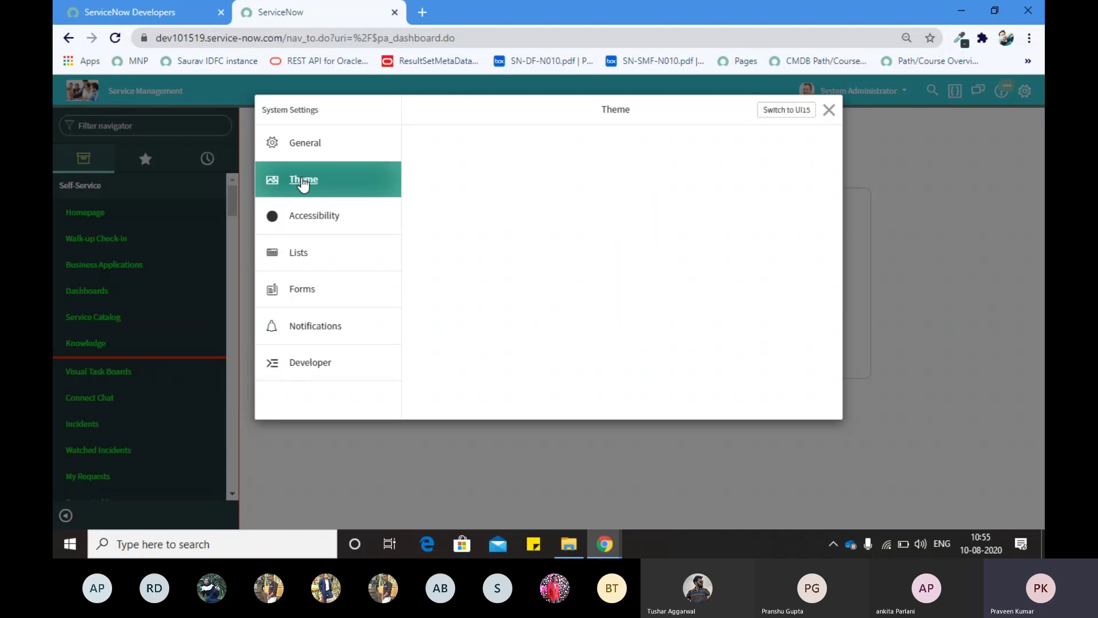
{"action": "left_click", "coordinate": [331, 146]}
{"action": "left_click", "coordinate": [335, 179]}
{"action": "left_click", "coordinate": [319, 226]}
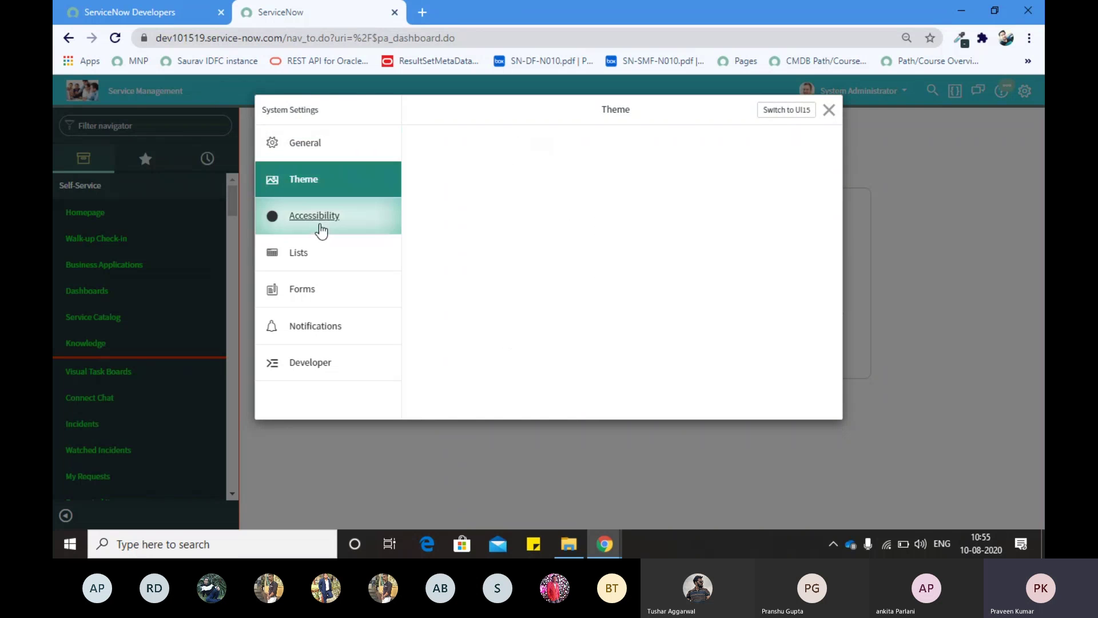
{"action": "left_click", "coordinate": [318, 179]}
Step: Load the dev49823.service-now.com instance in a new browser tab
{"action": "key", "text": "ctrl+t"}
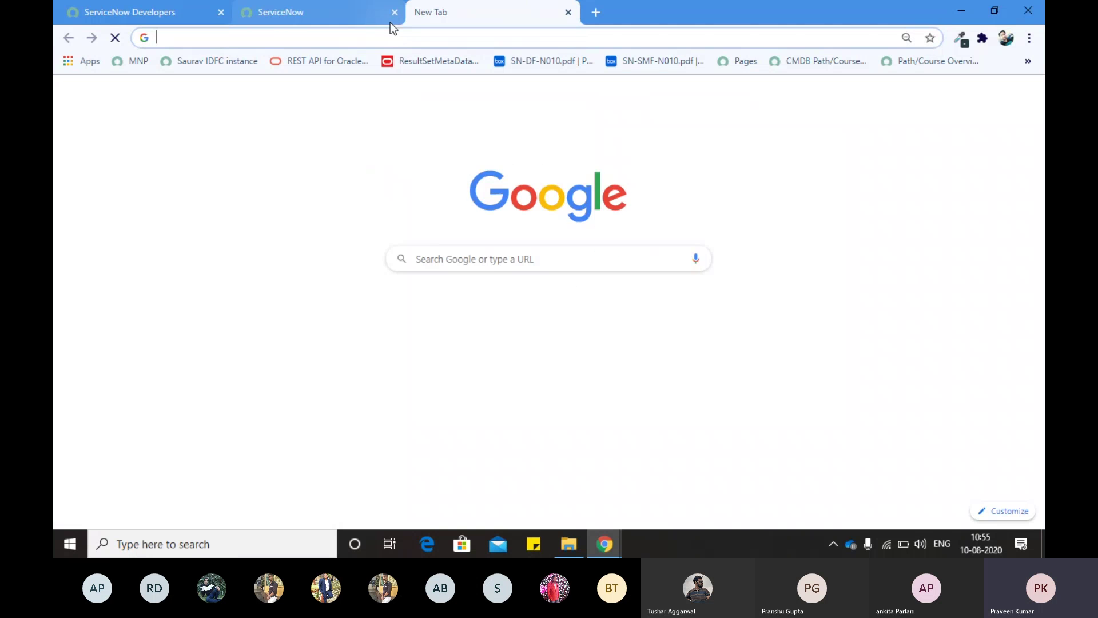
{"action": "type", "text": "de"}
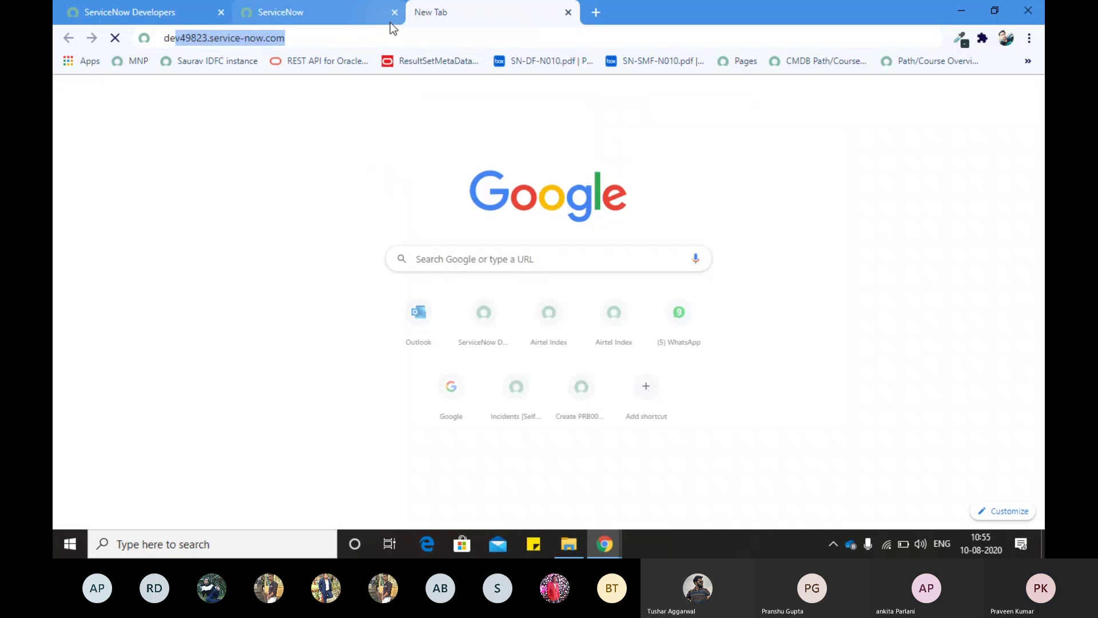
{"action": "type", "text": "v49823.service-now.com"}
{"action": "key", "text": "Return"}
Step: Return to the dev101519 tab and reopen System Settings on Theme
{"action": "left_click", "coordinate": [322, 12]}
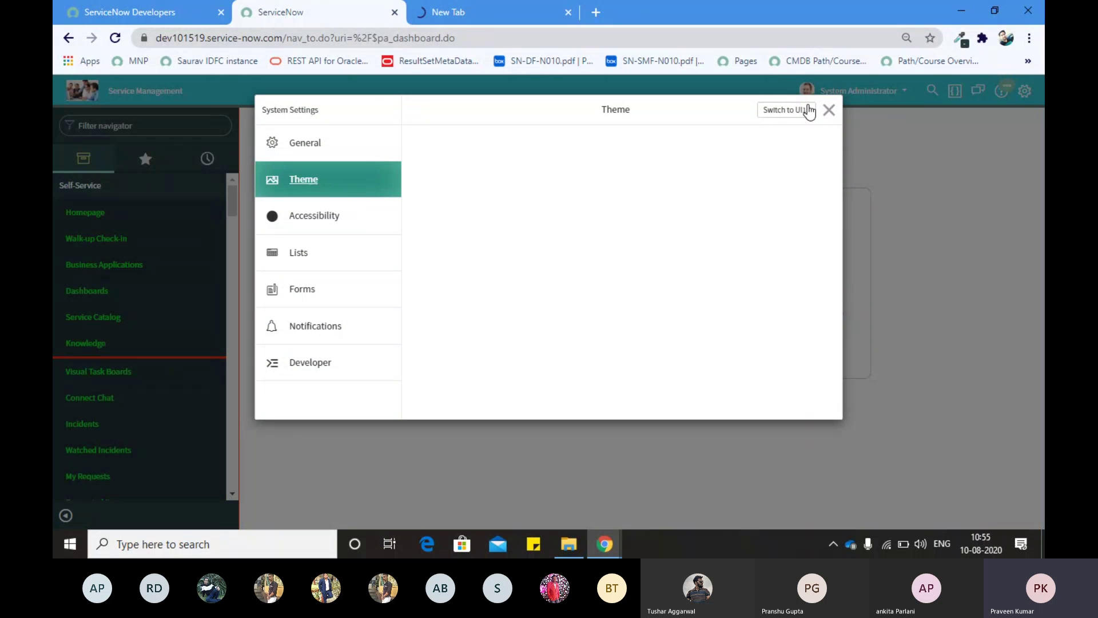
{"action": "left_click", "coordinate": [829, 110]}
{"action": "left_click", "coordinate": [1023, 93]}
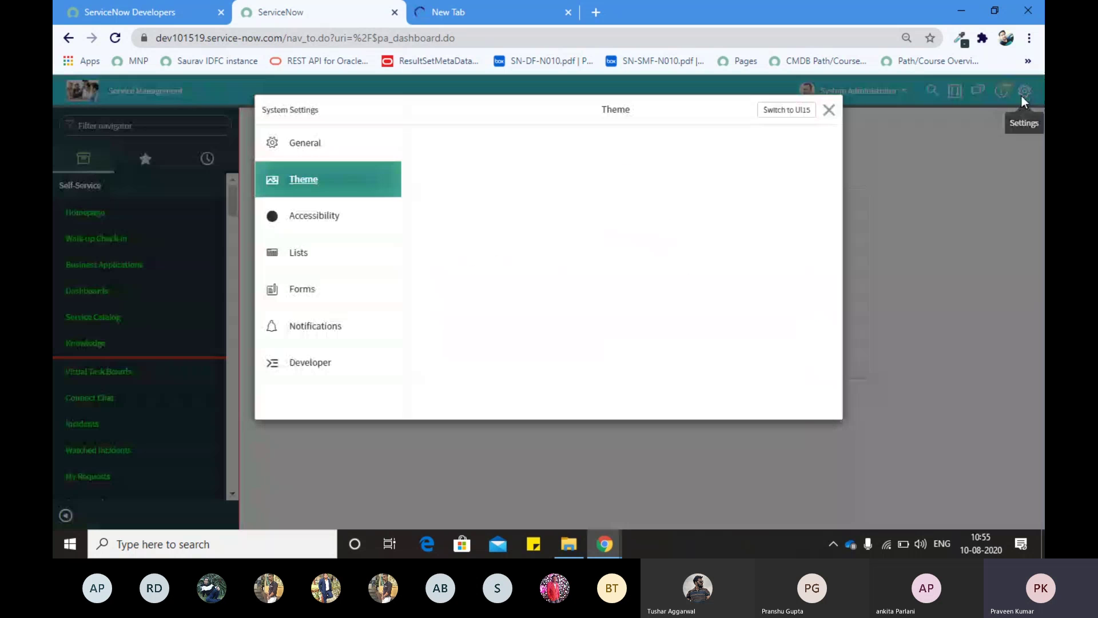
Step: Filter the navigator to 'theme' and open System UI > Themes in a background tab
{"action": "left_click", "coordinate": [828, 110]}
{"action": "left_click", "coordinate": [167, 126]}
{"action": "type", "text": "selfservic"}
{"action": "key", "text": "BackSpace"}
{"action": "key", "text": "BackSpace"}
{"action": "key", "text": "BackSpace"}
{"action": "key", "text": "BackSpace"}
{"action": "key", "text": "BackSpace"}
{"action": "key", "text": "BackSpace"}
{"action": "key", "text": "BackSpace"}
{"action": "key", "text": "BackSpace"}
{"action": "key", "text": "BackSpace"}
{"action": "key", "text": "BackSpace"}
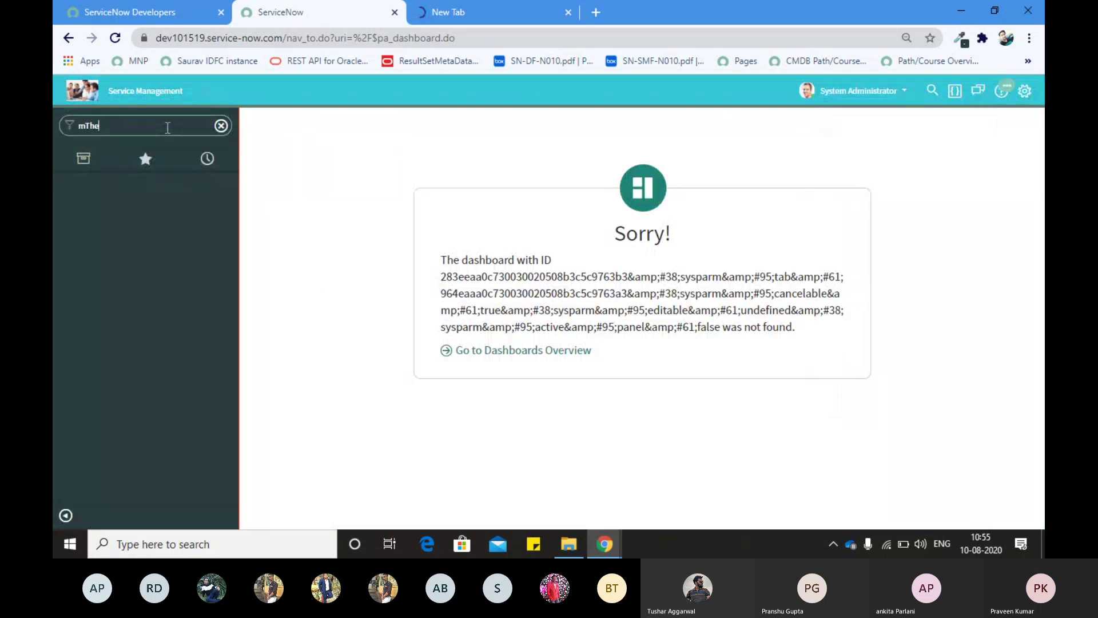
{"action": "type", "text": "theme"}
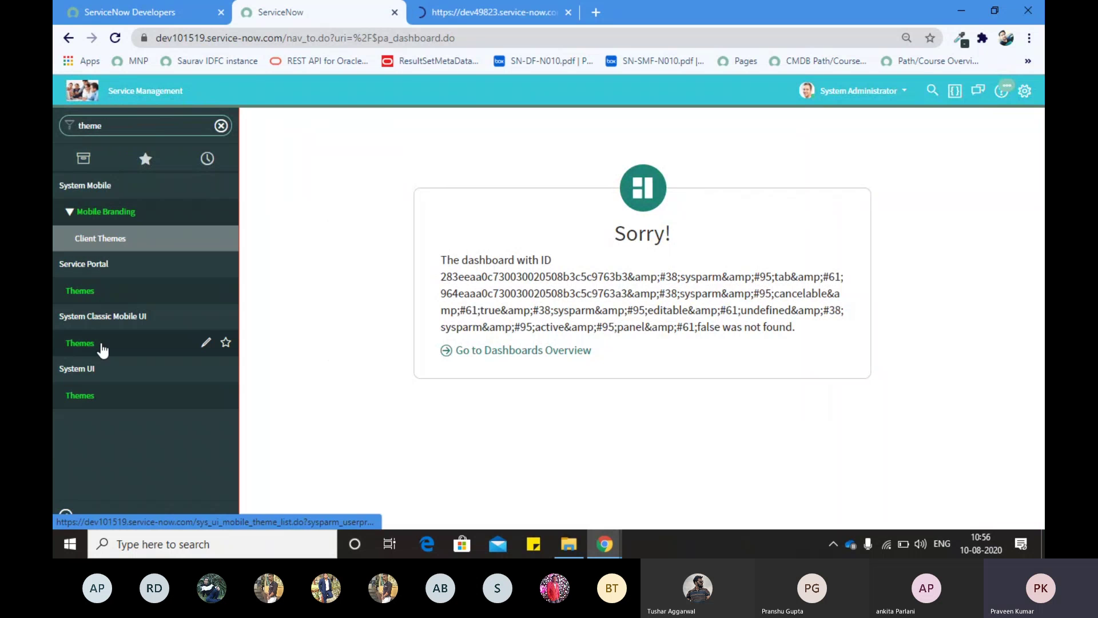
{"action": "middle_click", "coordinate": [95, 397]}
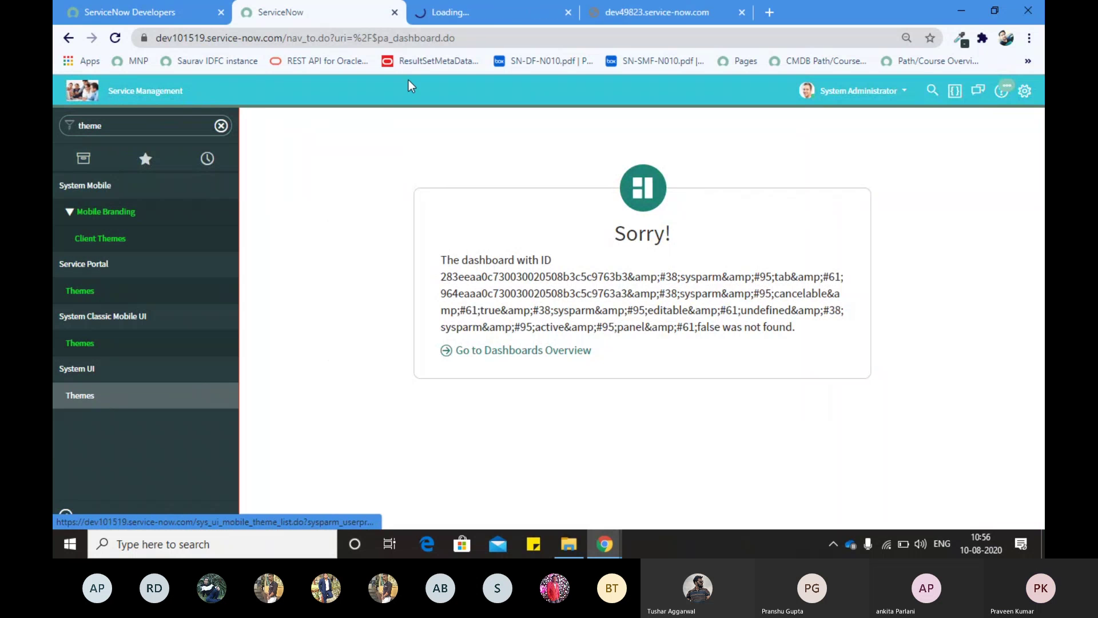
Step: Review the Themes list in its tab, glancing at the dev49823 tab along the way
{"action": "left_click", "coordinate": [481, 14]}
{"action": "left_click", "coordinate": [675, 7]}
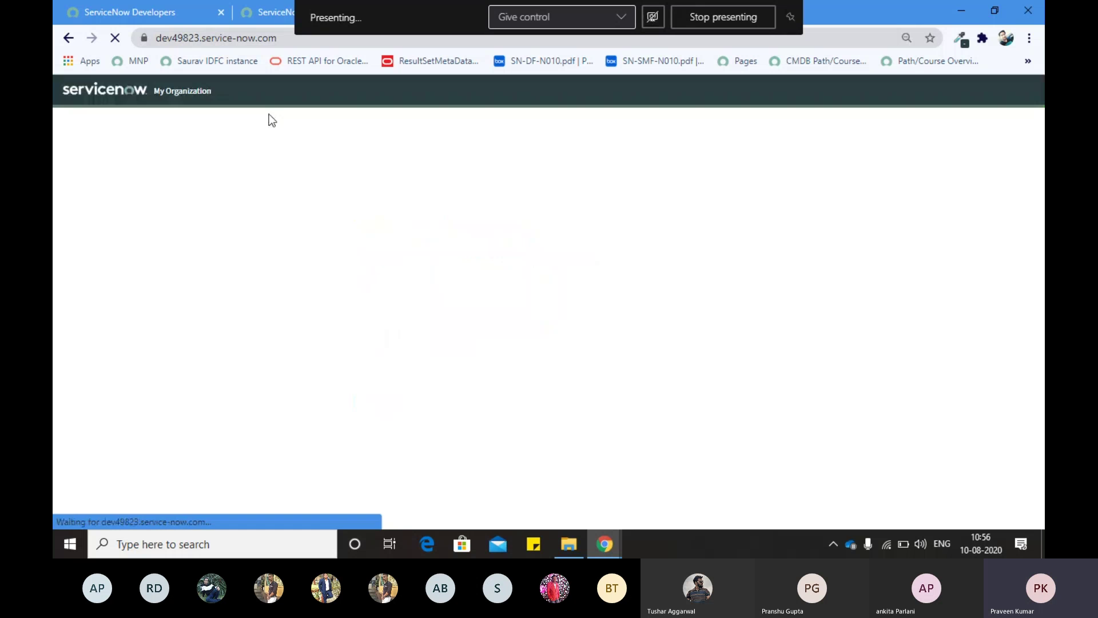
{"action": "left_click", "coordinate": [266, 15]}
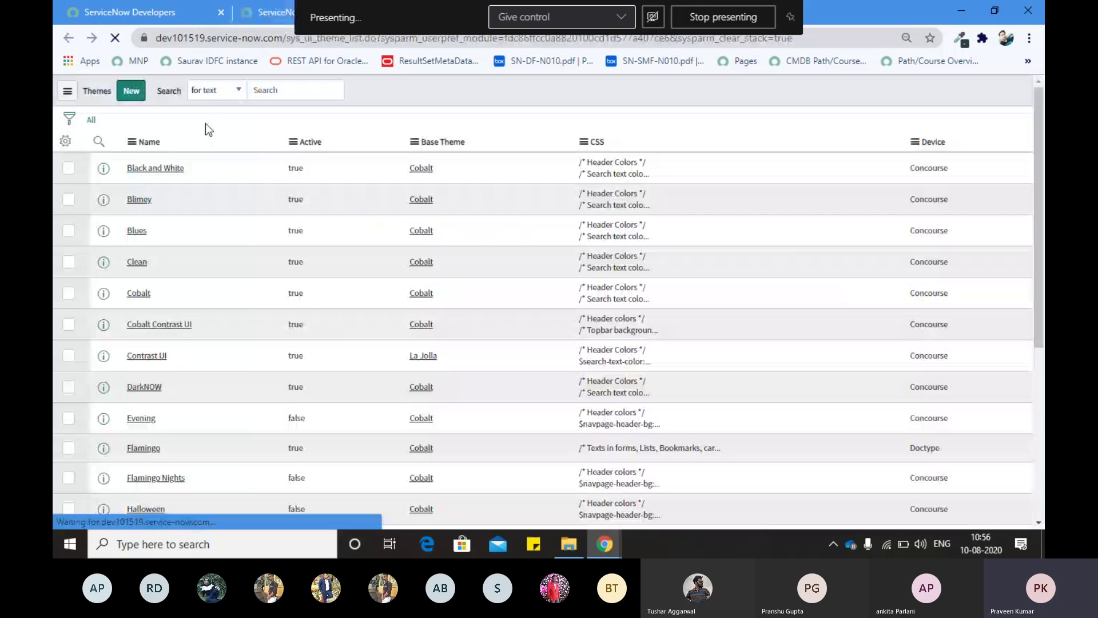
{"action": "scroll", "coordinate": [336, 255], "scroll_direction": "down", "scroll_amount": 5}
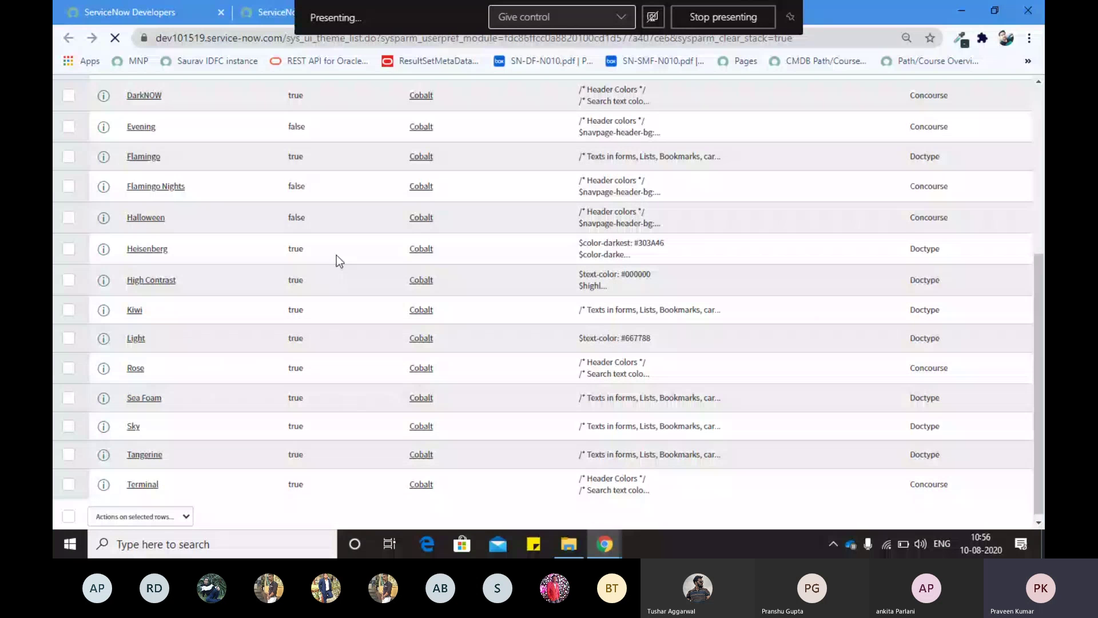
{"action": "scroll", "coordinate": [337, 255], "scroll_direction": "up", "scroll_amount": 5}
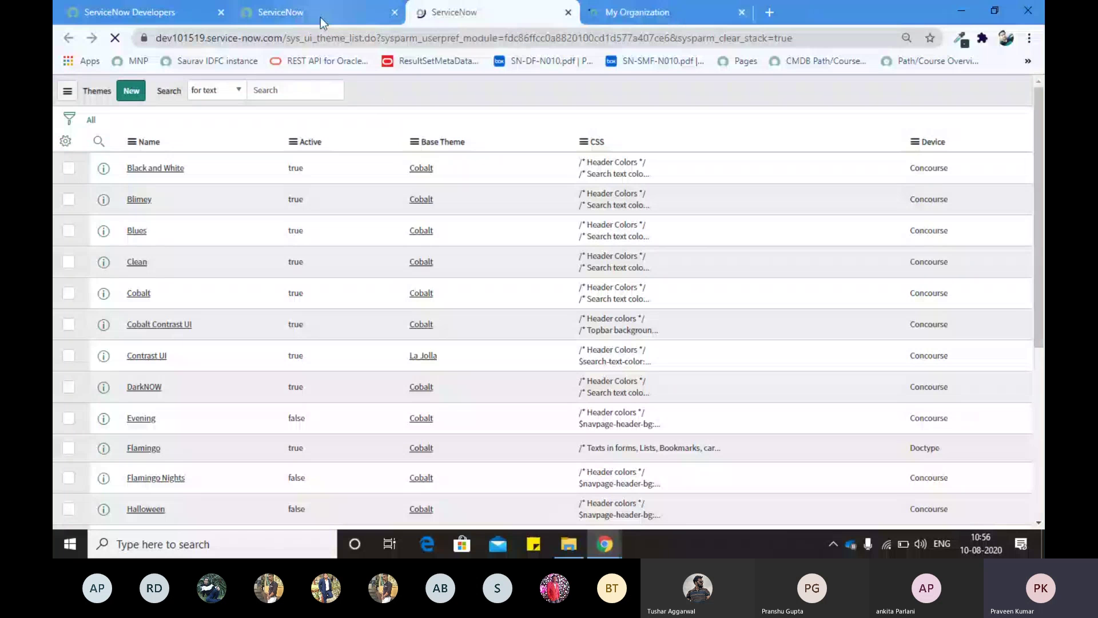
{"action": "left_click", "coordinate": [320, 17]}
Step: Compare the Accessibility and Theme sections of System Settings on the dashboard tab
{"action": "left_click", "coordinate": [1024, 89]}
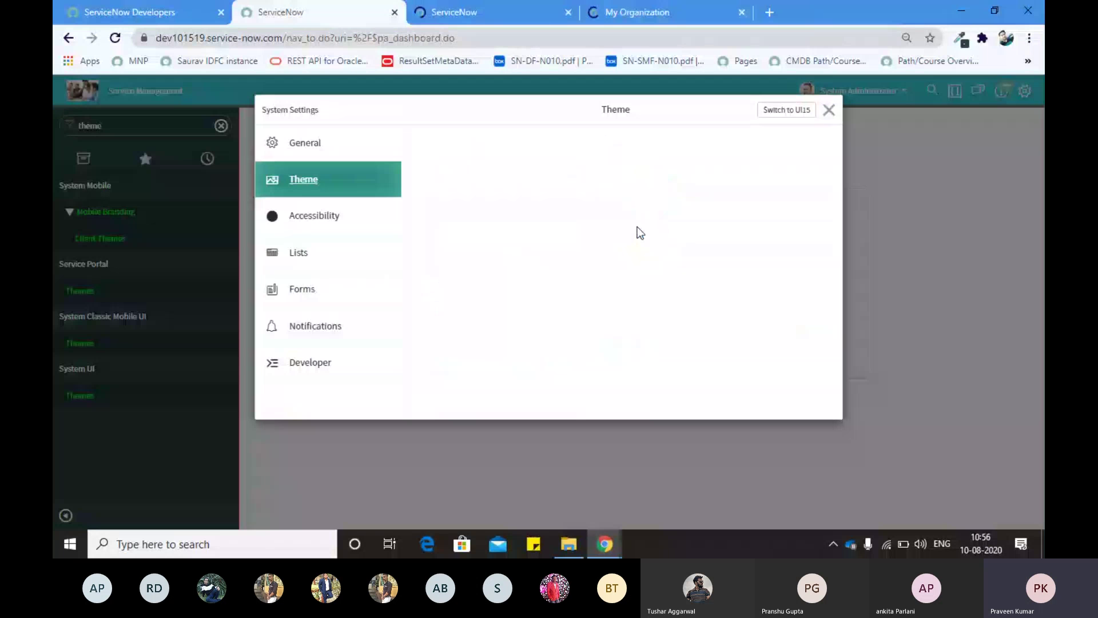
{"action": "left_click", "coordinate": [335, 229]}
{"action": "left_click", "coordinate": [322, 180]}
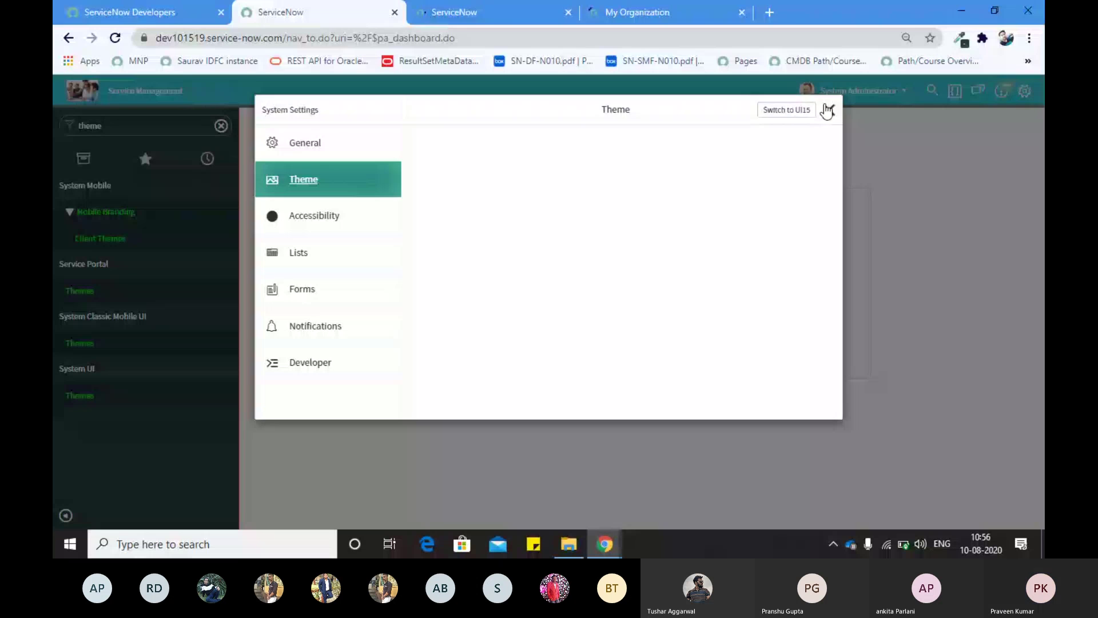
Step: Zoom the Themes list page to 90% and scroll through it before returning to the instance
{"action": "left_click", "coordinate": [457, 13]}
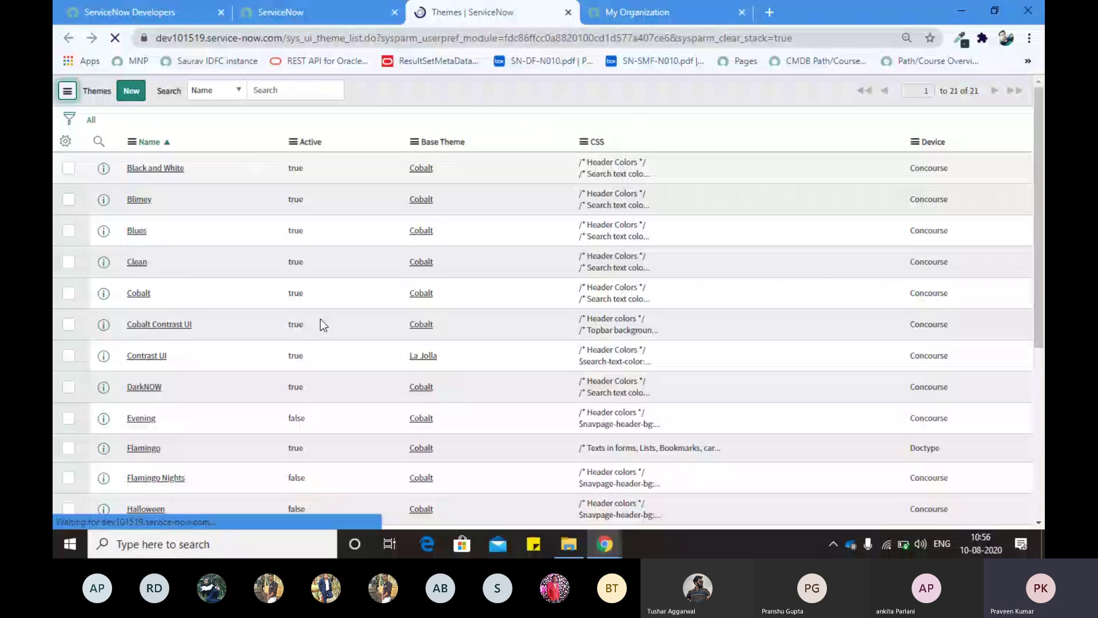
{"action": "key", "text": "ctrl+0"}
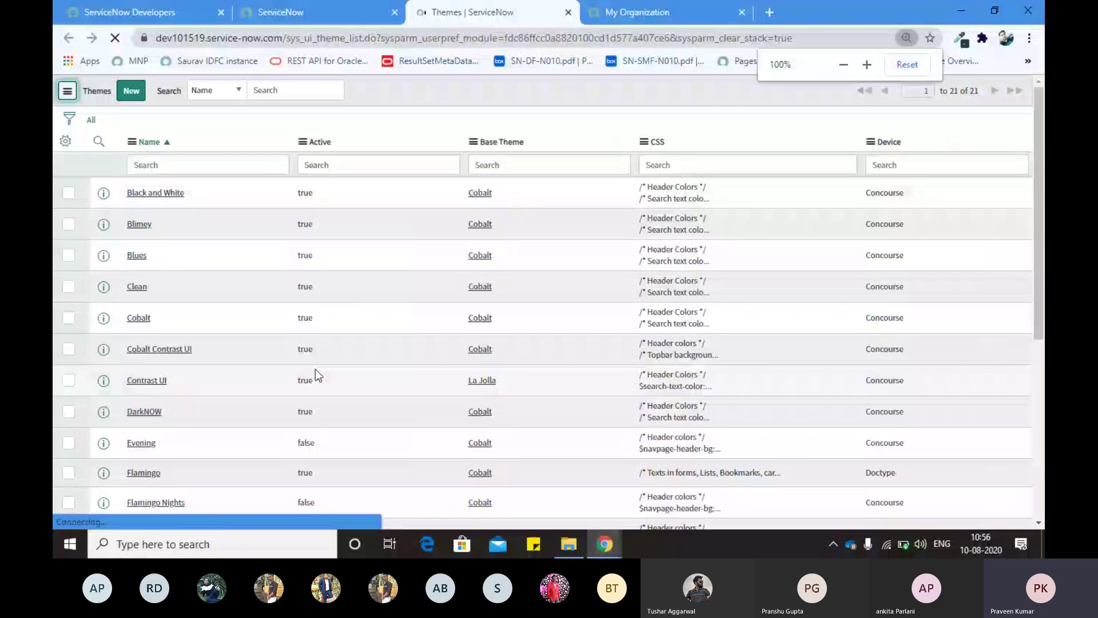
{"action": "key", "text": "ctrl+minus"}
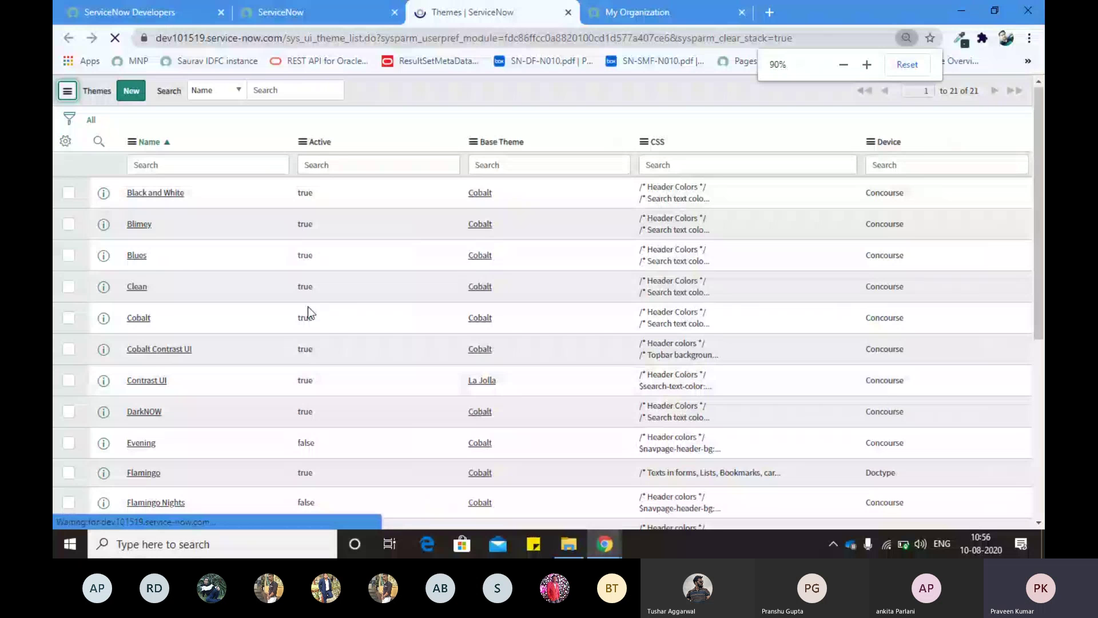
{"action": "scroll", "coordinate": [307, 306], "scroll_direction": "down", "scroll_amount": 1}
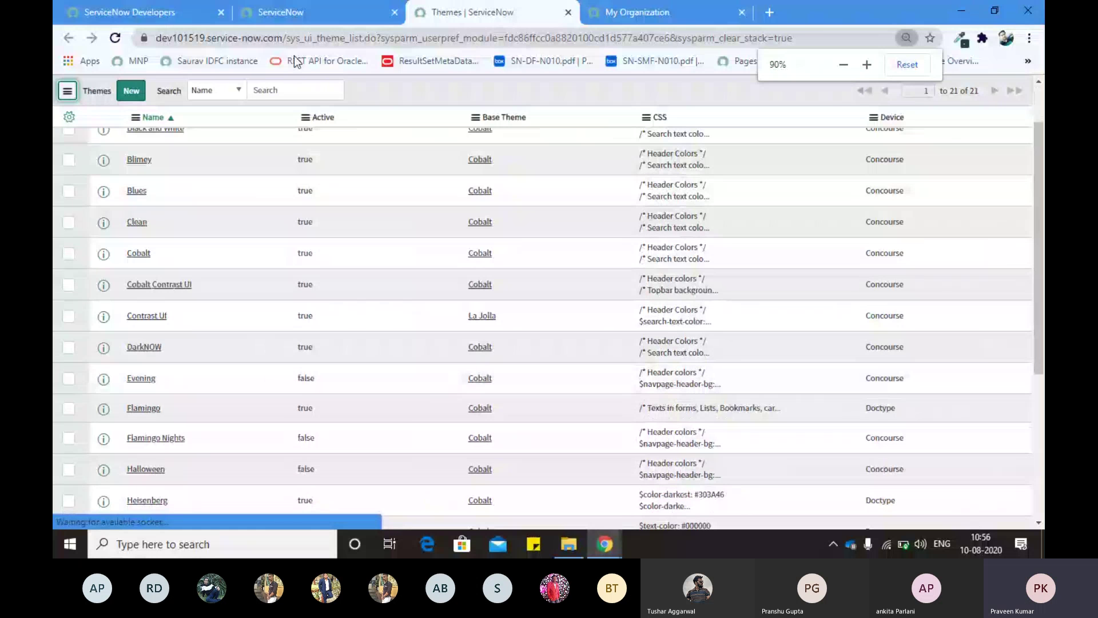
{"action": "left_click", "coordinate": [227, 20]}
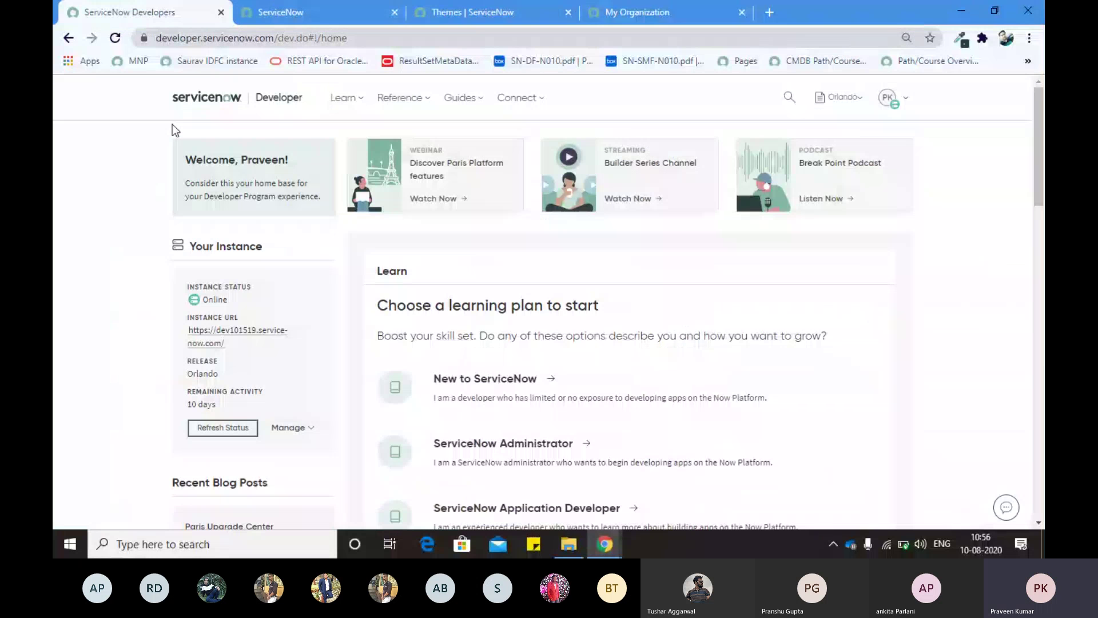
{"action": "left_click", "coordinate": [293, 17]}
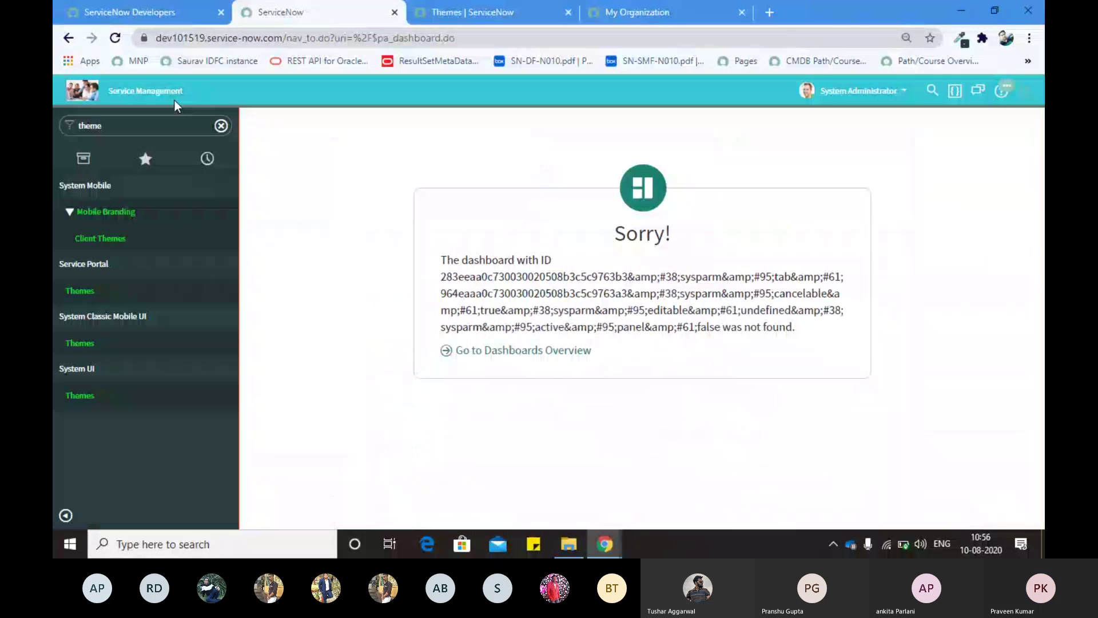
Step: Replace the navigator filter with 'system proper' and bring up System Settings on Theme
{"action": "double_click", "coordinate": [100, 127]}
{"action": "type", "text": "UI pr"}
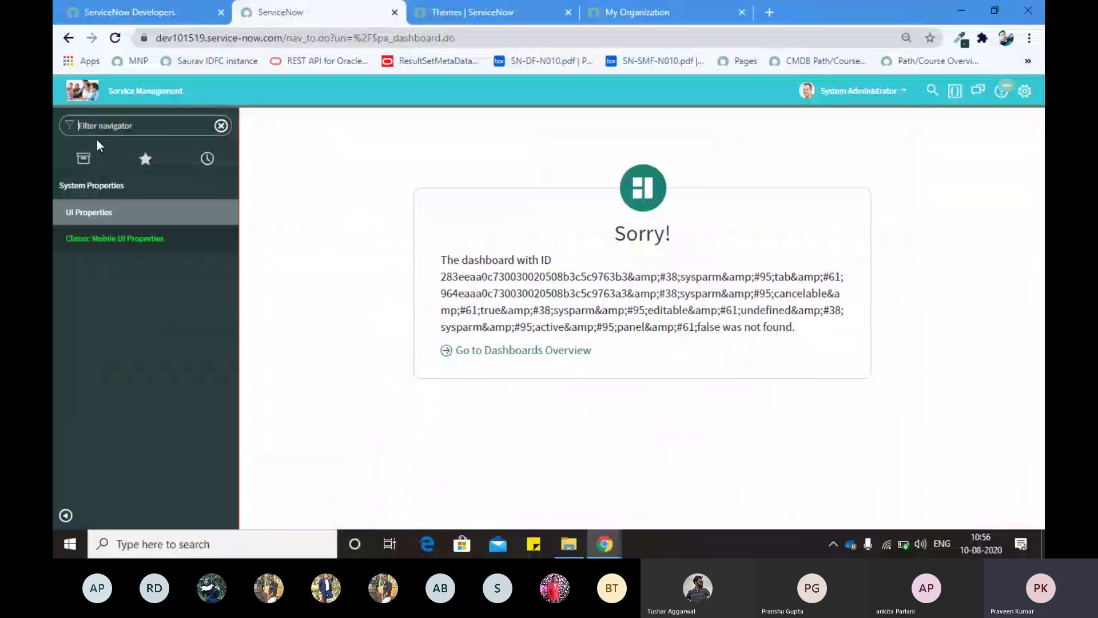
{"action": "type", "text": "syste"}
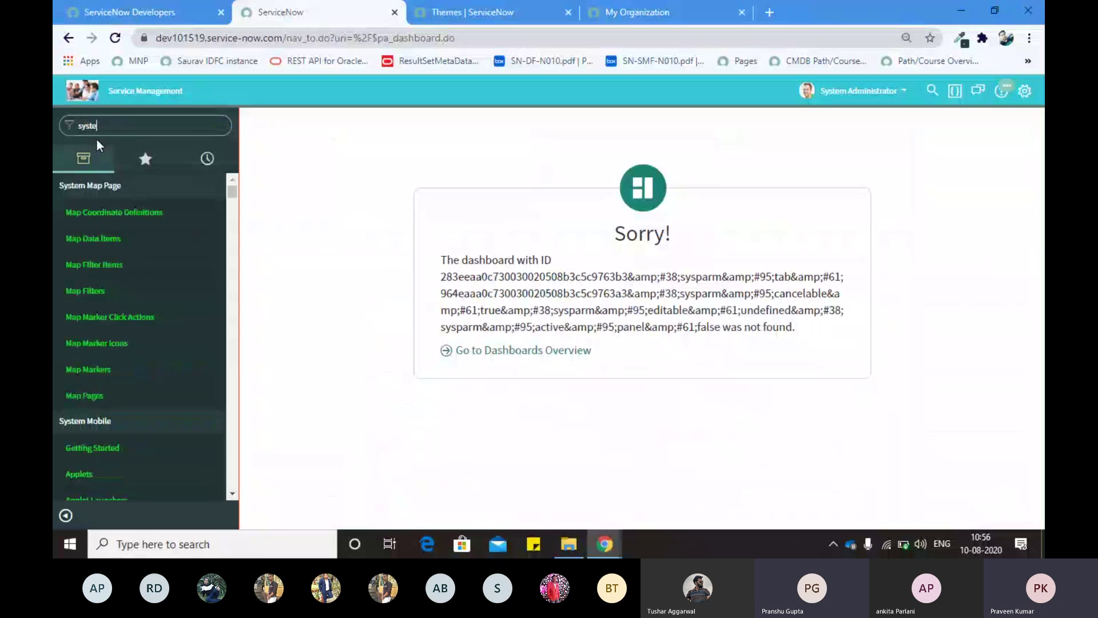
{"action": "type", "text": "m proper"}
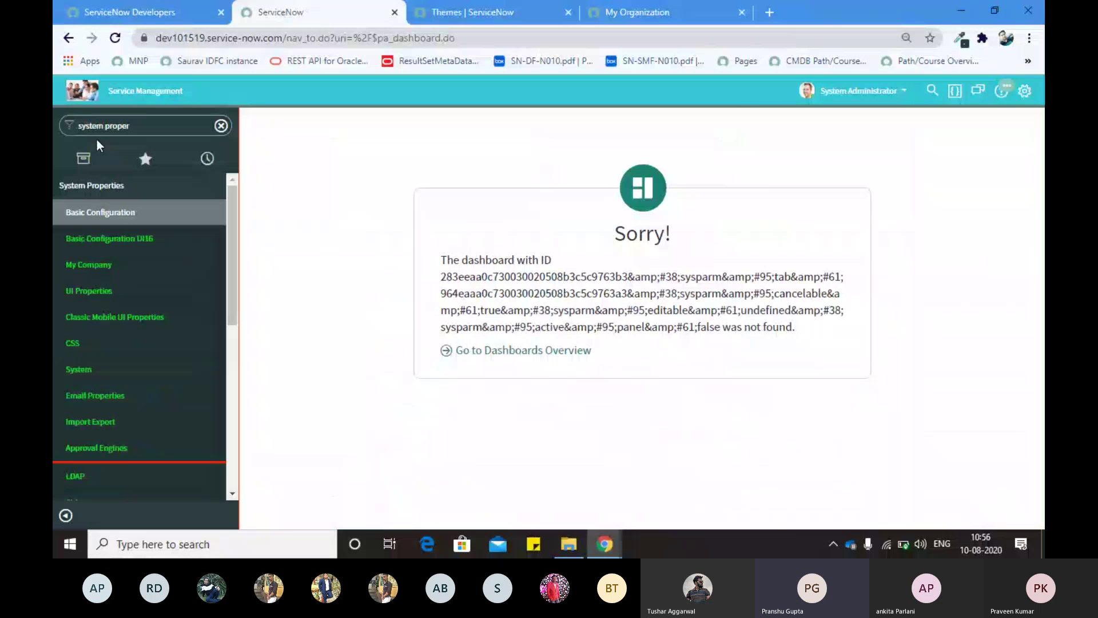
{"action": "left_click", "coordinate": [1023, 91]}
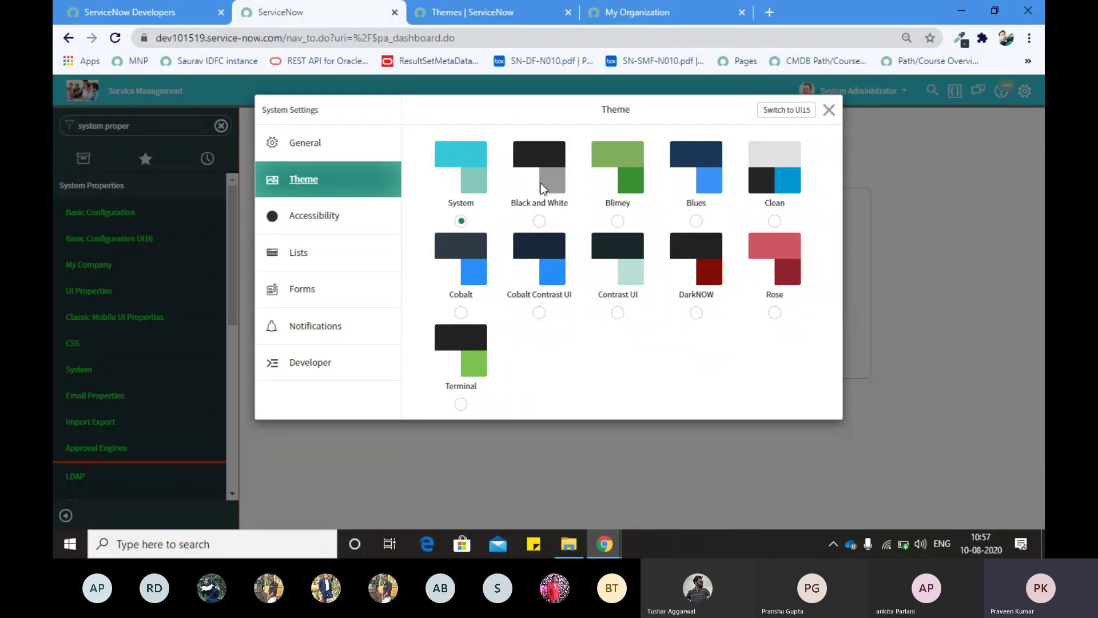
Step: Preview the Rose theme, then apply the Blues theme instead and reopen the theme options
{"action": "left_click", "coordinate": [779, 286]}
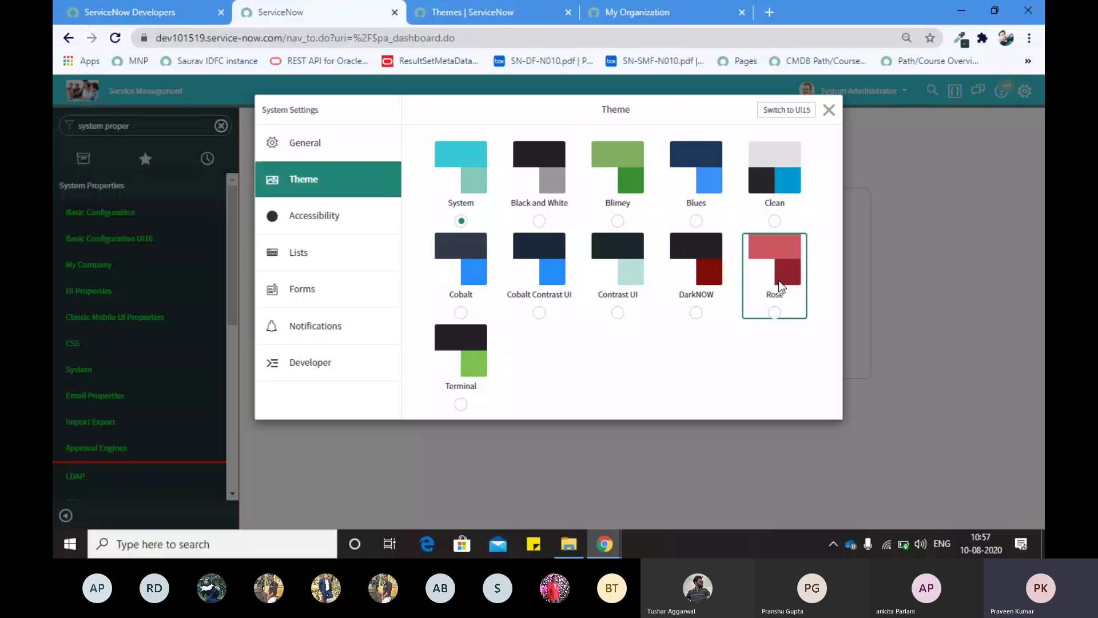
{"action": "left_click", "coordinate": [829, 108]}
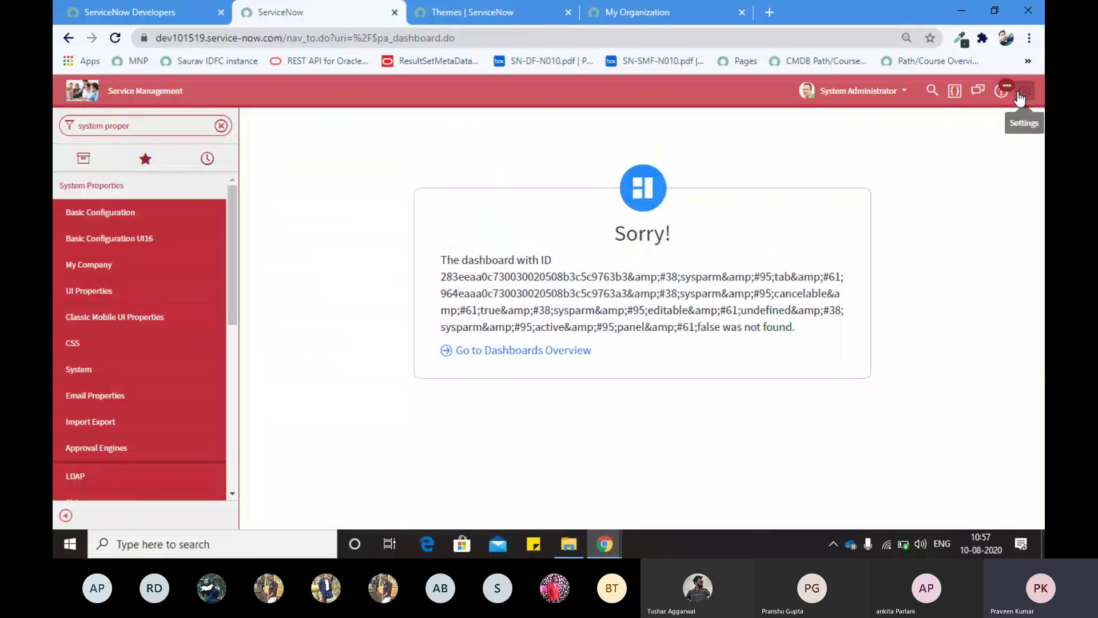
{"action": "left_click", "coordinate": [1022, 93]}
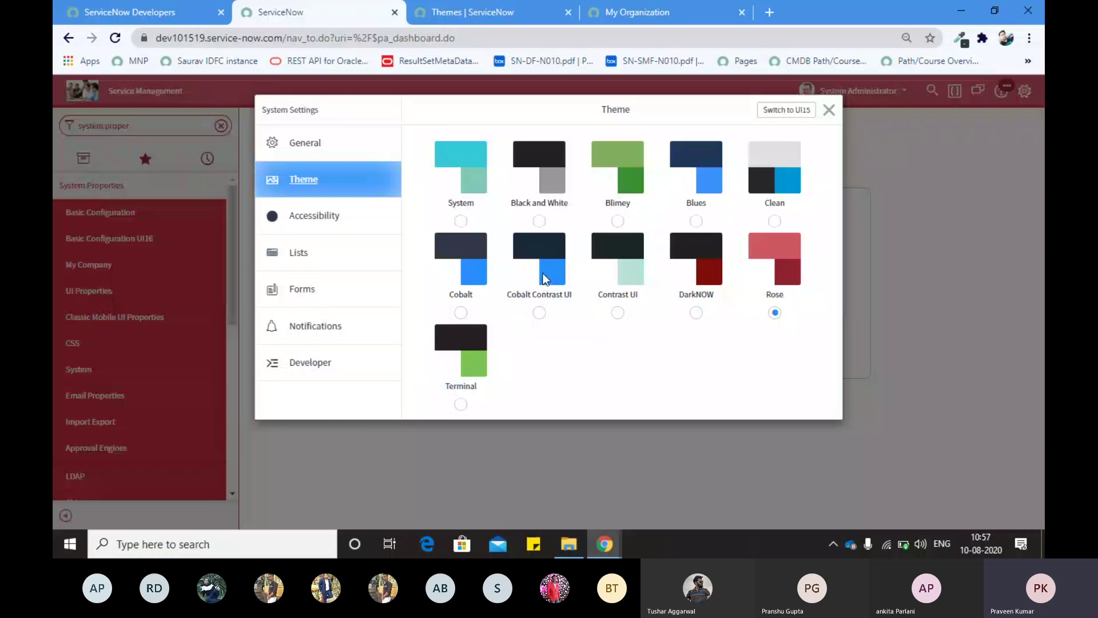
{"action": "left_click", "coordinate": [716, 176]}
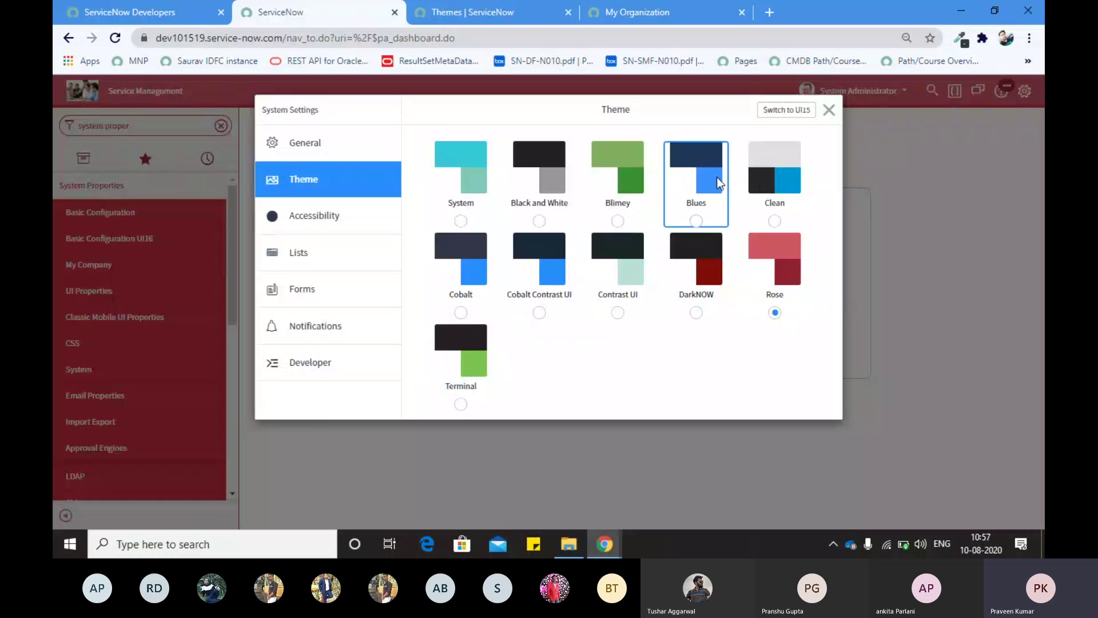
{"action": "left_click", "coordinate": [828, 115]}
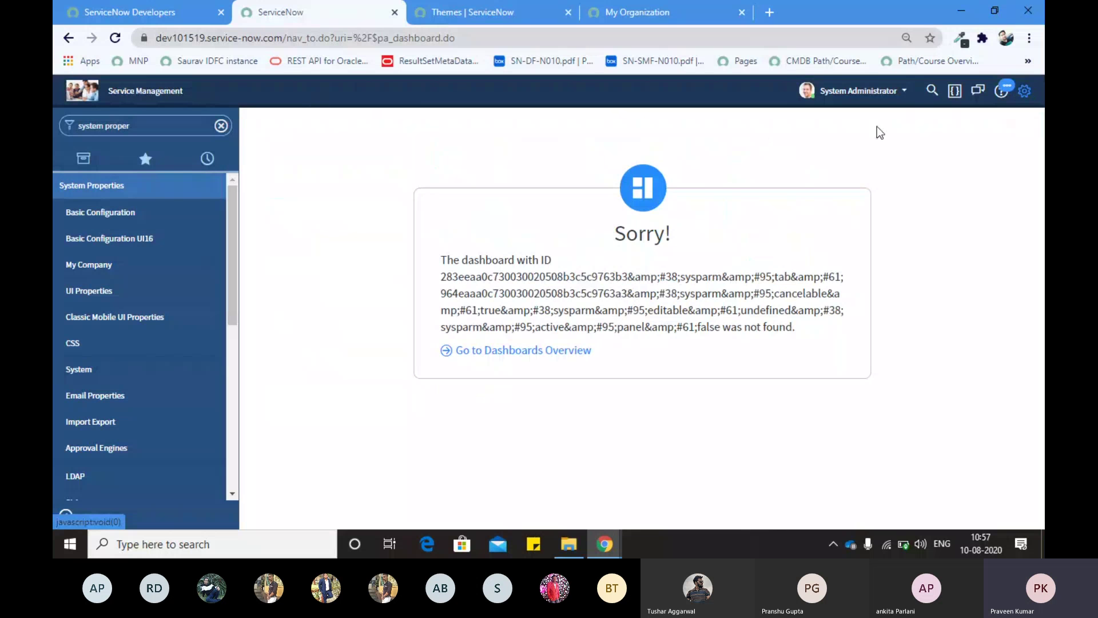
{"action": "left_click", "coordinate": [1022, 96]}
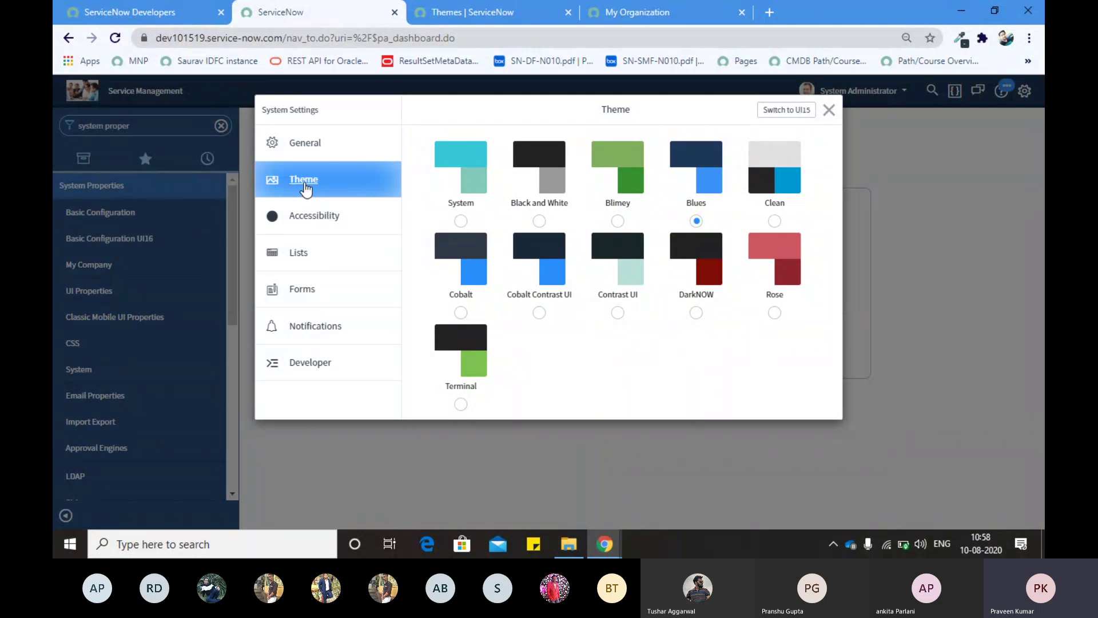
Step: Change the General Home setting from Dashboards to Homepages and close System Settings
{"action": "left_click", "coordinate": [323, 155]}
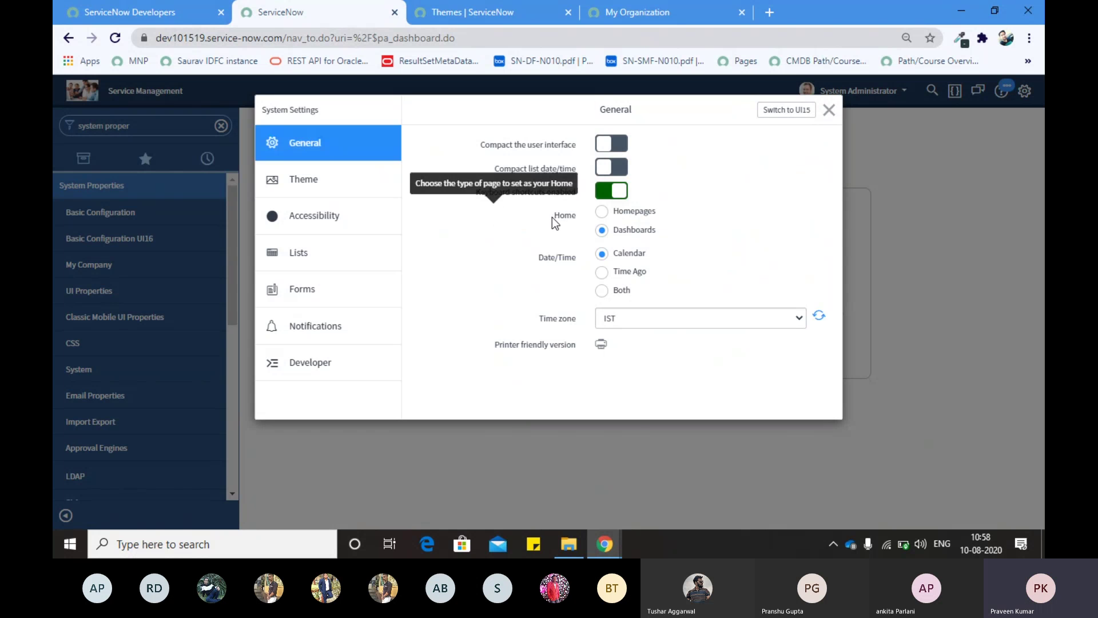
{"action": "left_click_drag", "start_coordinate": [552, 217], "coordinate": [579, 219]}
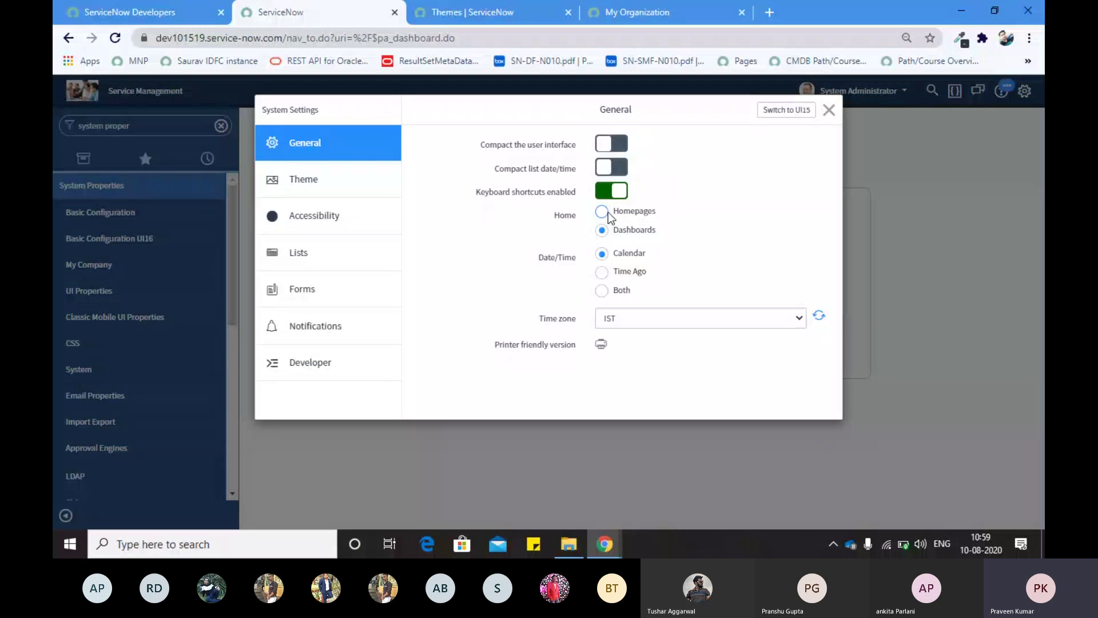
{"action": "left_click", "coordinate": [609, 212]}
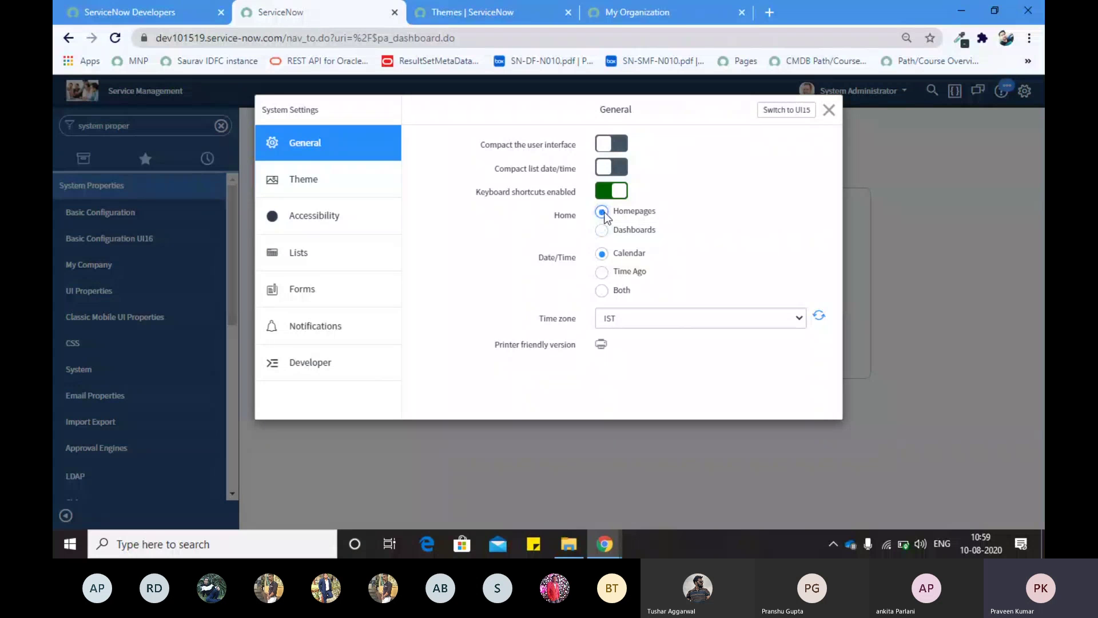
{"action": "left_click", "coordinate": [830, 112]}
{"action": "left_click", "coordinate": [830, 110]}
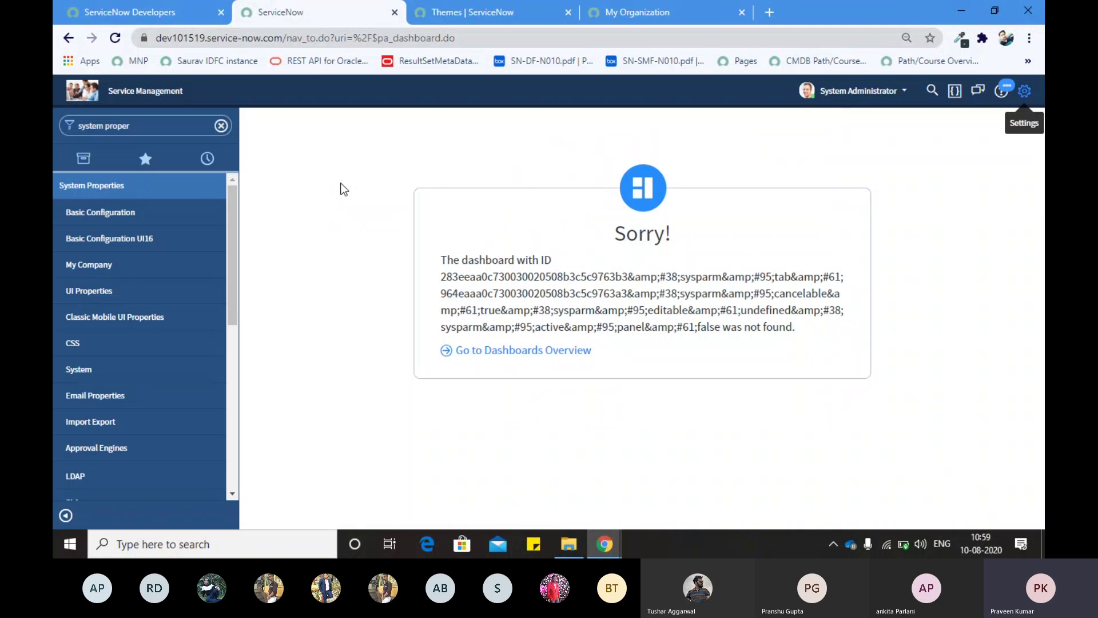
Step: Return to the ServiceNow home page and scroll through it
{"action": "left_click", "coordinate": [90, 96]}
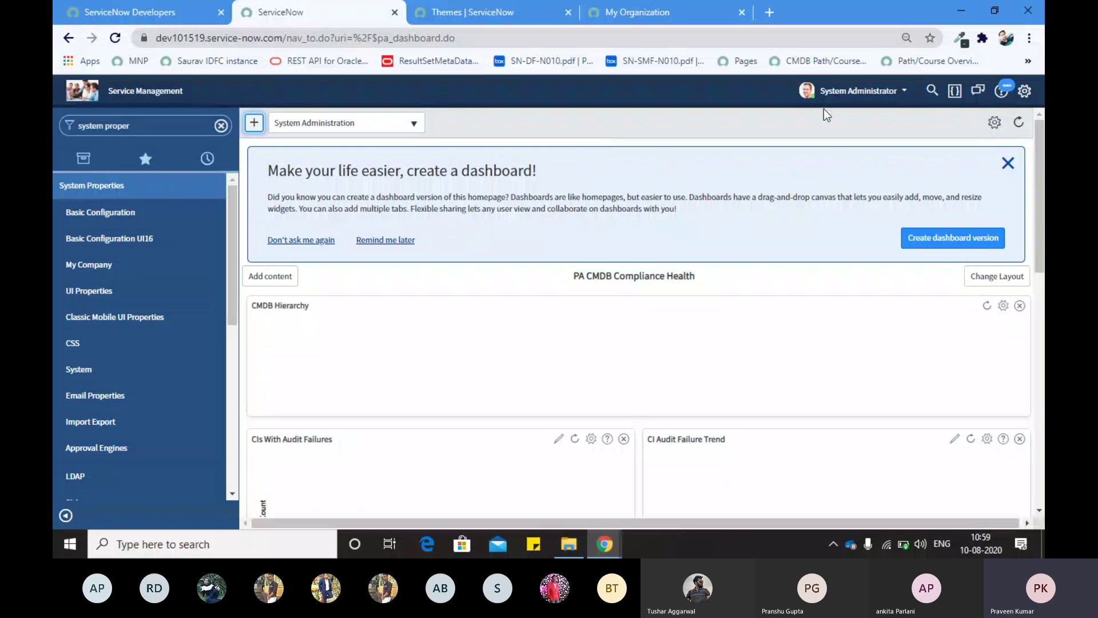
{"action": "scroll", "coordinate": [459, 301], "scroll_direction": "down", "scroll_amount": 8}
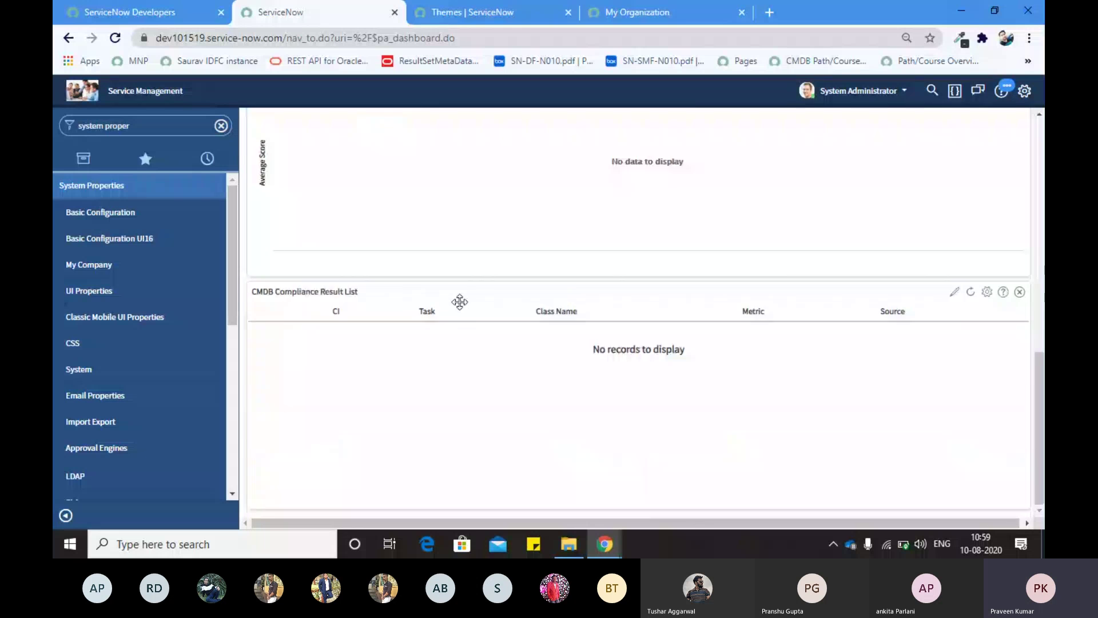
{"action": "scroll", "coordinate": [460, 302], "scroll_direction": "up", "scroll_amount": 8}
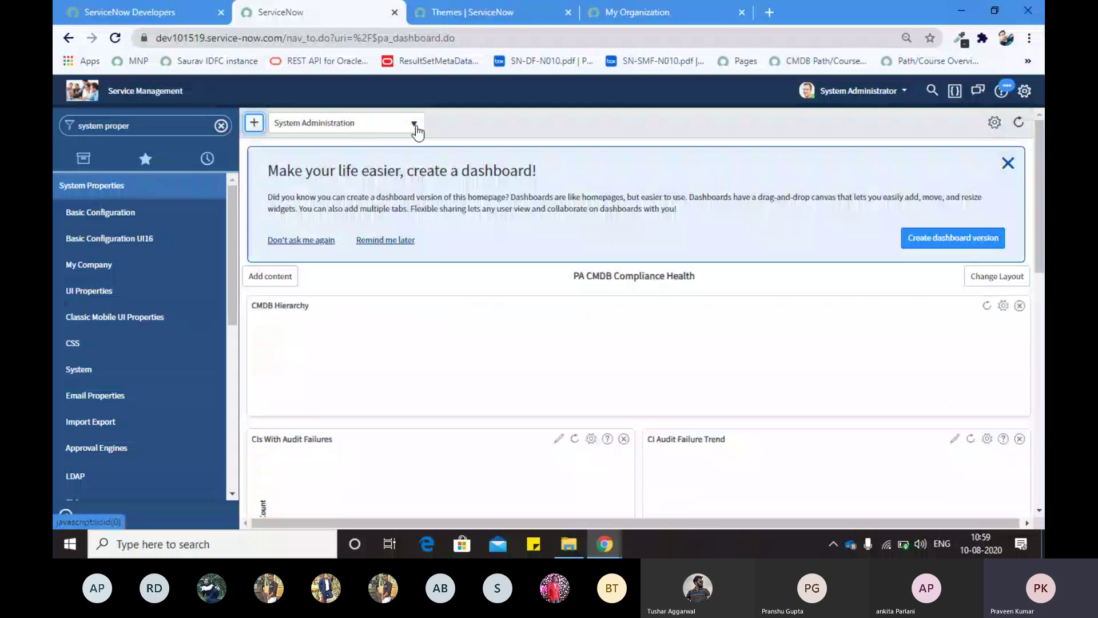
Step: Open the System Administration homepage dropdown and browse the available homepages
{"action": "left_click", "coordinate": [415, 125]}
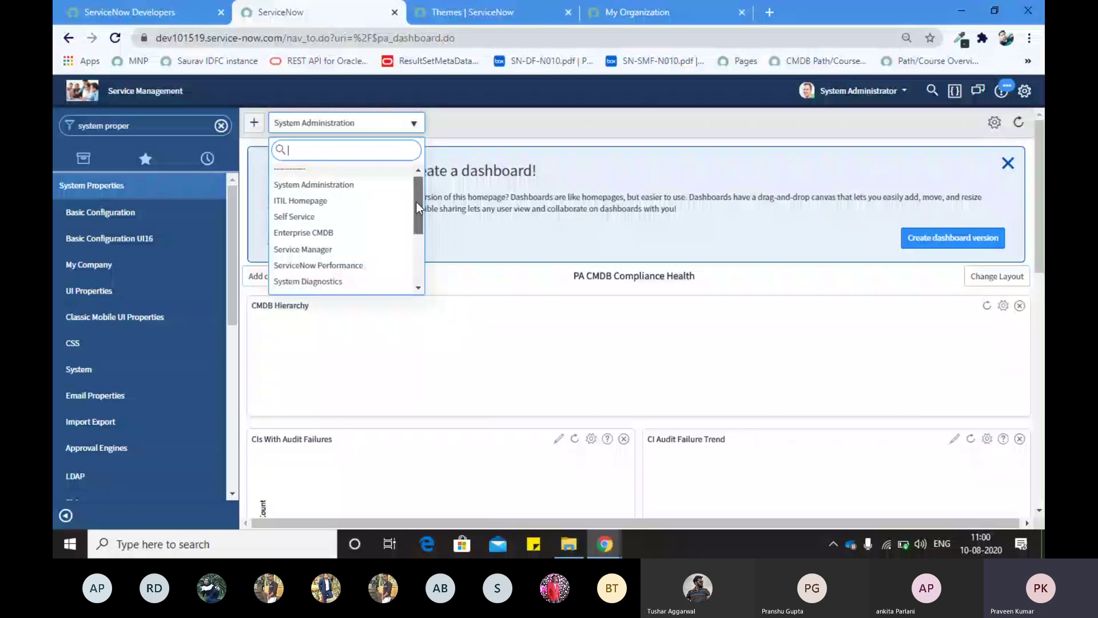
{"action": "left_click_drag", "start_coordinate": [417, 202], "coordinate": [417, 263]}
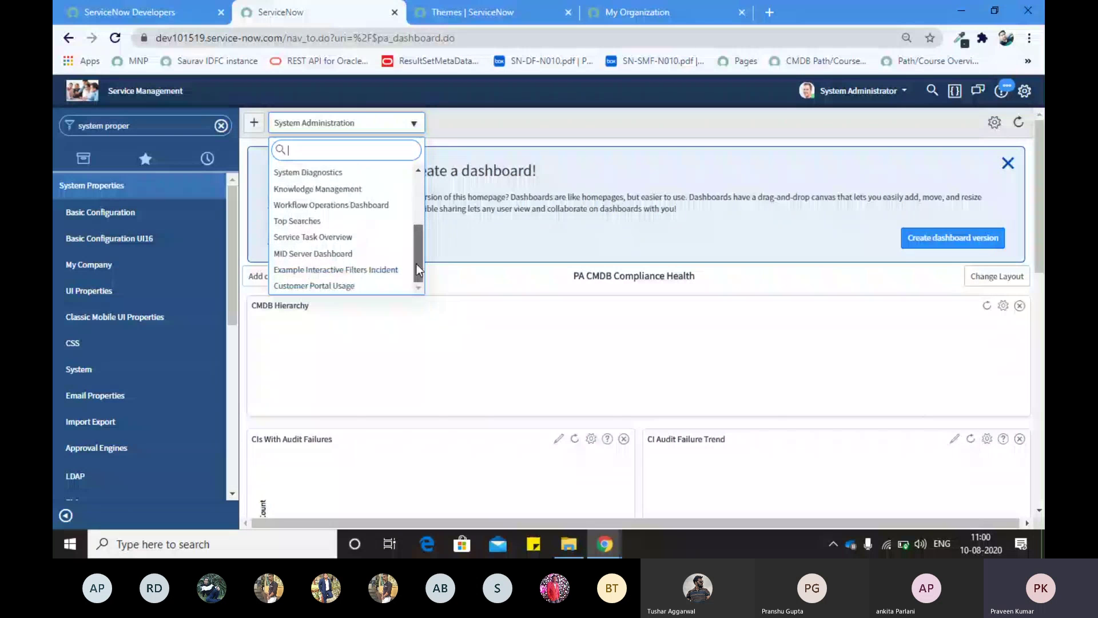
{"action": "left_click_drag", "start_coordinate": [417, 263], "coordinate": [387, 124]}
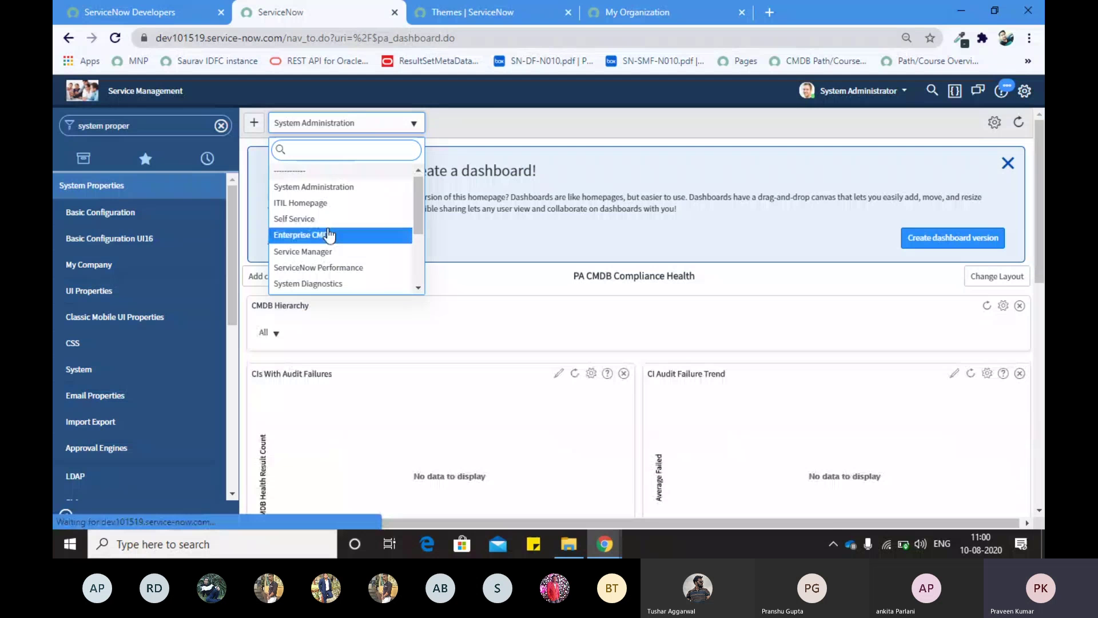
{"action": "scroll", "coordinate": [330, 235], "scroll_direction": "down", "scroll_amount": 3}
{"action": "scroll", "coordinate": [331, 236], "scroll_direction": "up", "scroll_amount": 3}
Step: Close the homepage list, then open System Settings and view the Theme and General tabs
{"action": "left_click", "coordinate": [506, 120]}
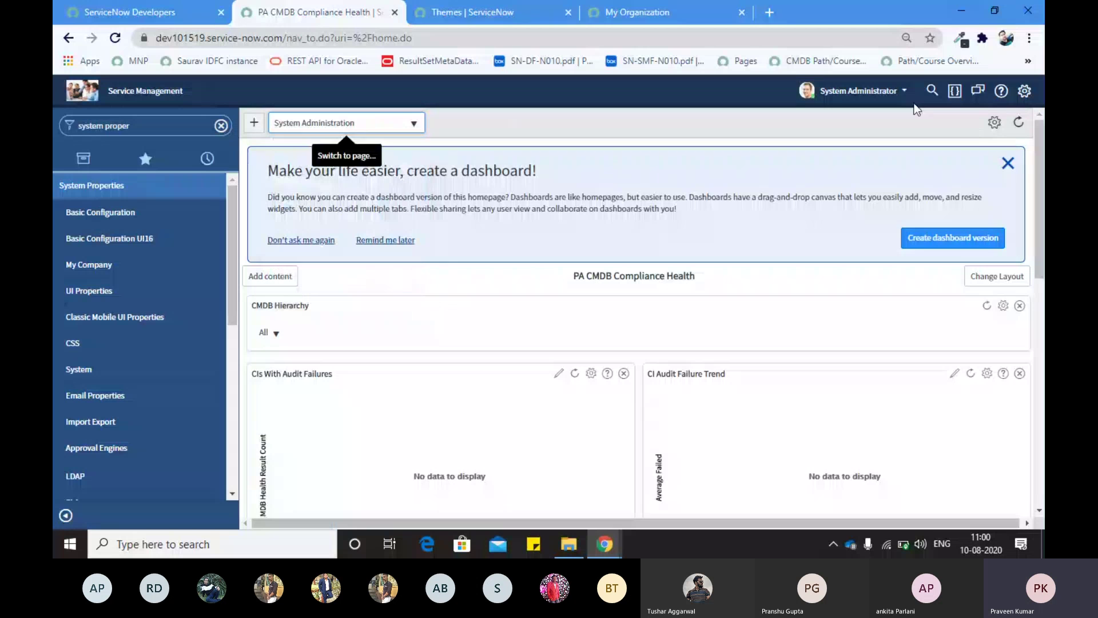
{"action": "left_click", "coordinate": [1025, 90]}
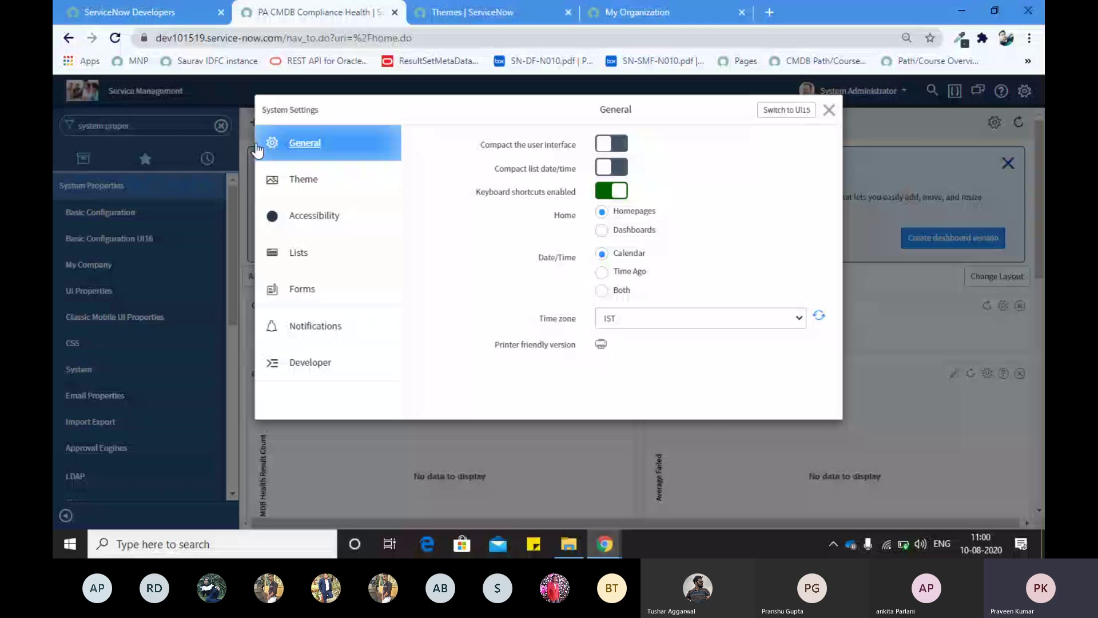
{"action": "left_click", "coordinate": [339, 181]}
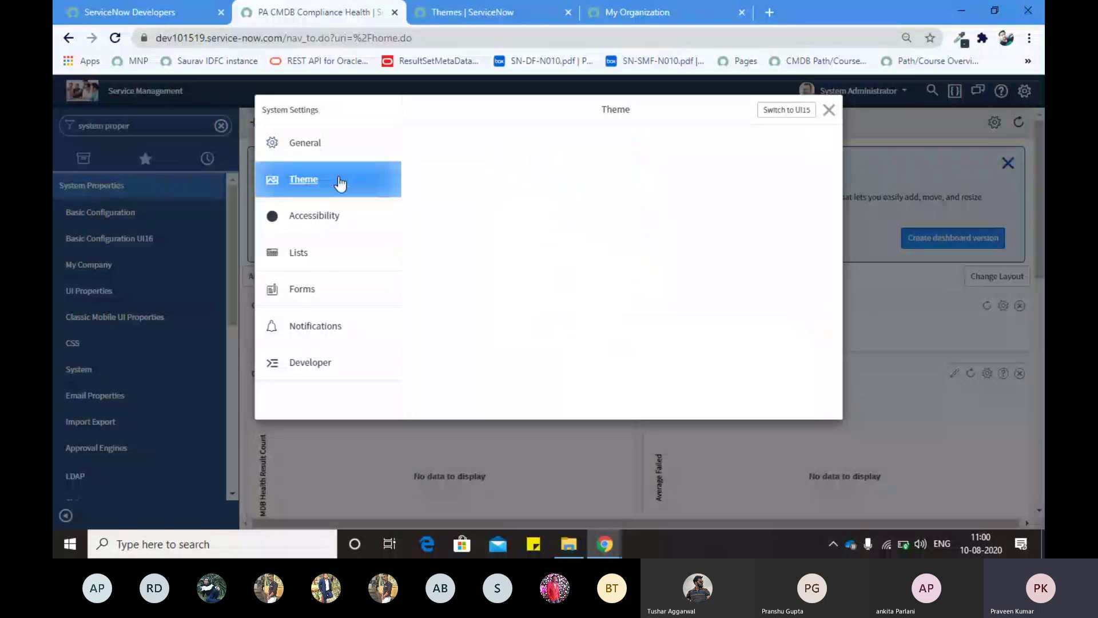
{"action": "left_click", "coordinate": [311, 145]}
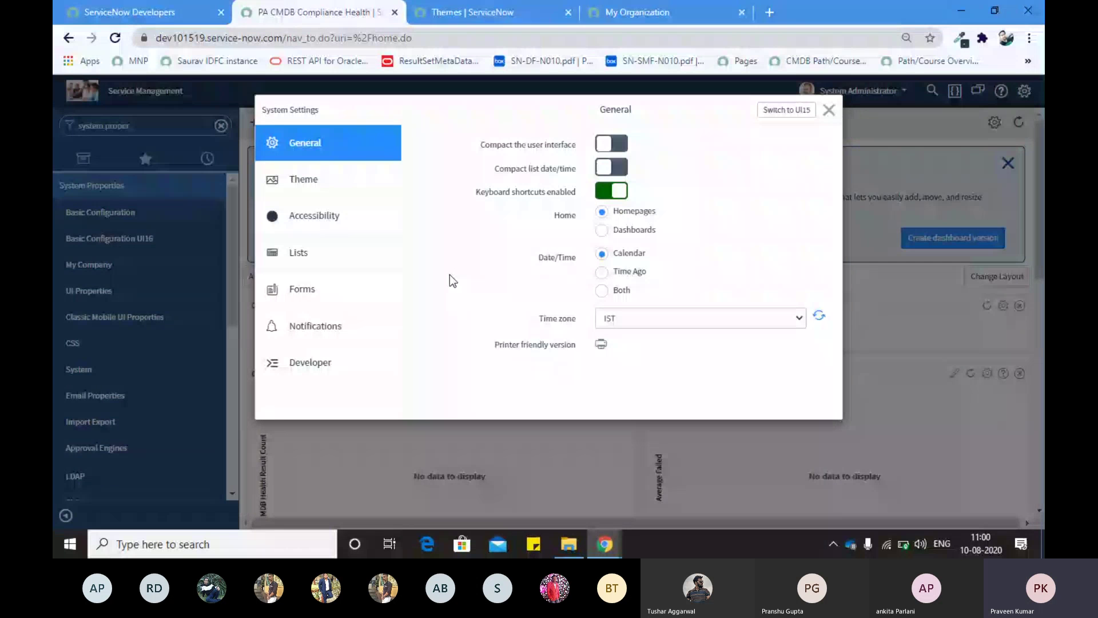
Step: Browse the Time zone dropdown several times without changing it, leaving IST selected
{"action": "left_click", "coordinate": [709, 322]}
{"action": "scroll", "coordinate": [657, 299], "scroll_direction": "down", "scroll_amount": 1}
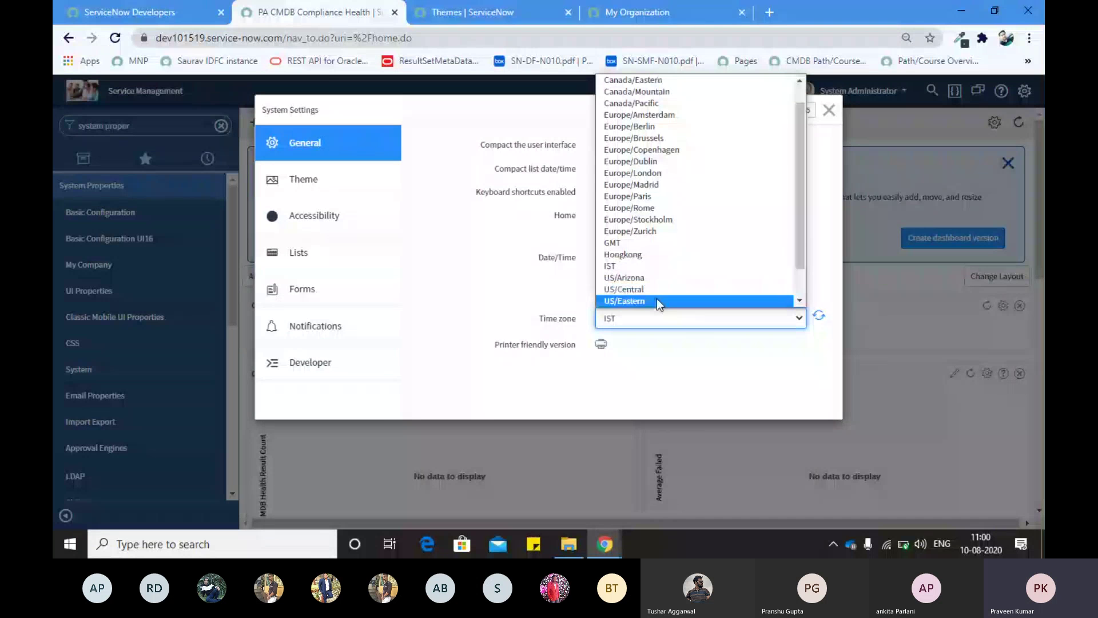
{"action": "left_click", "coordinate": [533, 279]}
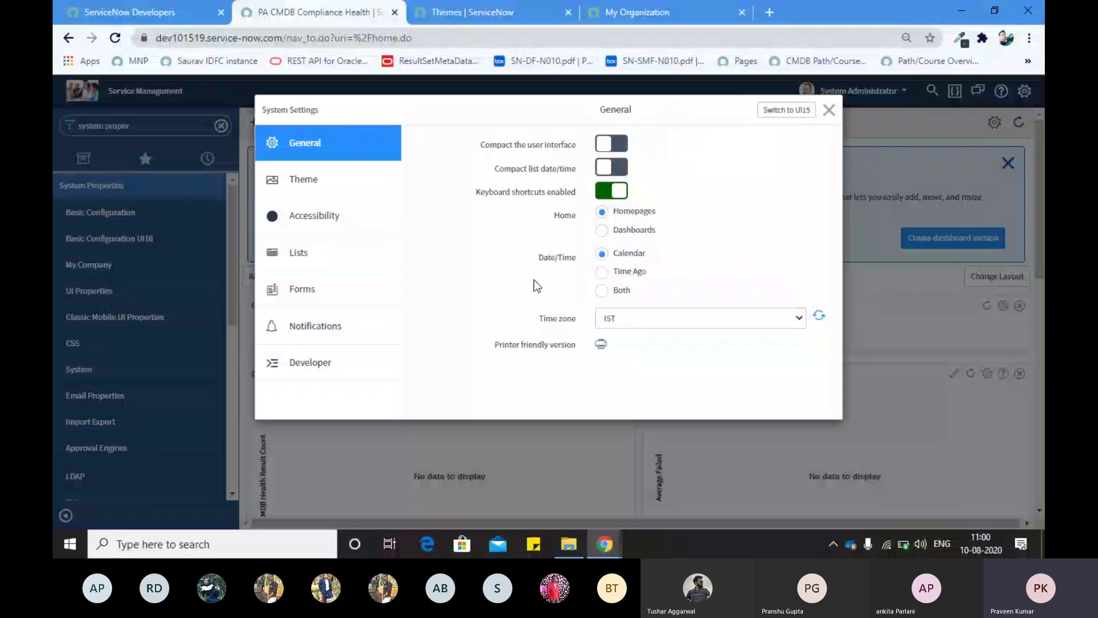
{"action": "left_click", "coordinate": [622, 322]}
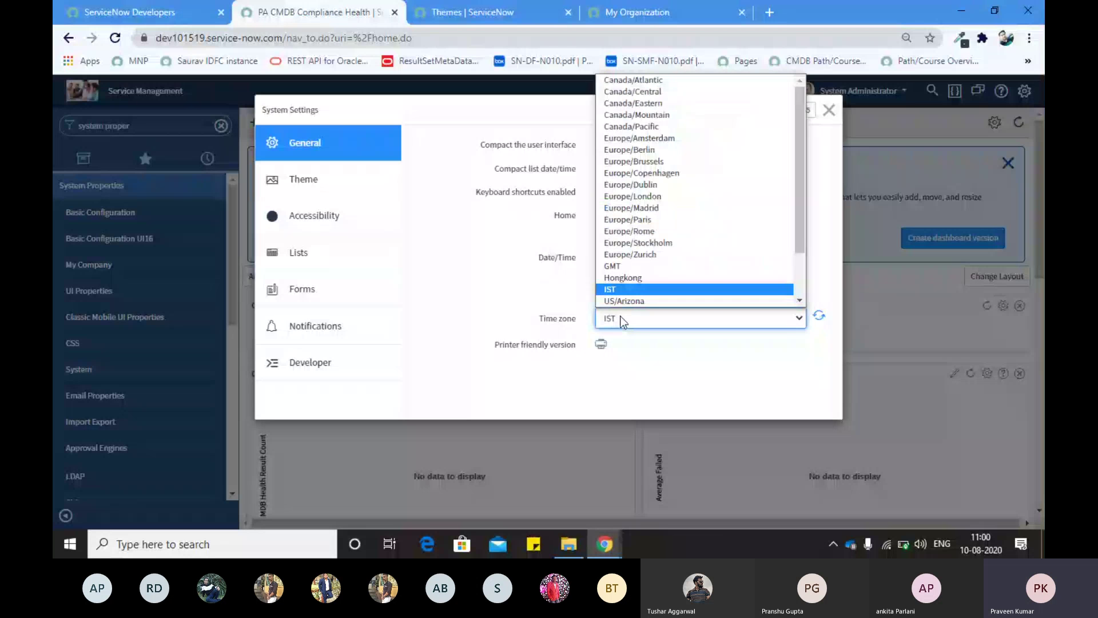
{"action": "left_click", "coordinate": [550, 276]}
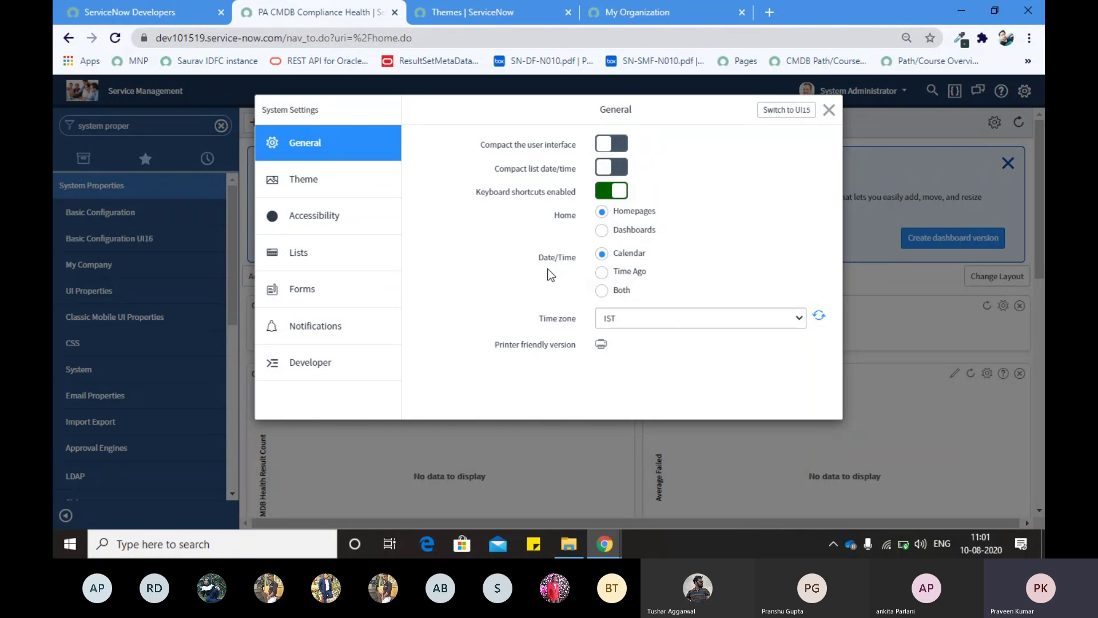
{"action": "left_click", "coordinate": [607, 317]}
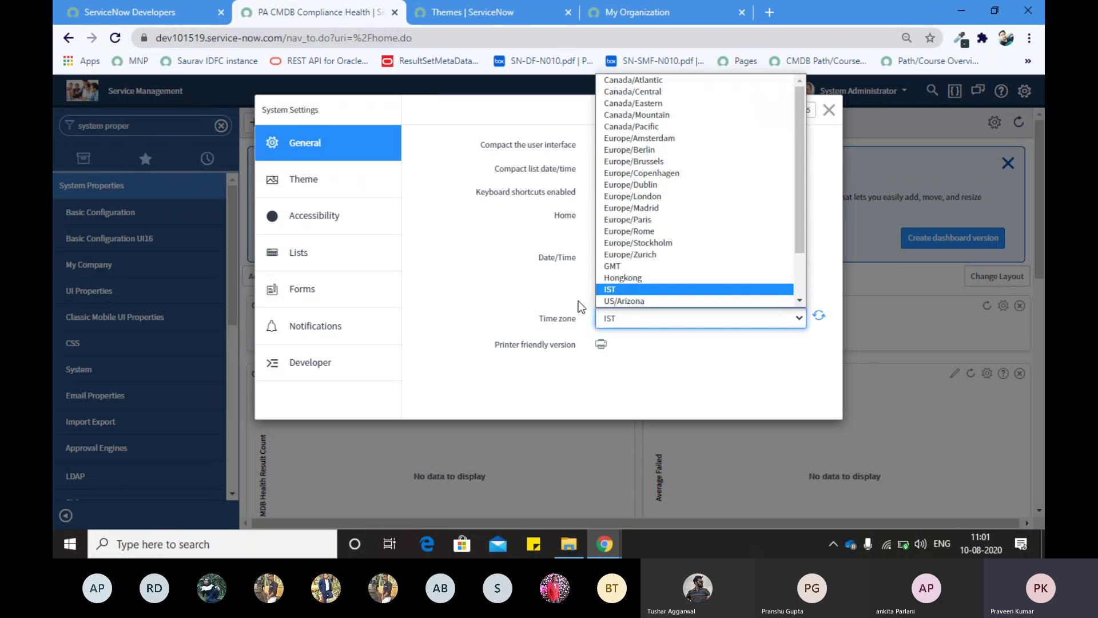
{"action": "left_click", "coordinate": [577, 301]}
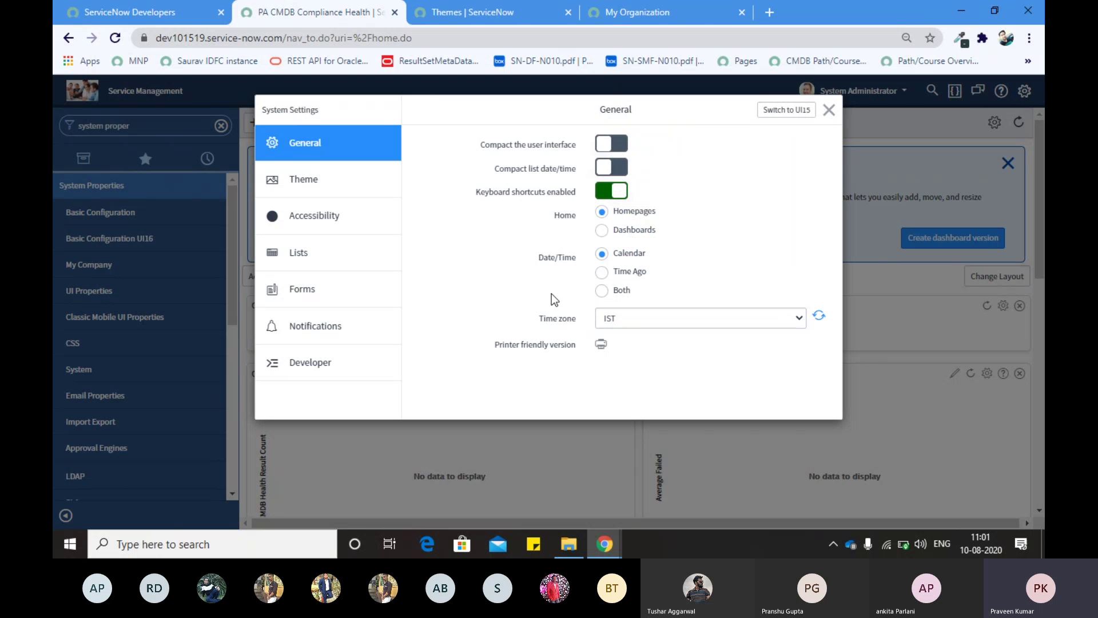
{"action": "left_click", "coordinate": [627, 323]}
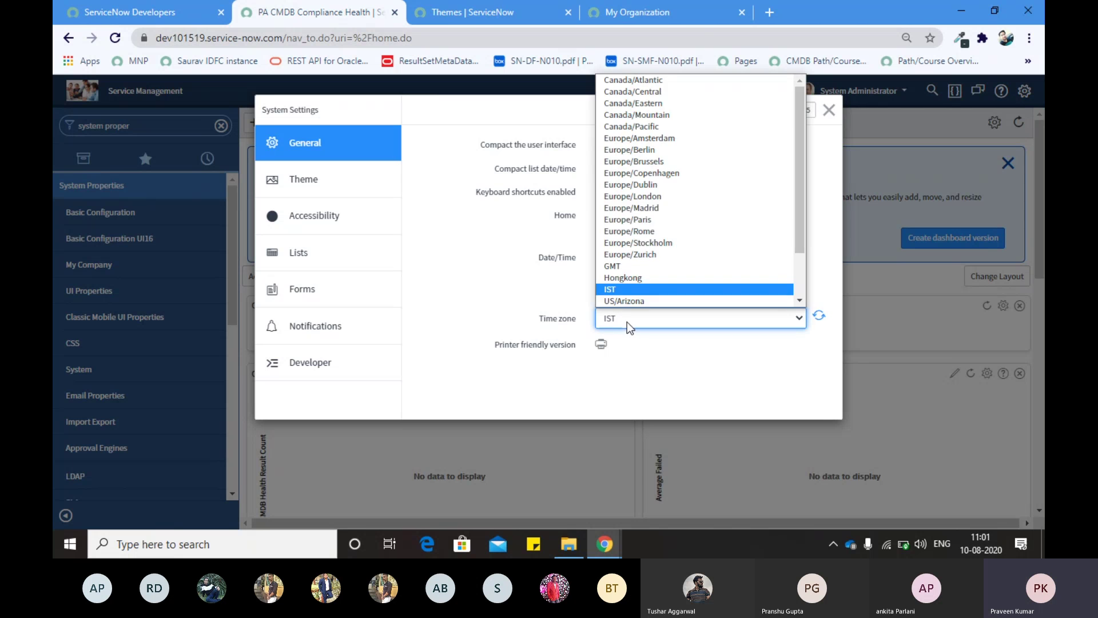
{"action": "scroll", "coordinate": [624, 210], "scroll_direction": "down", "scroll_amount": 1}
{"action": "scroll", "coordinate": [625, 210], "scroll_direction": "up", "scroll_amount": 1}
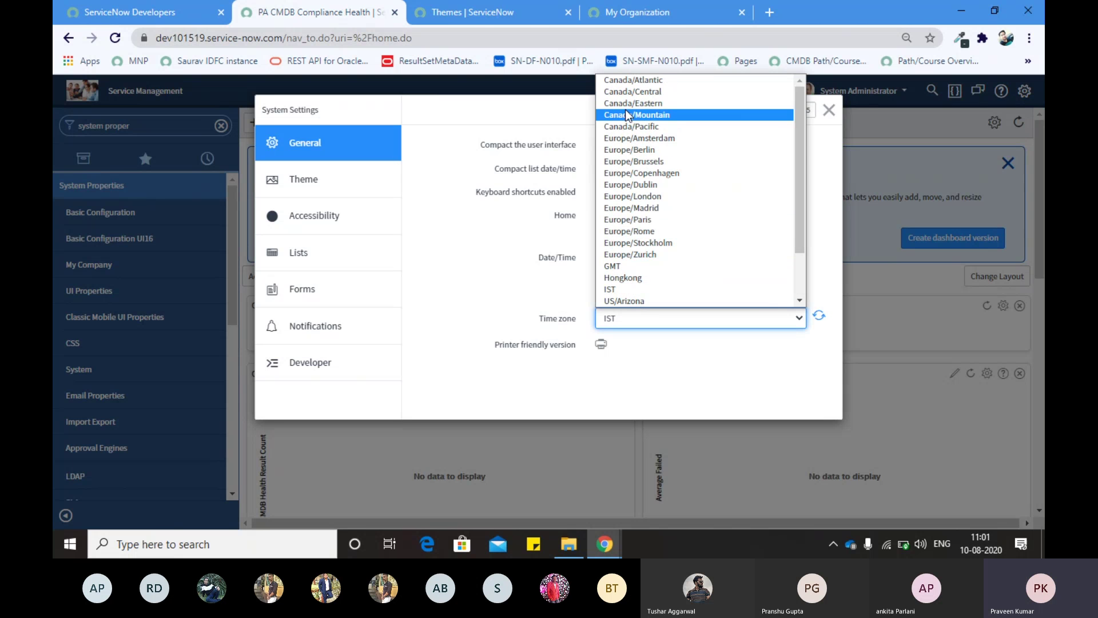
{"action": "scroll", "coordinate": [628, 239], "scroll_direction": "down", "scroll_amount": 2}
{"action": "scroll", "coordinate": [628, 240], "scroll_direction": "up", "scroll_amount": 1}
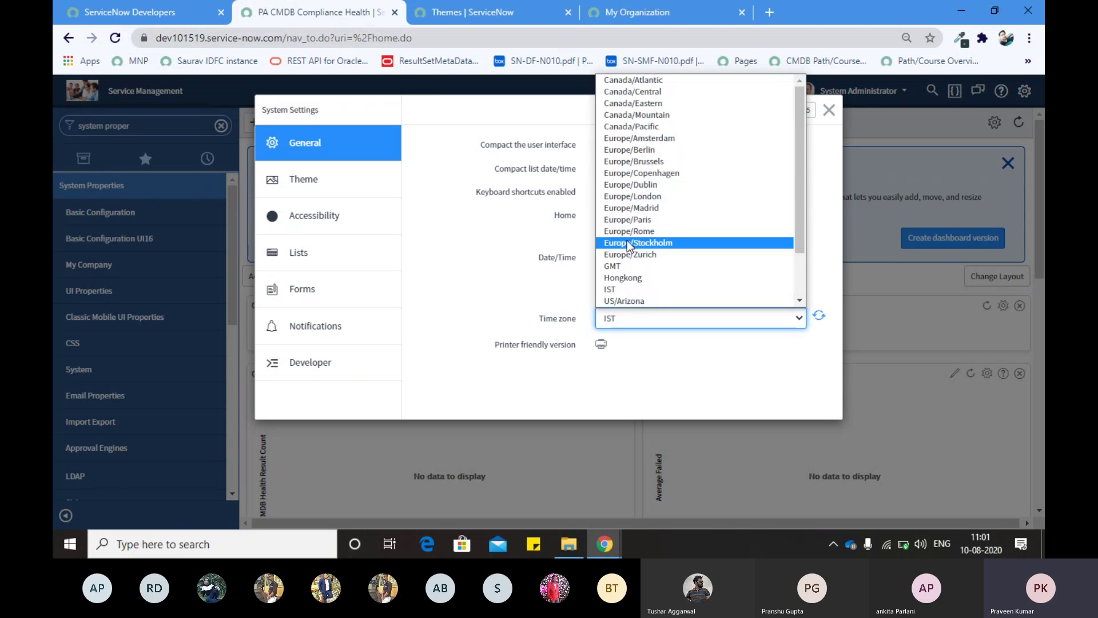
{"action": "left_click", "coordinate": [568, 257]}
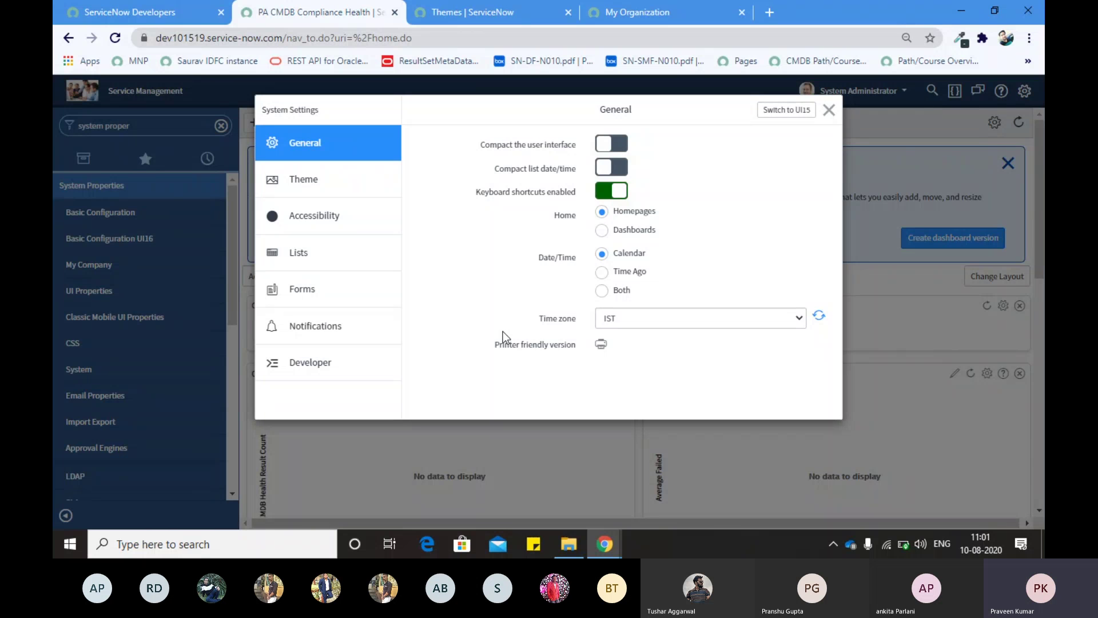
Step: Review the Accessibility, Lists, Forms, Notifications and Developer settings, then close System Settings
{"action": "left_click", "coordinate": [319, 218]}
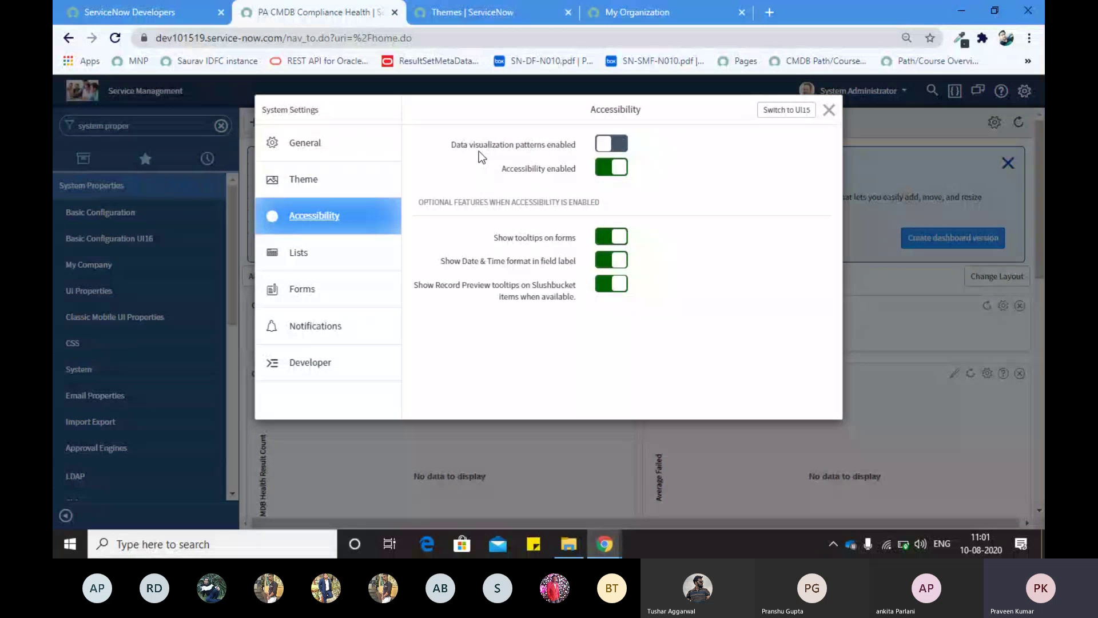
{"action": "left_click", "coordinate": [361, 257]}
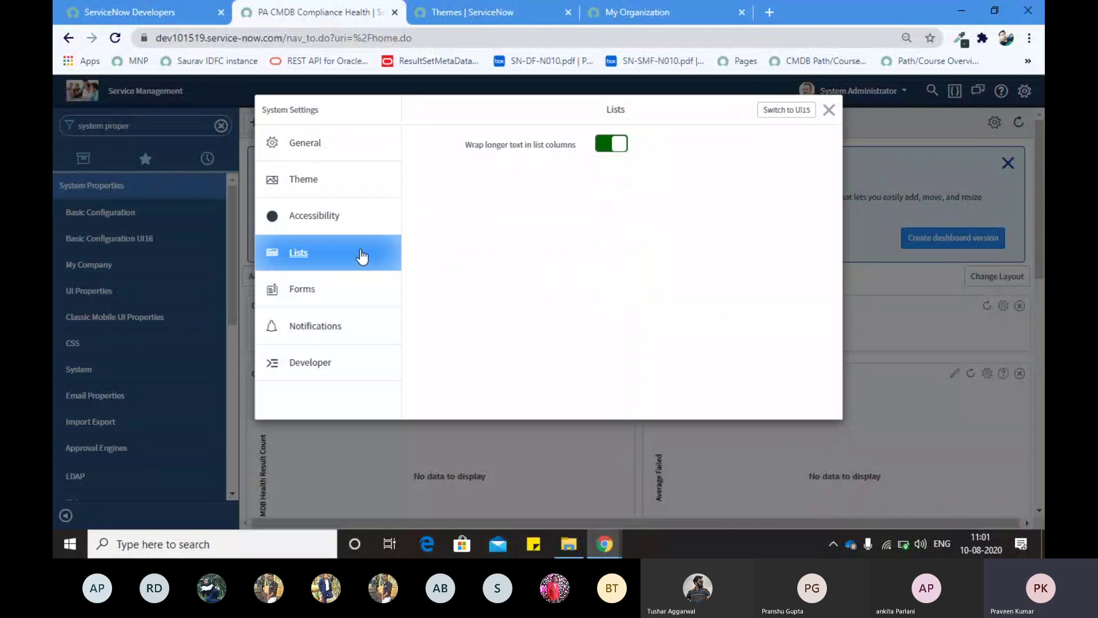
{"action": "left_click", "coordinate": [341, 288]}
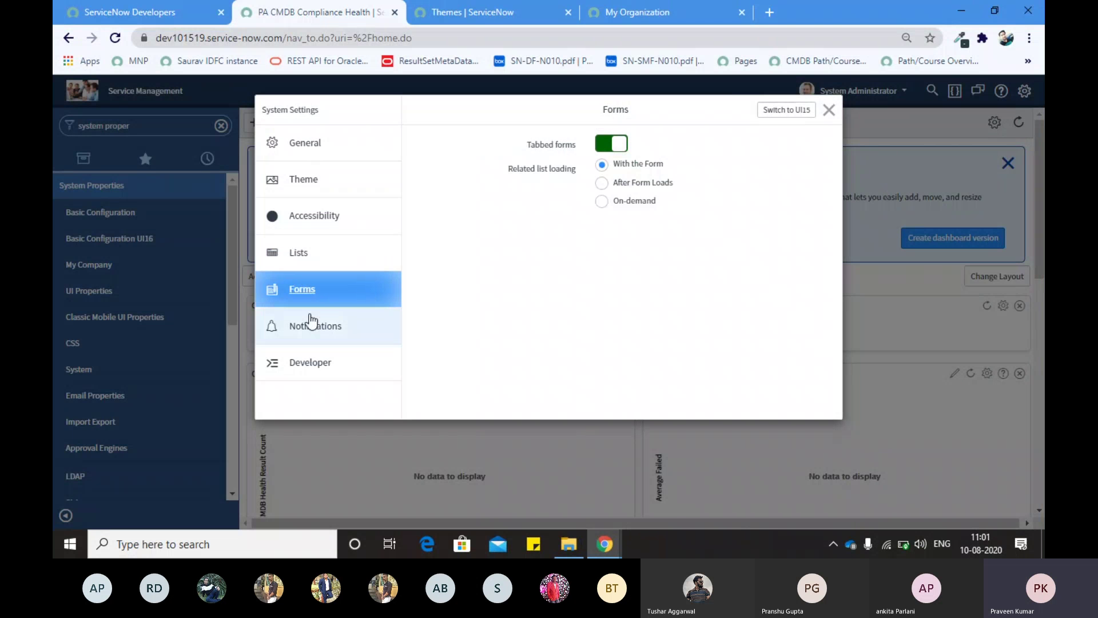
{"action": "left_click", "coordinate": [311, 323]}
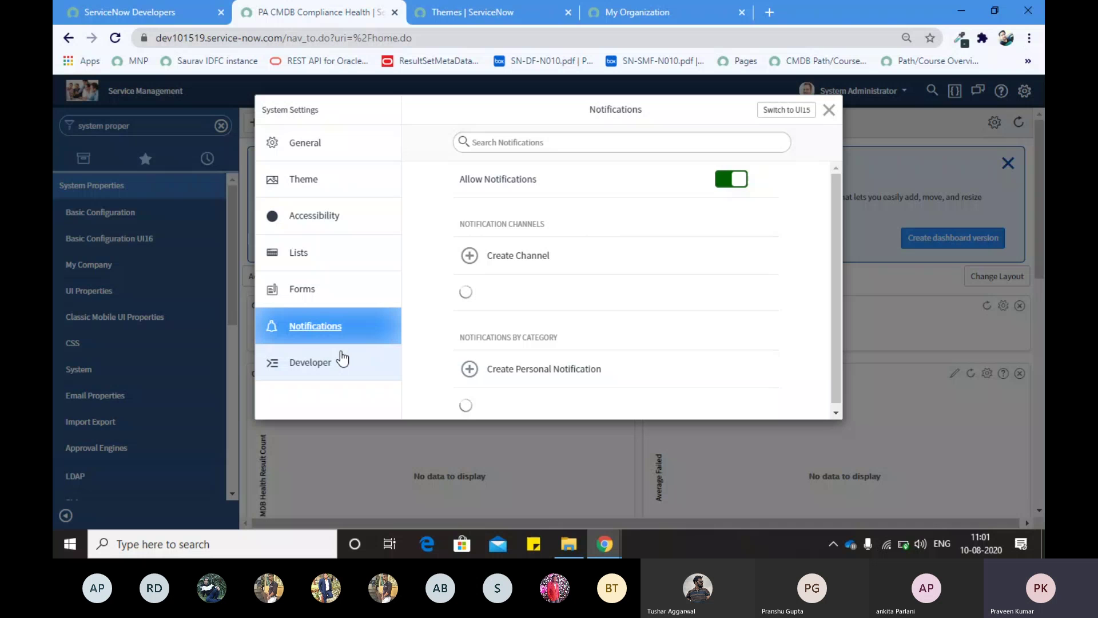
{"action": "left_click", "coordinate": [322, 364]}
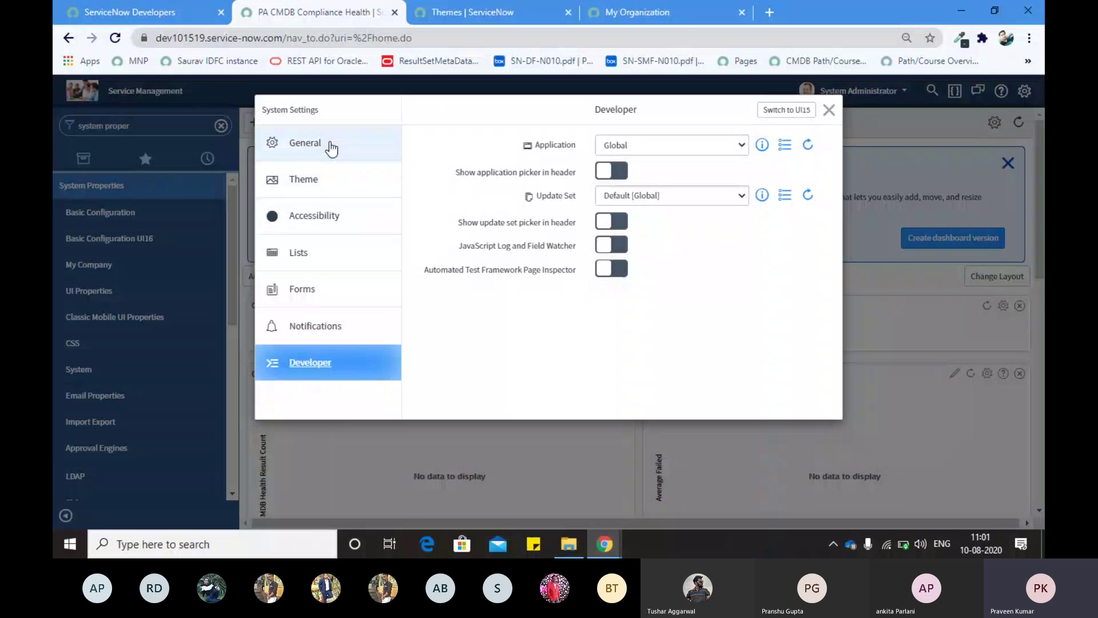
{"action": "left_click", "coordinate": [829, 109]}
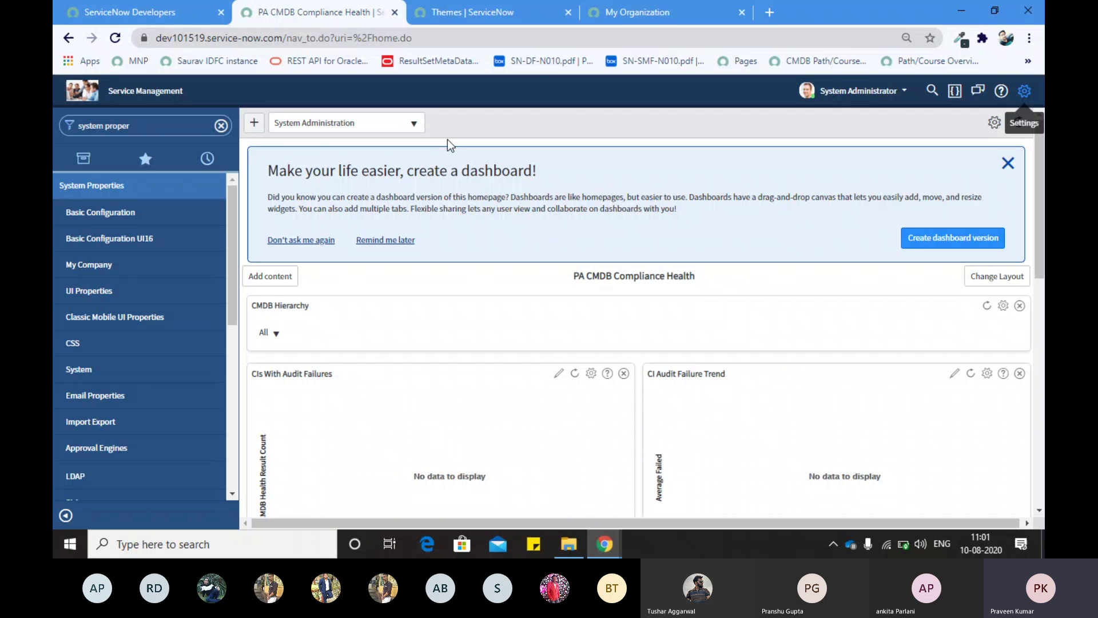
Step: Run a global search for INC1001234, which returns 0 results
{"action": "left_click", "coordinate": [932, 90]}
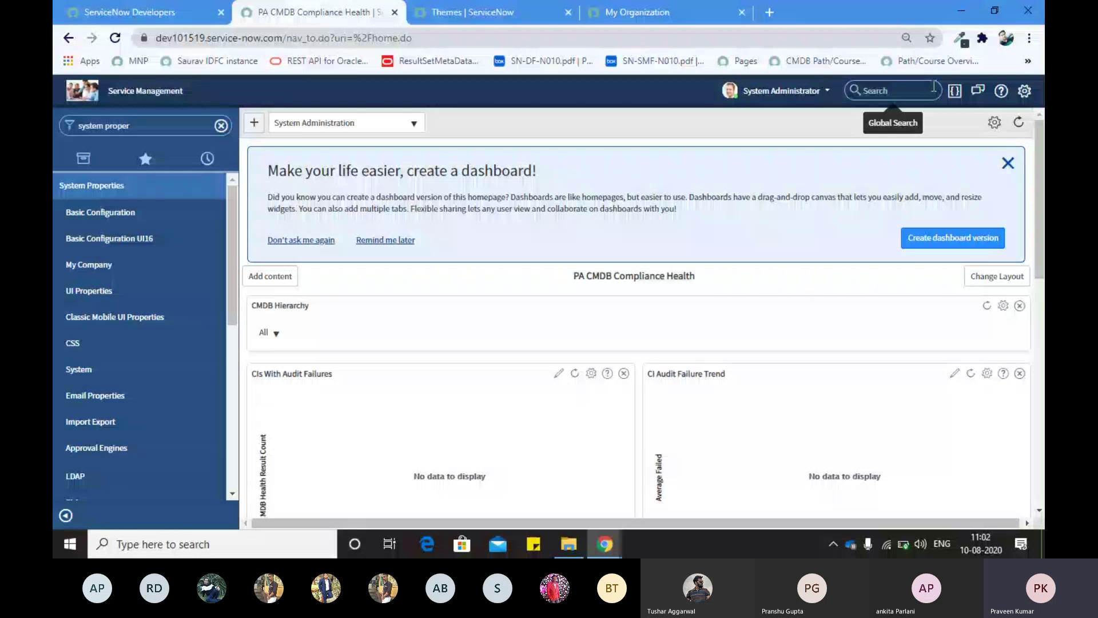
{"action": "type", "text": "INC100"}
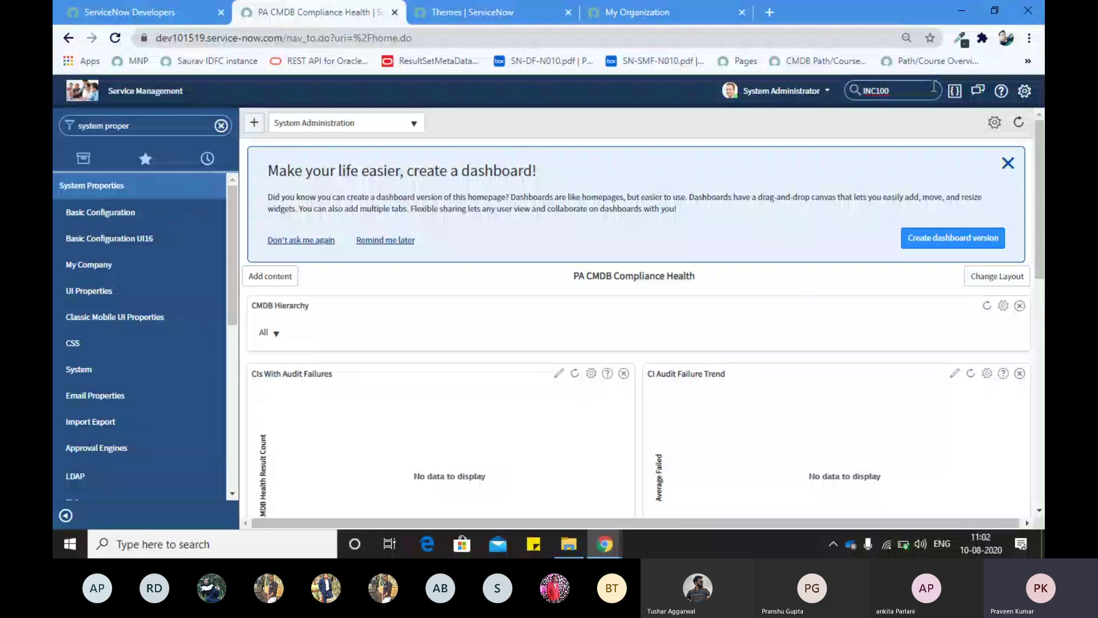
{"action": "type", "text": "1234"}
{"action": "key", "text": "Return"}
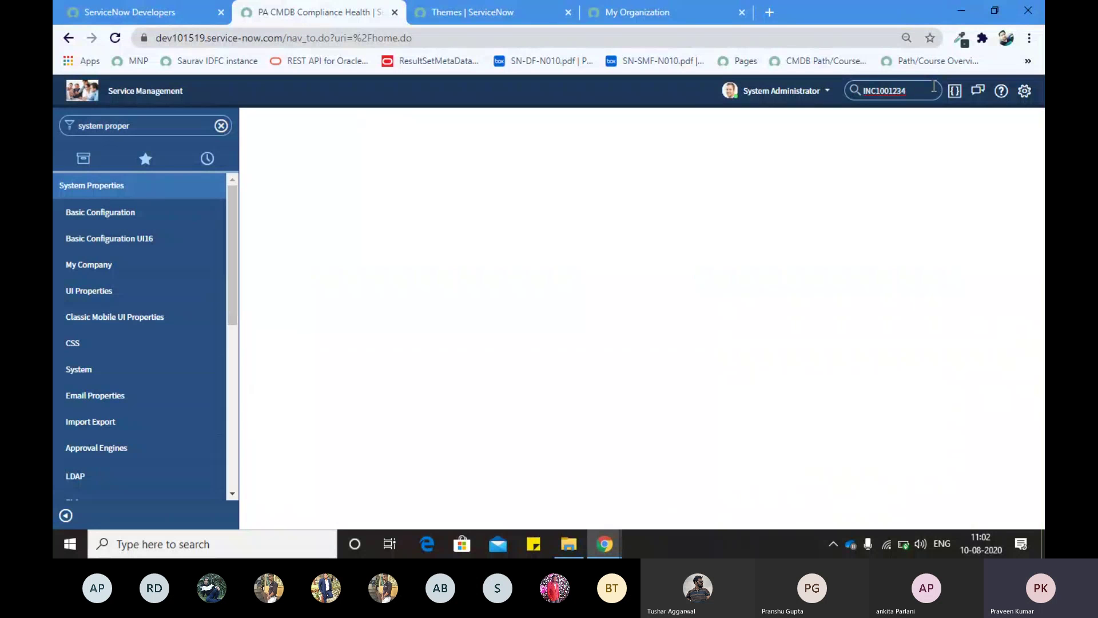
{"action": "key", "text": "shift+Left"}
{"action": "key", "text": "shift+Left"}
{"action": "key", "text": "shift+Left"}
{"action": "key", "text": "shift+Left"}
{"action": "key", "text": "shift+Left"}
{"action": "key", "text": "shift+Left"}
{"action": "key", "text": "shift+Left"}
{"action": "key", "text": "shift+Left"}
{"action": "key", "text": "shift+Left"}
{"action": "key", "text": "shift+Left"}
{"action": "key", "text": "Return"}
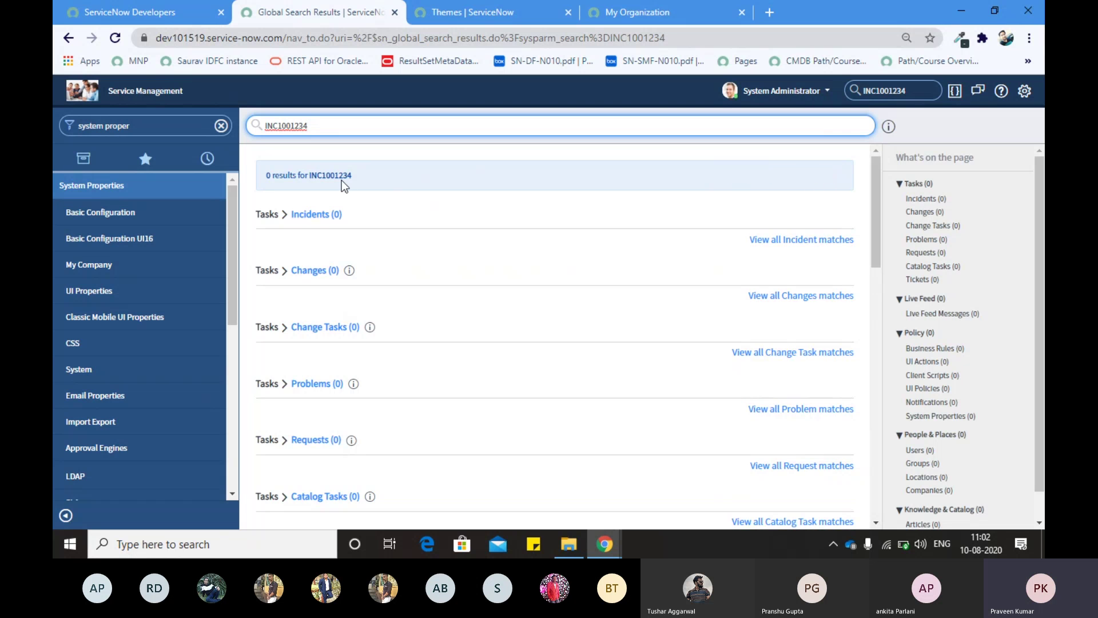
{"action": "left_click", "coordinate": [268, 171]}
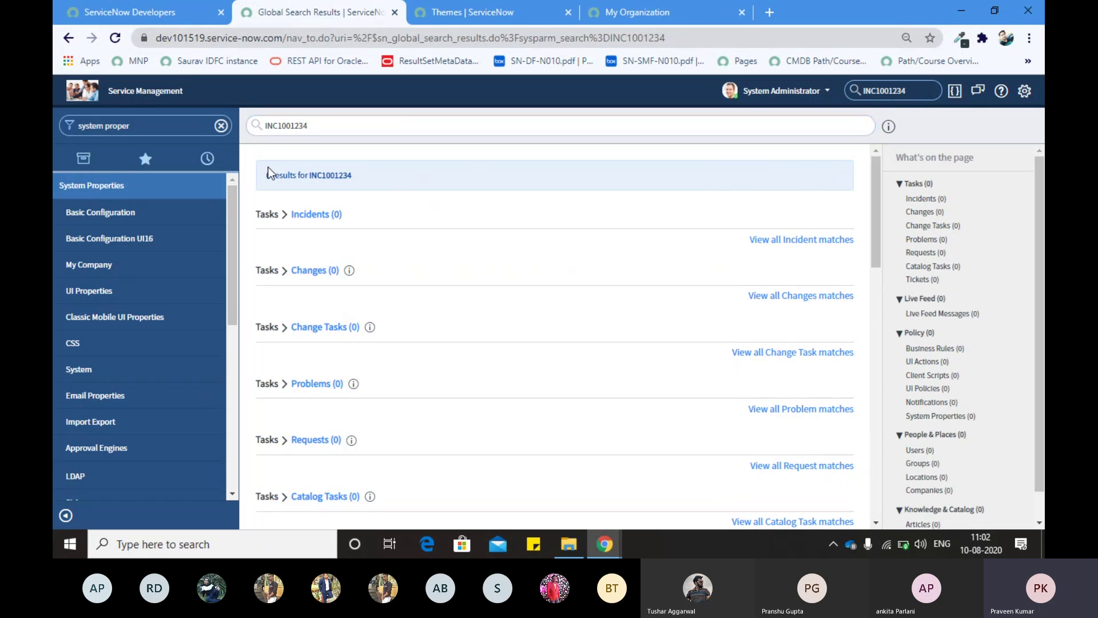
{"action": "left_click_drag", "start_coordinate": [269, 171], "coordinate": [305, 223]}
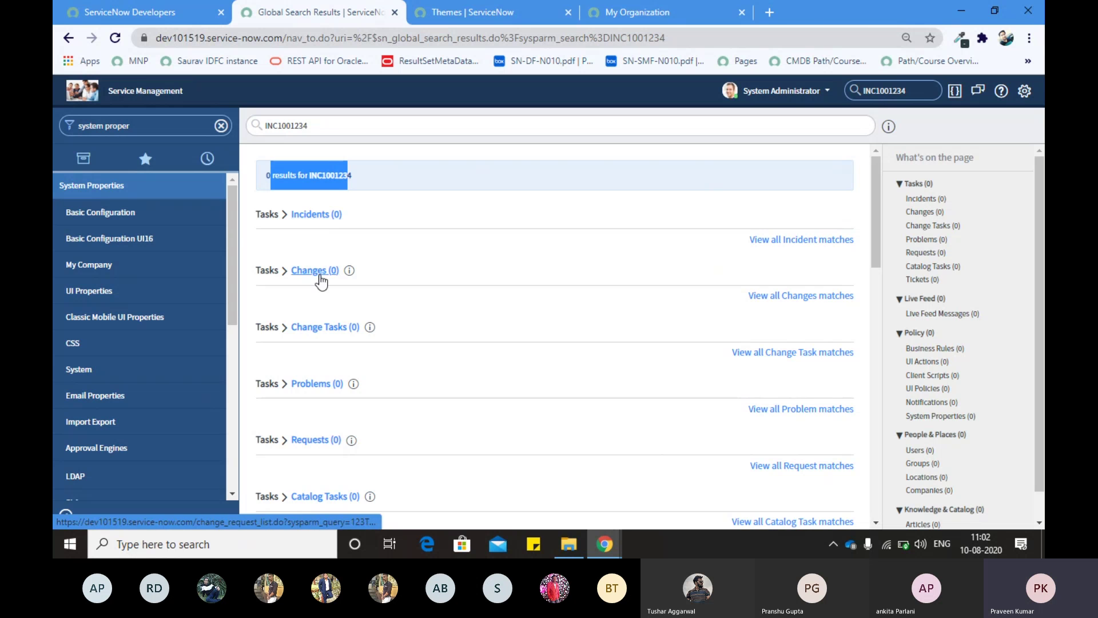
{"action": "scroll", "coordinate": [310, 294], "scroll_direction": "down", "scroll_amount": 4}
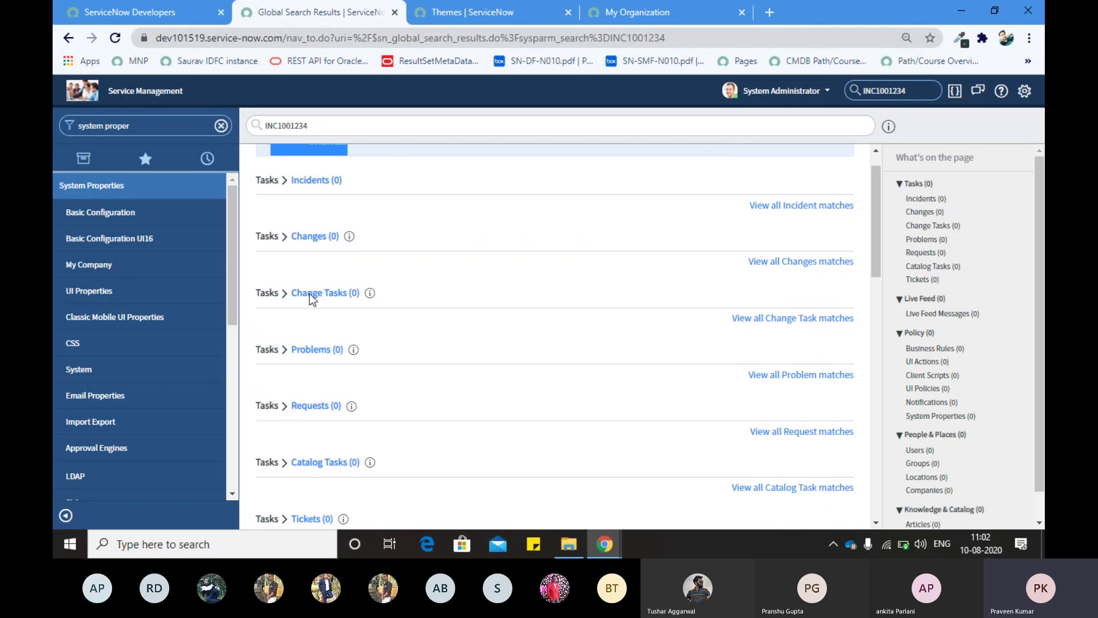
{"action": "scroll", "coordinate": [310, 294], "scroll_direction": "down", "scroll_amount": 5}
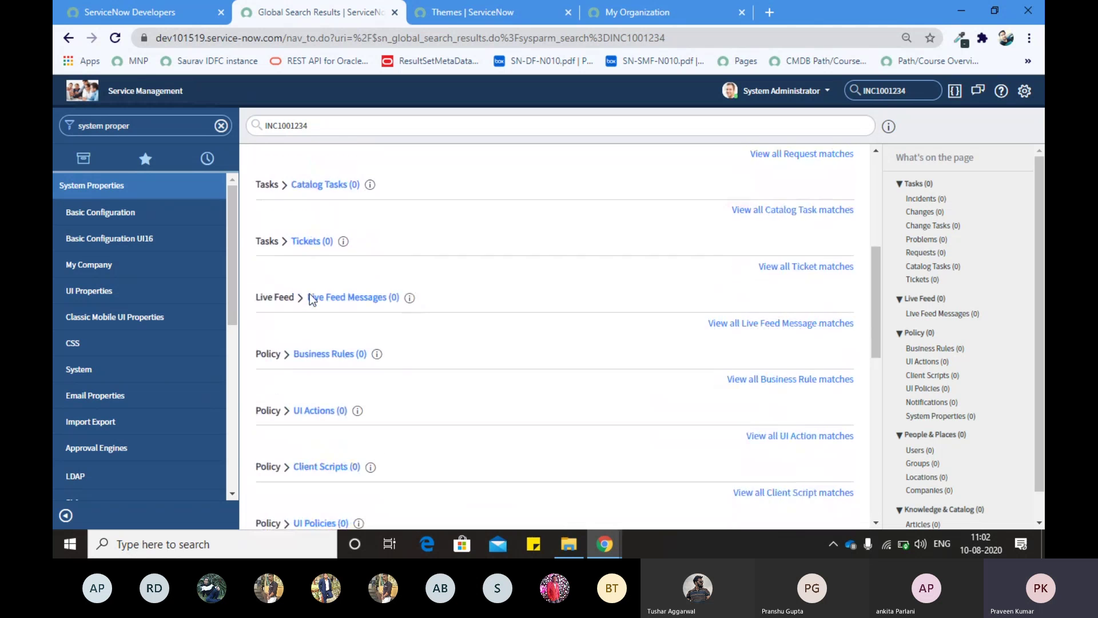
{"action": "scroll", "coordinate": [311, 301], "scroll_direction": "down", "scroll_amount": 2}
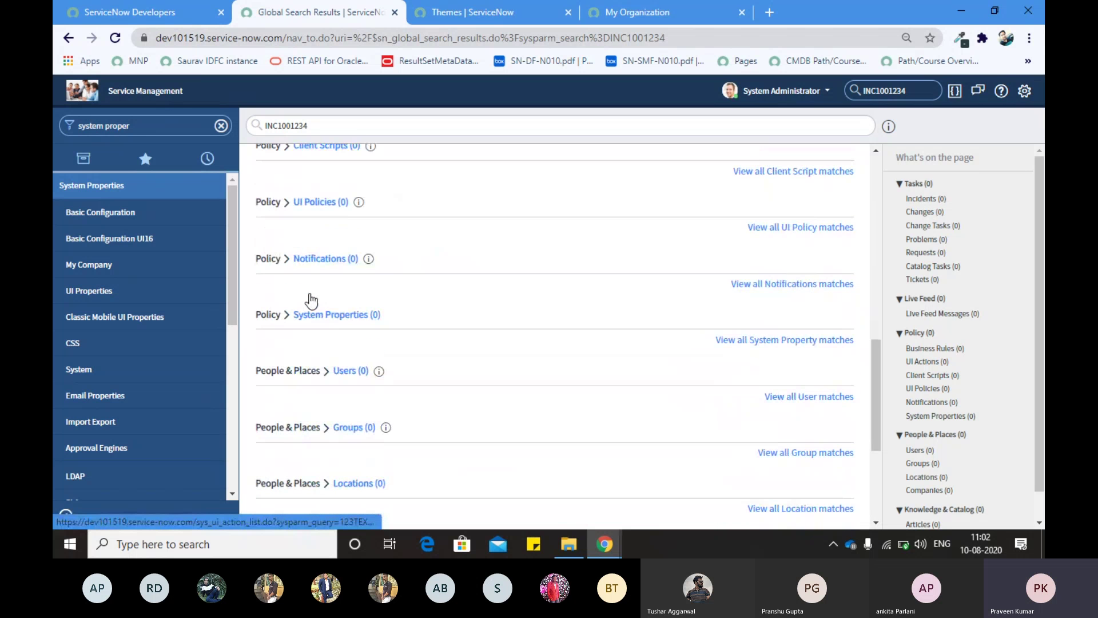
{"action": "scroll", "coordinate": [311, 301], "scroll_direction": "down", "scroll_amount": 6}
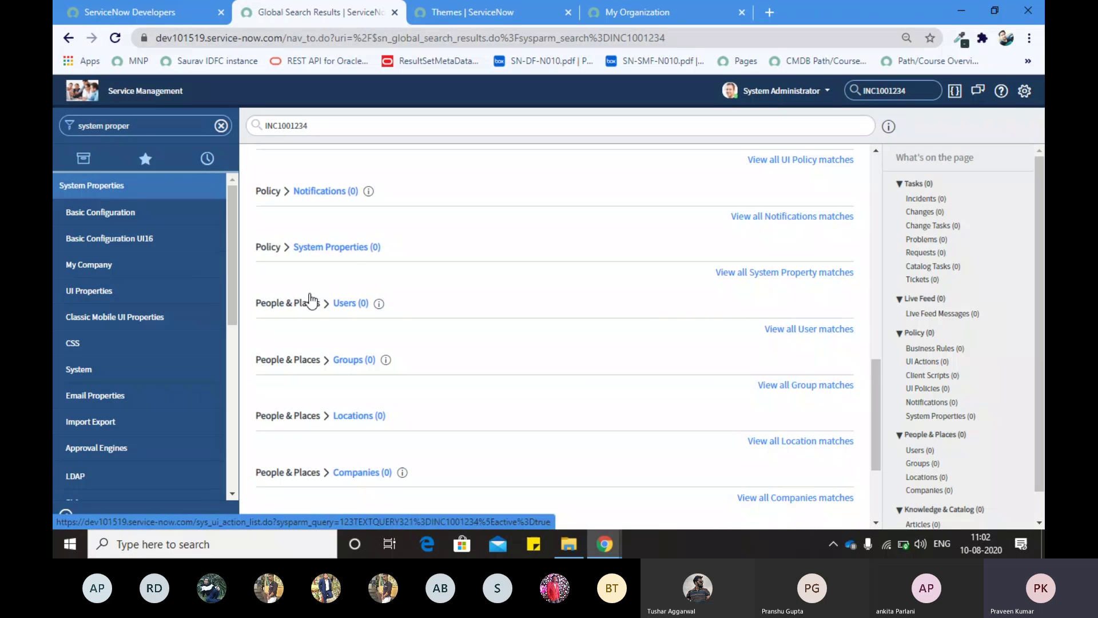
{"action": "key", "text": "Home"}
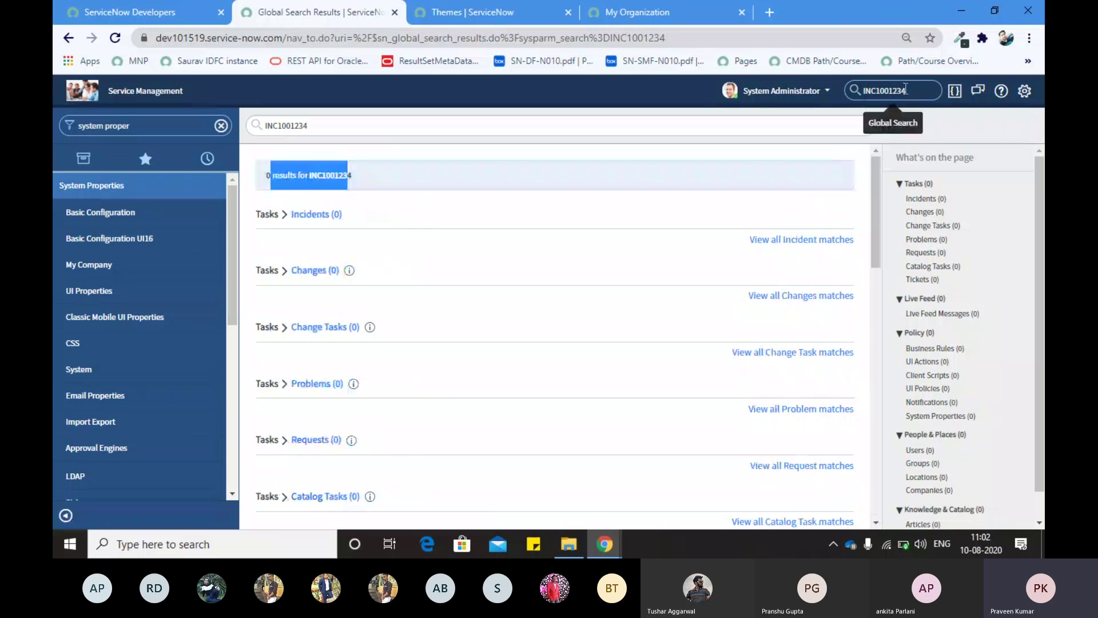
{"action": "double_click", "coordinate": [905, 89]}
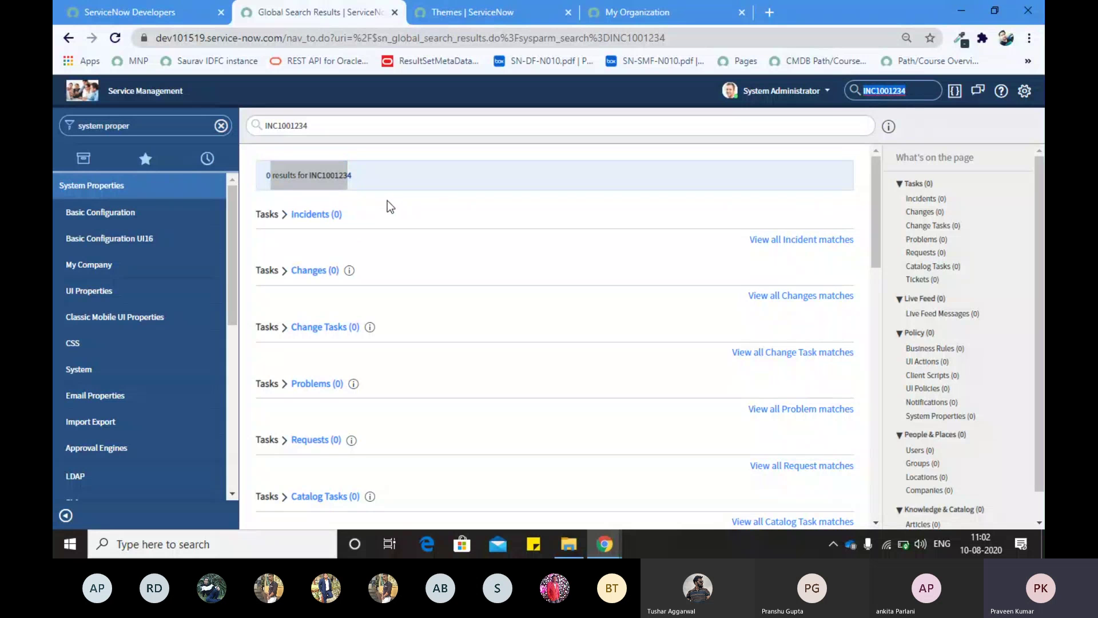
{"action": "key", "text": "BackSpace"}
{"action": "left_click", "coordinate": [624, 91]}
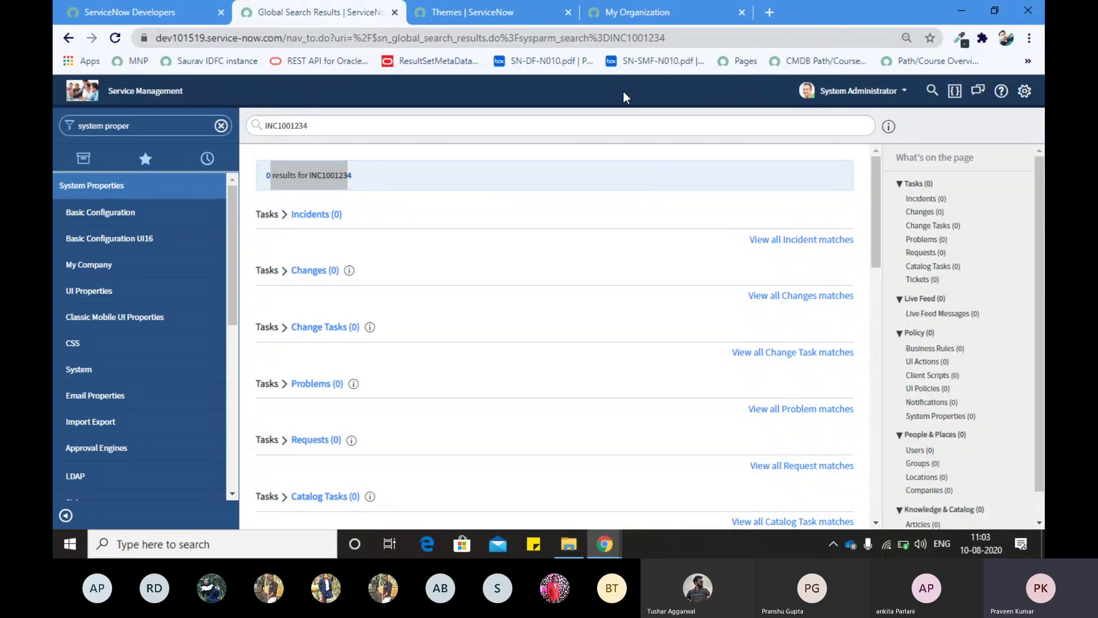
{"action": "left_click", "coordinate": [929, 92]}
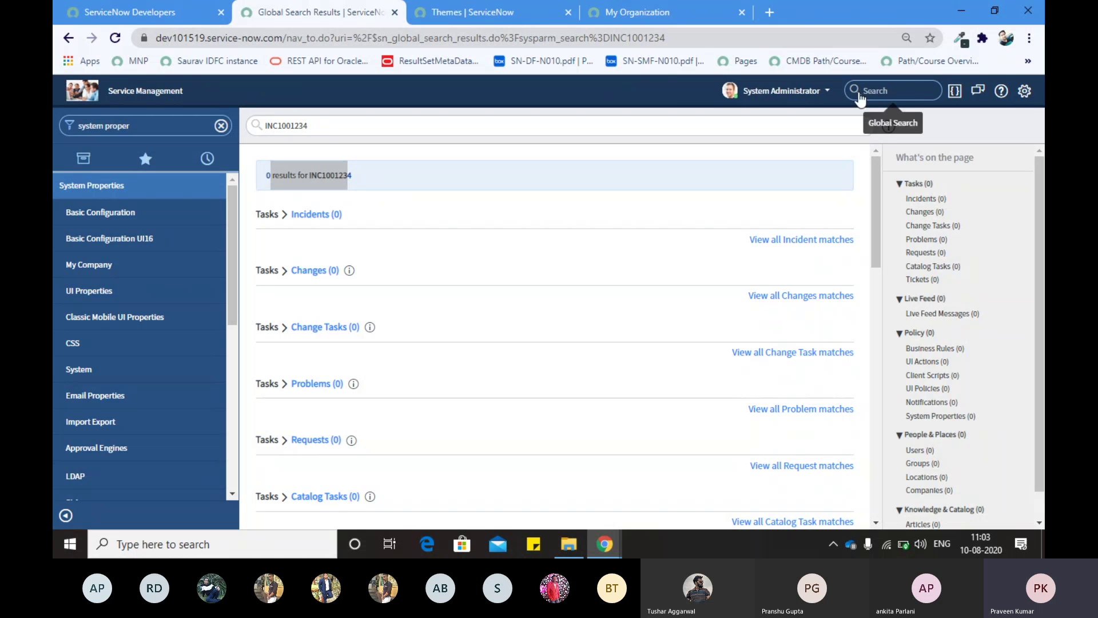
{"action": "left_click", "coordinate": [670, 89]}
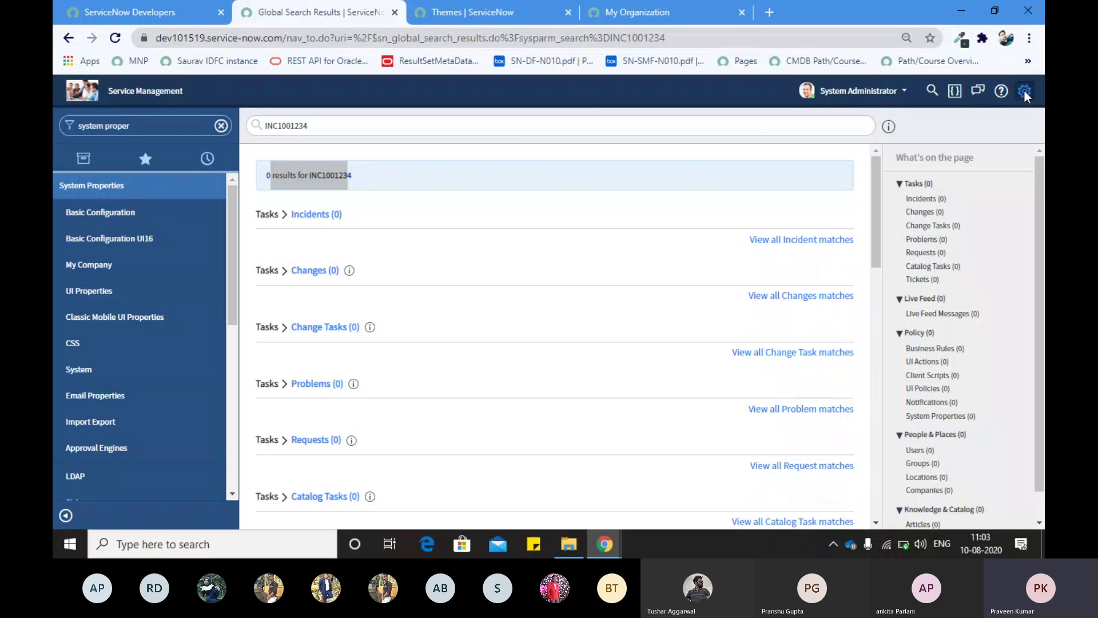
Step: Close System Settings and the low battery warning, then switch to Teams and mute the microphone
{"action": "left_click", "coordinate": [1024, 91]}
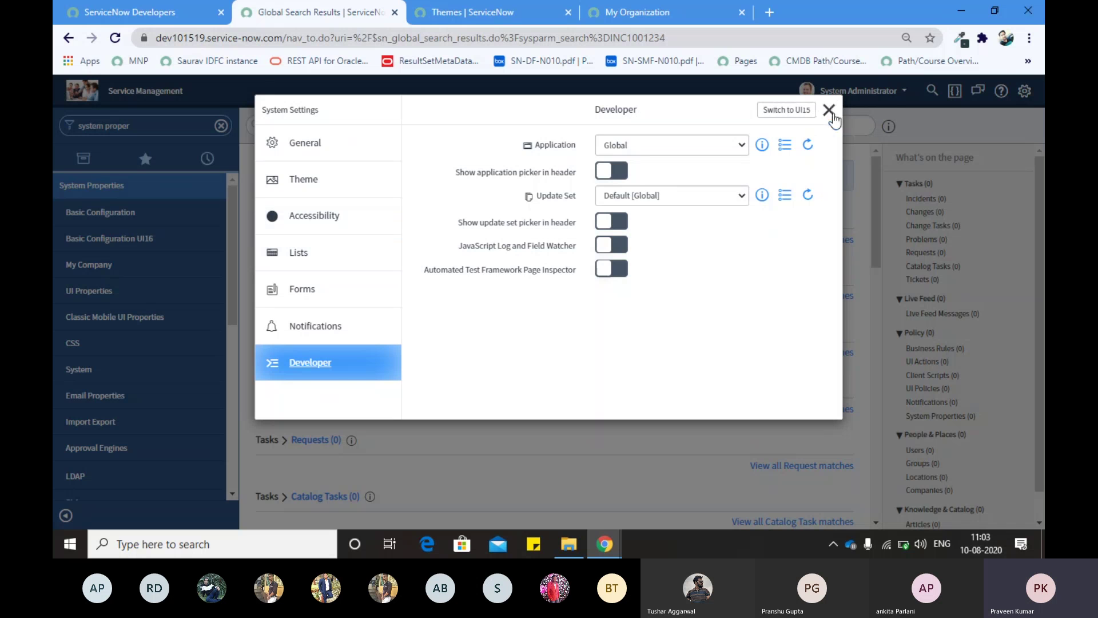
{"action": "left_click", "coordinate": [829, 111]}
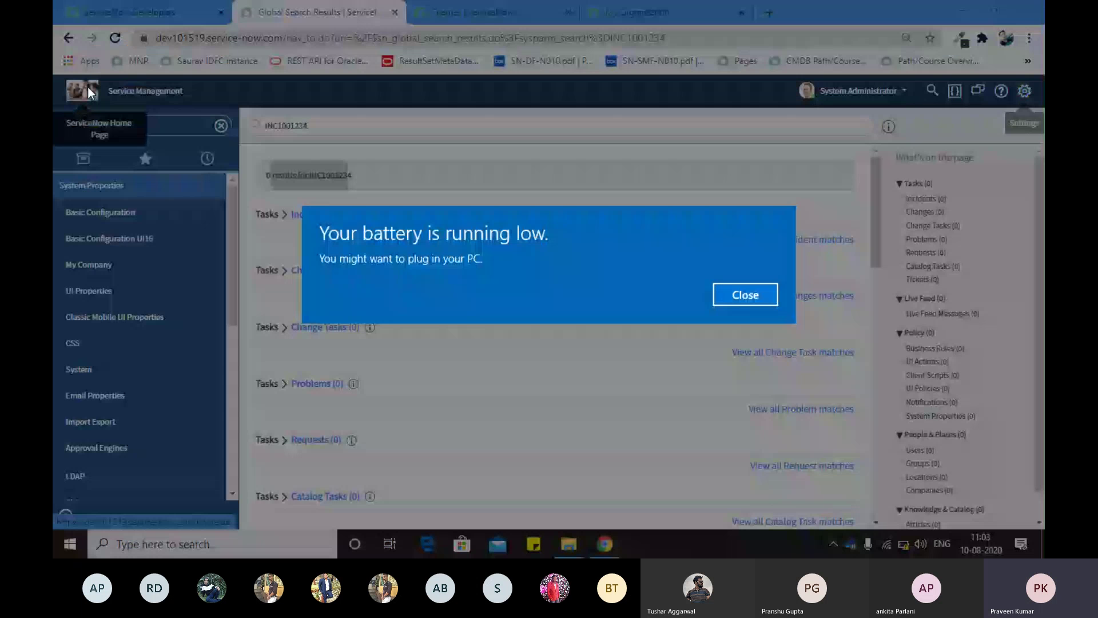
{"action": "left_click", "coordinate": [735, 297]}
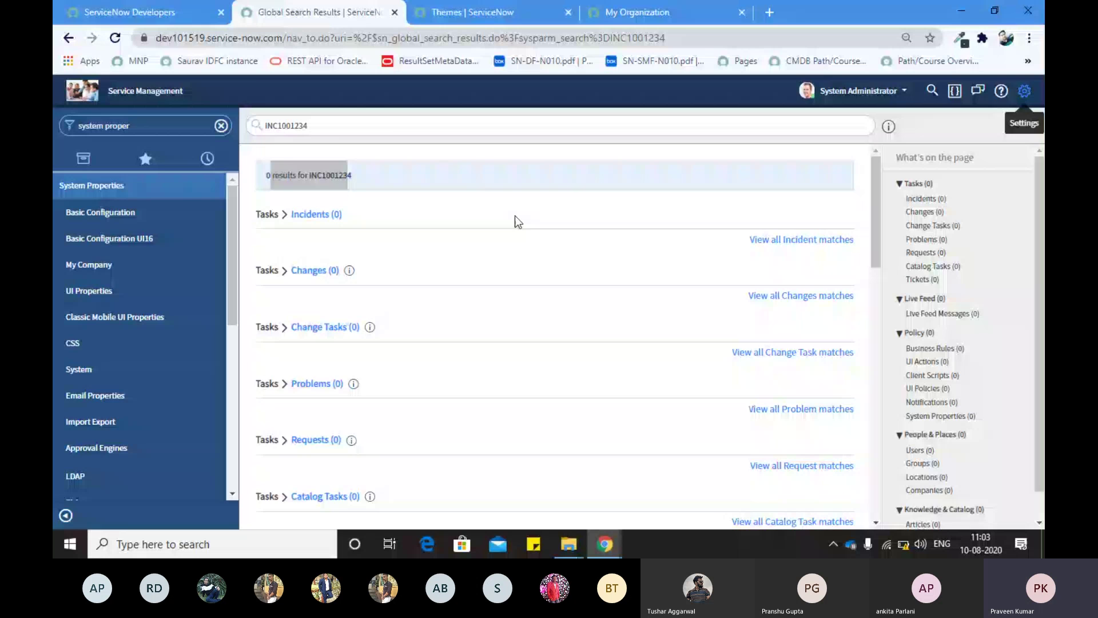
{"action": "key", "text": "ctrl+super+Left"}
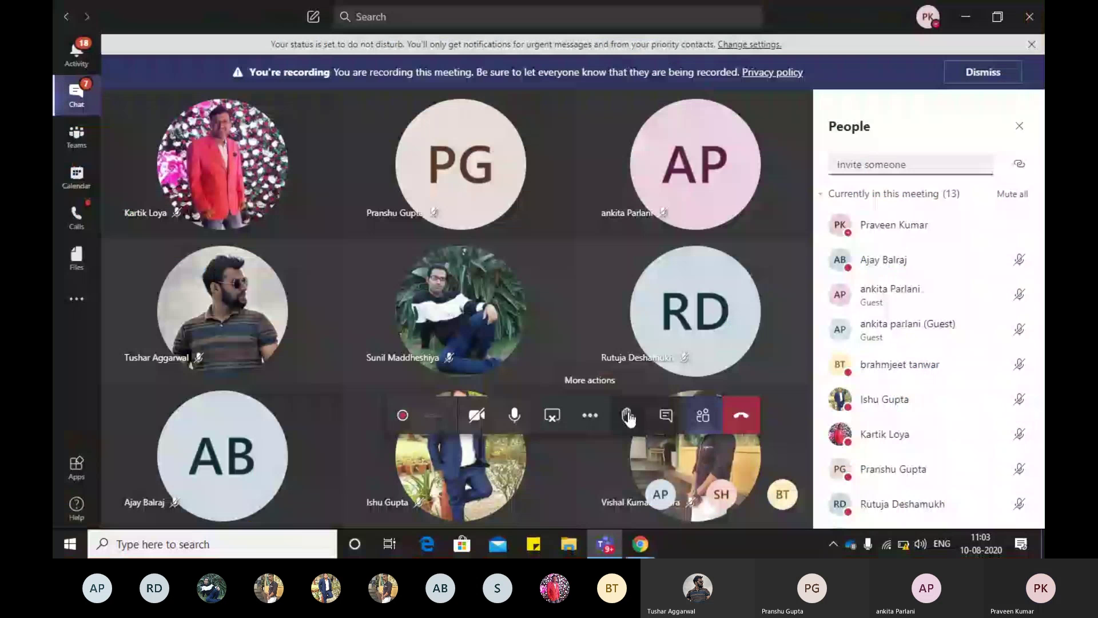
{"action": "left_click", "coordinate": [514, 415]}
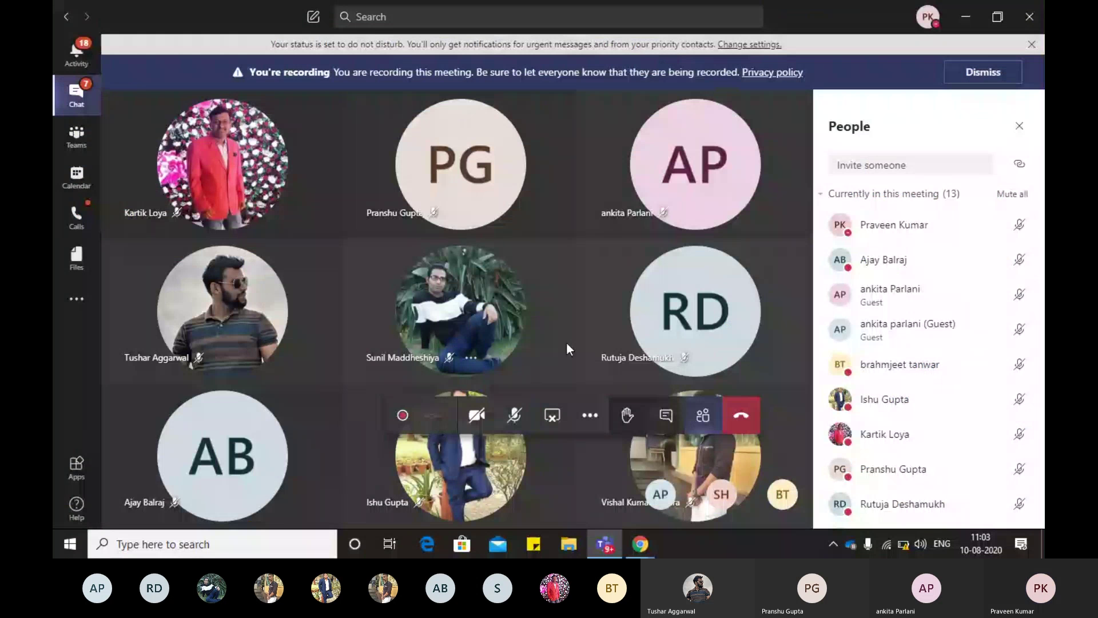
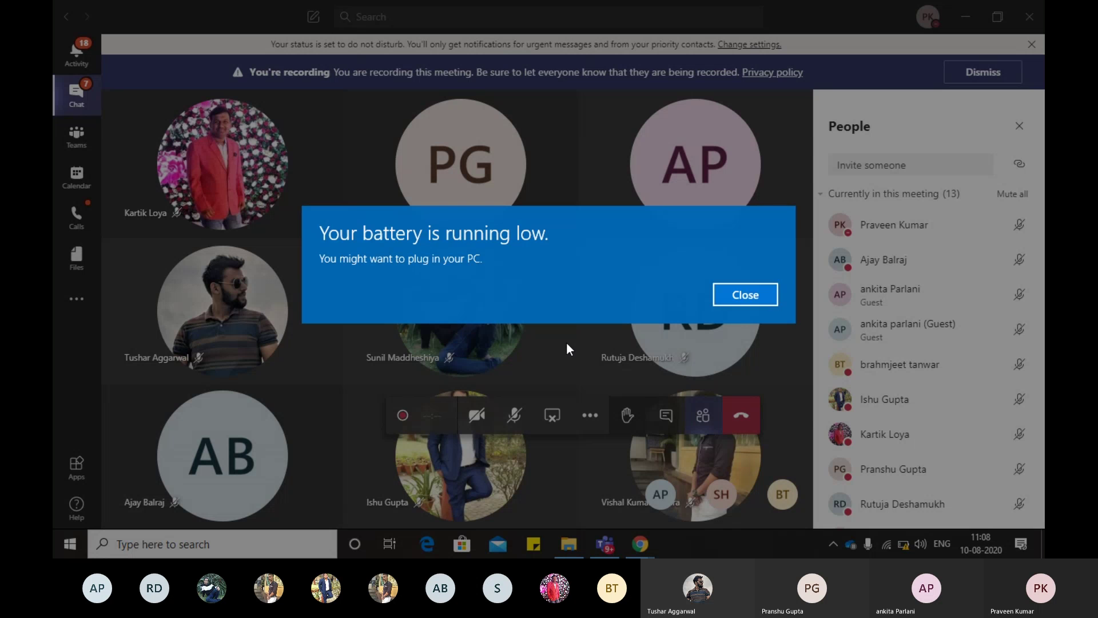
Step: Dismiss the low-battery warning and unmute your microphone in the Teams meeting
{"action": "key", "text": "Return"}
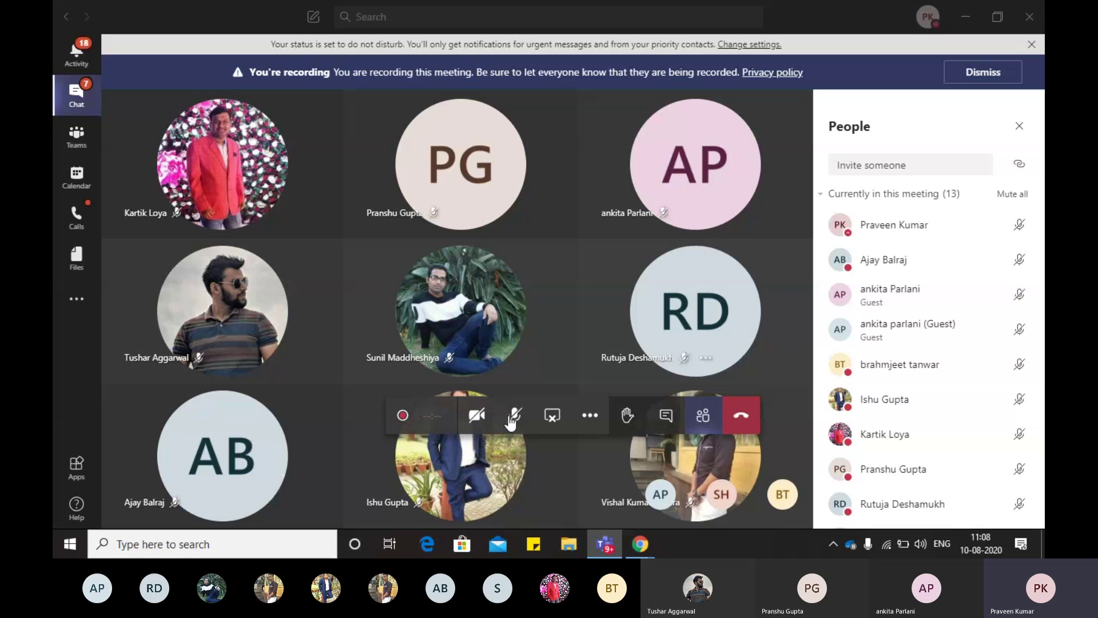
{"action": "left_click", "coordinate": [513, 416]}
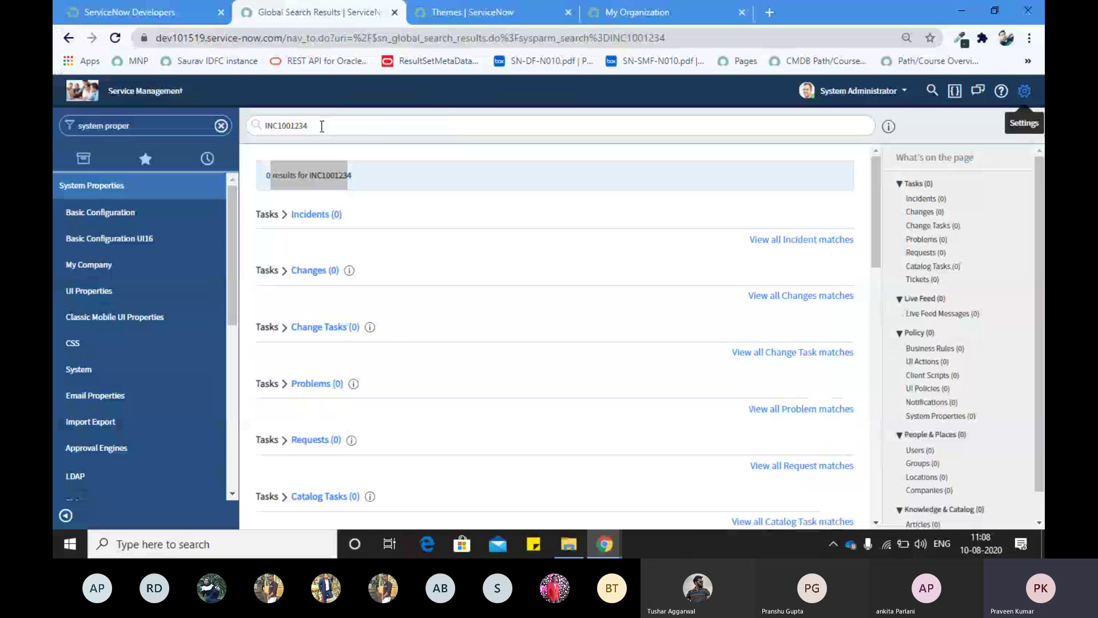
Step: From the system properties filter, open the Basic Configuration UI16 properties page
{"action": "left_click", "coordinate": [312, 127]}
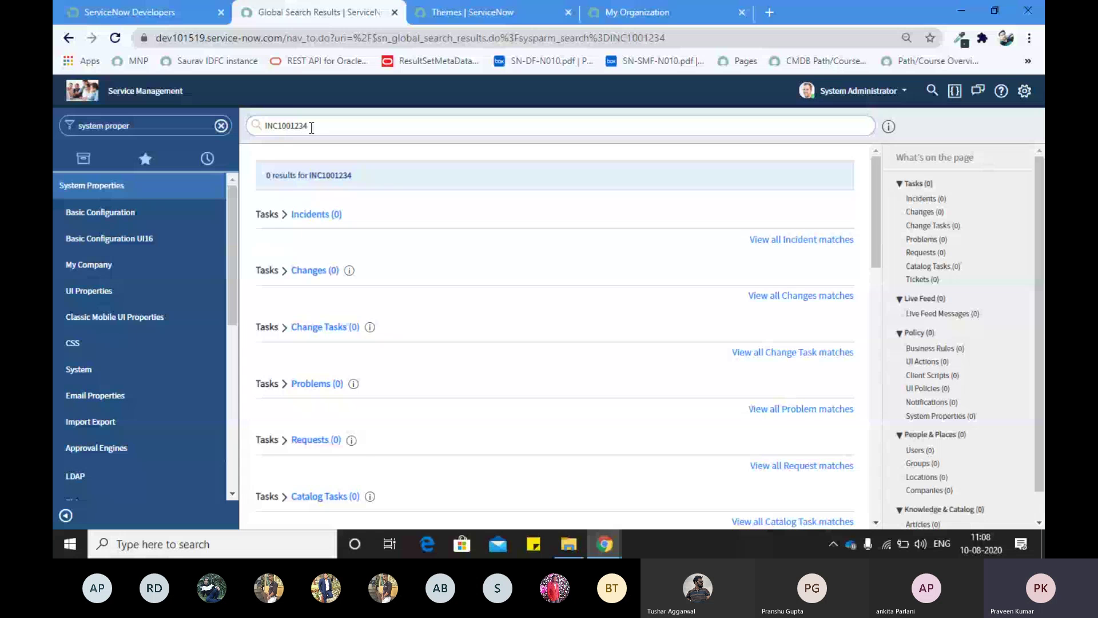
{"action": "double_click", "coordinate": [312, 127]}
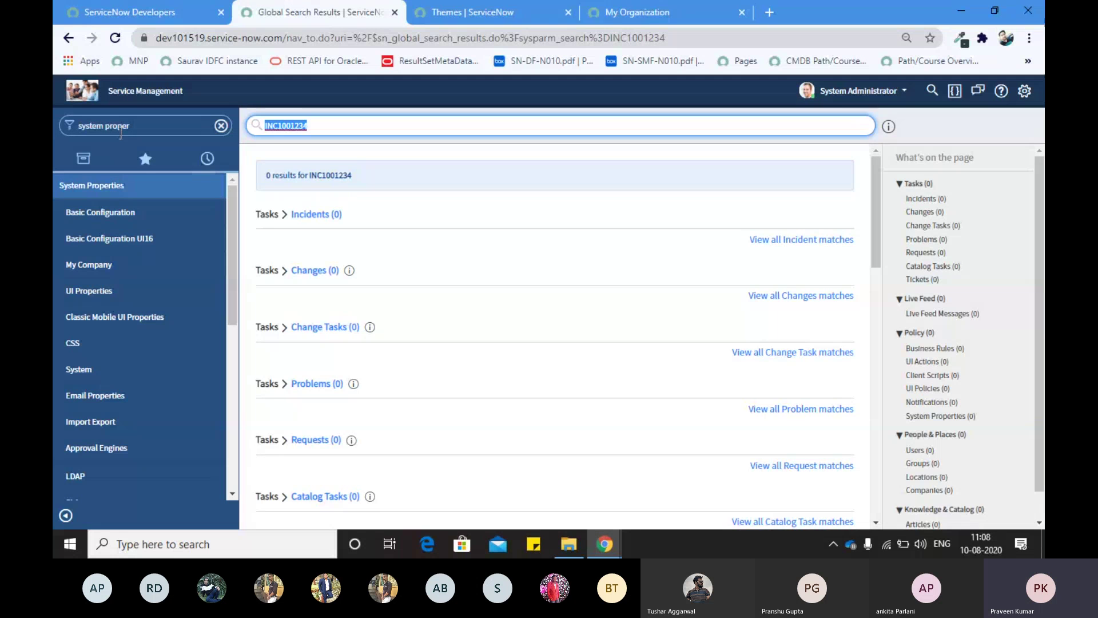
{"action": "left_click", "coordinate": [121, 127]}
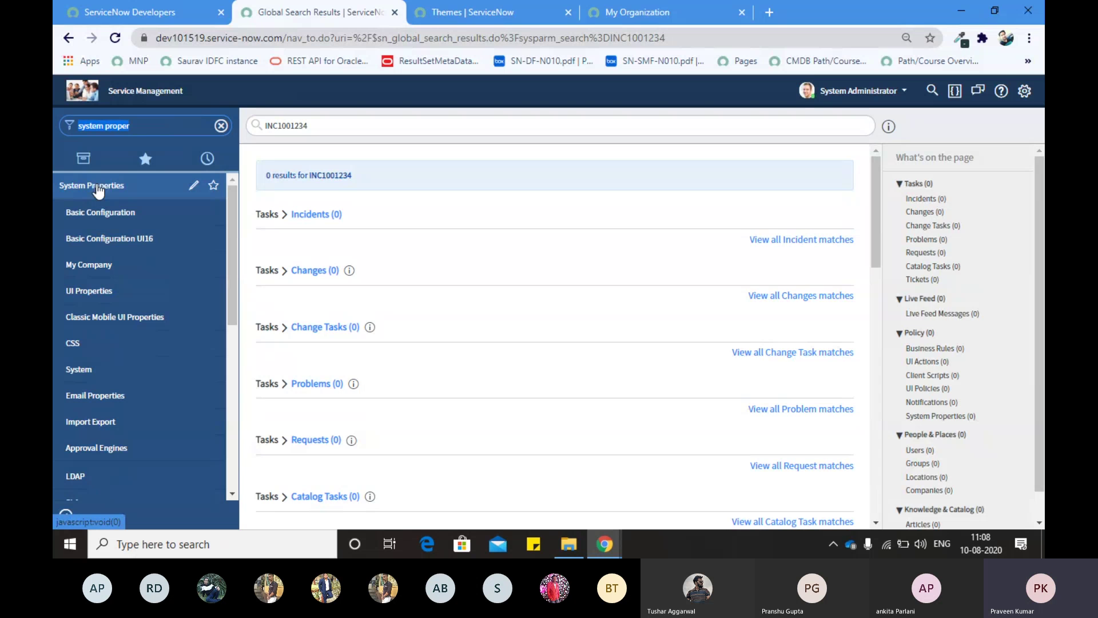
{"action": "left_click", "coordinate": [104, 243]}
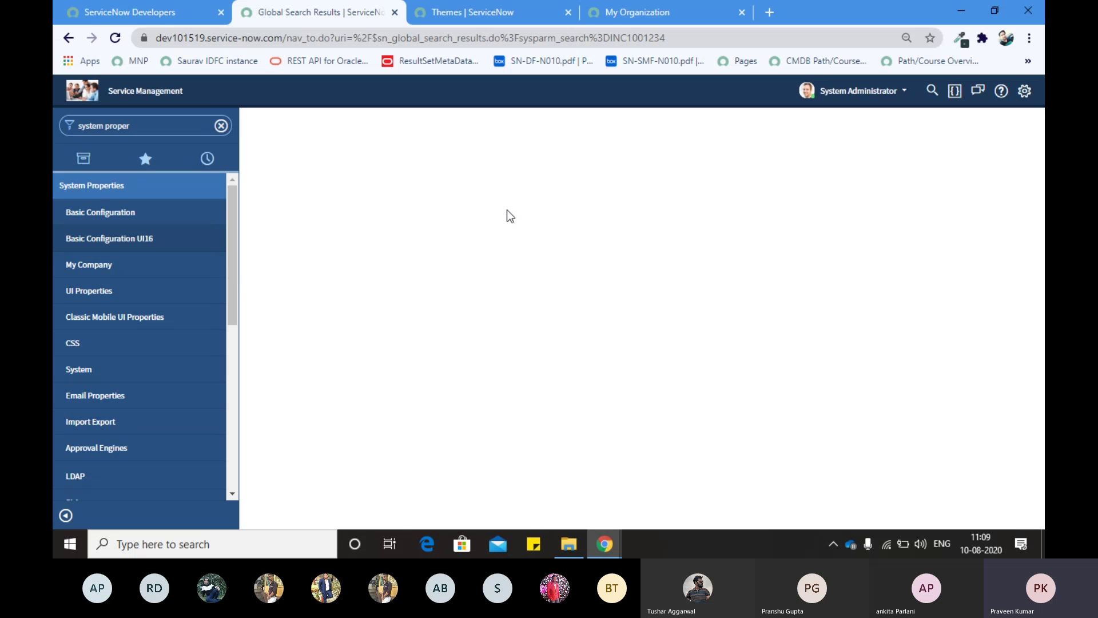
{"action": "left_click", "coordinate": [155, 238]}
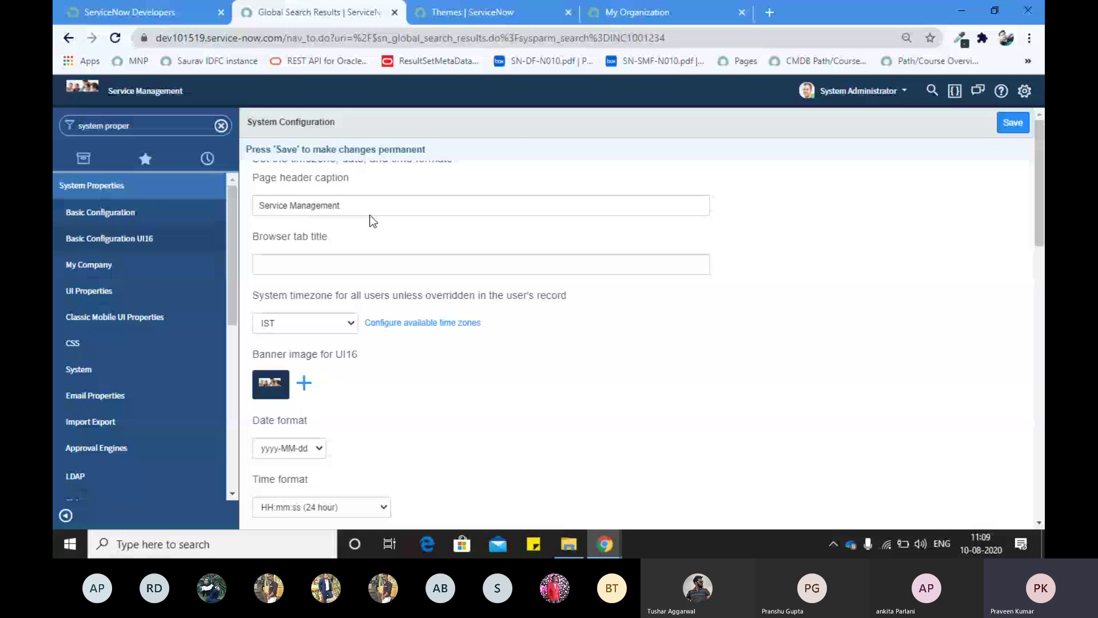
Step: Replace the 'Service Management' page header caption with 'Welcome', then move on to the timezone setting
{"action": "triple_click", "coordinate": [336, 205]}
{"action": "type", "text": "Welcmoe"}
{"action": "key", "text": "BackSpace"}
{"action": "key", "text": "BackSpace"}
{"action": "key", "text": "BackSpace"}
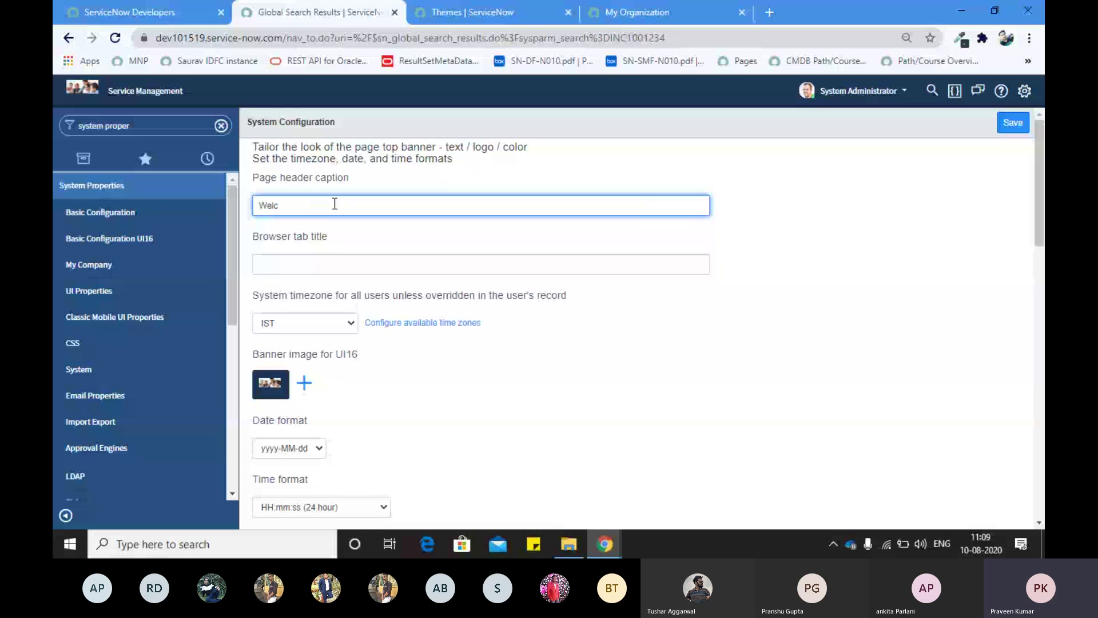
{"action": "type", "text": "ome"}
{"action": "left_click", "coordinate": [300, 264]}
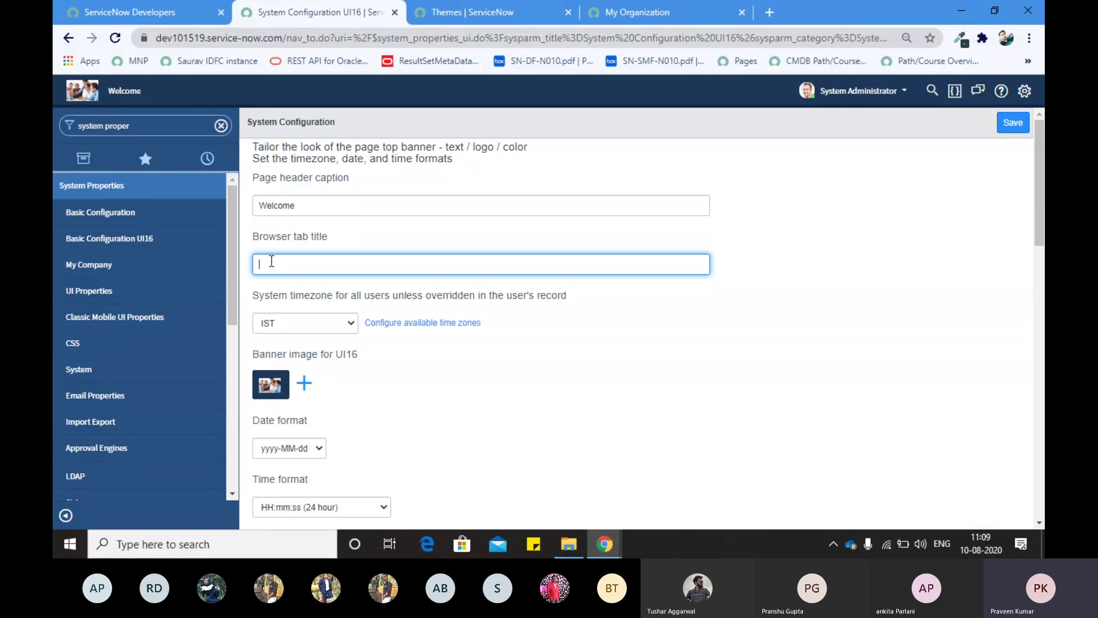
{"action": "double_click", "coordinate": [303, 295]}
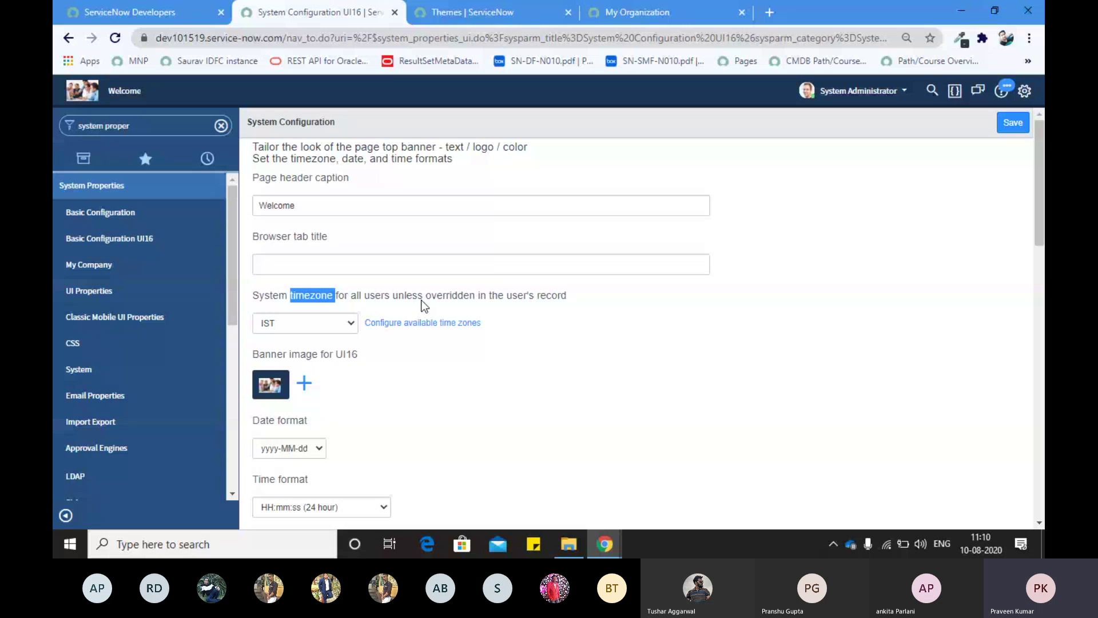
{"action": "key", "text": "Tab"}
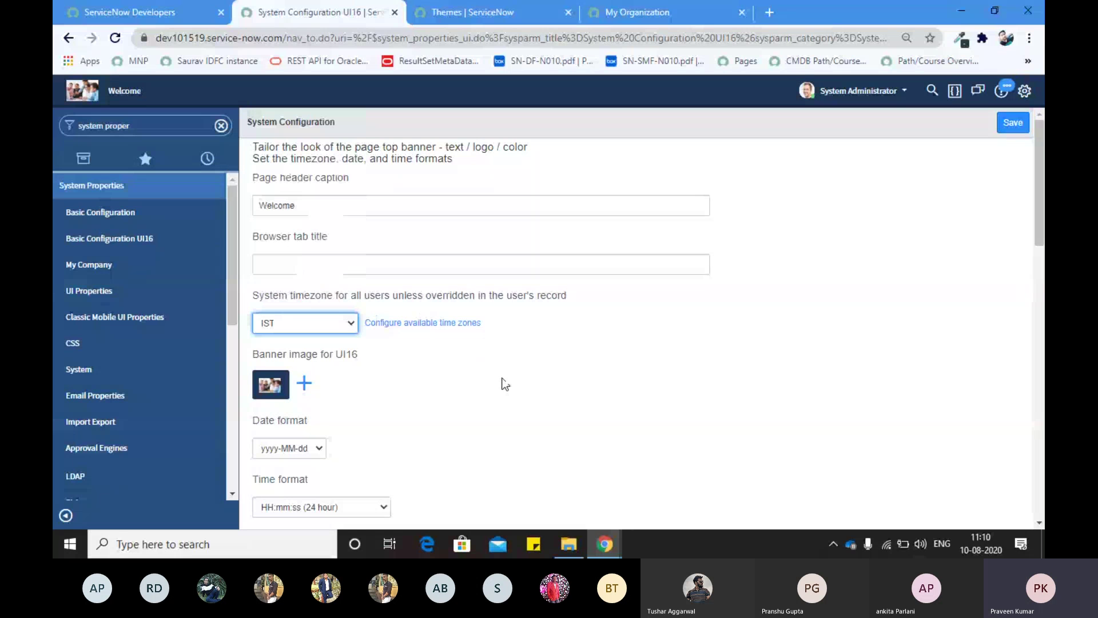
{"action": "scroll", "coordinate": [505, 384], "scroll_direction": "down", "scroll_amount": 1}
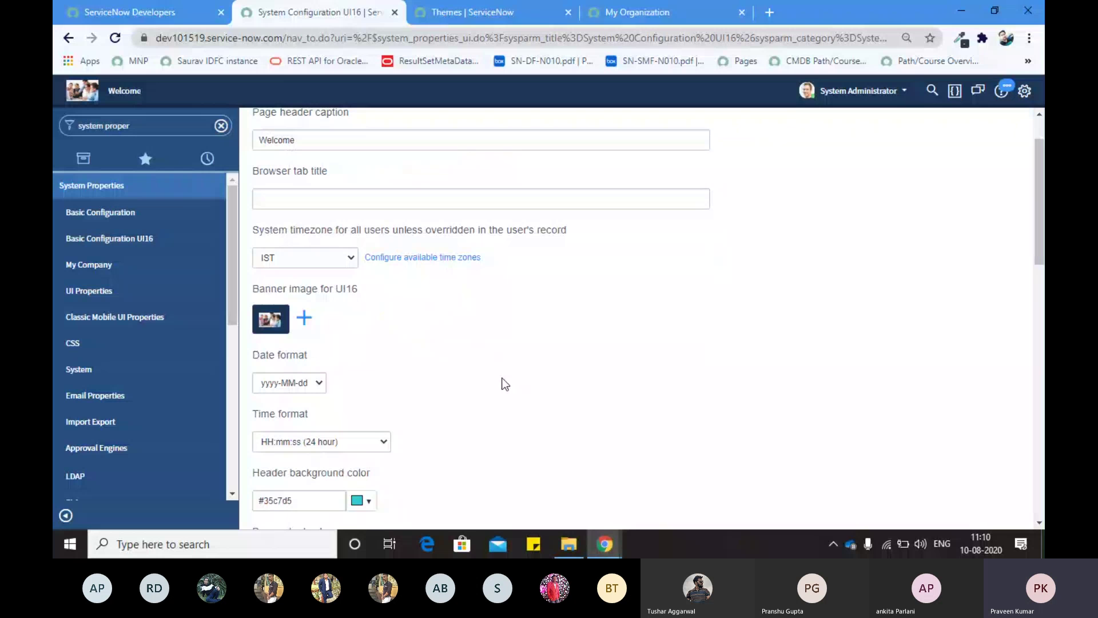
{"action": "scroll", "coordinate": [505, 385], "scroll_direction": "down", "scroll_amount": 1}
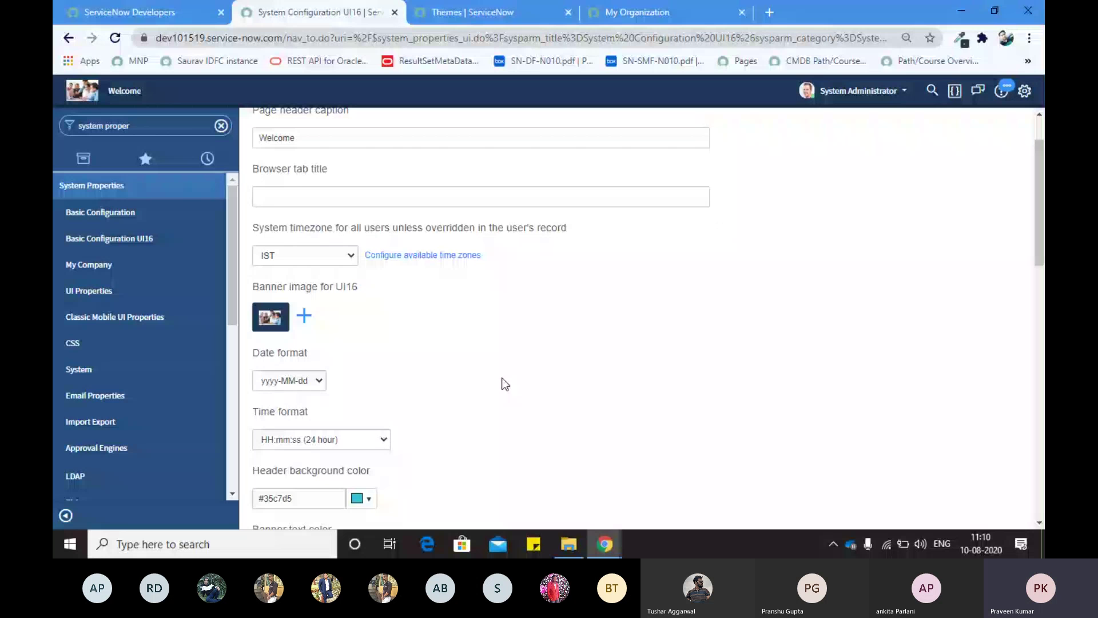
{"action": "scroll", "coordinate": [280, 311], "scroll_direction": "down", "scroll_amount": 1}
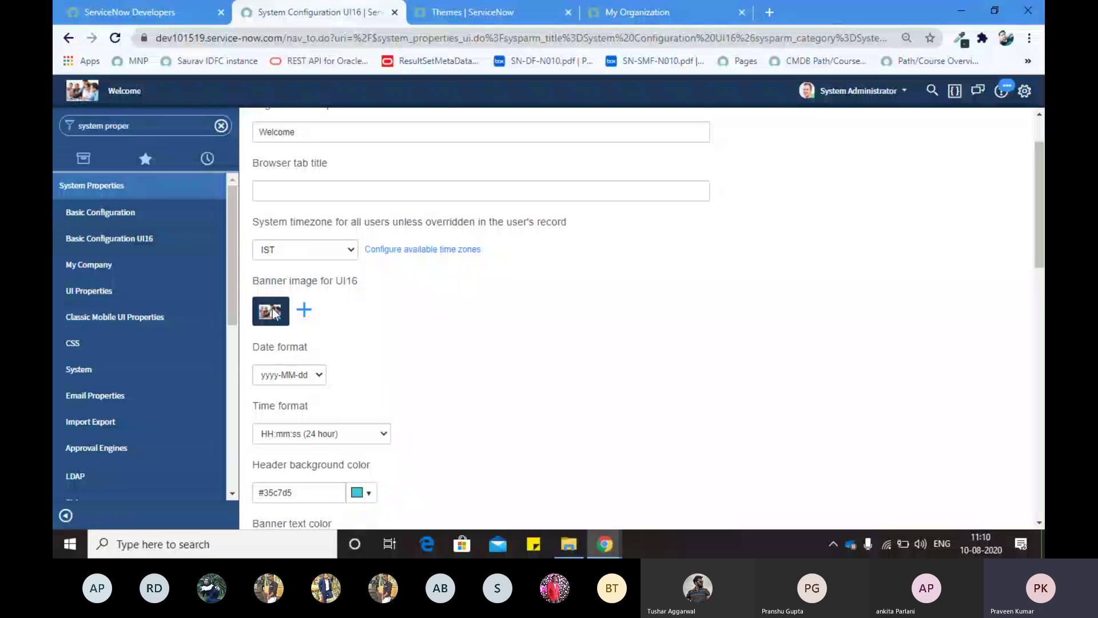
{"action": "scroll", "coordinate": [272, 308], "scroll_direction": "down", "scroll_amount": 3}
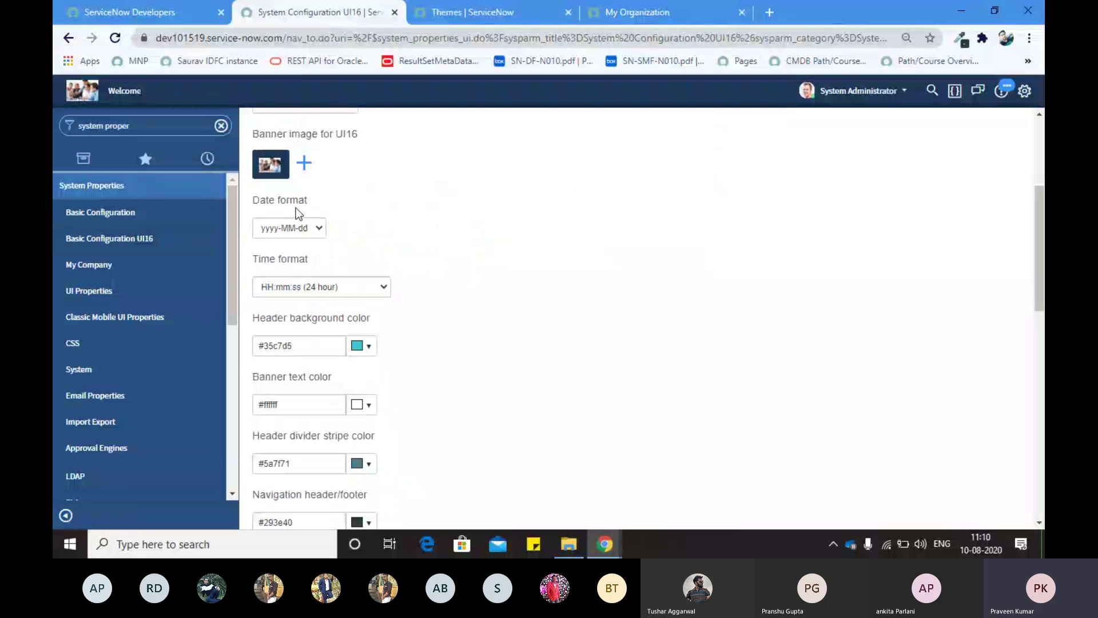
{"action": "left_click", "coordinate": [310, 229]}
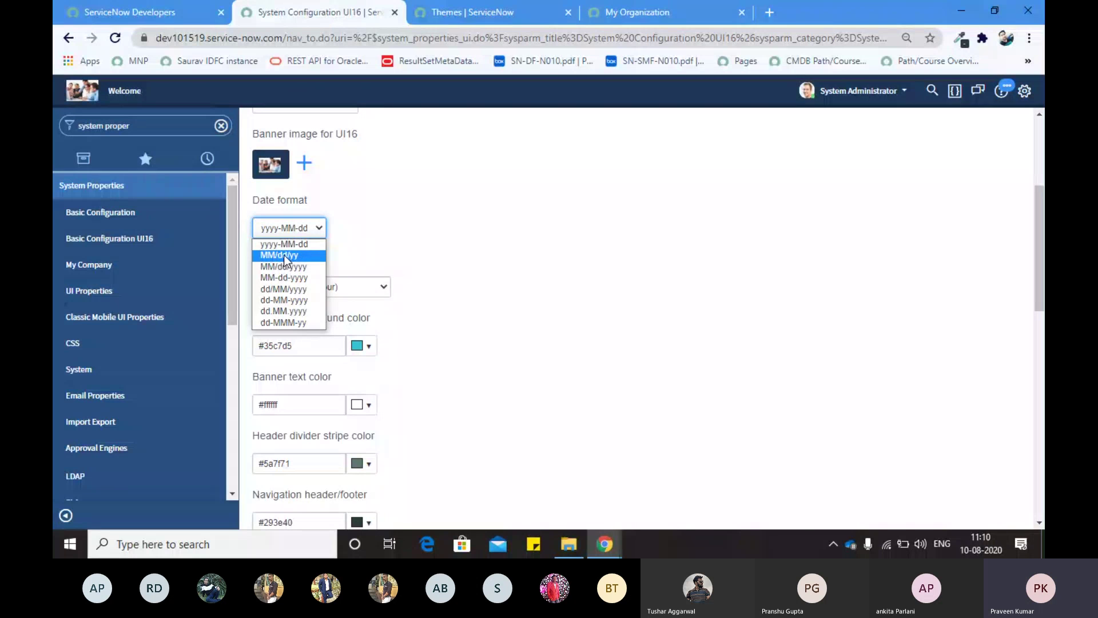
{"action": "left_click", "coordinate": [445, 235]}
{"action": "left_click", "coordinate": [304, 287]}
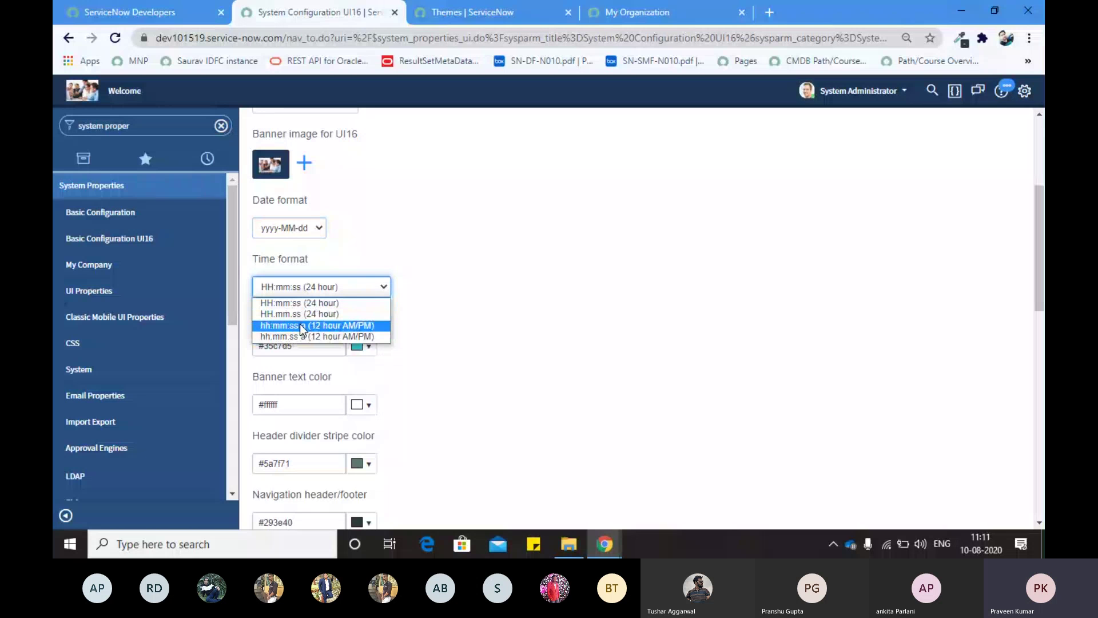
{"action": "left_click", "coordinate": [461, 321]}
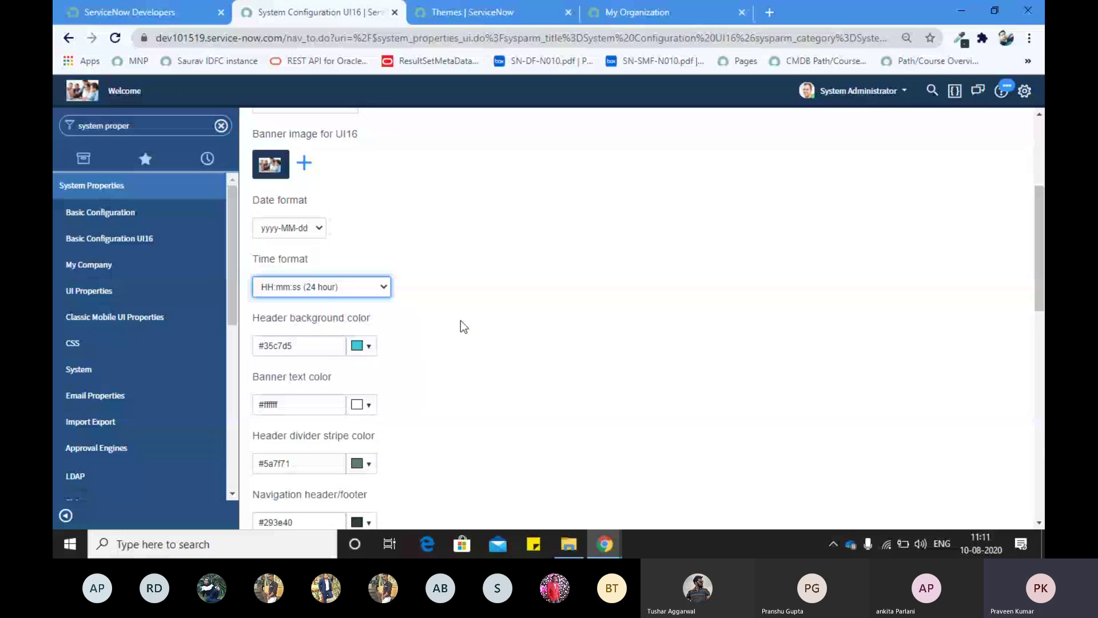
{"action": "key", "text": "Tab"}
{"action": "scroll", "coordinate": [458, 324], "scroll_direction": "down", "scroll_amount": 1}
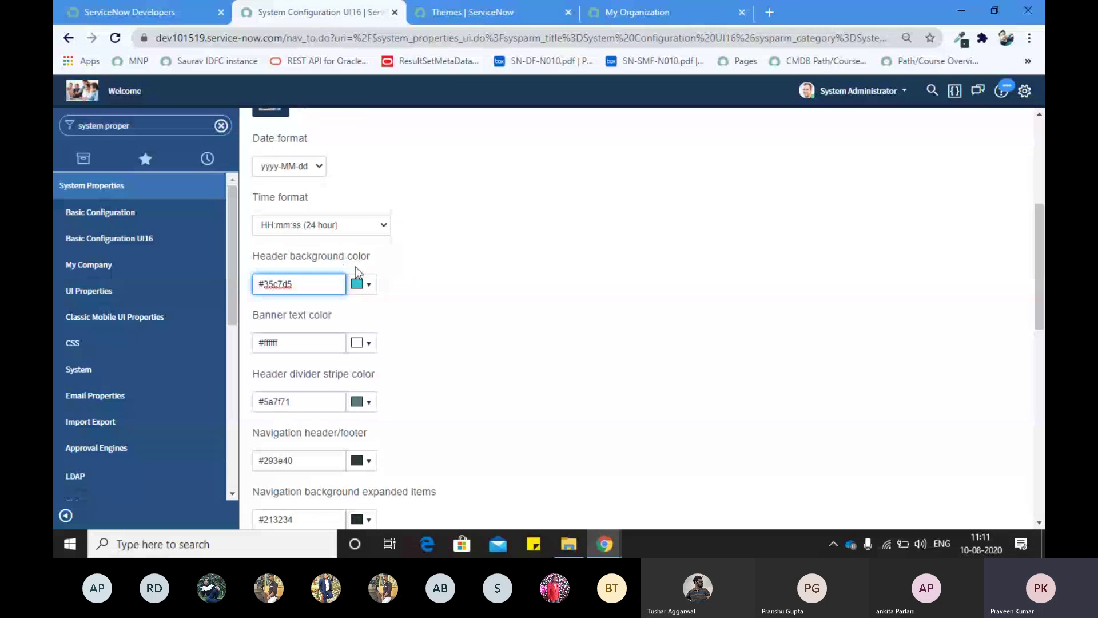
{"action": "left_click", "coordinate": [362, 284]}
{"action": "left_click", "coordinate": [456, 326]}
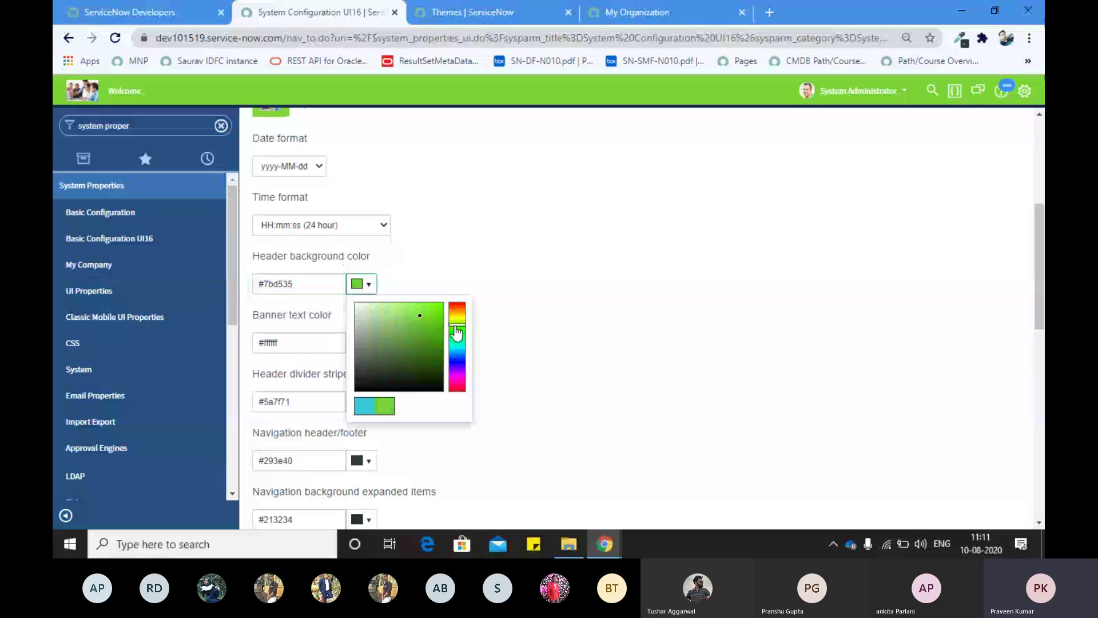
{"action": "left_click", "coordinate": [504, 323]}
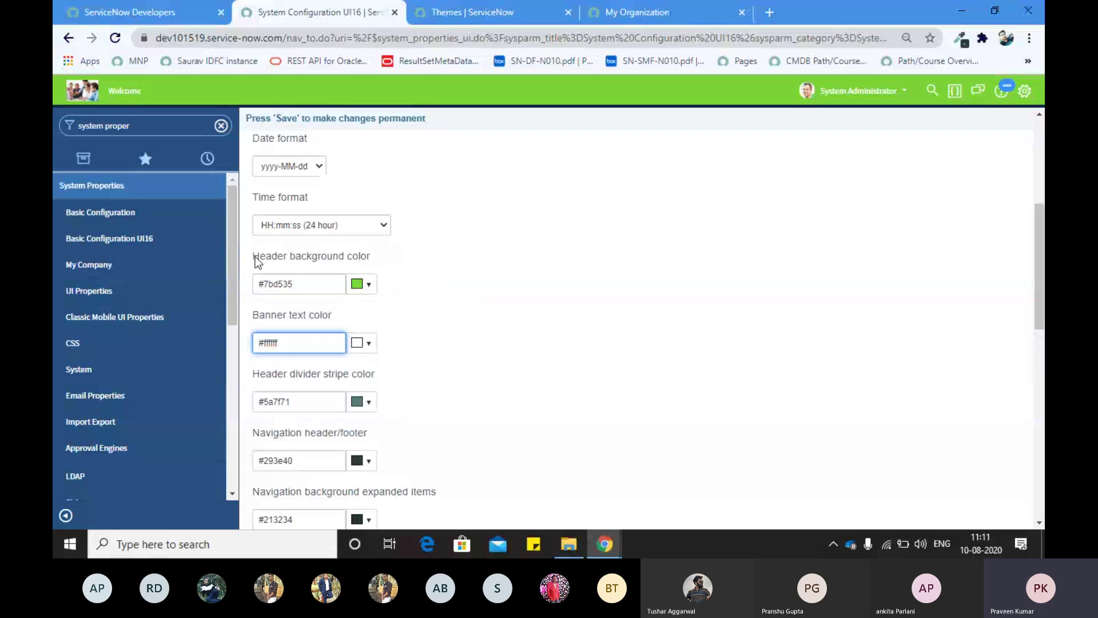
{"action": "left_click_drag", "start_coordinate": [255, 258], "coordinate": [323, 258]}
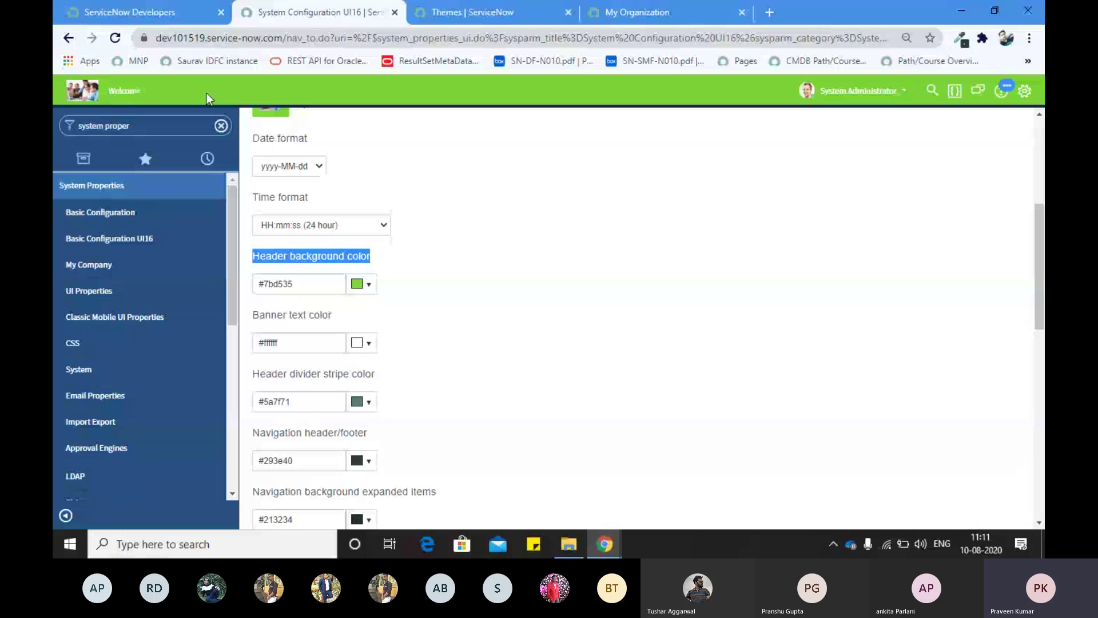
{"action": "left_click", "coordinate": [369, 345]}
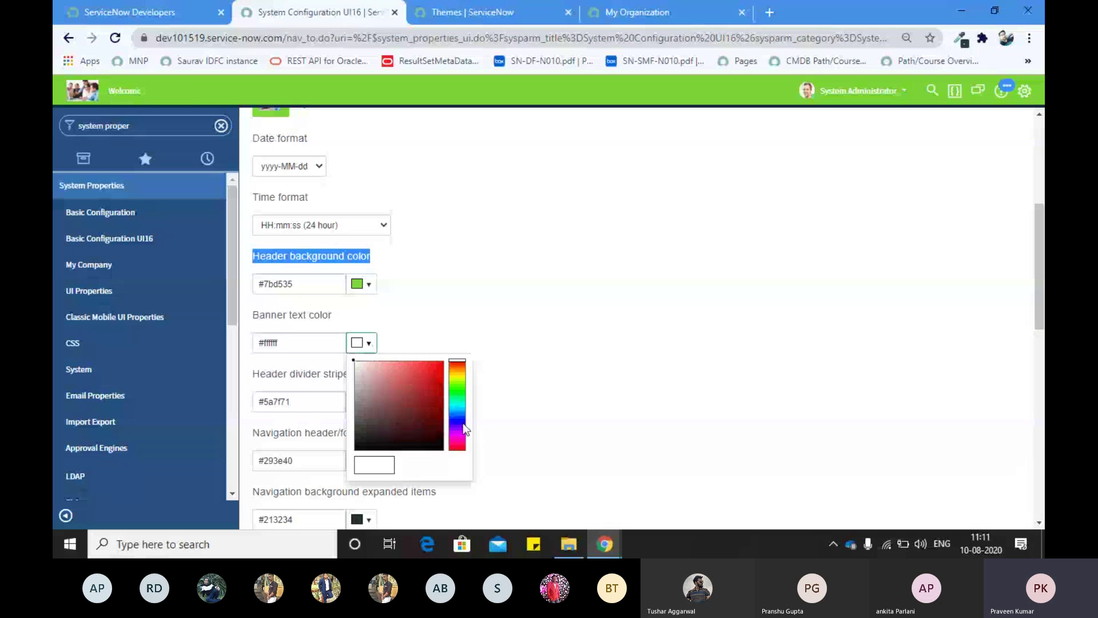
{"action": "left_click", "coordinate": [460, 441]}
{"action": "left_click", "coordinate": [458, 448]}
{"action": "left_click", "coordinate": [535, 322]}
{"action": "scroll", "coordinate": [438, 314], "scroll_direction": "down", "scroll_amount": 3}
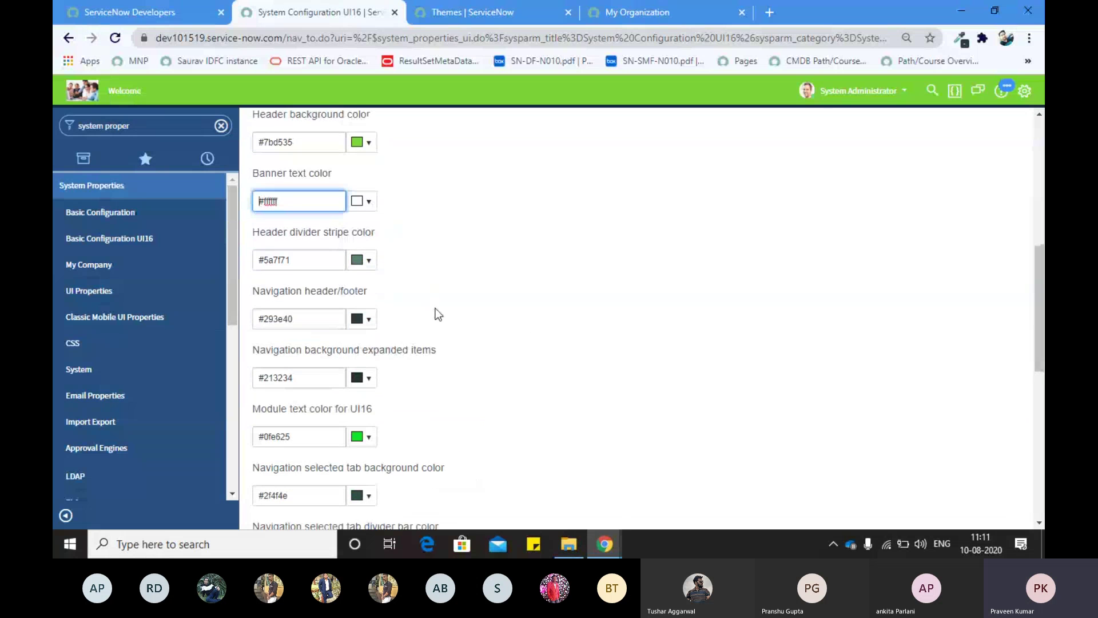
{"action": "scroll", "coordinate": [355, 183], "scroll_direction": "up", "scroll_amount": 1}
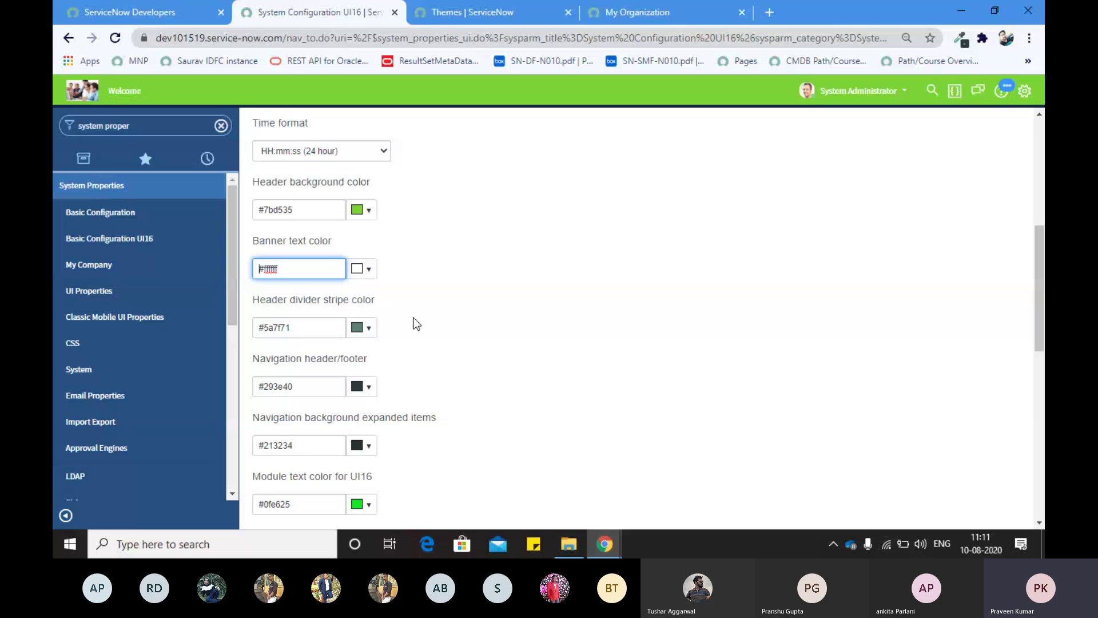
{"action": "scroll", "coordinate": [414, 323], "scroll_direction": "down", "scroll_amount": 7}
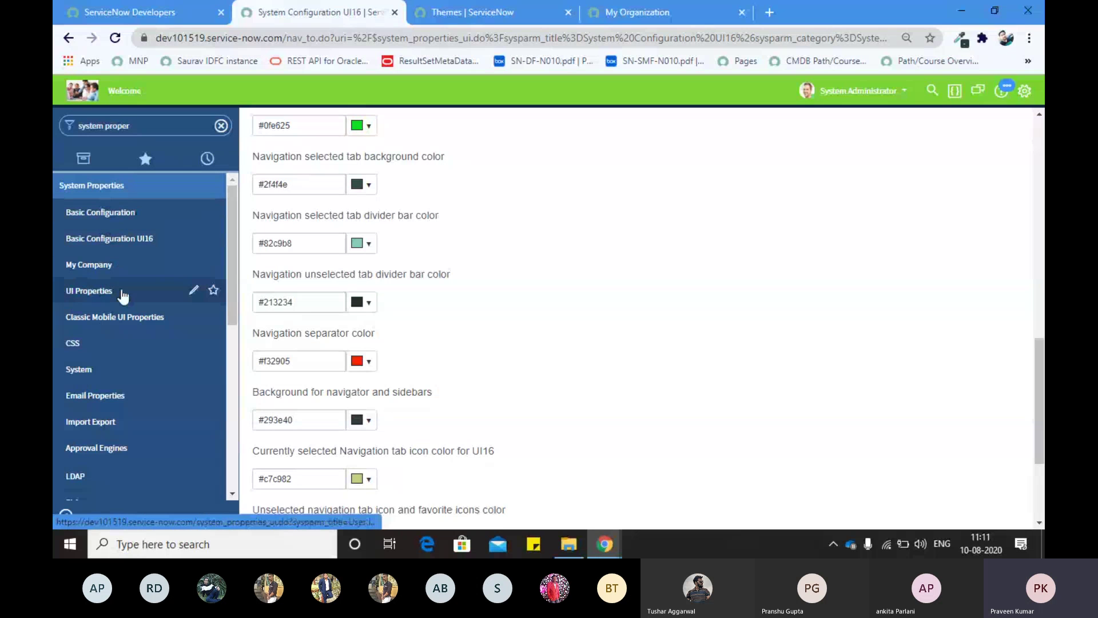
{"action": "scroll", "coordinate": [338, 190], "scroll_direction": "up", "scroll_amount": 2}
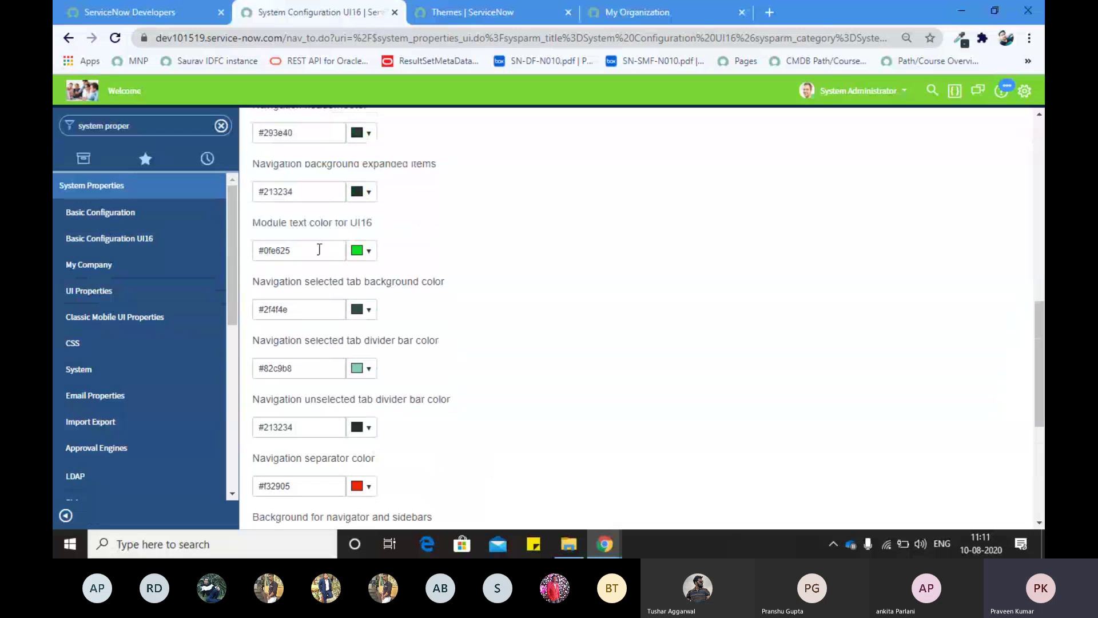
{"action": "scroll", "coordinate": [319, 249], "scroll_direction": "up", "scroll_amount": 1}
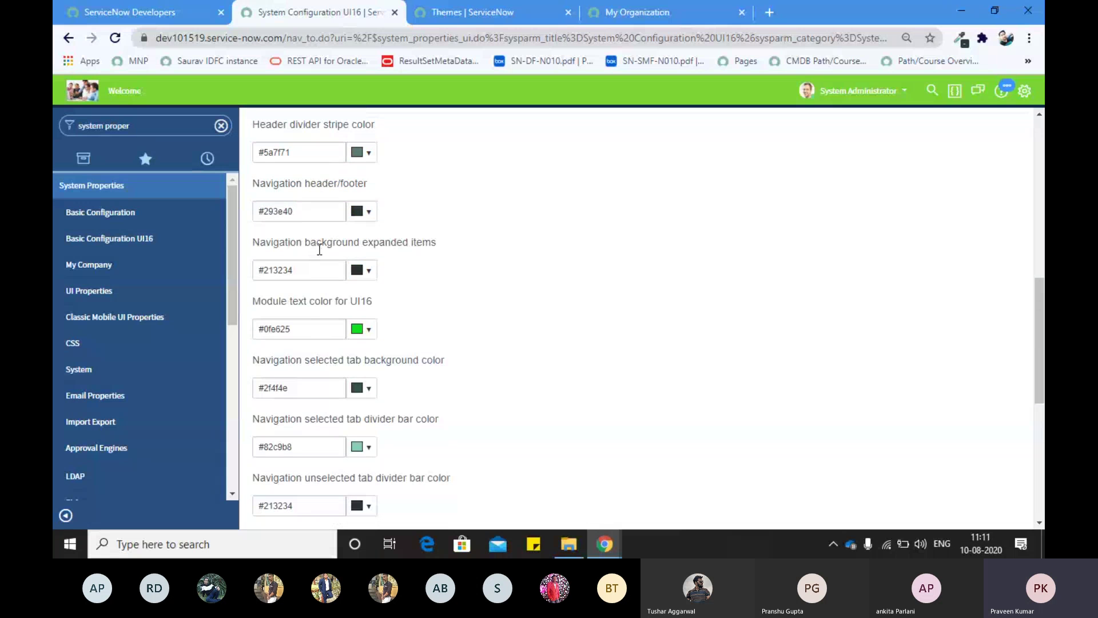
{"action": "scroll", "coordinate": [292, 296], "scroll_direction": "down", "scroll_amount": 1}
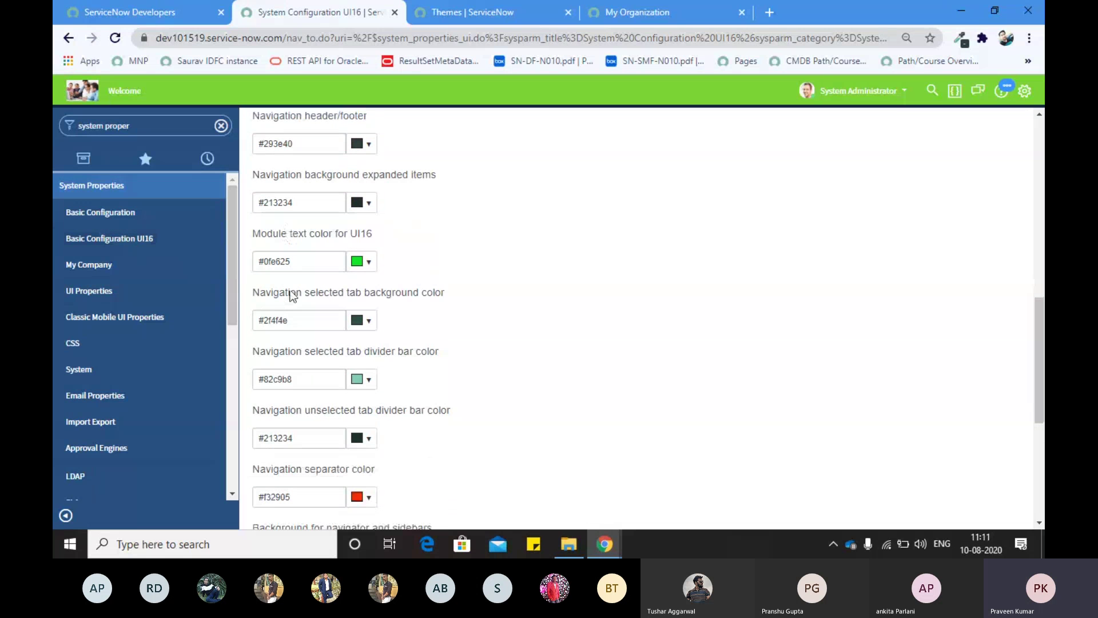
{"action": "scroll", "coordinate": [311, 279], "scroll_direction": "down", "scroll_amount": 5}
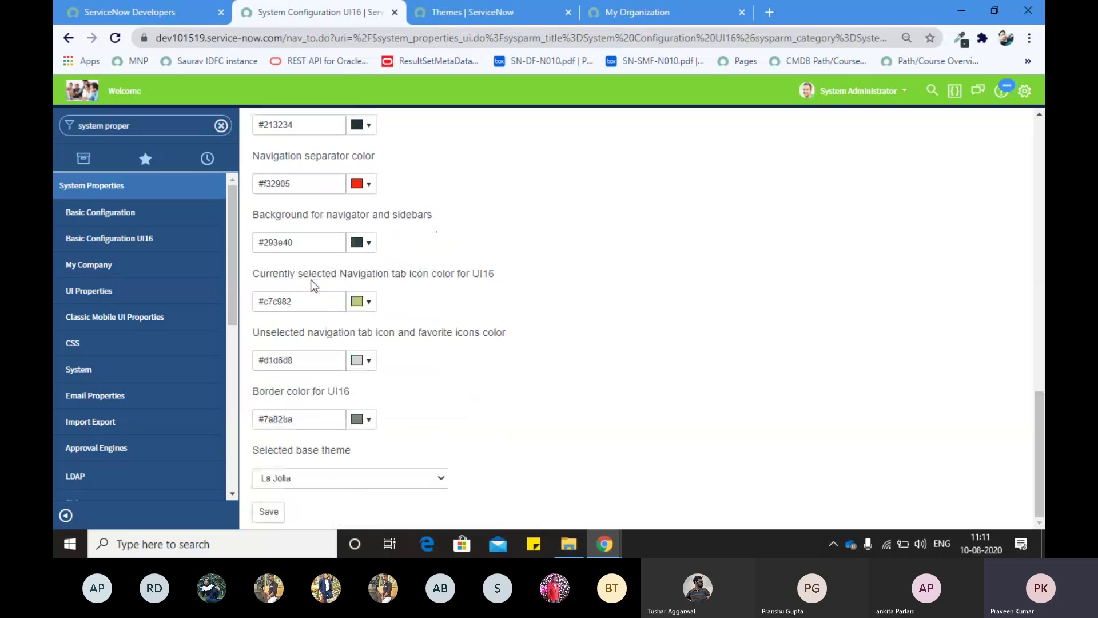
{"action": "scroll", "coordinate": [314, 284], "scroll_direction": "up", "scroll_amount": 10}
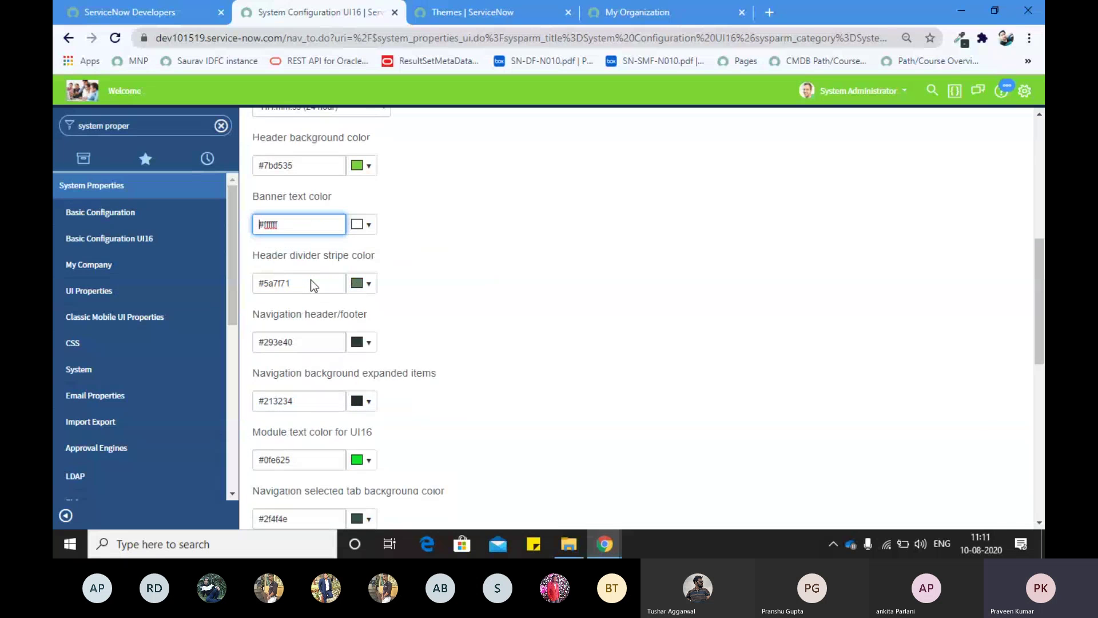
{"action": "scroll", "coordinate": [313, 284], "scroll_direction": "down", "scroll_amount": 5}
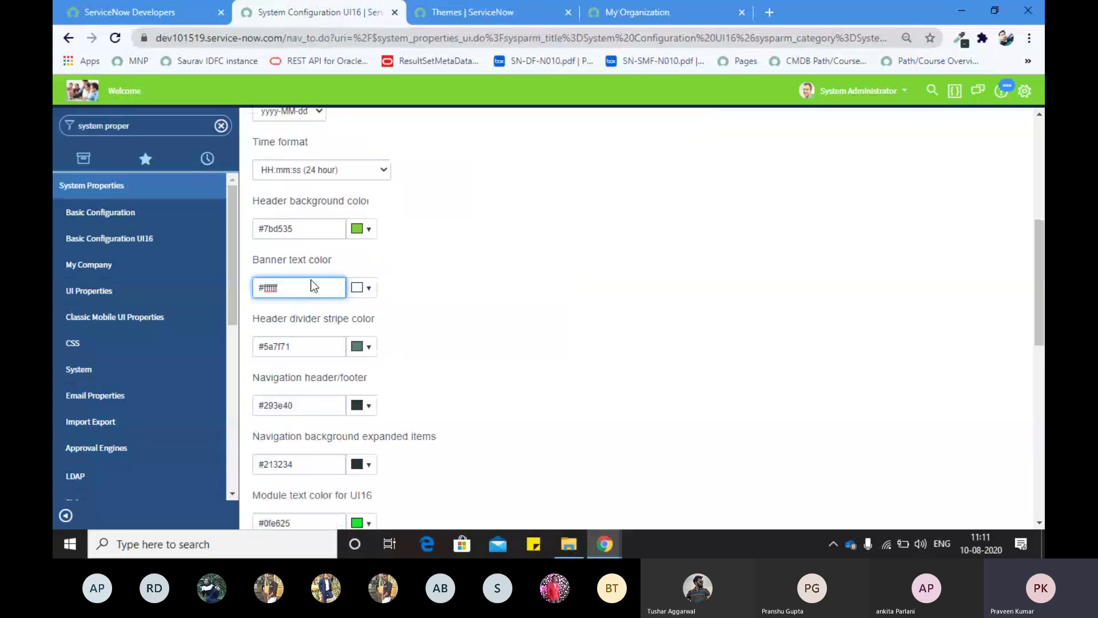
{"action": "scroll", "coordinate": [313, 284], "scroll_direction": "down", "scroll_amount": 5}
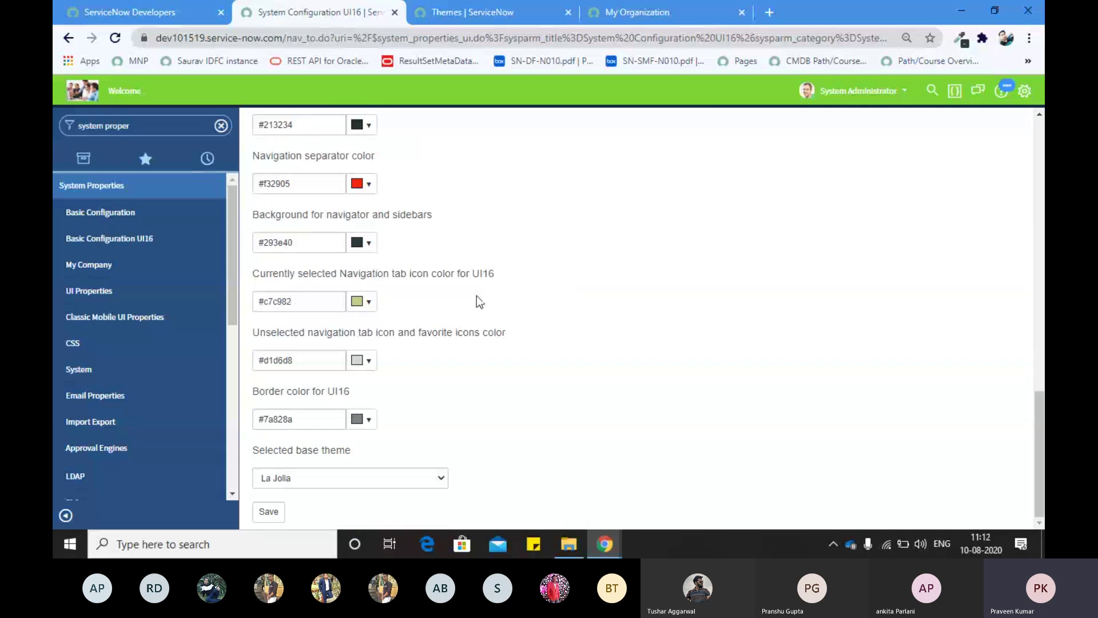
{"action": "scroll", "coordinate": [476, 296], "scroll_direction": "up", "scroll_amount": 3}
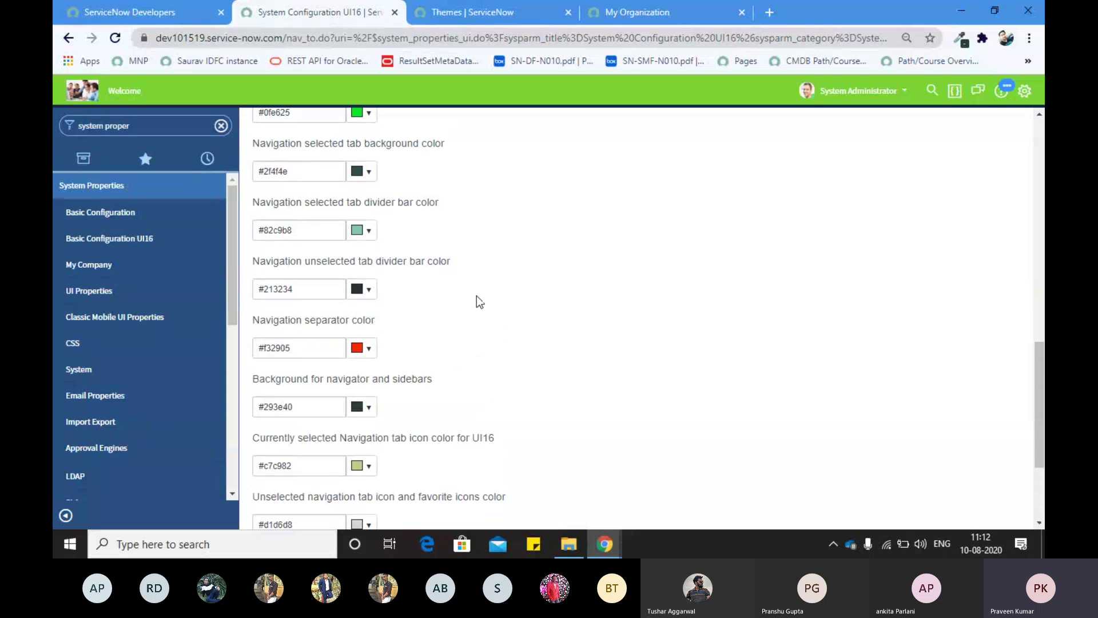
{"action": "scroll", "coordinate": [476, 296], "scroll_direction": "up", "scroll_amount": 1}
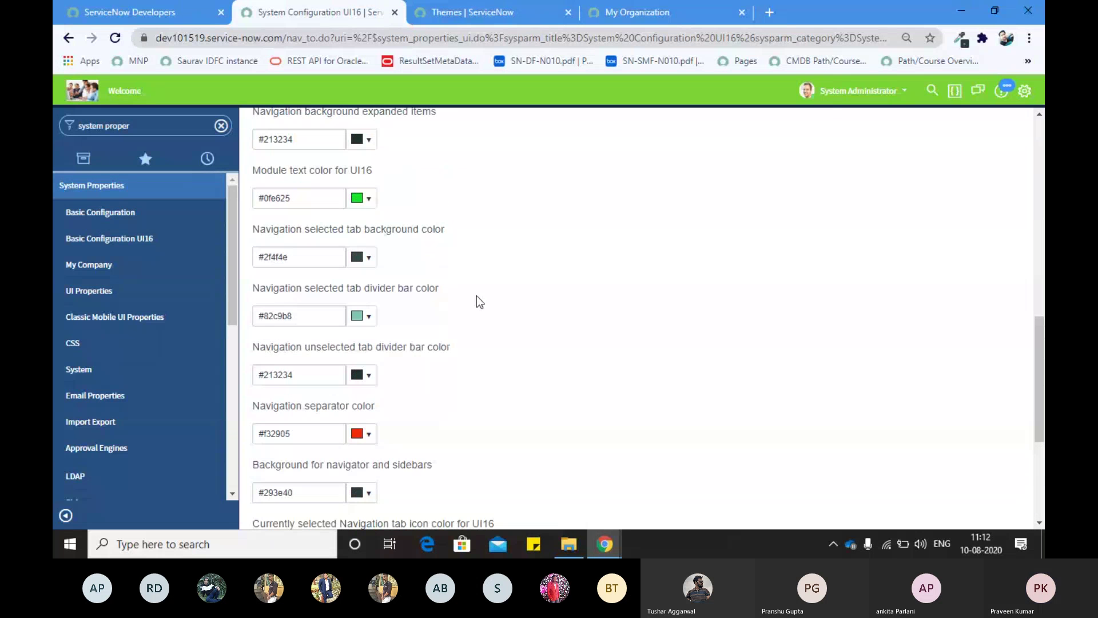
{"action": "scroll", "coordinate": [476, 296], "scroll_direction": "up", "scroll_amount": 1}
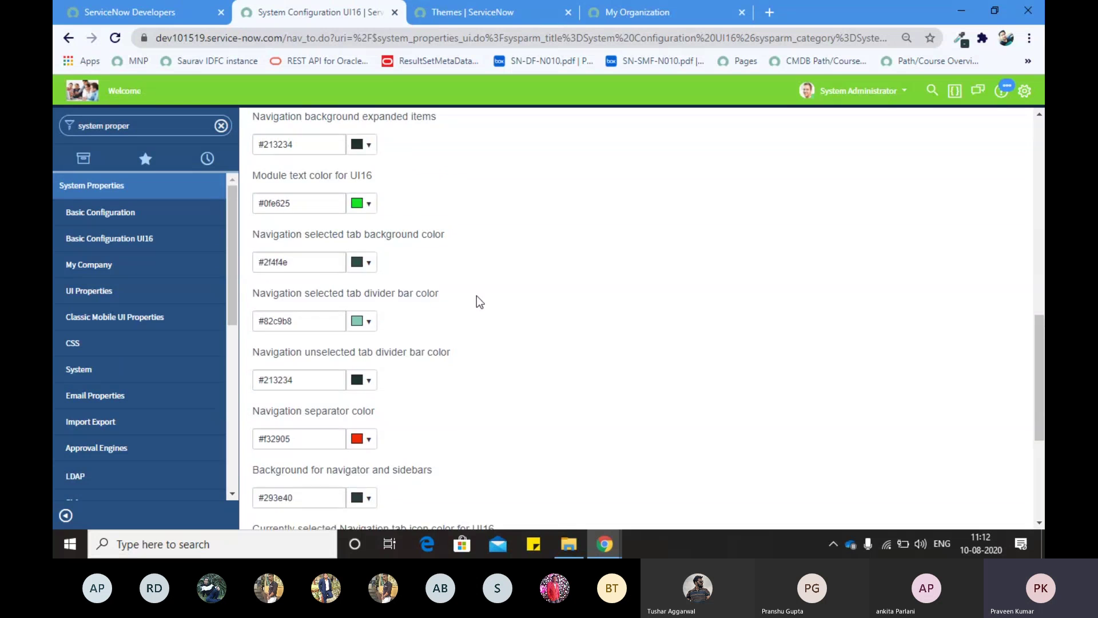
{"action": "scroll", "coordinate": [476, 296], "scroll_direction": "up", "scroll_amount": 1}
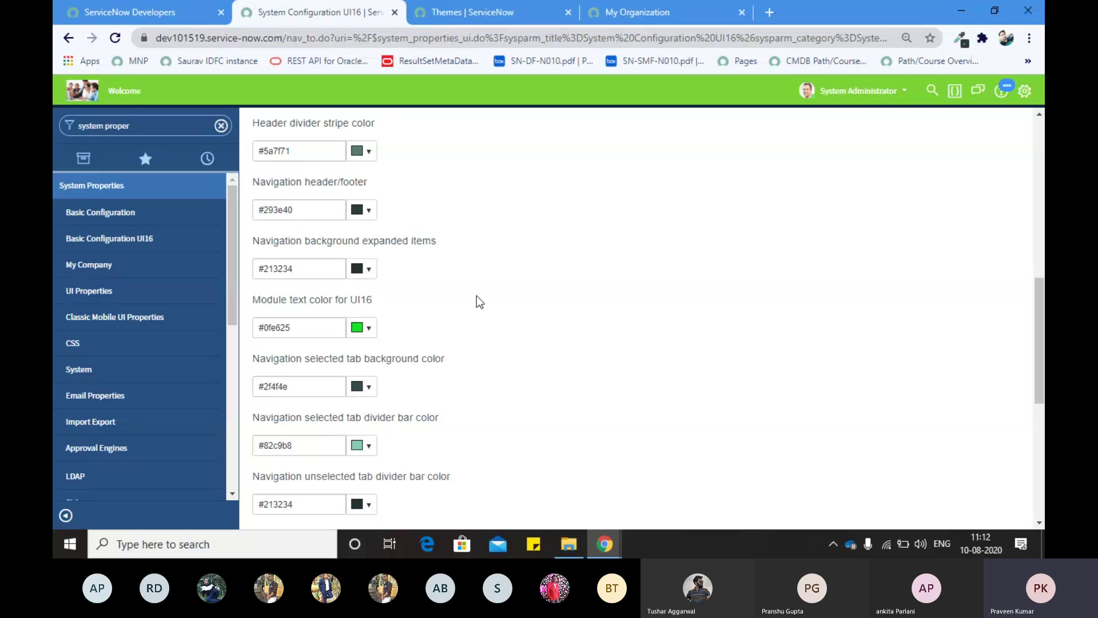
{"action": "scroll", "coordinate": [310, 211], "scroll_direction": "up", "scroll_amount": 2}
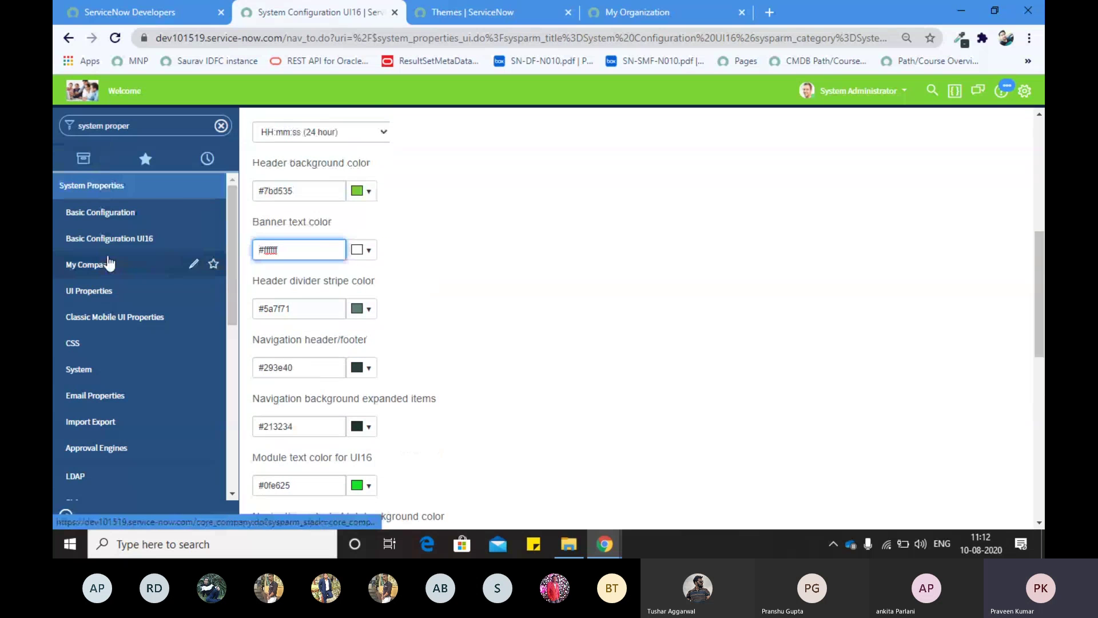
Step: Set the Navigation background expanded items colour to teal #0f7a86
{"action": "scroll", "coordinate": [317, 261], "scroll_direction": "down", "scroll_amount": 1}
{"action": "left_click", "coordinate": [362, 387]}
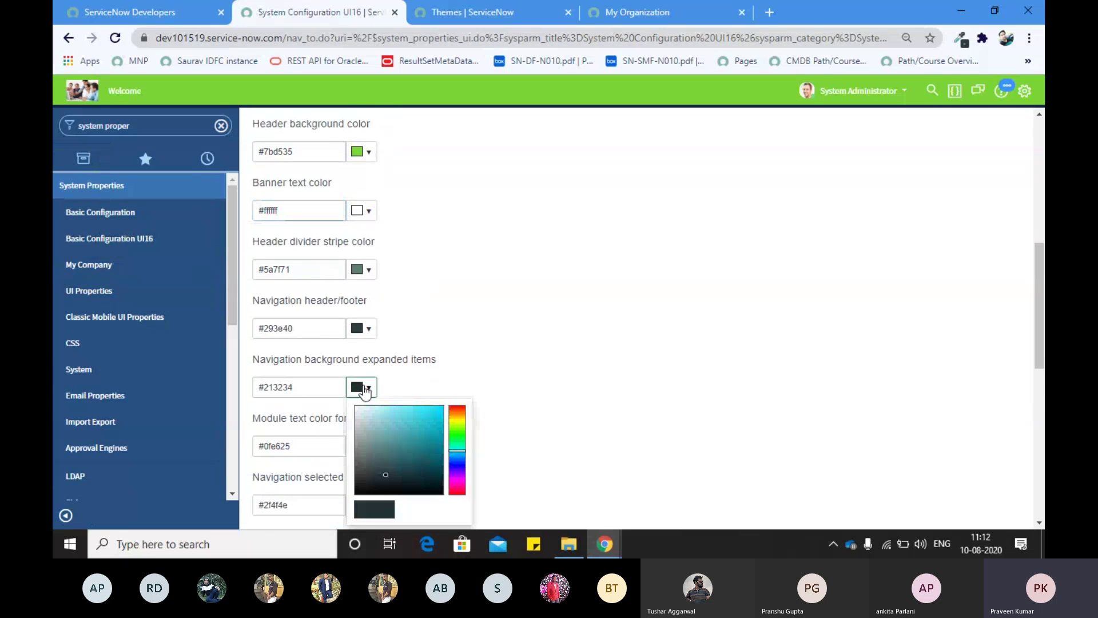
{"action": "left_click_drag", "start_coordinate": [424, 428], "coordinate": [441, 448]}
{"action": "left_click", "coordinate": [452, 337]}
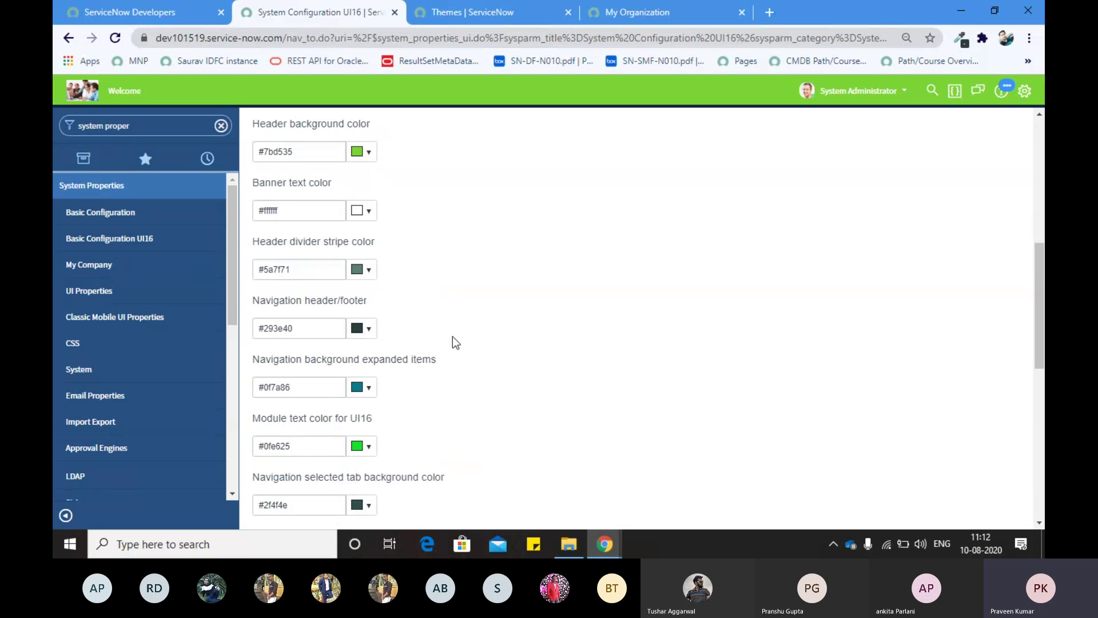
Step: Change the Module text color to blue and open the system settings
{"action": "scroll", "coordinate": [368, 316], "scroll_direction": "down", "scroll_amount": 3}
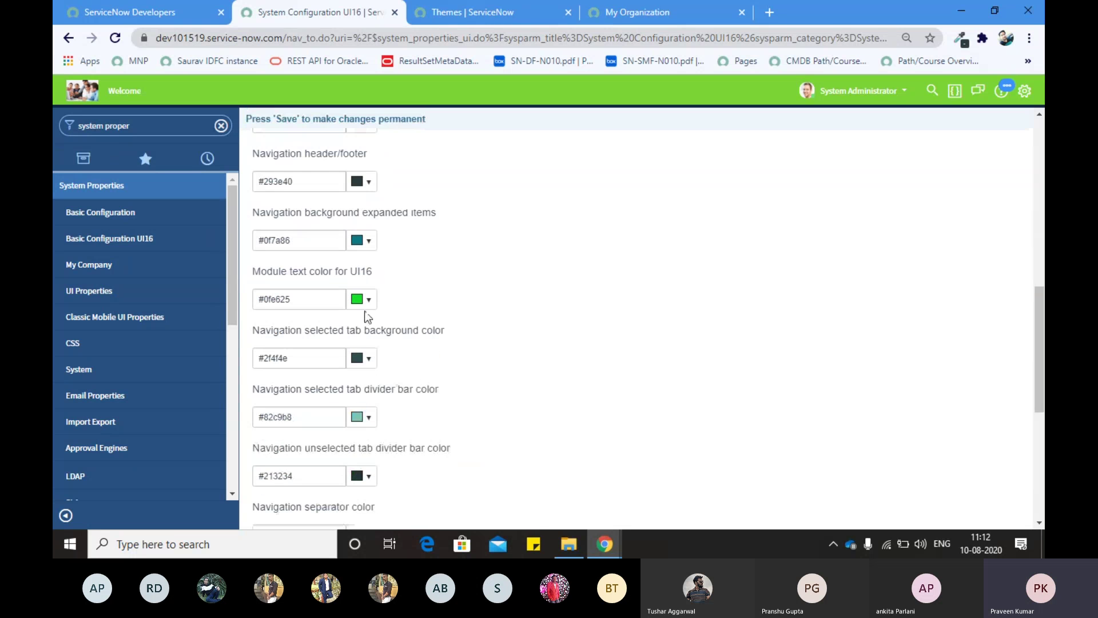
{"action": "left_click", "coordinate": [365, 299]}
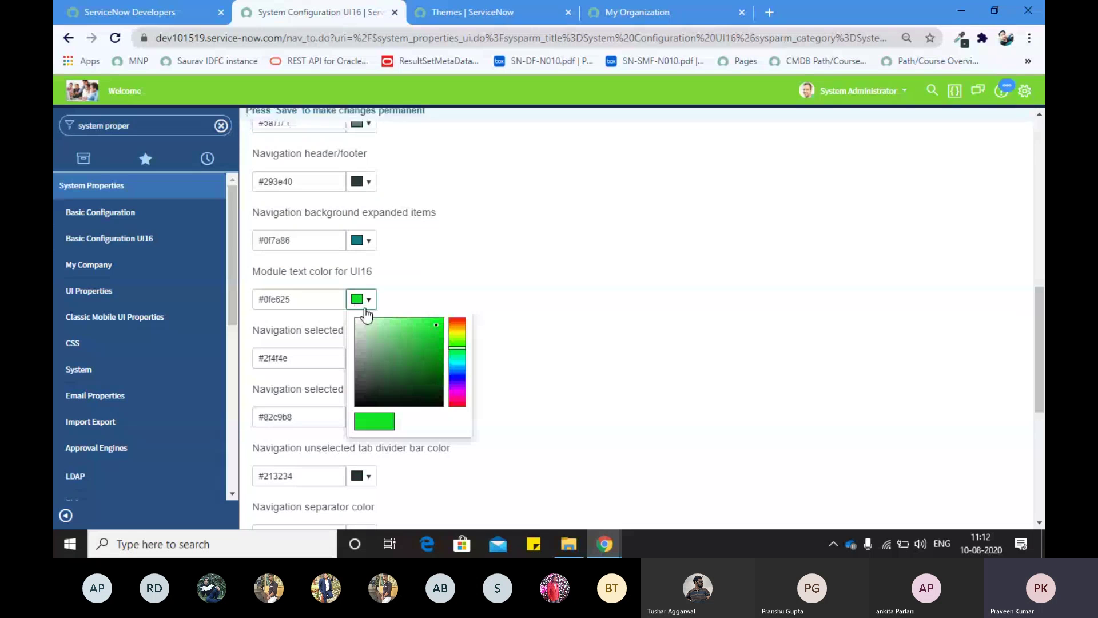
{"action": "left_click", "coordinate": [363, 369]}
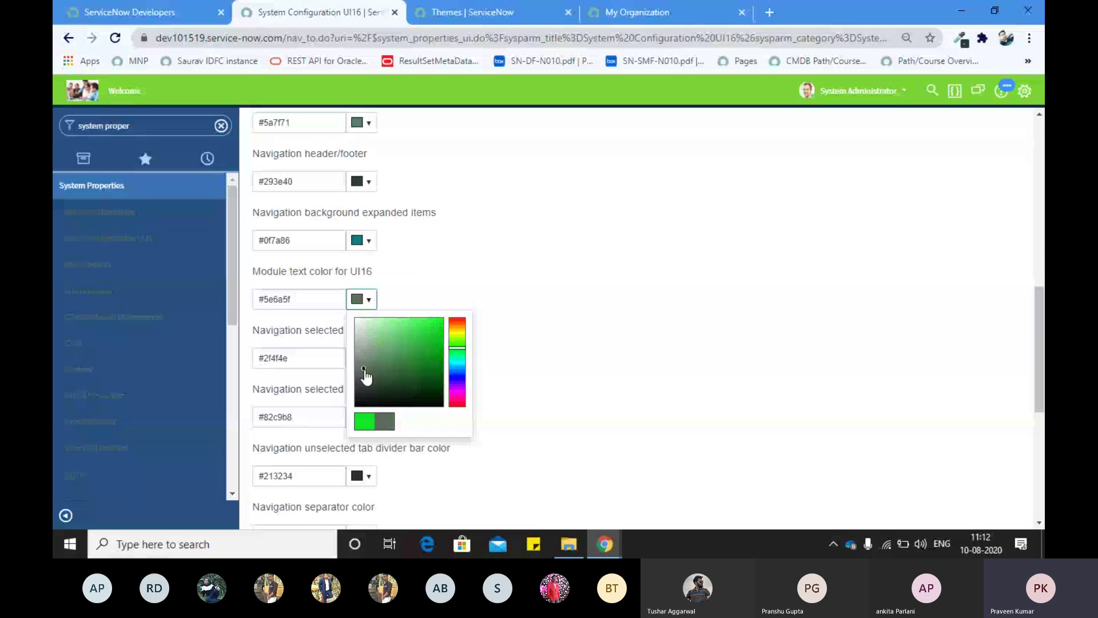
{"action": "left_click", "coordinate": [428, 366]}
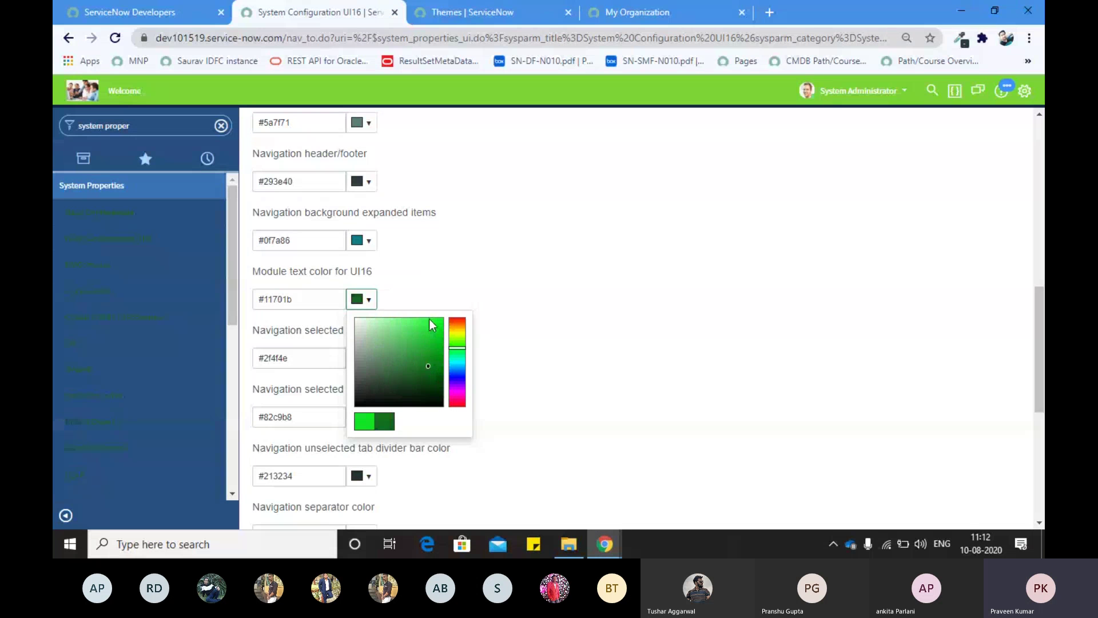
{"action": "left_click", "coordinate": [457, 372]}
{"action": "left_click", "coordinate": [382, 322]}
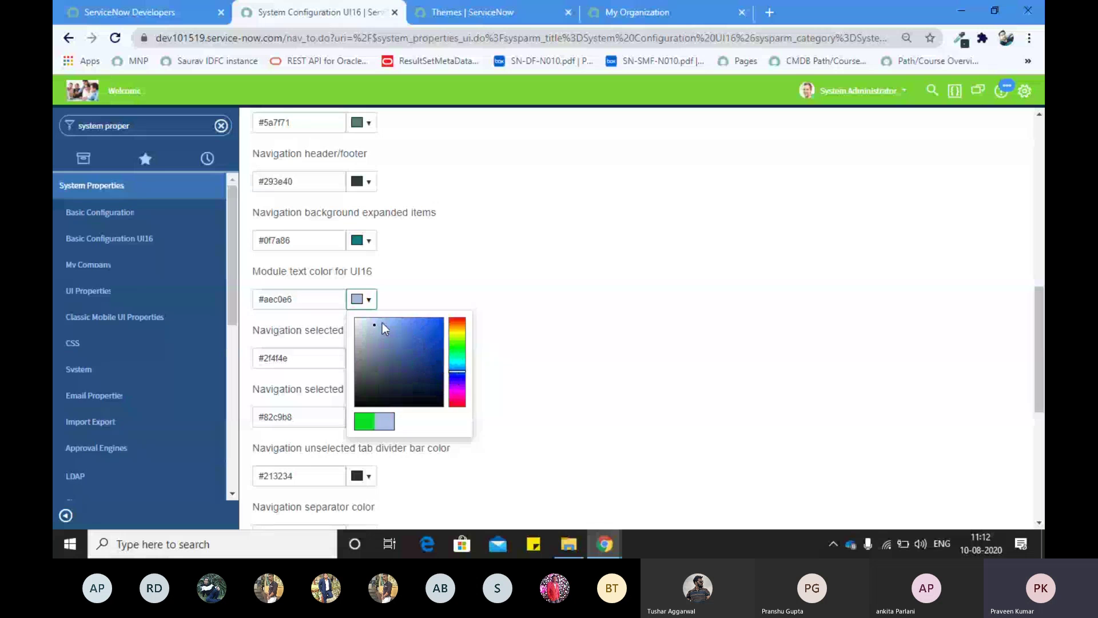
{"action": "left_click", "coordinate": [424, 322]}
{"action": "left_click", "coordinate": [515, 258]}
{"action": "scroll", "coordinate": [522, 254], "scroll_direction": "up", "scroll_amount": 10}
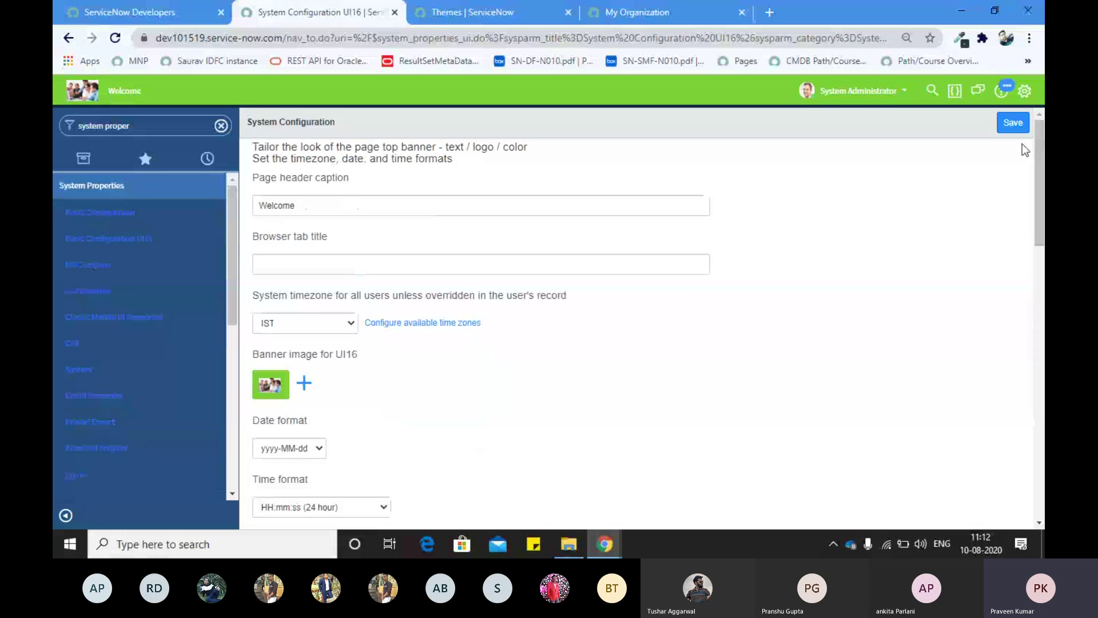
{"action": "left_click", "coordinate": [1025, 90]}
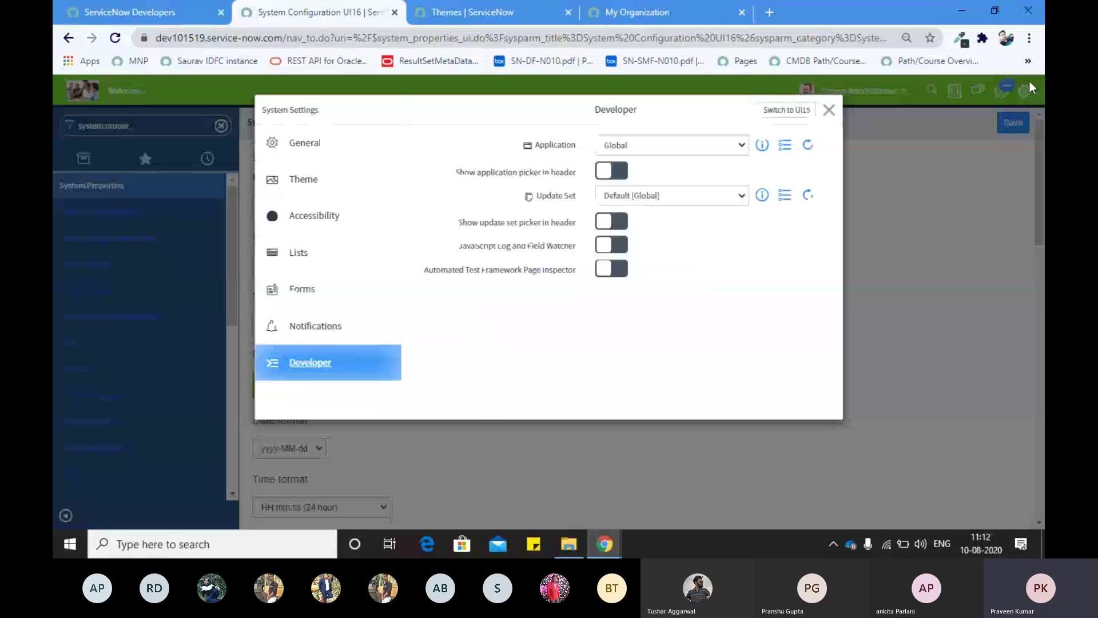
Step: Browse the UI themes with Blues as current, then close System Settings again
{"action": "left_click", "coordinate": [370, 178]}
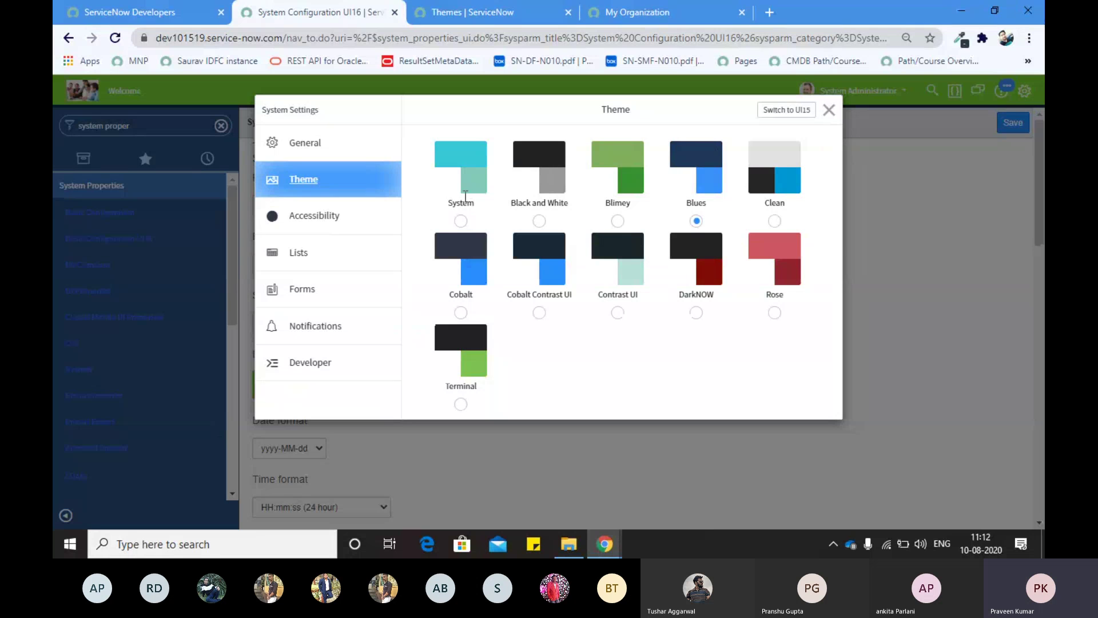
{"action": "left_click", "coordinate": [830, 109]}
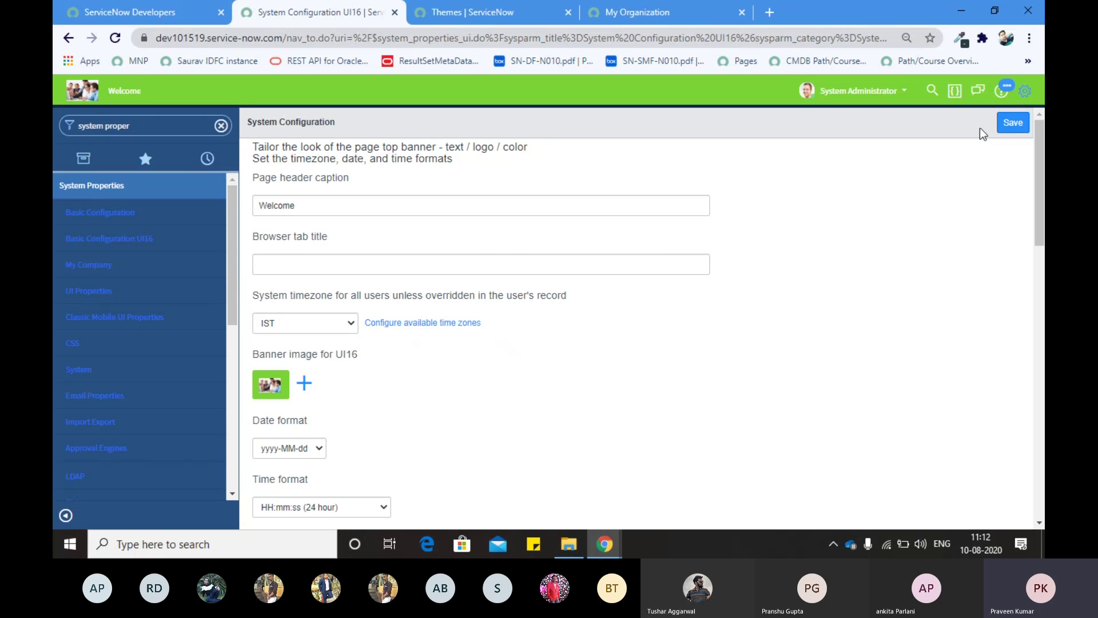
{"action": "left_click", "coordinate": [1023, 91]}
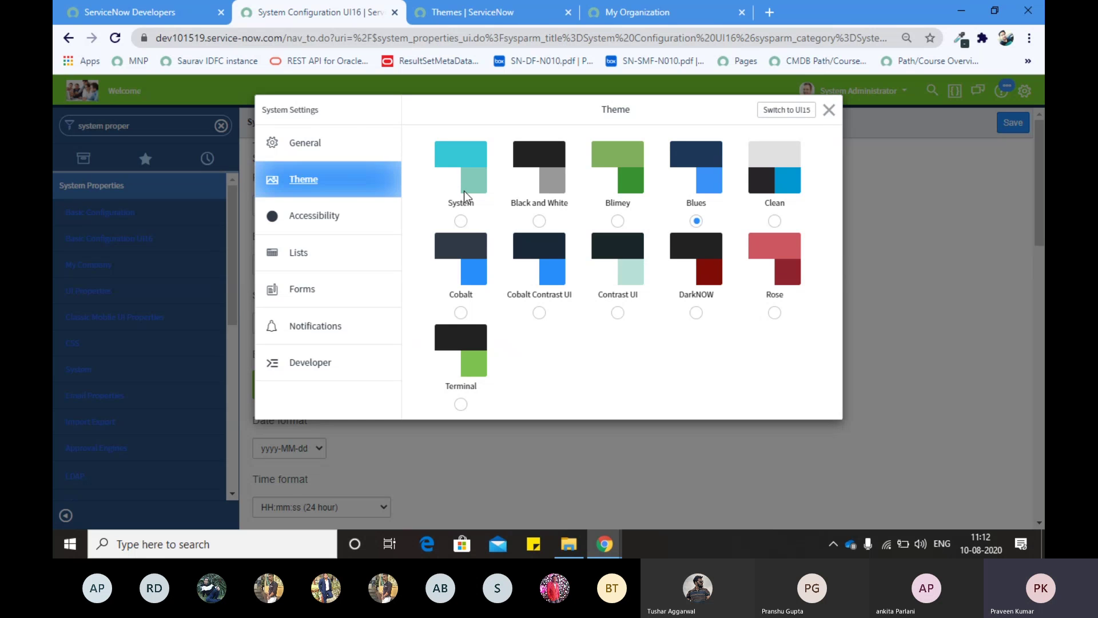
{"action": "left_click", "coordinate": [831, 112]}
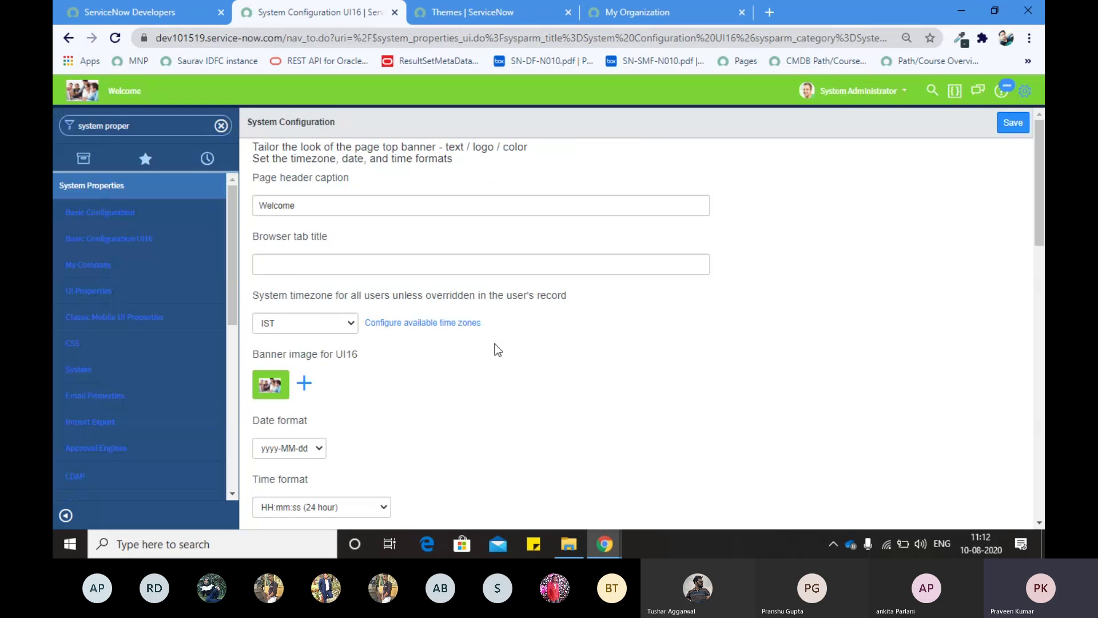
{"action": "scroll", "coordinate": [495, 344], "scroll_direction": "down", "scroll_amount": 15}
{"action": "scroll", "coordinate": [315, 296], "scroll_direction": "up", "scroll_amount": 2}
{"action": "scroll", "coordinate": [318, 297], "scroll_direction": "up", "scroll_amount": 15}
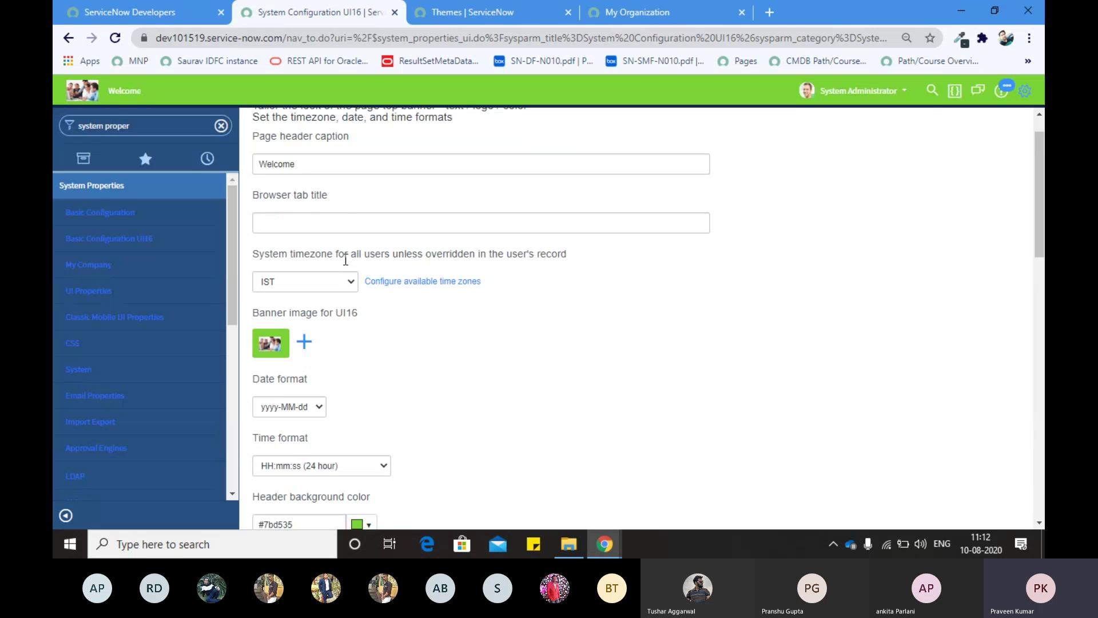
{"action": "scroll", "coordinate": [286, 258], "scroll_direction": "down", "scroll_amount": 15}
{"action": "scroll", "coordinate": [306, 332], "scroll_direction": "down", "scroll_amount": 2}
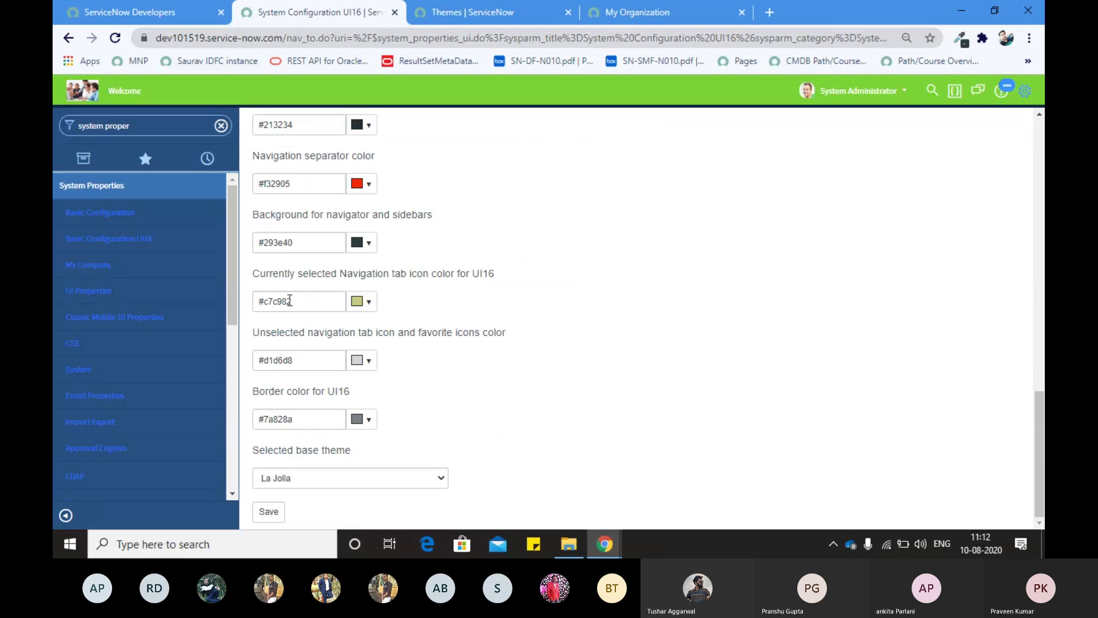
Step: Reload the page, filter the navigator to 'system properties' and open My Company in a new tab
{"action": "left_click", "coordinate": [115, 39]}
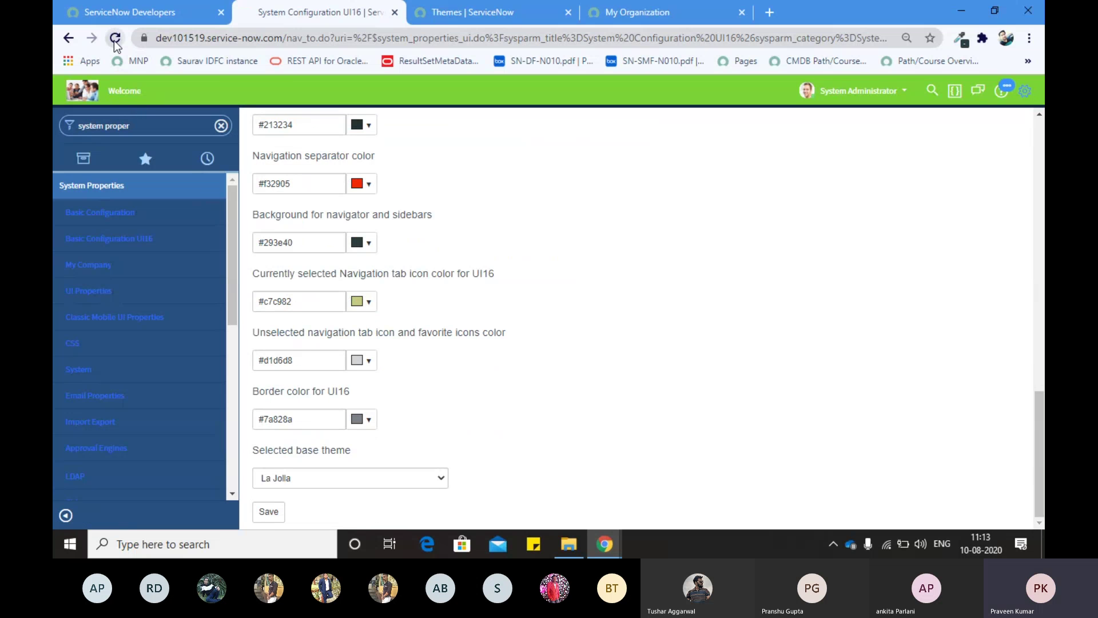
{"action": "left_click", "coordinate": [228, 41]}
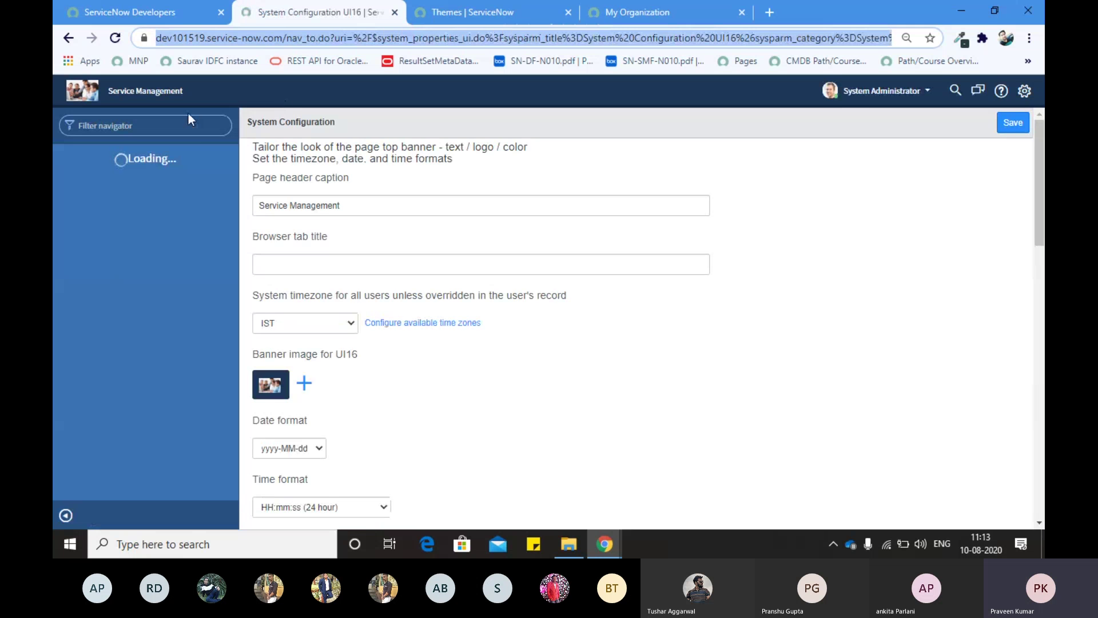
{"action": "left_click", "coordinate": [166, 127]}
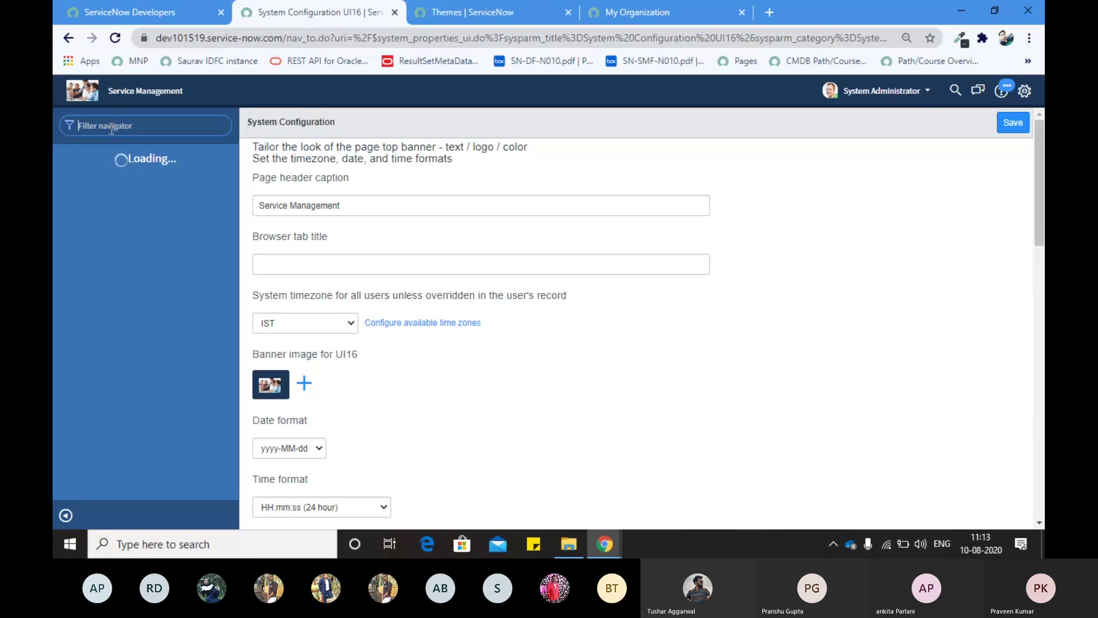
{"action": "type", "text": "system prope"}
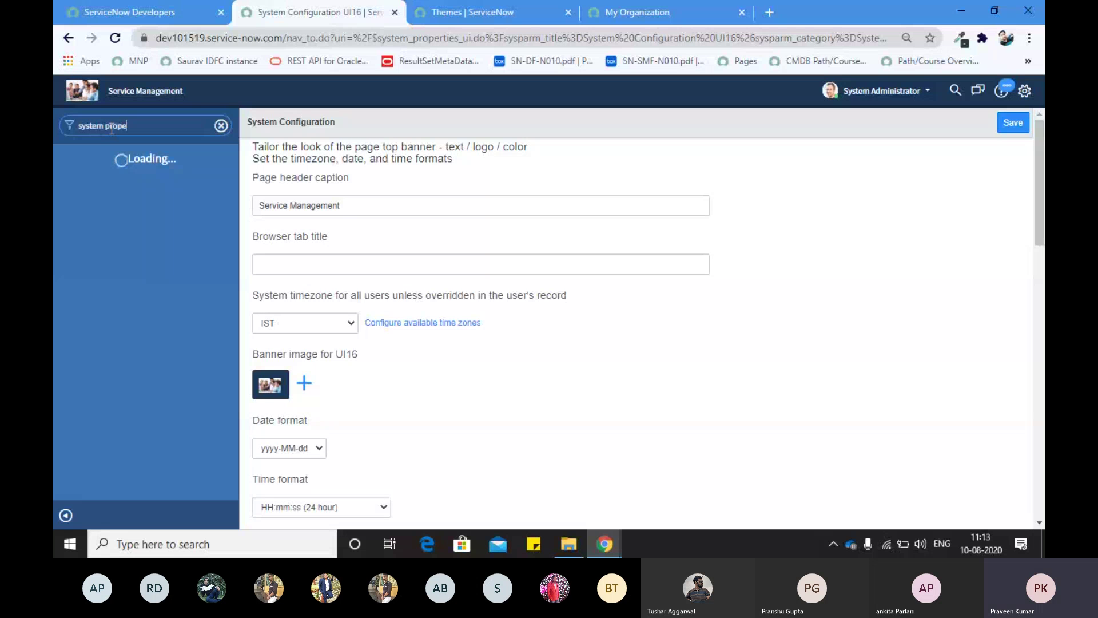
{"action": "type", "text": "rties"}
{"action": "middle_click", "coordinate": [103, 265]}
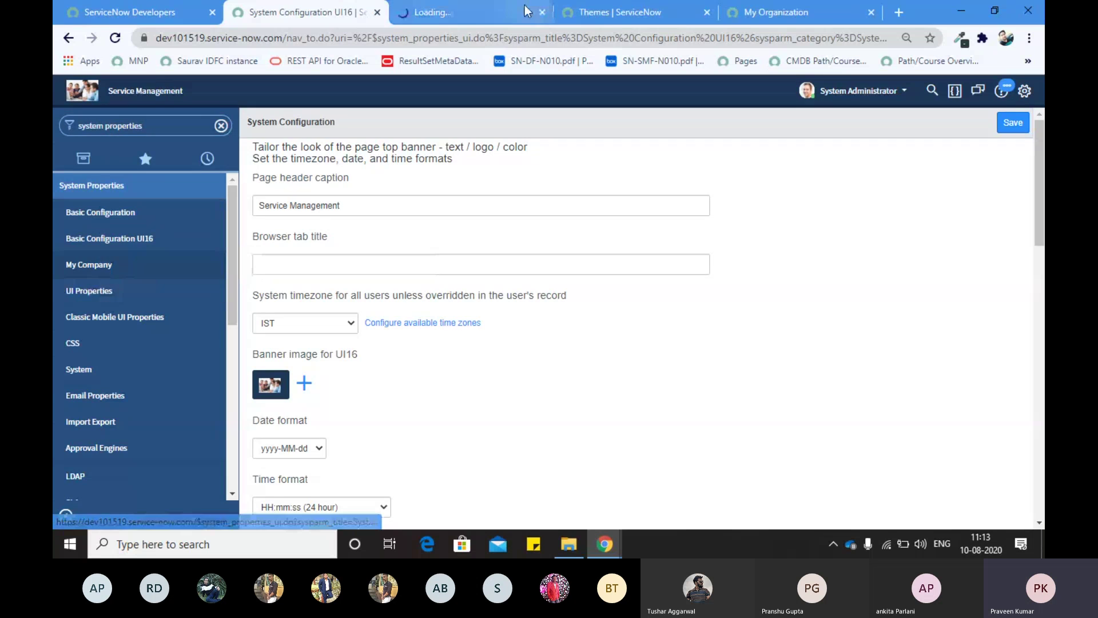
Step: Compare the System Configuration and Company tabs, selecting the 'Service Management' banner text
{"action": "left_click", "coordinate": [457, 10]}
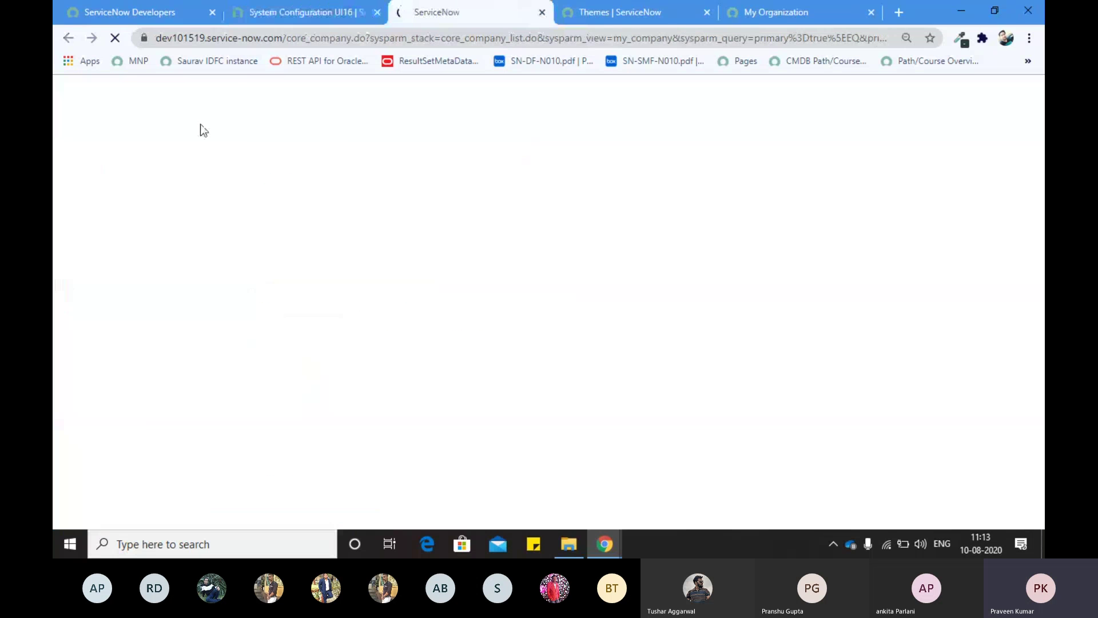
{"action": "left_click", "coordinate": [279, 12]}
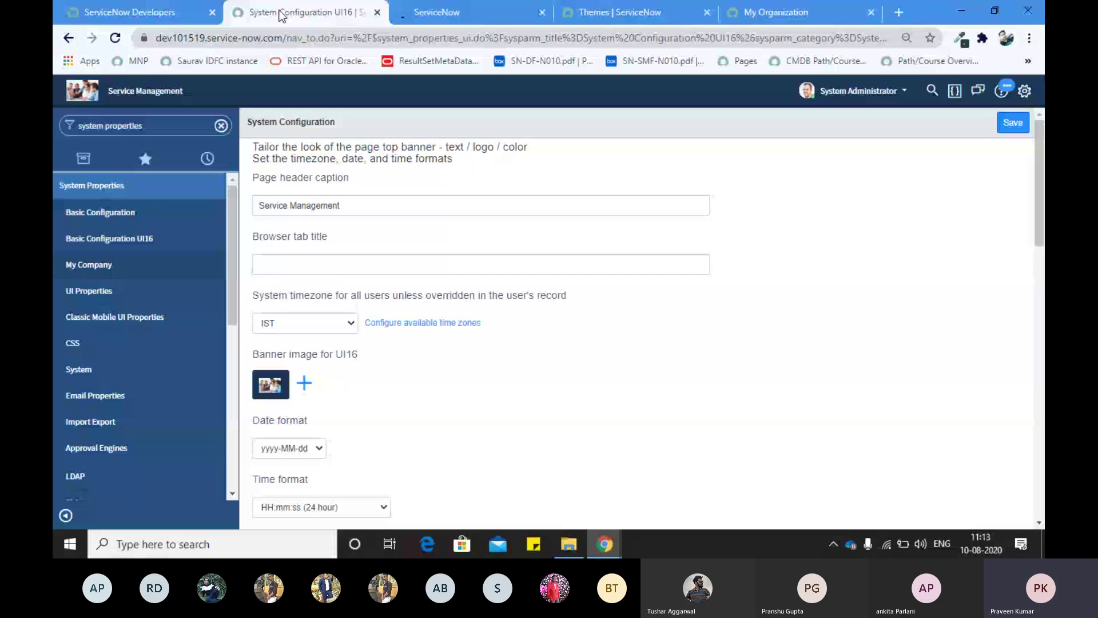
{"action": "left_click", "coordinate": [426, 8]}
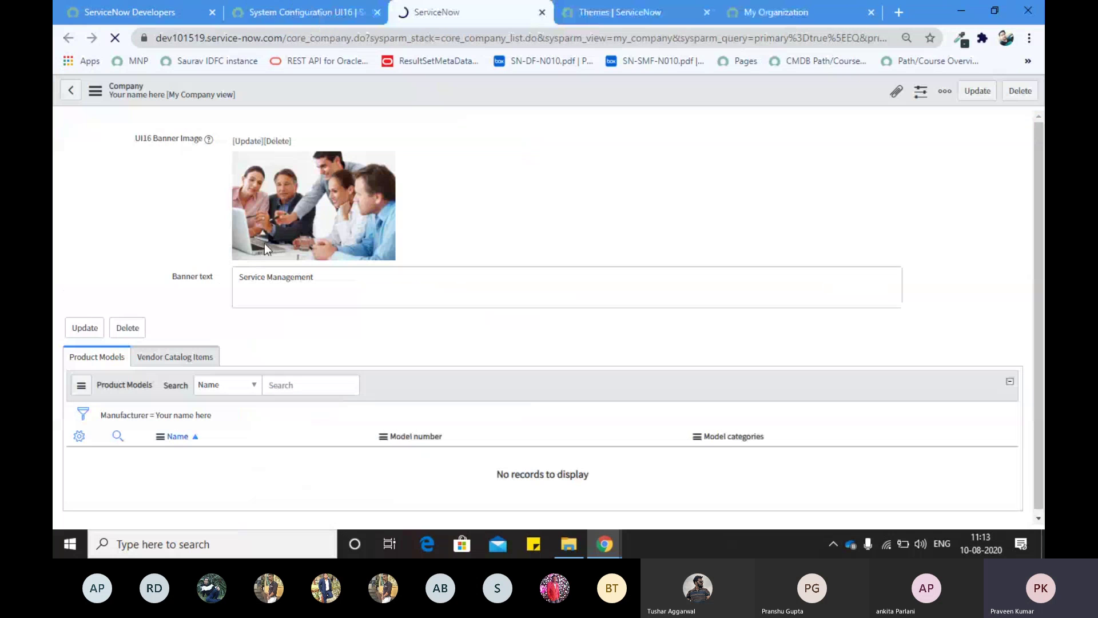
{"action": "left_click", "coordinate": [267, 16]}
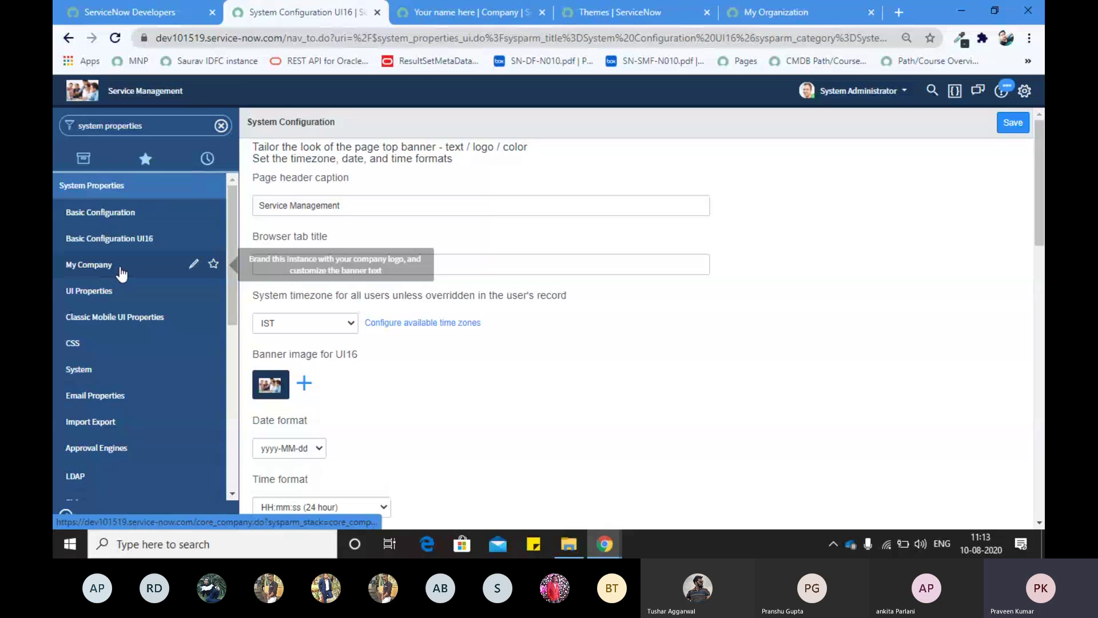
{"action": "left_click", "coordinate": [455, 14]}
{"action": "left_click_drag", "start_coordinate": [316, 278], "coordinate": [237, 278]}
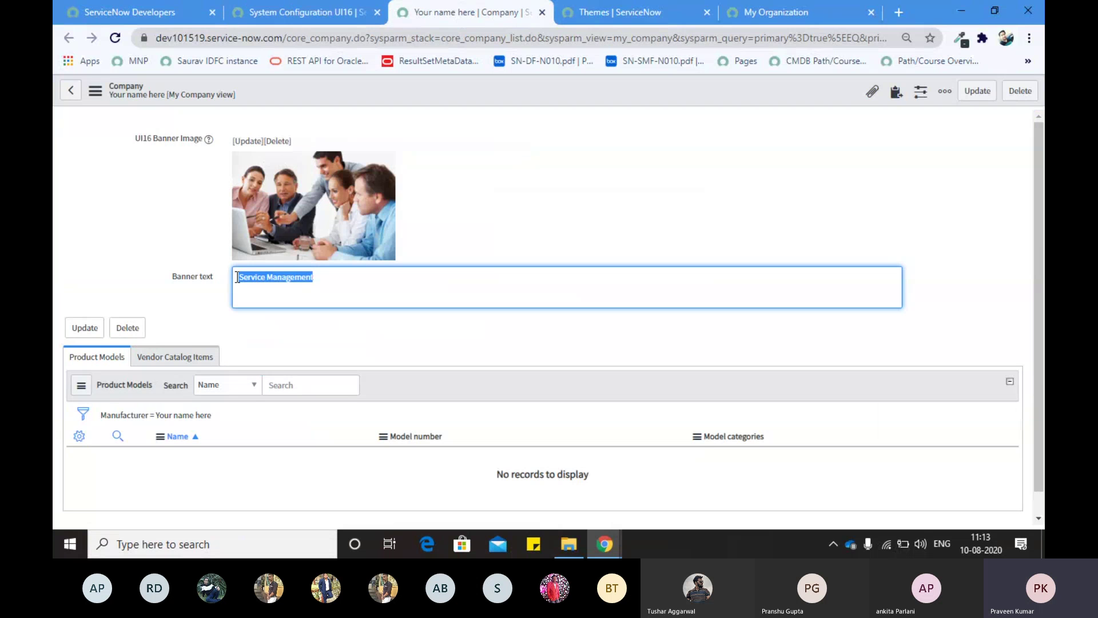
{"action": "left_click", "coordinate": [282, 9]}
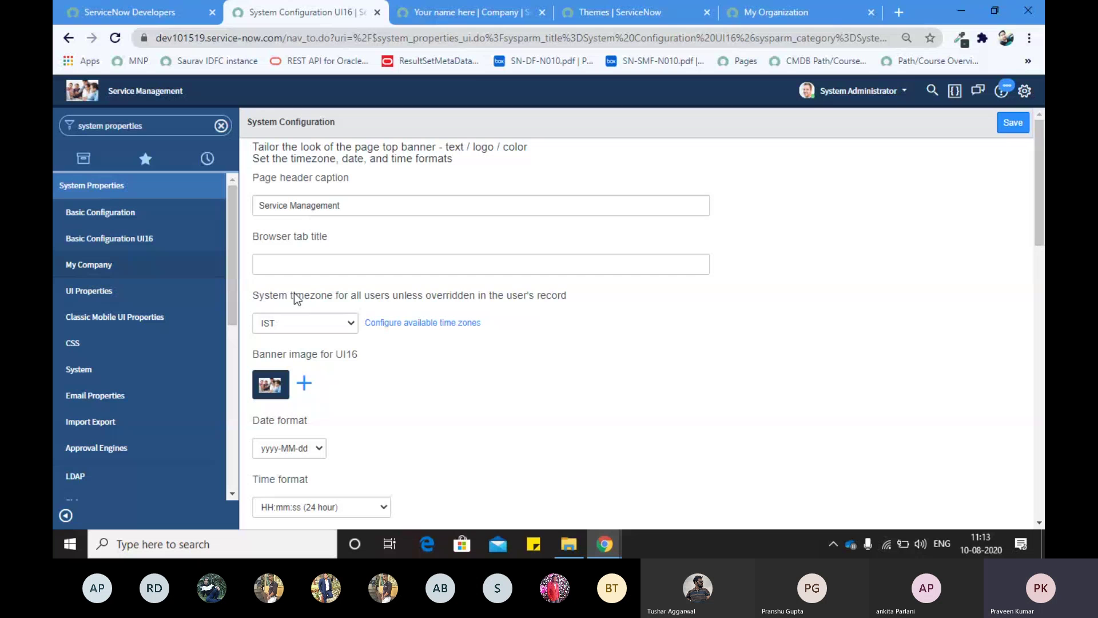
Step: Copy the Company's 'Service Management' banner text unchanged and return to System Configuration
{"action": "left_click", "coordinate": [455, 16]}
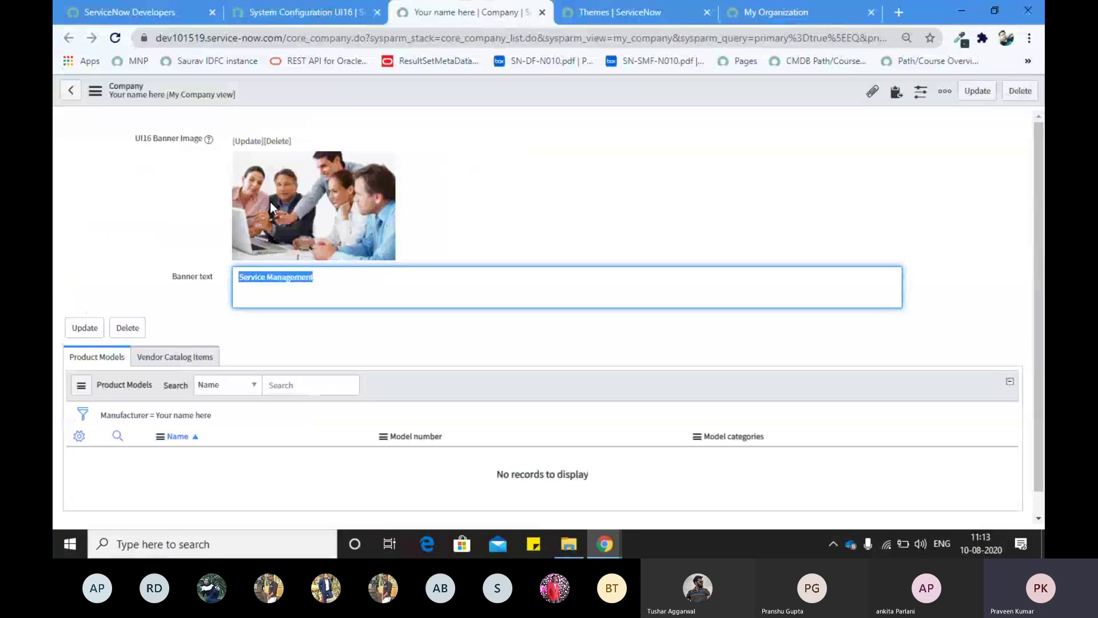
{"action": "left_click", "coordinate": [295, 12]}
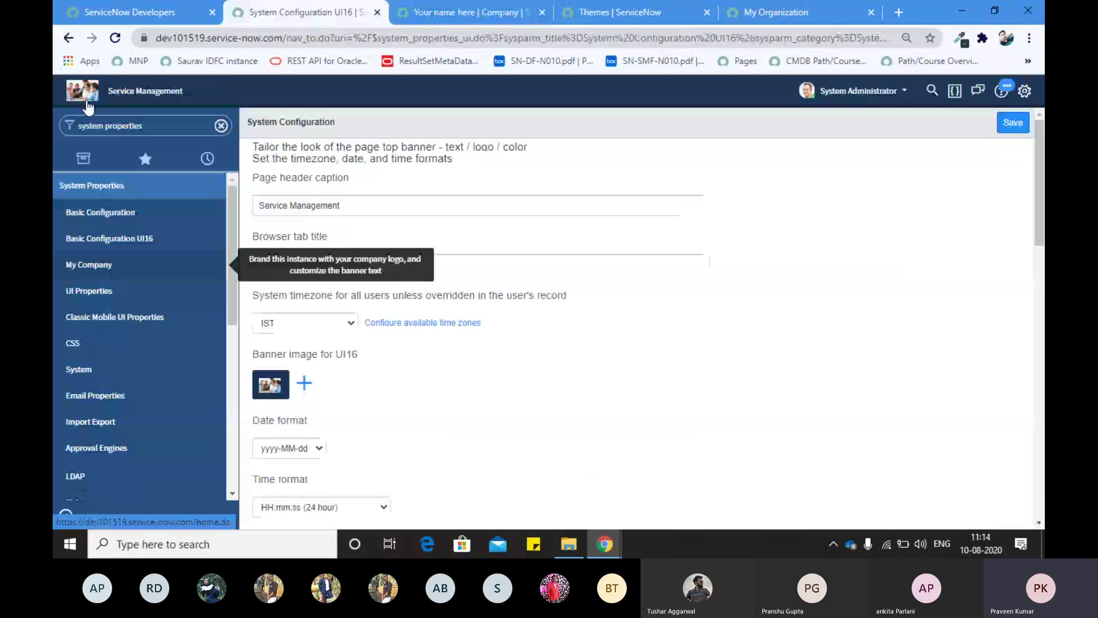
{"action": "left_click", "coordinate": [456, 13]}
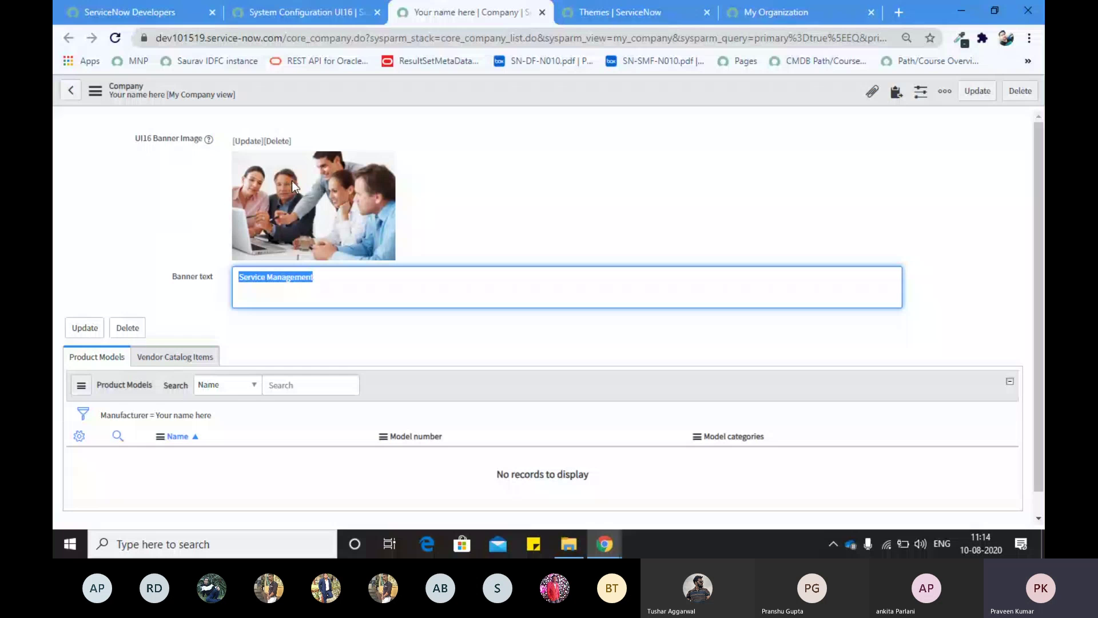
{"action": "left_click", "coordinate": [156, 173]}
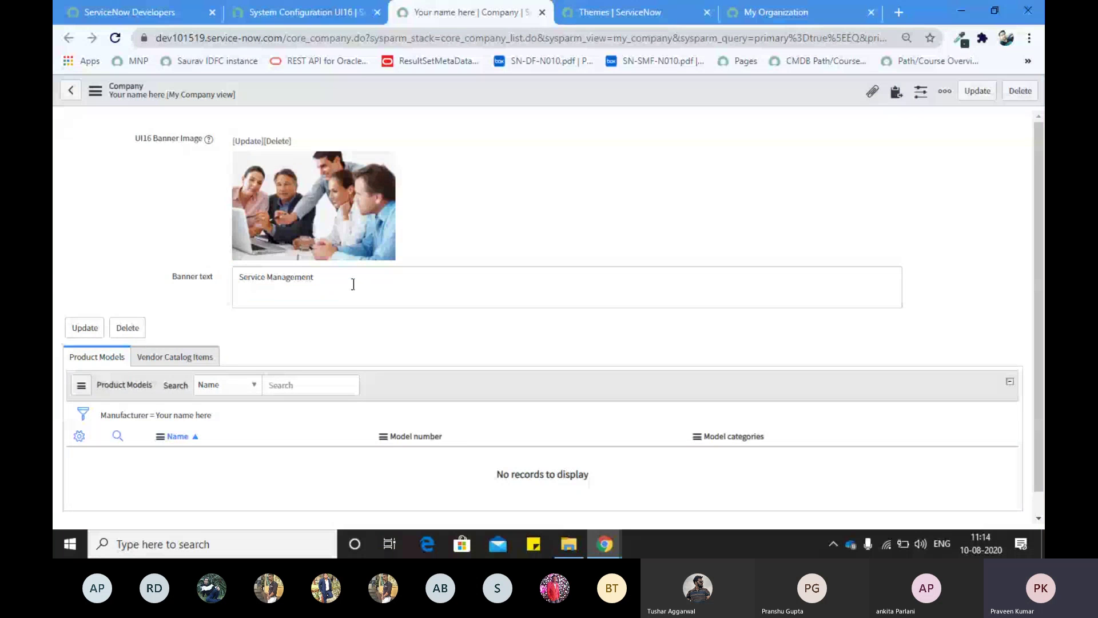
{"action": "triple_click", "coordinate": [338, 286]}
{"action": "left_click_drag", "start_coordinate": [338, 286], "coordinate": [249, 273]}
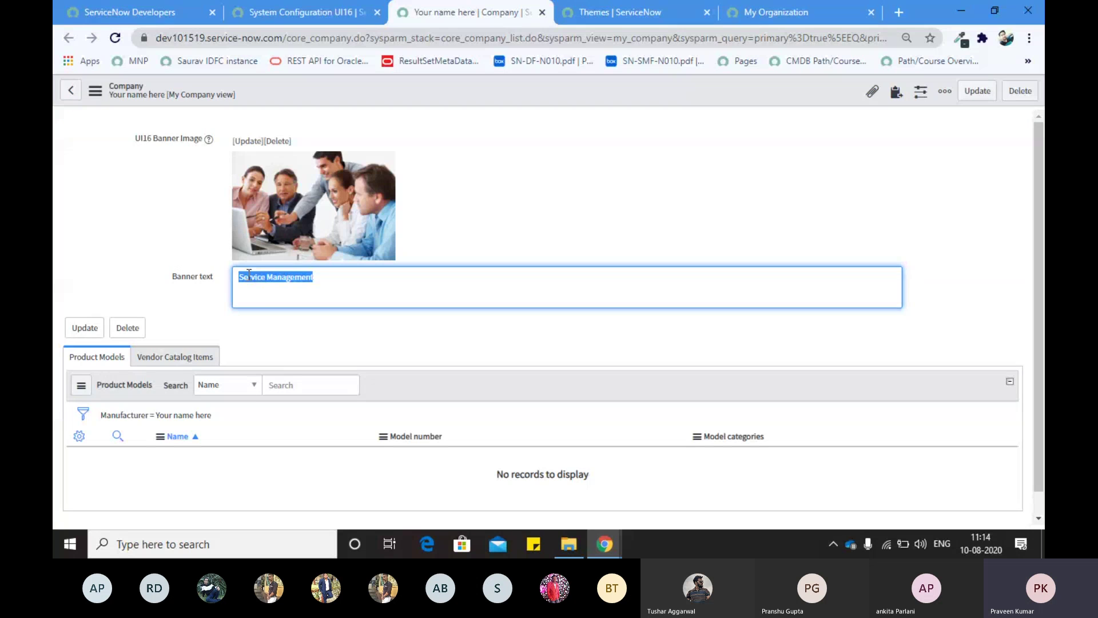
{"action": "left_click", "coordinate": [476, 186]}
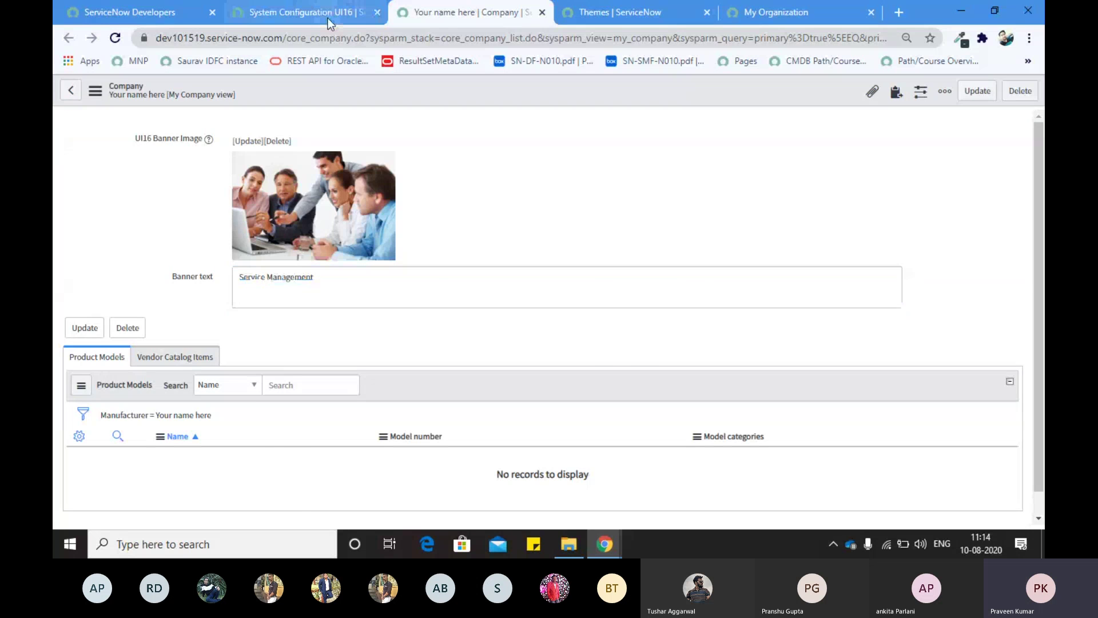
{"action": "left_click", "coordinate": [329, 20]}
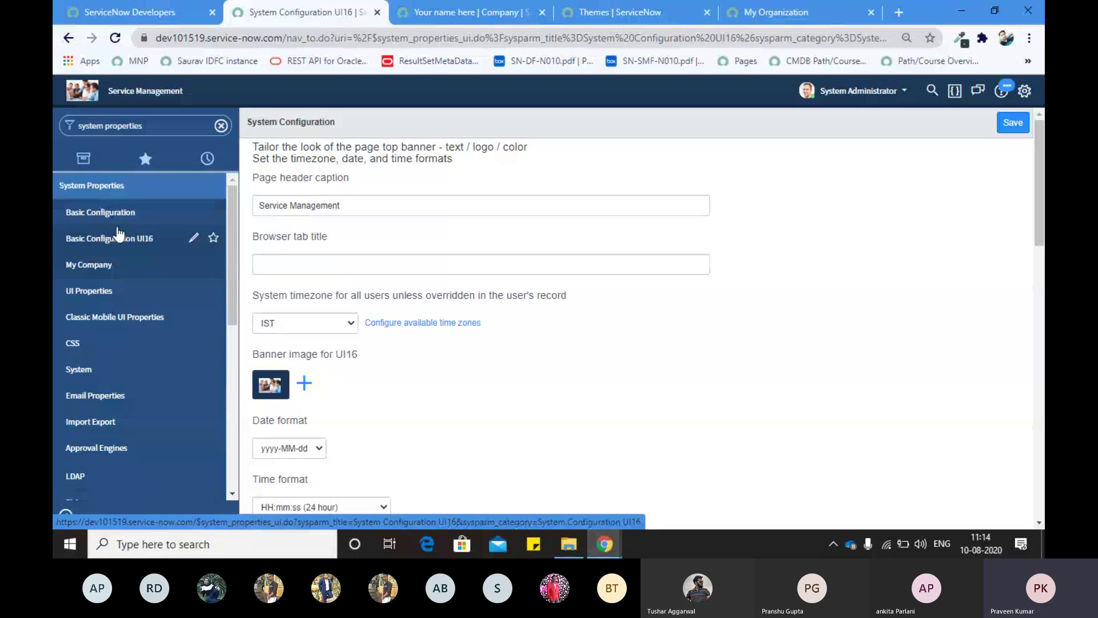
Step: Filter the navigator for 'theme' and open the System UI Themes list
{"action": "scroll", "coordinate": [138, 311], "scroll_direction": "down", "scroll_amount": 4}
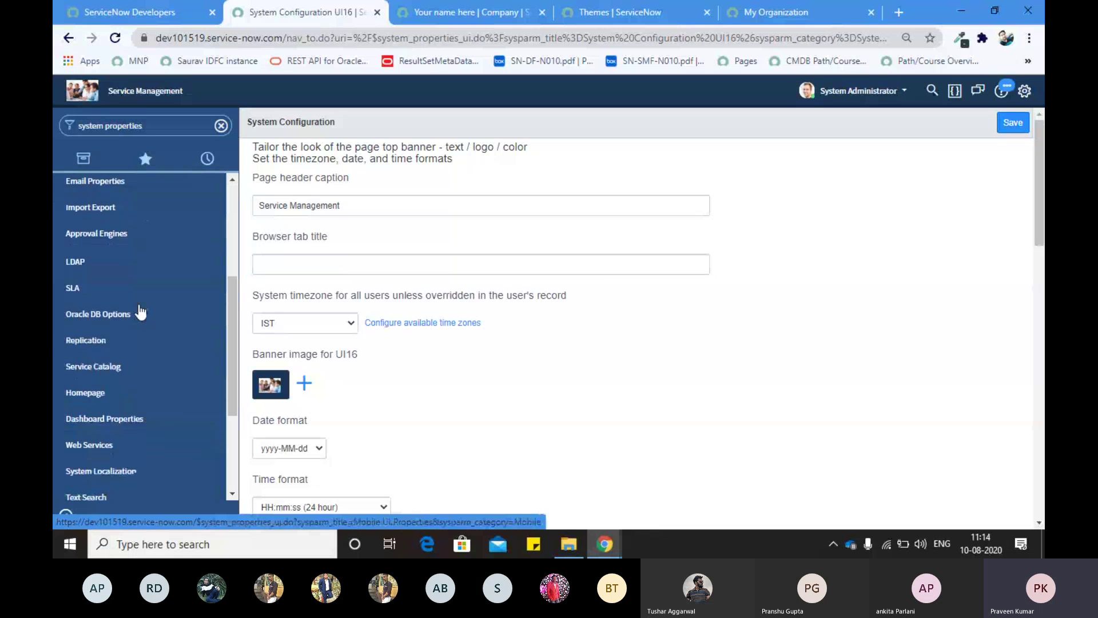
{"action": "scroll", "coordinate": [140, 311], "scroll_direction": "up", "scroll_amount": 4}
{"action": "scroll", "coordinate": [80, 343], "scroll_direction": "down", "scroll_amount": 8}
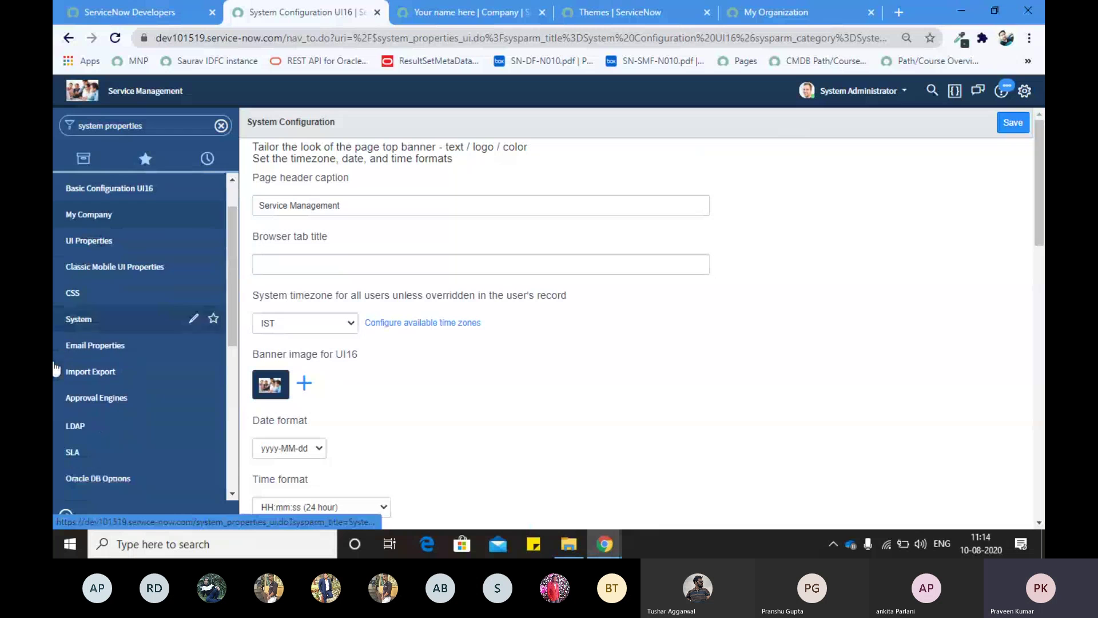
{"action": "scroll", "coordinate": [105, 295], "scroll_direction": "up", "scroll_amount": 8}
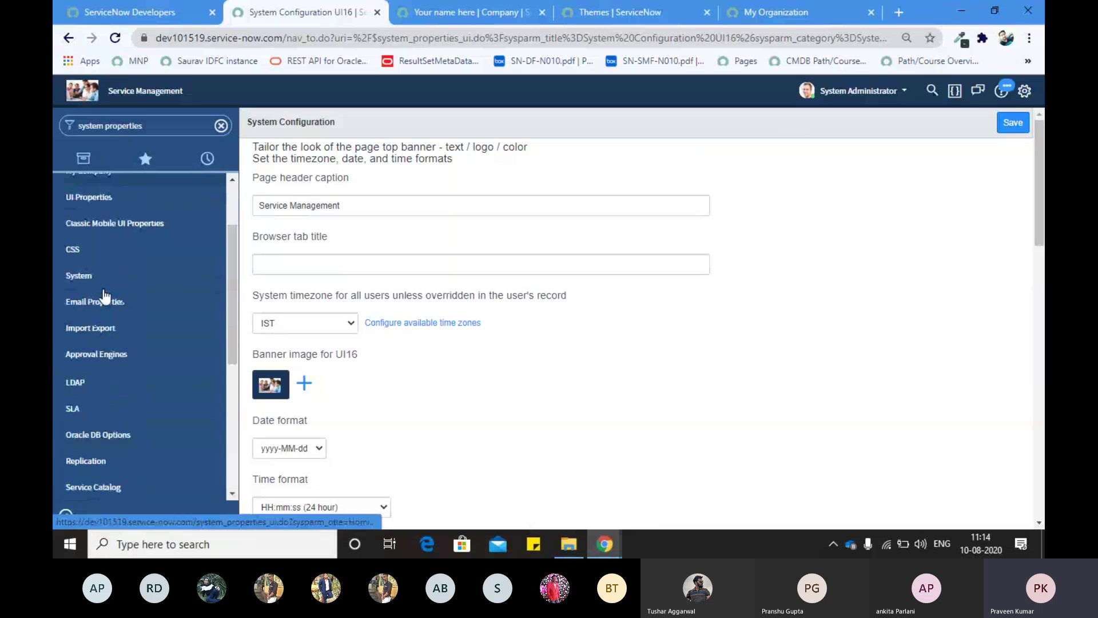
{"action": "triple_click", "coordinate": [114, 119]}
{"action": "key", "text": "BackSpace"}
{"action": "type", "text": "theme"}
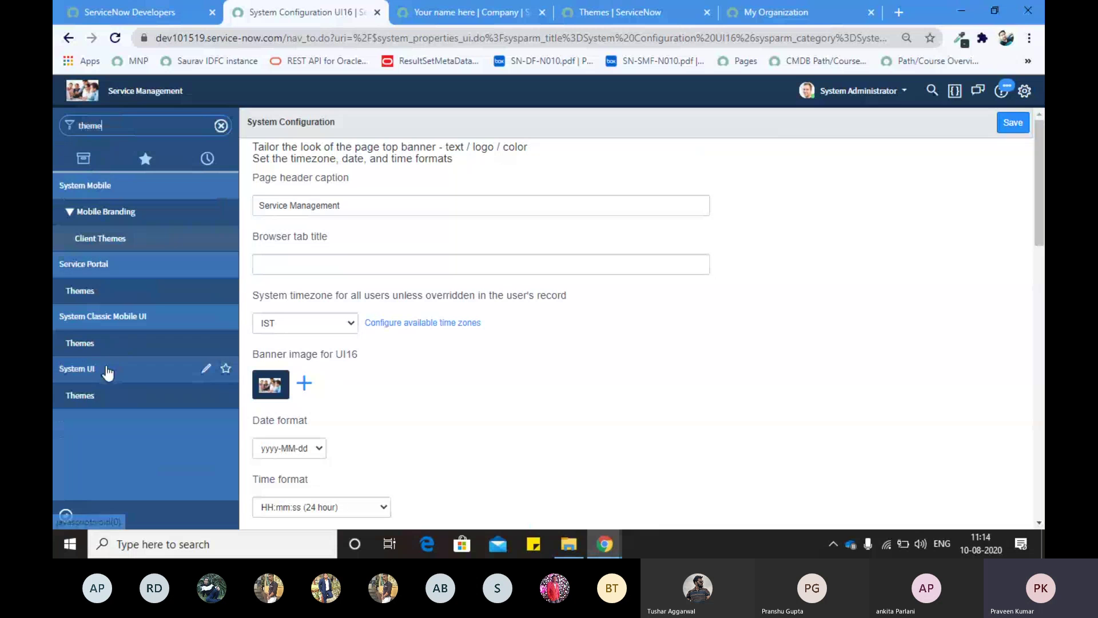
{"action": "left_click", "coordinate": [84, 395]}
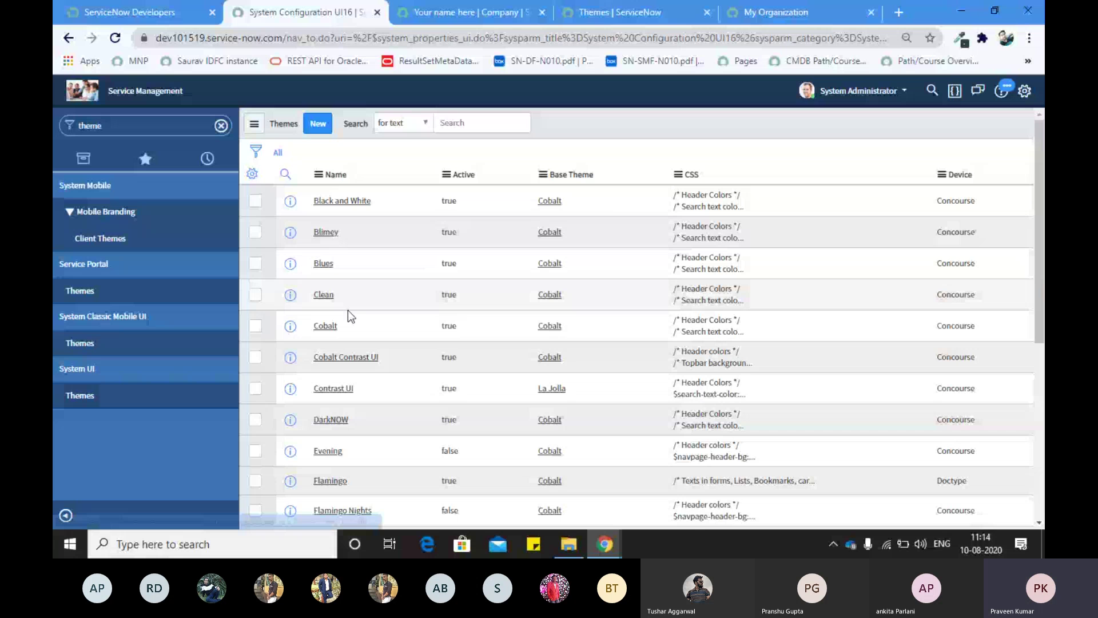
Step: Preview the Theme tab in System Settings, then close it
{"action": "left_click", "coordinate": [1024, 91]}
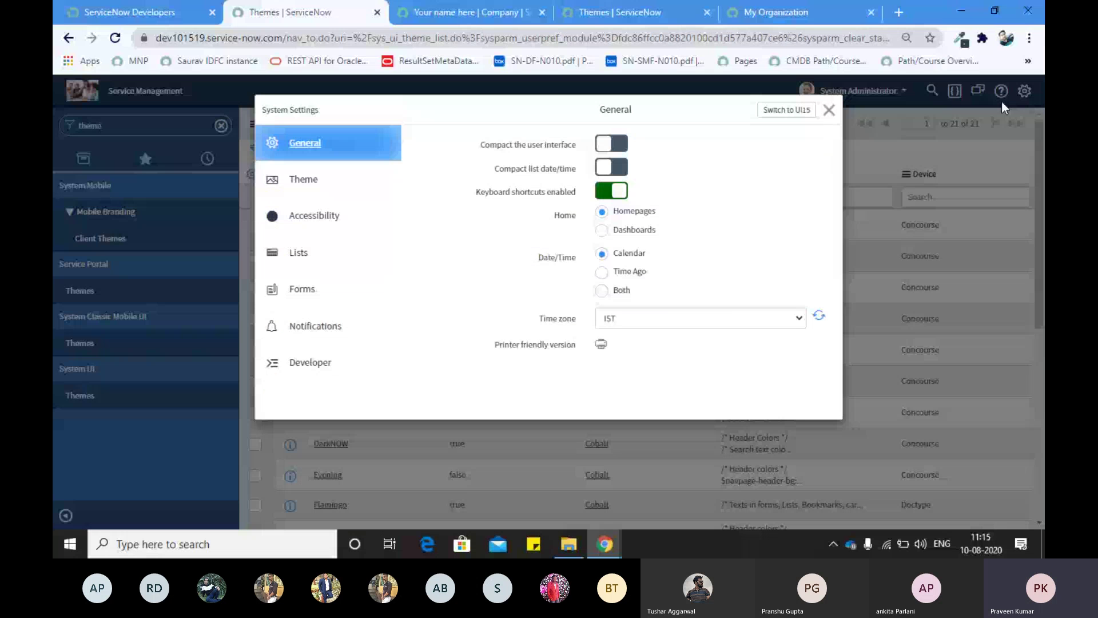
{"action": "left_click", "coordinate": [303, 179]}
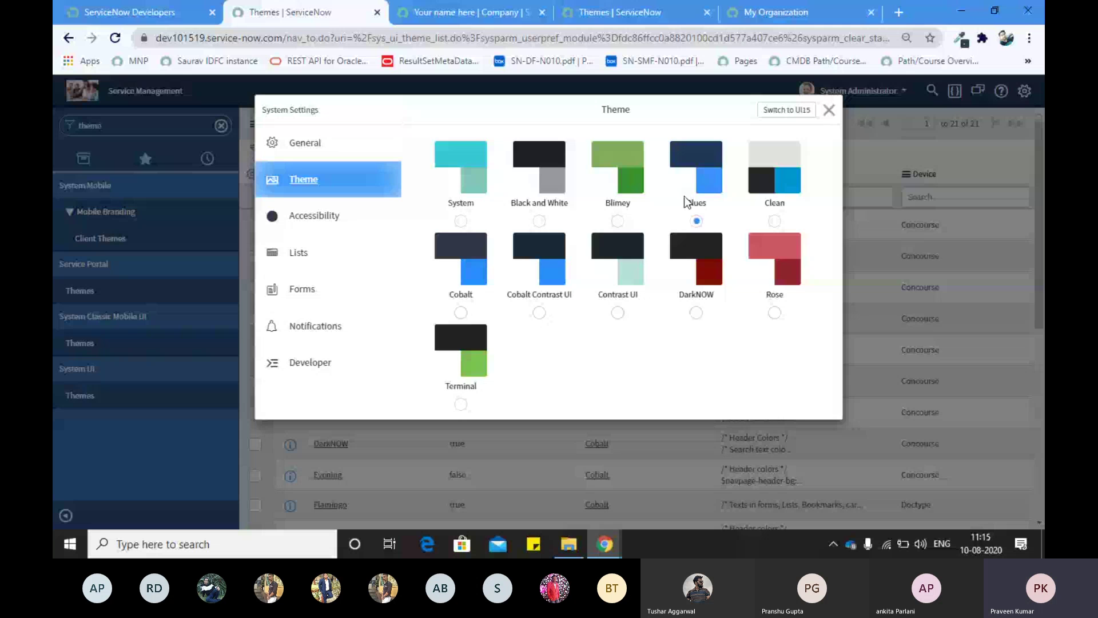
{"action": "left_click", "coordinate": [829, 109]}
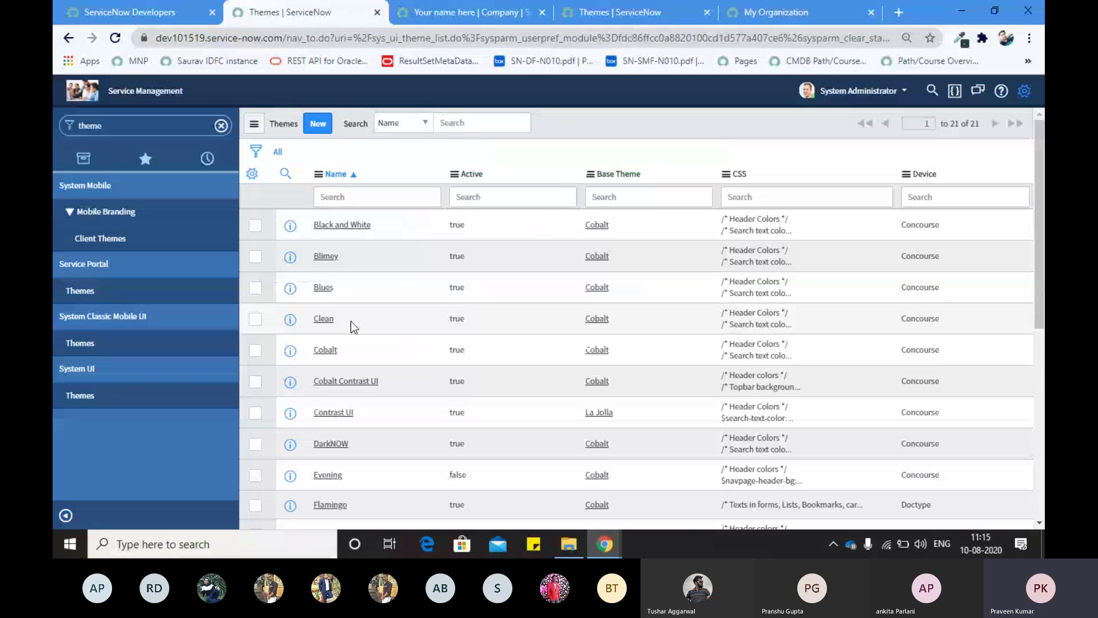
{"action": "scroll", "coordinate": [351, 321], "scroll_direction": "down", "scroll_amount": 6}
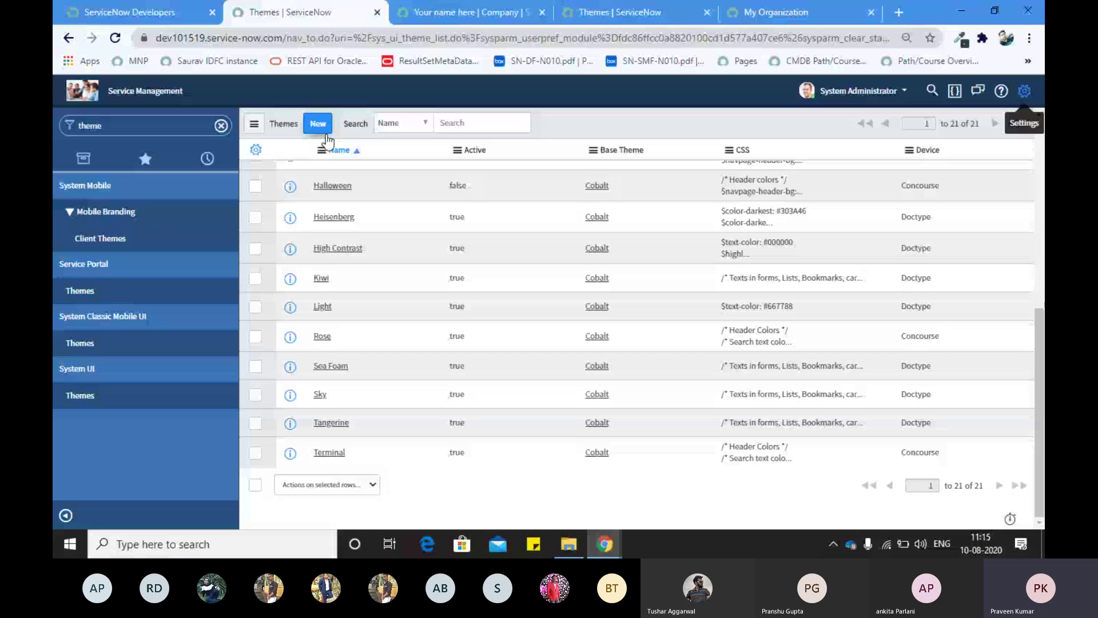
Step: Create a new Theme record, fill its CSS field with several lines of filler text, and submit
{"action": "left_click", "coordinate": [322, 128]}
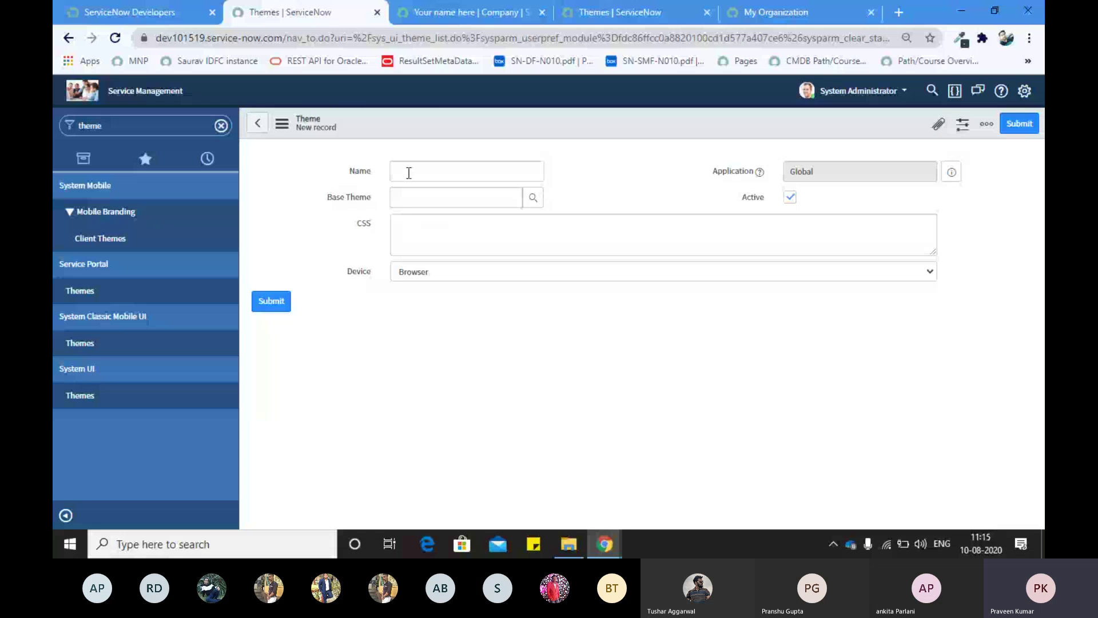
{"action": "left_click", "coordinate": [445, 233]}
{"action": "type", "text": ",mmn"}
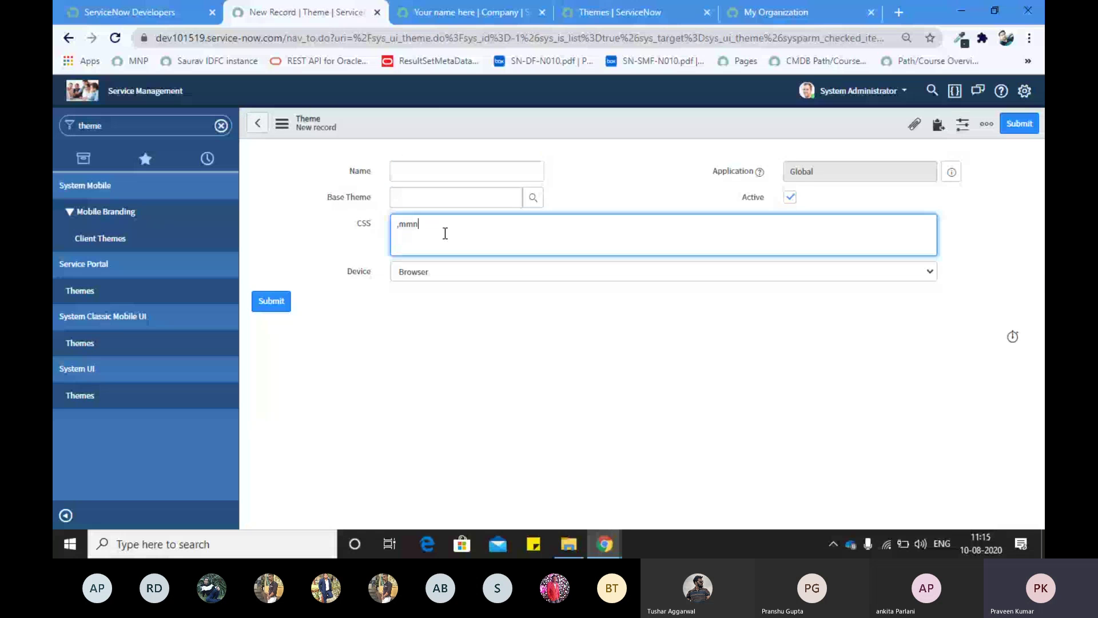
{"action": "type", "text": "bvbkj"}
{"action": "key", "text": "Return"}
{"action": "type", "text": "f"}
{"action": "key", "text": "Return"}
{"action": "type", "text": "dflkfdhldtg"}
{"action": "key", "text": "Return"}
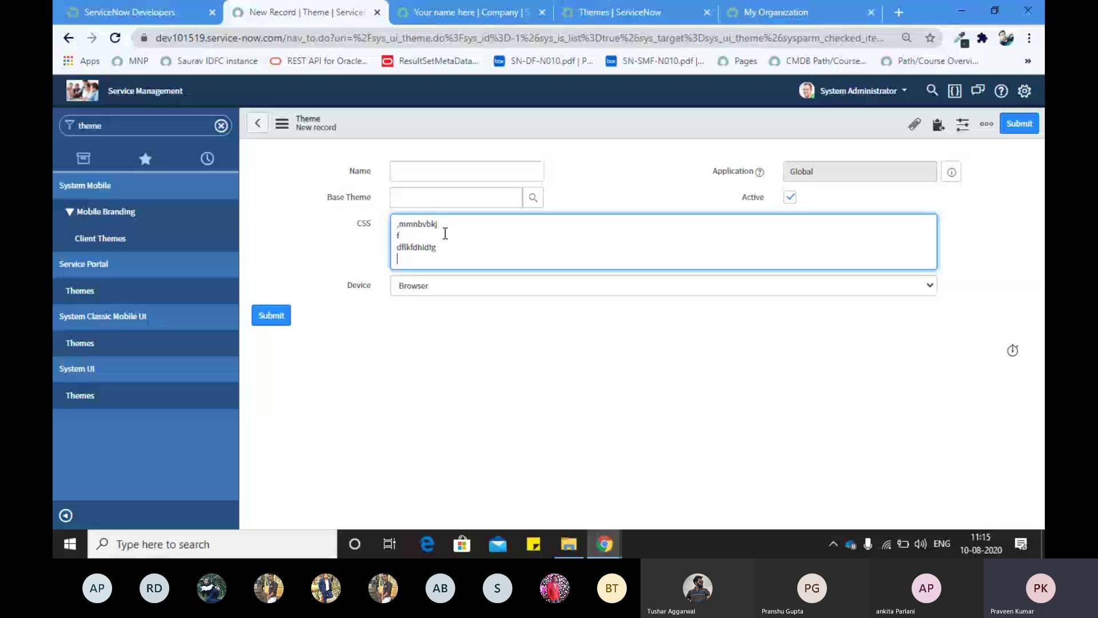
{"action": "type", "text": "kjugfdgd jfgdfighdflgfd fgkfdjgfdkllg dfgkjfdghkdg dgfdkjghfdkll"}
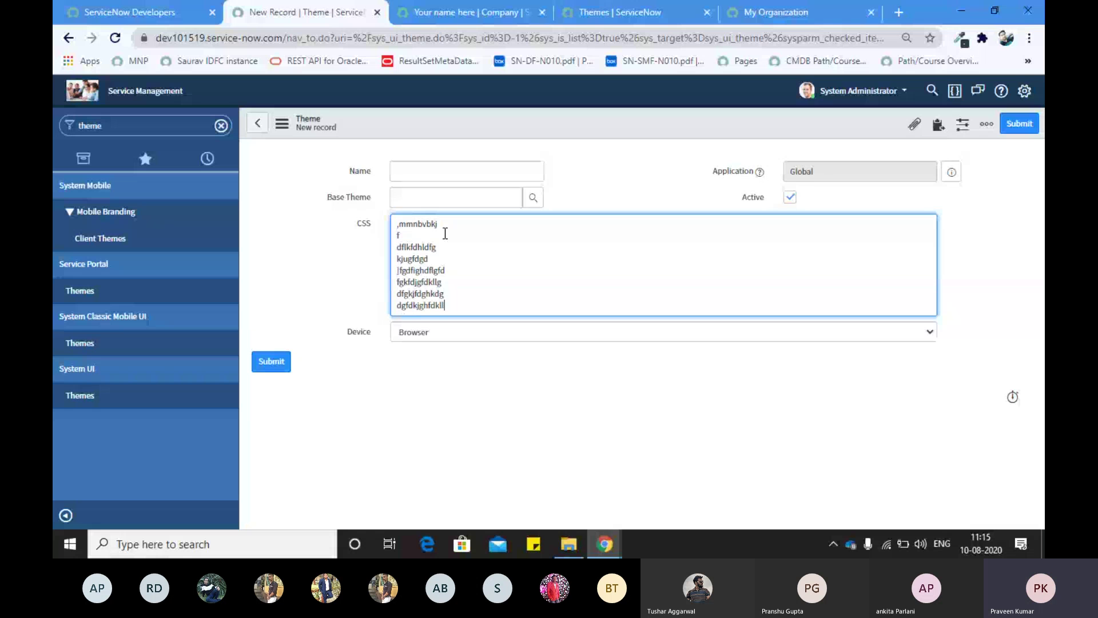
{"action": "type", "text": "gdf"}
{"action": "key", "text": "Return"}
{"action": "type", "text": "gfdgkjkfdhgkdfg"}
{"action": "key", "text": "Return"}
{"action": "type", "text": "gdlflghdfg"}
{"action": "key", "text": "Return"}
{"action": "type", "text": "dfgdfkjgfd"}
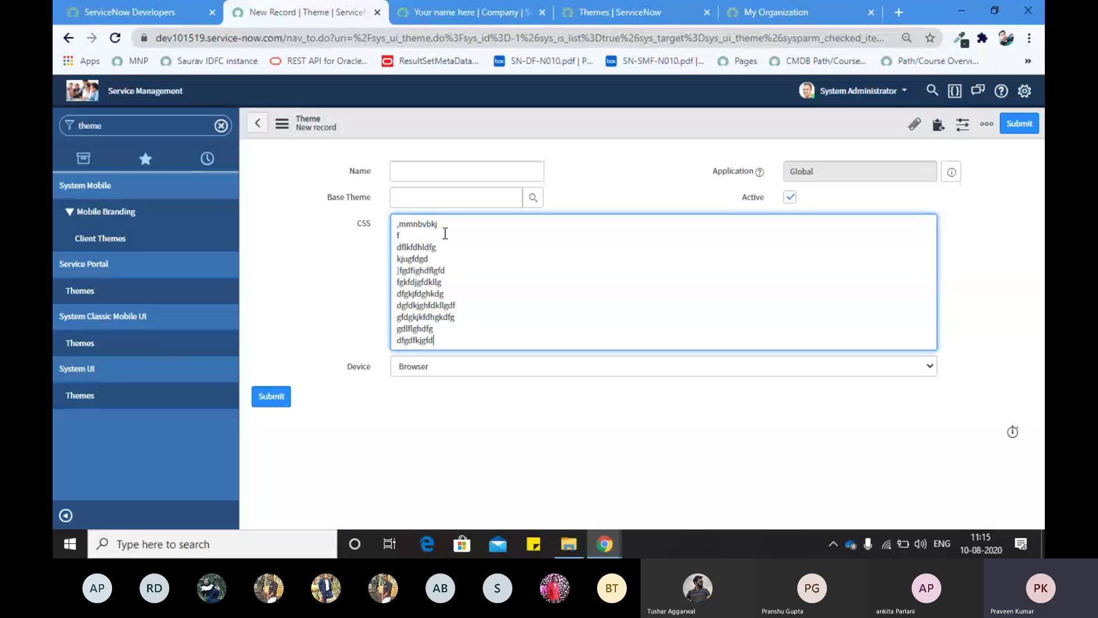
{"action": "type", "text": "g"}
{"action": "key", "text": "Return"}
{"action": "type", "text": "dfgdfkgjhhdfggf"}
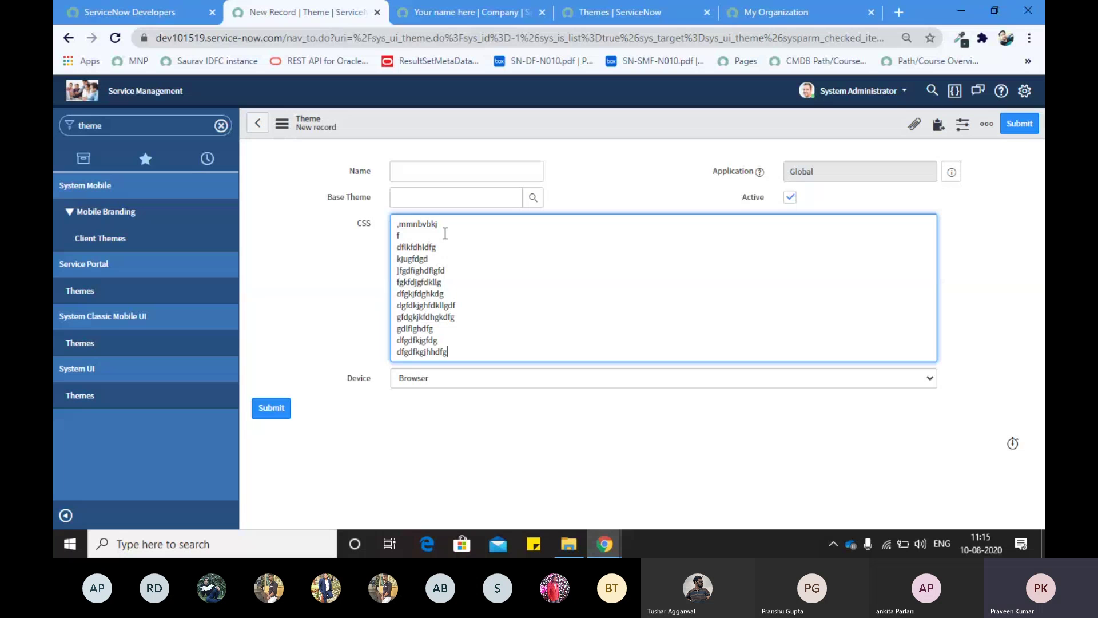
{"action": "key", "text": "Return"}
{"action": "type", "text": "gdkjkghdf"}
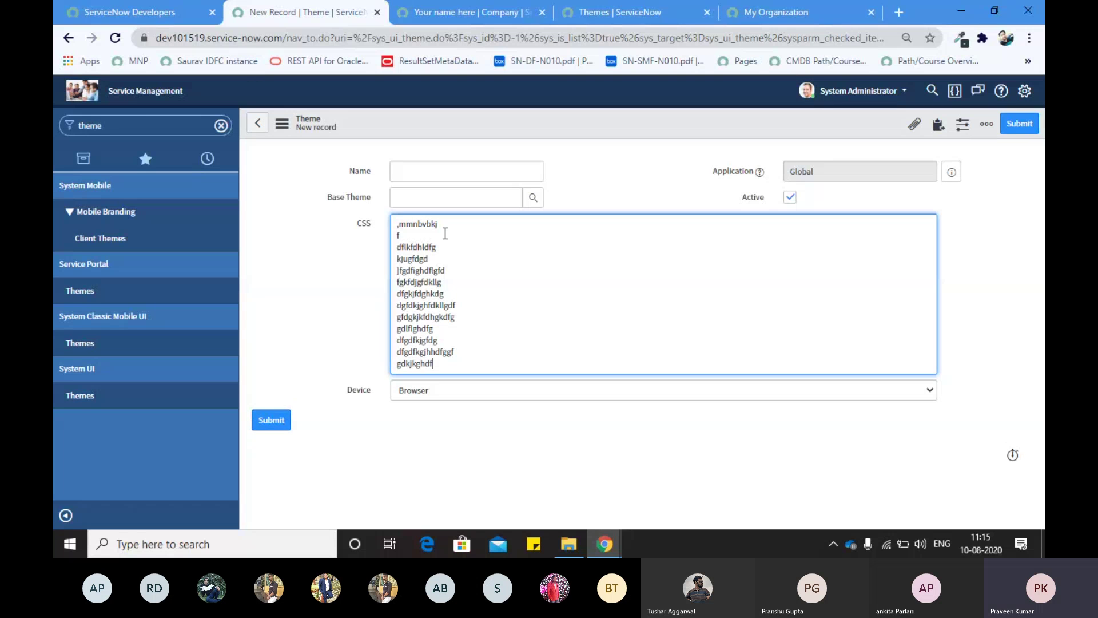
{"action": "type", "text": "gd"}
{"action": "key", "text": "Return"}
{"action": "type", "text": "f"}
{"action": "left_click", "coordinate": [257, 123]}
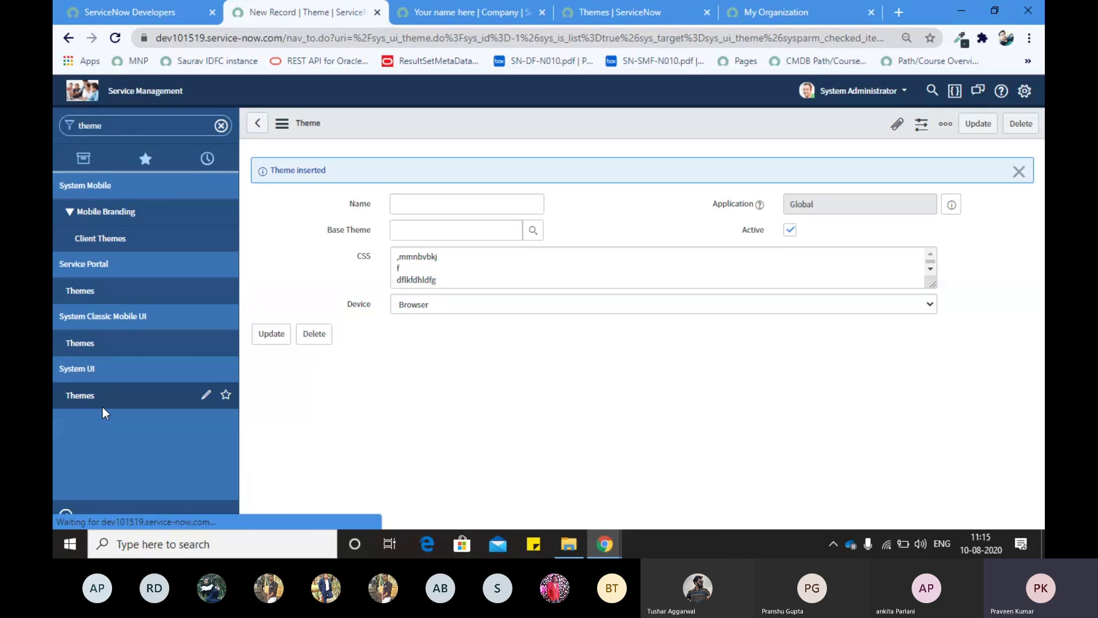
Step: Delete all CSS from the inserted theme, save it, and open the PA CMDB Compliance Health homepage
{"action": "left_click", "coordinate": [1017, 171]}
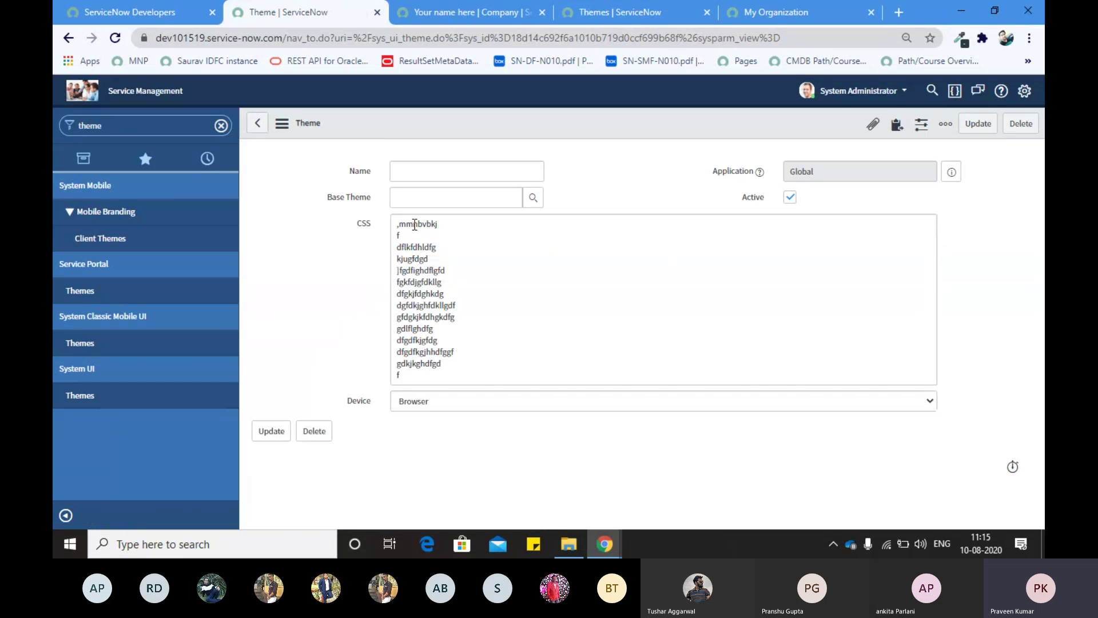
{"action": "left_click_drag", "start_coordinate": [397, 223], "coordinate": [444, 380]}
{"action": "key", "text": "BackSpace"}
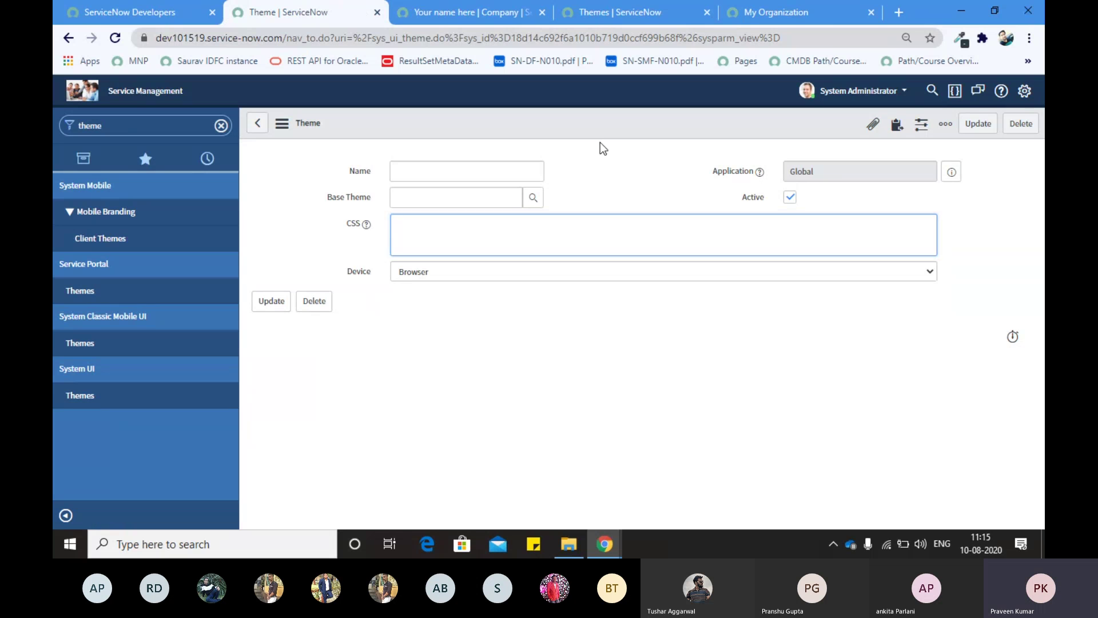
{"action": "right_click", "coordinate": [572, 125]}
{"action": "left_click", "coordinate": [588, 134]}
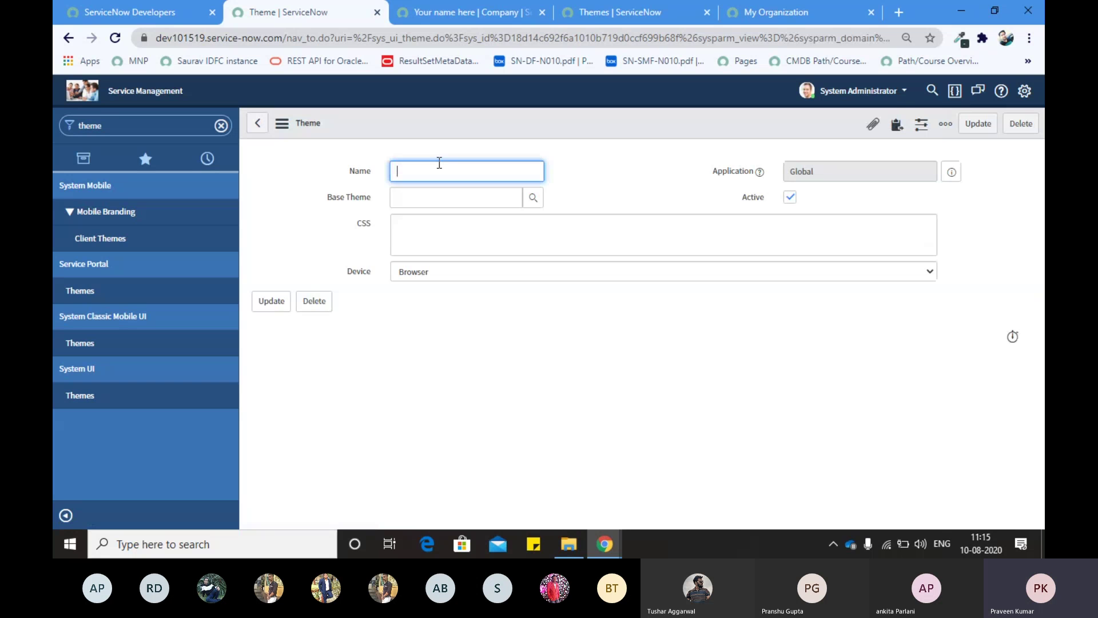
{"action": "left_click", "coordinate": [100, 238]}
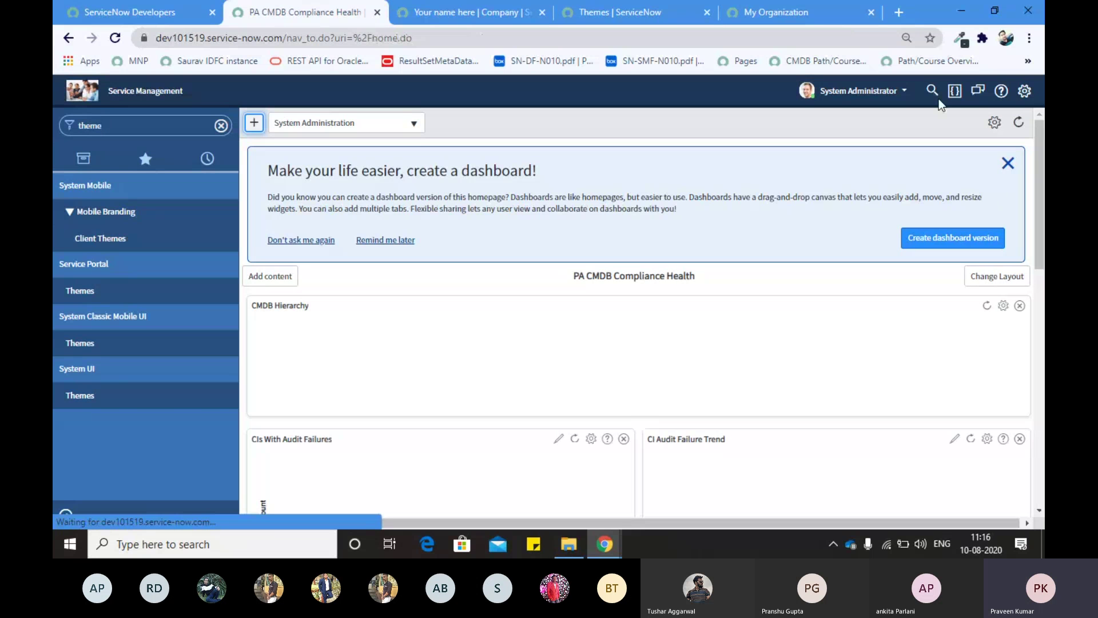
{"action": "left_click", "coordinate": [1024, 91]}
{"action": "left_click", "coordinate": [323, 150]}
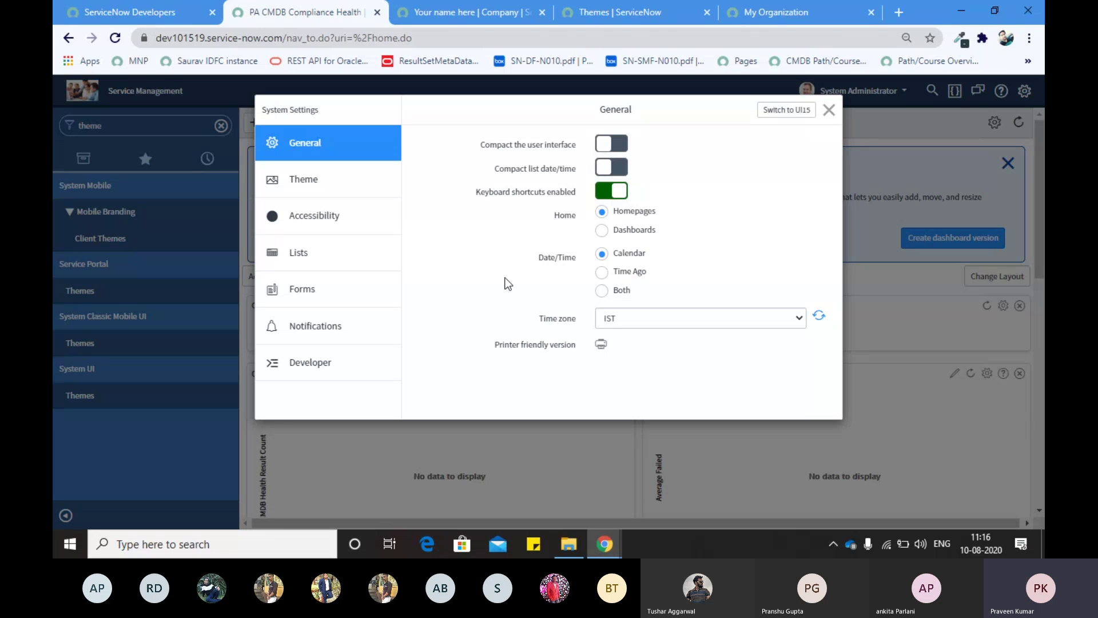
{"action": "left_click", "coordinate": [828, 110]}
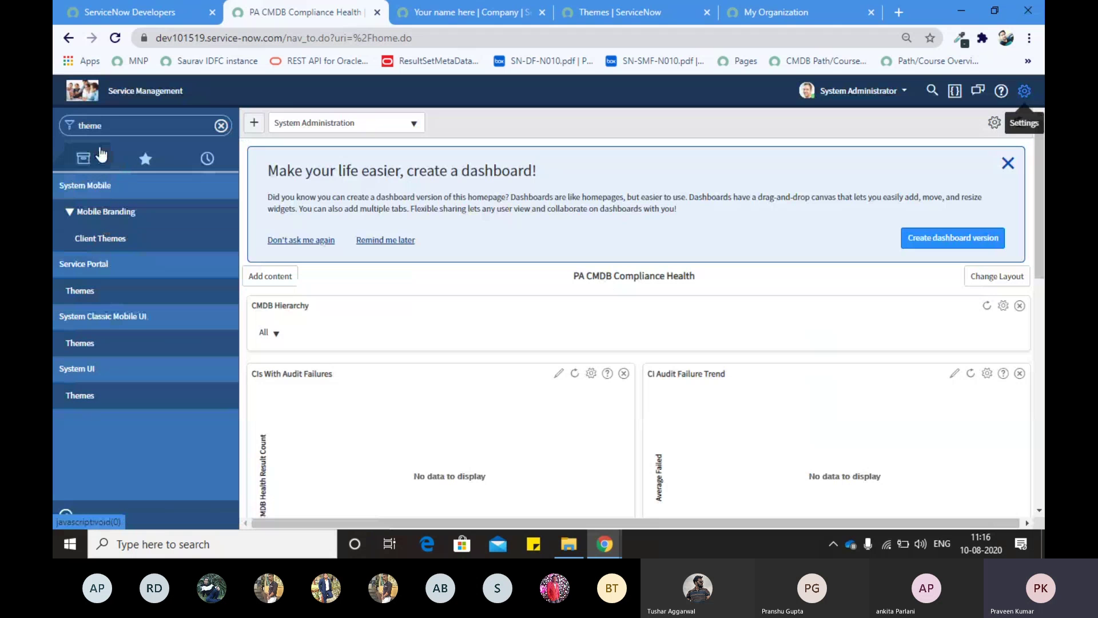
Step: Clear the 'theme' text out of the application navigator filter
{"action": "double_click", "coordinate": [104, 125]}
{"action": "key", "text": "BackSpace"}
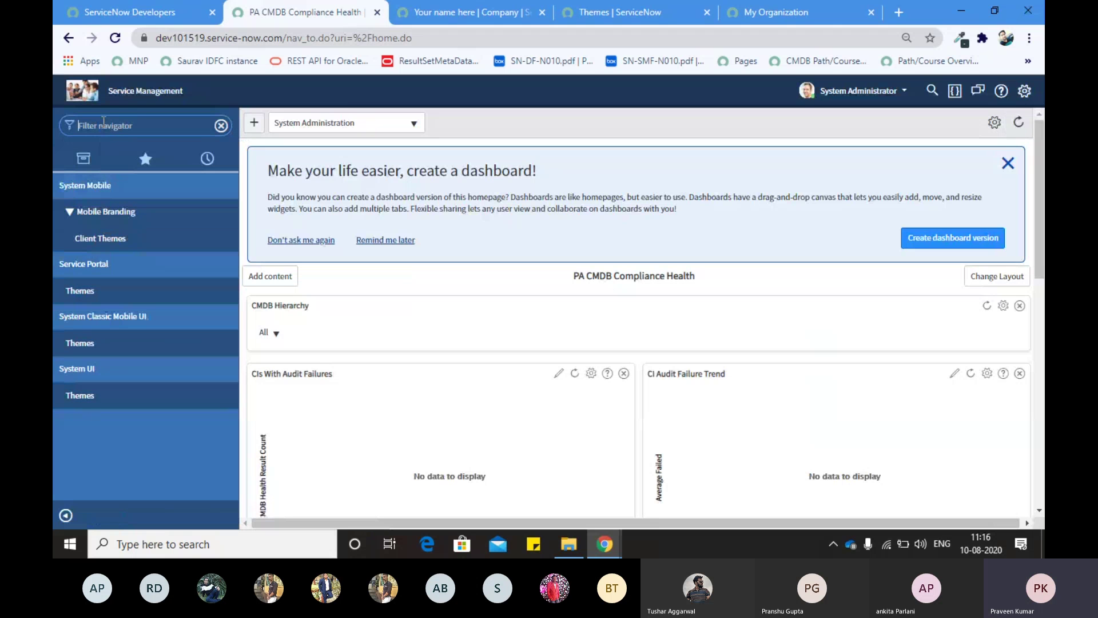
{"action": "type", "text": "theme"}
{"action": "key", "text": "BackSpace"}
{"action": "key", "text": "BackSpace"}
{"action": "key", "text": "BackSpace"}
{"action": "key", "text": "BackSpace"}
{"action": "key", "text": "BackSpace"}
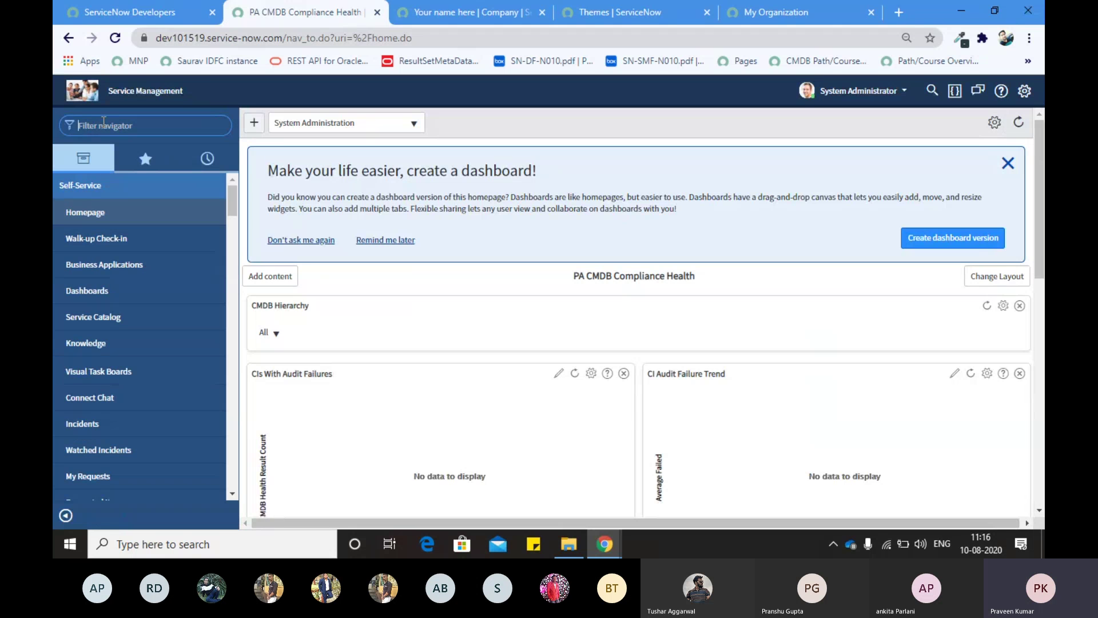
Step: Collapse and re-expand Self-Service, then open its Service Catalog module
{"action": "left_click", "coordinate": [81, 186]}
{"action": "left_click", "coordinate": [92, 189]}
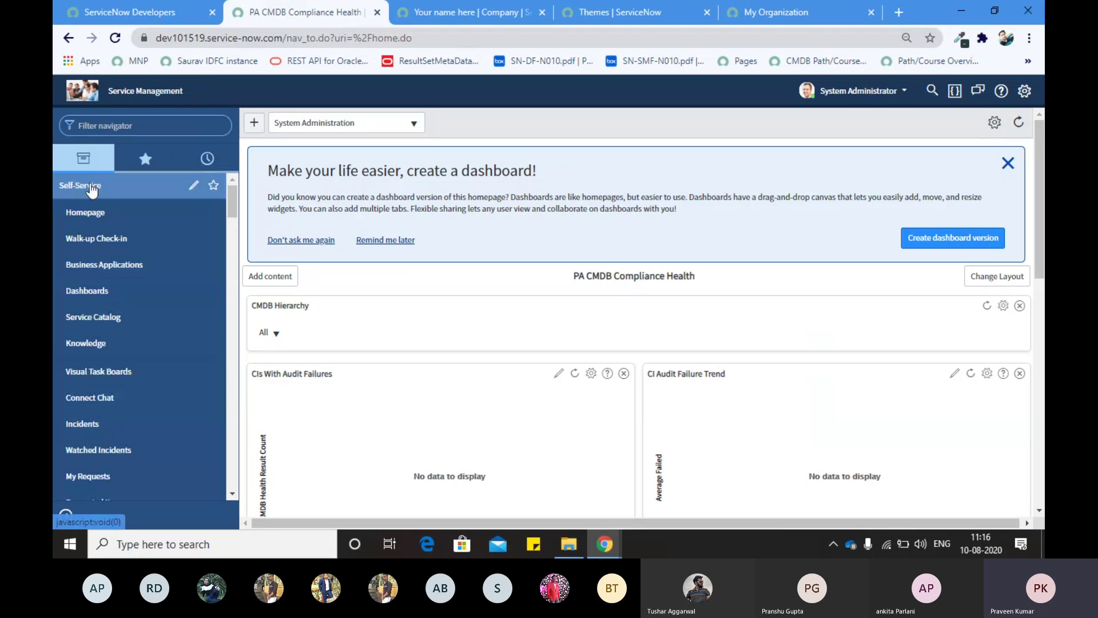
{"action": "left_click", "coordinate": [89, 188]}
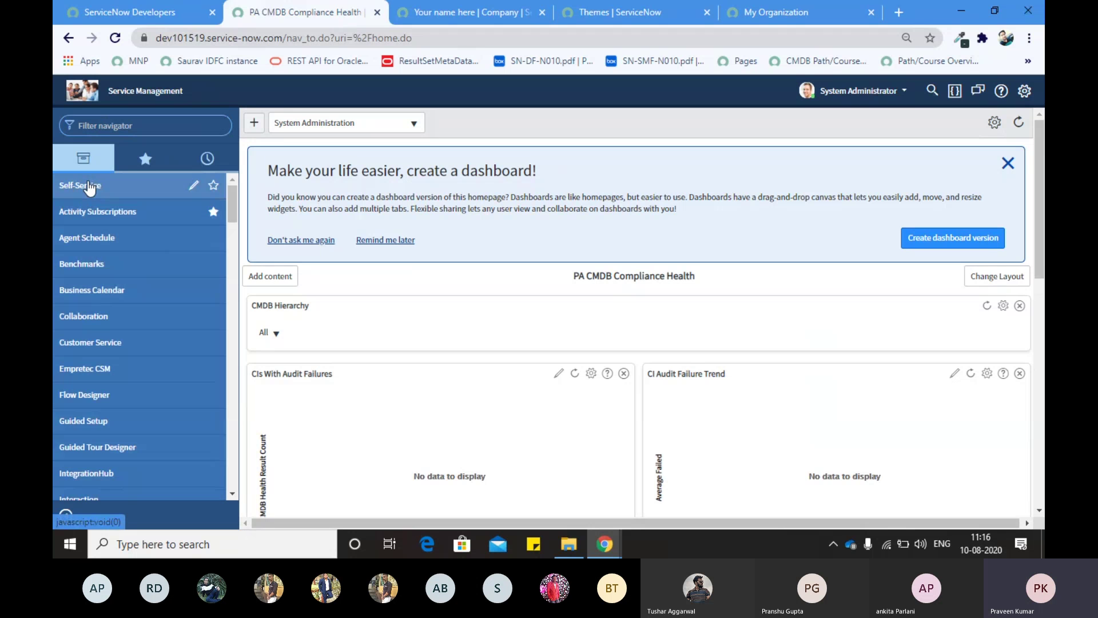
{"action": "left_click", "coordinate": [90, 188]}
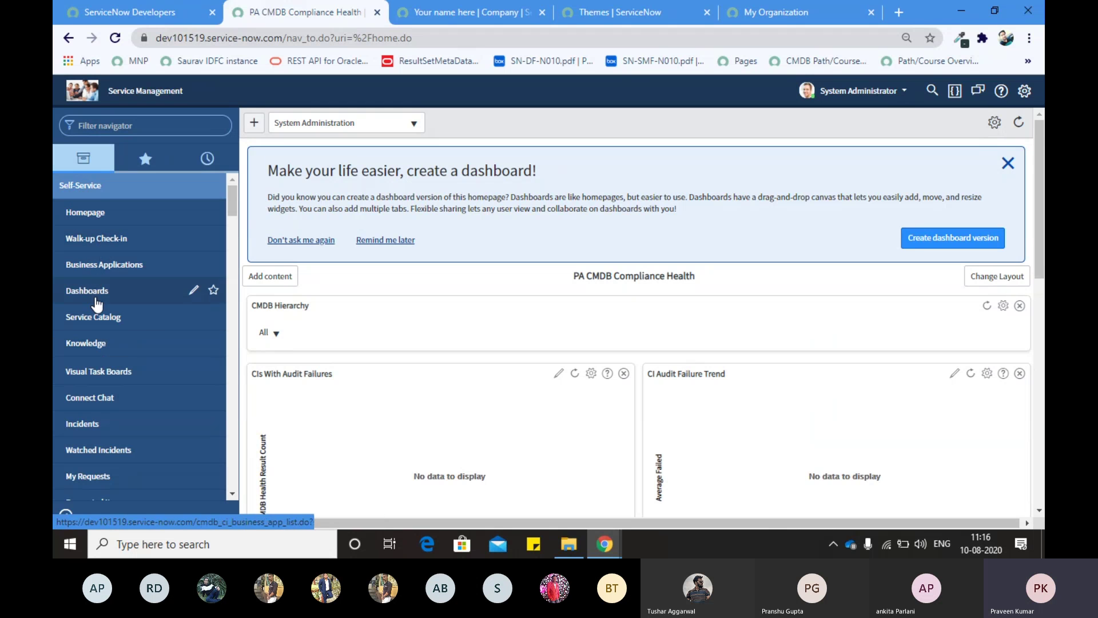
{"action": "scroll", "coordinate": [96, 400], "scroll_direction": "down", "scroll_amount": 1}
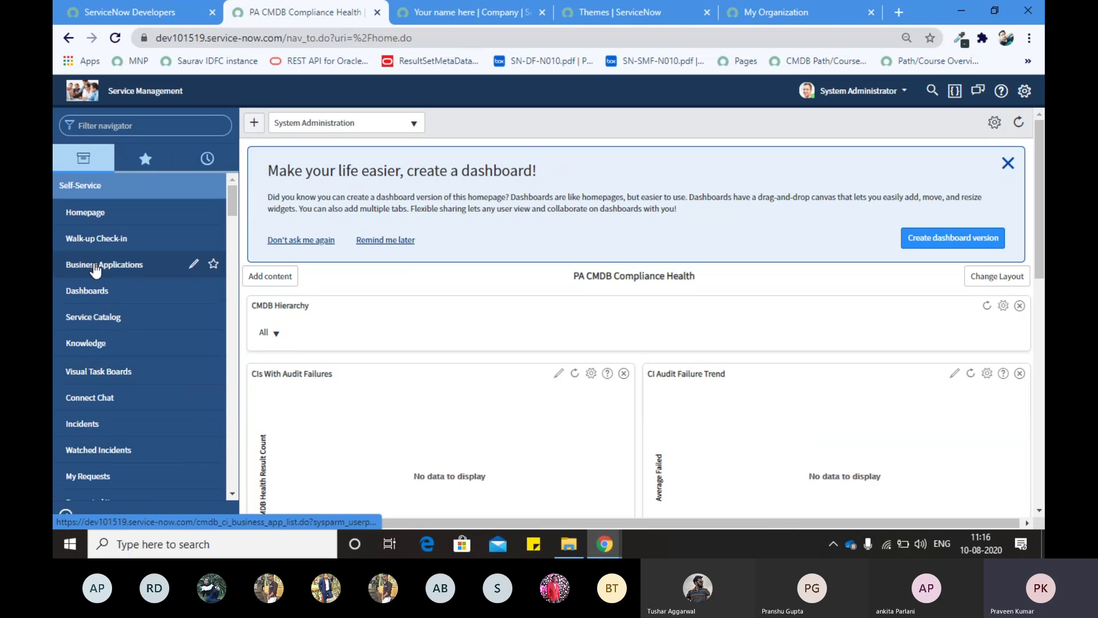
{"action": "scroll", "coordinate": [93, 229], "scroll_direction": "up", "scroll_amount": 1}
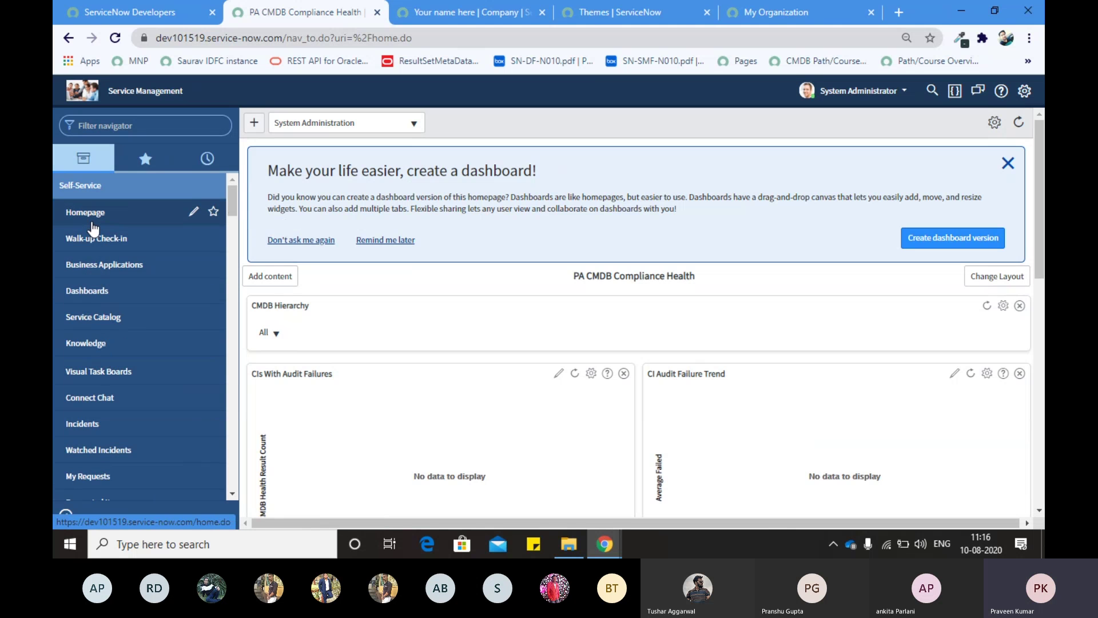
{"action": "left_click", "coordinate": [101, 318]}
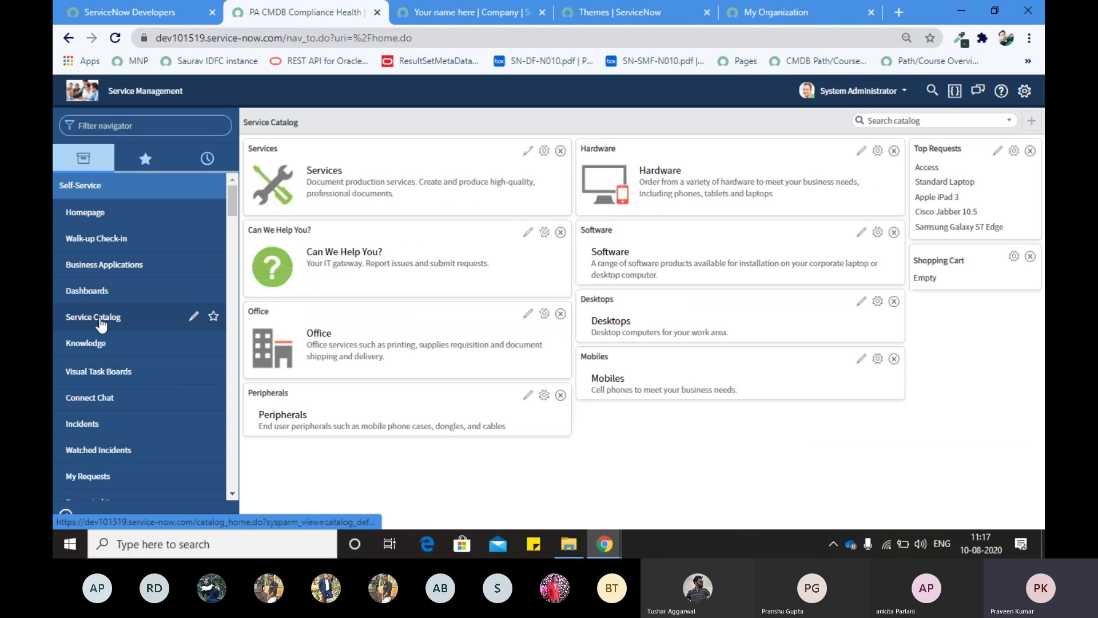
Step: Open the Knowledge home, view Incidents in a new tab, then close that tab
{"action": "left_click", "coordinate": [99, 351]}
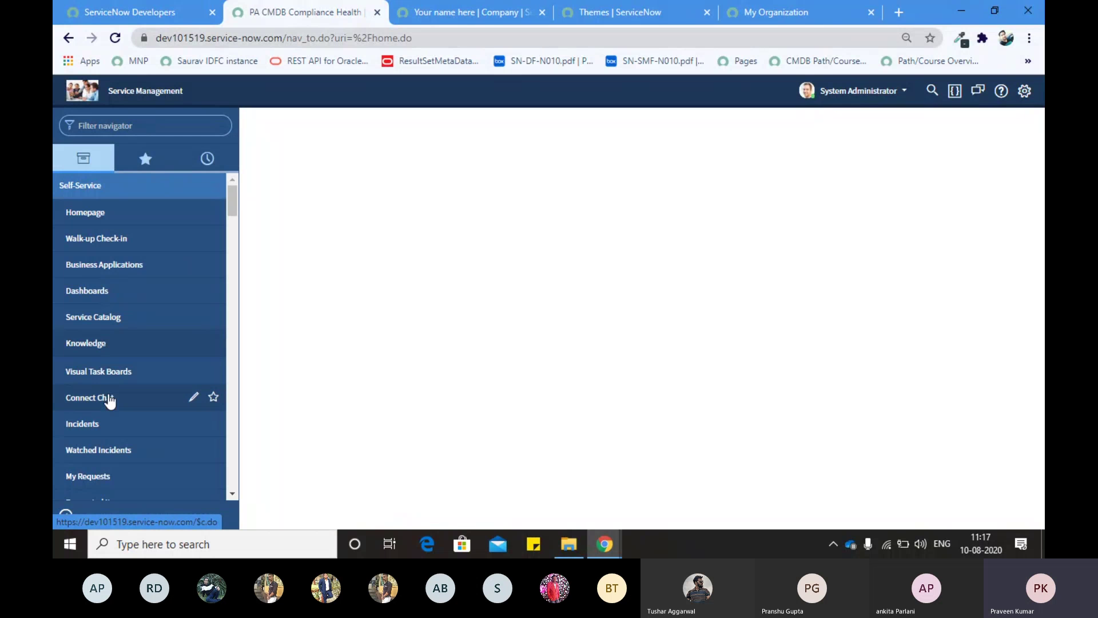
{"action": "middle_click", "coordinate": [89, 424]}
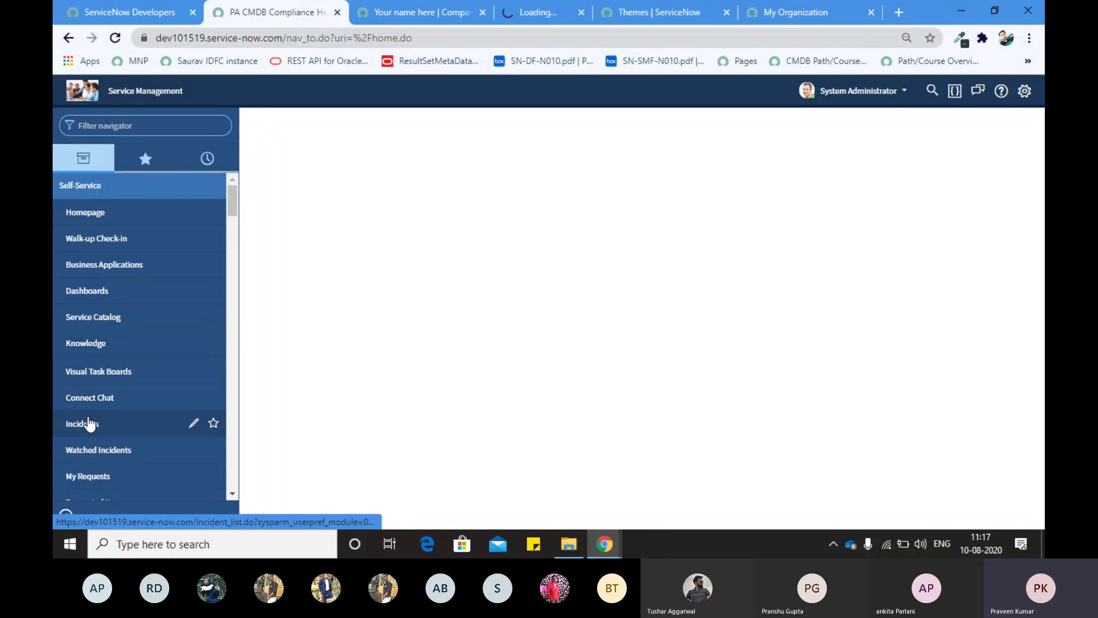
{"action": "left_click", "coordinate": [492, 10]}
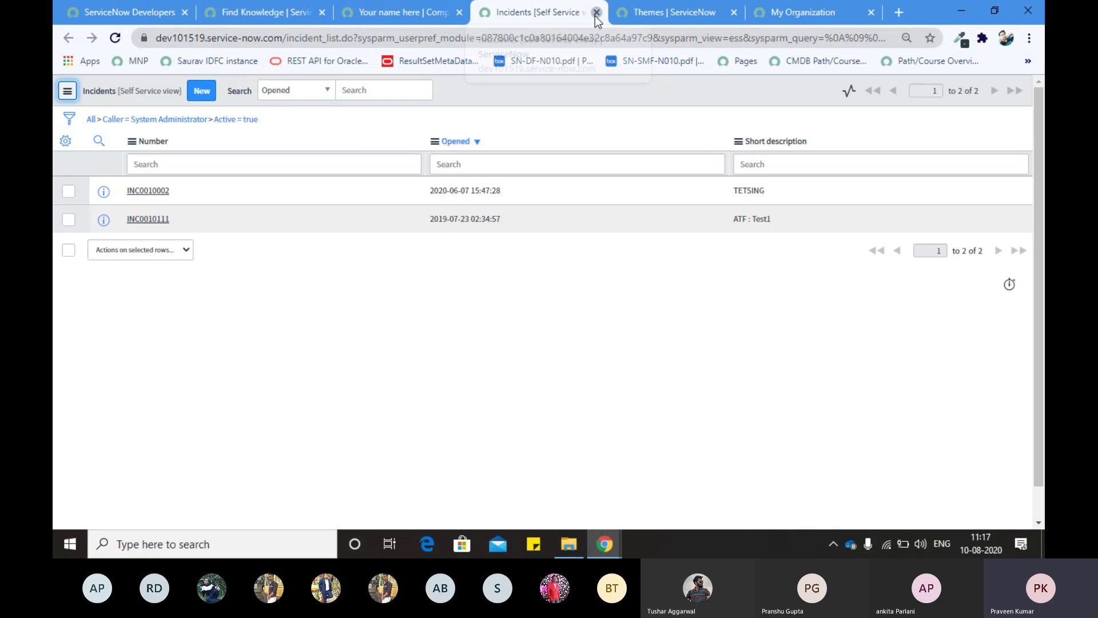
{"action": "left_click", "coordinate": [596, 12]}
{"action": "left_click", "coordinate": [221, 15]}
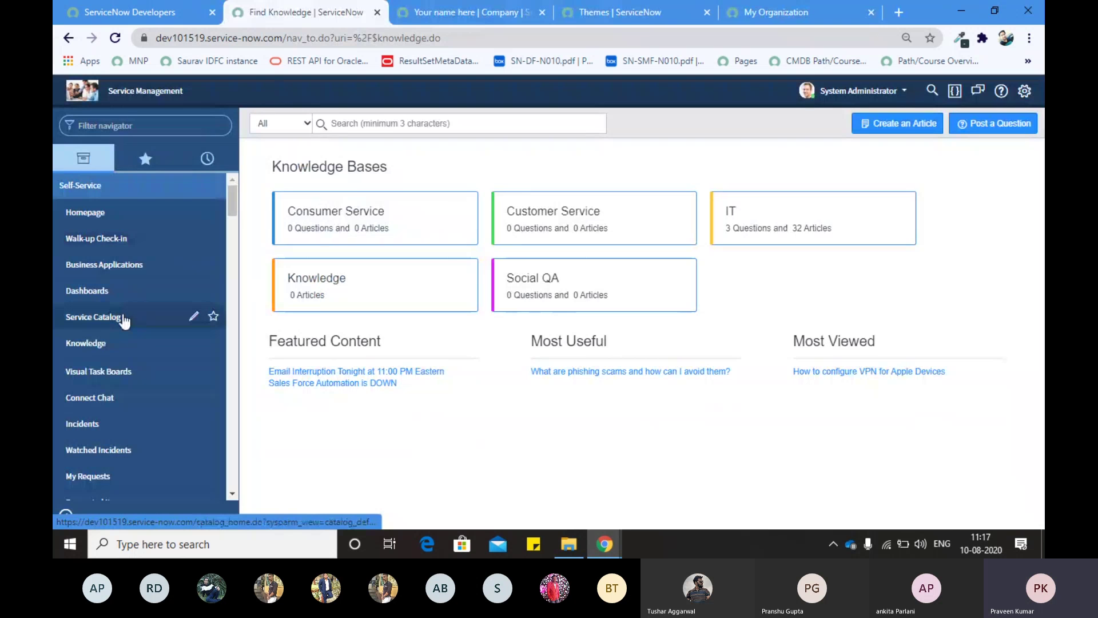
Step: Scroll through the Knowledge Bases and featured articles on the Knowledge page
{"action": "scroll", "coordinate": [125, 321], "scroll_direction": "down", "scroll_amount": 1}
{"action": "scroll", "coordinate": [125, 321], "scroll_direction": "down", "scroll_amount": 8}
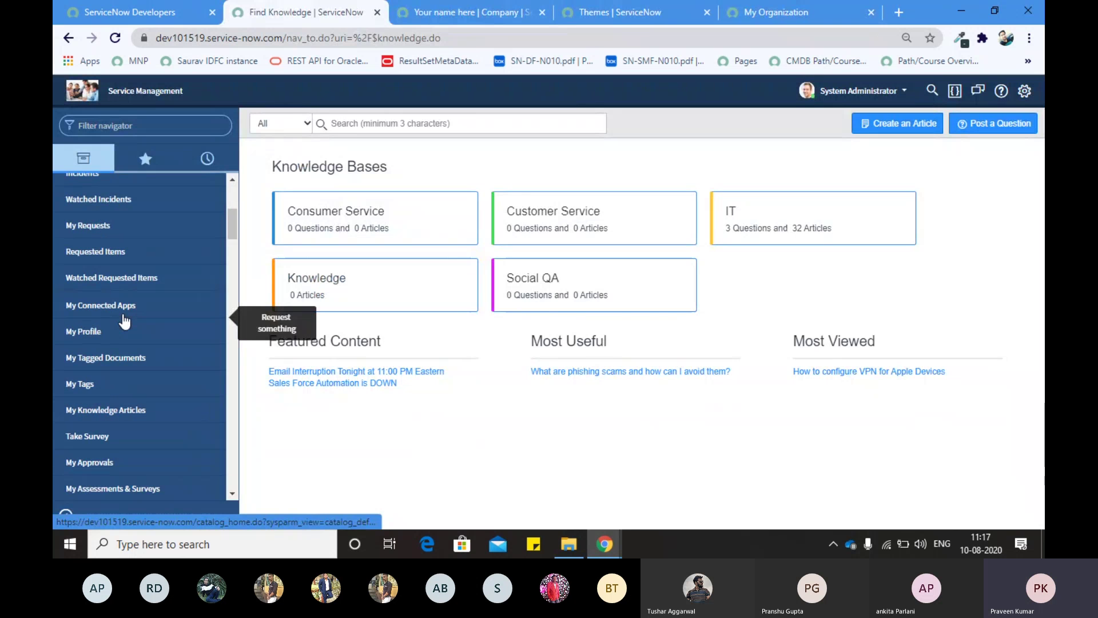
{"action": "scroll", "coordinate": [125, 322], "scroll_direction": "up", "scroll_amount": 10}
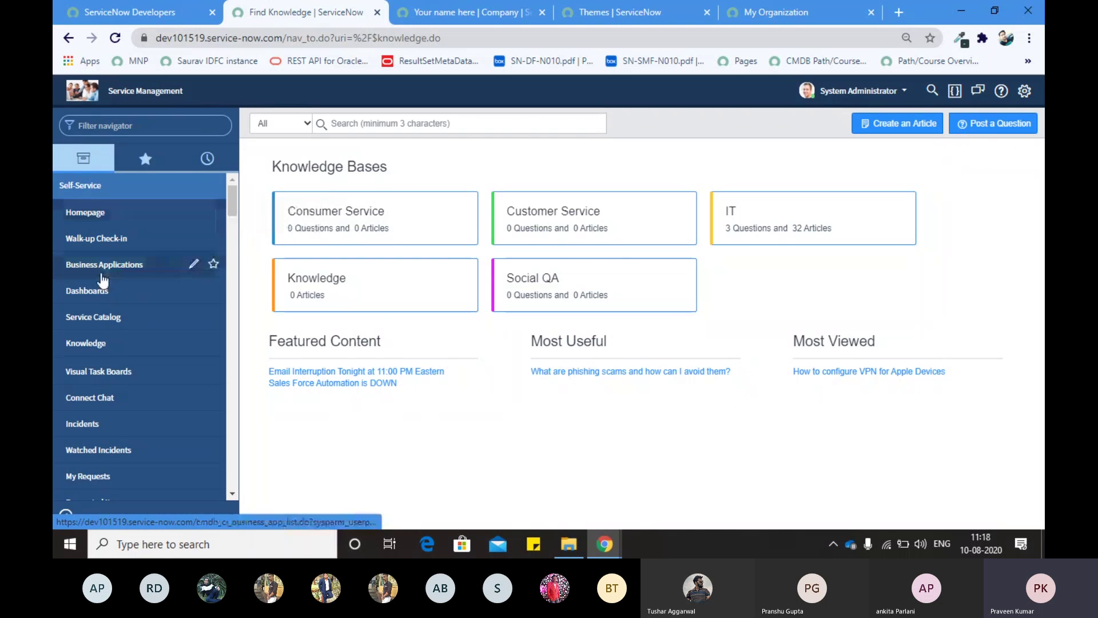
{"action": "scroll", "coordinate": [102, 280], "scroll_direction": "down", "scroll_amount": 5}
{"action": "scroll", "coordinate": [101, 269], "scroll_direction": "up", "scroll_amount": 5}
{"action": "scroll", "coordinate": [102, 268], "scroll_direction": "down", "scroll_amount": 10}
{"action": "scroll", "coordinate": [96, 179], "scroll_direction": "up", "scroll_amount": 10}
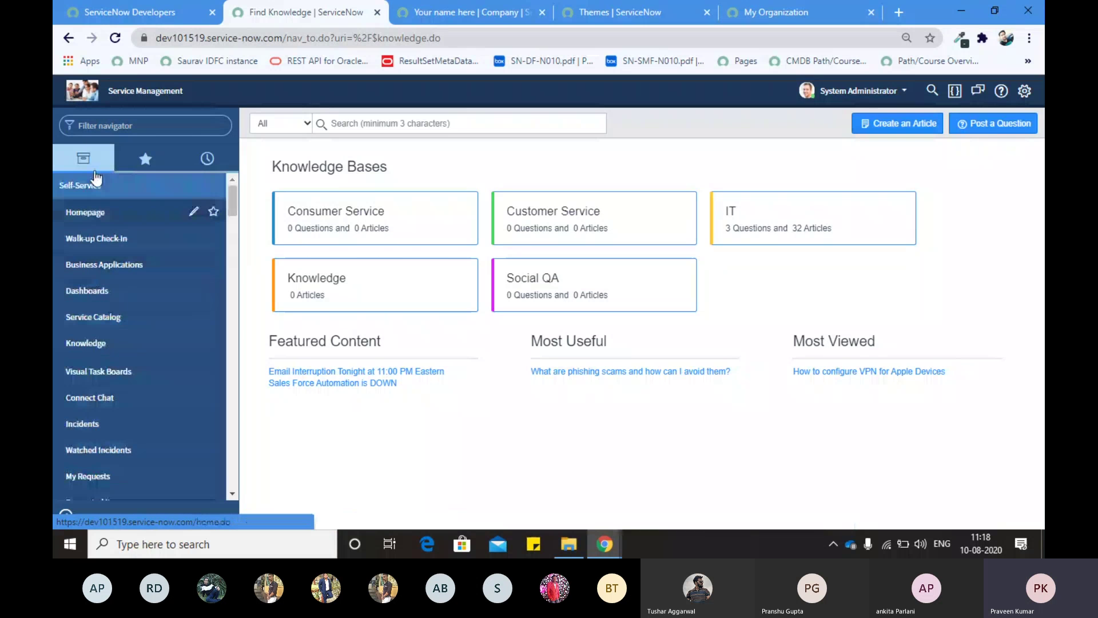
{"action": "left_click", "coordinate": [92, 126]}
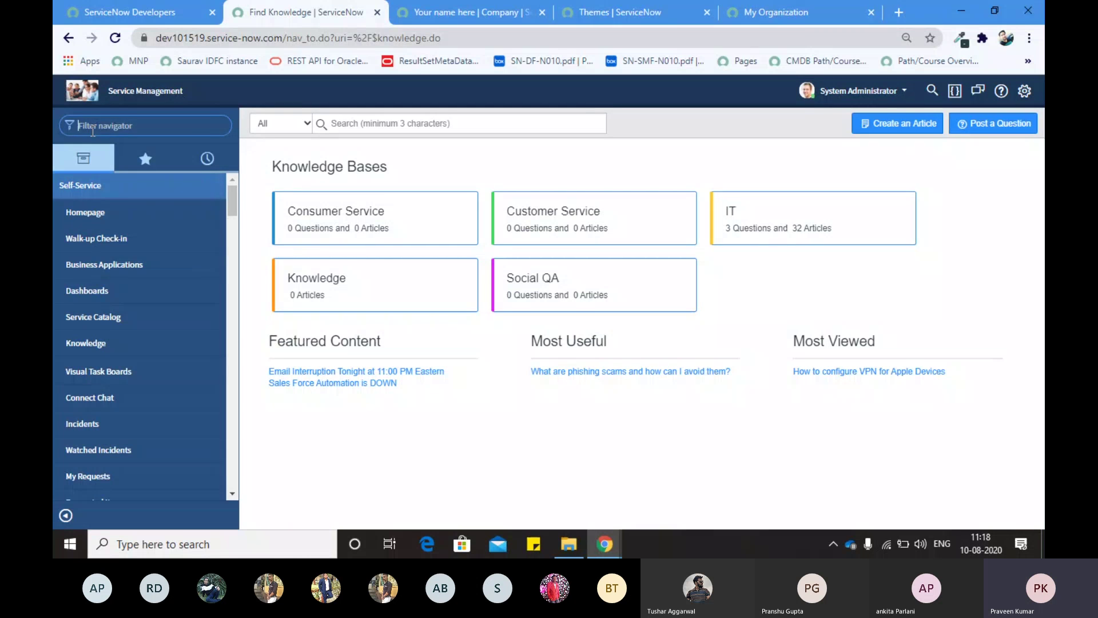
{"action": "type", "text": "self-ser"}
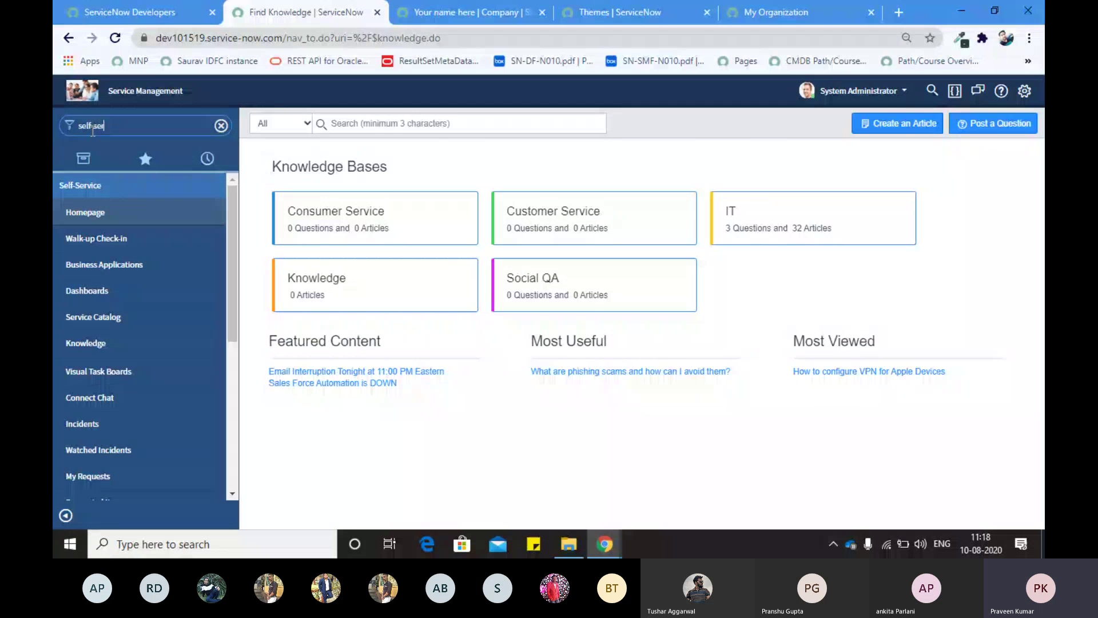
{"action": "type", "text": "vice"}
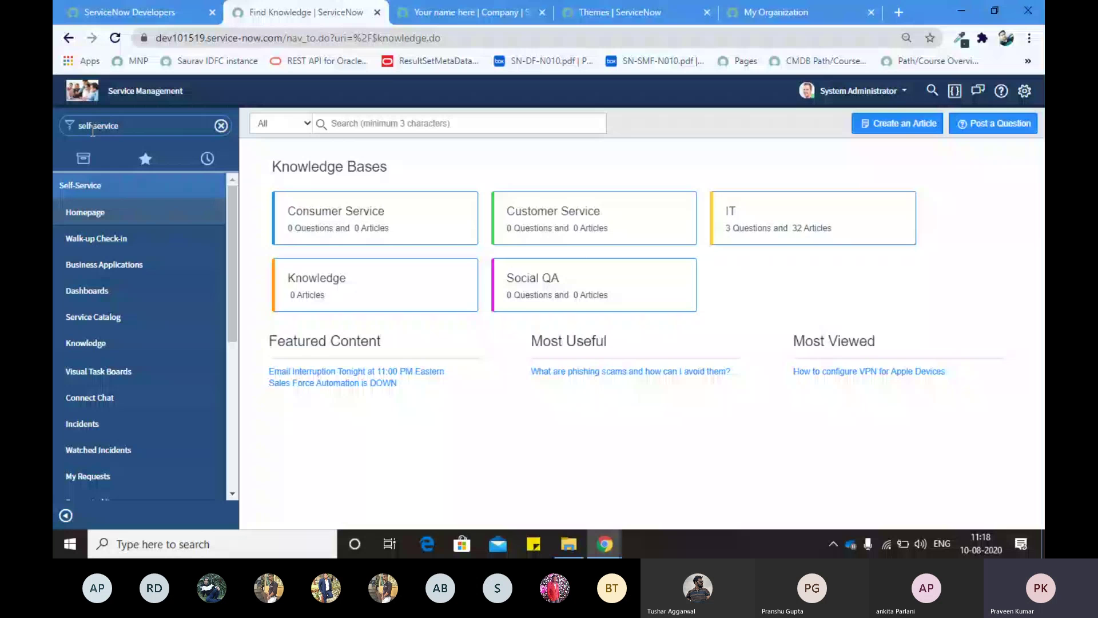
{"action": "key", "text": "BackSpace"}
{"action": "key", "text": "BackSpace"}
{"action": "key", "text": "BackSpace"}
{"action": "key", "text": "BackSpace"}
{"action": "key", "text": "BackSpace"}
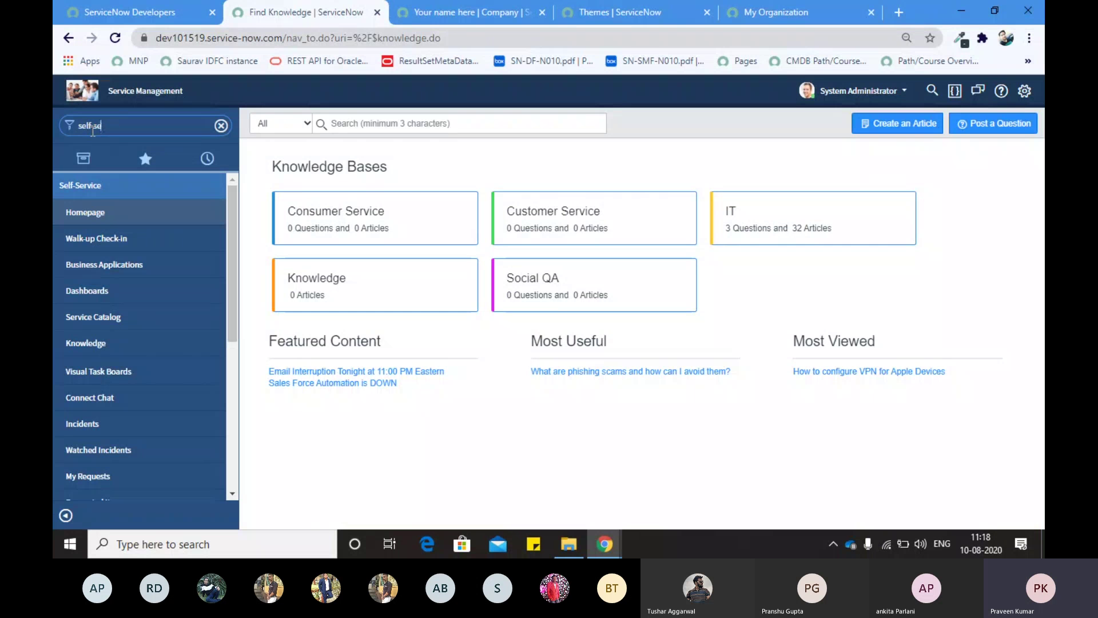
{"action": "key", "text": "BackSpace"}
{"action": "key", "text": "BackSpace"}
{"action": "key", "text": "BackSpace"}
{"action": "key", "text": "BackSpace"}
{"action": "key", "text": "BackSpace"}
{"action": "type", "text": "rvice"}
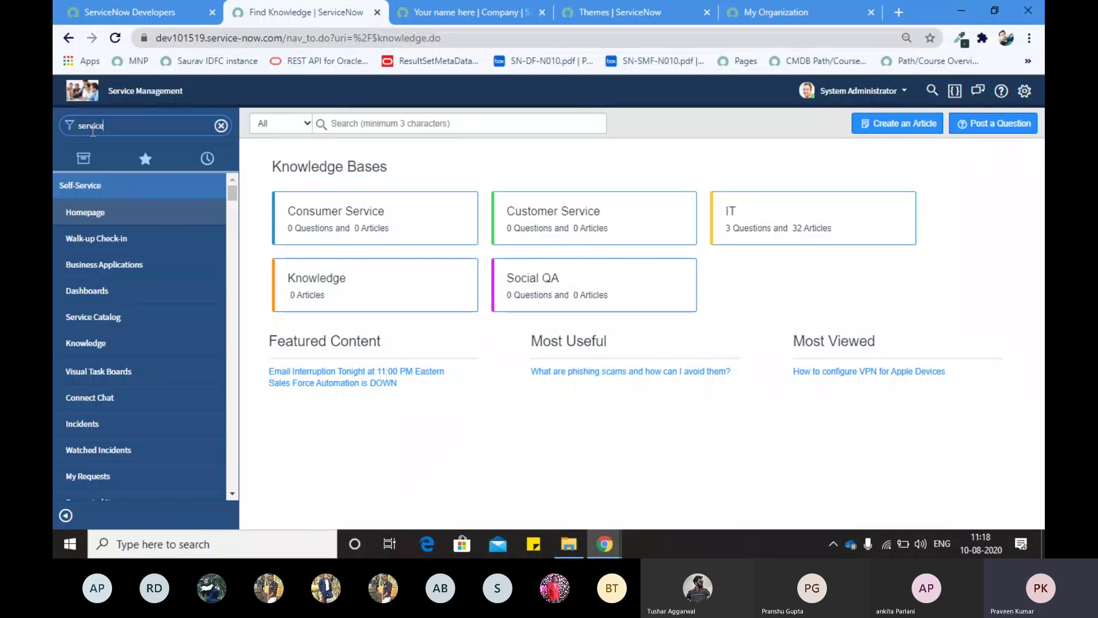
{"action": "key", "text": "BackSpace"}
{"action": "key", "text": "BackSpace"}
{"action": "key", "text": "BackSpace"}
{"action": "key", "text": "BackSpace"}
{"action": "key", "text": "BackSpace"}
{"action": "key", "text": "BackSpace"}
{"action": "key", "text": "BackSpace"}
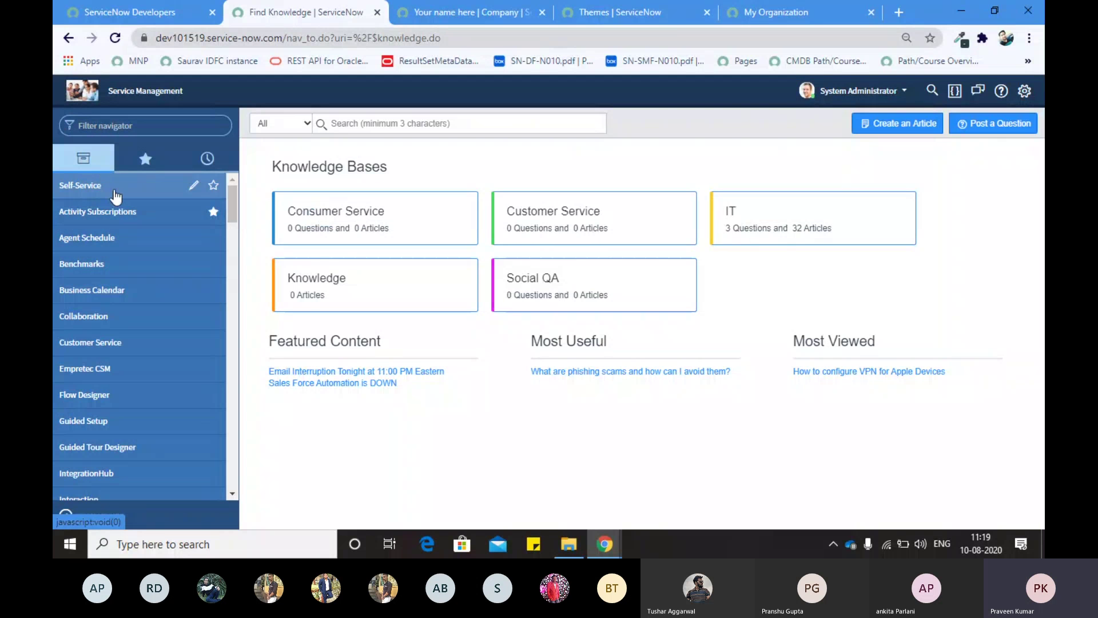
Step: Star Self-Service as a favorite and remove Activity Subscriptions from favorites
{"action": "left_click", "coordinate": [214, 185]}
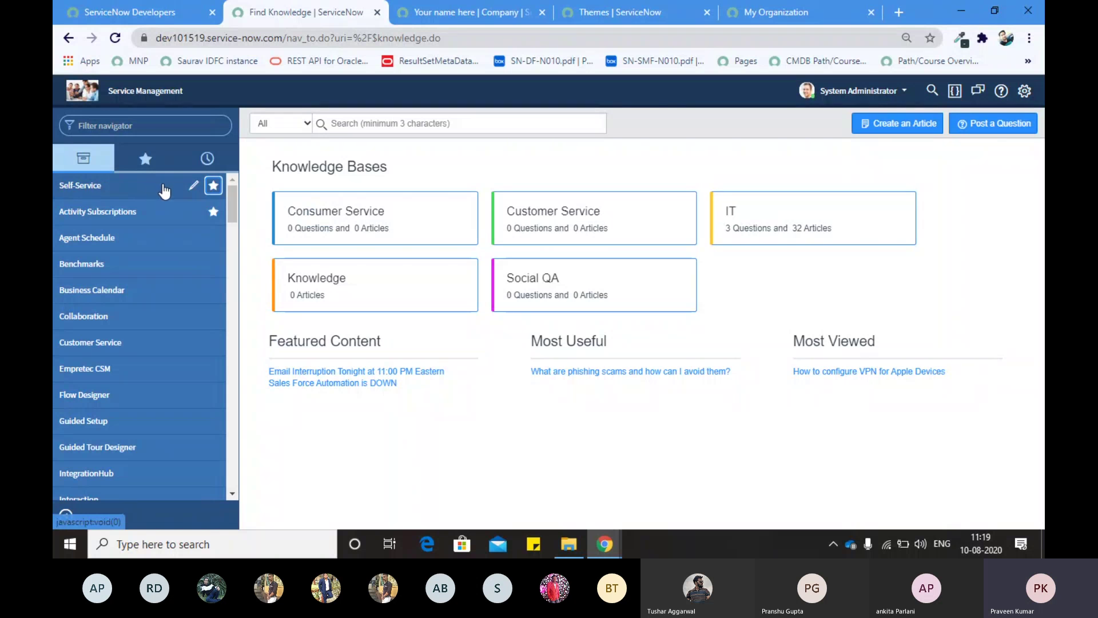
{"action": "left_click", "coordinate": [213, 211]}
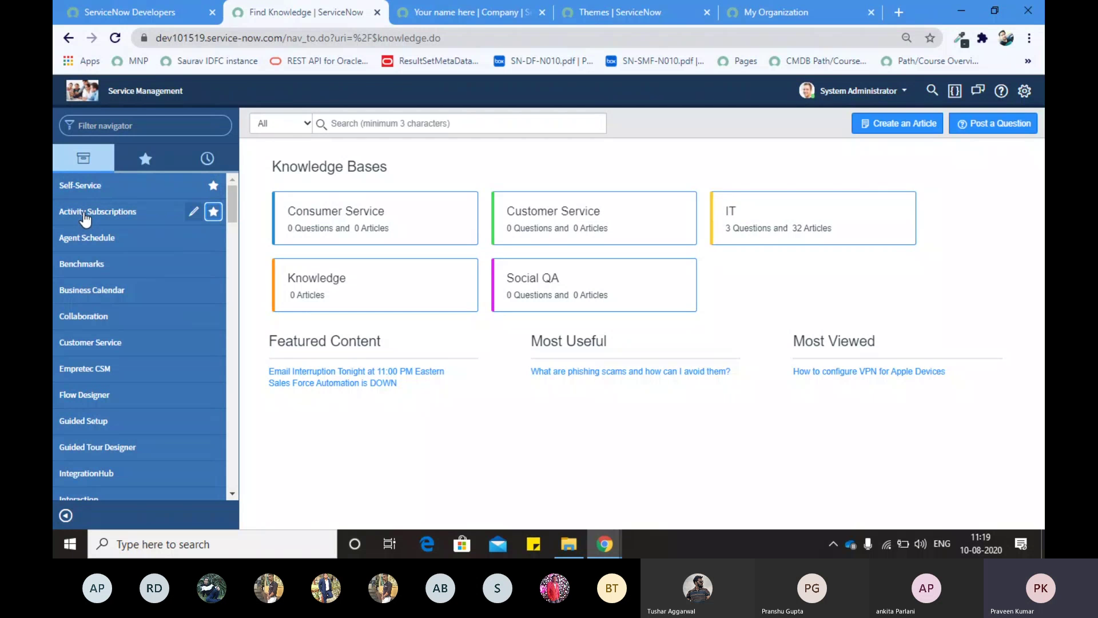
{"action": "left_click", "coordinate": [140, 163]}
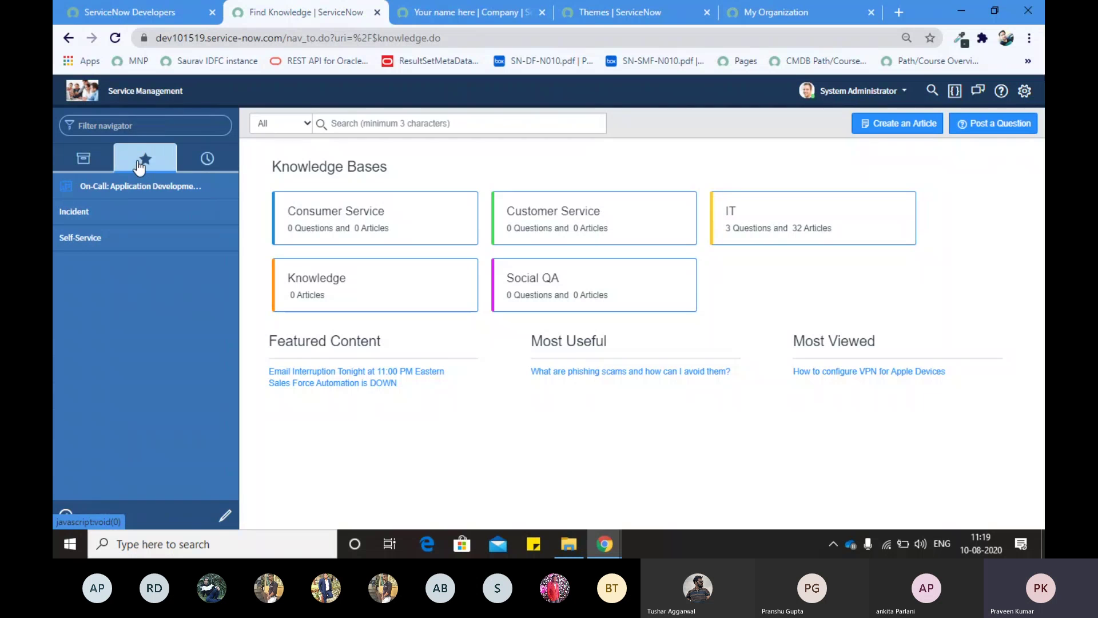
Step: Expand Self-Service under Favorites, then show the recently visited History list
{"action": "left_click", "coordinate": [77, 240]}
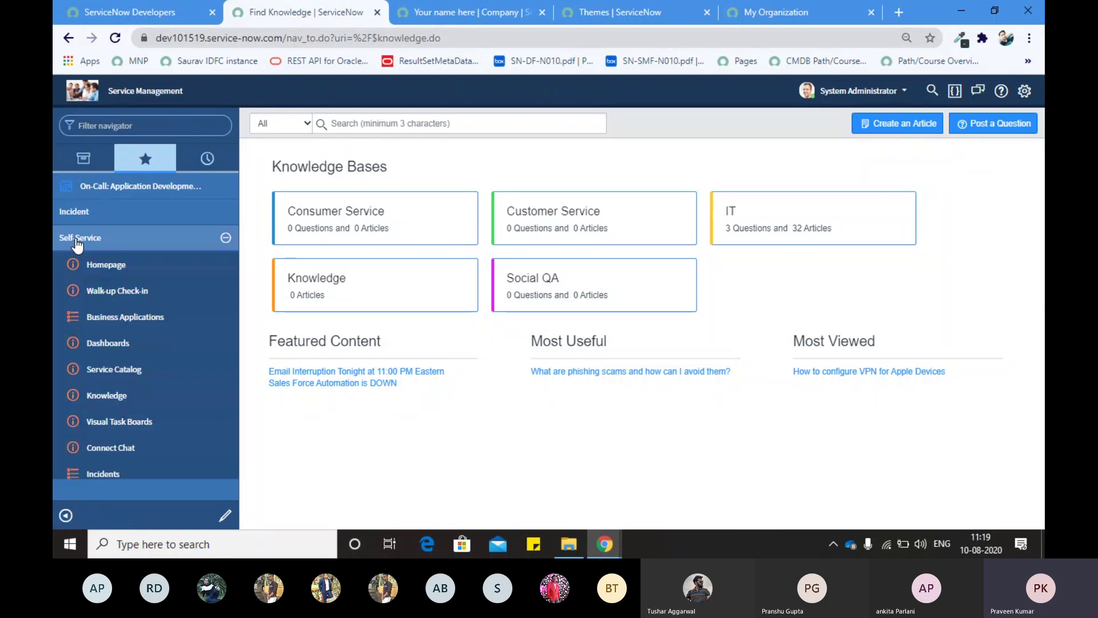
{"action": "left_click", "coordinate": [76, 244]}
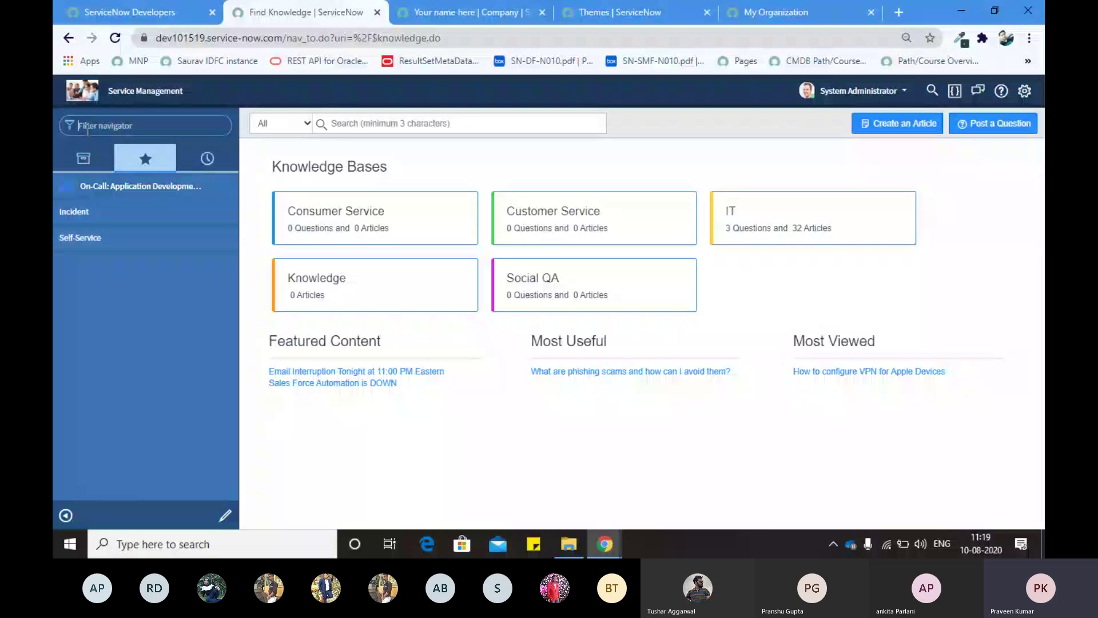
{"action": "left_click", "coordinate": [92, 240]}
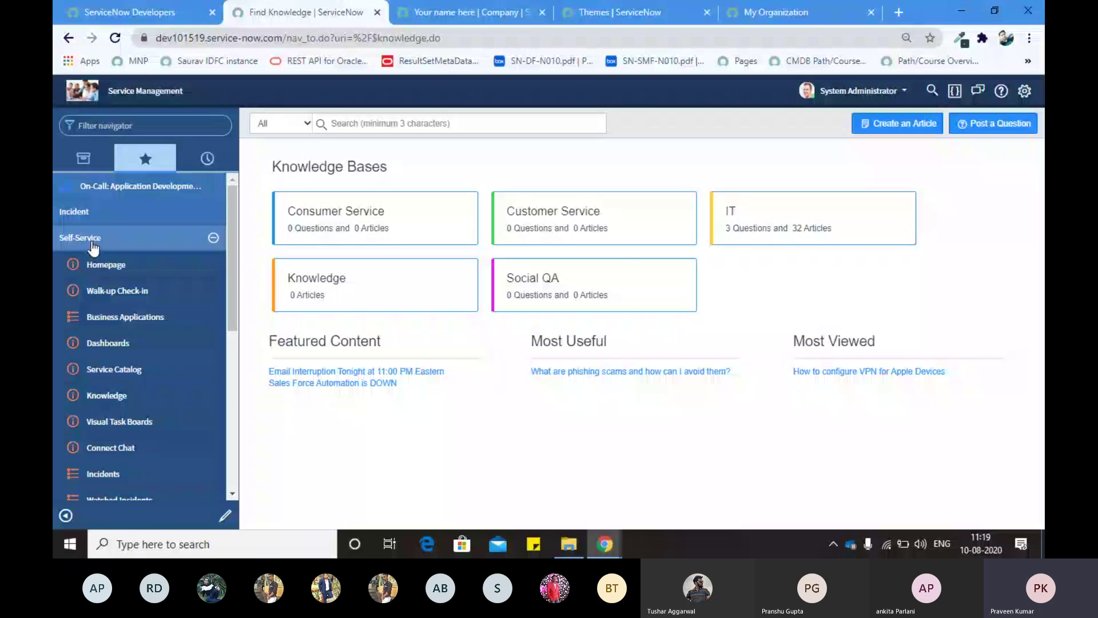
{"action": "left_click", "coordinate": [201, 169]}
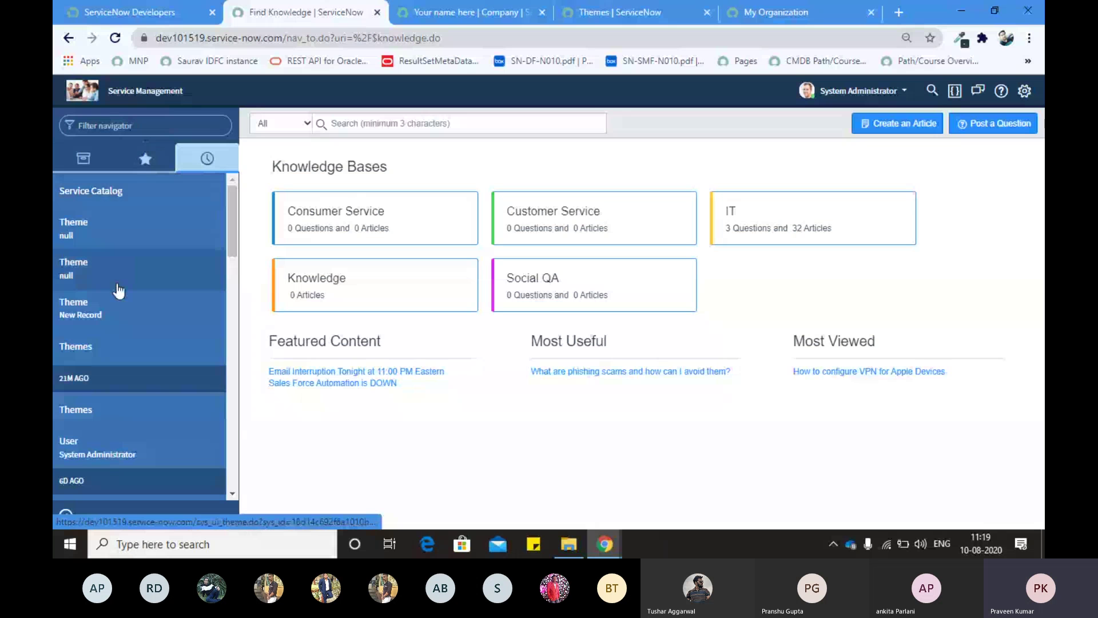
Step: Switch back to the full application list and return to the PA CMDB Compliance Health homepage
{"action": "scroll", "coordinate": [118, 291], "scroll_direction": "down", "scroll_amount": 1}
{"action": "scroll", "coordinate": [118, 291], "scroll_direction": "down", "scroll_amount": 5}
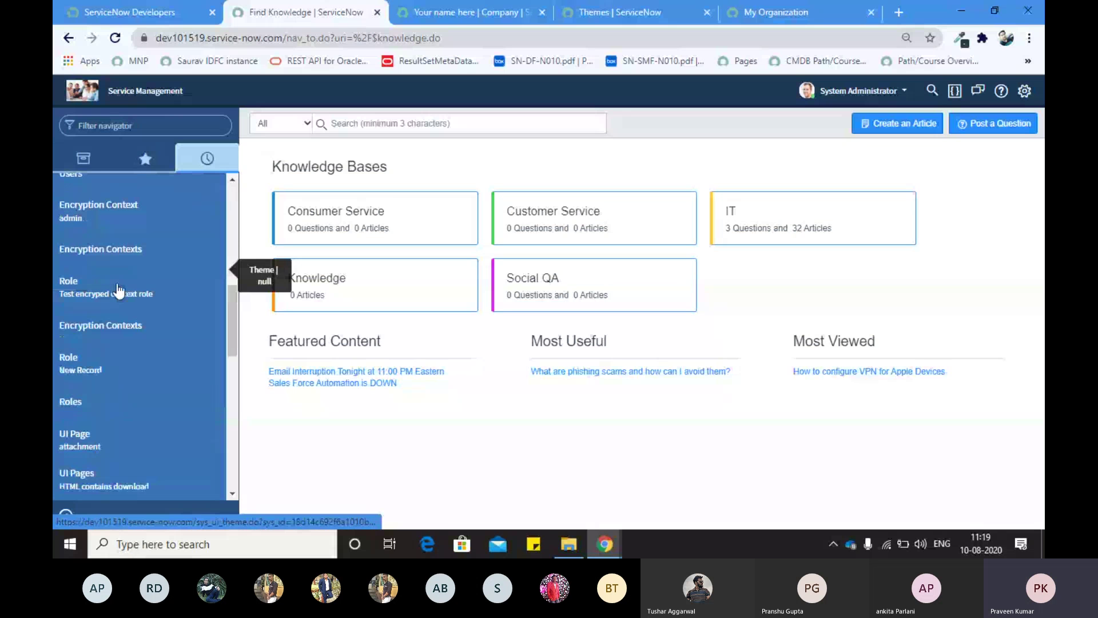
{"action": "scroll", "coordinate": [118, 291], "scroll_direction": "up", "scroll_amount": 6}
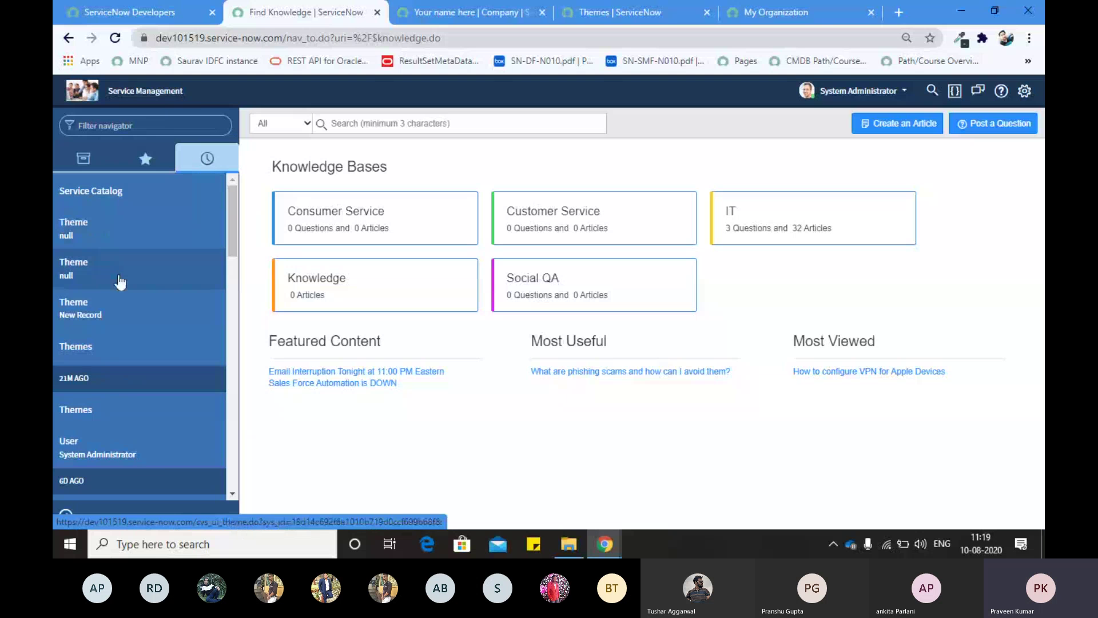
{"action": "scroll", "coordinate": [119, 280], "scroll_direction": "down", "scroll_amount": 5}
{"action": "scroll", "coordinate": [120, 280], "scroll_direction": "up", "scroll_amount": 5}
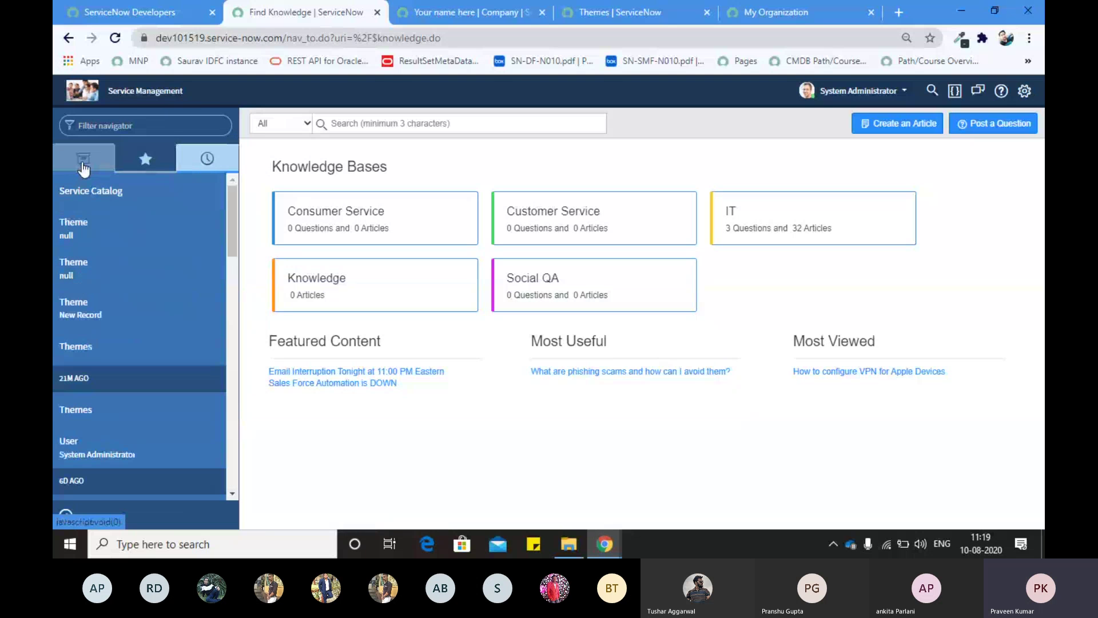
{"action": "left_click", "coordinate": [83, 167]}
{"action": "scroll", "coordinate": [99, 330], "scroll_direction": "down", "scroll_amount": 15}
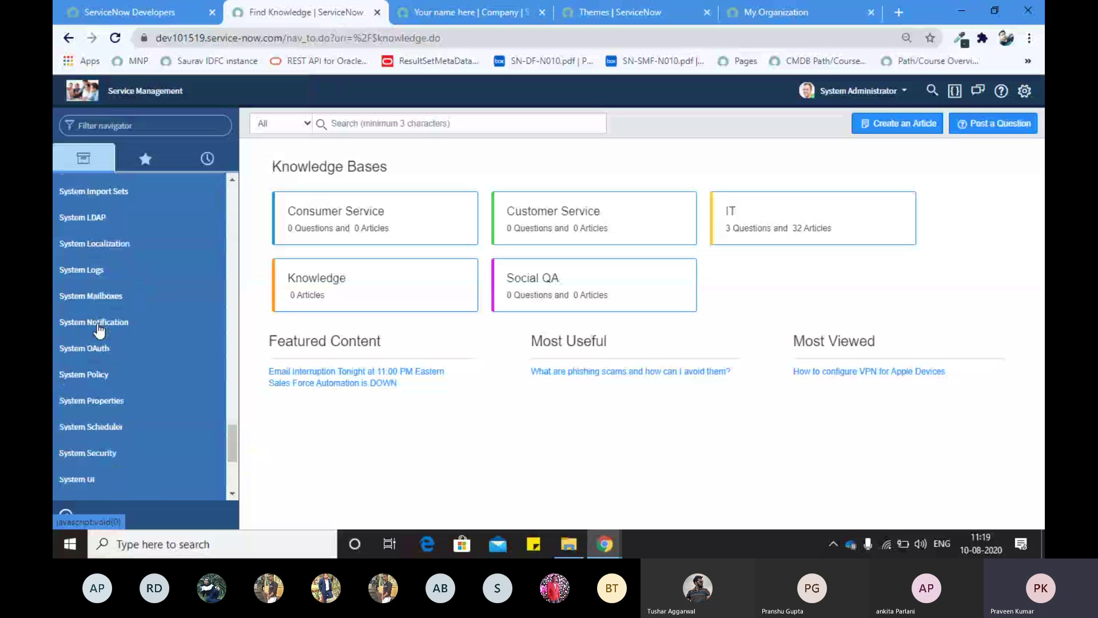
{"action": "scroll", "coordinate": [98, 330], "scroll_direction": "up", "scroll_amount": 10}
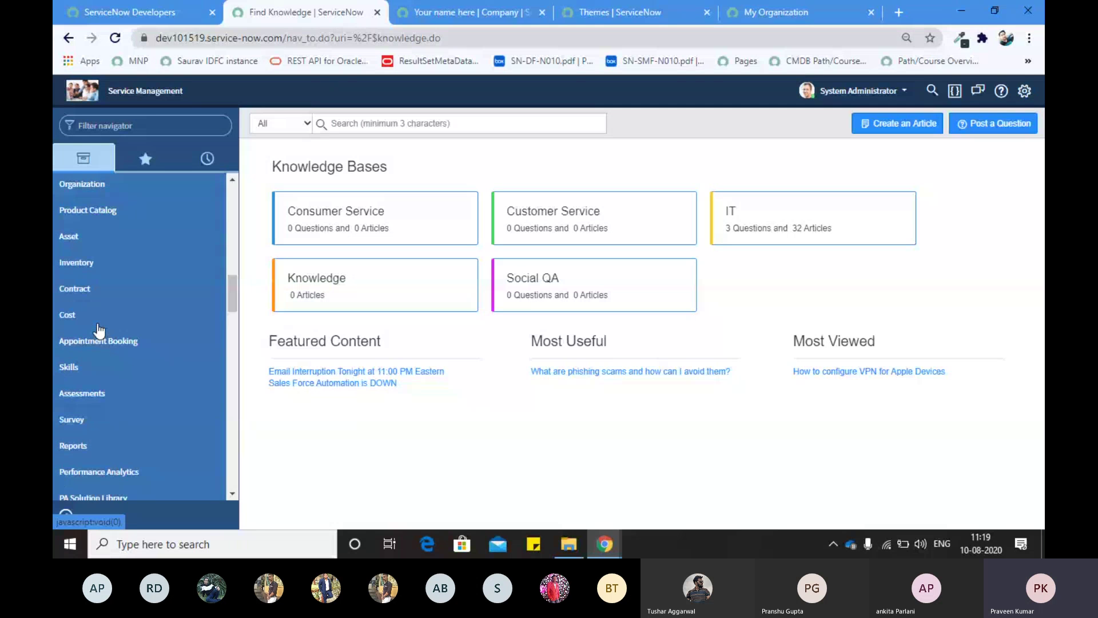
{"action": "scroll", "coordinate": [99, 330], "scroll_direction": "up", "scroll_amount": 10}
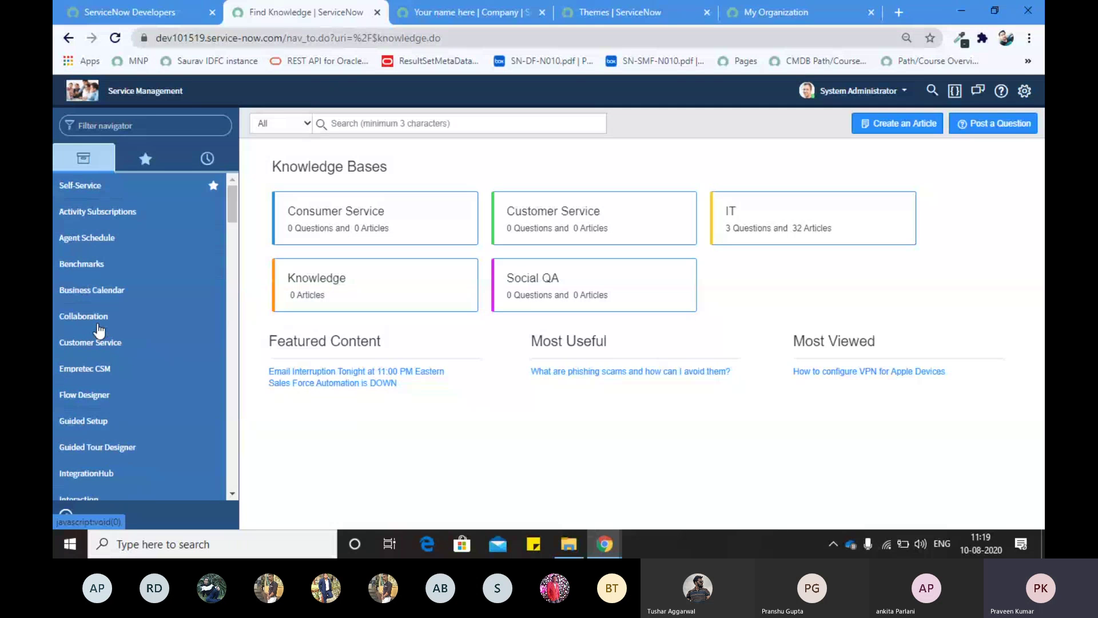
{"action": "left_click", "coordinate": [84, 95]}
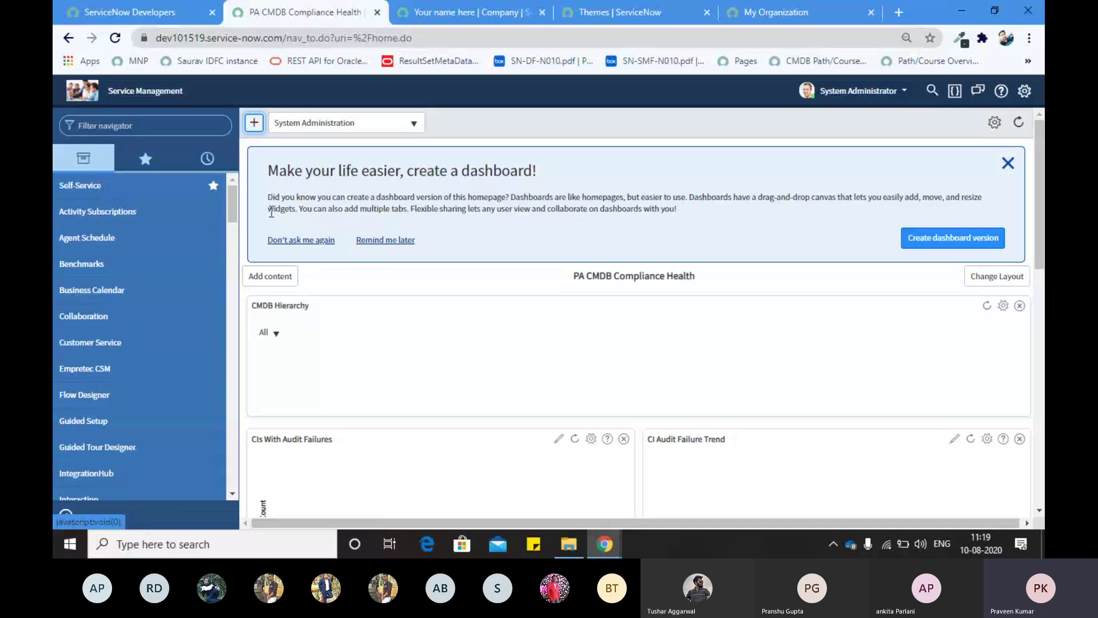
Step: Scroll the homepage dashboard widgets, then switch to the SN Training Plan Core Excel window
{"action": "scroll", "coordinate": [420, 255], "scroll_direction": "down", "scroll_amount": 5}
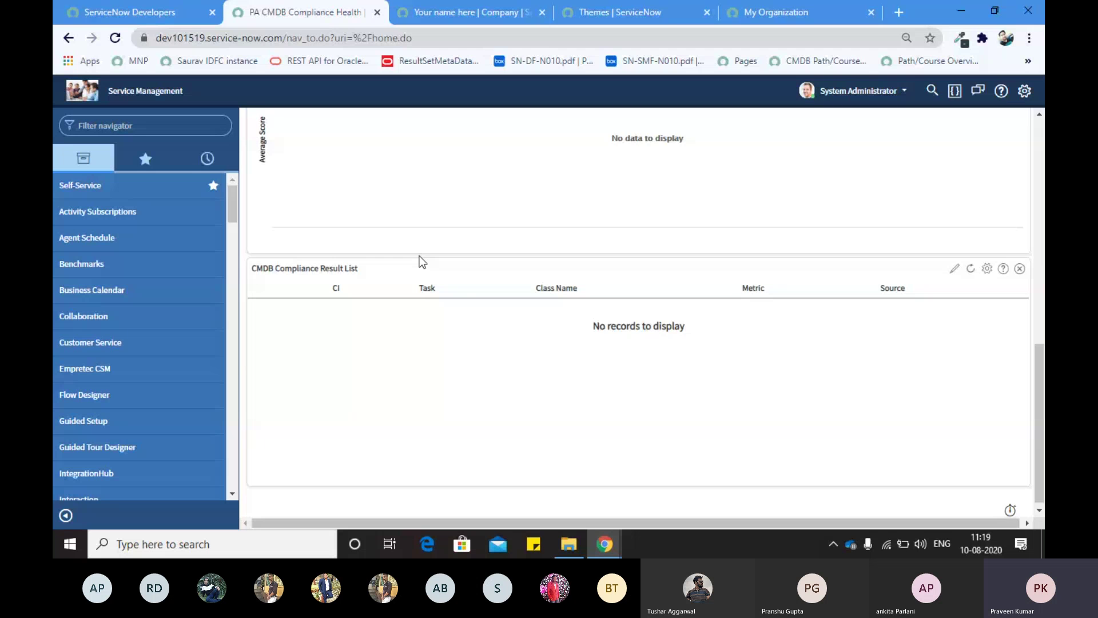
{"action": "scroll", "coordinate": [415, 213], "scroll_direction": "up", "scroll_amount": 5}
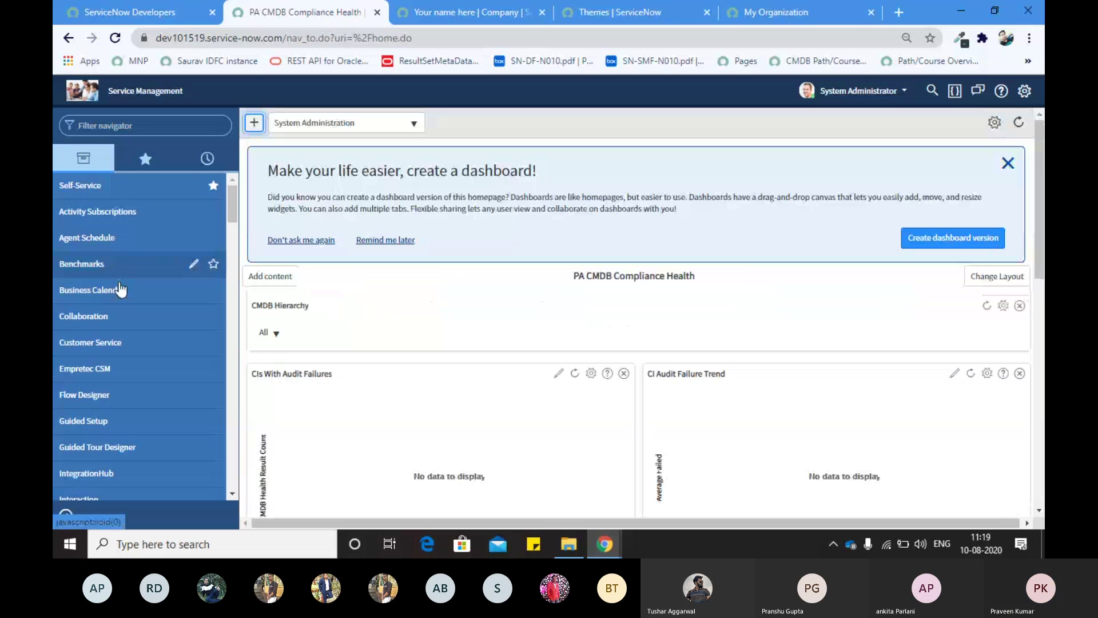
{"action": "scroll", "coordinate": [111, 346], "scroll_direction": "down", "scroll_amount": 5}
{"action": "scroll", "coordinate": [111, 341], "scroll_direction": "up", "scroll_amount": 10}
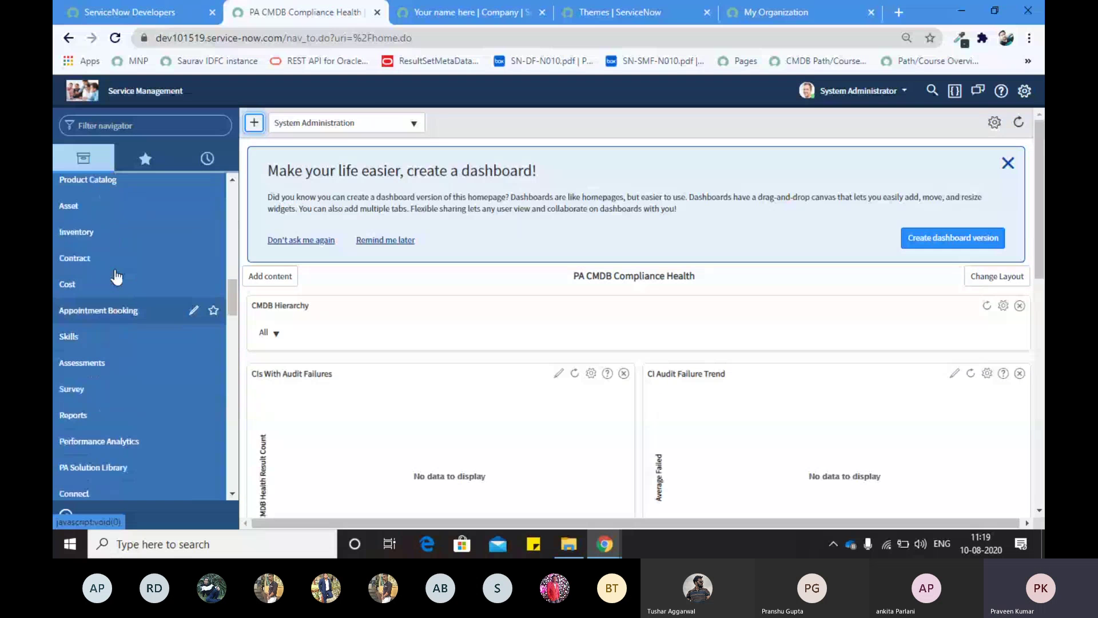
{"action": "left_click", "coordinate": [98, 126]}
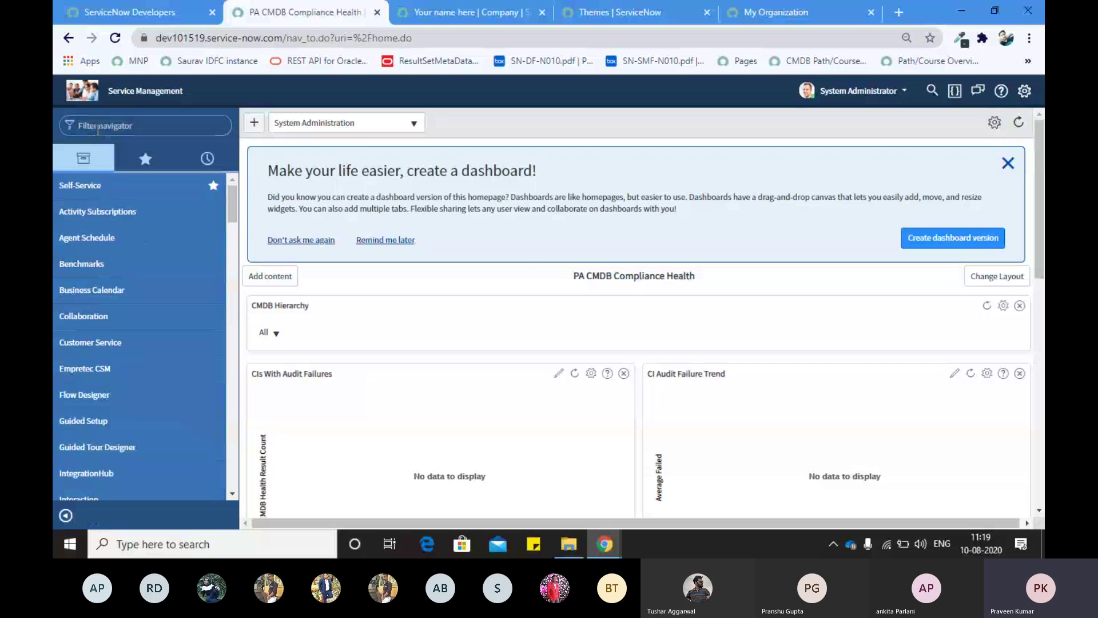
{"action": "key", "text": "alt+Tab"}
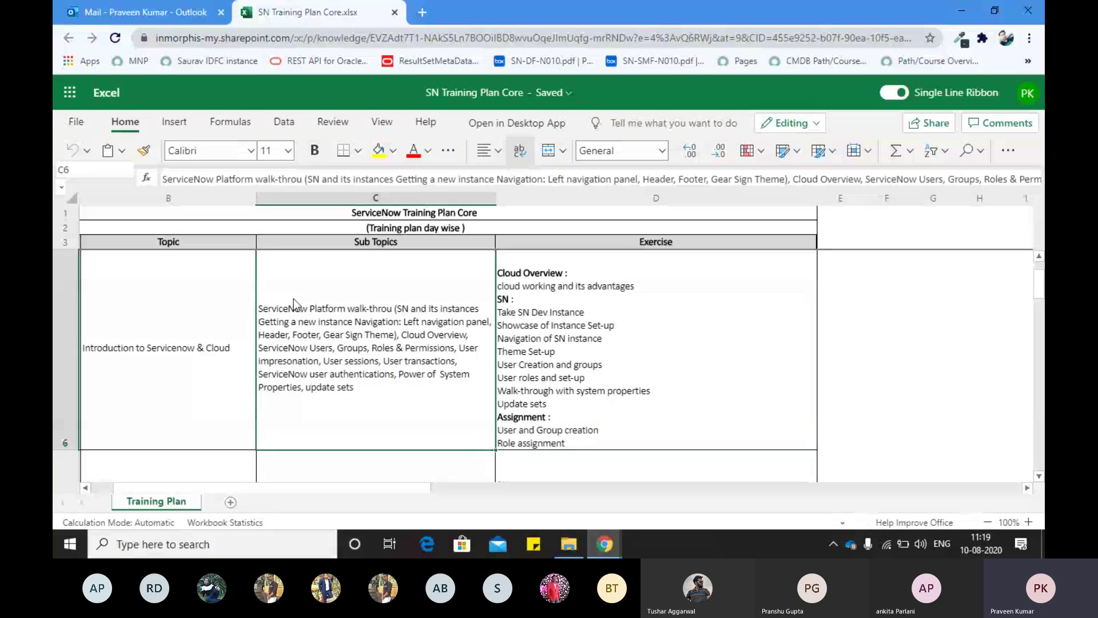
Step: Alt+Tab from the Excel training plan back to the ServiceNow homepage
{"action": "key", "text": "alt+Tab"}
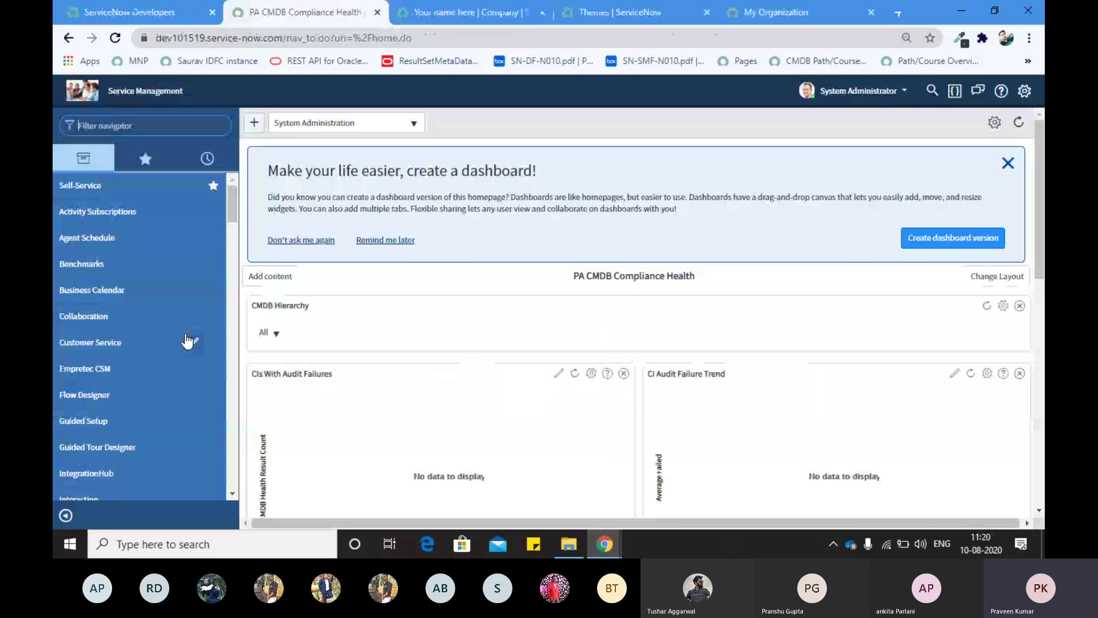
{"action": "key", "text": "alt+Tab"}
{"action": "key", "text": "alt+Tab"}
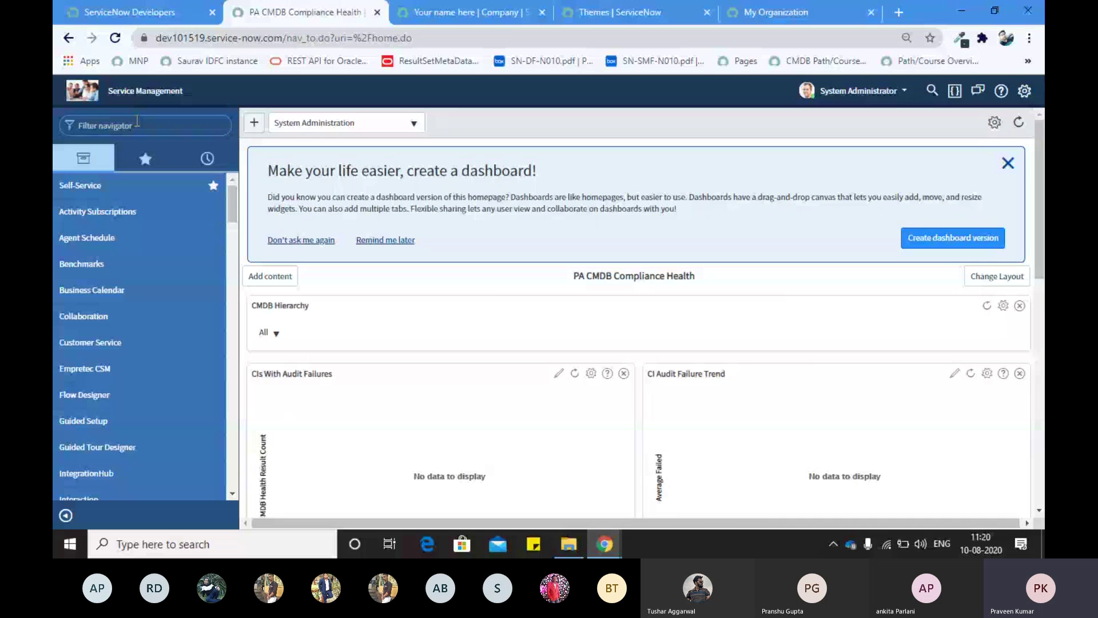
Step: Filter the navigator for 'user adm' and open User Administration > Users
{"action": "left_click", "coordinate": [137, 123]}
{"action": "type", "text": "user adm"}
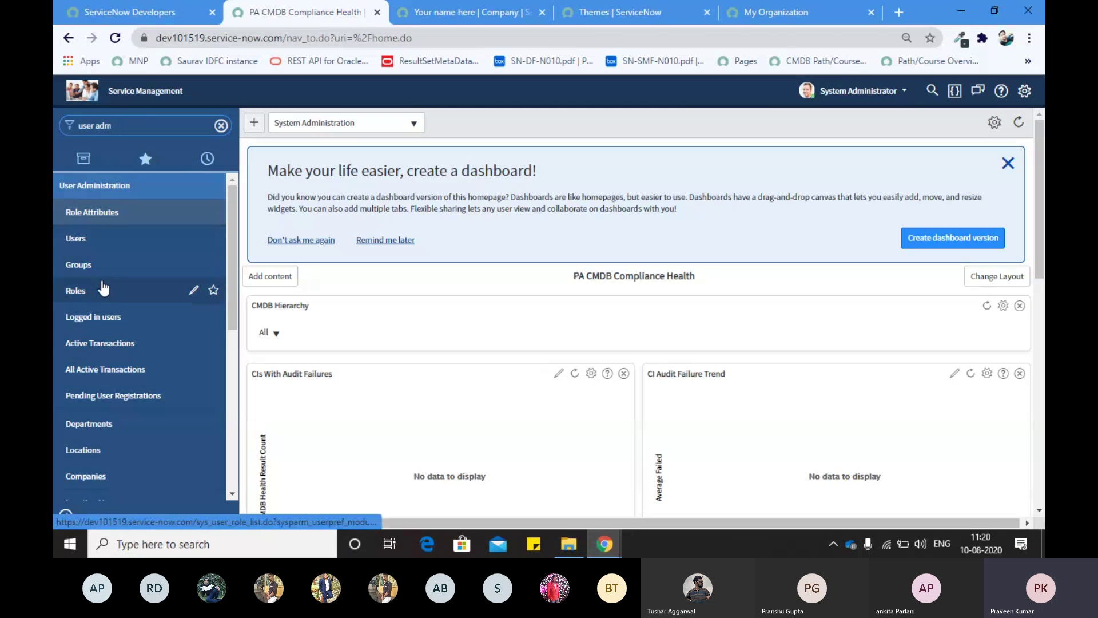
{"action": "scroll", "coordinate": [105, 337], "scroll_direction": "down", "scroll_amount": 3}
{"action": "scroll", "coordinate": [105, 337], "scroll_direction": "down", "scroll_amount": 3}
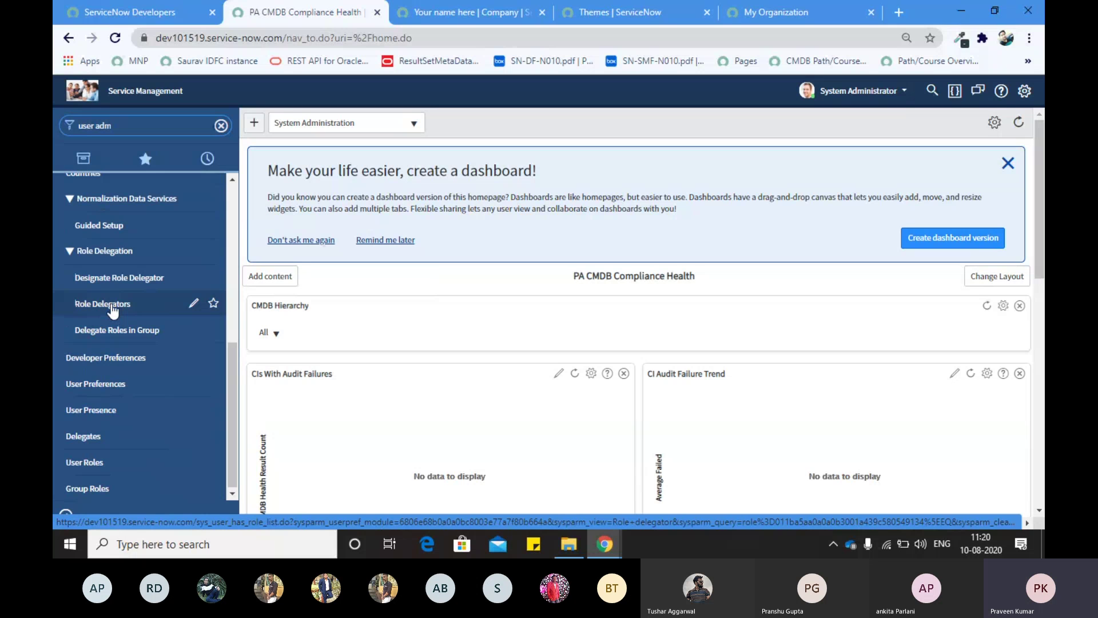
{"action": "scroll", "coordinate": [106, 274], "scroll_direction": "up", "scroll_amount": 6}
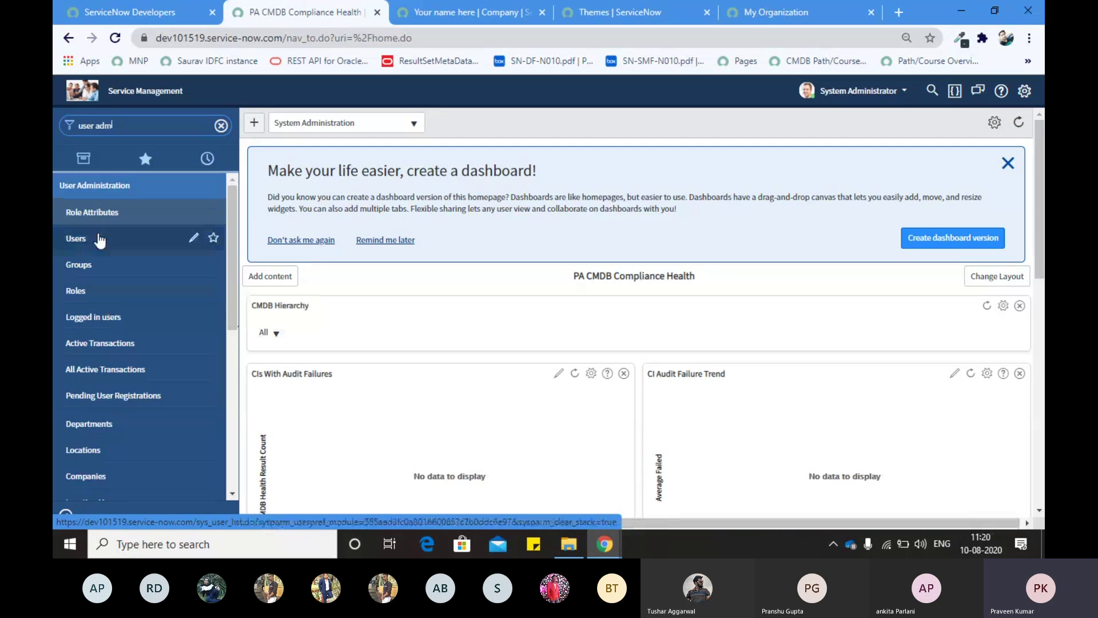
{"action": "left_click", "coordinate": [77, 242]}
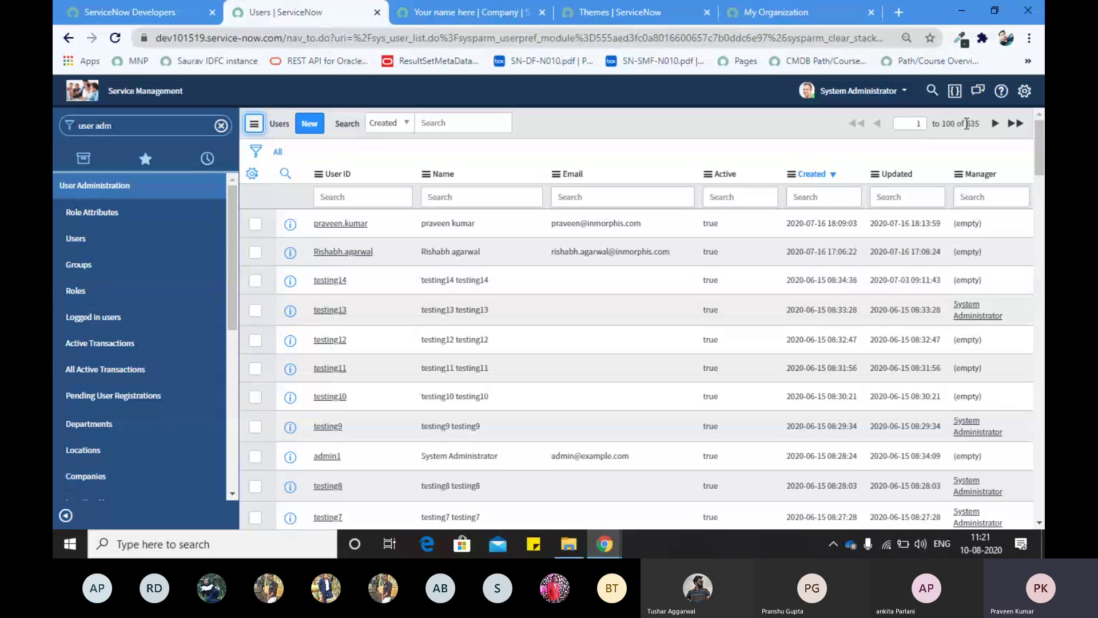
Step: Bring up the Users list options menu and scroll through the 635 user records
{"action": "left_click", "coordinate": [279, 123]}
{"action": "mouse_move", "coordinate": [320, 137]}
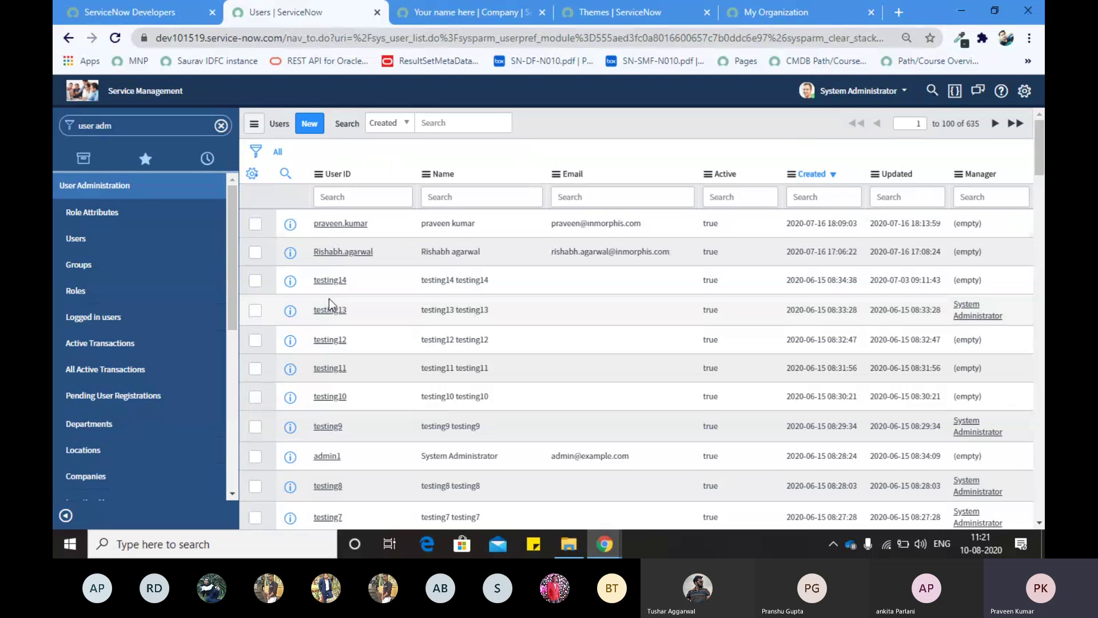
{"action": "scroll", "coordinate": [329, 299], "scroll_direction": "down", "scroll_amount": 2}
{"action": "scroll", "coordinate": [328, 299], "scroll_direction": "up", "scroll_amount": 3}
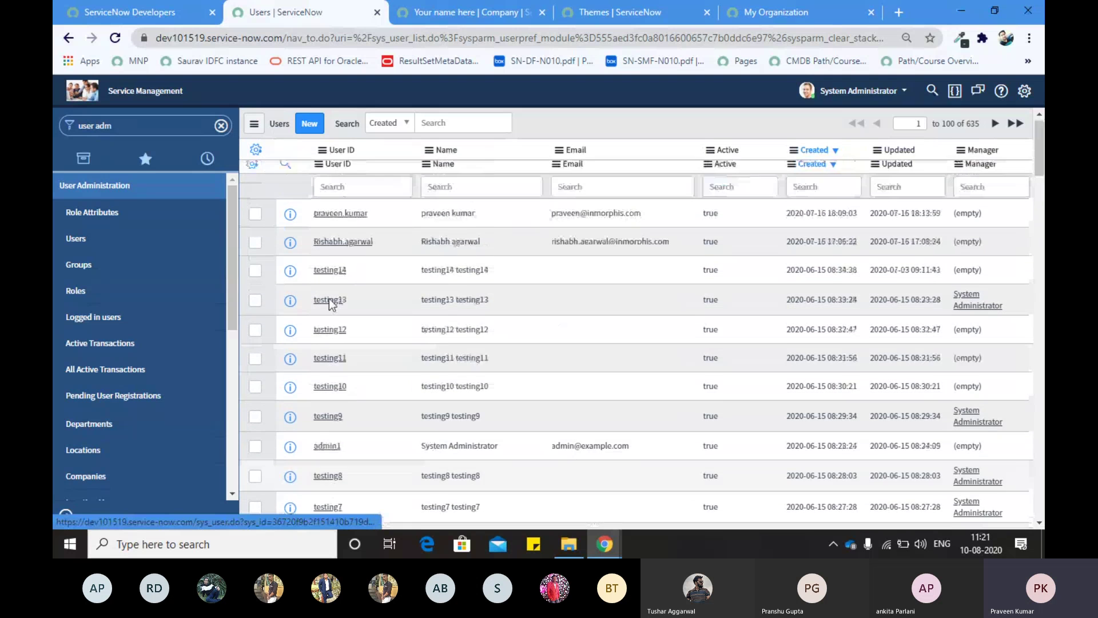
{"action": "scroll", "coordinate": [329, 286], "scroll_direction": "down", "scroll_amount": 1}
{"action": "scroll", "coordinate": [331, 285], "scroll_direction": "down", "scroll_amount": 15}
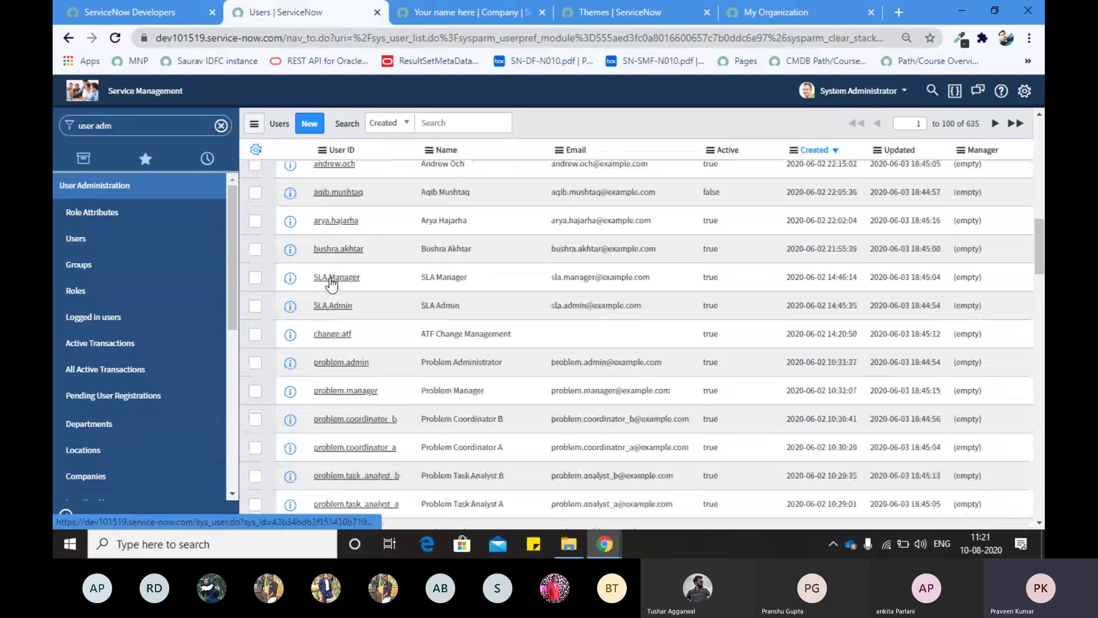
{"action": "scroll", "coordinate": [331, 285], "scroll_direction": "up", "scroll_amount": 15}
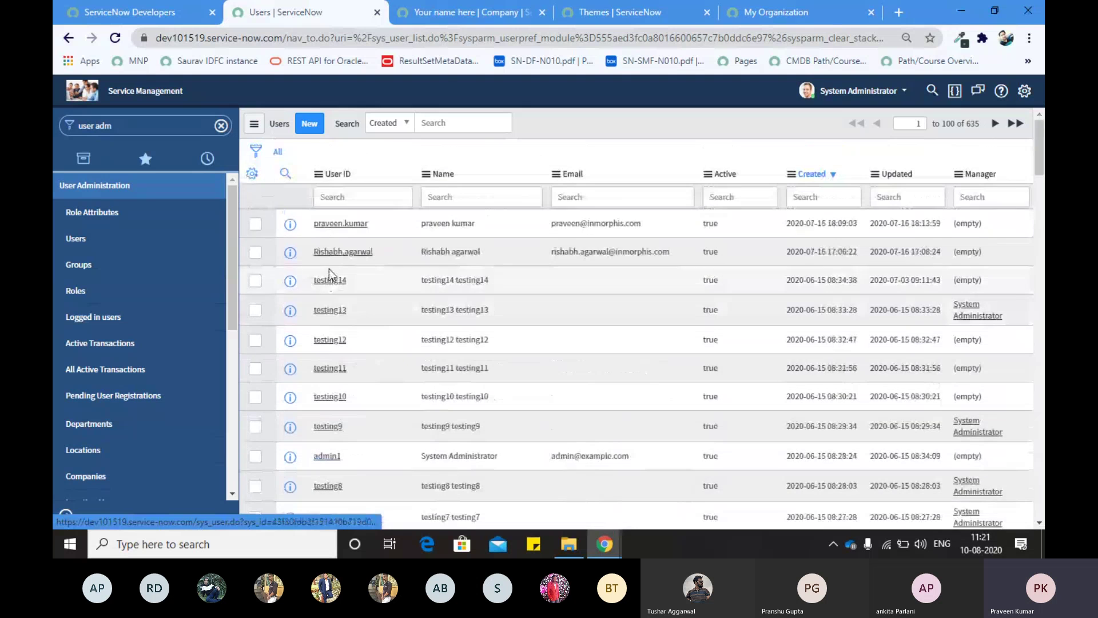
{"action": "left_click", "coordinate": [327, 225]}
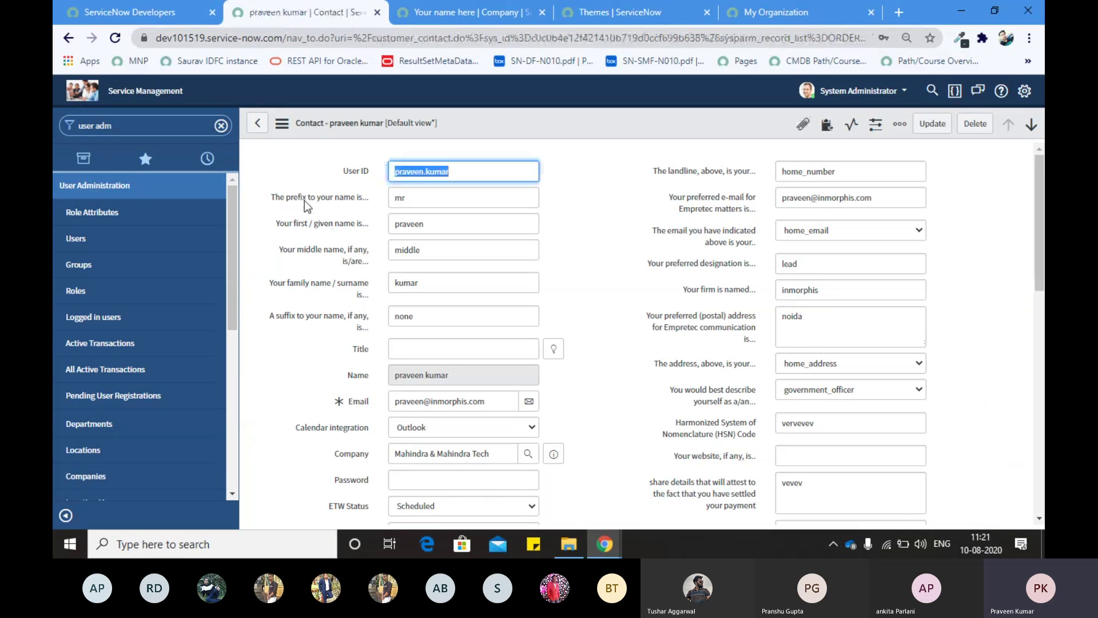
{"action": "double_click", "coordinate": [276, 197]}
{"action": "left_click_drag", "start_coordinate": [315, 197], "coordinate": [366, 197]}
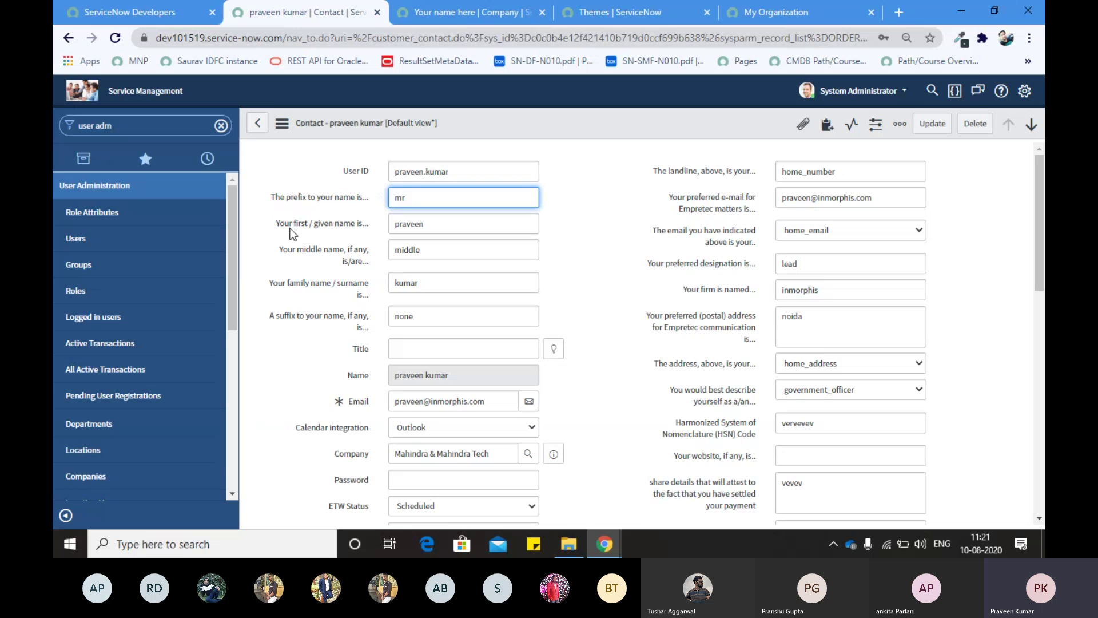
{"action": "mouse_move", "coordinate": [283, 226]}
{"action": "left_mouse_down"}
{"action": "mouse_move", "coordinate": [334, 228]}
{"action": "mouse_move", "coordinate": [275, 227]}
{"action": "left_mouse_up"}
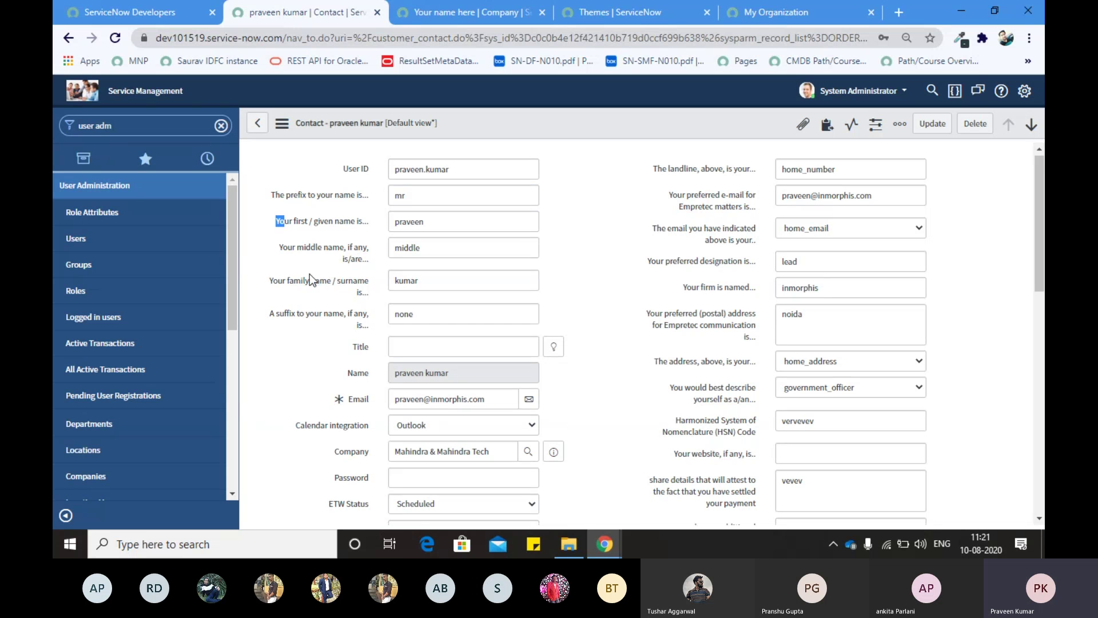
{"action": "scroll", "coordinate": [310, 275], "scroll_direction": "down", "scroll_amount": 1}
{"action": "scroll", "coordinate": [309, 275], "scroll_direction": "down", "scroll_amount": 5}
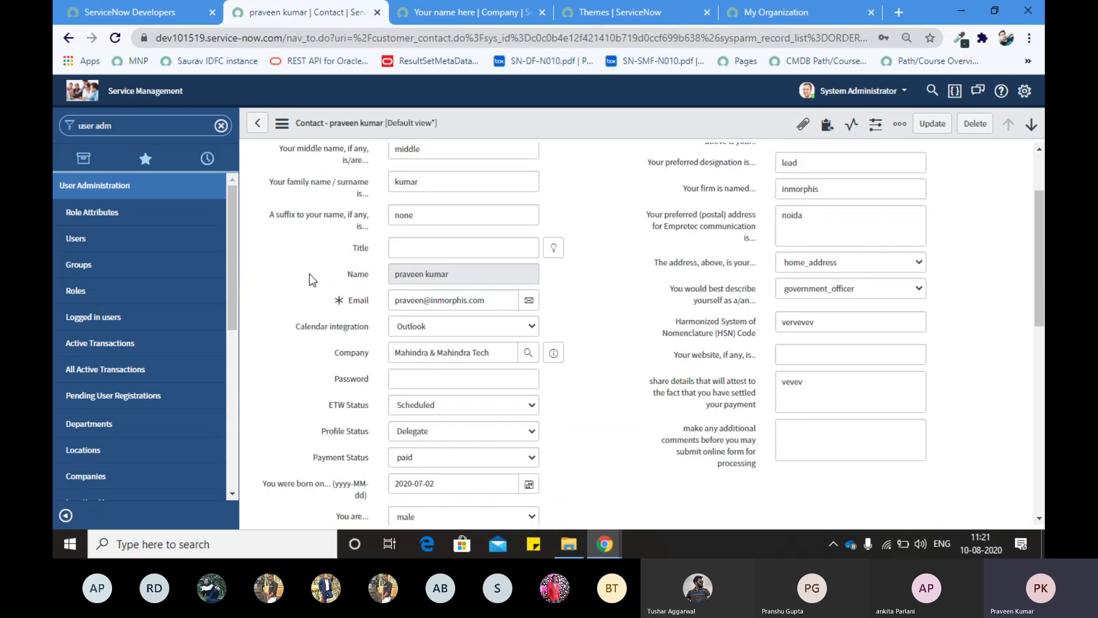
{"action": "scroll", "coordinate": [310, 273], "scroll_direction": "down", "scroll_amount": 7}
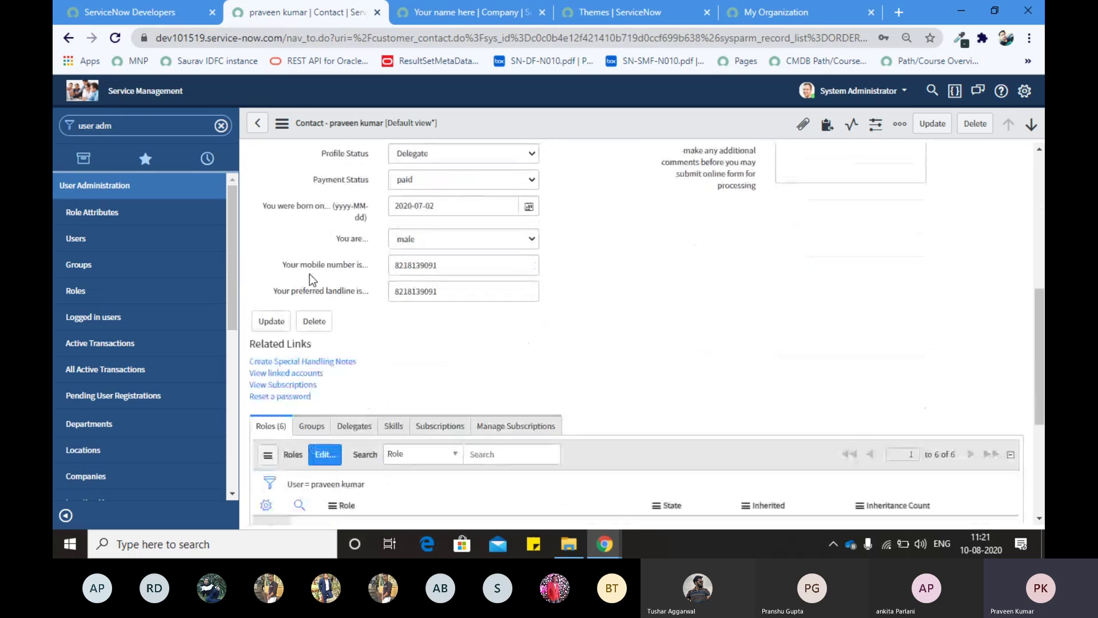
{"action": "scroll", "coordinate": [310, 273], "scroll_direction": "up", "scroll_amount": 13}
{"action": "scroll", "coordinate": [639, 241], "scroll_direction": "down", "scroll_amount": 4}
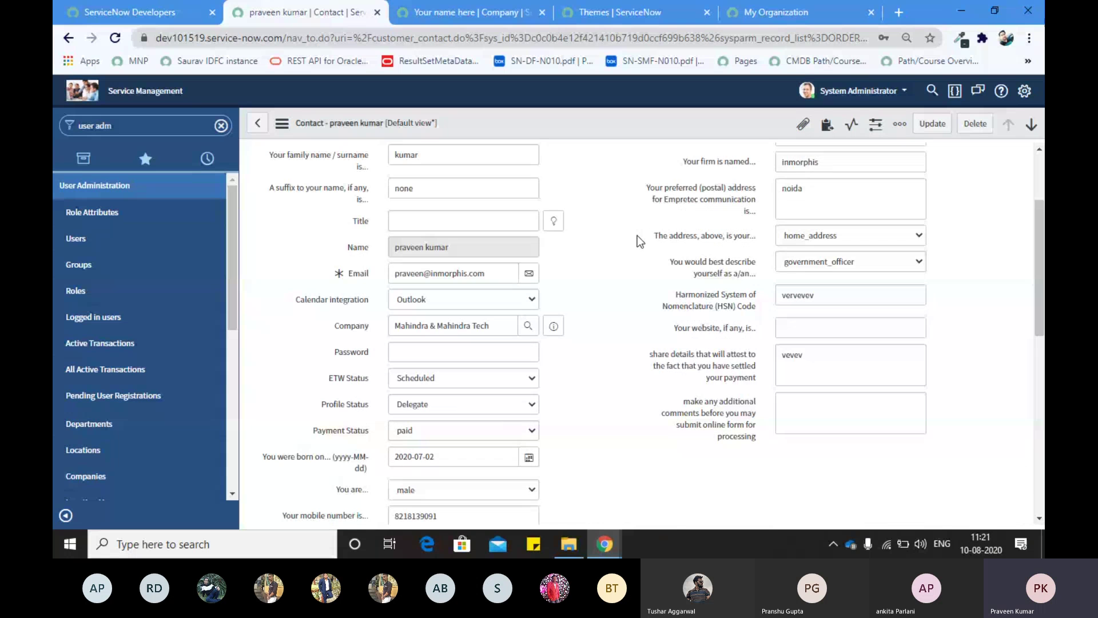
{"action": "scroll", "coordinate": [639, 241], "scroll_direction": "down", "scroll_amount": 5}
{"action": "scroll", "coordinate": [640, 241], "scroll_direction": "up", "scroll_amount": 10}
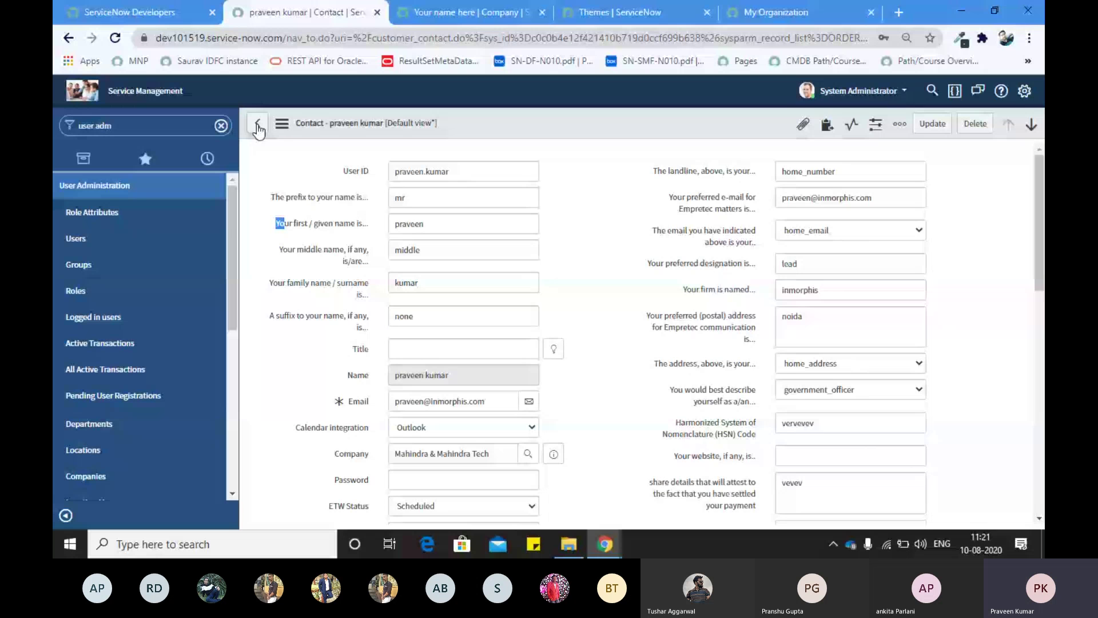
{"action": "left_click", "coordinate": [257, 127]}
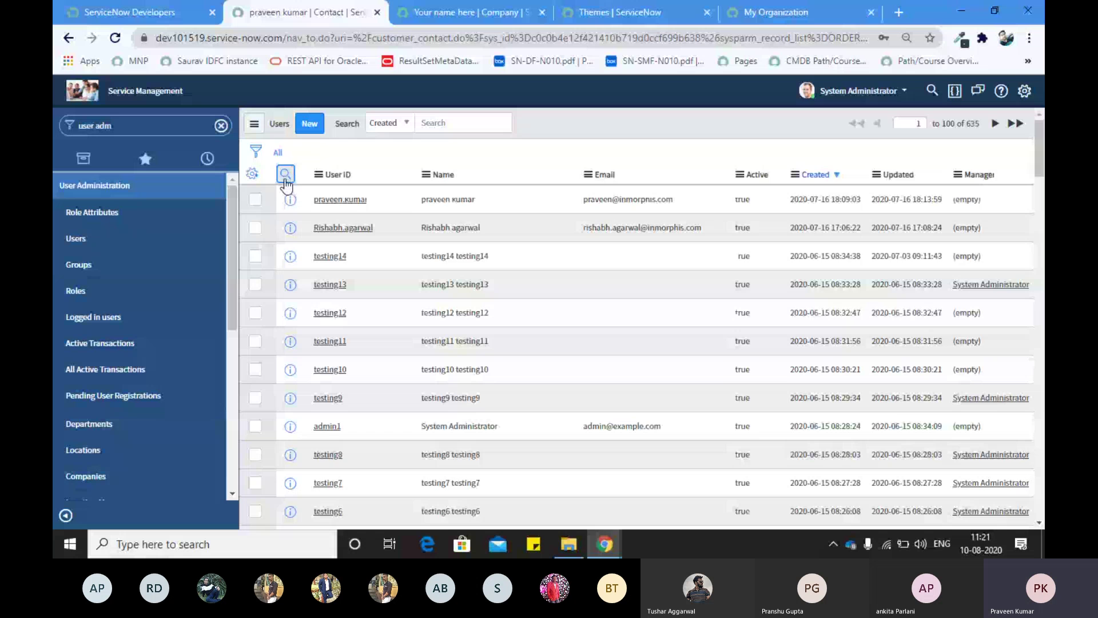
Step: Search the User ID column with '*' using the column search boxes
{"action": "left_click", "coordinate": [285, 173]}
{"action": "type", "text": "*"}
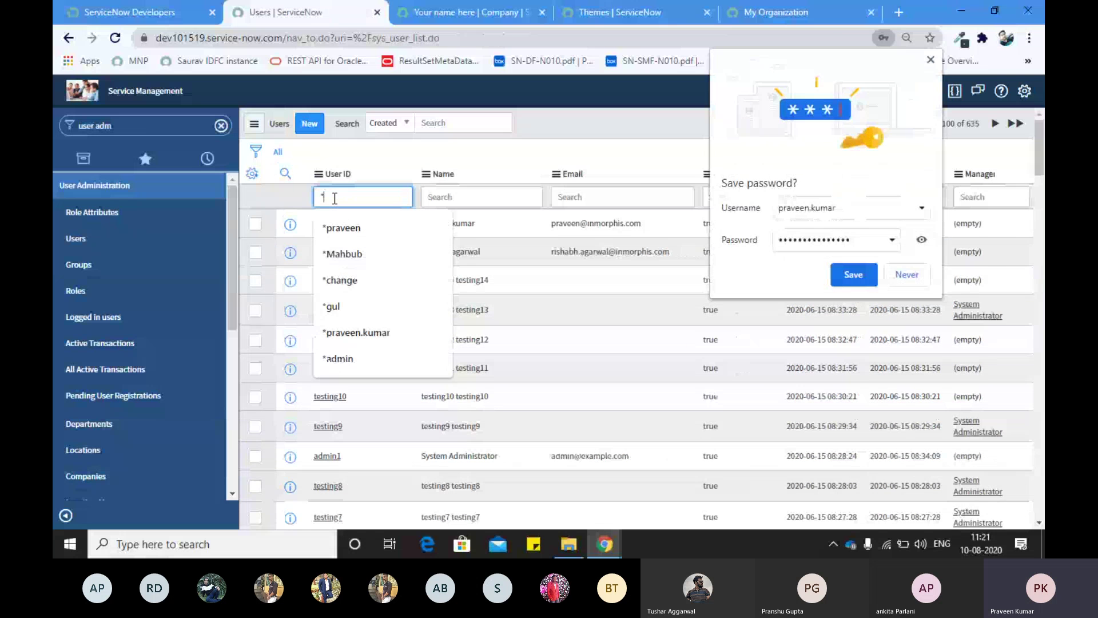
{"action": "key", "text": "Return"}
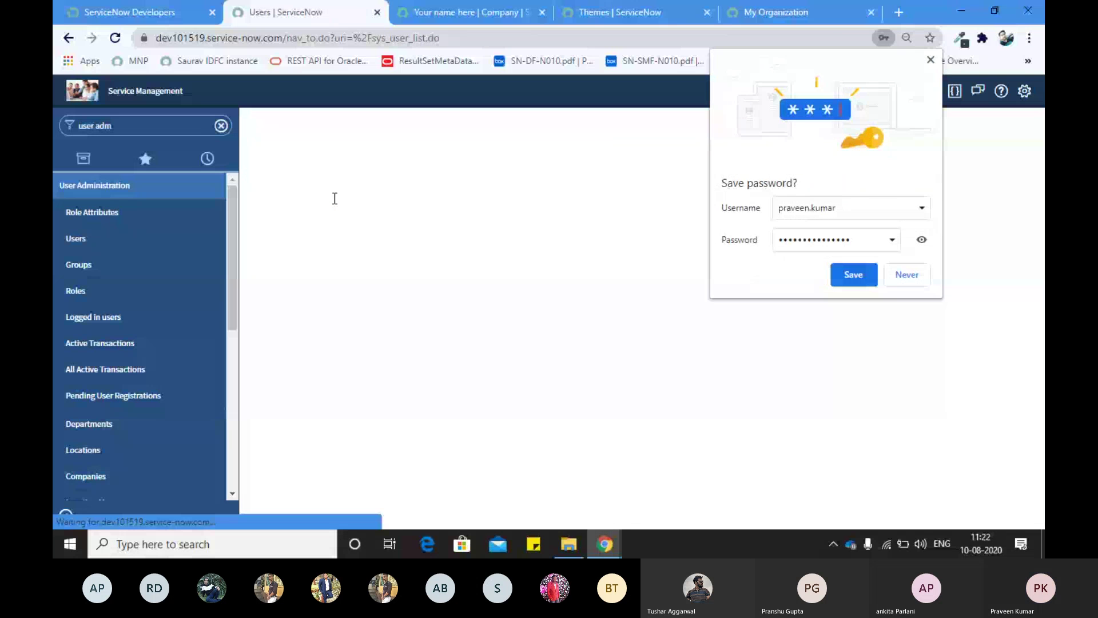
Step: Open a matching user's record in a new tab and close the unneeded company tab
{"action": "middle_click", "coordinate": [335, 232]}
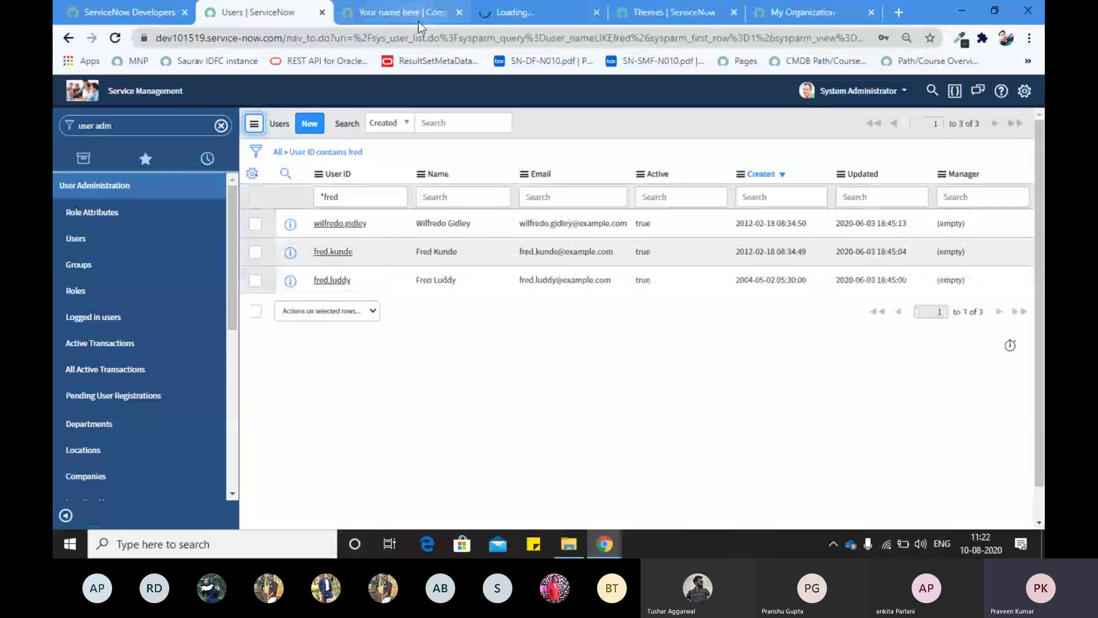
{"action": "left_click", "coordinate": [416, 16]}
{"action": "left_click", "coordinate": [486, 14]}
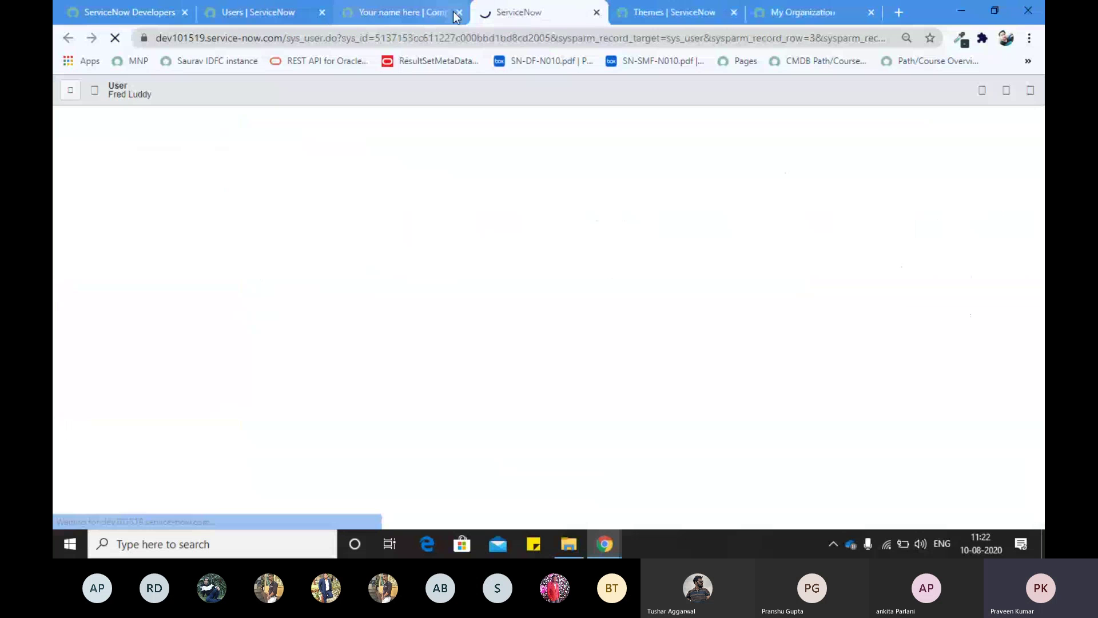
{"action": "left_click", "coordinate": [451, 15]}
{"action": "left_click", "coordinate": [458, 13]}
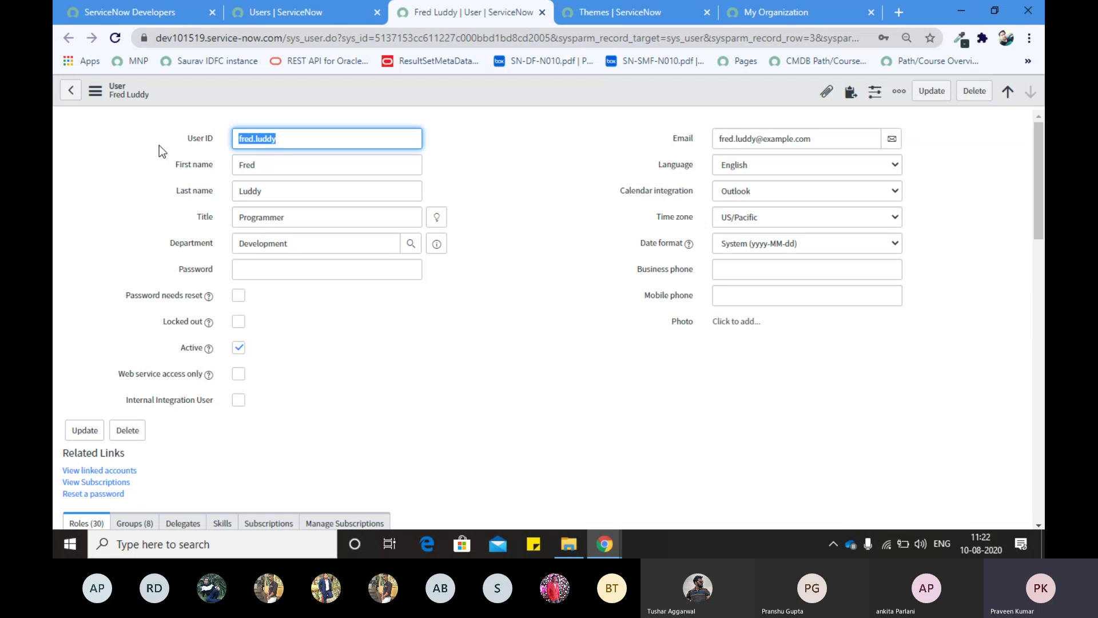
Step: Step through the user's User ID, Last name, Title, Department and Password fields
{"action": "left_click", "coordinate": [186, 140]}
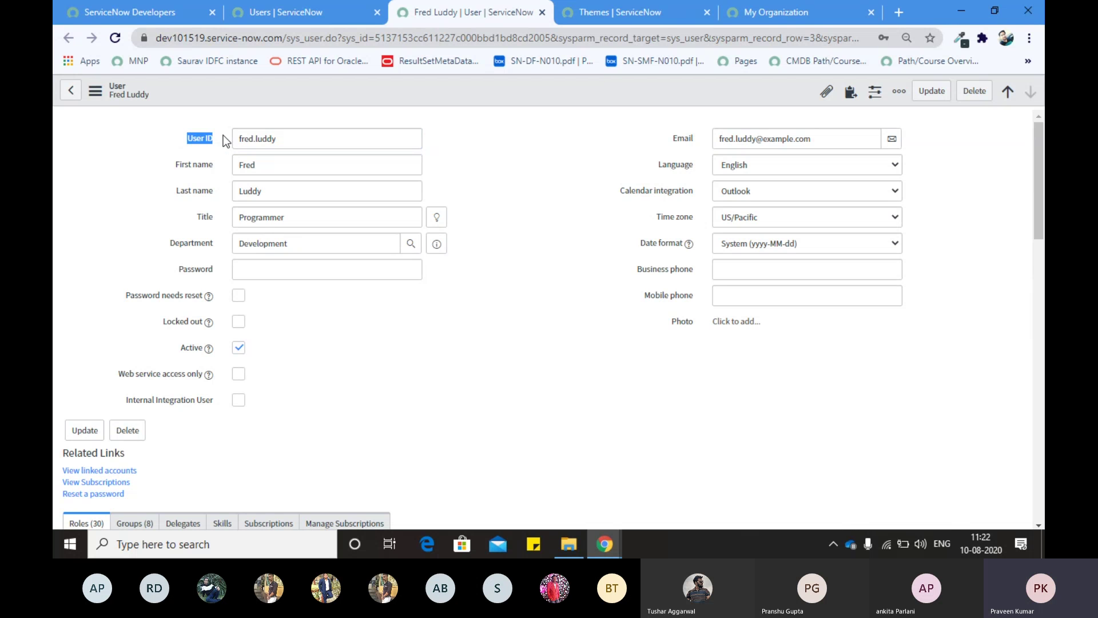
{"action": "left_click", "coordinate": [154, 129]}
{"action": "key", "text": "Tab"}
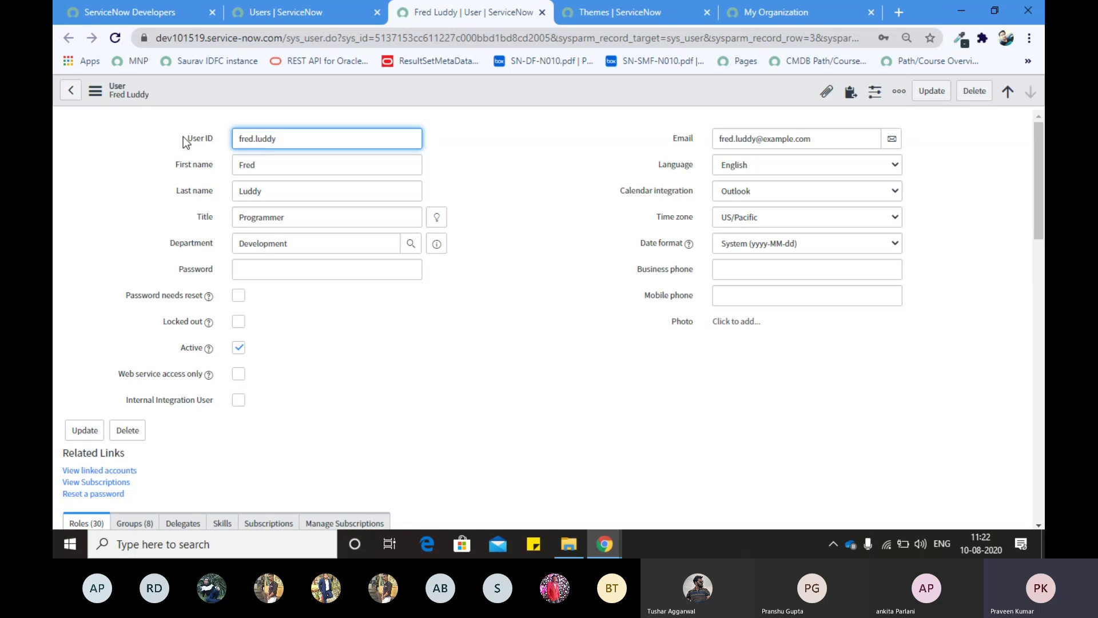
{"action": "left_click_drag", "start_coordinate": [183, 136], "coordinate": [207, 137]}
{"action": "left_click", "coordinate": [170, 133]}
{"action": "left_click", "coordinate": [170, 133]}
{"action": "left_click", "coordinate": [188, 139]}
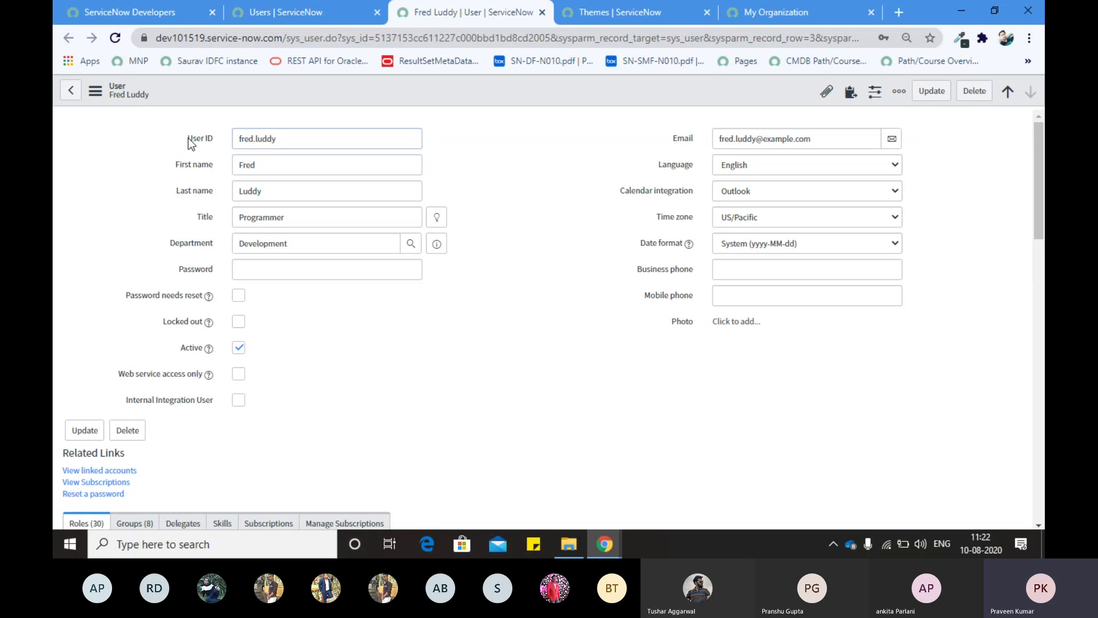
{"action": "left_click", "coordinate": [220, 139]}
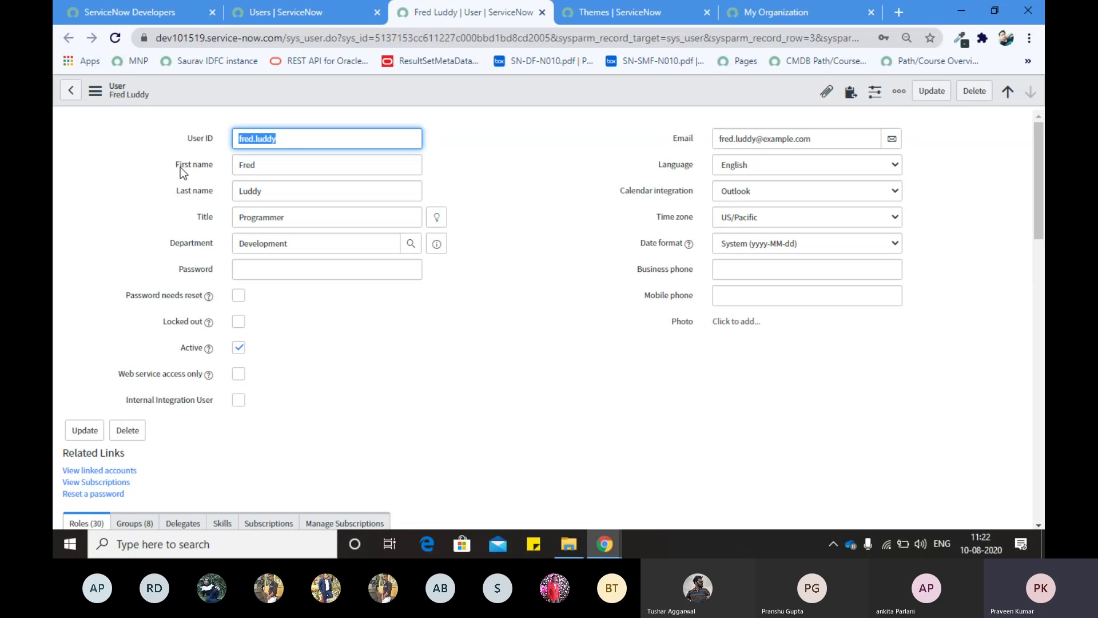
{"action": "left_click", "coordinate": [198, 192]}
{"action": "left_click", "coordinate": [204, 218]}
{"action": "left_click", "coordinate": [207, 244]}
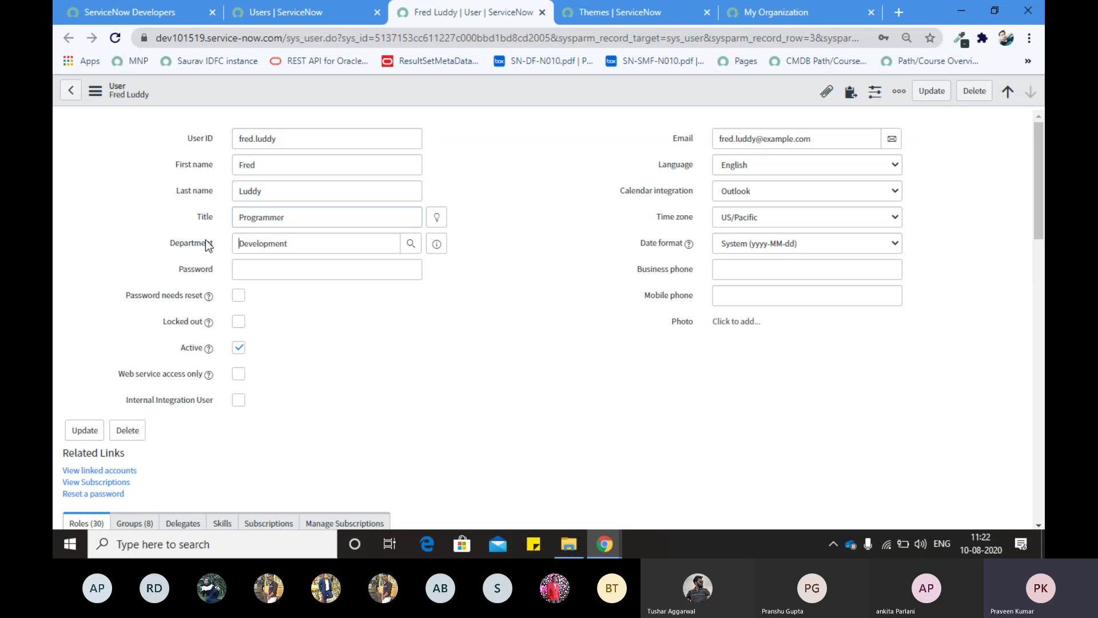
{"action": "left_click", "coordinate": [205, 270]}
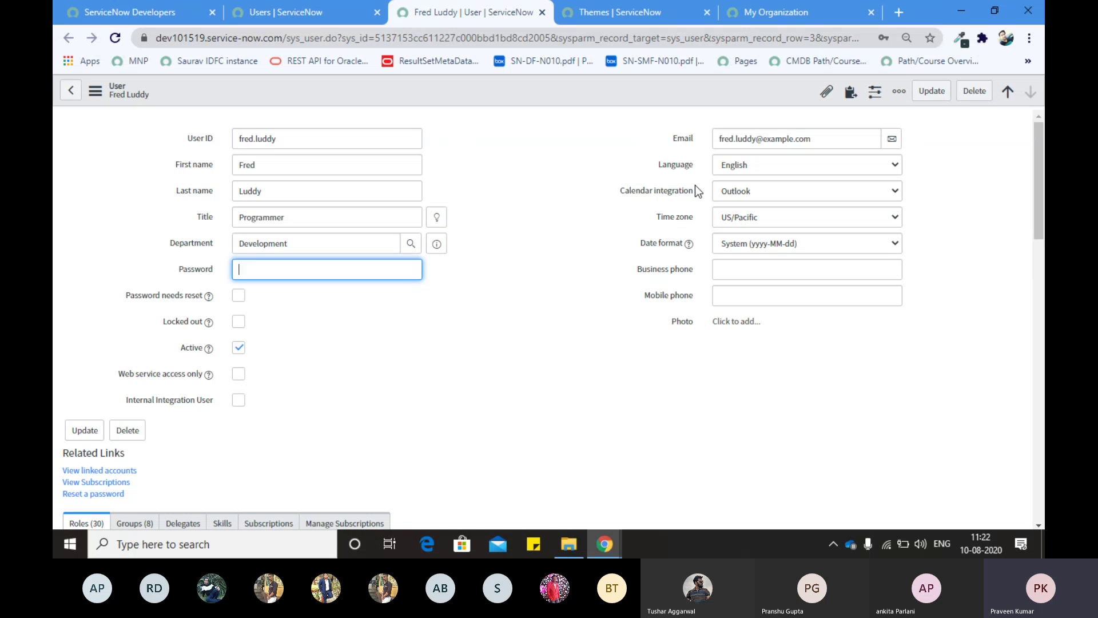
Step: Review the Language and Time zone choices unchanged, then switch to the ServiceNow Developers tab
{"action": "left_click", "coordinate": [752, 163]}
{"action": "left_click", "coordinate": [752, 162]}
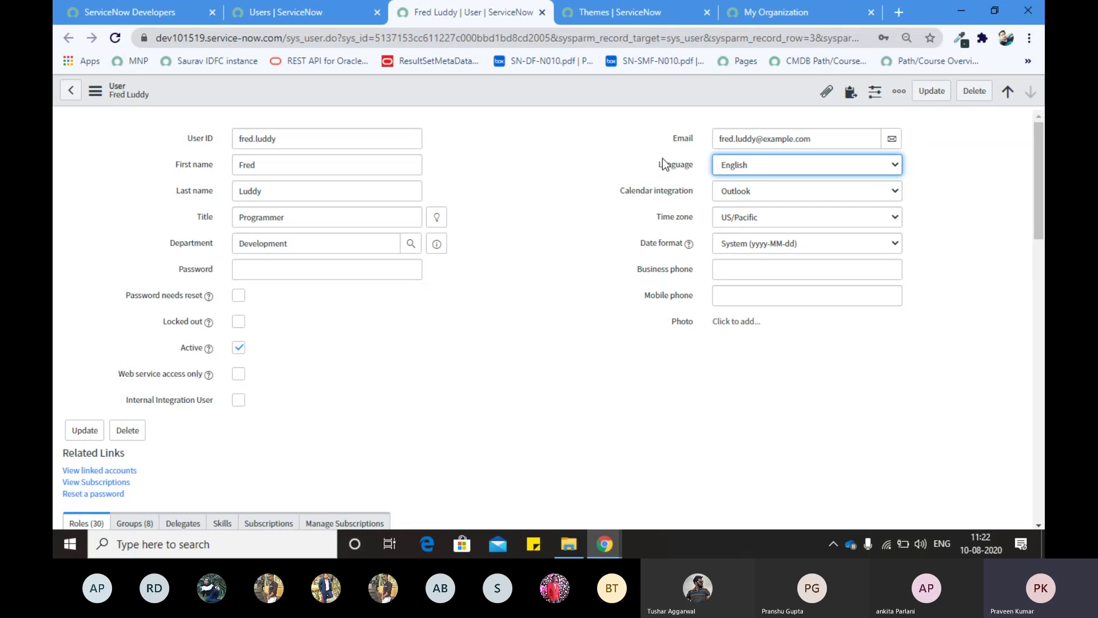
{"action": "left_click", "coordinate": [752, 162]}
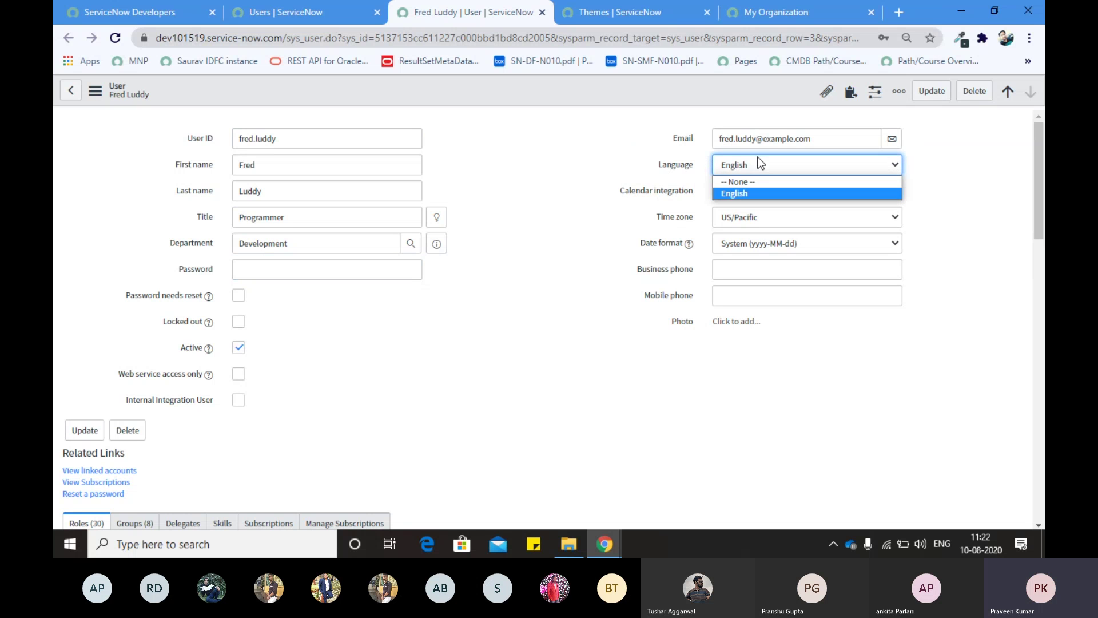
{"action": "left_click", "coordinate": [662, 168]}
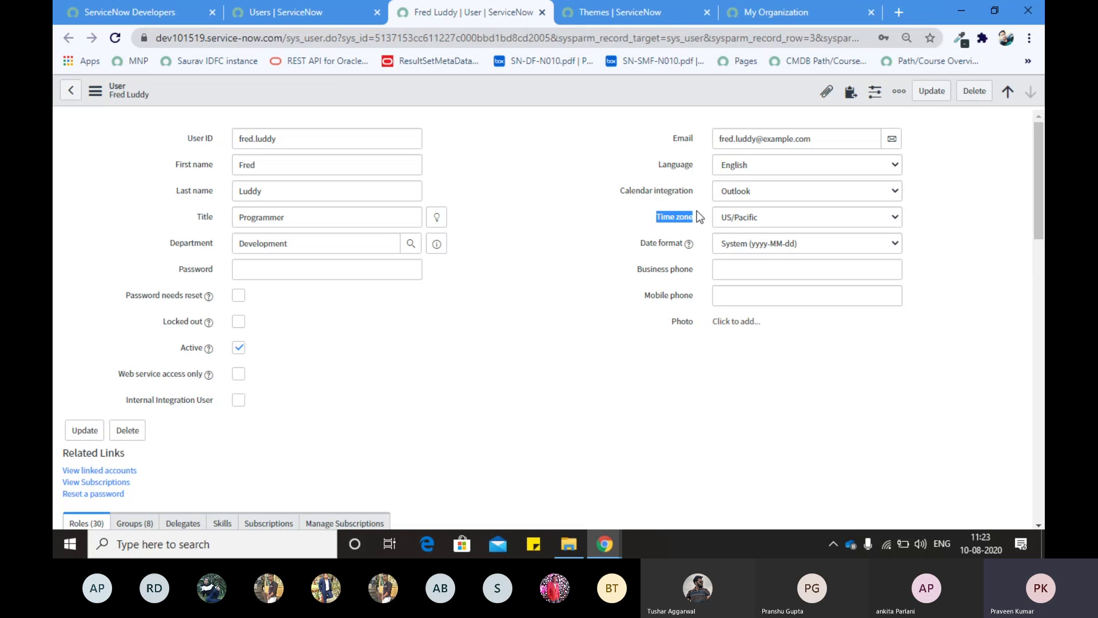
{"action": "left_click", "coordinate": [737, 216]}
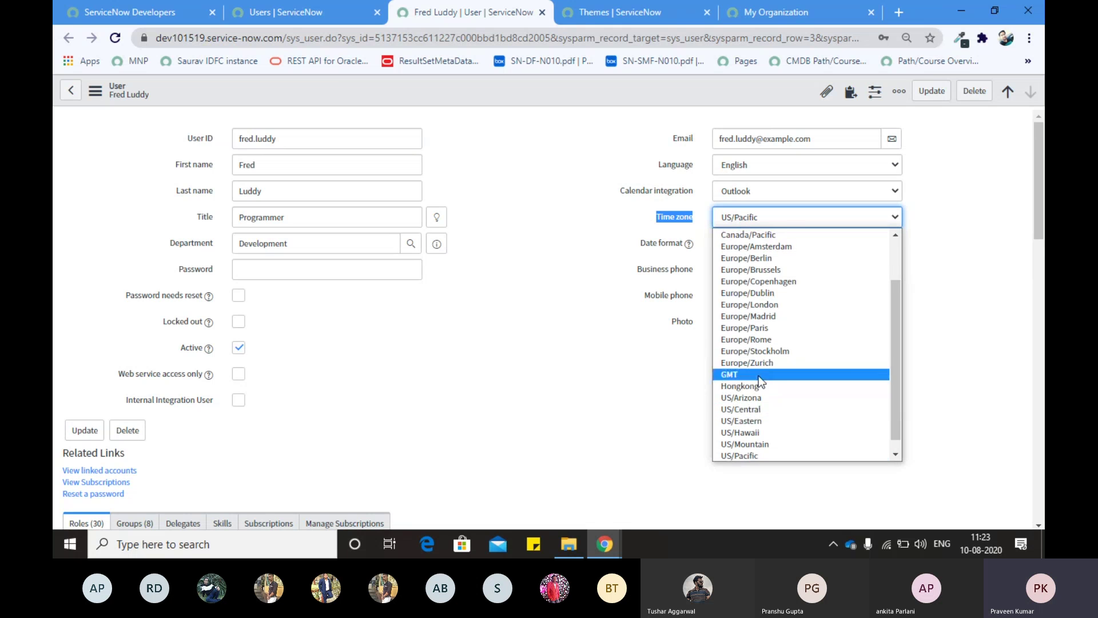
{"action": "scroll", "coordinate": [759, 366], "scroll_direction": "down", "scroll_amount": 1}
{"action": "scroll", "coordinate": [758, 376], "scroll_direction": "up", "scroll_amount": 2}
{"action": "left_click", "coordinate": [595, 262]}
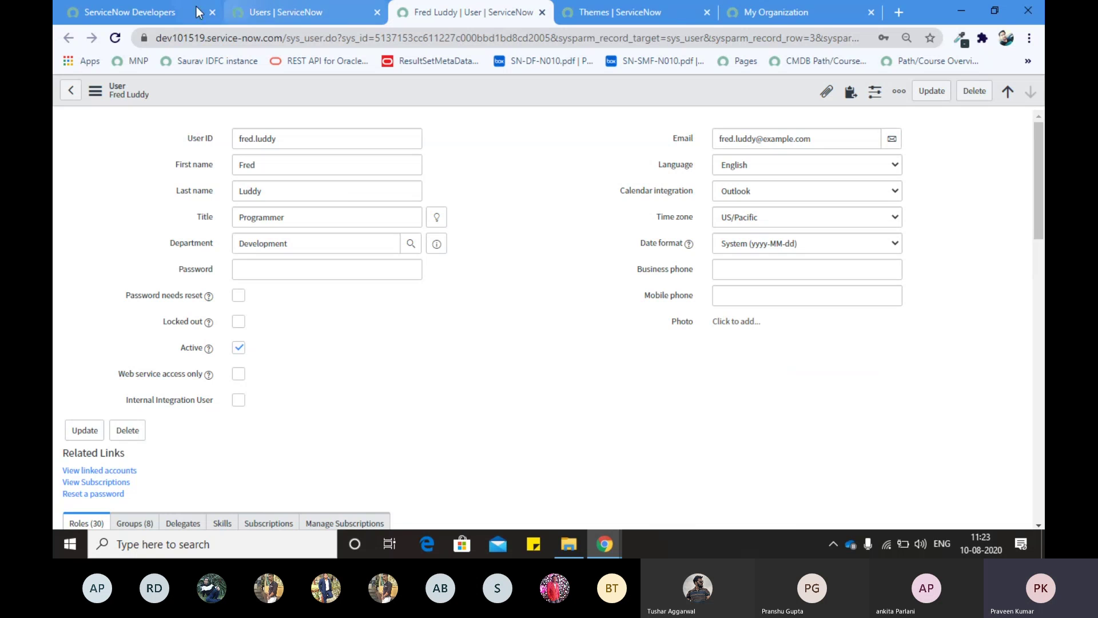
{"action": "left_click", "coordinate": [175, 6]}
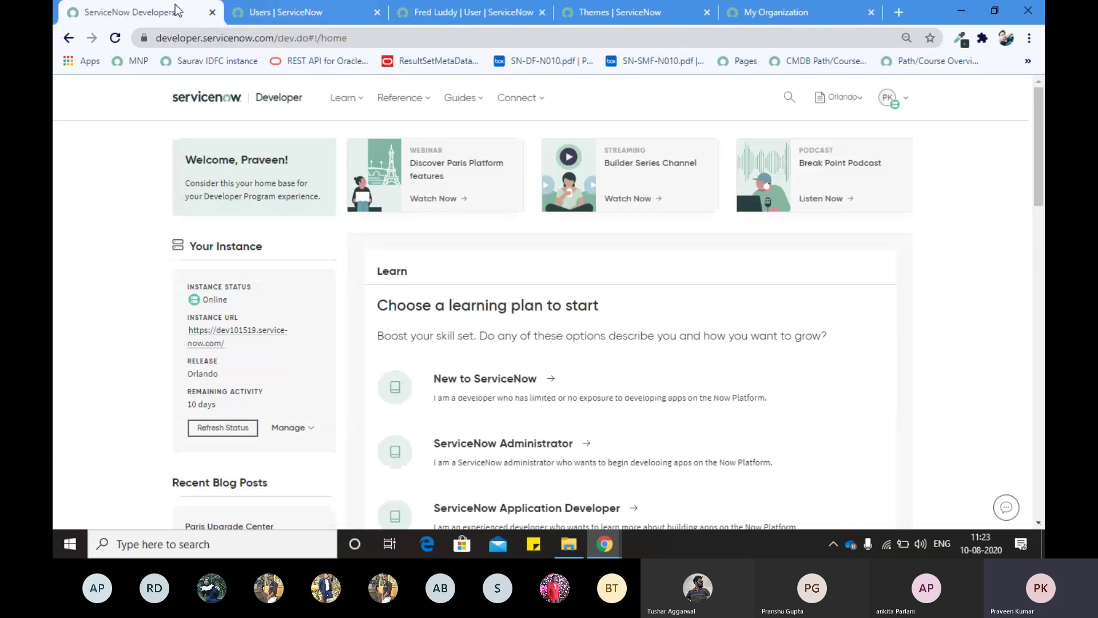
Step: Glance at the filtered Users list and System Settings, then return to the user's record
{"action": "left_click", "coordinate": [264, 6]}
{"action": "left_click", "coordinate": [1024, 90]}
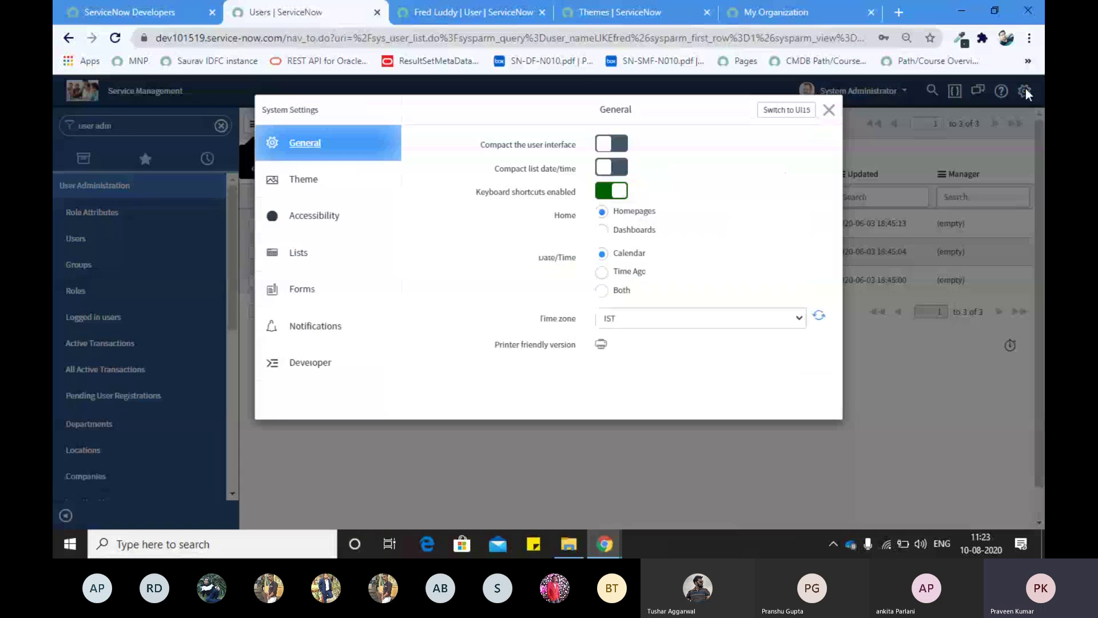
{"action": "left_click", "coordinate": [828, 110]}
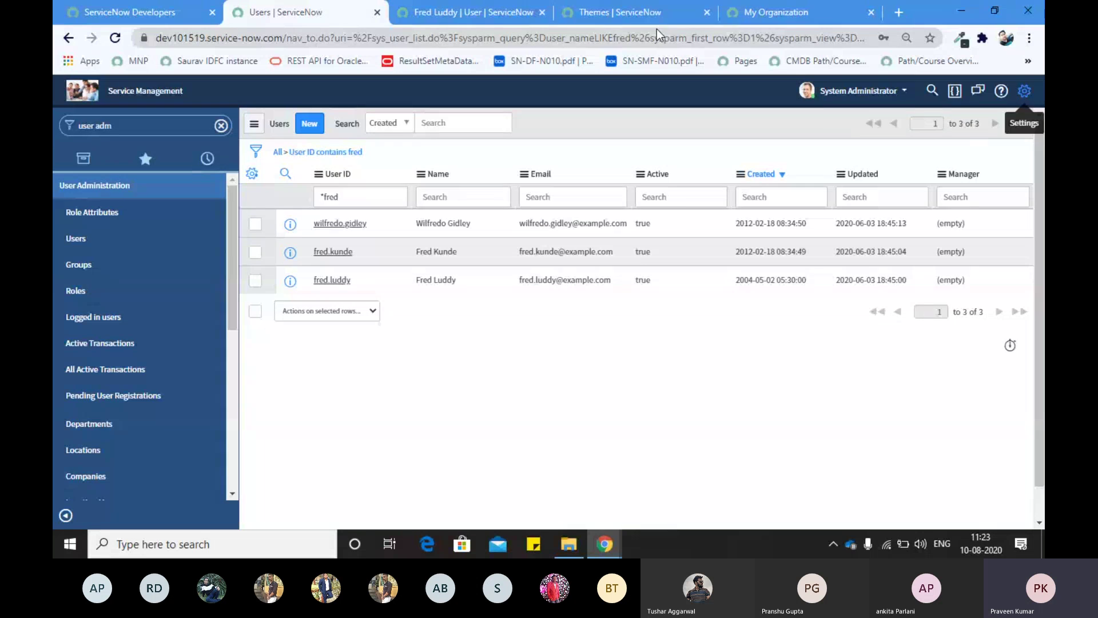
{"action": "left_click", "coordinate": [633, 15]}
{"action": "key", "text": "ctrl+shift+Tab"}
{"action": "scroll", "coordinate": [654, 205], "scroll_direction": "down", "scroll_amount": 2}
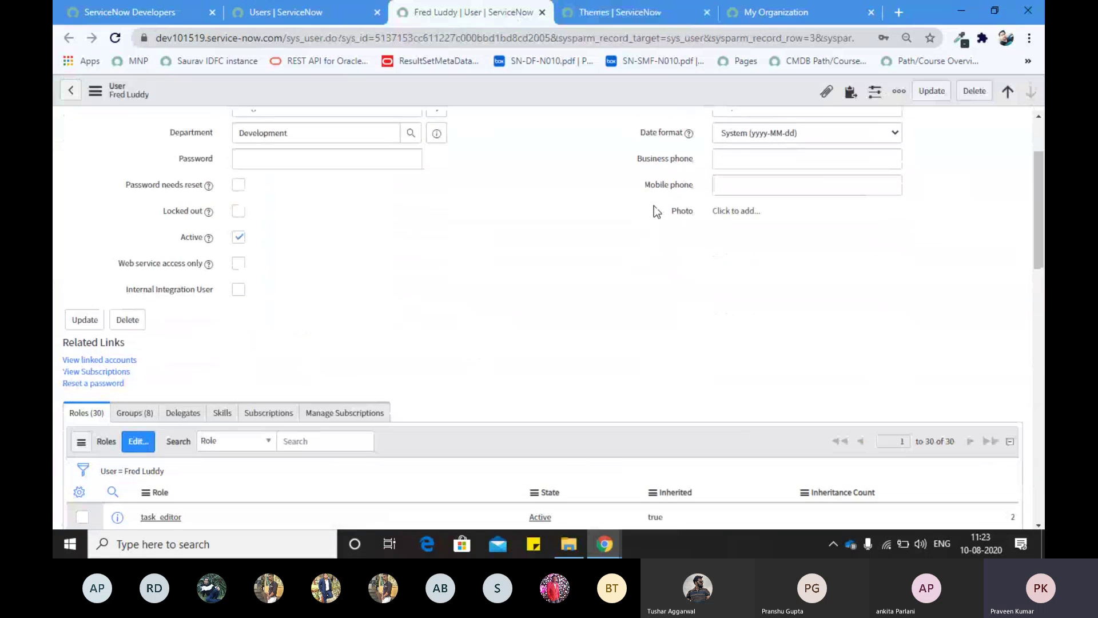
{"action": "scroll", "coordinate": [753, 229], "scroll_direction": "up", "scroll_amount": 2}
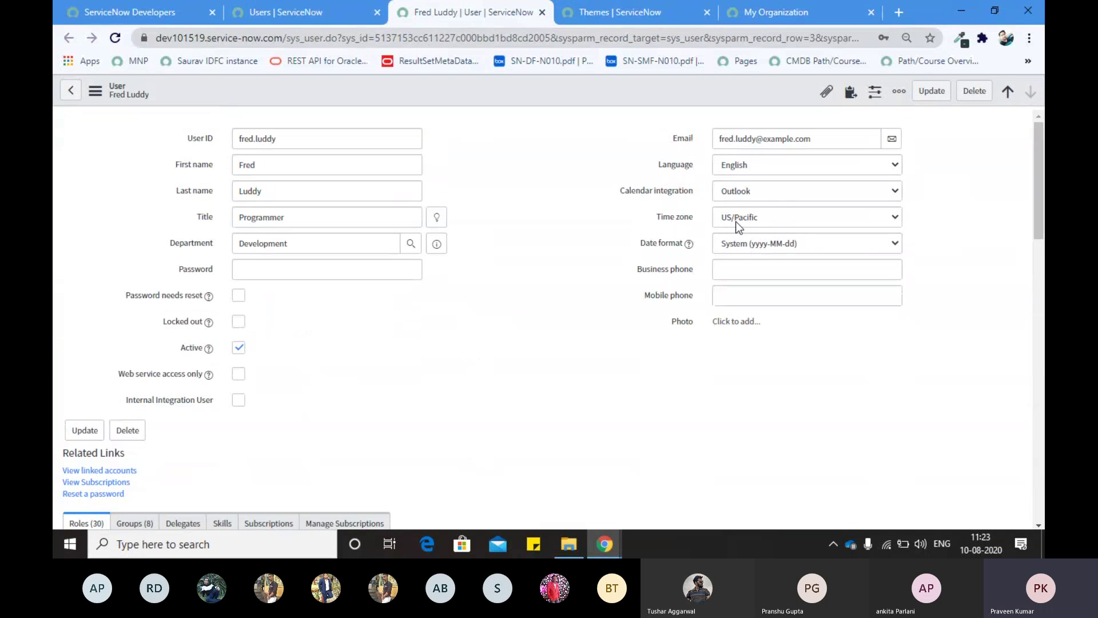
Step: Check the Time zone and Date format choices unchanged and step through the phone fields
{"action": "left_click", "coordinate": [737, 223]}
{"action": "left_click", "coordinate": [638, 231]}
{"action": "left_click", "coordinate": [742, 245]}
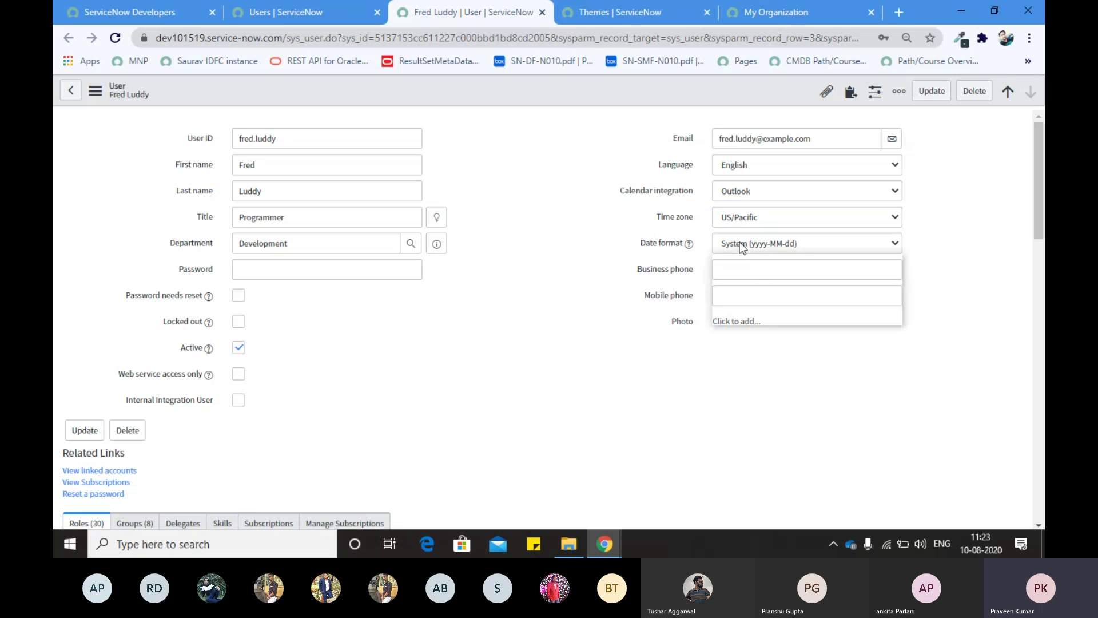
{"action": "left_click", "coordinate": [615, 223]}
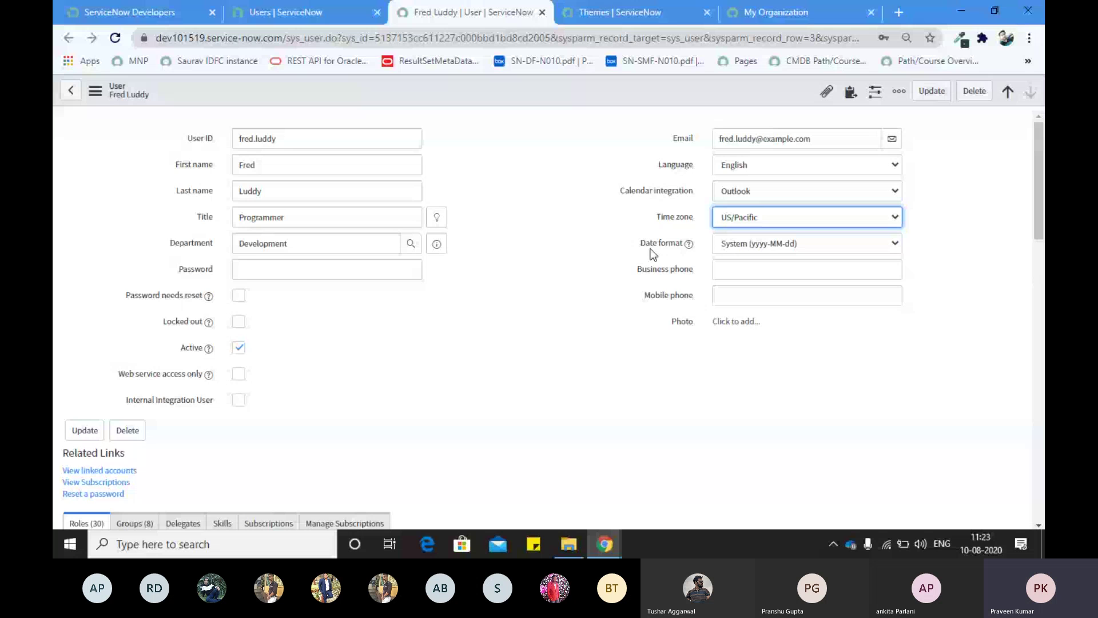
{"action": "left_click", "coordinate": [731, 269]}
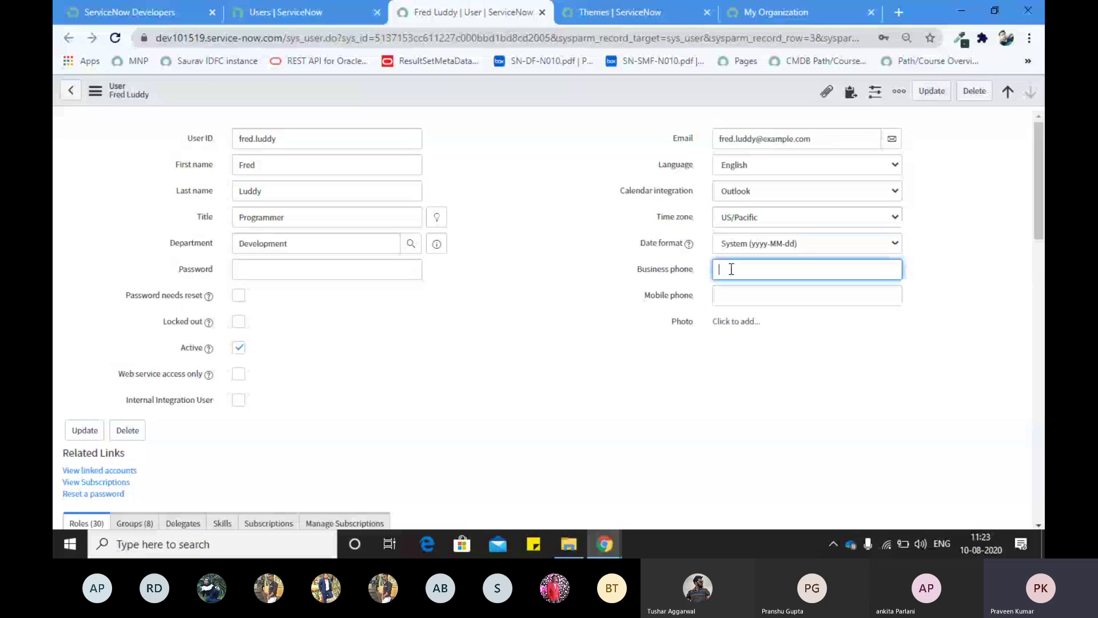
{"action": "key", "text": "Tab"}
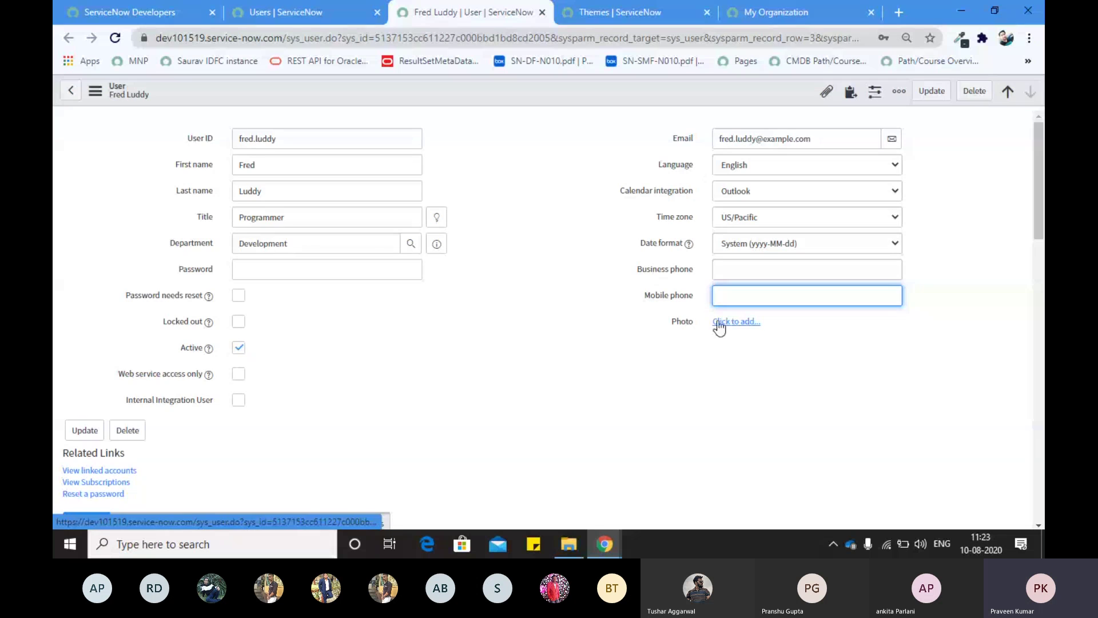
Step: Inspect the Users list address, then review the record's Password needs reset option
{"action": "left_click", "coordinate": [250, 23]}
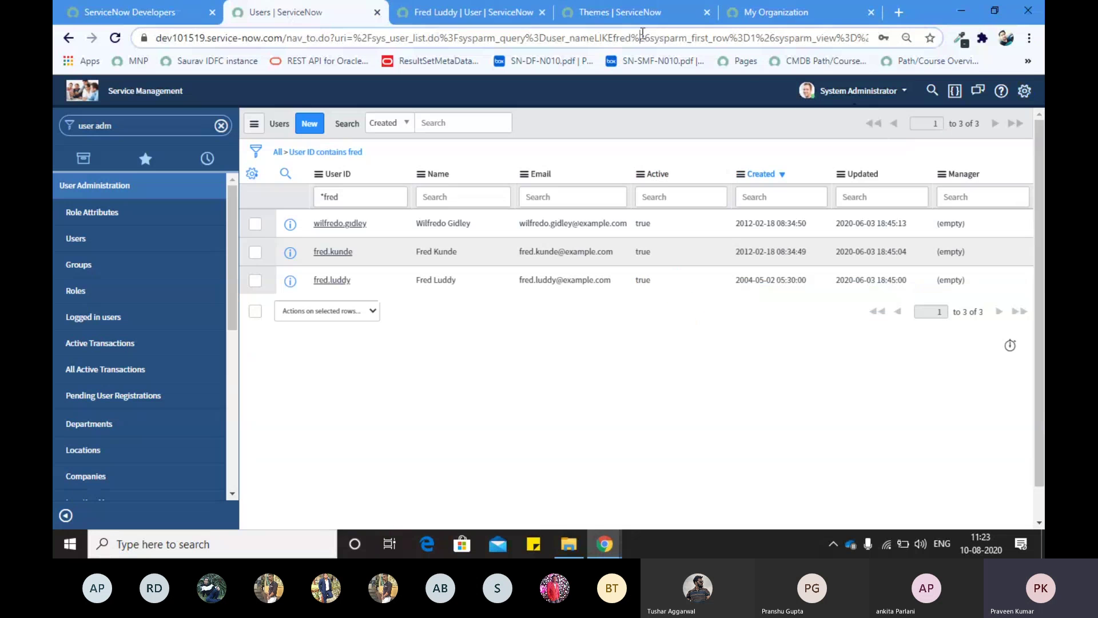
{"action": "left_click", "coordinate": [527, 29]}
{"action": "left_click", "coordinate": [513, 23]}
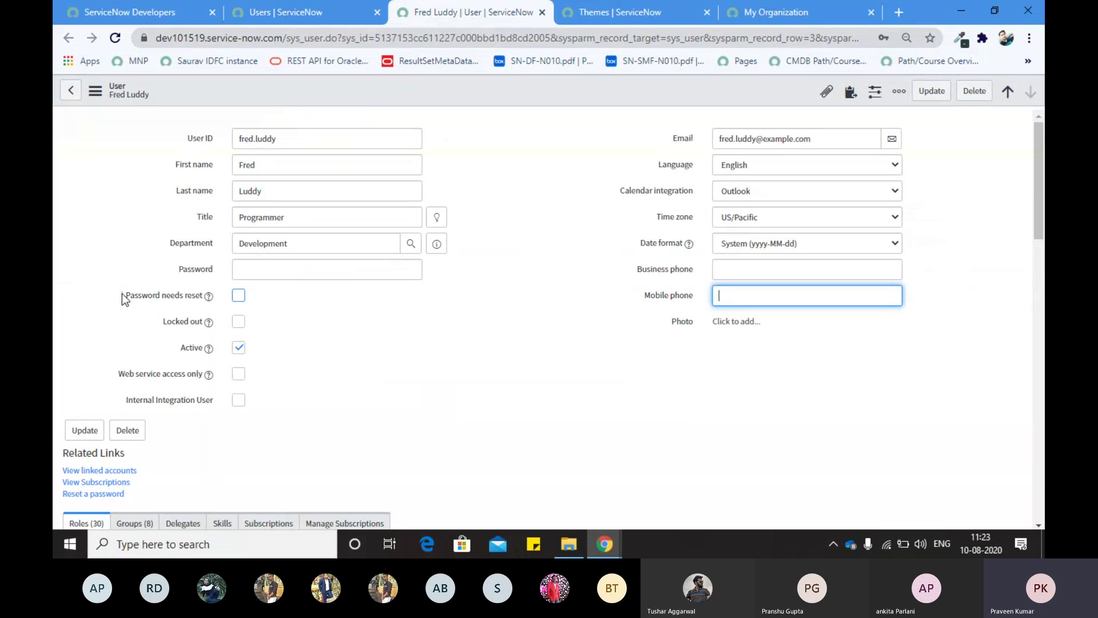
{"action": "left_click_drag", "start_coordinate": [122, 293], "coordinate": [309, 296]}
{"action": "left_click", "coordinate": [309, 296]}
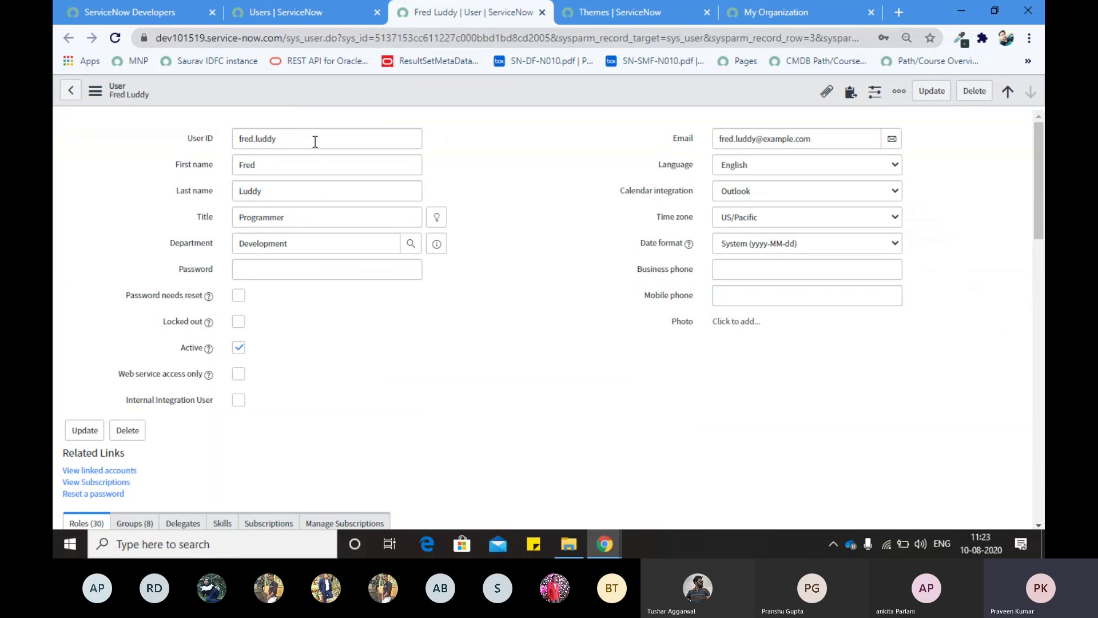
{"action": "left_click", "coordinate": [314, 142]}
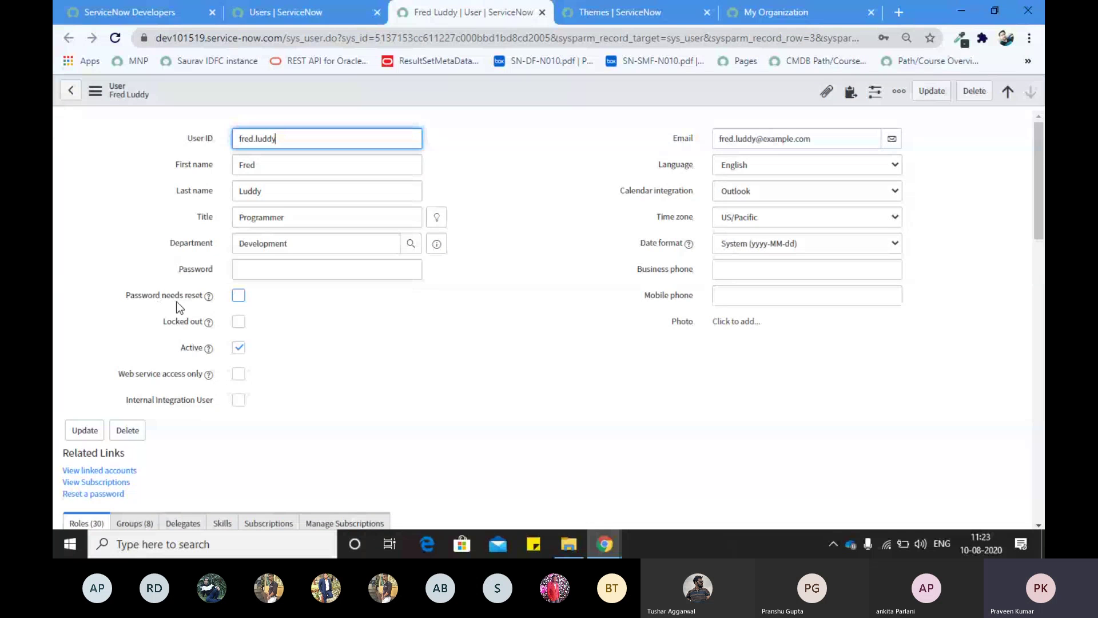
Step: Tick Password needs reset on the programmer's user record
{"action": "double_click", "coordinate": [127, 297]}
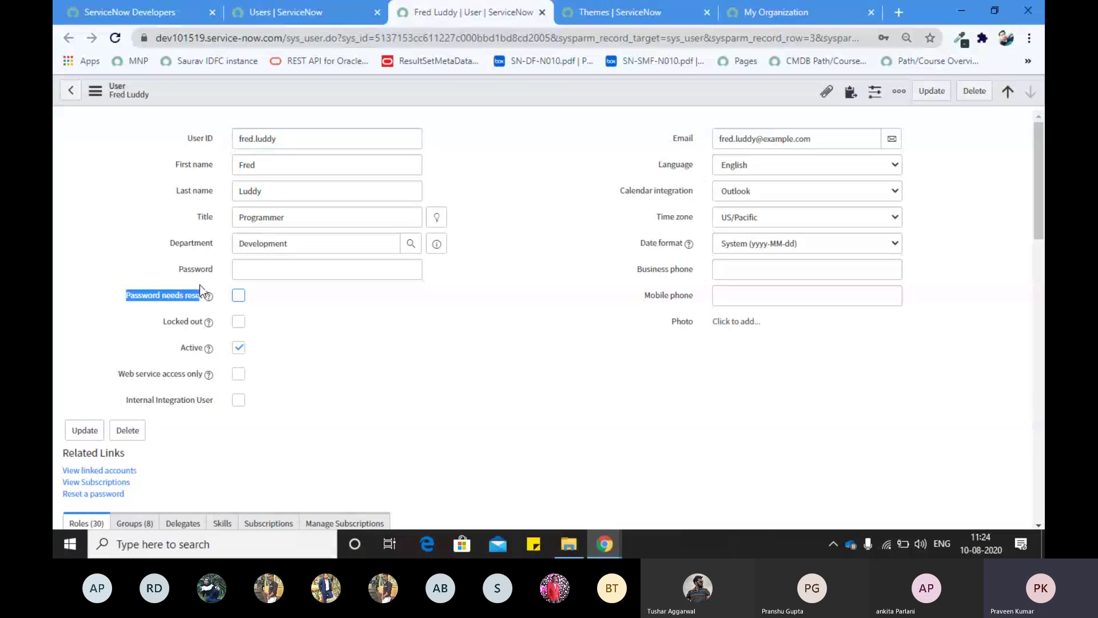
{"action": "left_click_drag", "start_coordinate": [200, 284], "coordinate": [247, 300]}
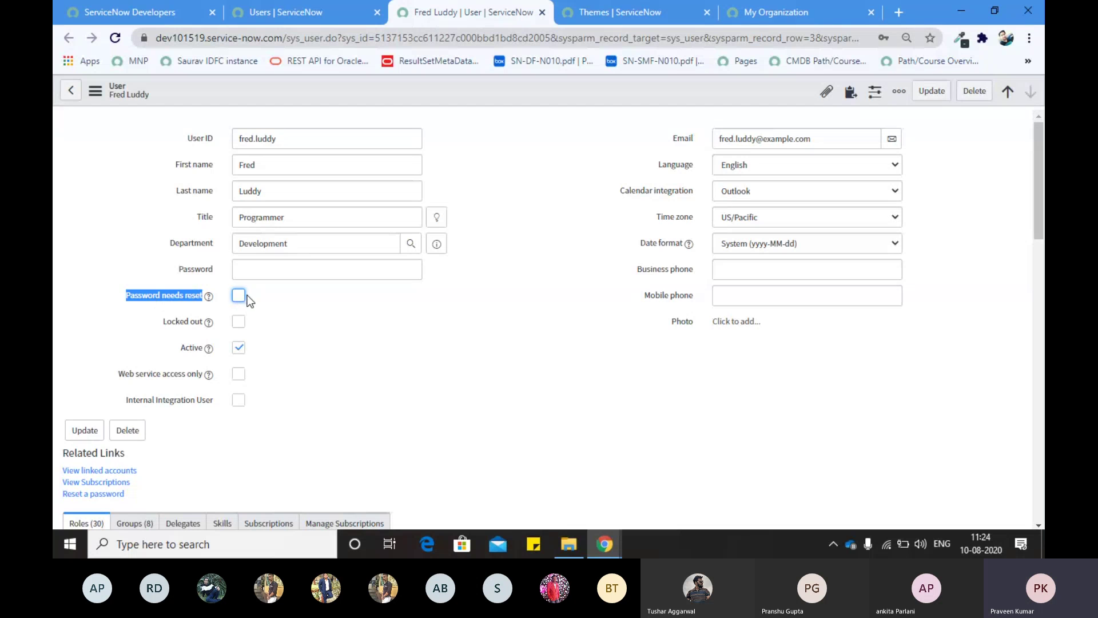
{"action": "left_click_drag", "start_coordinate": [295, 139], "coordinate": [234, 148]}
{"action": "double_click", "coordinate": [125, 293]}
{"action": "left_click", "coordinate": [197, 286]}
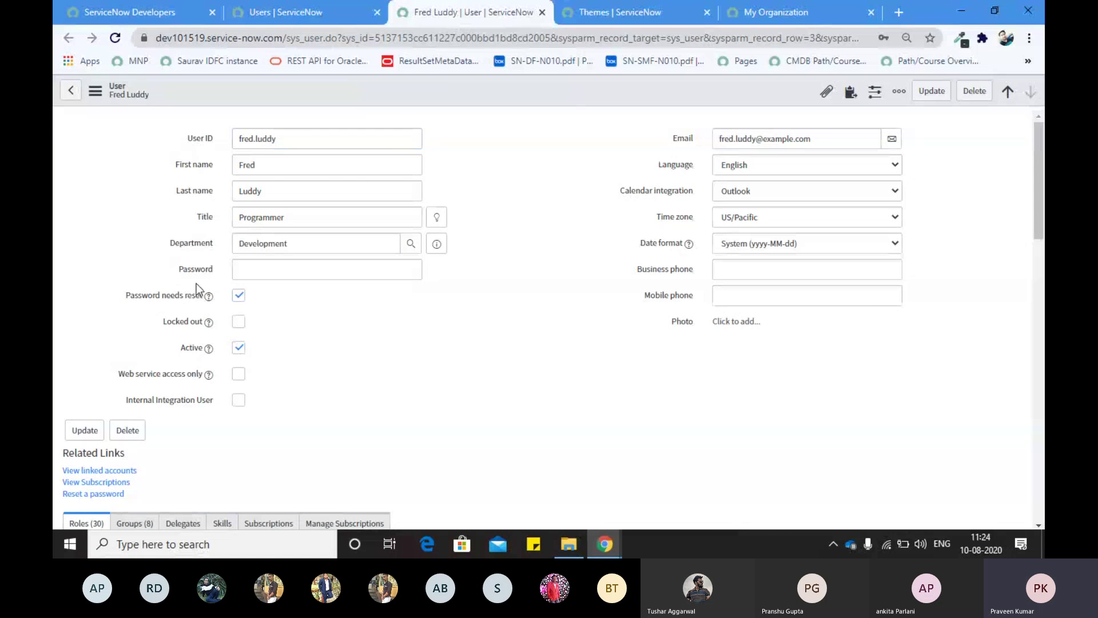
{"action": "left_click_drag", "start_coordinate": [197, 284], "coordinate": [245, 297]}
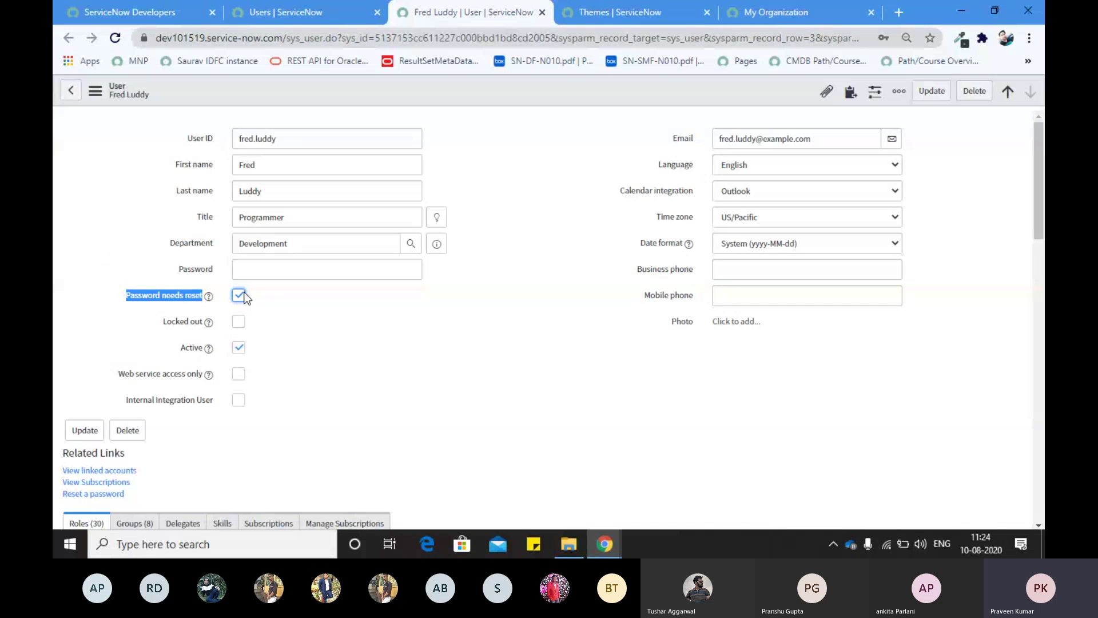
{"action": "left_click", "coordinate": [154, 294]}
Step: Review the Active, Locked out, Web service access and Internal Integration User options
{"action": "left_click_drag", "start_coordinate": [181, 348], "coordinate": [215, 323]}
{"action": "left_click_drag", "start_coordinate": [118, 375], "coordinate": [209, 376]}
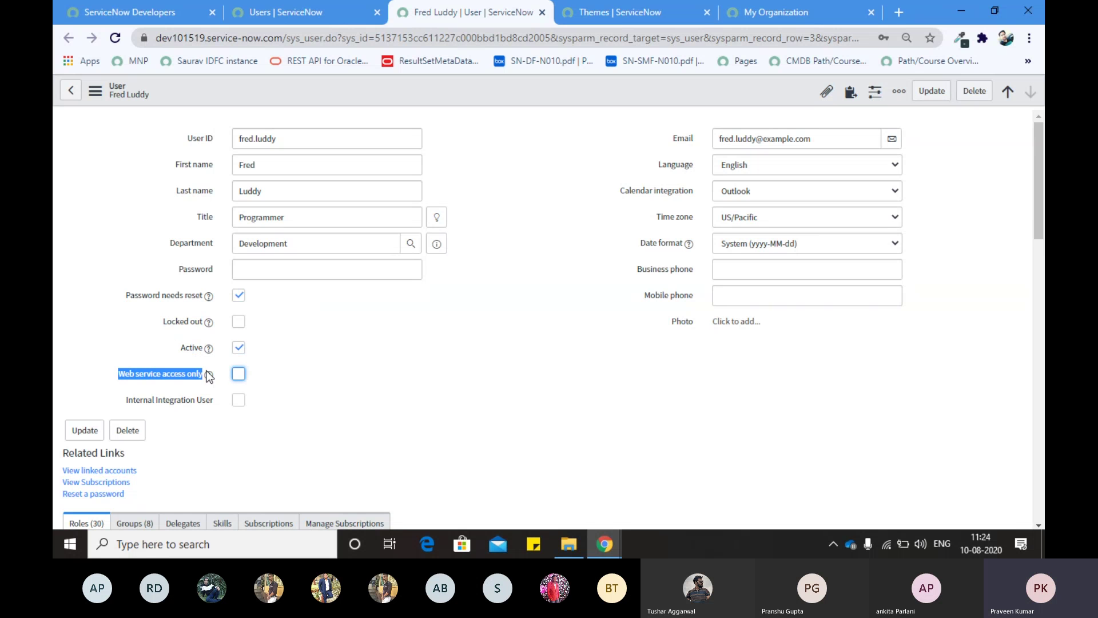
{"action": "left_click_drag", "start_coordinate": [122, 398], "coordinate": [211, 405]}
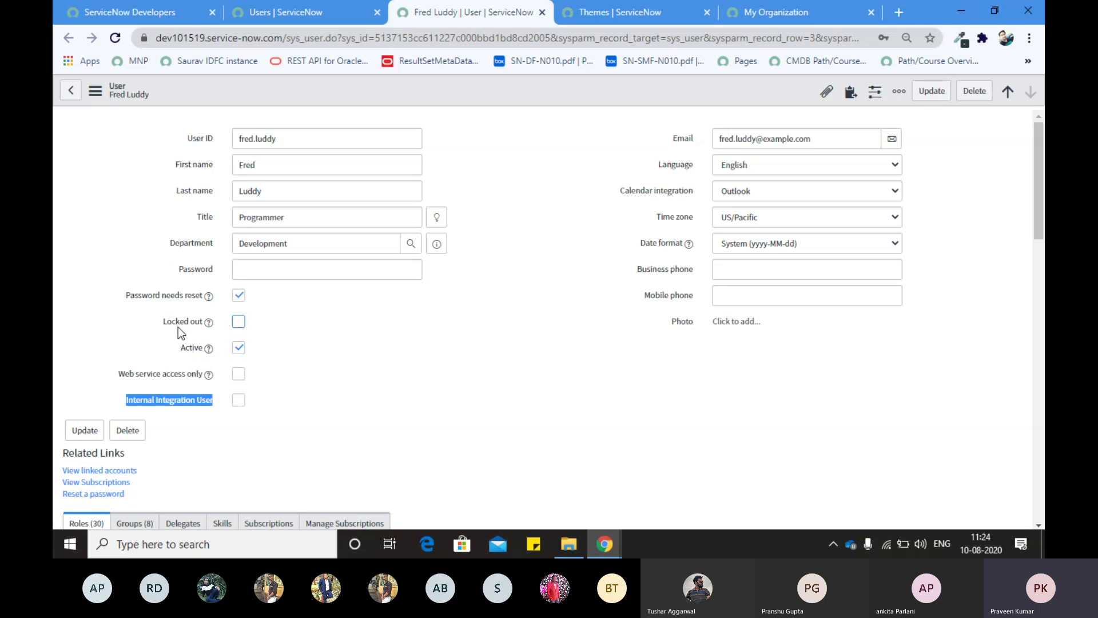
{"action": "left_click", "coordinate": [160, 316]}
Step: Leave the Locked out checkbox unticked on the user record
{"action": "left_click_drag", "start_coordinate": [161, 318], "coordinate": [208, 322]}
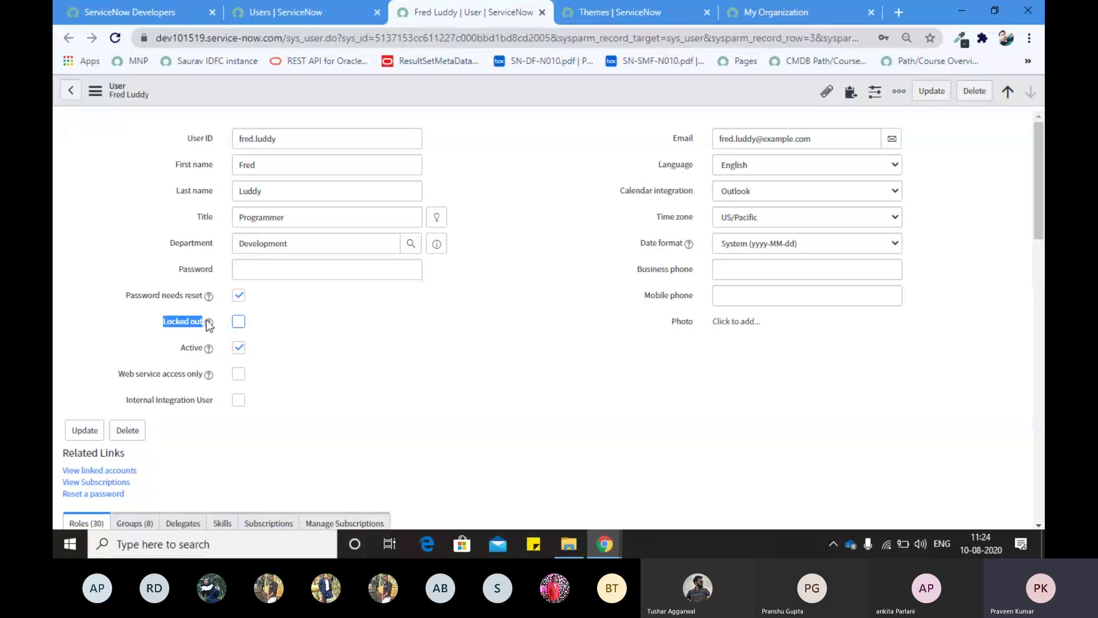
{"action": "left_click", "coordinate": [210, 325]}
{"action": "left_click", "coordinate": [238, 323]}
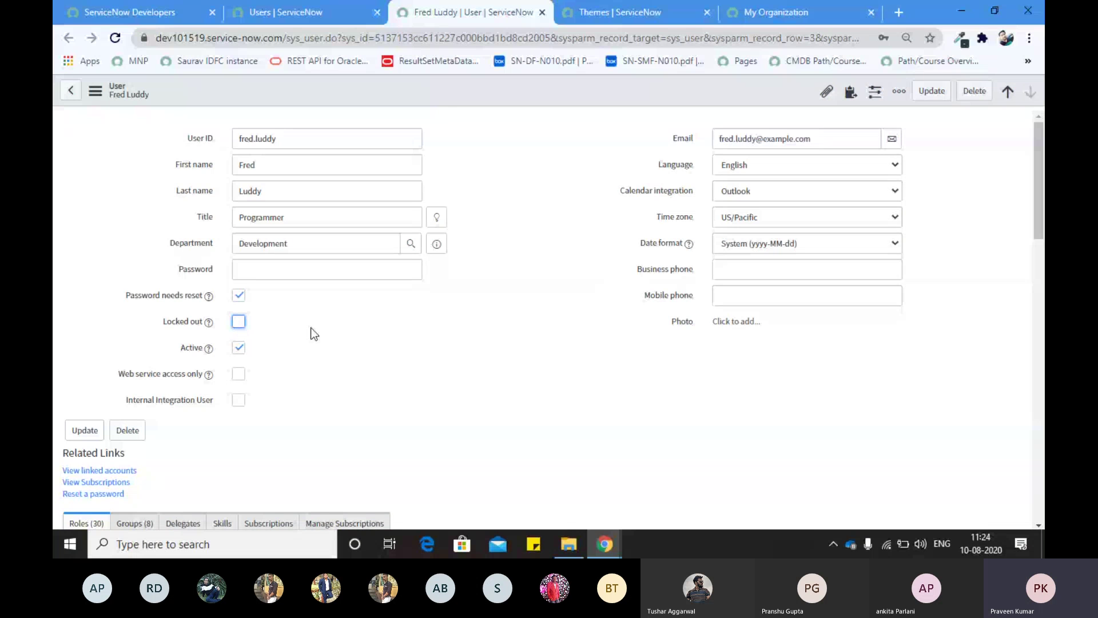
Step: Review the rest of the user form, glance at the filtered Users list, then return
{"action": "scroll", "coordinate": [312, 332], "scroll_direction": "down", "scroll_amount": 4}
{"action": "scroll", "coordinate": [311, 332], "scroll_direction": "up", "scroll_amount": 4}
{"action": "scroll", "coordinate": [348, 358], "scroll_direction": "down", "scroll_amount": 10}
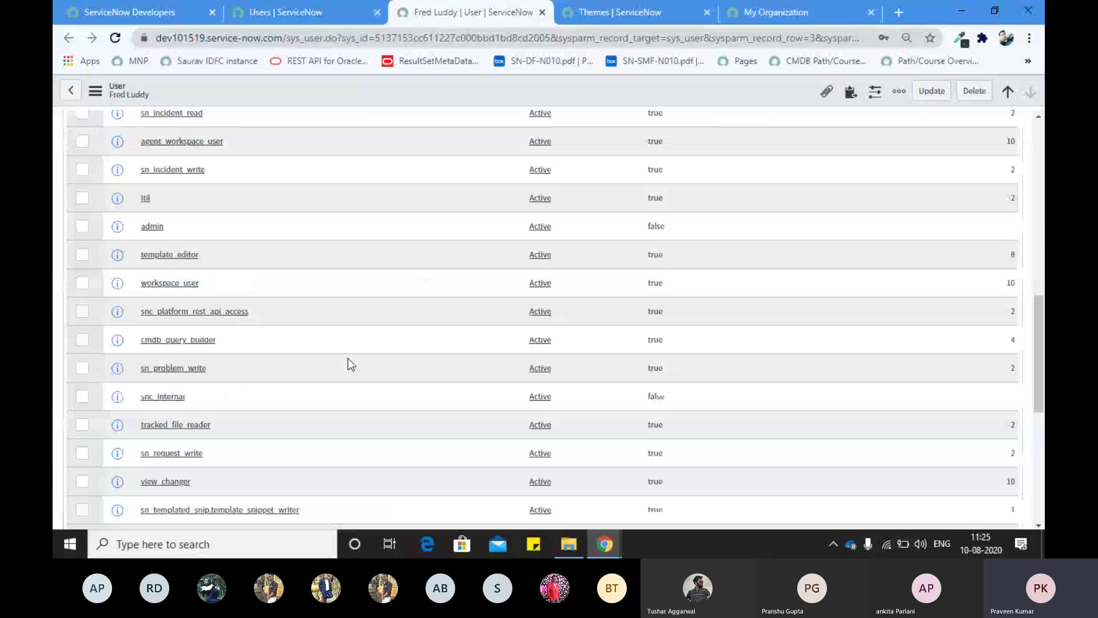
{"action": "scroll", "coordinate": [303, 310], "scroll_direction": "up", "scroll_amount": 10}
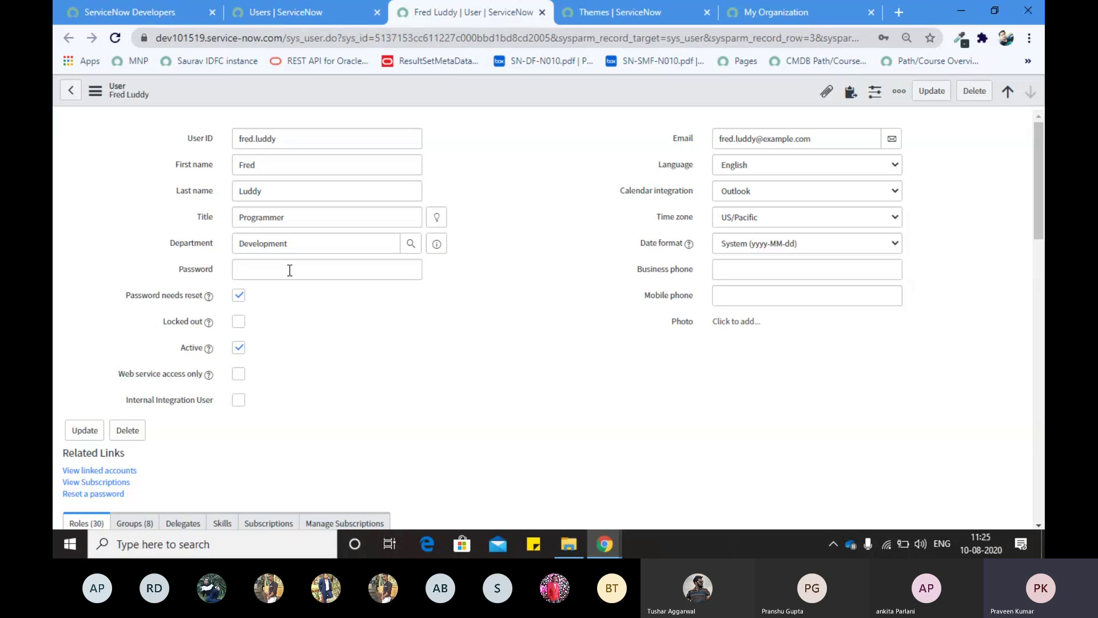
{"action": "left_click", "coordinate": [284, 14]}
{"action": "left_click", "coordinate": [463, 12]}
Step: Go to the previous user record, discarding unsaved changes after first cancelling the prompt
{"action": "left_click", "coordinate": [1007, 94]}
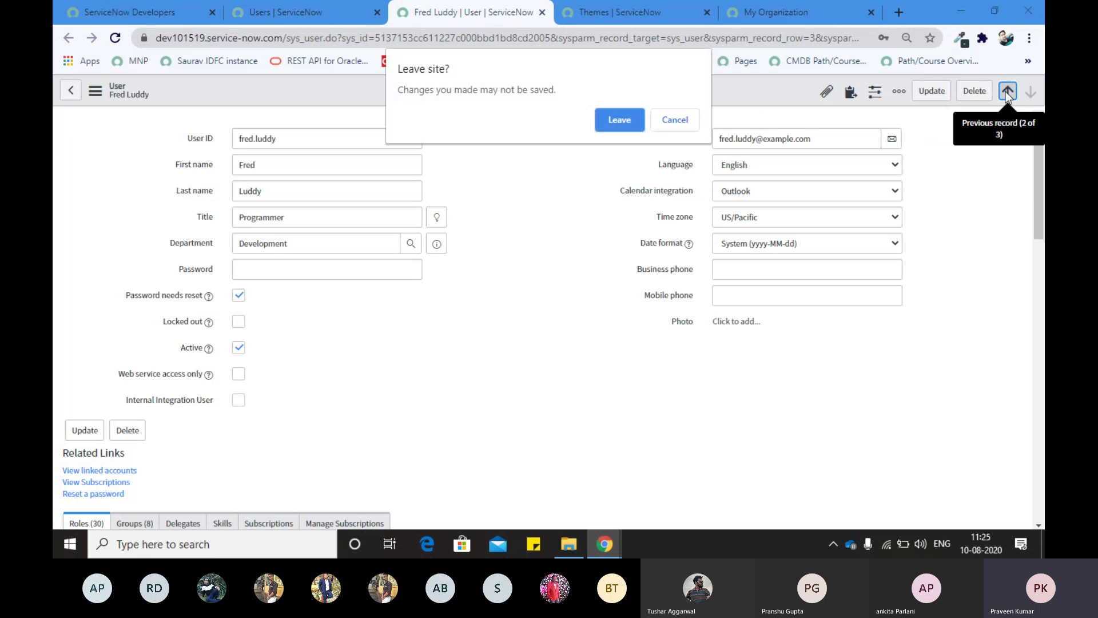
{"action": "left_click", "coordinate": [676, 120]}
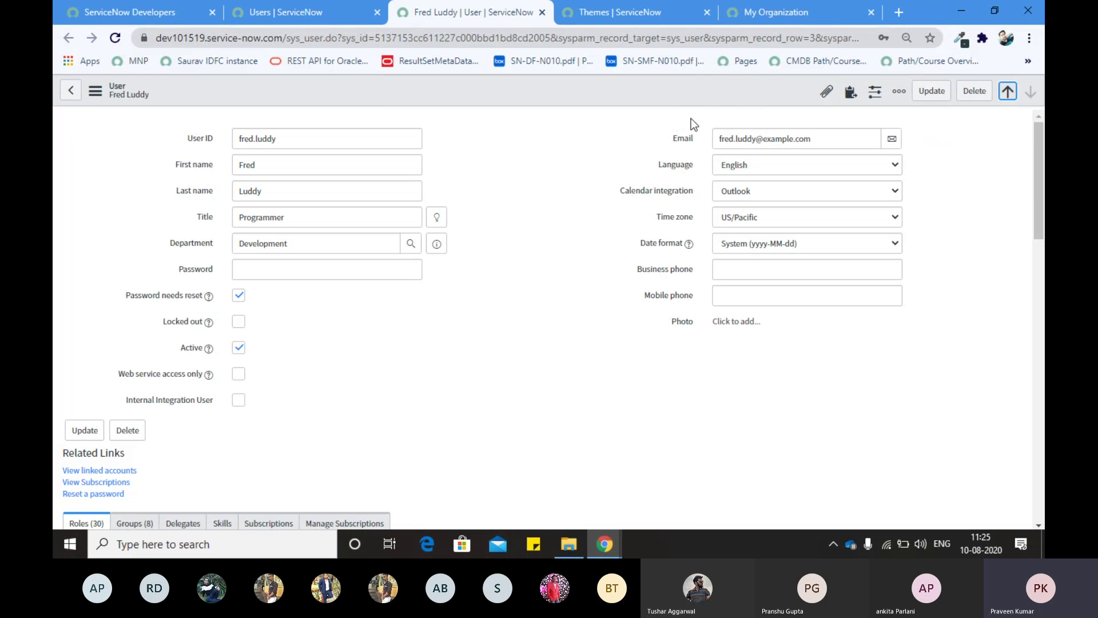
{"action": "left_click", "coordinate": [1007, 92]}
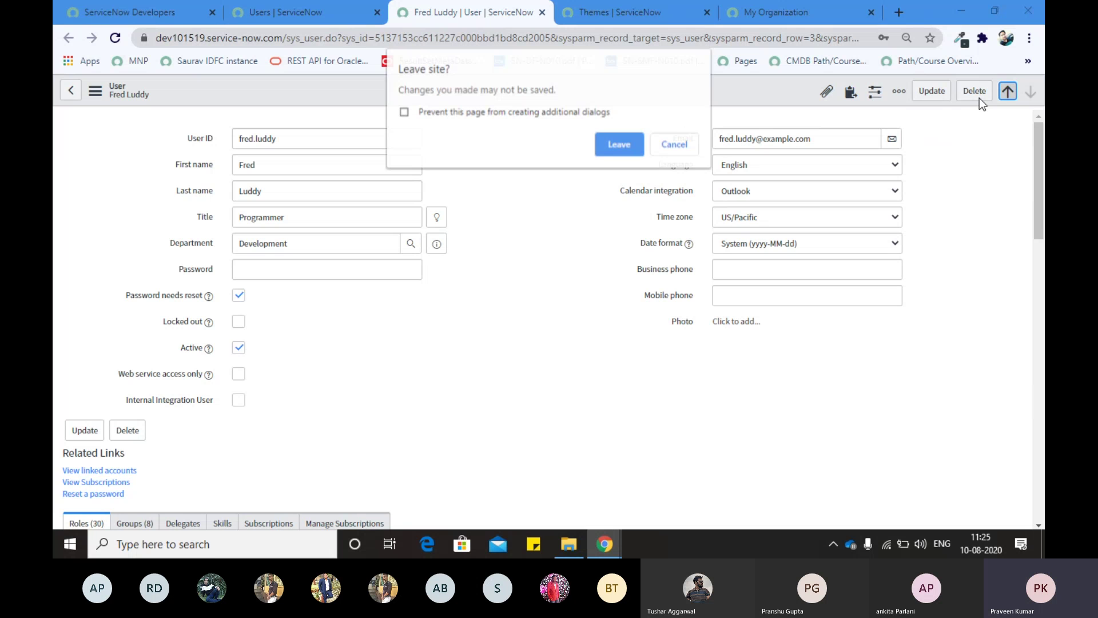
{"action": "left_click", "coordinate": [627, 141]}
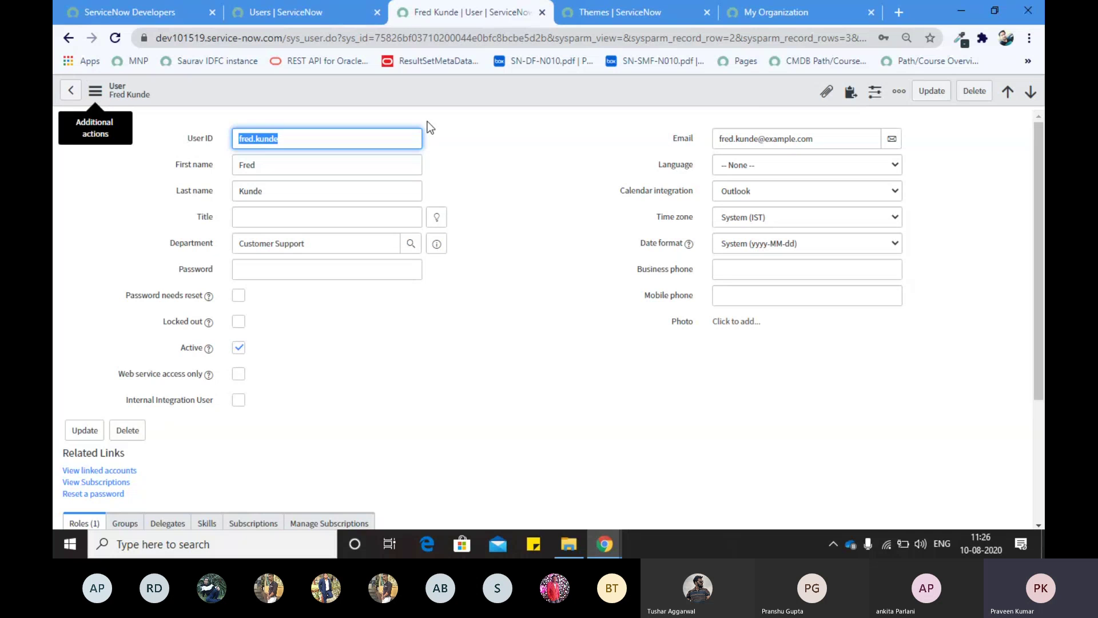
Step: Attach 10-107350_good-morning-good-morning-quotes-sunrise.jpg from Pictures to the Customer Support user's record
{"action": "left_click", "coordinate": [827, 92]}
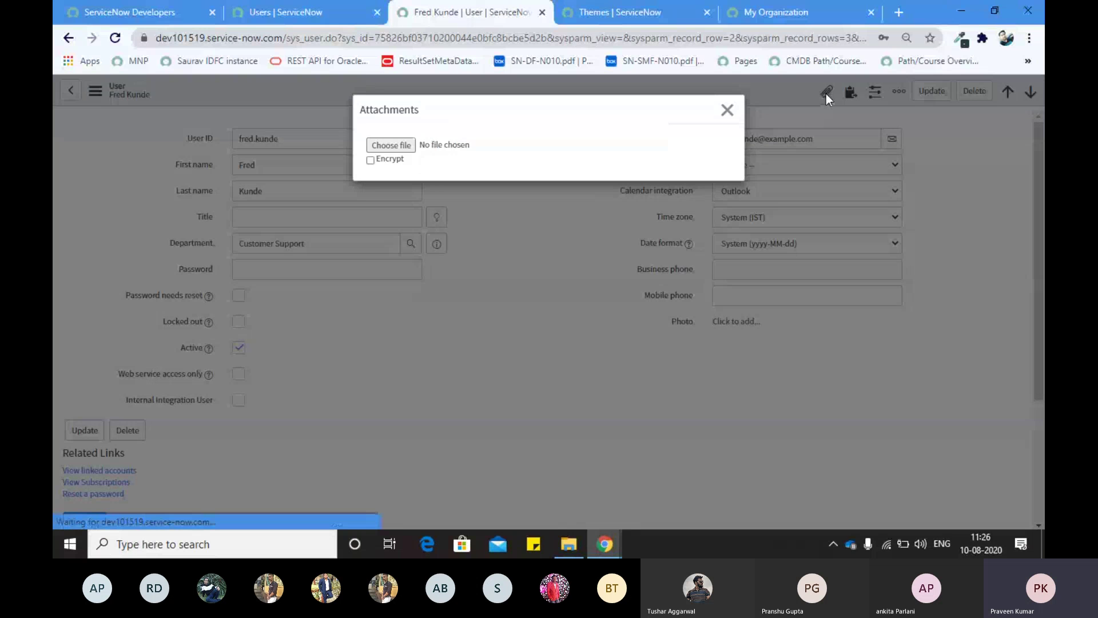
{"action": "left_click", "coordinate": [380, 143]}
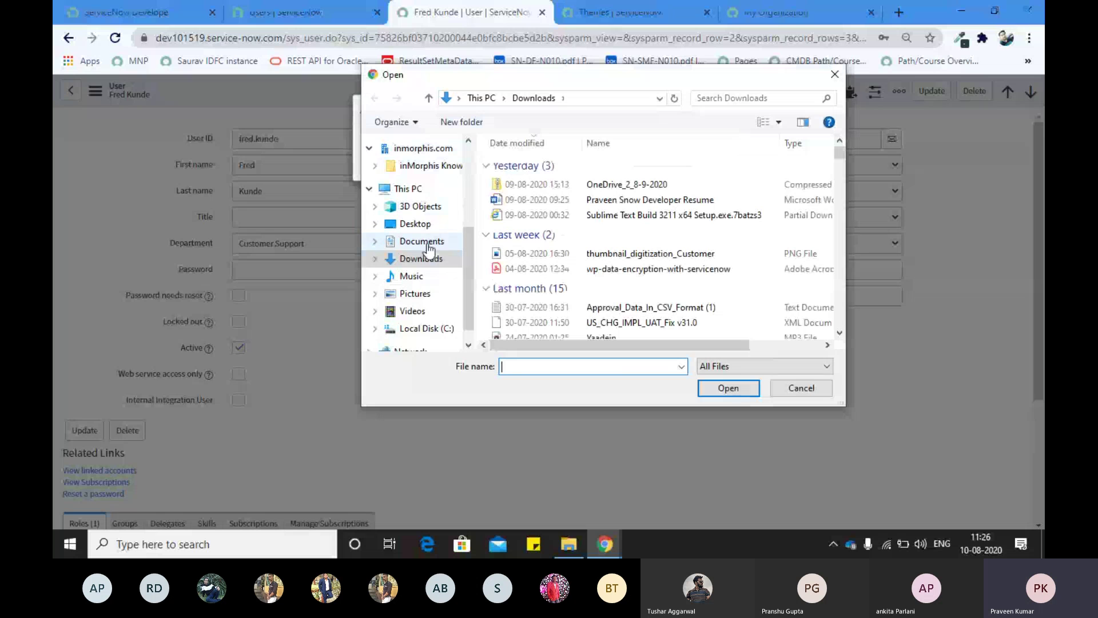
{"action": "left_click", "coordinate": [422, 293]}
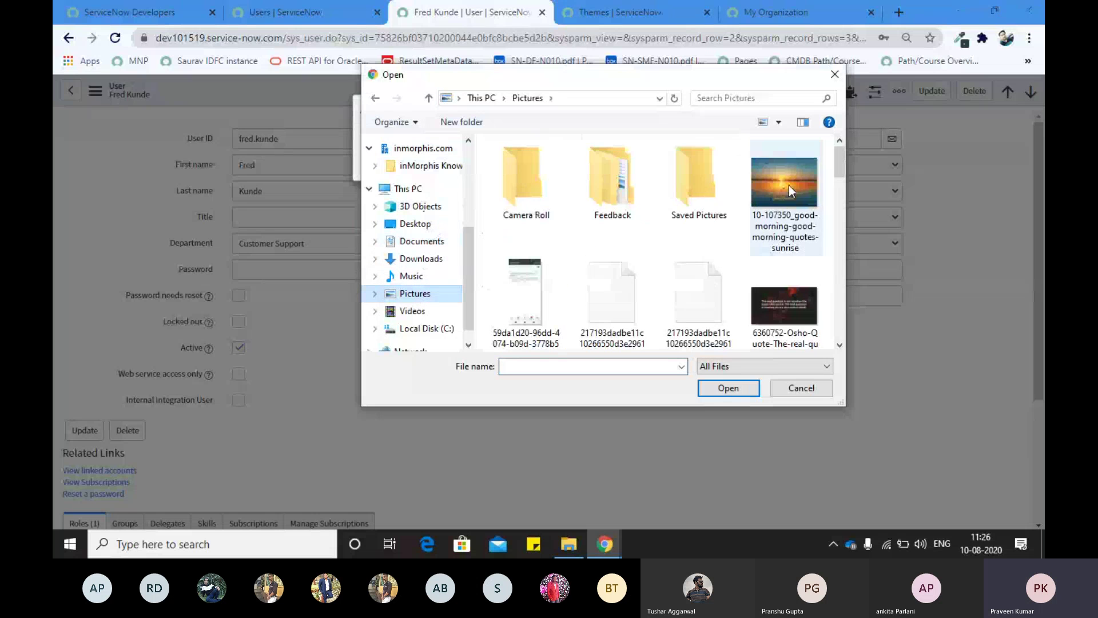
{"action": "left_click", "coordinate": [788, 185]}
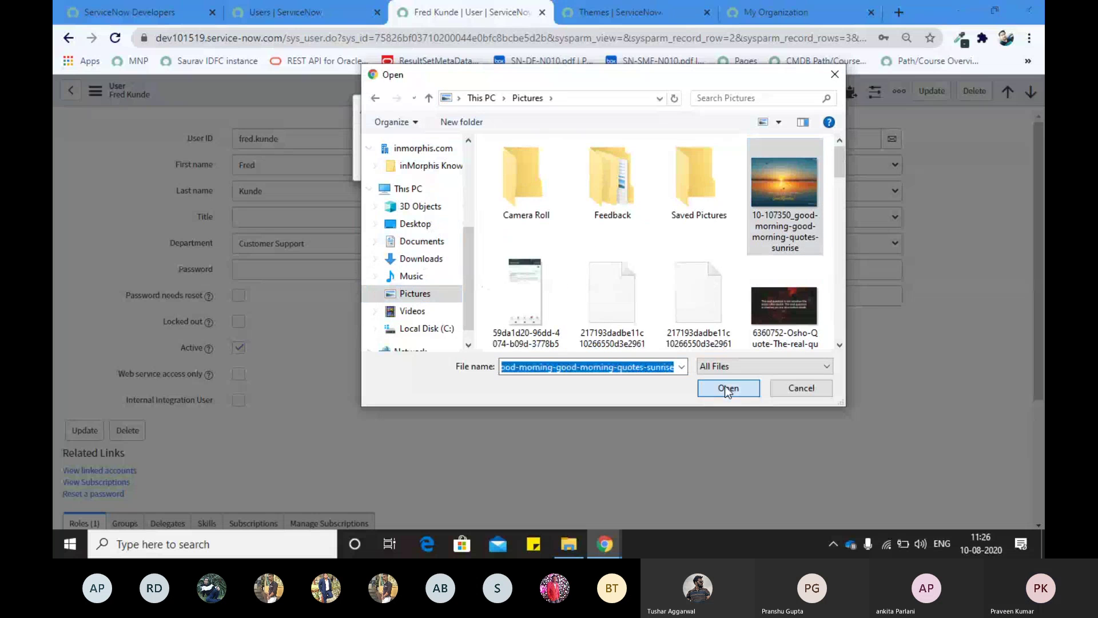
{"action": "left_click", "coordinate": [727, 387]}
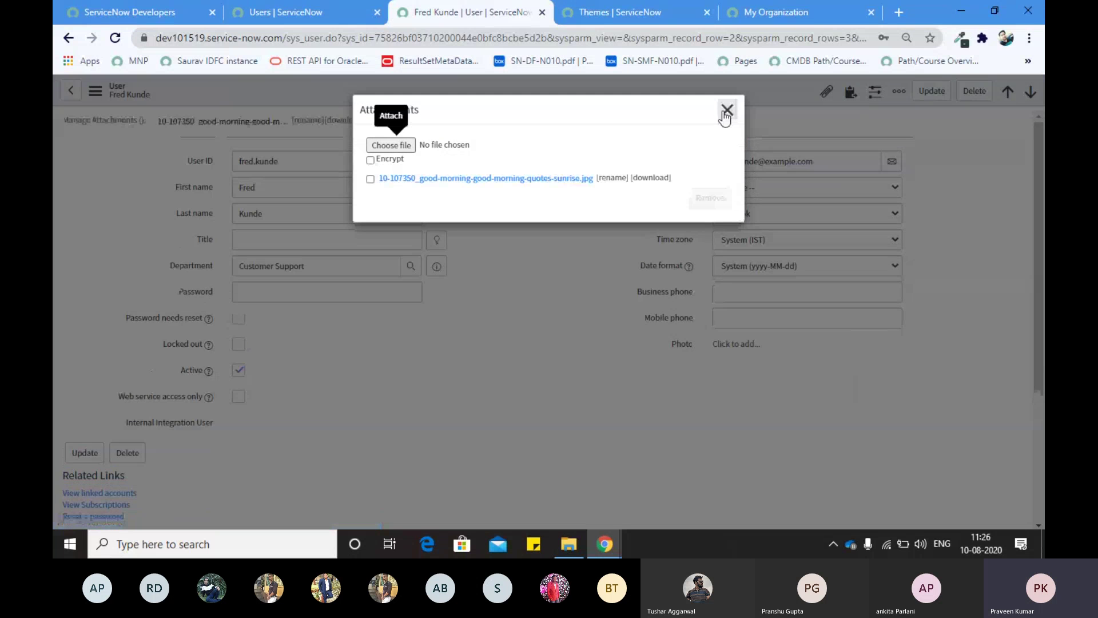
{"action": "left_click", "coordinate": [727, 110]}
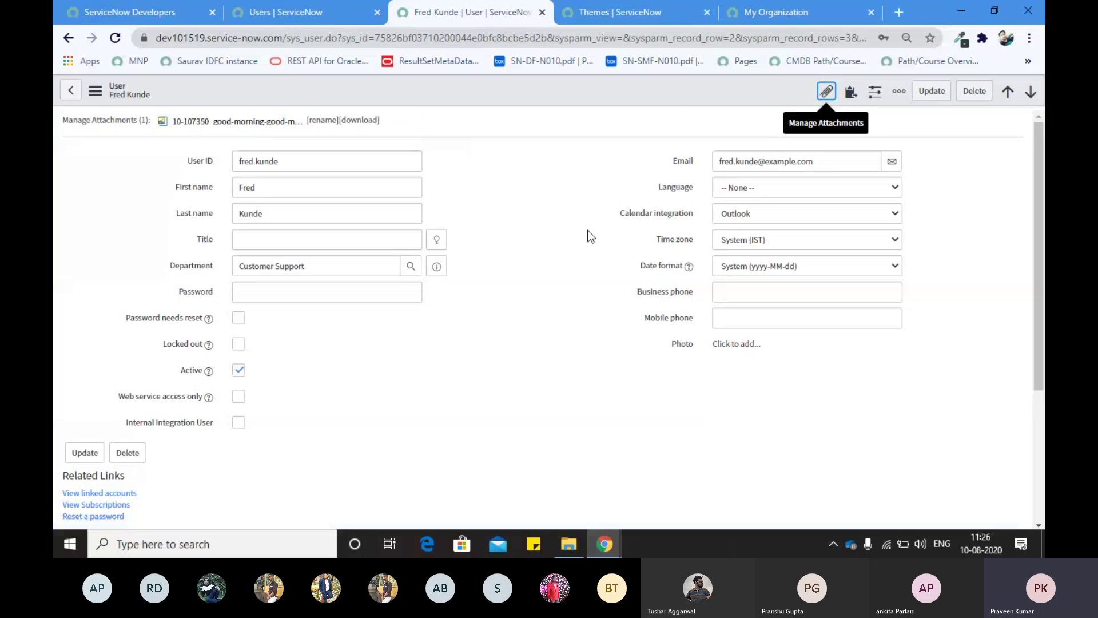
{"action": "scroll", "coordinate": [588, 230], "scroll_direction": "down", "scroll_amount": 2}
{"action": "scroll", "coordinate": [588, 230], "scroll_direction": "up", "scroll_amount": 2}
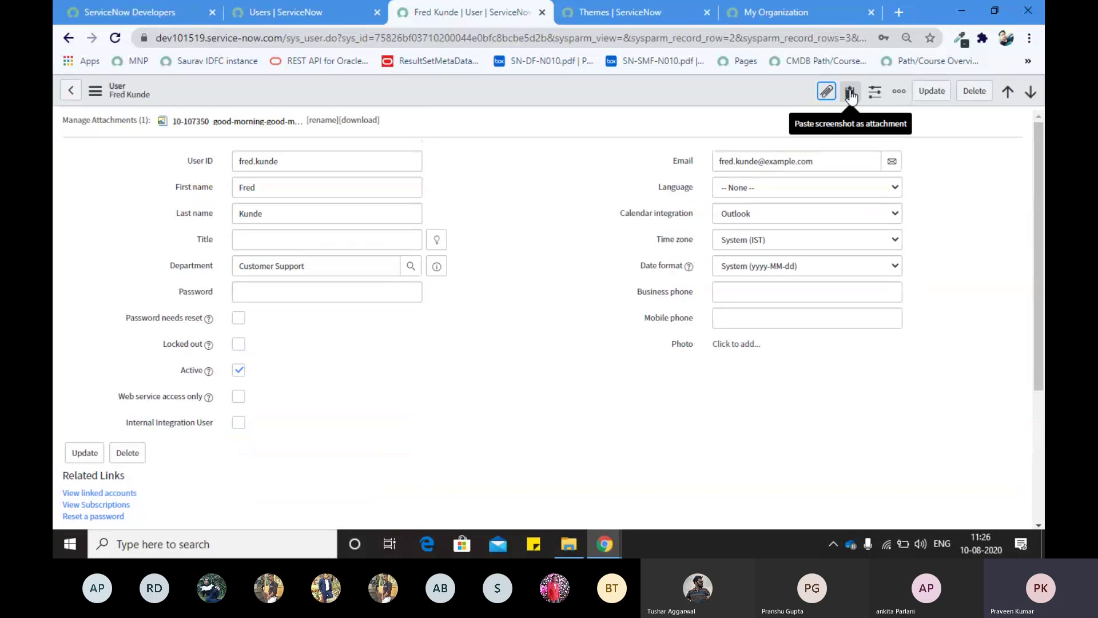
{"action": "left_click", "coordinate": [899, 92]}
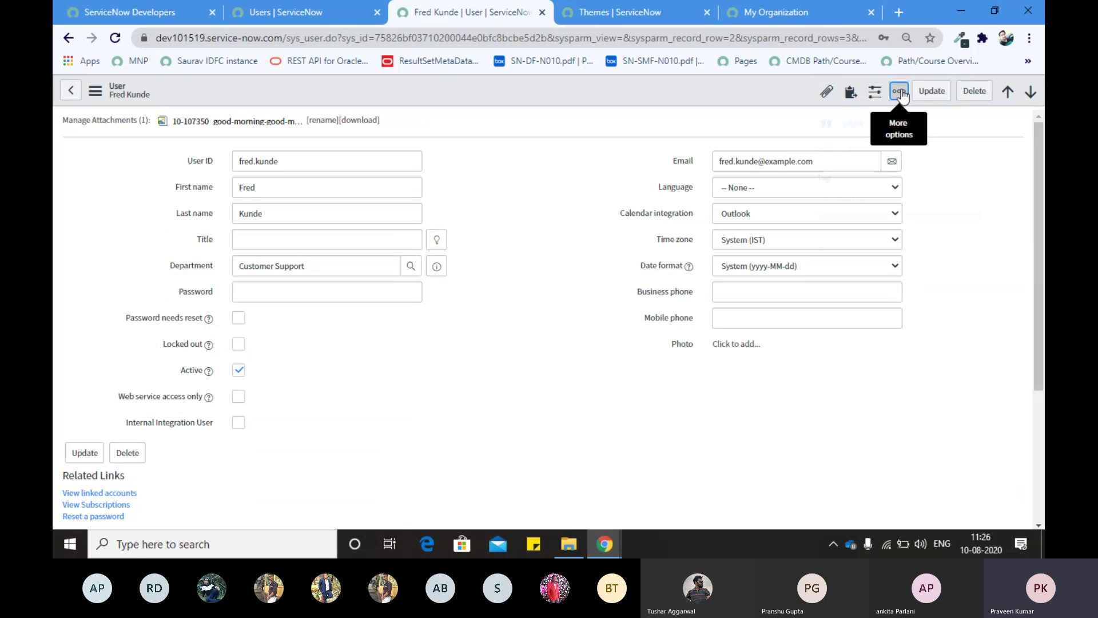
{"action": "left_click", "coordinate": [603, 186]}
{"action": "scroll", "coordinate": [205, 243], "scroll_direction": "down", "scroll_amount": 4}
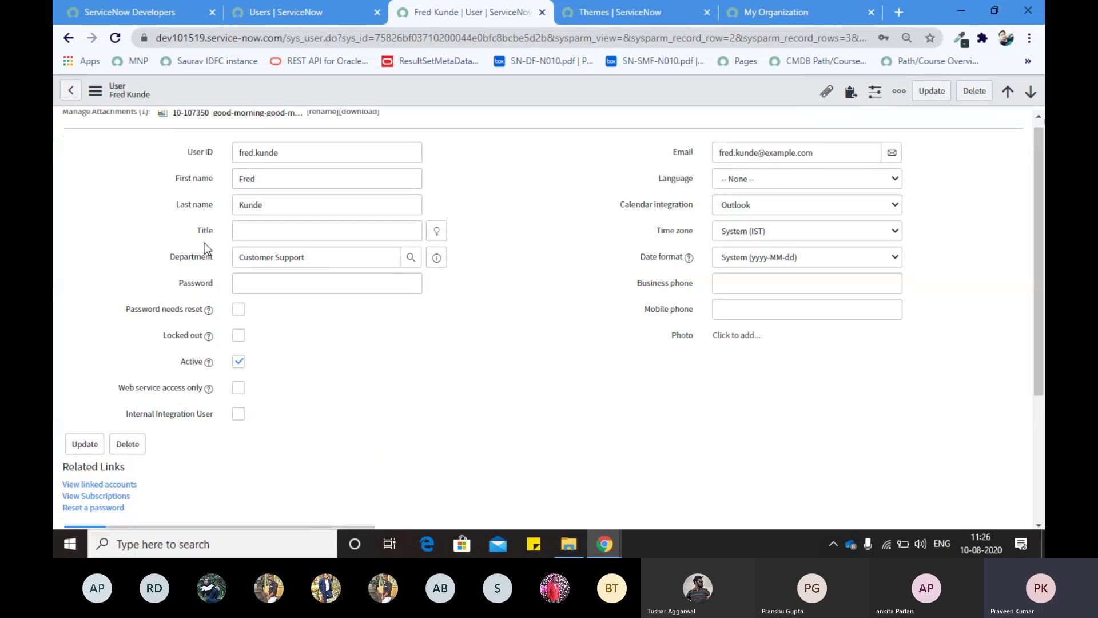
{"action": "scroll", "coordinate": [204, 242], "scroll_direction": "up", "scroll_amount": 4}
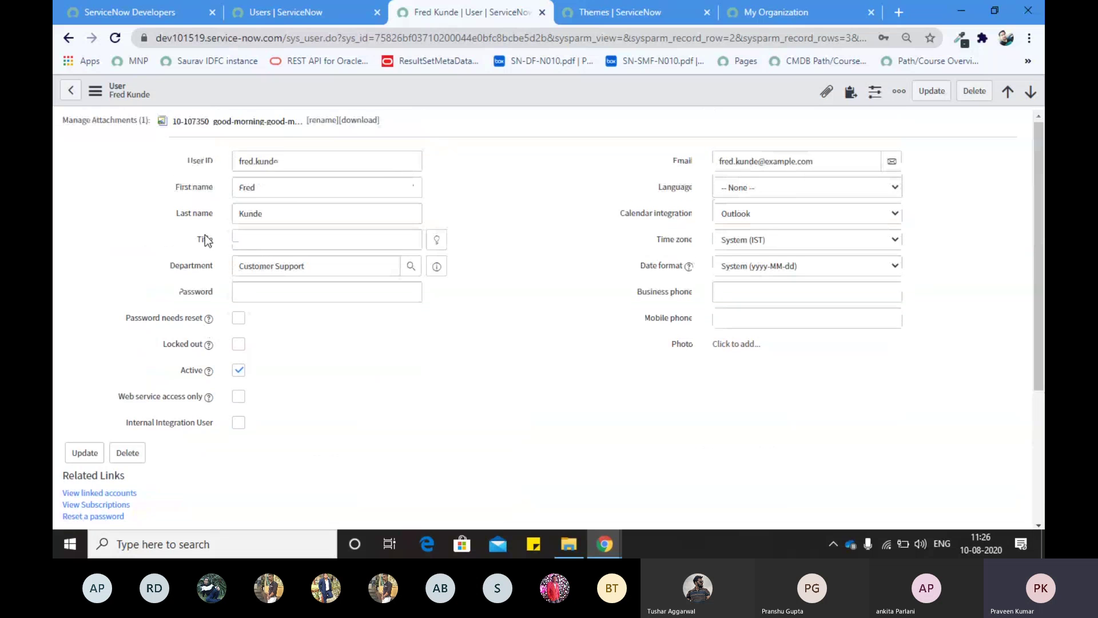
{"action": "scroll", "coordinate": [201, 350], "scroll_direction": "down", "scroll_amount": 4}
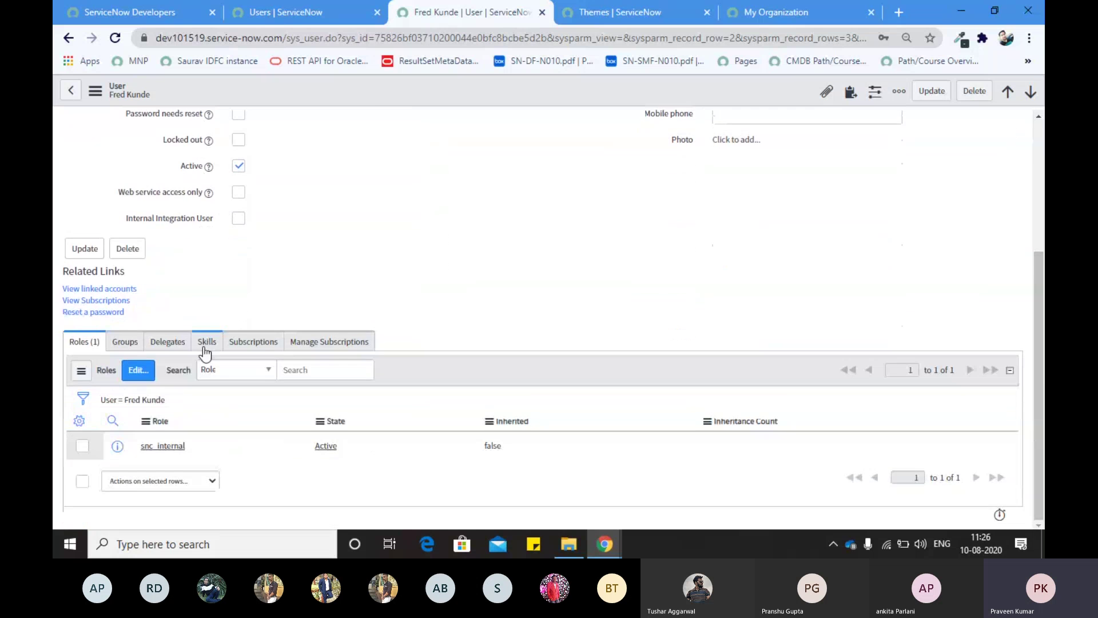
{"action": "scroll", "coordinate": [206, 444], "scroll_direction": "up", "scroll_amount": 4}
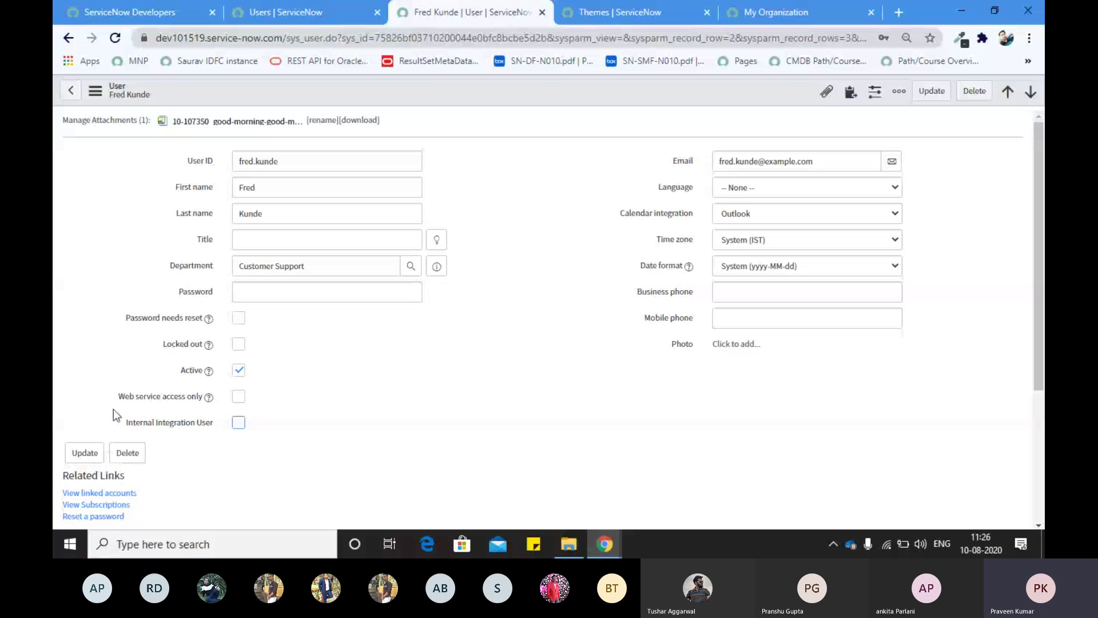
{"action": "scroll", "coordinate": [114, 409], "scroll_direction": "down", "scroll_amount": 2}
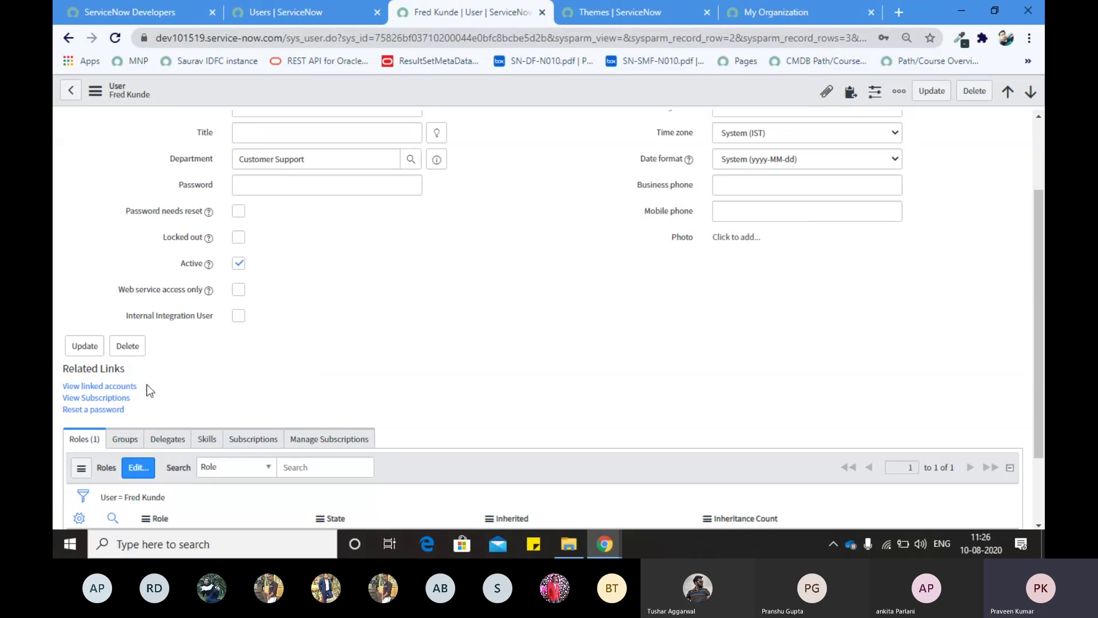
{"action": "mouse_move", "coordinate": [61, 370]}
{"action": "left_mouse_down"}
{"action": "mouse_move", "coordinate": [130, 373]}
{"action": "mouse_move", "coordinate": [59, 387]}
{"action": "left_mouse_up"}
{"action": "left_click_drag", "start_coordinate": [162, 402], "coordinate": [55, 400]}
{"action": "left_click", "coordinate": [152, 409]}
{"action": "left_click_drag", "start_coordinate": [152, 409], "coordinate": [59, 412]}
{"action": "left_click", "coordinate": [172, 385]}
{"action": "scroll", "coordinate": [172, 385], "scroll_direction": "down", "scroll_amount": 2}
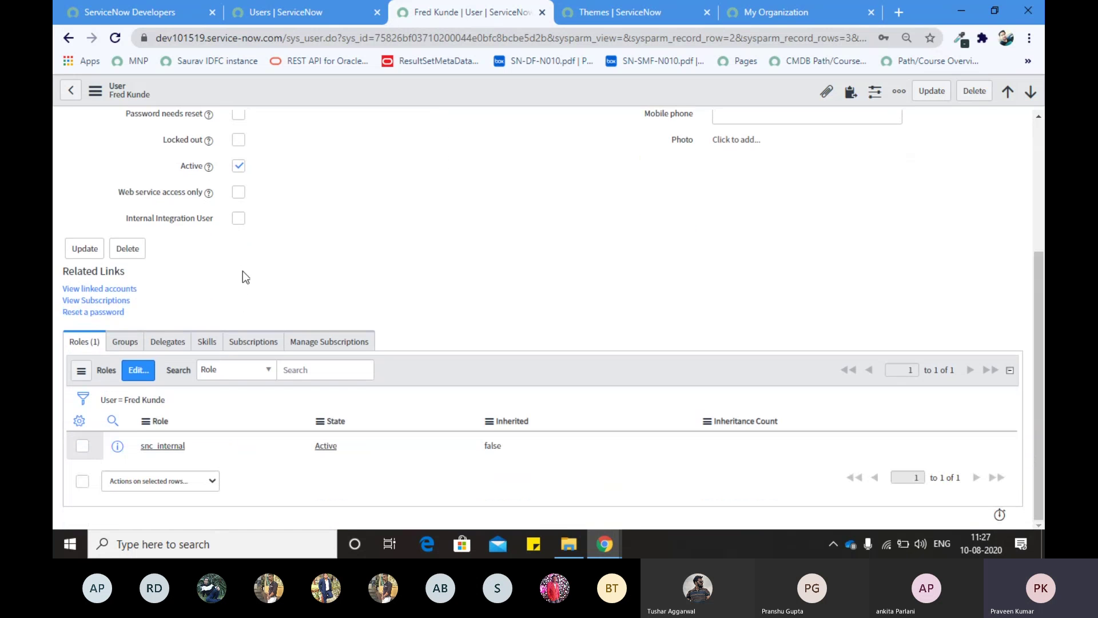
{"action": "scroll", "coordinate": [245, 276], "scroll_direction": "up", "scroll_amount": 4}
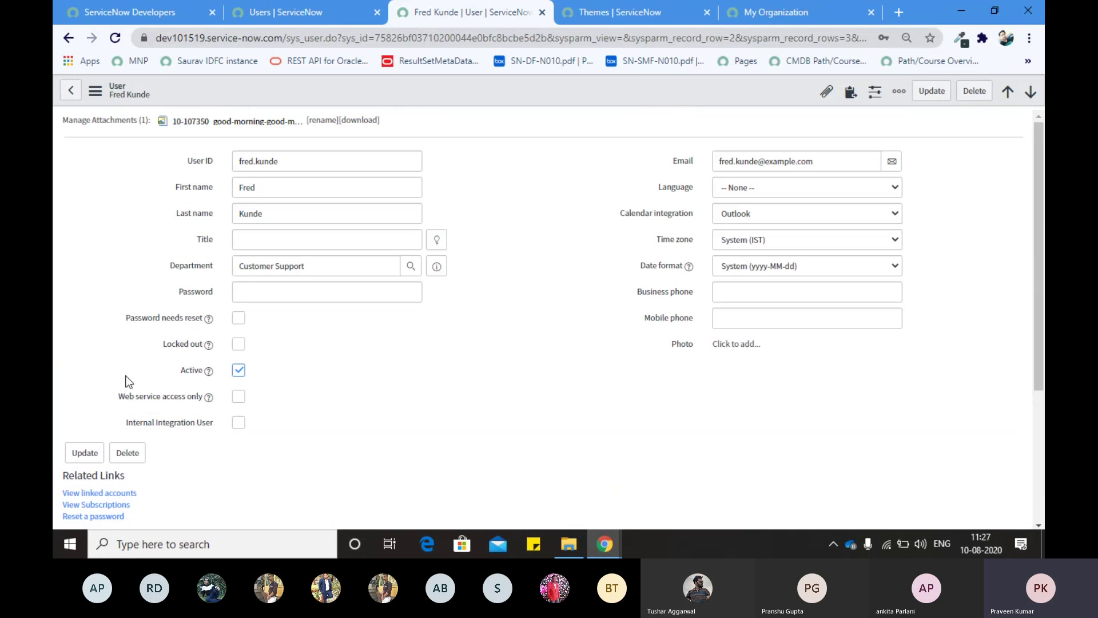
{"action": "scroll", "coordinate": [129, 381], "scroll_direction": "down", "scroll_amount": 4}
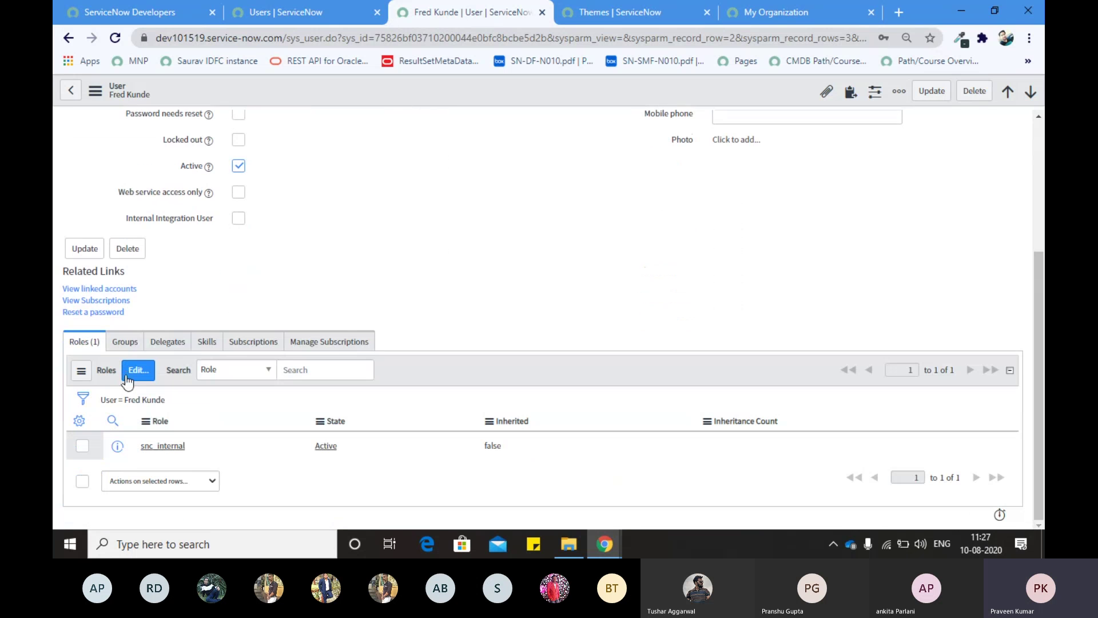
{"action": "left_click", "coordinate": [120, 342]}
{"action": "left_click", "coordinate": [168, 342]}
{"action": "left_click", "coordinate": [207, 342]}
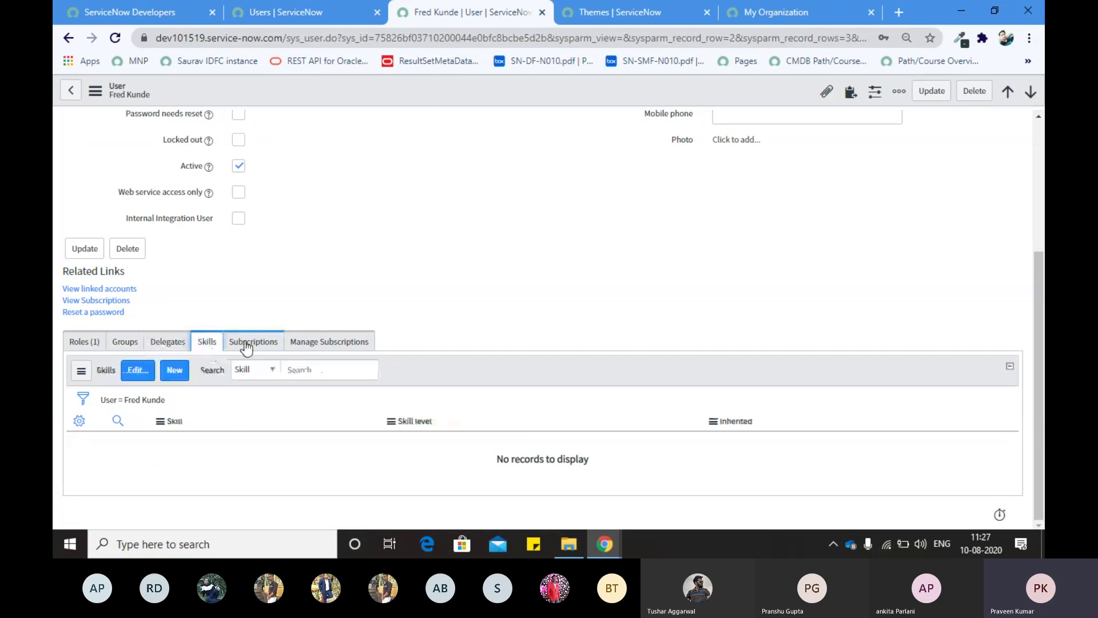
{"action": "left_click", "coordinate": [253, 343]}
{"action": "left_click", "coordinate": [292, 346]}
{"action": "left_click", "coordinate": [253, 342]}
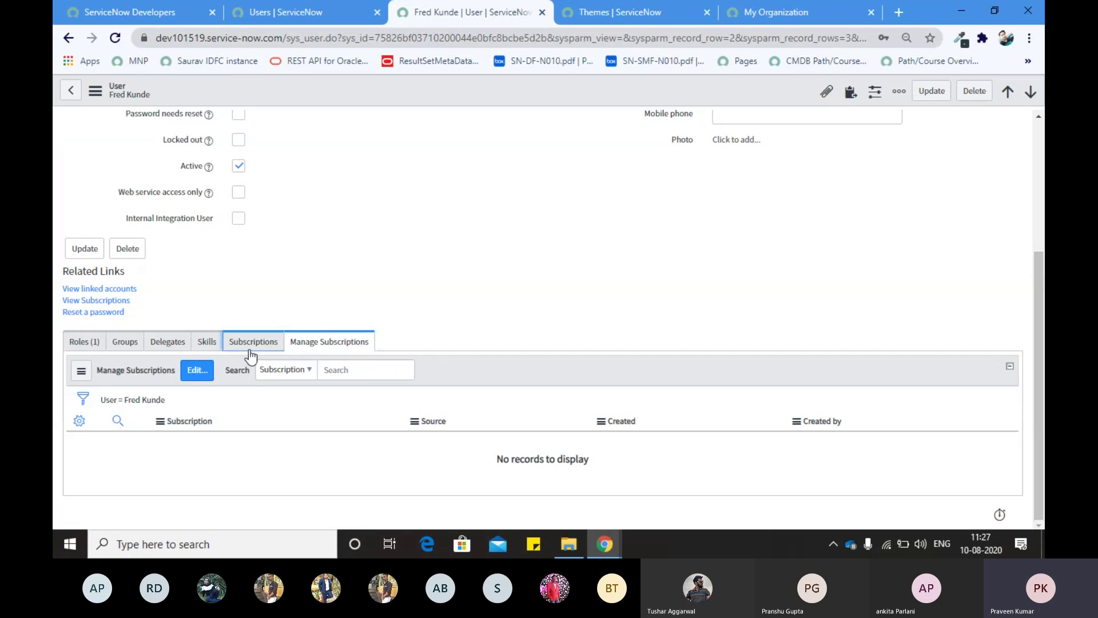
{"action": "left_click", "coordinate": [207, 342]}
{"action": "left_click", "coordinate": [84, 342]}
{"action": "scroll", "coordinate": [215, 426], "scroll_direction": "up", "scroll_amount": 4}
{"action": "scroll", "coordinate": [214, 426], "scroll_direction": "down", "scroll_amount": 4}
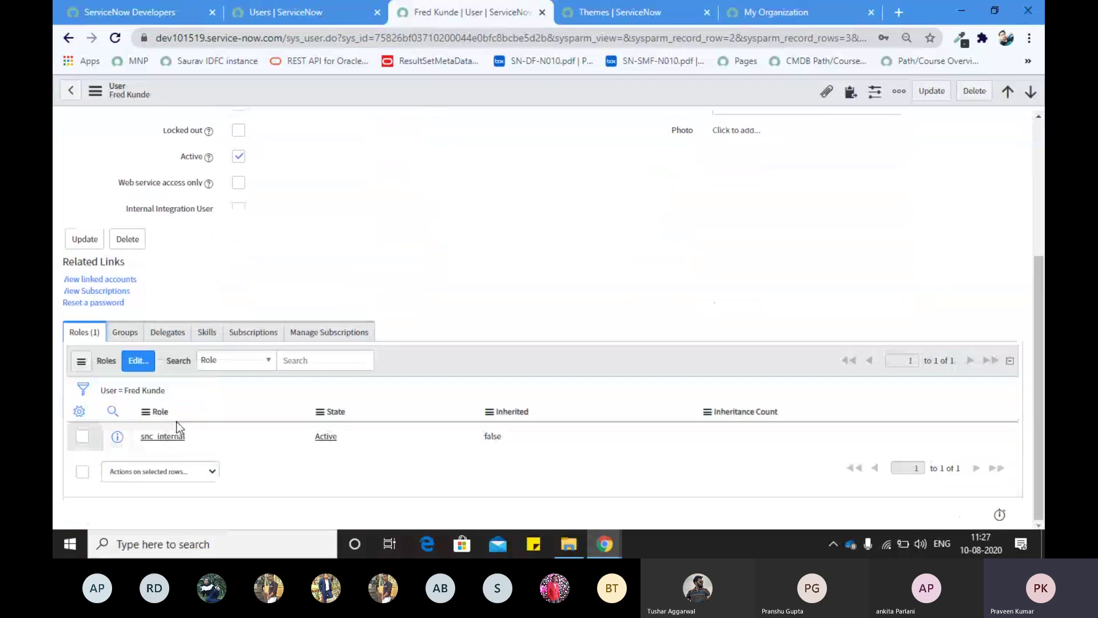
{"action": "left_click", "coordinate": [120, 333]}
{"action": "left_click", "coordinate": [168, 332]}
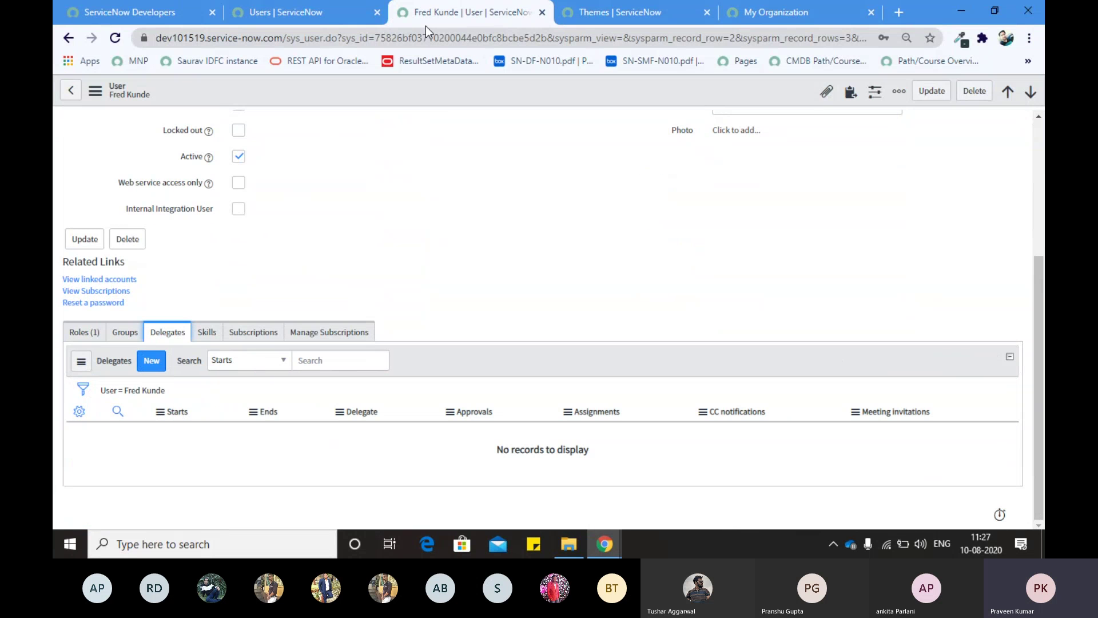
{"action": "left_click", "coordinate": [82, 335]}
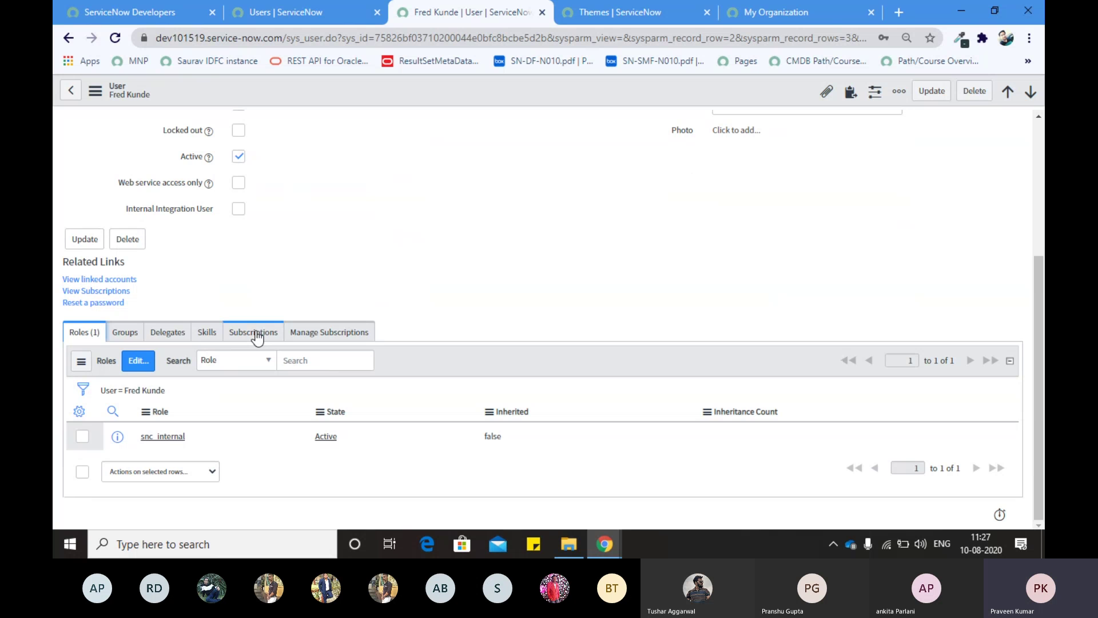
{"action": "scroll", "coordinate": [346, 246], "scroll_direction": "up", "scroll_amount": 4}
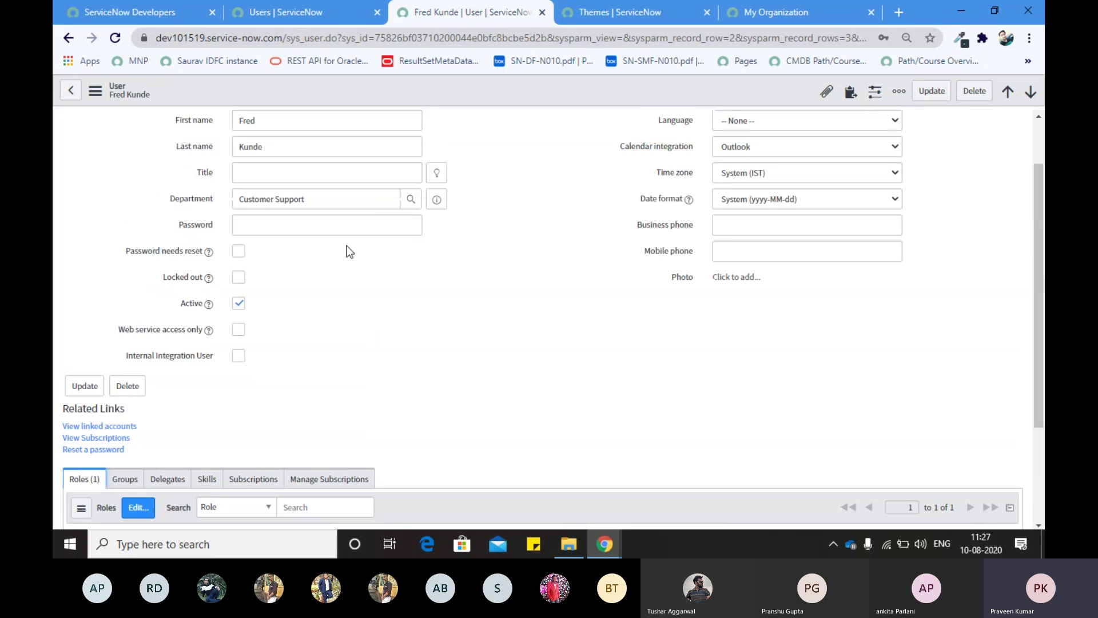
{"action": "scroll", "coordinate": [347, 245], "scroll_direction": "down", "scroll_amount": 4}
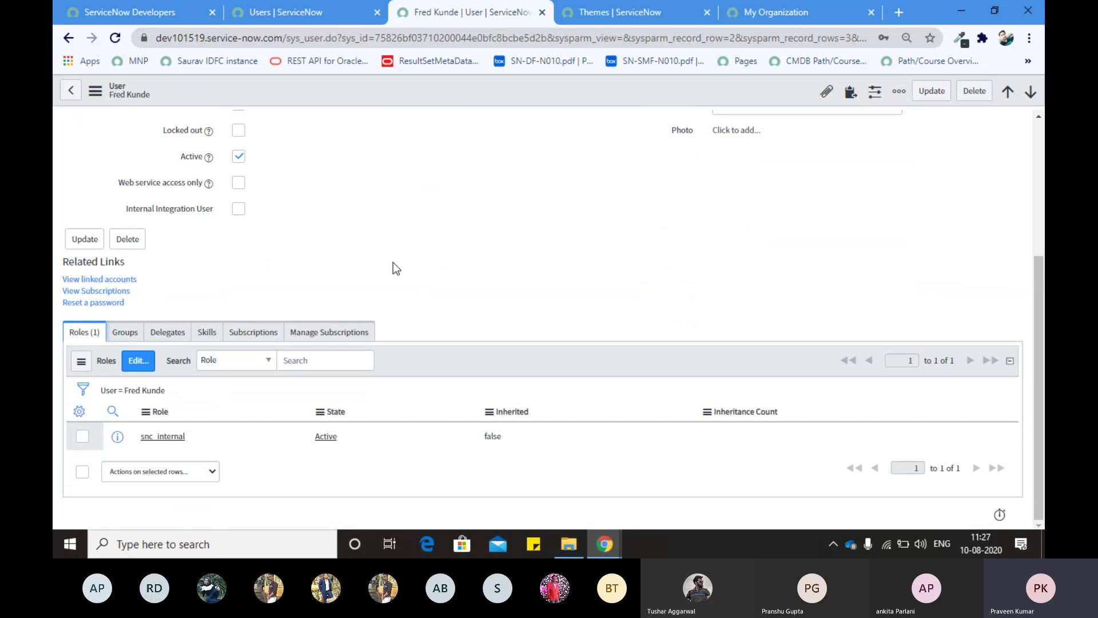
{"action": "scroll", "coordinate": [392, 262], "scroll_direction": "up", "scroll_amount": 4}
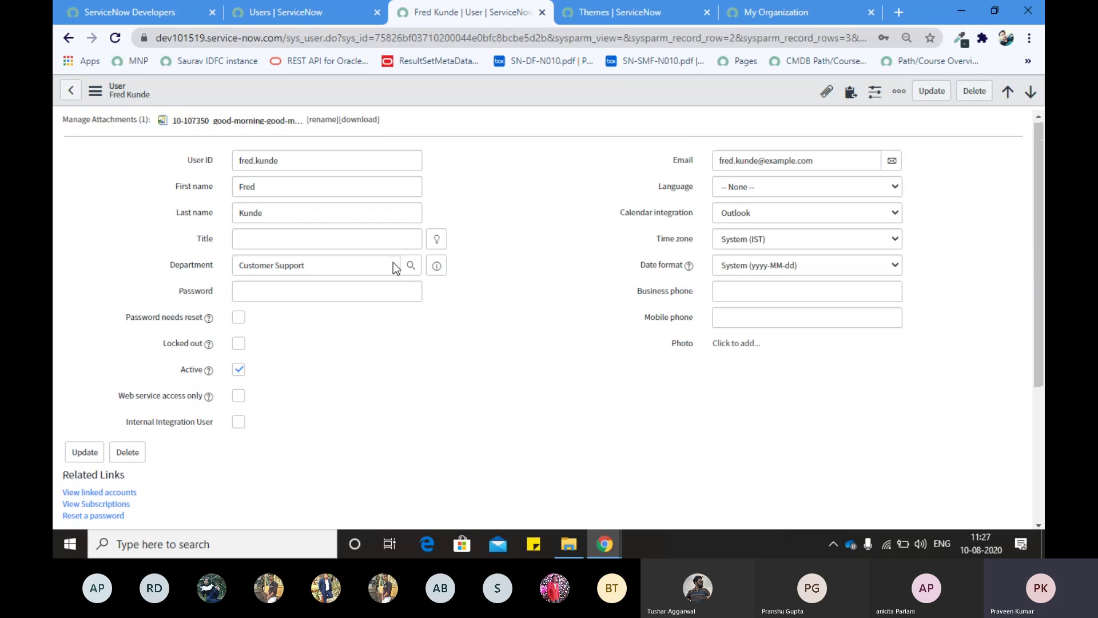
{"action": "scroll", "coordinate": [393, 262], "scroll_direction": "down", "scroll_amount": 4}
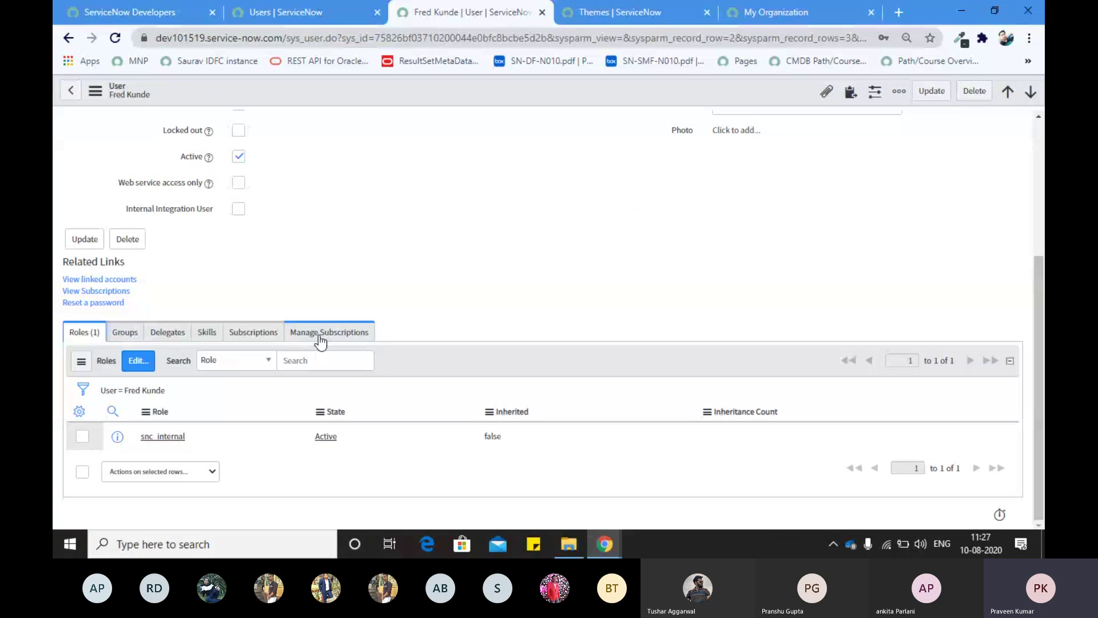
{"action": "scroll", "coordinate": [356, 300], "scroll_direction": "up", "scroll_amount": 4}
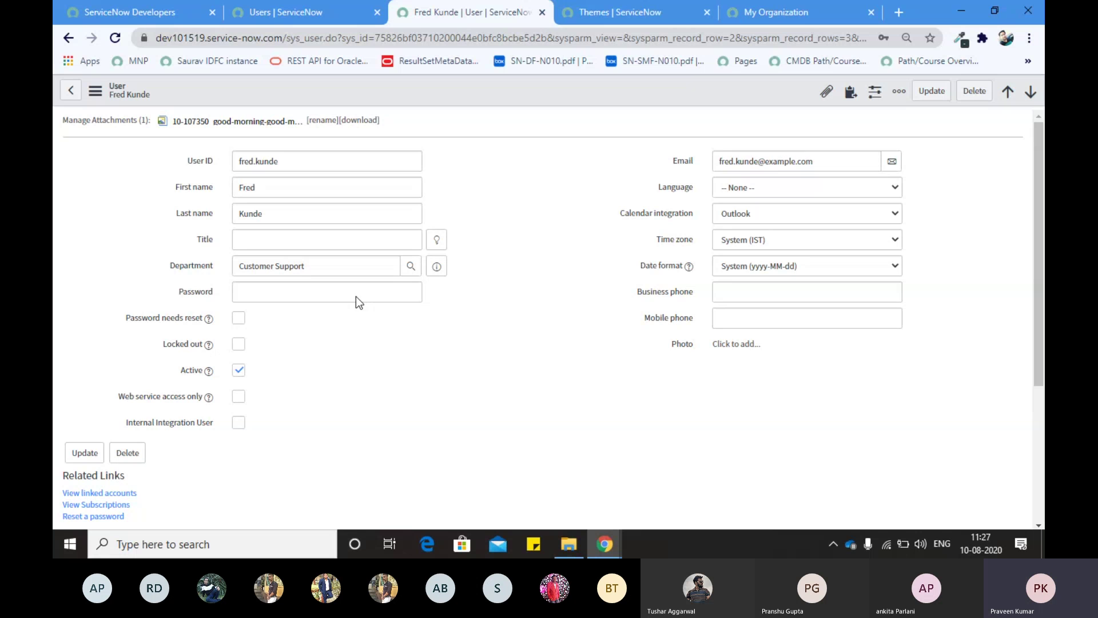
{"action": "scroll", "coordinate": [180, 204], "scroll_direction": "down", "scroll_amount": 4}
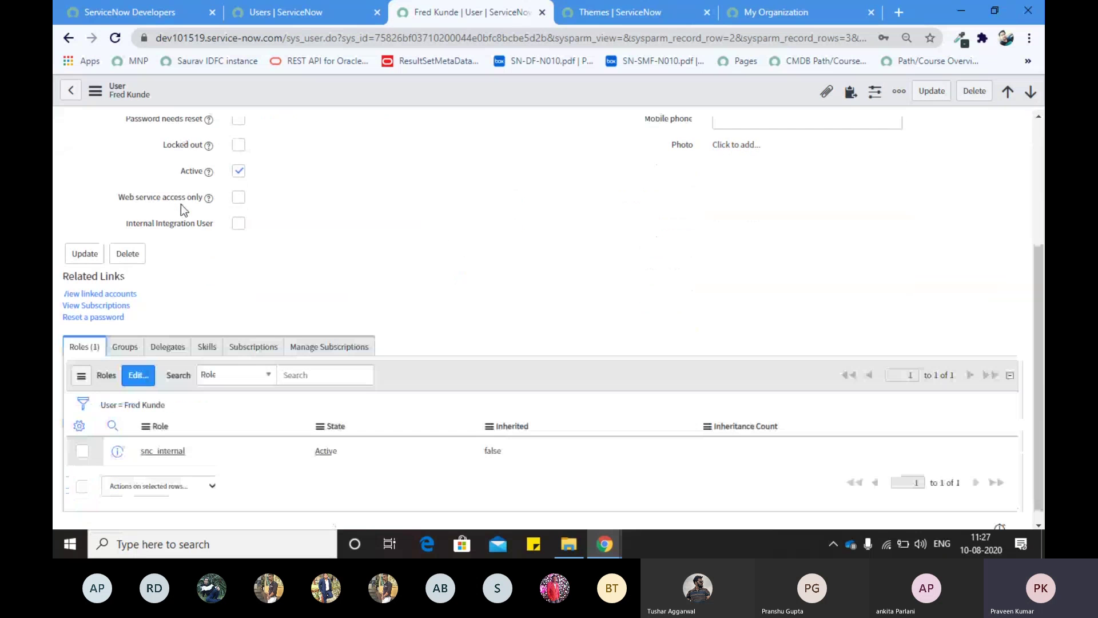
{"action": "scroll", "coordinate": [178, 319], "scroll_direction": "up", "scroll_amount": 4}
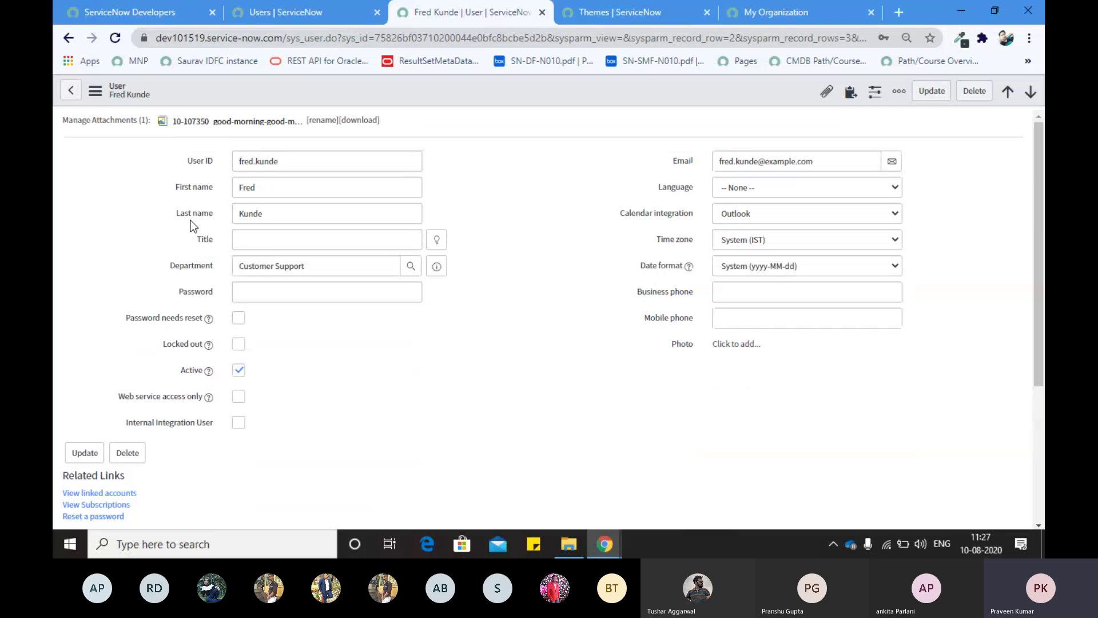
{"action": "scroll", "coordinate": [183, 298], "scroll_direction": "down", "scroll_amount": 4}
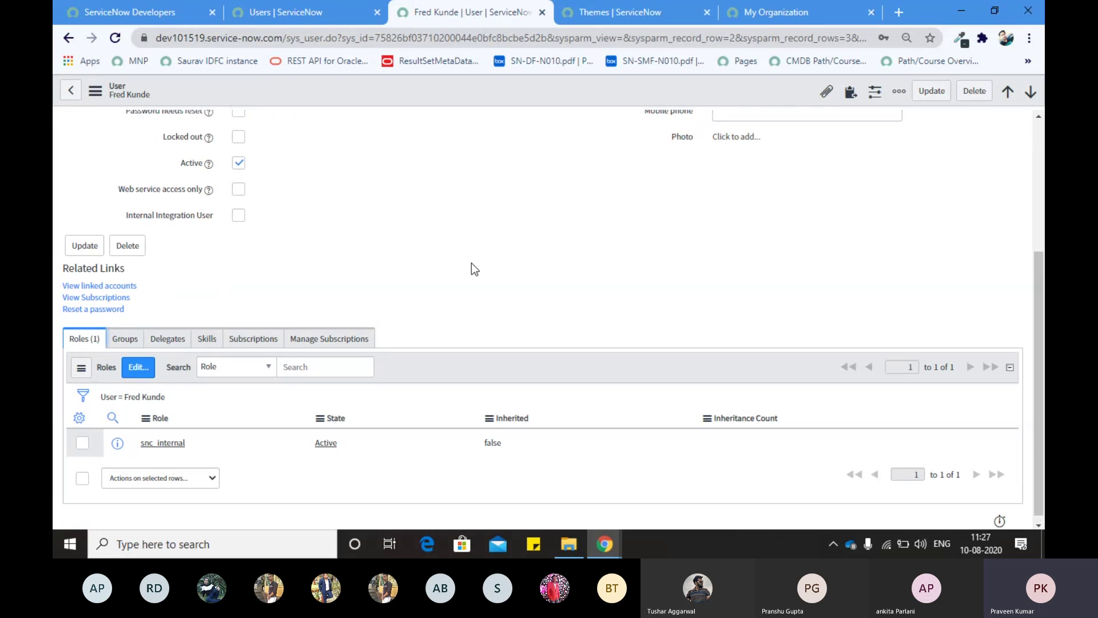
{"action": "scroll", "coordinate": [105, 185], "scroll_direction": "up", "scroll_amount": 4}
{"action": "scroll", "coordinate": [150, 344], "scroll_direction": "down", "scroll_amount": 4}
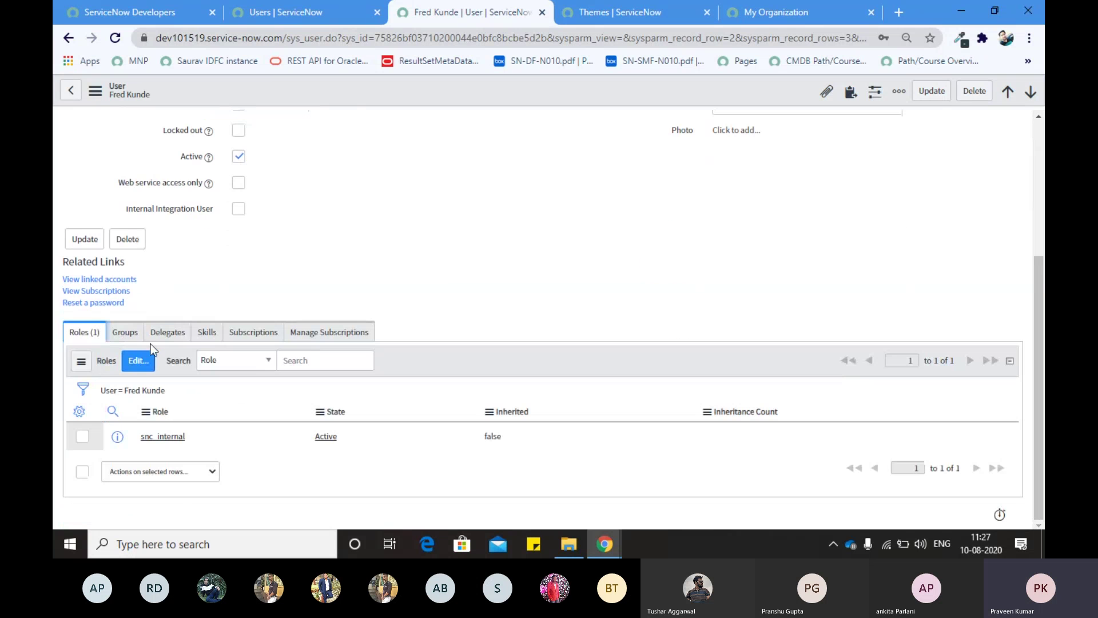
{"action": "scroll", "coordinate": [234, 279], "scroll_direction": "up", "scroll_amount": 1}
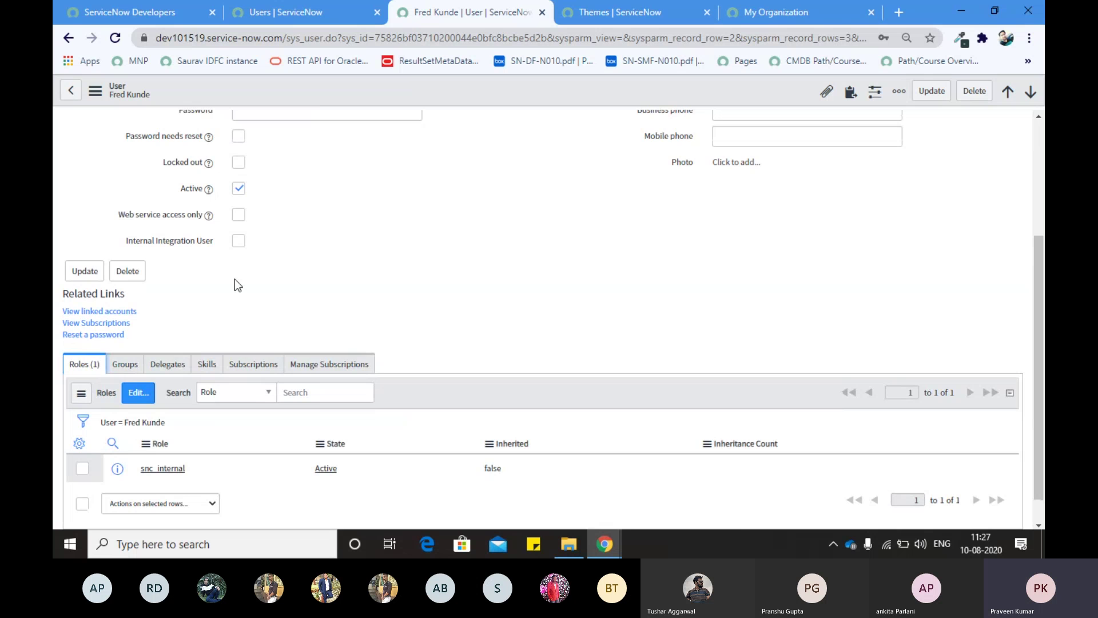
{"action": "scroll", "coordinate": [162, 427], "scroll_direction": "up", "scroll_amount": 3}
{"action": "scroll", "coordinate": [142, 409], "scroll_direction": "down", "scroll_amount": 4}
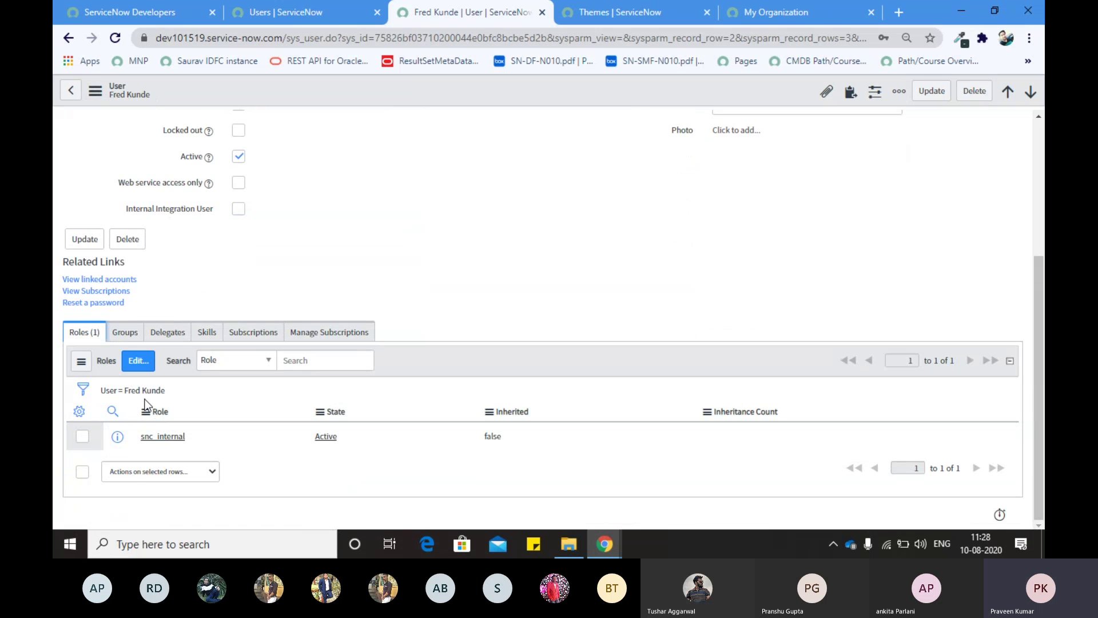
{"action": "left_click", "coordinate": [125, 332]}
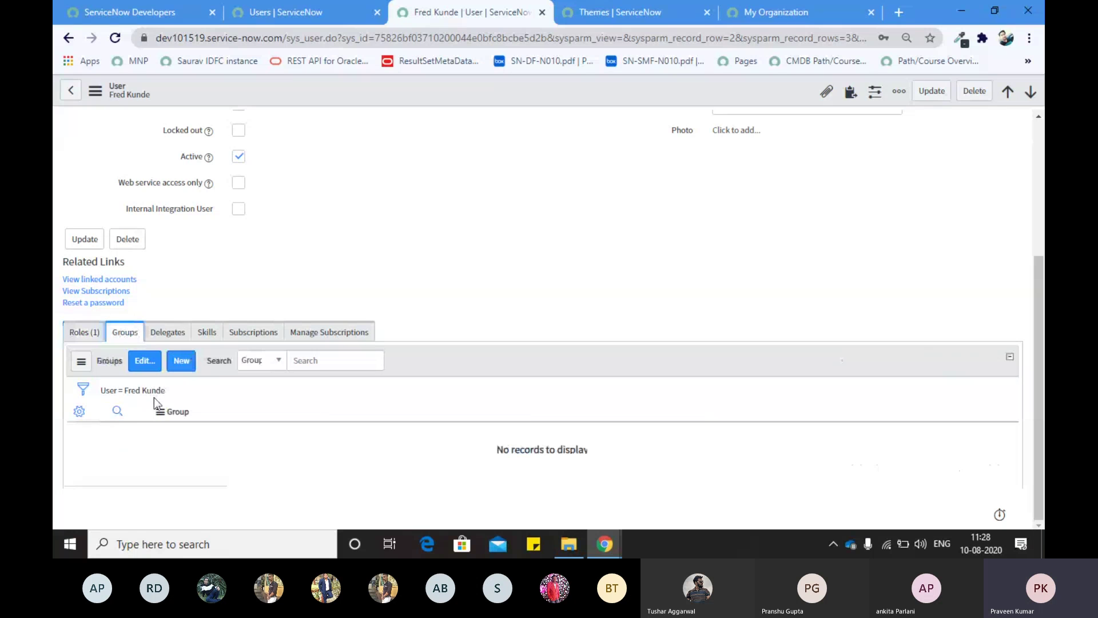
{"action": "left_click", "coordinate": [167, 332]}
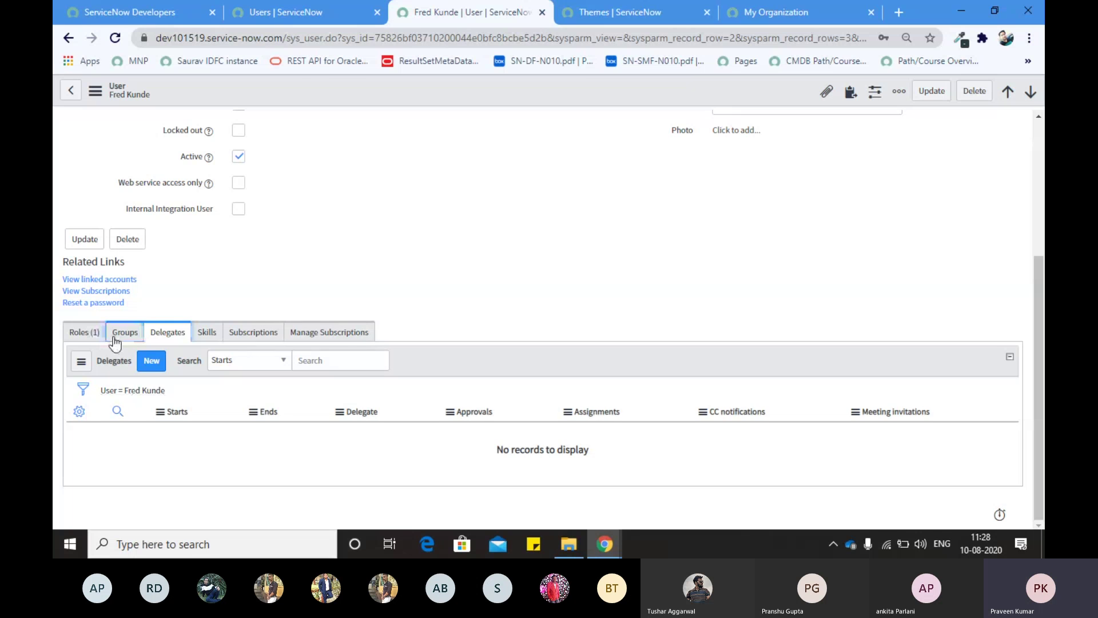
{"action": "left_click", "coordinate": [84, 332]}
{"action": "scroll", "coordinate": [297, 305], "scroll_direction": "up", "scroll_amount": 3}
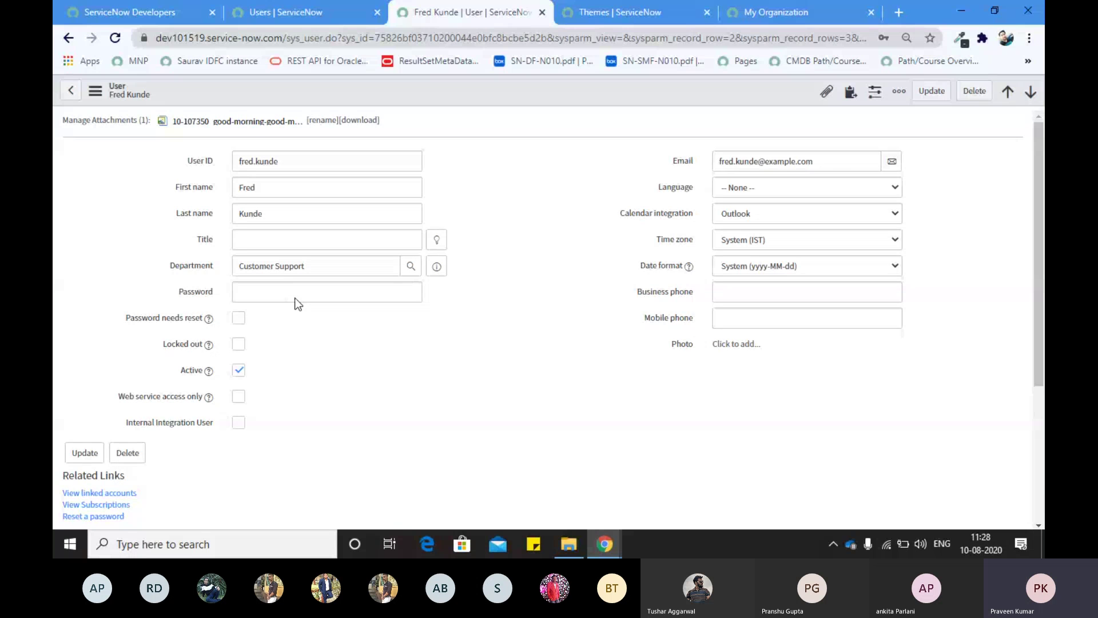
Step: Create a new user form from the Users list with User ID admin
{"action": "left_click", "coordinate": [266, 15]}
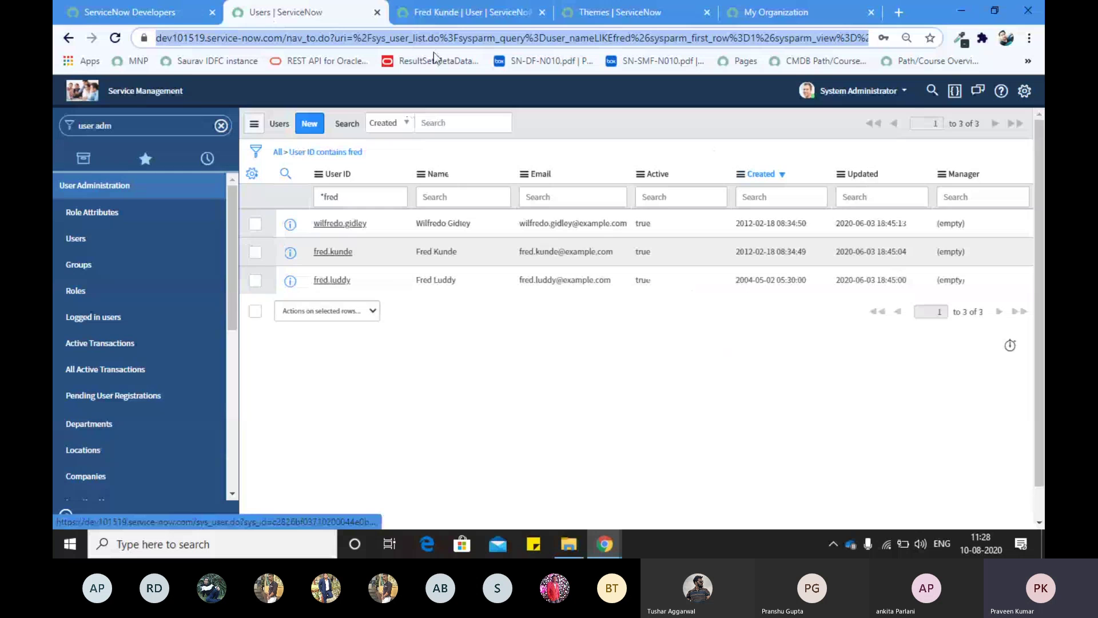
{"action": "left_click", "coordinate": [466, 13]}
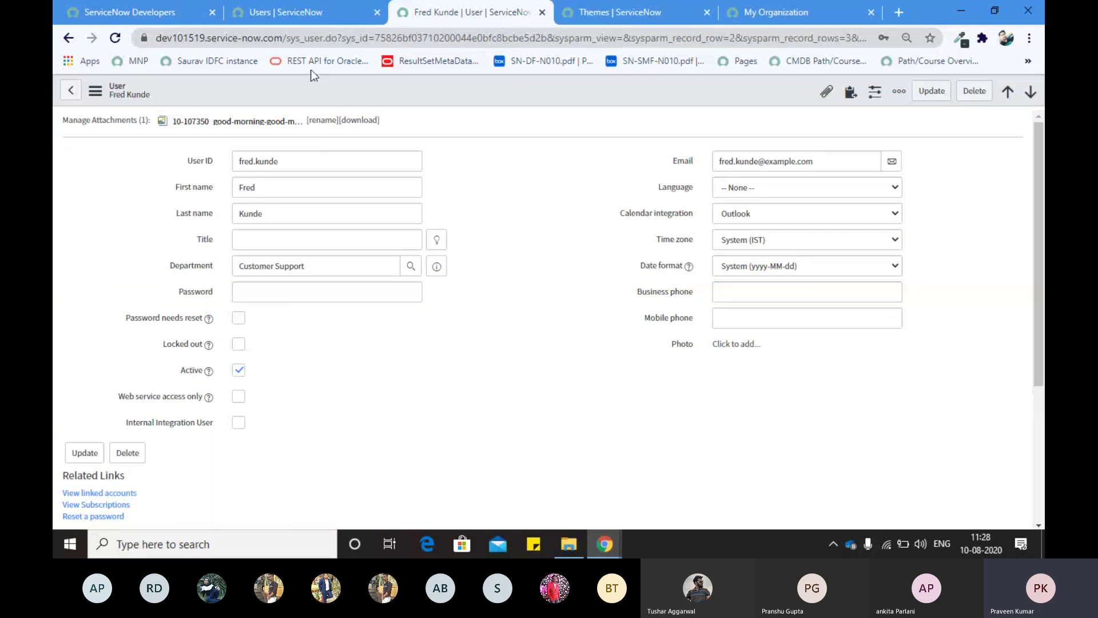
{"action": "left_click", "coordinate": [302, 18]}
{"action": "left_click", "coordinate": [318, 129]}
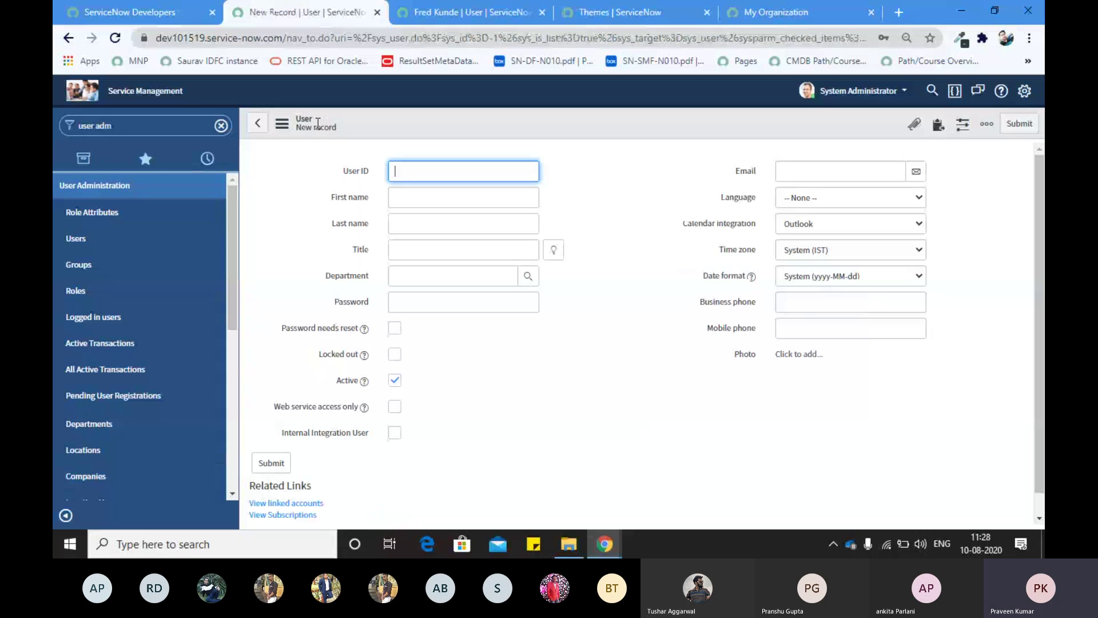
{"action": "type", "text": "admin"}
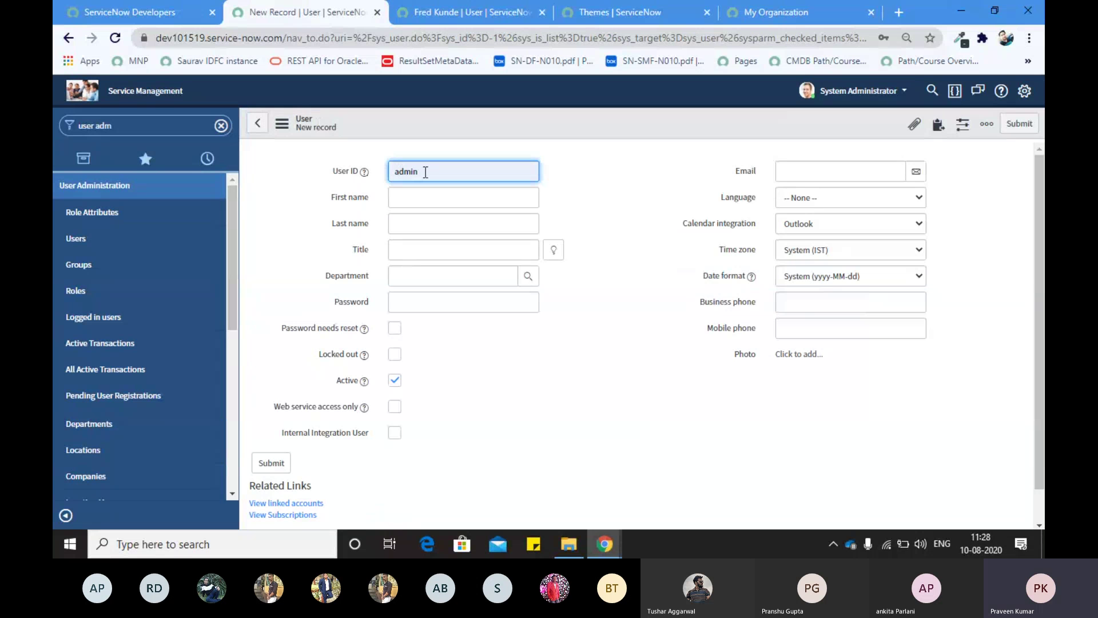
{"action": "left_click_drag", "start_coordinate": [425, 173], "coordinate": [383, 173]}
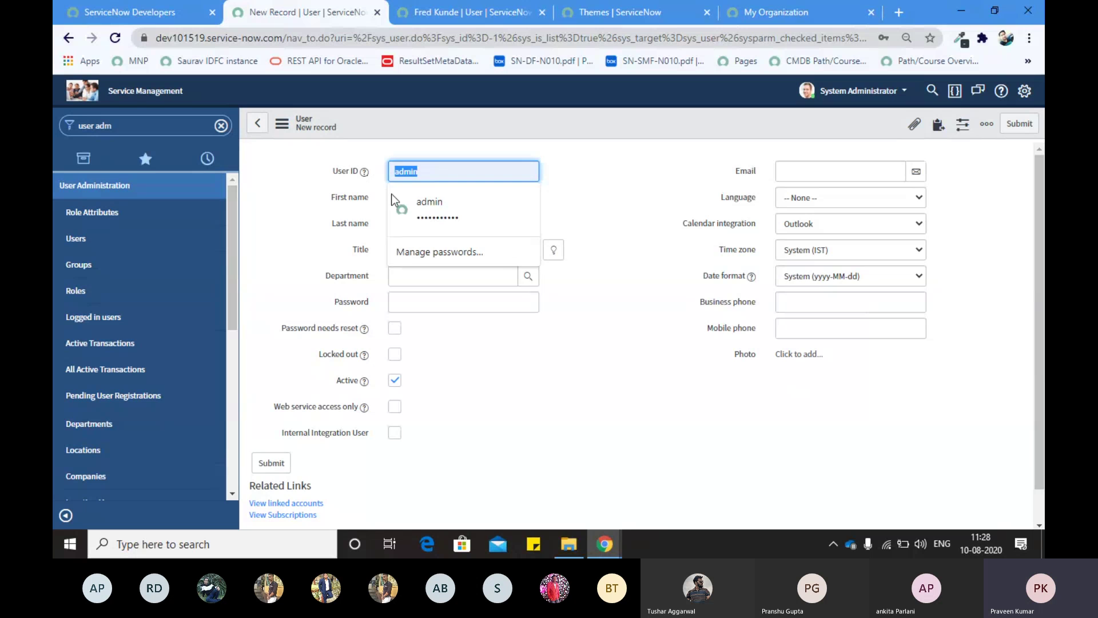
{"action": "left_click", "coordinate": [331, 199]}
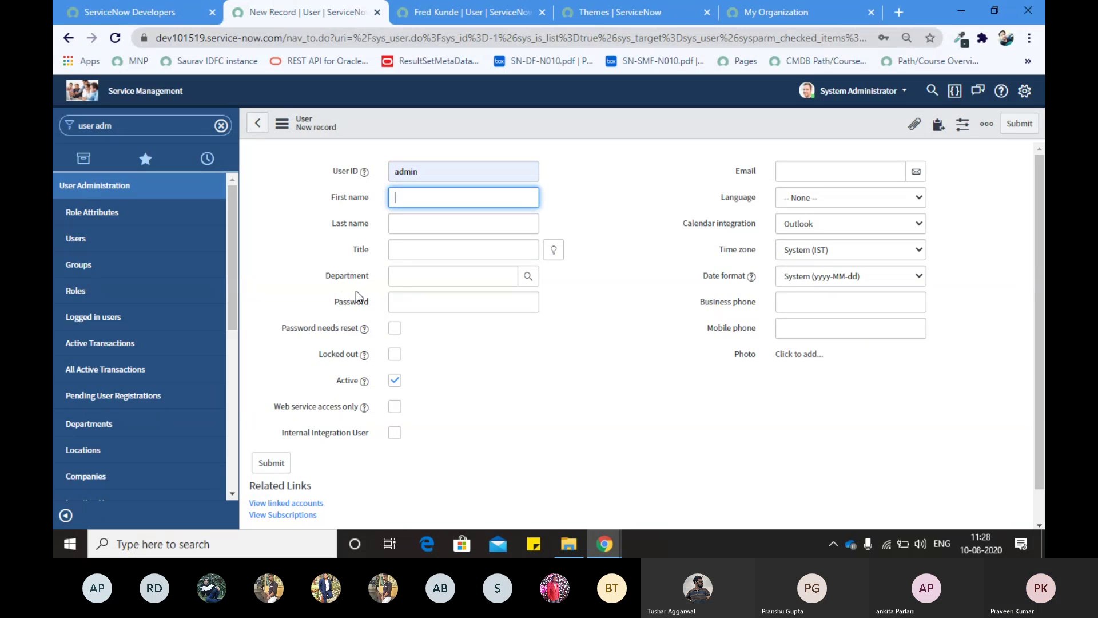
Step: Review the new user form, check the other record tab, and open the full Users list
{"action": "scroll", "coordinate": [374, 345], "scroll_direction": "down", "scroll_amount": 1}
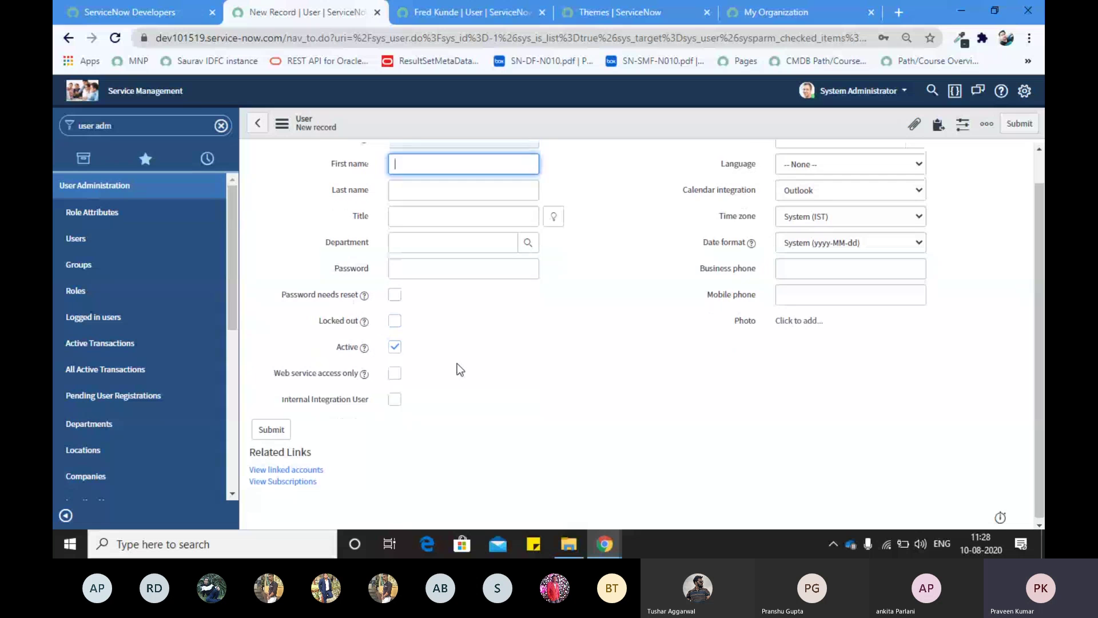
{"action": "scroll", "coordinate": [458, 362], "scroll_direction": "up", "scroll_amount": 1}
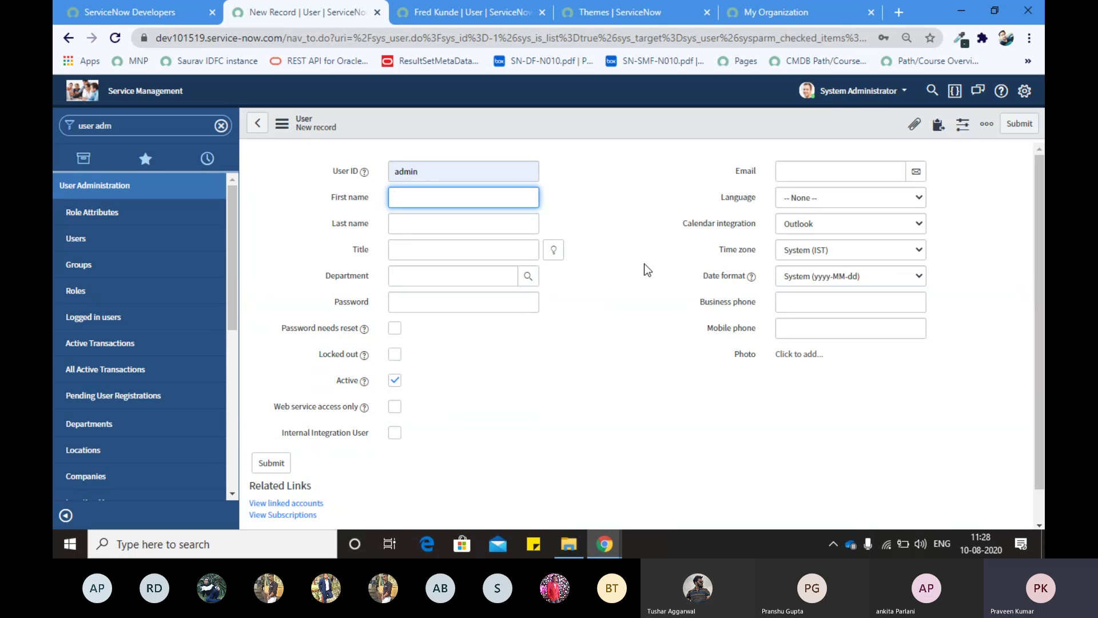
{"action": "left_click", "coordinate": [473, 12]}
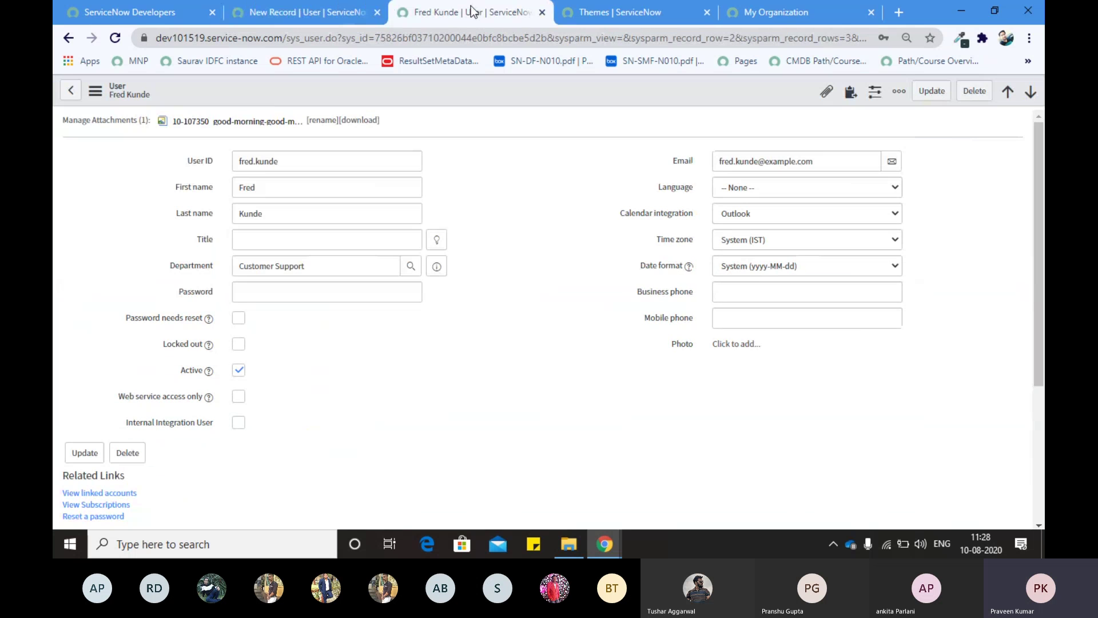
{"action": "left_click", "coordinate": [311, 7]}
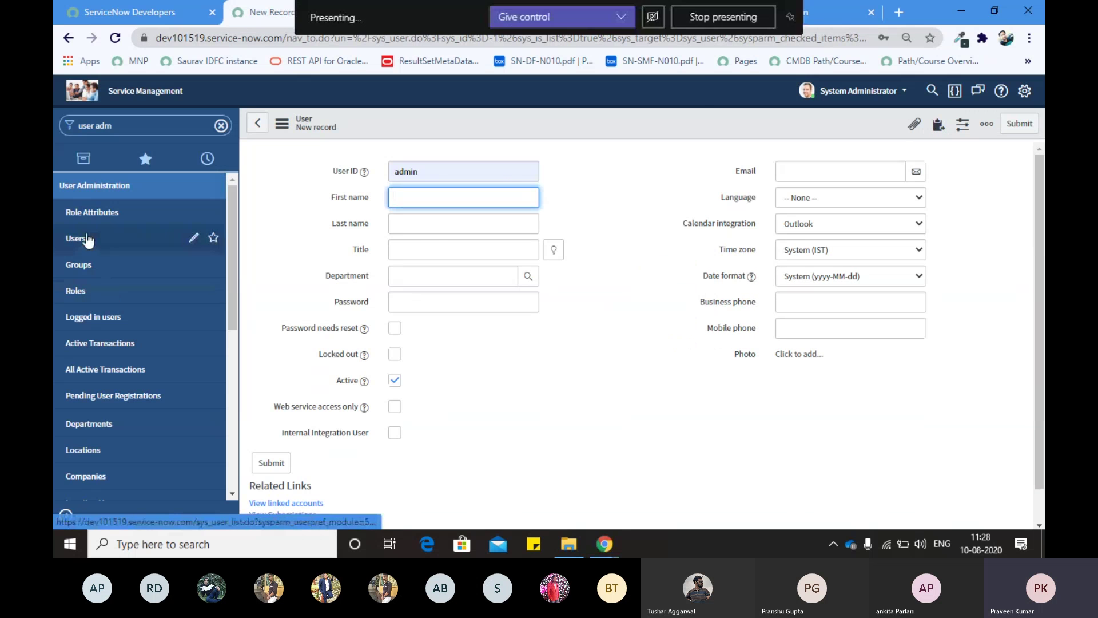
{"action": "left_click", "coordinate": [86, 238]}
Step: Discard the unsaved new user and show per-column search boxes on the 635-user list
{"action": "left_click", "coordinate": [624, 121]}
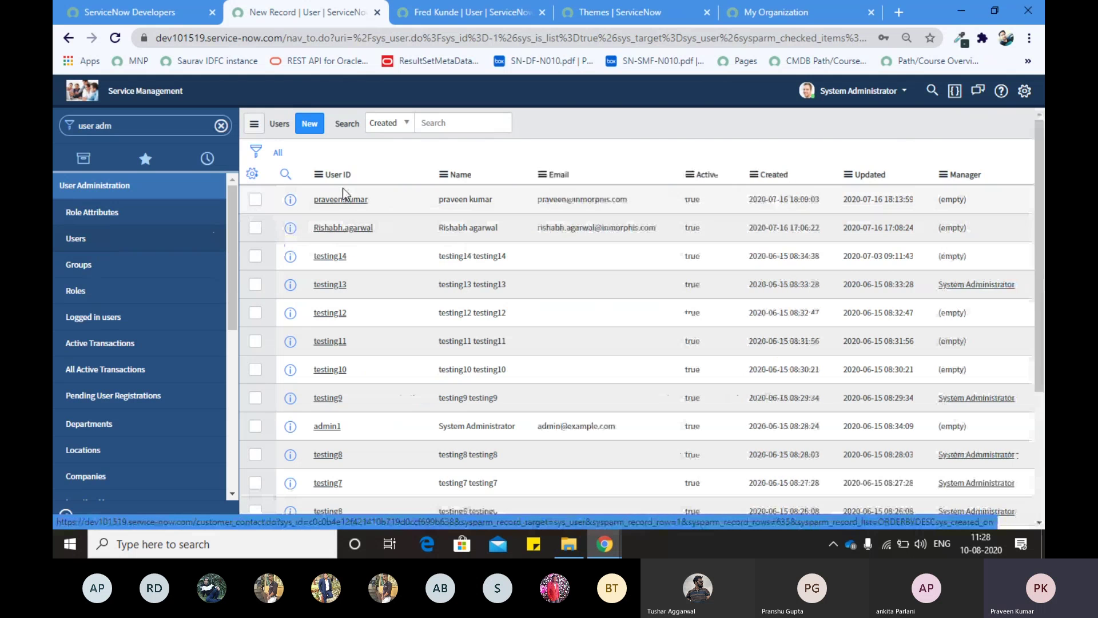
{"action": "left_click", "coordinate": [286, 173]}
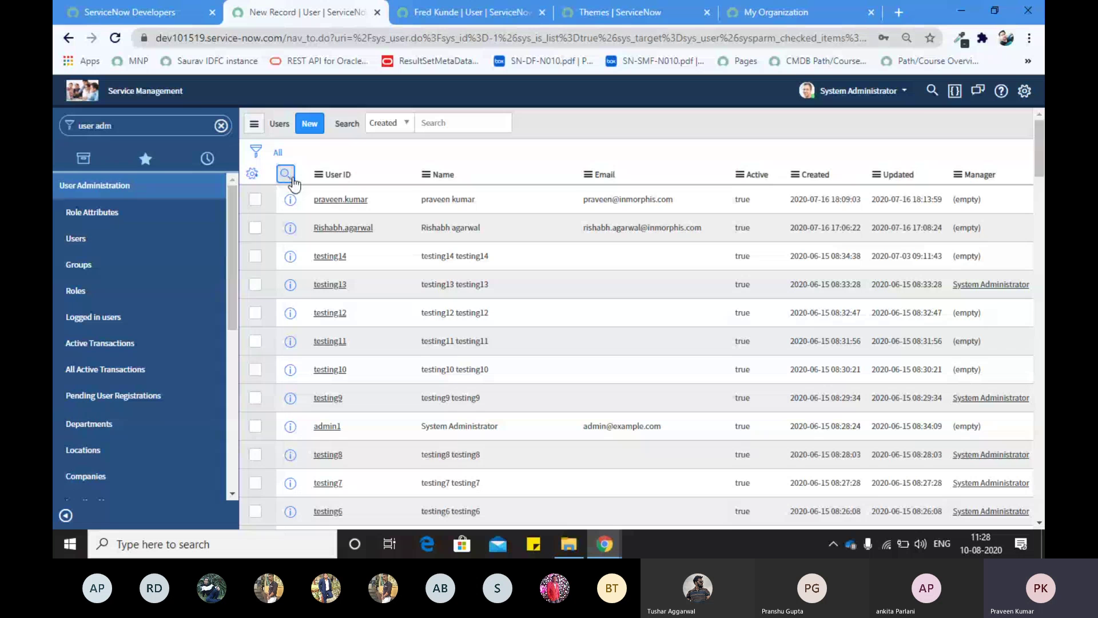
{"action": "left_click", "coordinate": [286, 173]}
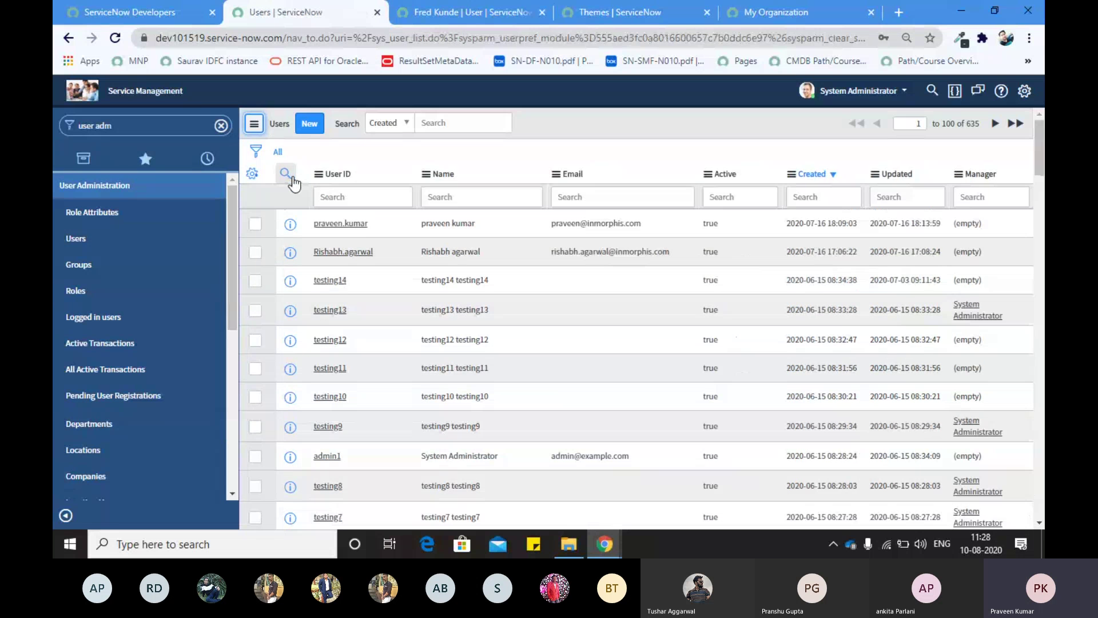
{"action": "left_click", "coordinate": [342, 200]}
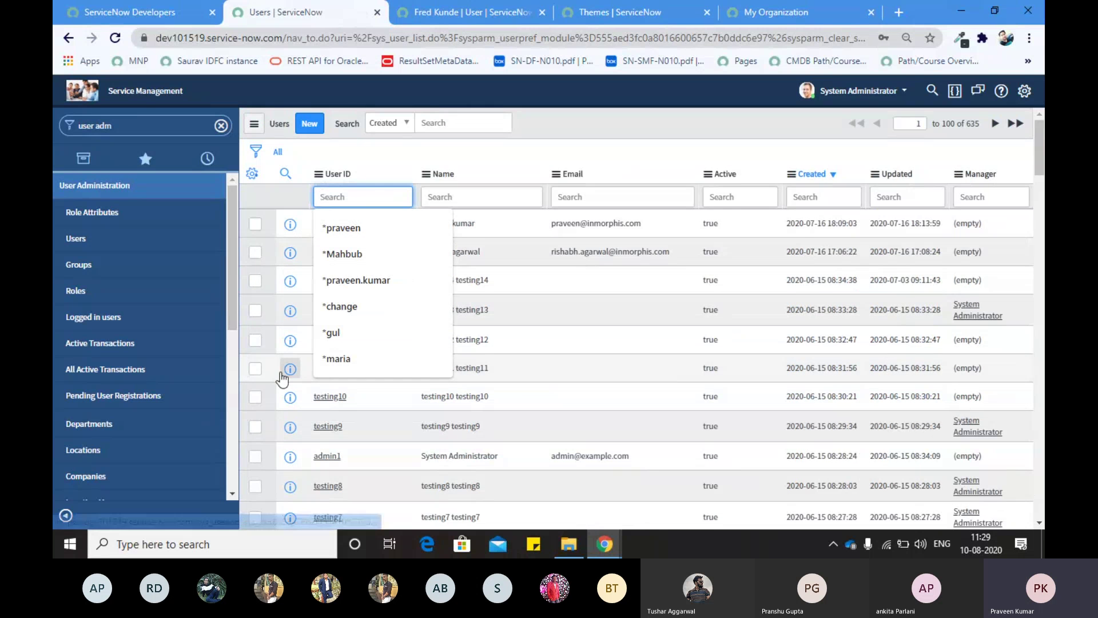
{"action": "scroll", "coordinate": [286, 366], "scroll_direction": "down", "scroll_amount": 6}
{"action": "scroll", "coordinate": [280, 371], "scroll_direction": "down", "scroll_amount": 9}
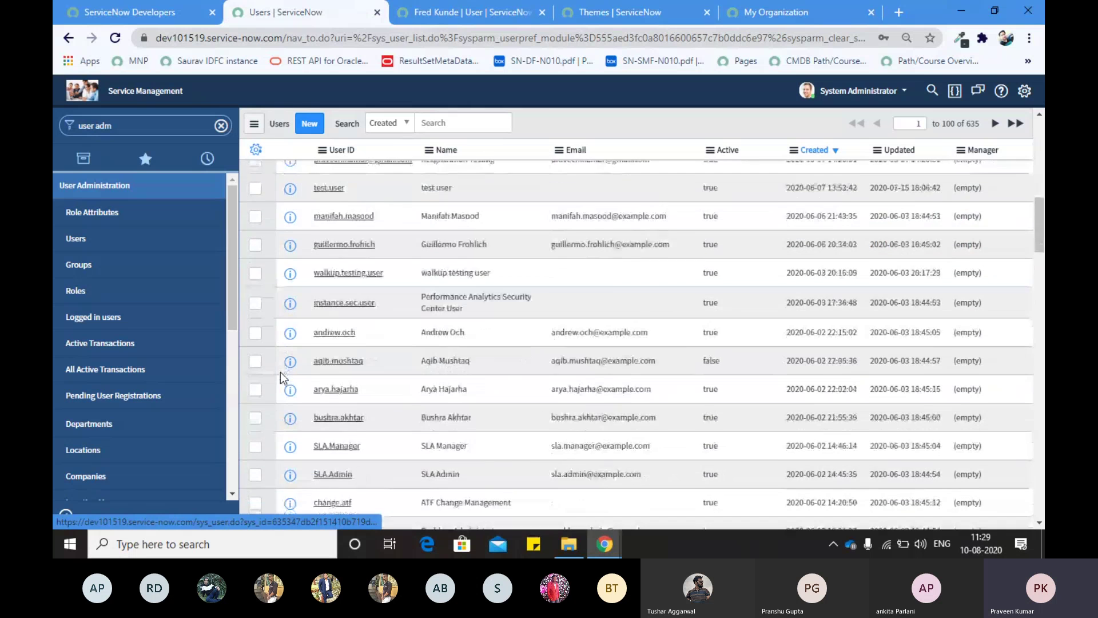
{"action": "scroll", "coordinate": [281, 372], "scroll_direction": "up", "scroll_amount": 15}
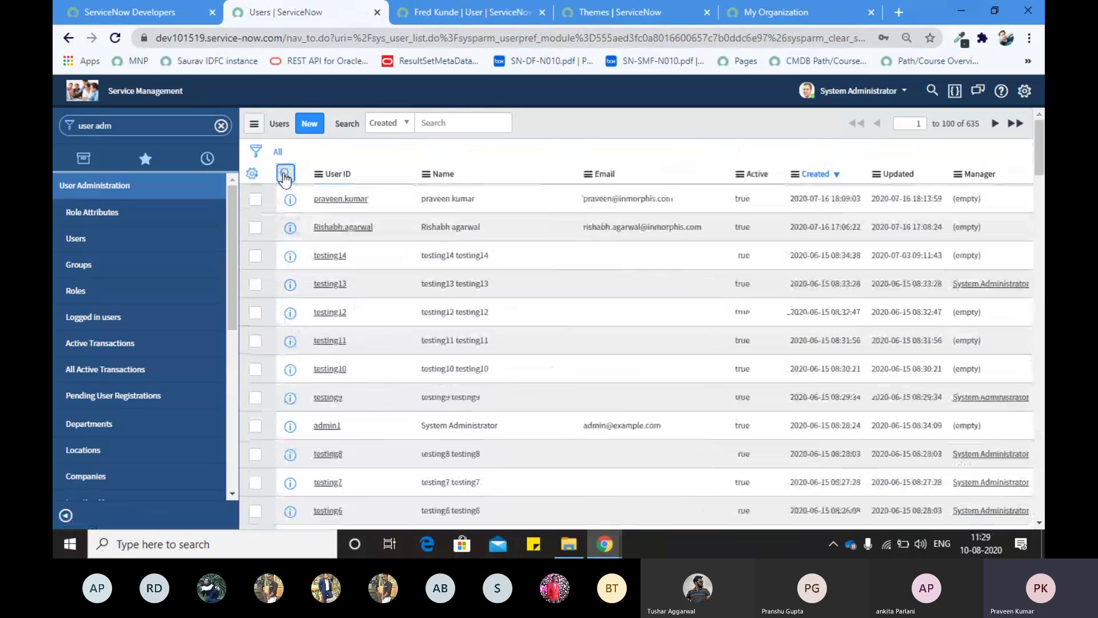
{"action": "left_click", "coordinate": [285, 174]}
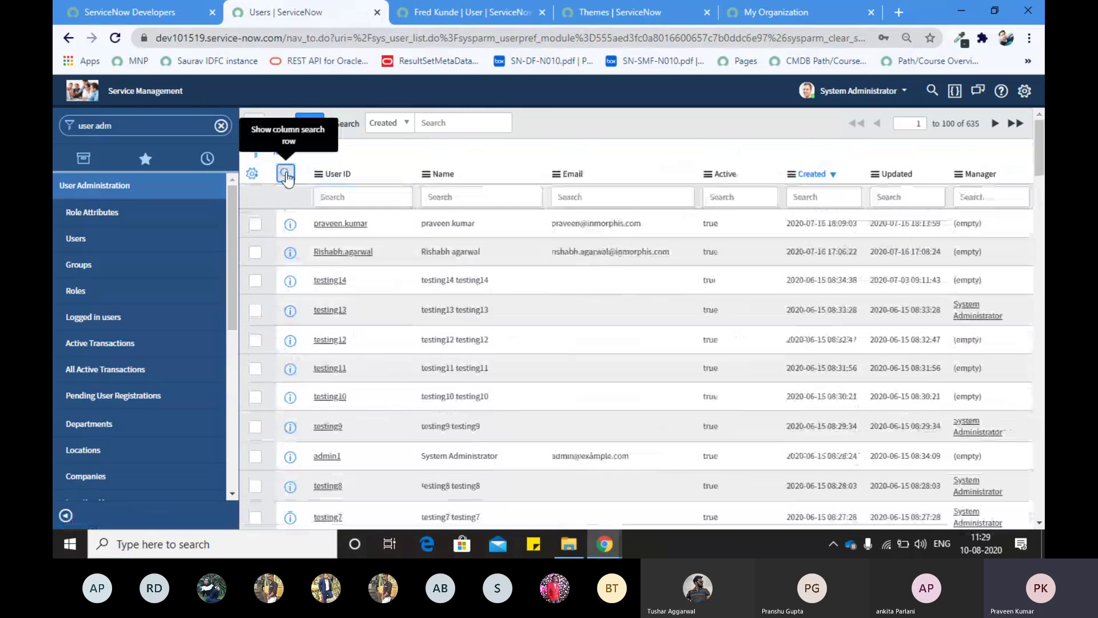
{"action": "left_click", "coordinate": [340, 197]}
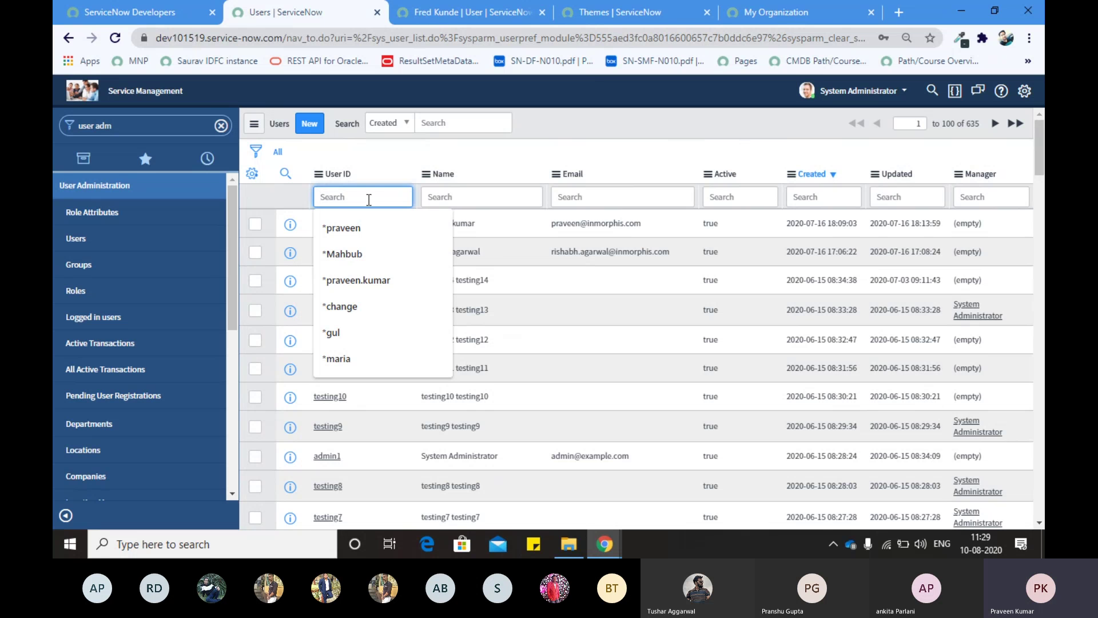
Step: Filter the Users list to User IDs starting with admin and open the admin record
{"action": "type", "text": "admin"}
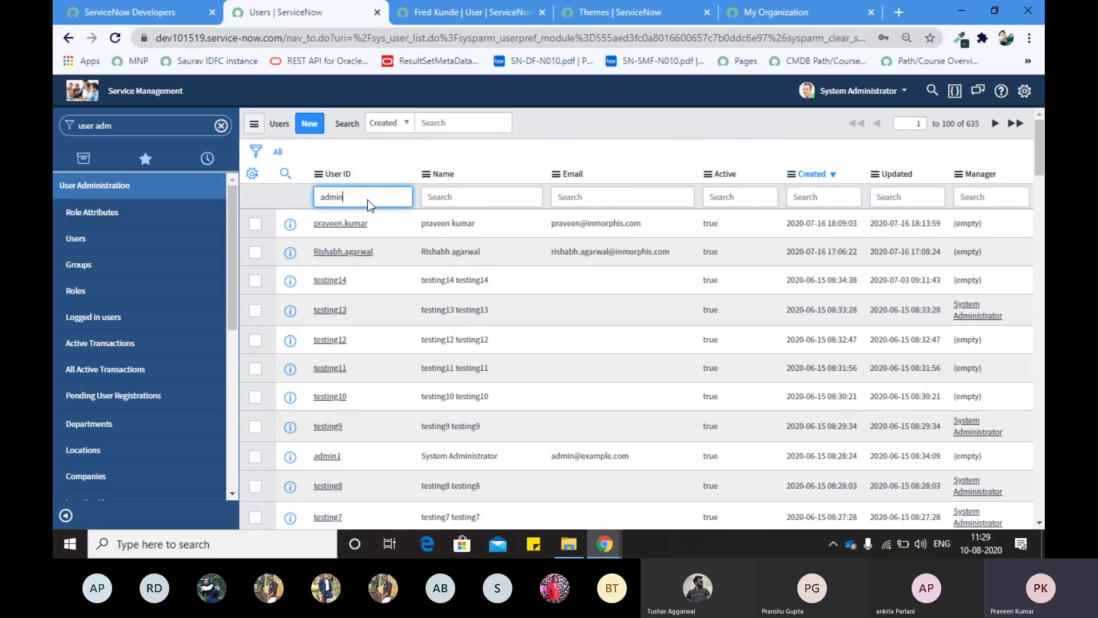
{"action": "key", "text": "Return"}
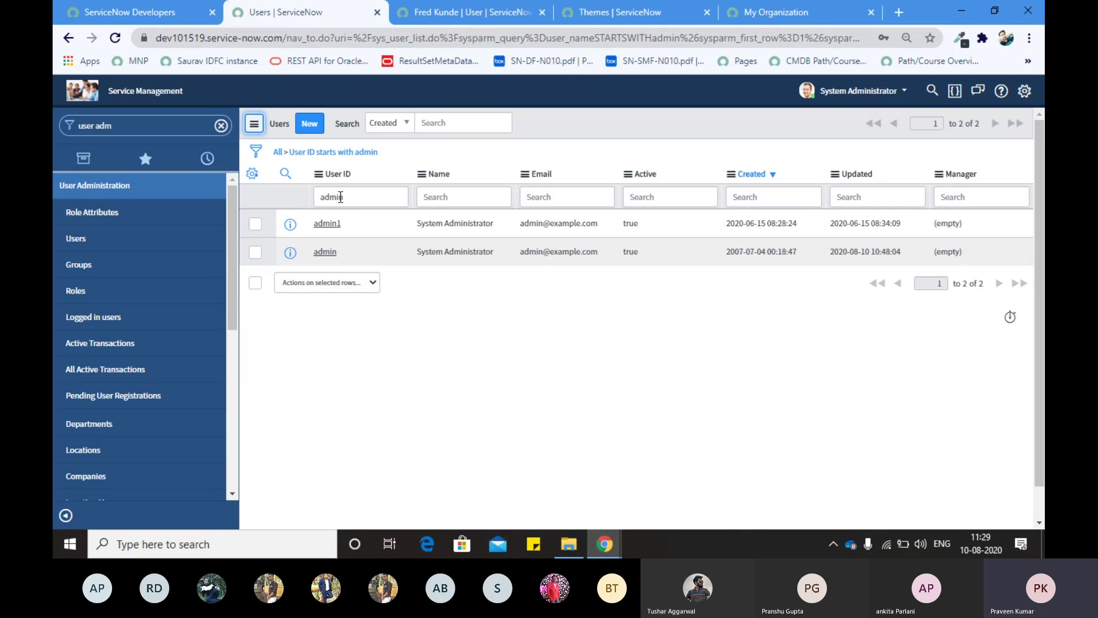
{"action": "double_click", "coordinate": [341, 197]}
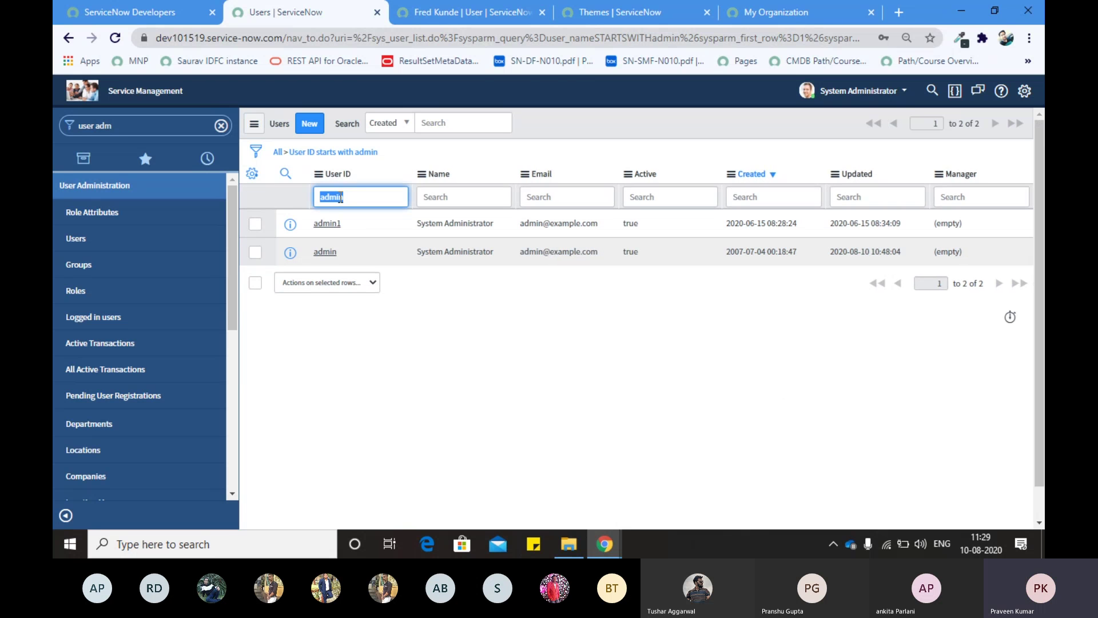
{"action": "left_click", "coordinate": [321, 257]}
{"action": "left_click", "coordinate": [321, 257], "text": "ctrl"}
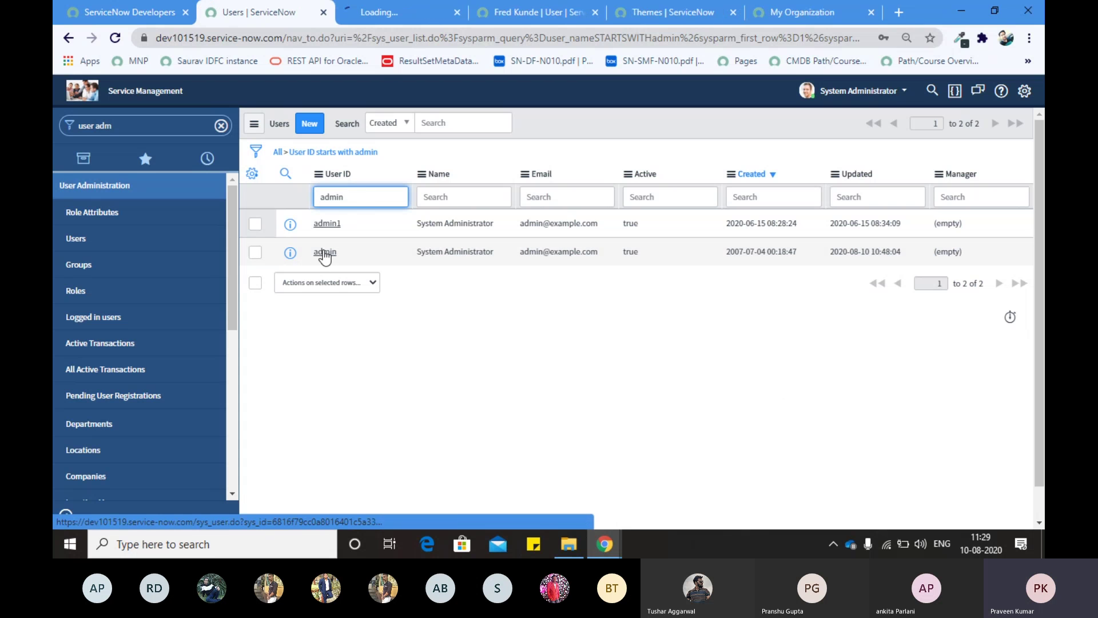
{"action": "left_click", "coordinate": [390, 14]}
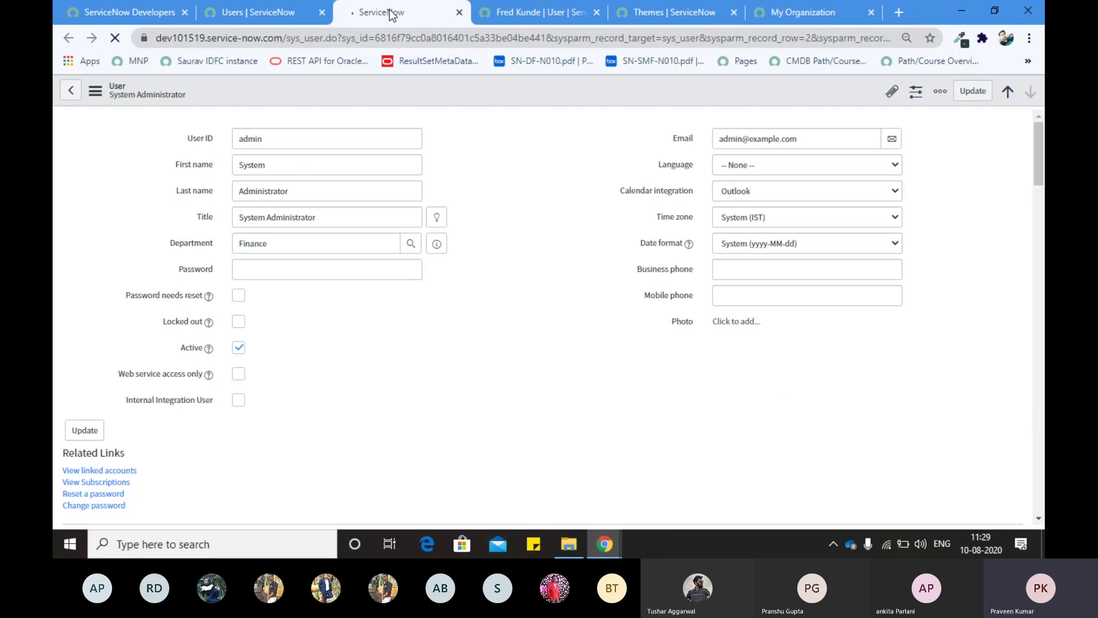
Step: Close both open user-record tabs and reopen the admin user record in a new tab
{"action": "left_click", "coordinate": [289, 13]}
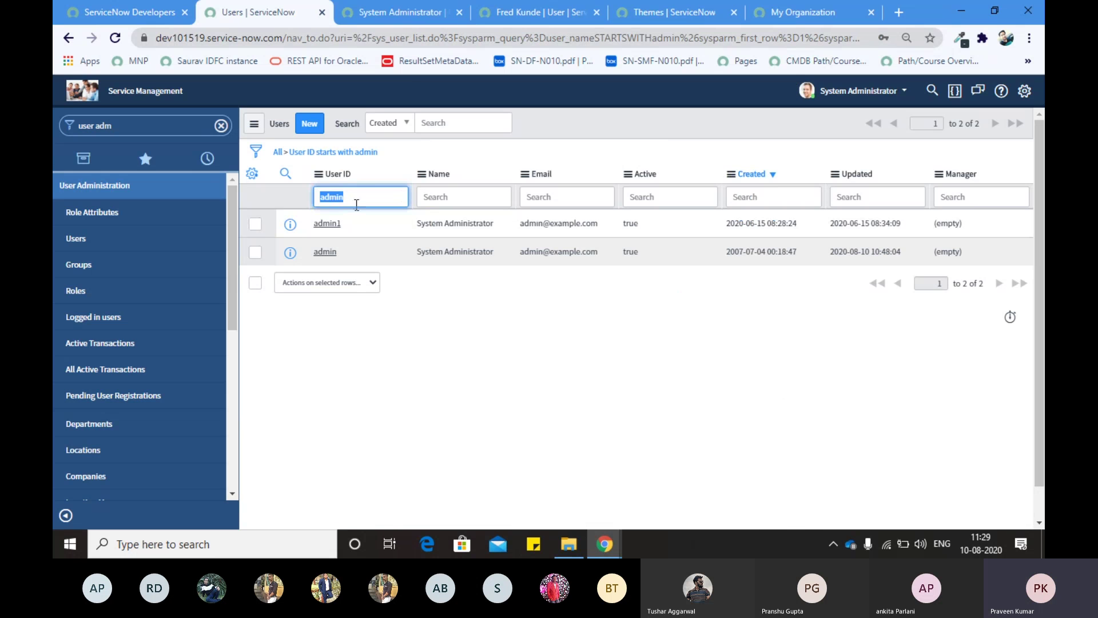
{"action": "left_click", "coordinate": [408, 7]}
{"action": "left_click", "coordinate": [311, 93]}
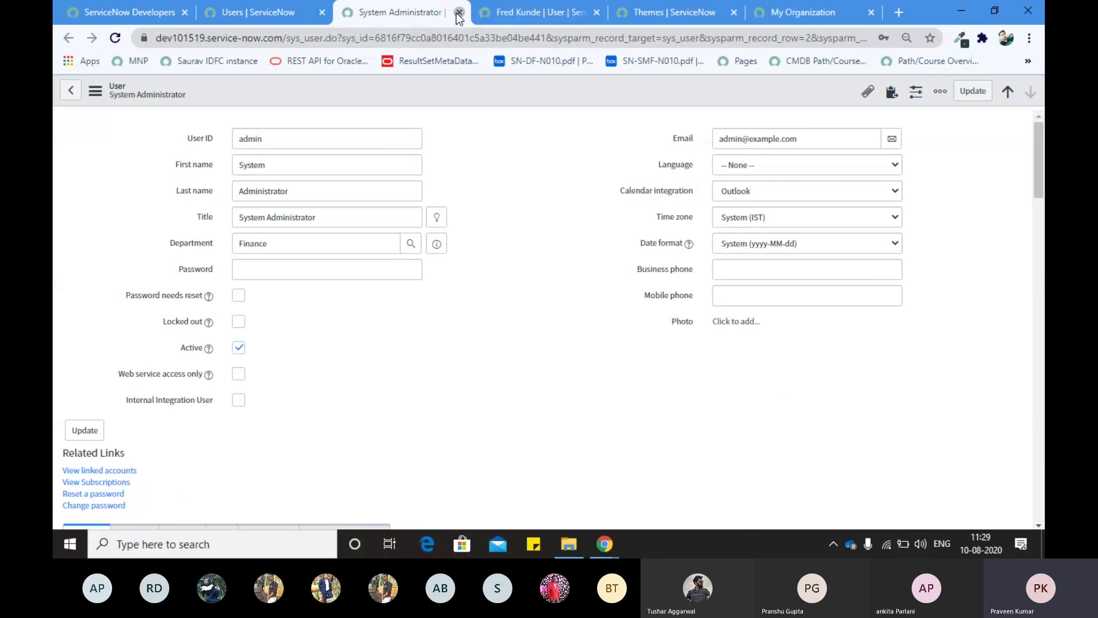
{"action": "left_click", "coordinate": [459, 13]}
{"action": "left_click", "coordinate": [459, 12]}
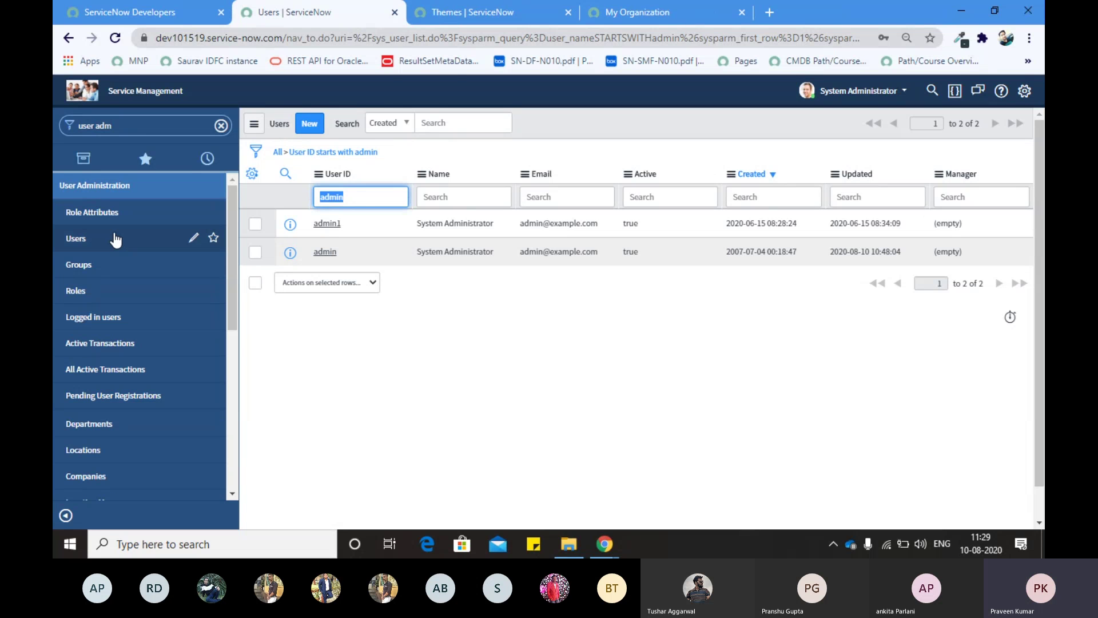
{"action": "middle_click", "coordinate": [325, 253]}
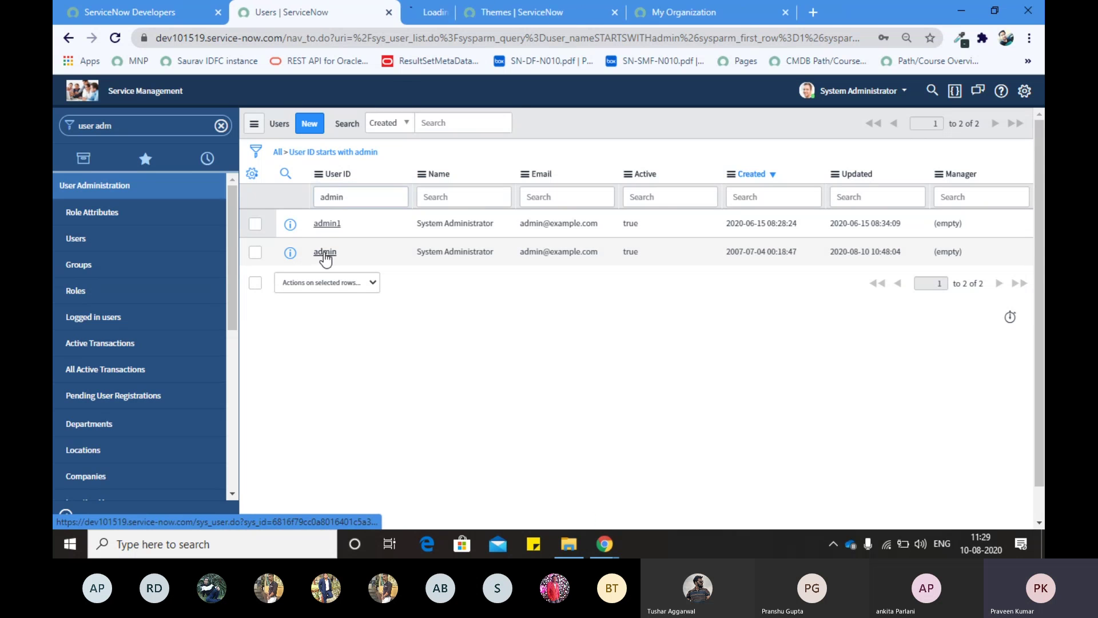
Step: Scroll through the admin user's 57 roles in the Finance record, then return to the Users list
{"action": "left_click", "coordinate": [401, 12]}
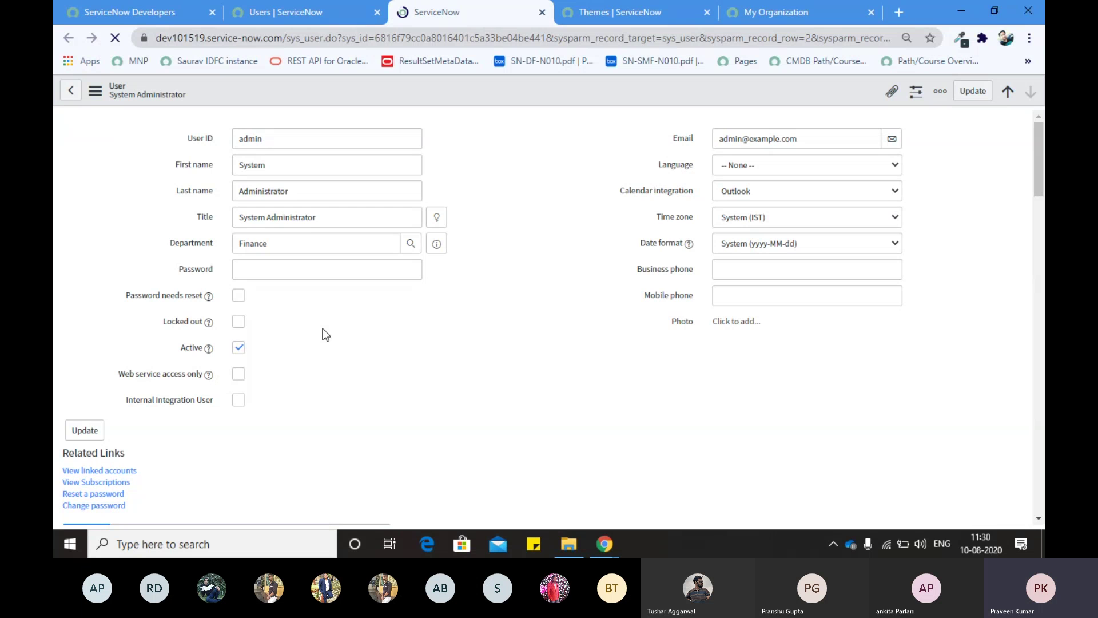
{"action": "scroll", "coordinate": [323, 328], "scroll_direction": "down", "scroll_amount": 10}
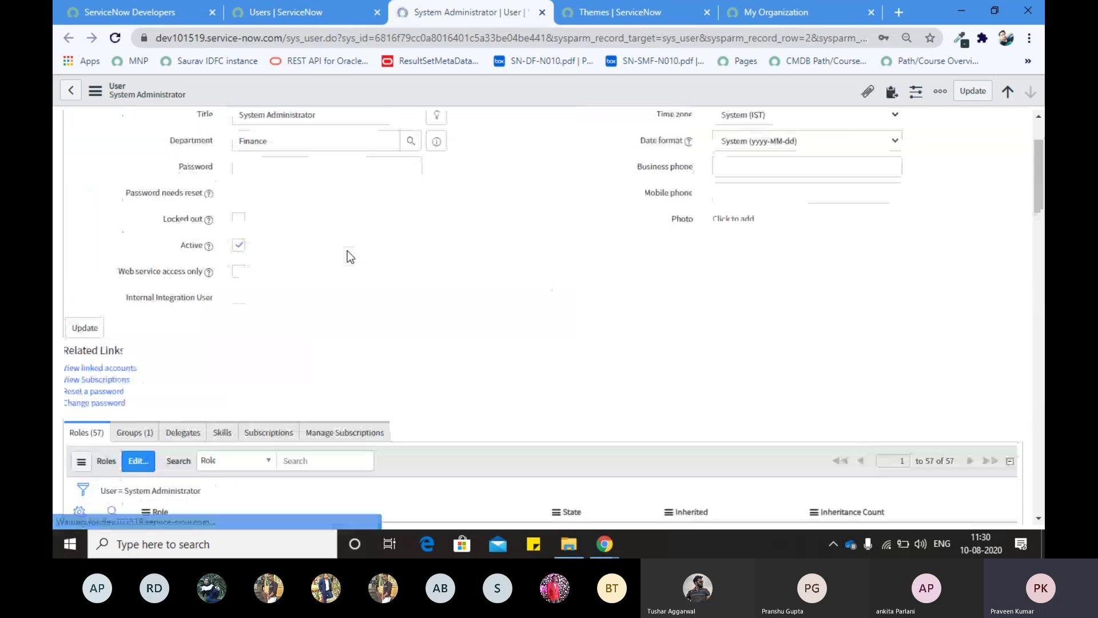
{"action": "scroll", "coordinate": [243, 272], "scroll_direction": "down", "scroll_amount": 10}
{"action": "scroll", "coordinate": [176, 313], "scroll_direction": "down", "scroll_amount": 15}
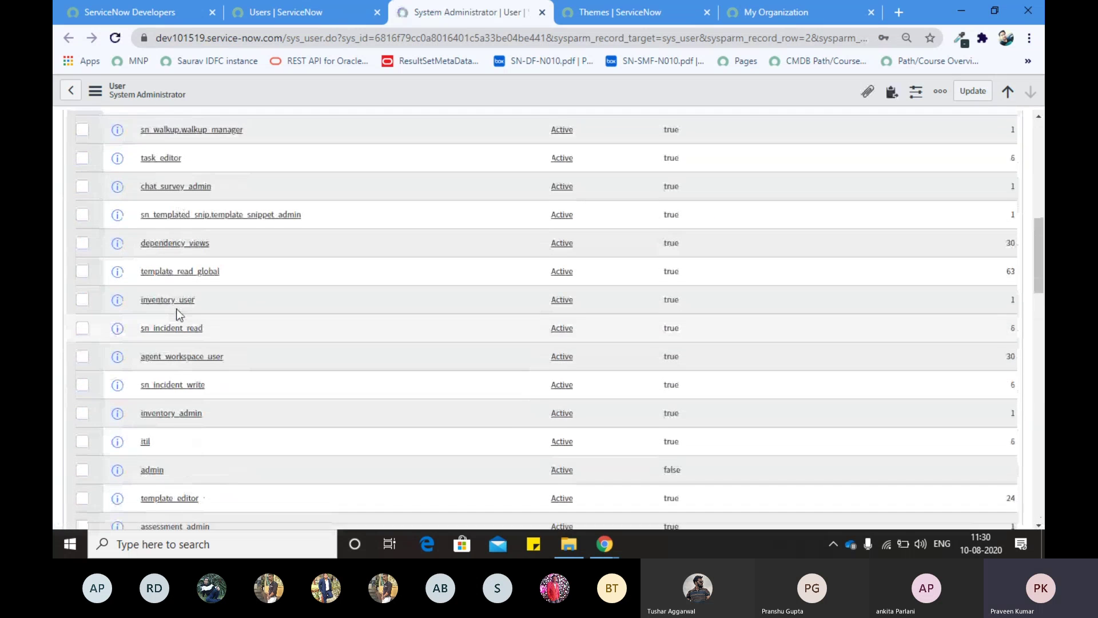
{"action": "scroll", "coordinate": [176, 308], "scroll_direction": "up", "scroll_amount": 20}
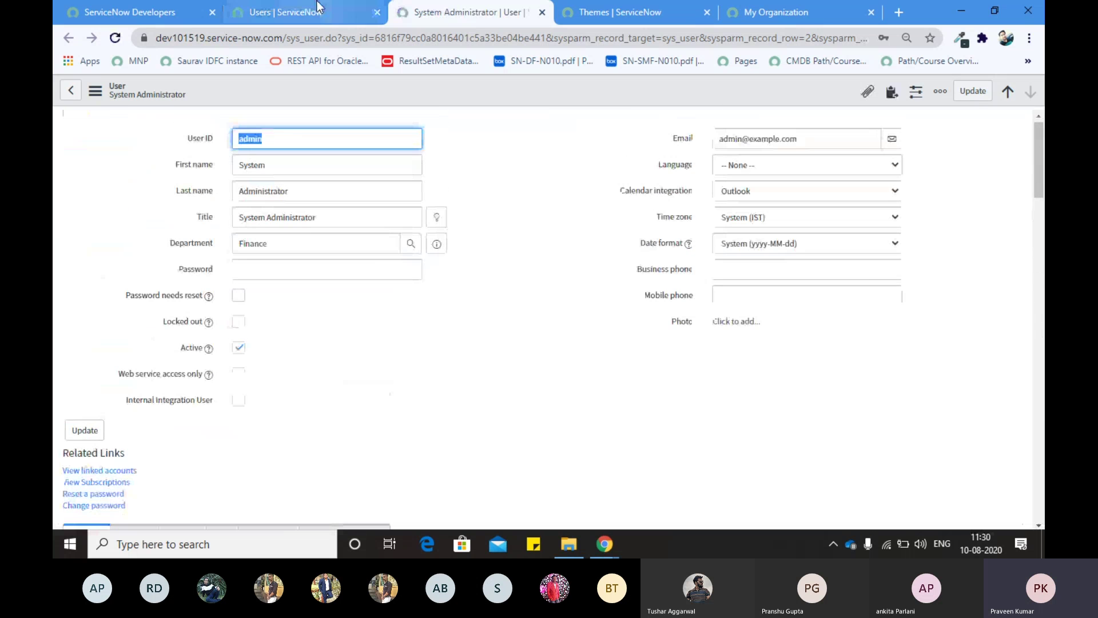
{"action": "left_click", "coordinate": [329, 14]}
Step: Search User IDs for the user's first name, then clear the filter to list all users
{"action": "type", "text": "fred"}
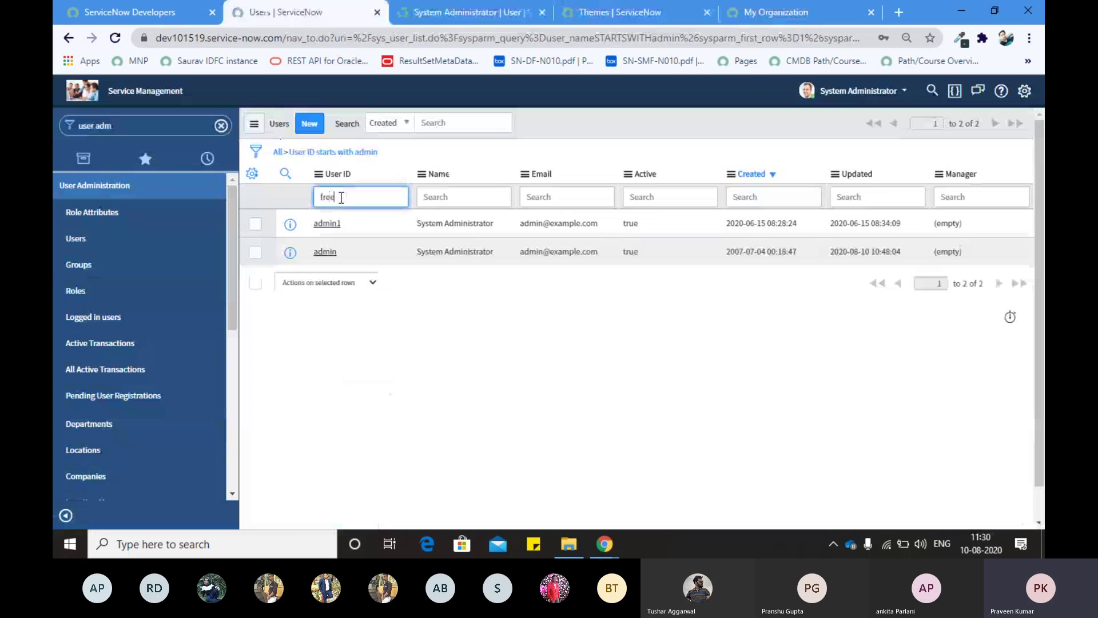
{"action": "key", "text": "Return"}
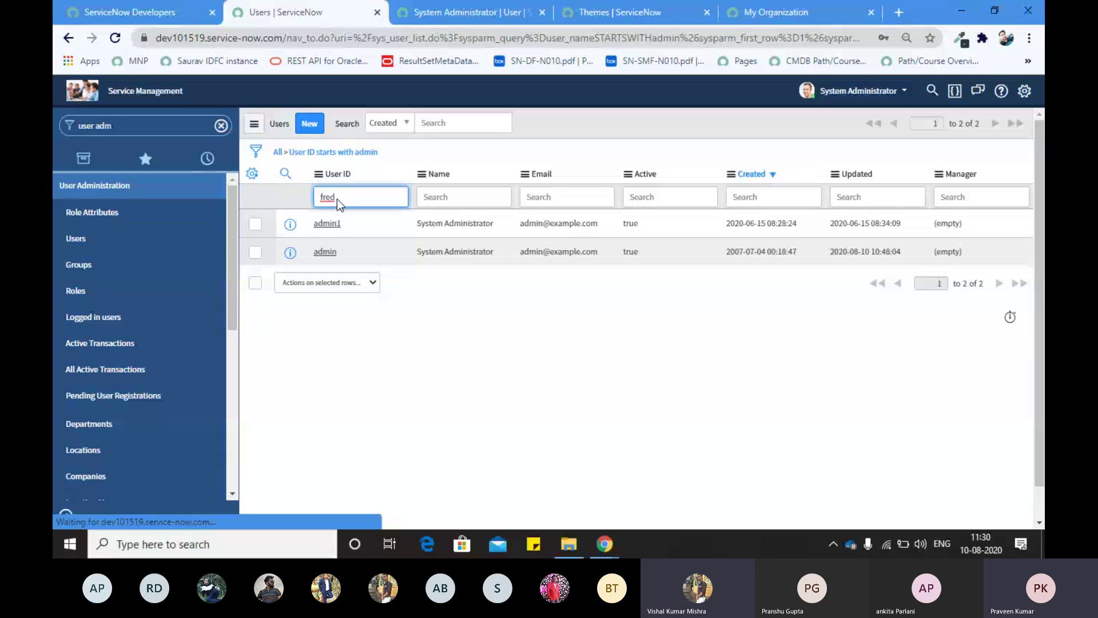
{"action": "left_click", "coordinate": [278, 153]}
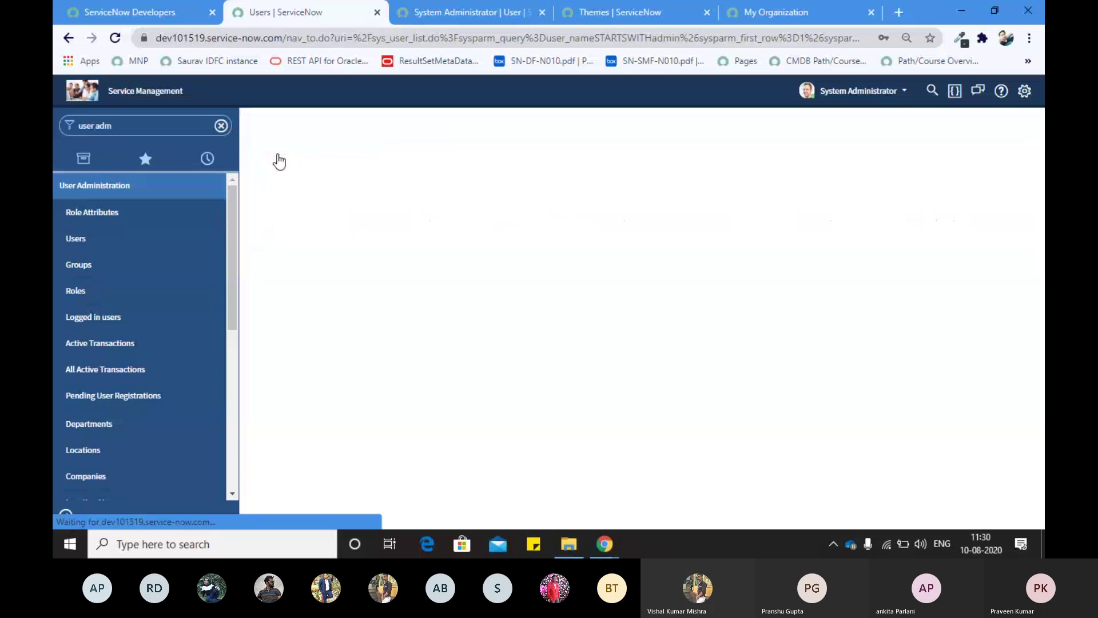
Step: Wildcard-search User IDs containing the first name and open the third of three matches in a new tab
{"action": "left_click", "coordinate": [334, 197]}
{"action": "type", "text": "*"}
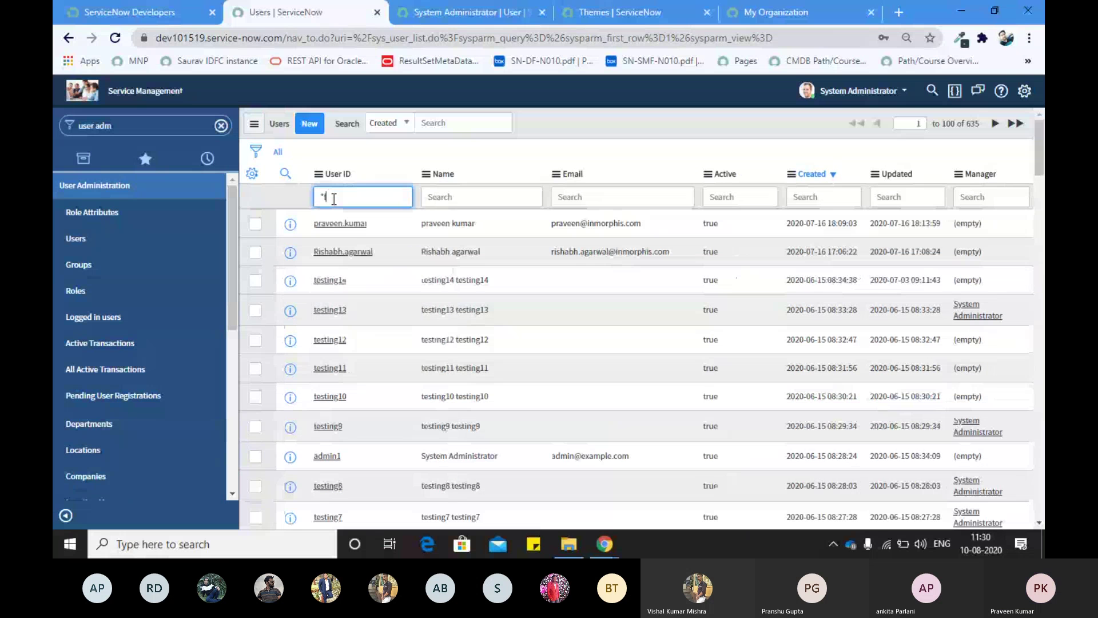
{"action": "type", "text": "fred"}
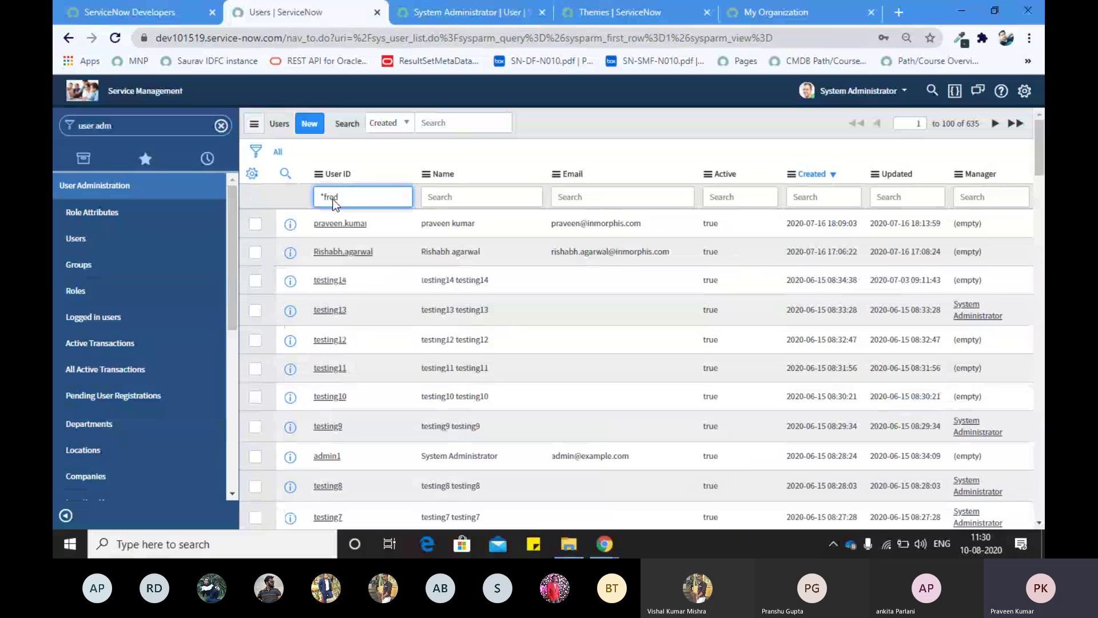
{"action": "key", "text": "Return"}
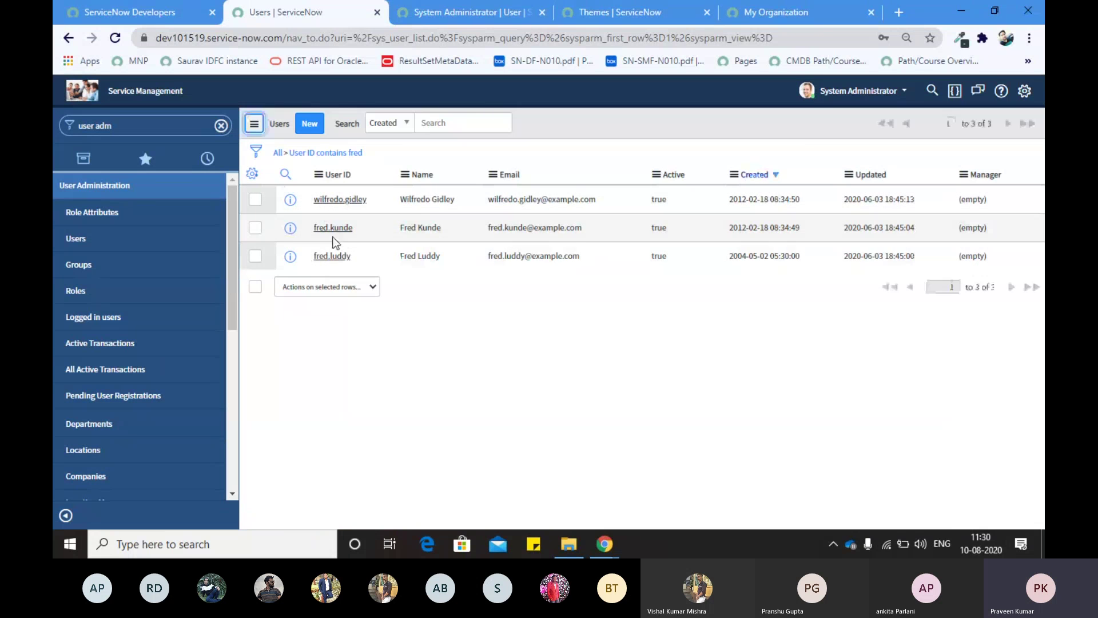
{"action": "middle_click", "coordinate": [332, 279]}
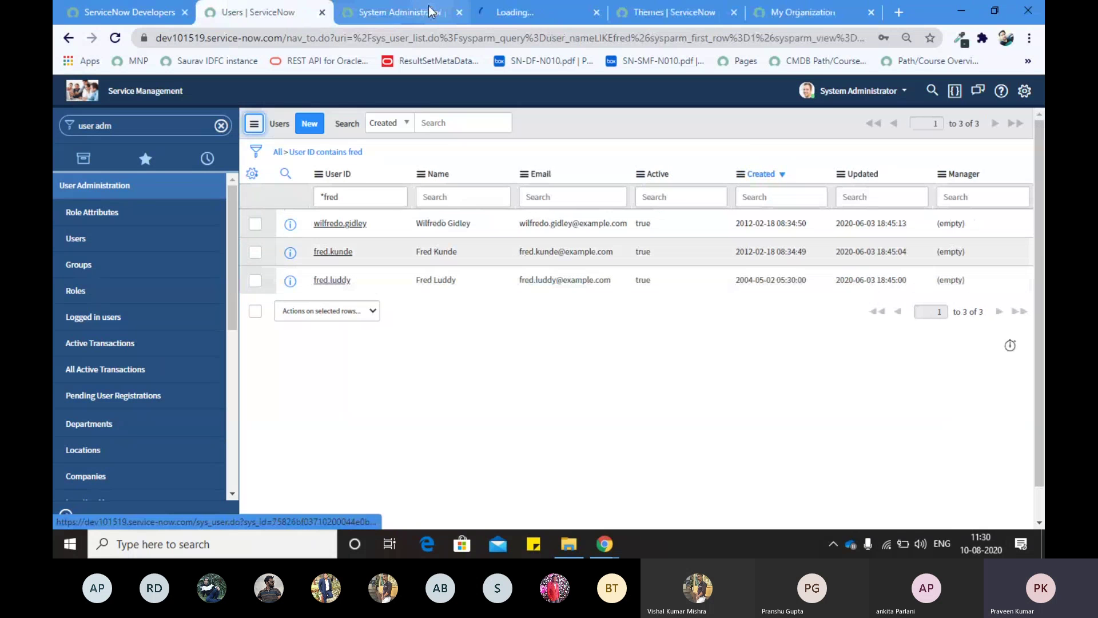
{"action": "left_click", "coordinate": [515, 12]}
Step: Scroll the programmer's Roles (30) related list to locate the admin role
{"action": "left_click", "coordinate": [407, 37]}
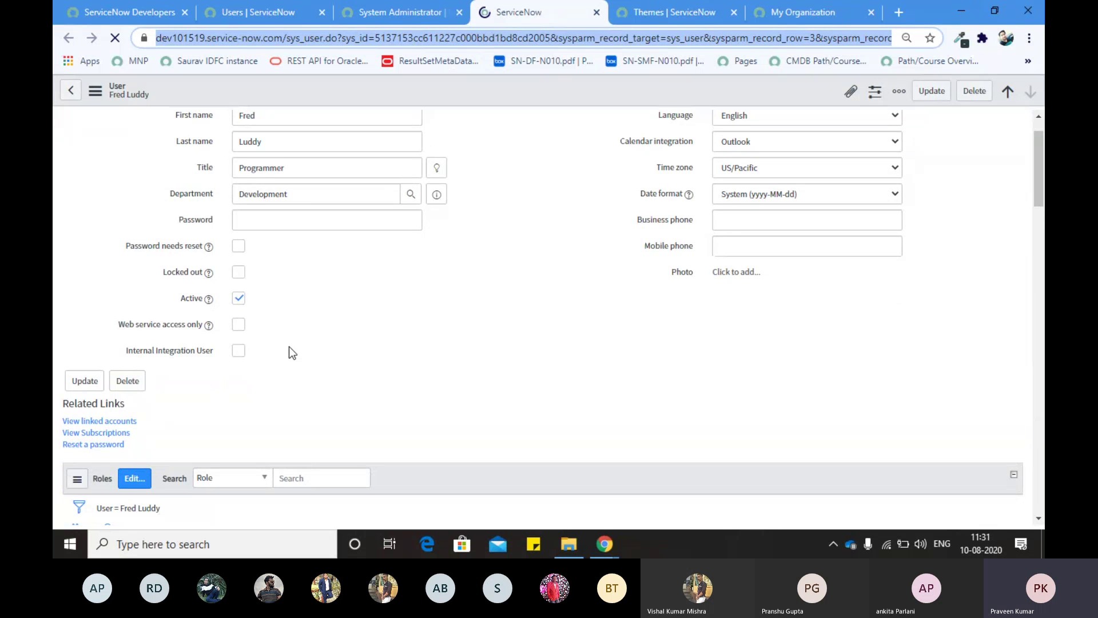
{"action": "scroll", "coordinate": [289, 346], "scroll_direction": "down", "scroll_amount": 8}
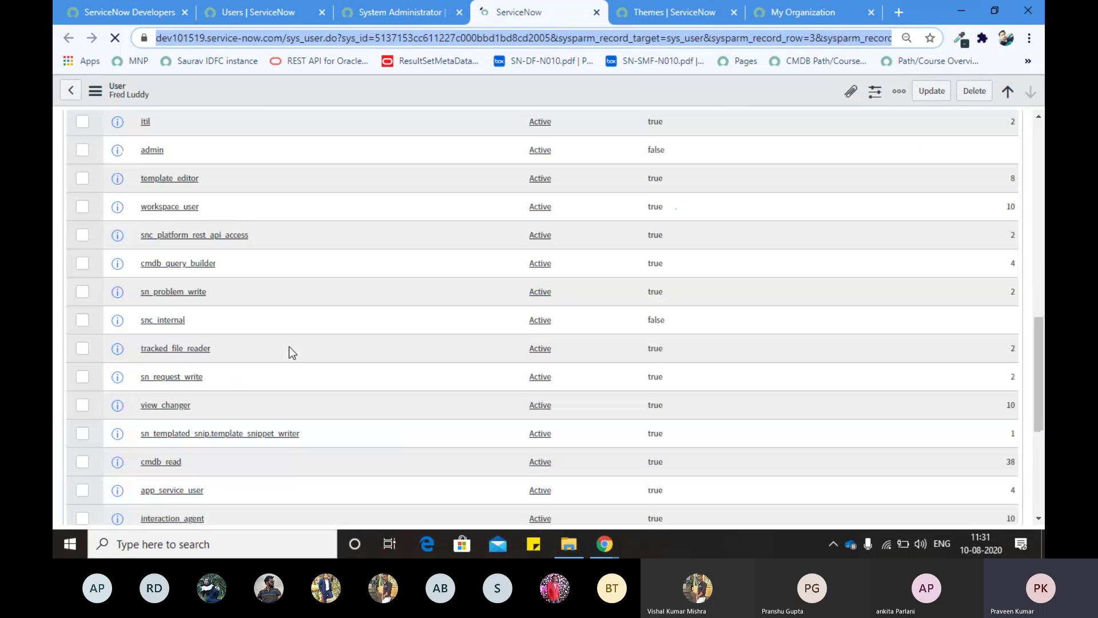
{"action": "scroll", "coordinate": [289, 346], "scroll_direction": "down", "scroll_amount": 3}
{"action": "scroll", "coordinate": [232, 297], "scroll_direction": "up", "scroll_amount": 12}
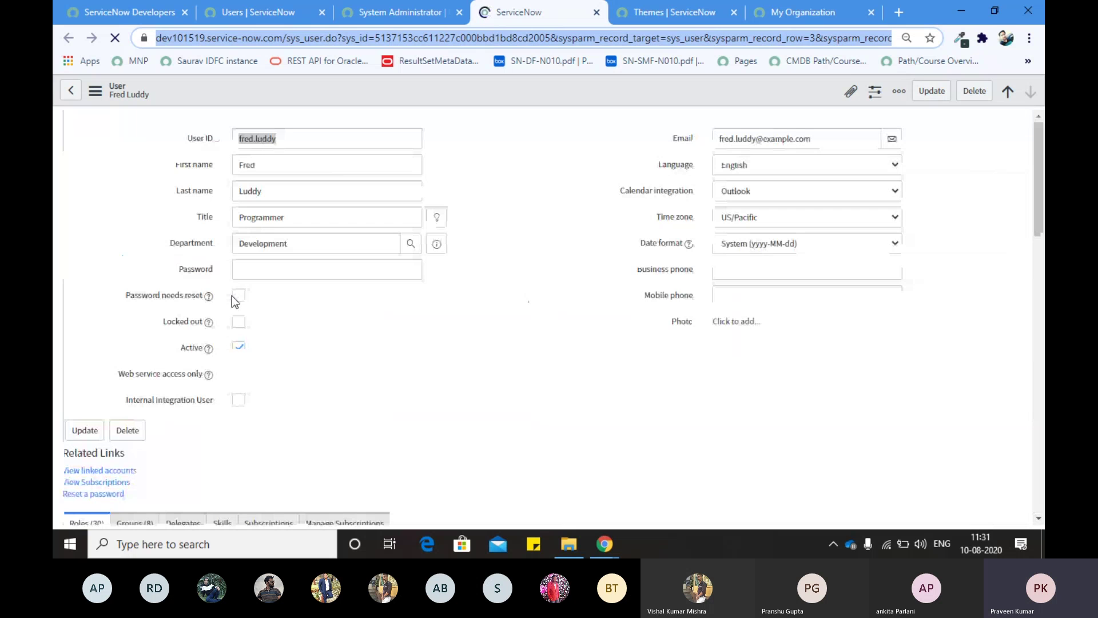
{"action": "scroll", "coordinate": [200, 361], "scroll_direction": "down", "scroll_amount": 4}
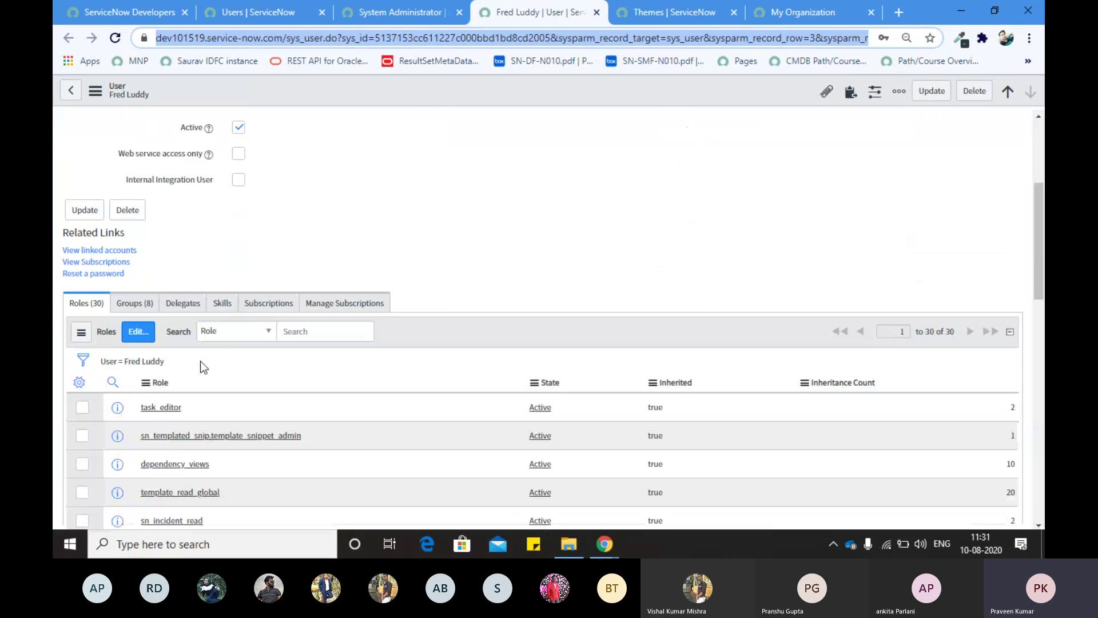
{"action": "scroll", "coordinate": [126, 366], "scroll_direction": "down", "scroll_amount": 4}
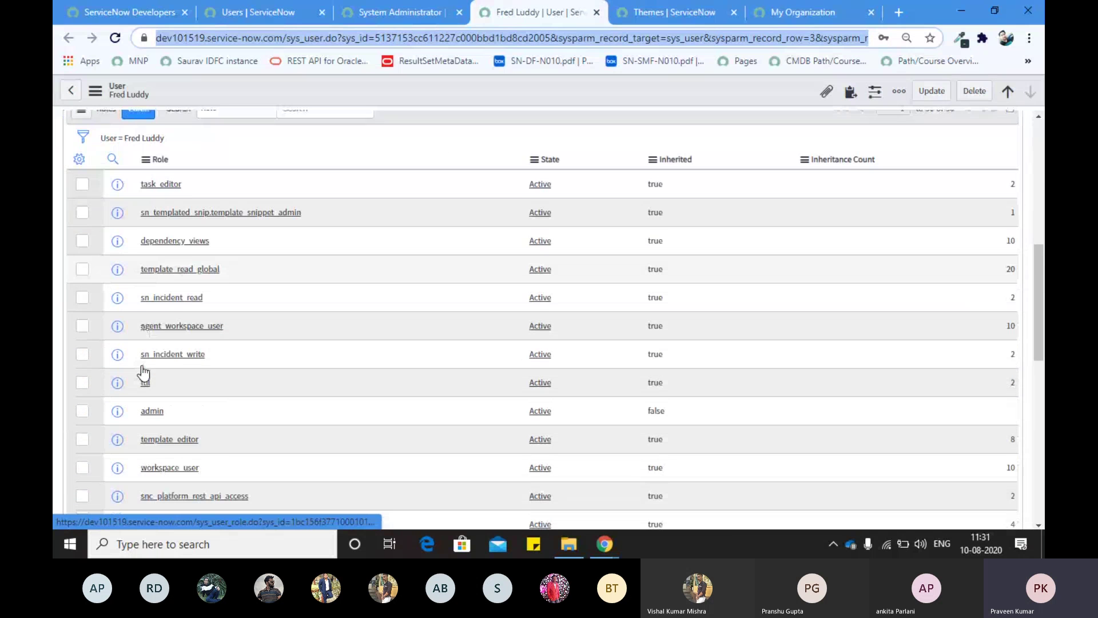
{"action": "scroll", "coordinate": [143, 373], "scroll_direction": "down", "scroll_amount": 2}
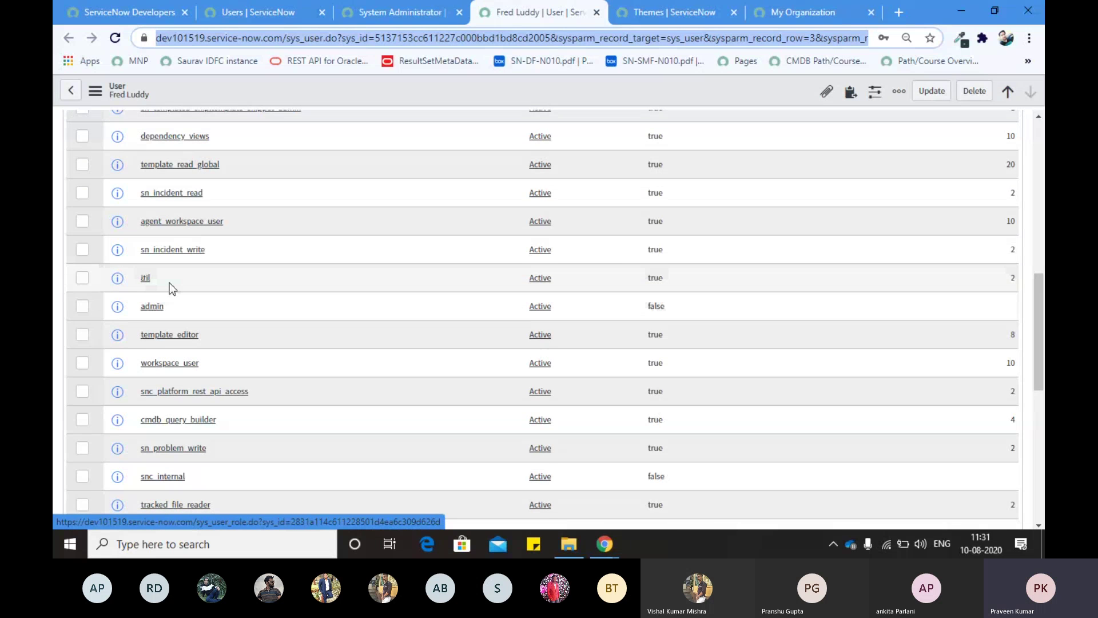
{"action": "scroll", "coordinate": [169, 283], "scroll_direction": "up", "scroll_amount": 4}
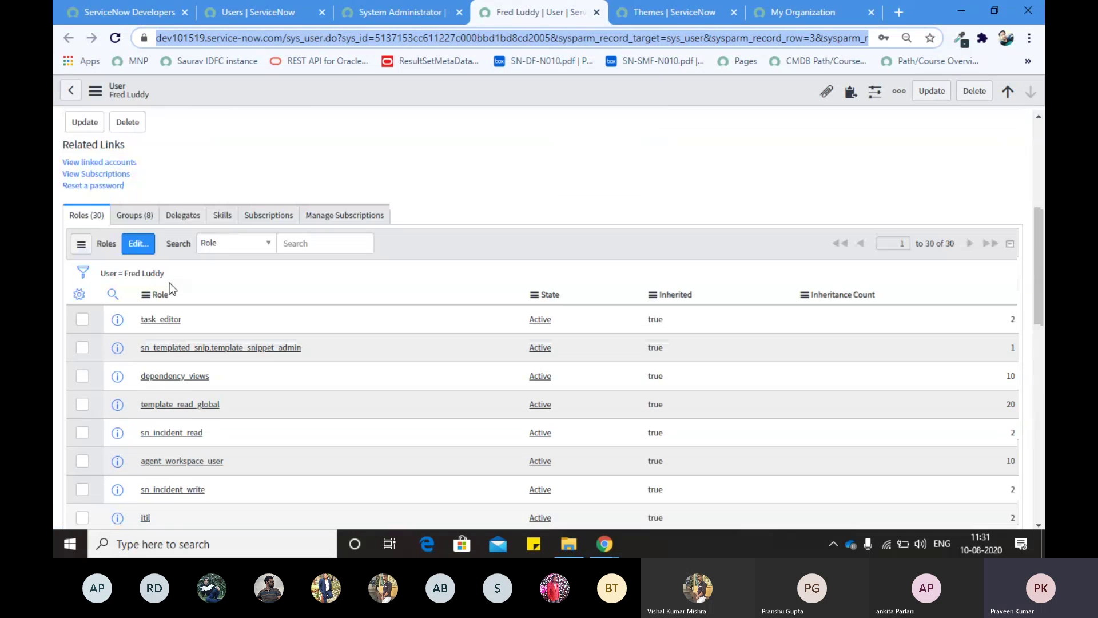
{"action": "scroll", "coordinate": [169, 283], "scroll_direction": "up", "scroll_amount": 2}
Step: In Edit Members, move admin out of the user's Roles List, leaving snc_internal, and save
{"action": "left_click", "coordinate": [152, 320]}
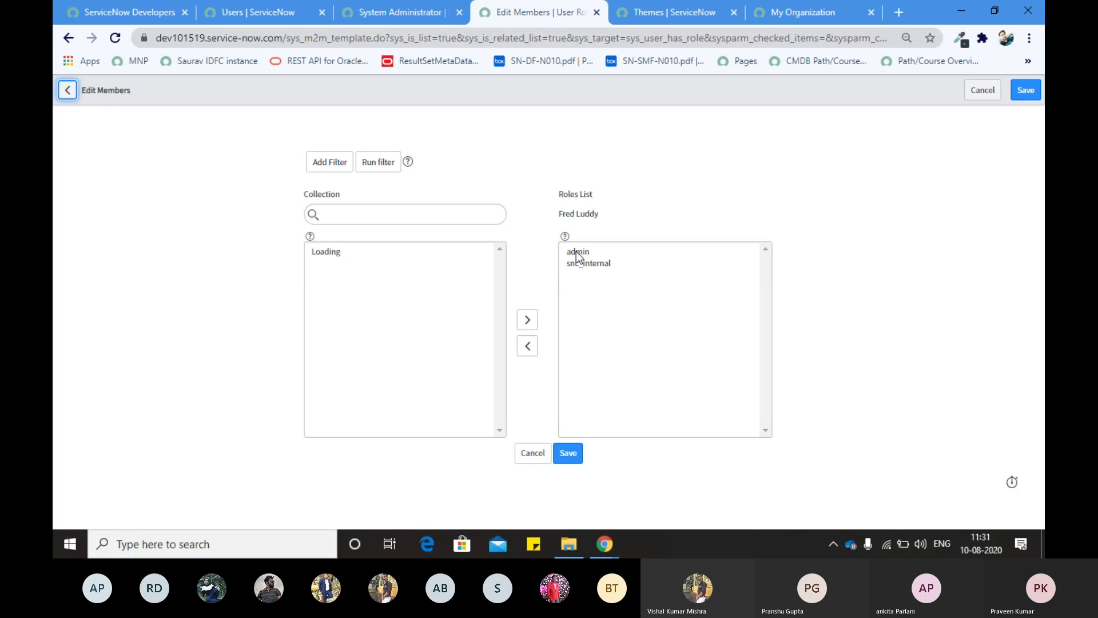
{"action": "left_click", "coordinate": [572, 284]}
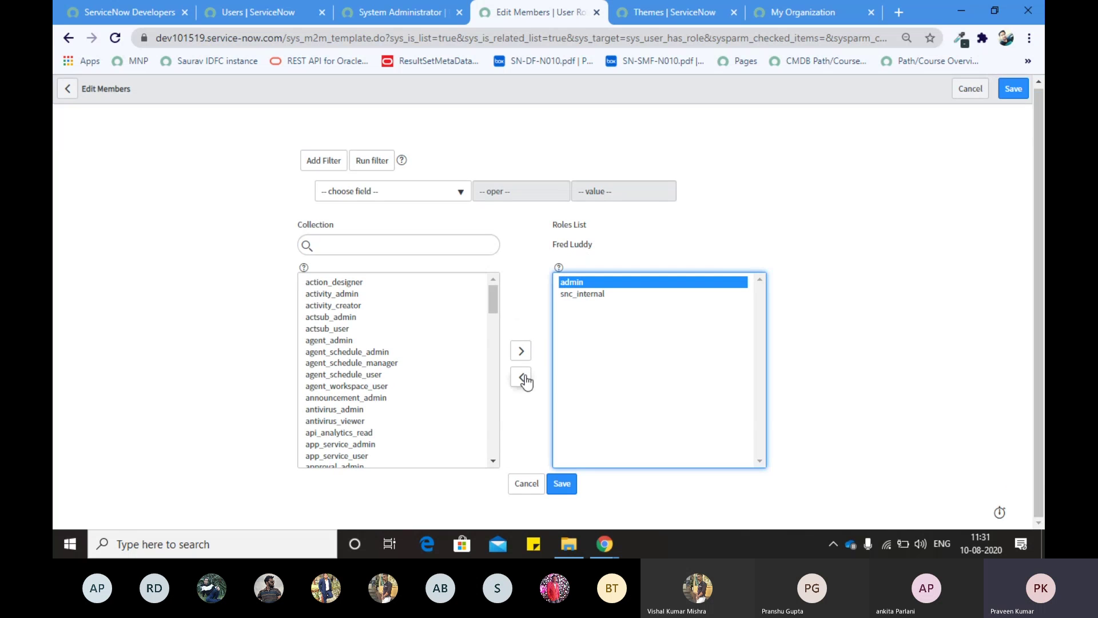
{"action": "left_click", "coordinate": [521, 378]}
{"action": "left_click", "coordinate": [552, 482]}
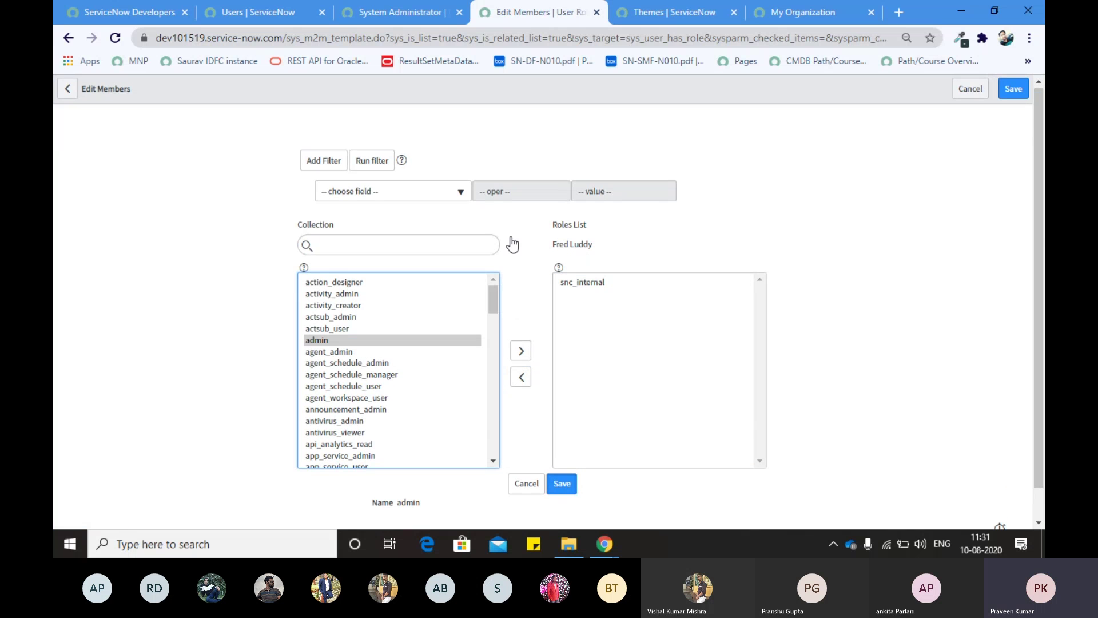
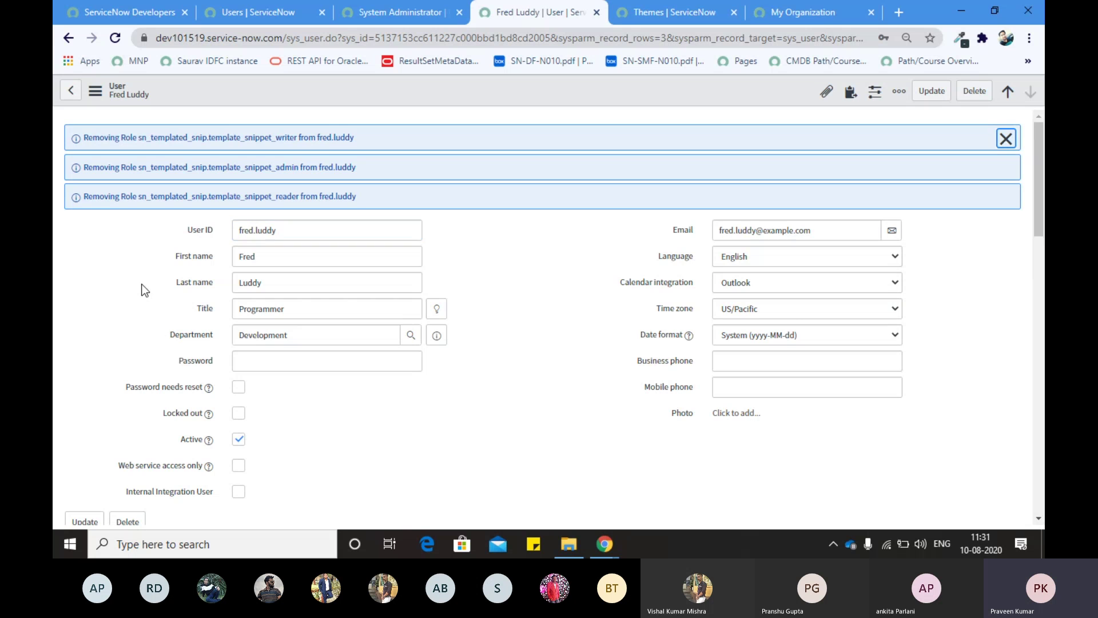
Step: Look over the demo user's Roles list, then return to the User ID-filtered Users list with three matches
{"action": "scroll", "coordinate": [145, 291], "scroll_direction": "down", "scroll_amount": 1}
{"action": "scroll", "coordinate": [144, 291], "scroll_direction": "down", "scroll_amount": 10}
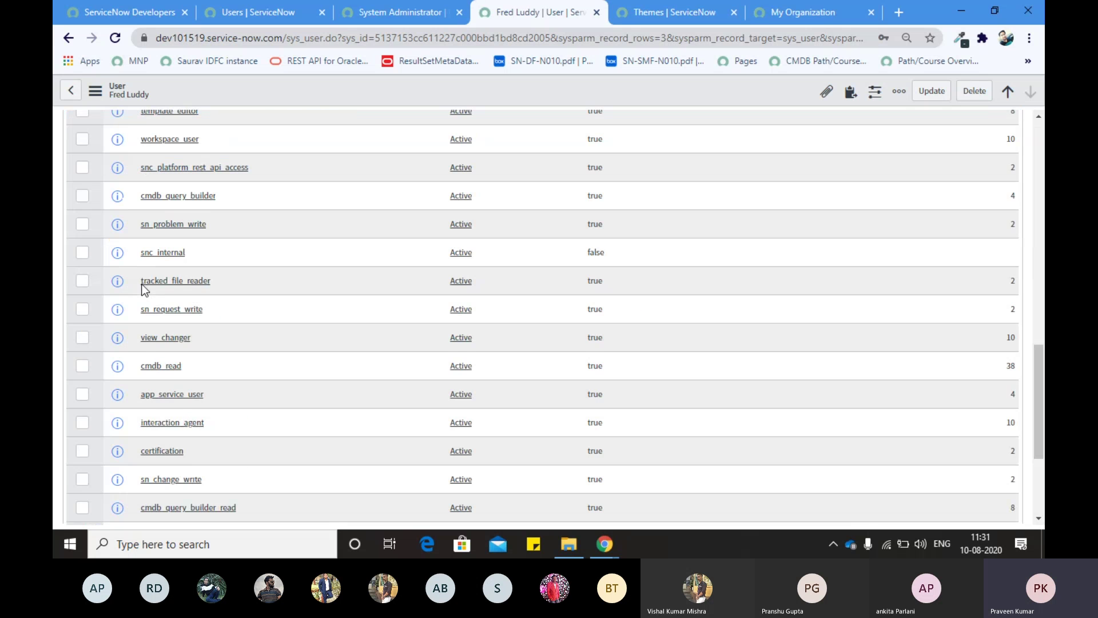
{"action": "scroll", "coordinate": [144, 291], "scroll_direction": "down", "scroll_amount": 2}
{"action": "scroll", "coordinate": [143, 290], "scroll_direction": "up", "scroll_amount": 4}
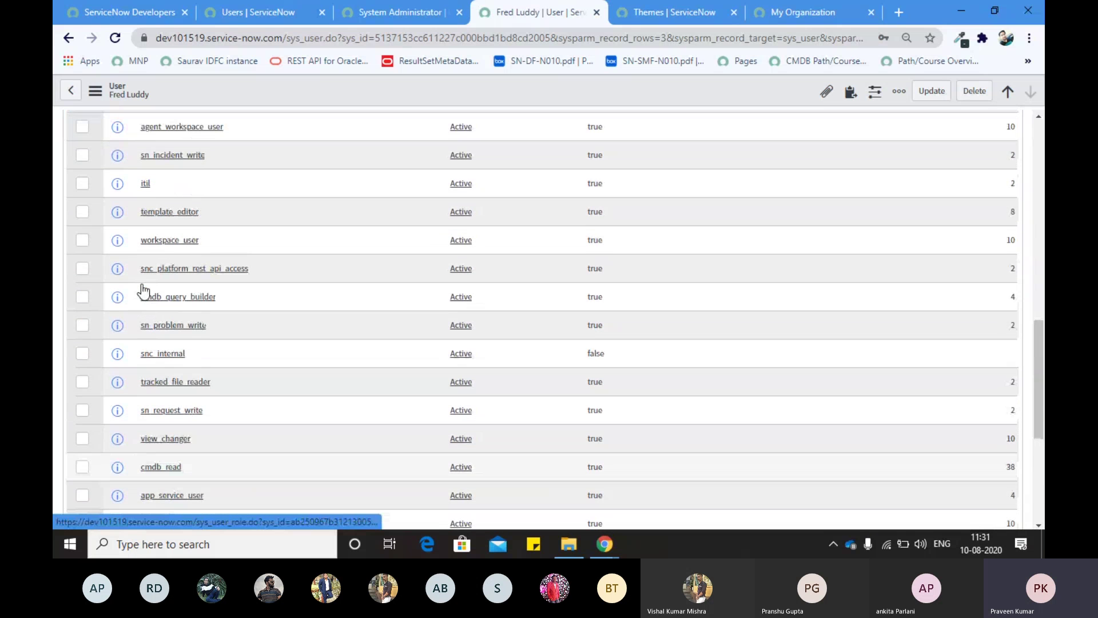
{"action": "scroll", "coordinate": [186, 246], "scroll_direction": "up", "scroll_amount": 8}
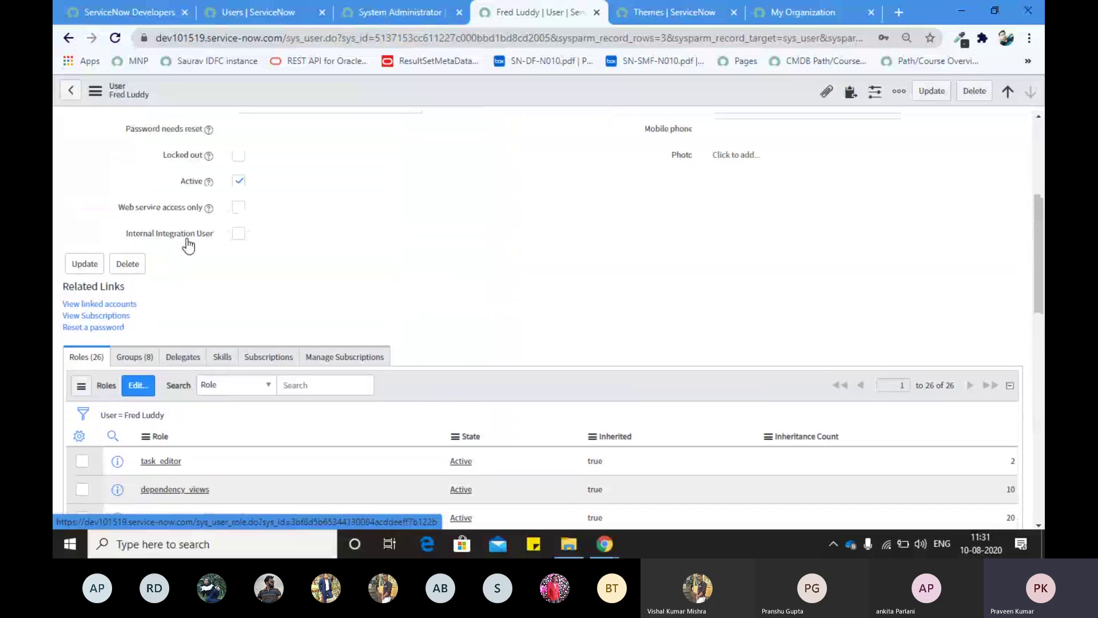
{"action": "scroll", "coordinate": [188, 245], "scroll_direction": "up", "scroll_amount": 5}
{"action": "left_click", "coordinate": [256, 9]}
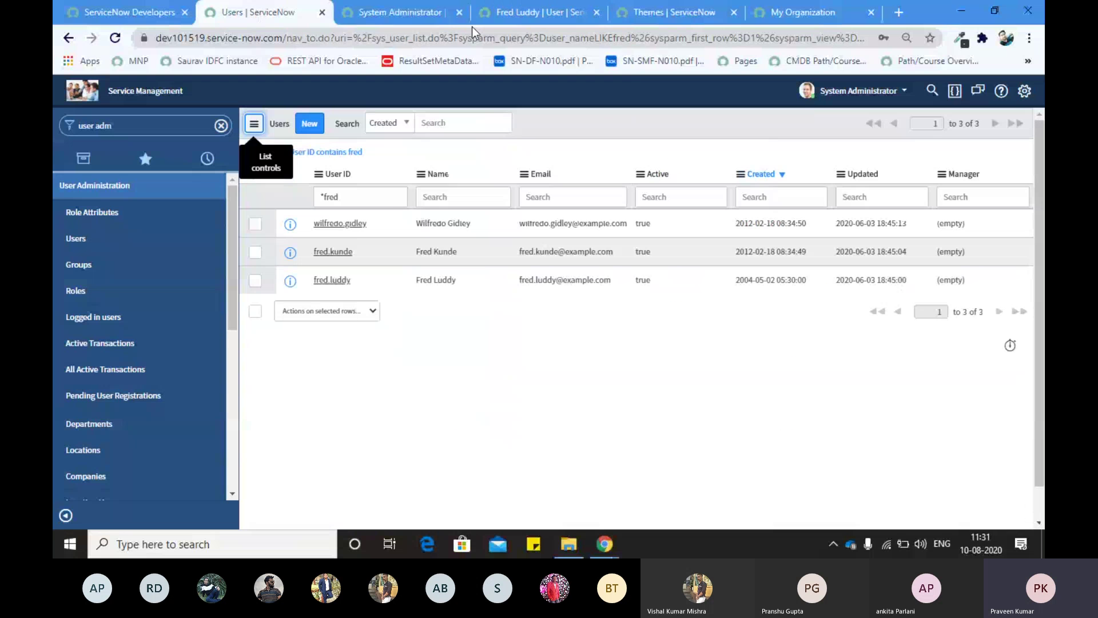
{"action": "left_click", "coordinate": [517, 8]}
{"action": "left_click", "coordinate": [281, 17]}
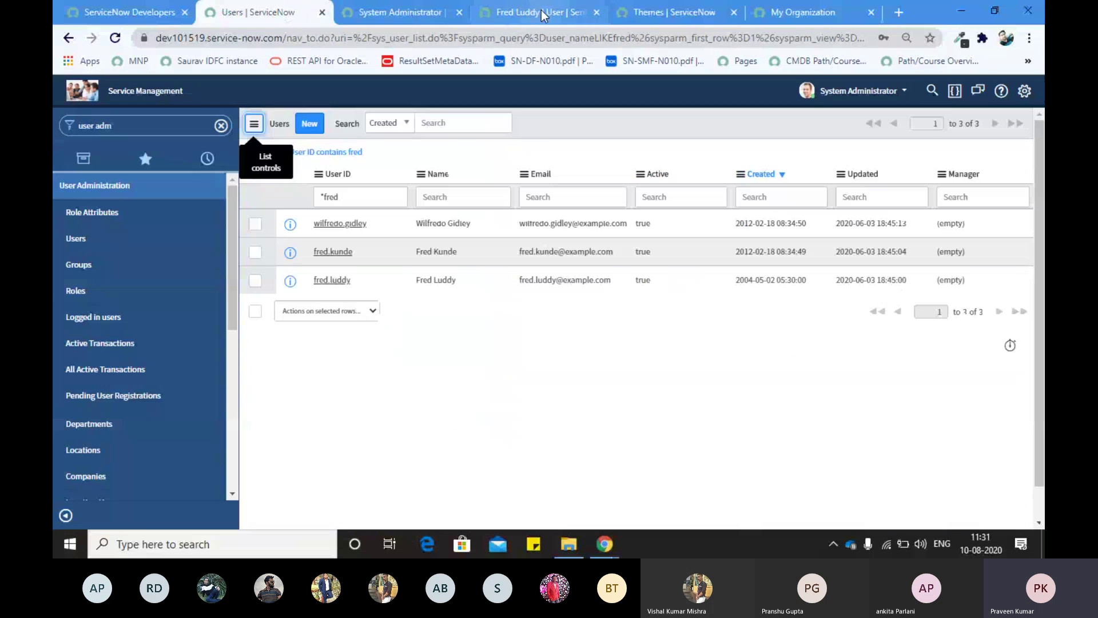
{"action": "left_click", "coordinate": [529, 11]}
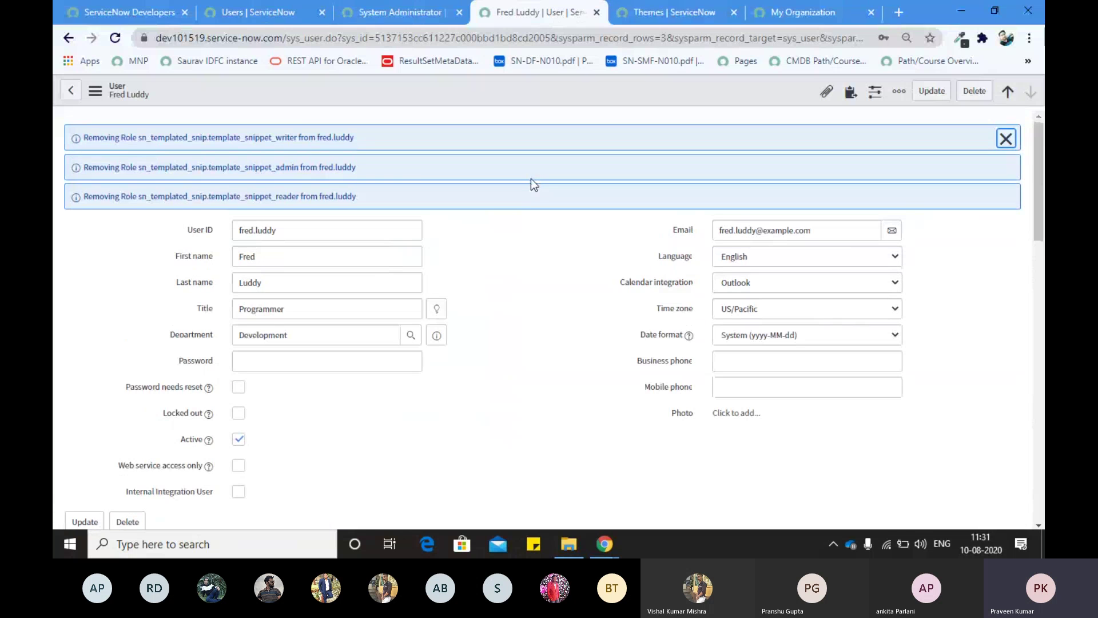
{"action": "left_click", "coordinate": [266, 7]}
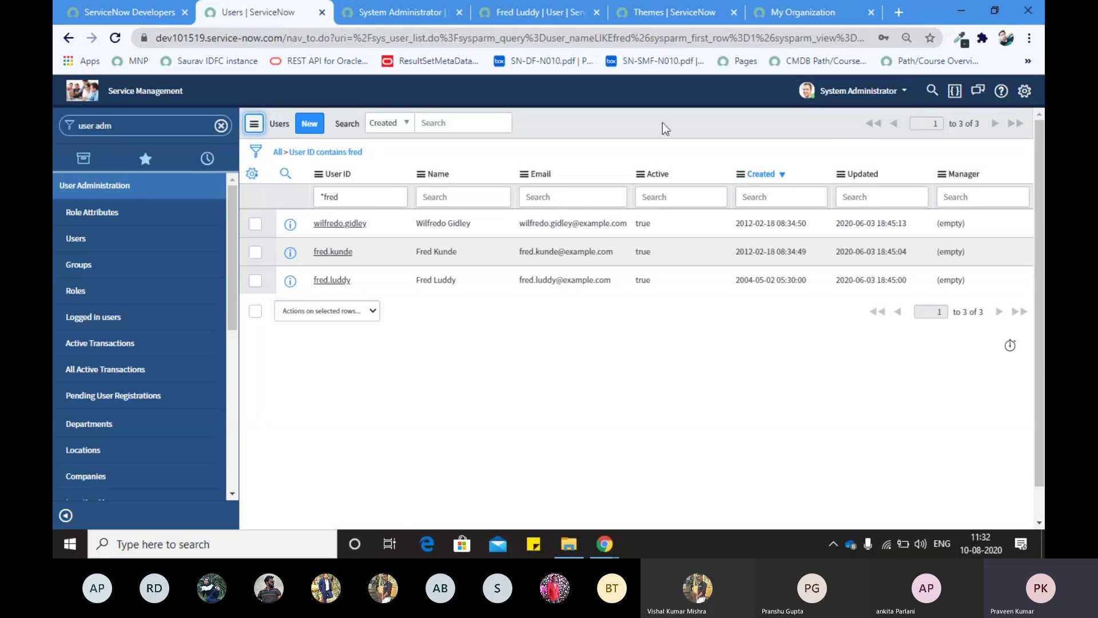
Step: Impersonate the demo user, finding them by first name in the Impersonate User search
{"action": "left_click", "coordinate": [860, 91]}
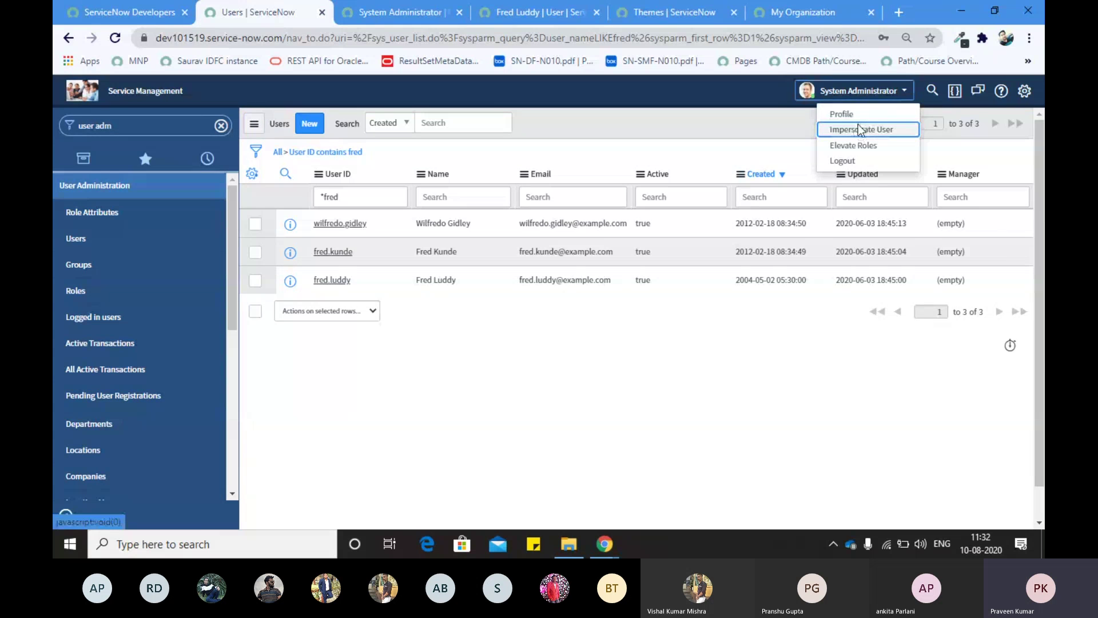
{"action": "left_click", "coordinate": [861, 129]}
{"action": "left_click", "coordinate": [476, 150]}
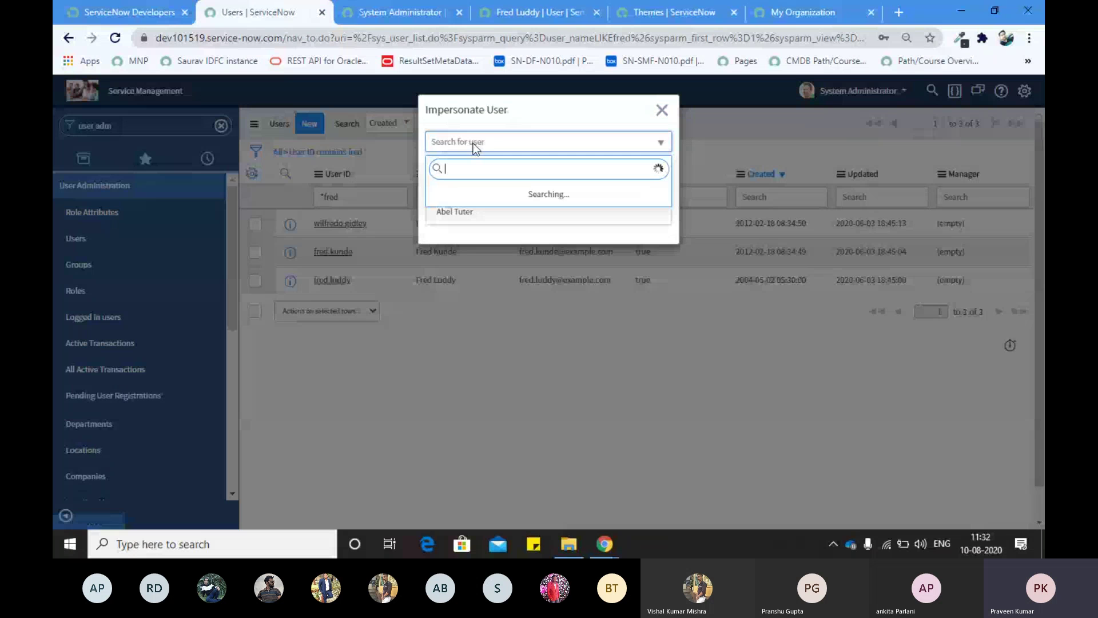
{"action": "type", "text": "fred"}
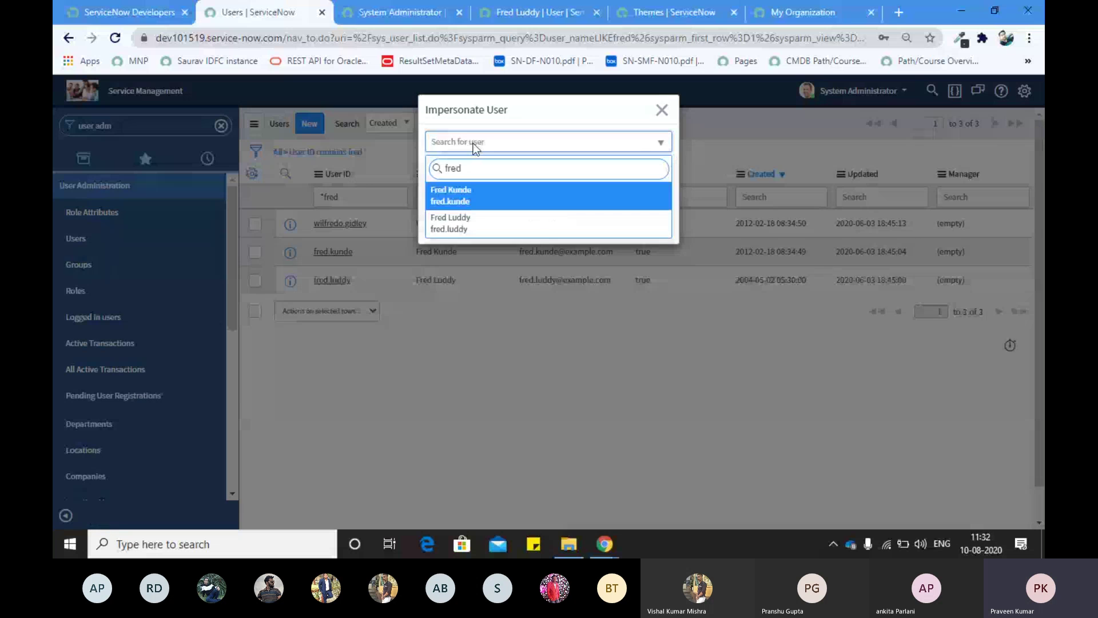
{"action": "key", "text": "Down"}
{"action": "key", "text": "Return"}
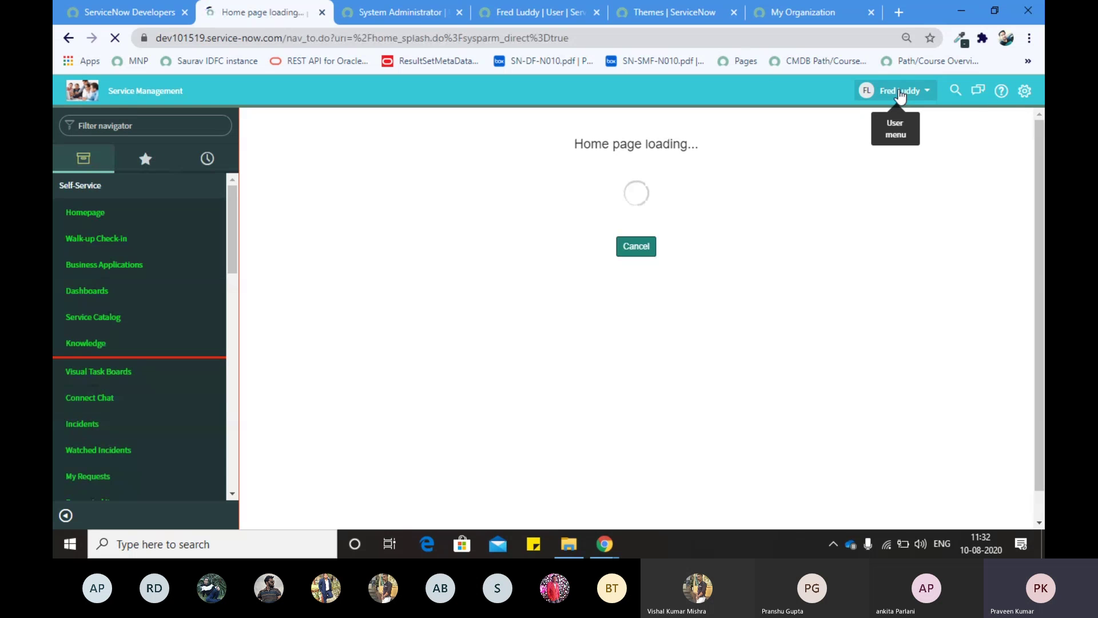
Step: Check the impersonated user's account menu and browse their navigator modules with Self-Service collapsed
{"action": "left_click", "coordinate": [900, 96]}
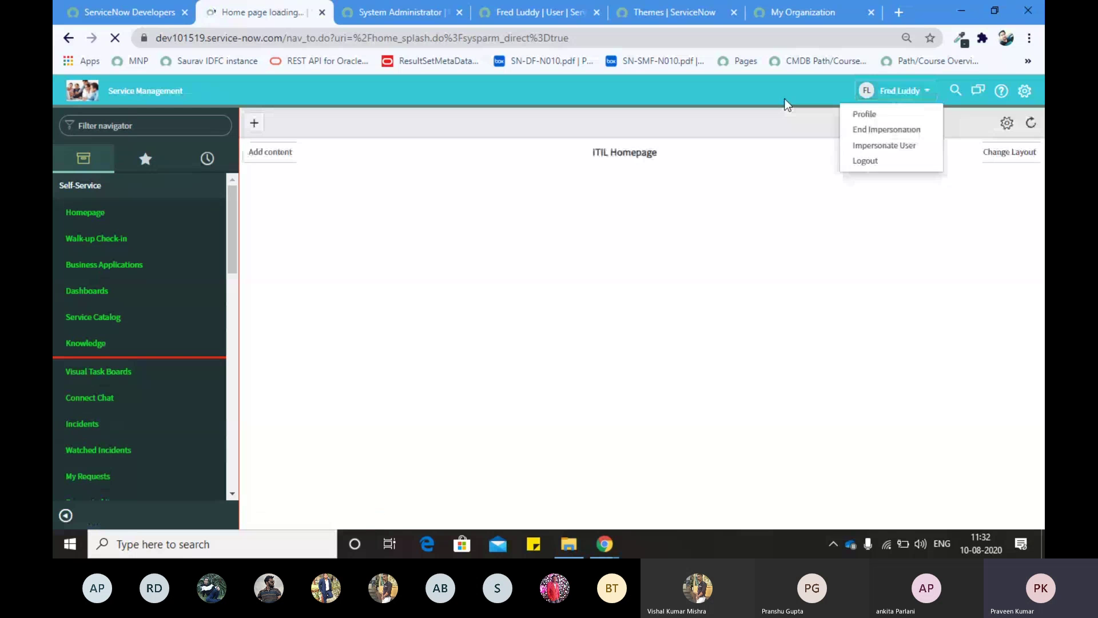
{"action": "left_click", "coordinate": [868, 89]}
{"action": "left_click", "coordinate": [869, 90]}
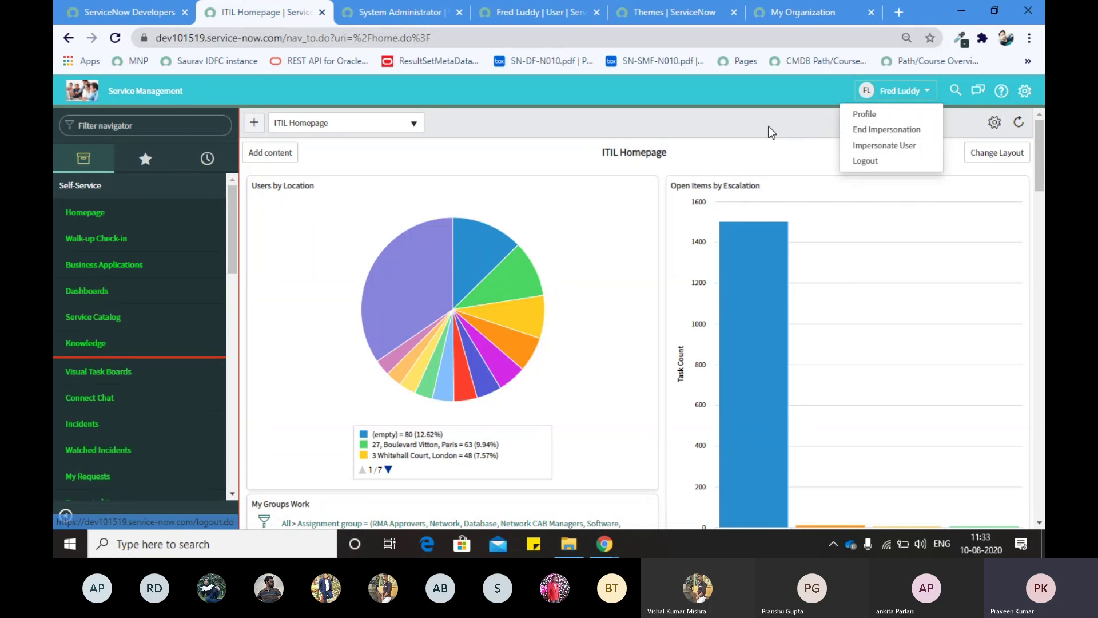
{"action": "left_click", "coordinate": [150, 193]}
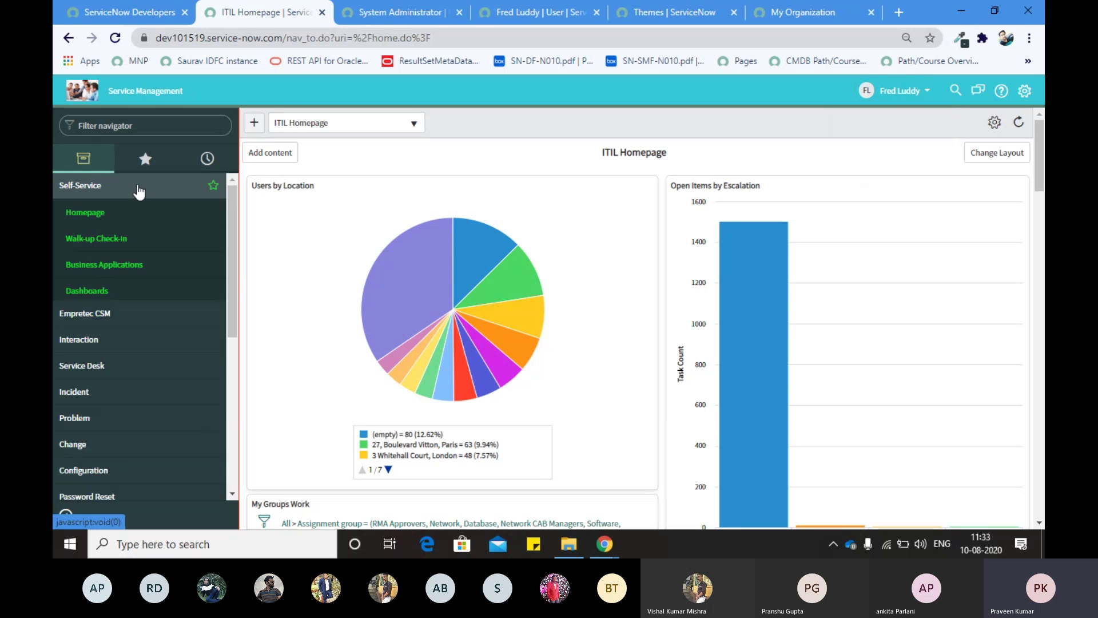
{"action": "scroll", "coordinate": [117, 269], "scroll_direction": "down", "scroll_amount": 4}
{"action": "scroll", "coordinate": [114, 268], "scroll_direction": "up", "scroll_amount": 5}
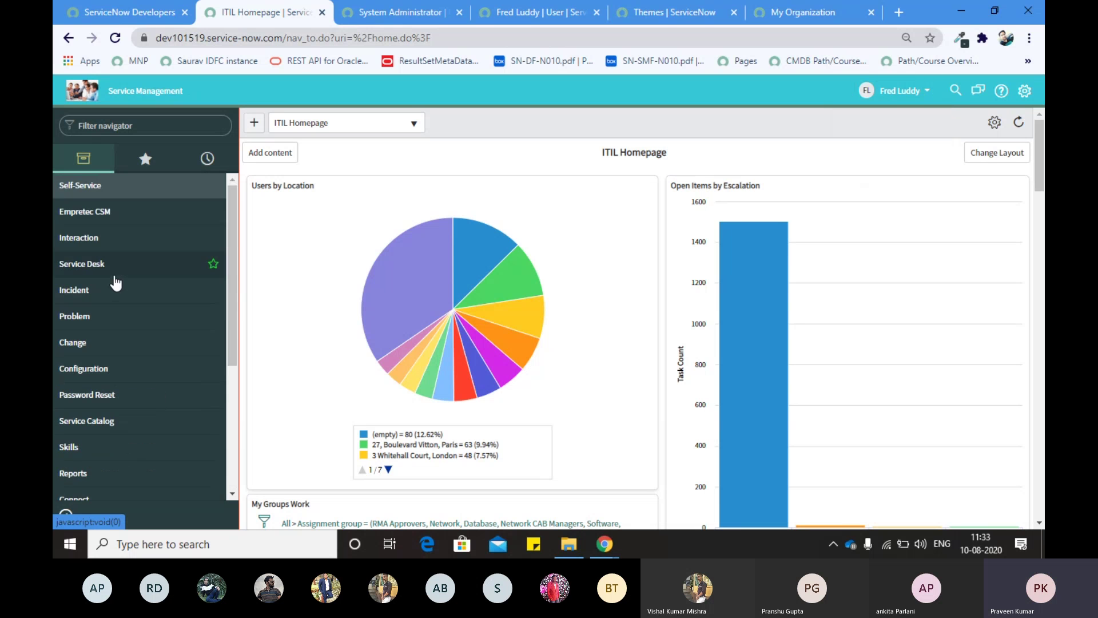
{"action": "scroll", "coordinate": [115, 280], "scroll_direction": "down", "scroll_amount": 3}
{"action": "scroll", "coordinate": [216, 200], "scroll_direction": "up", "scroll_amount": 3}
{"action": "scroll", "coordinate": [146, 265], "scroll_direction": "down", "scroll_amount": 4}
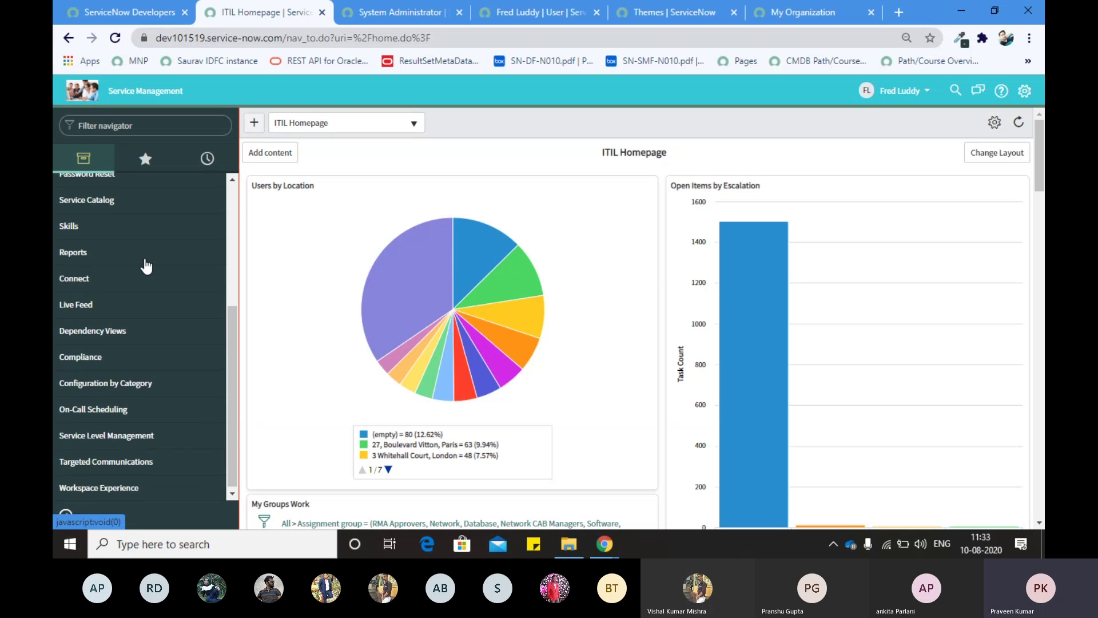
{"action": "scroll", "coordinate": [146, 266], "scroll_direction": "up", "scroll_amount": 4}
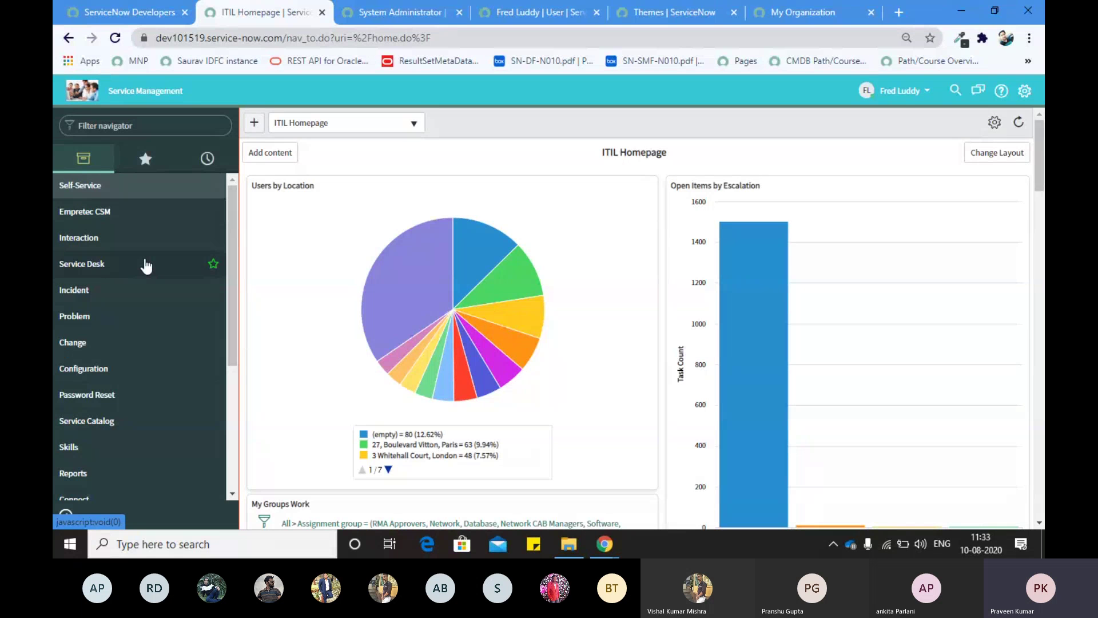
{"action": "left_click", "coordinate": [899, 95]}
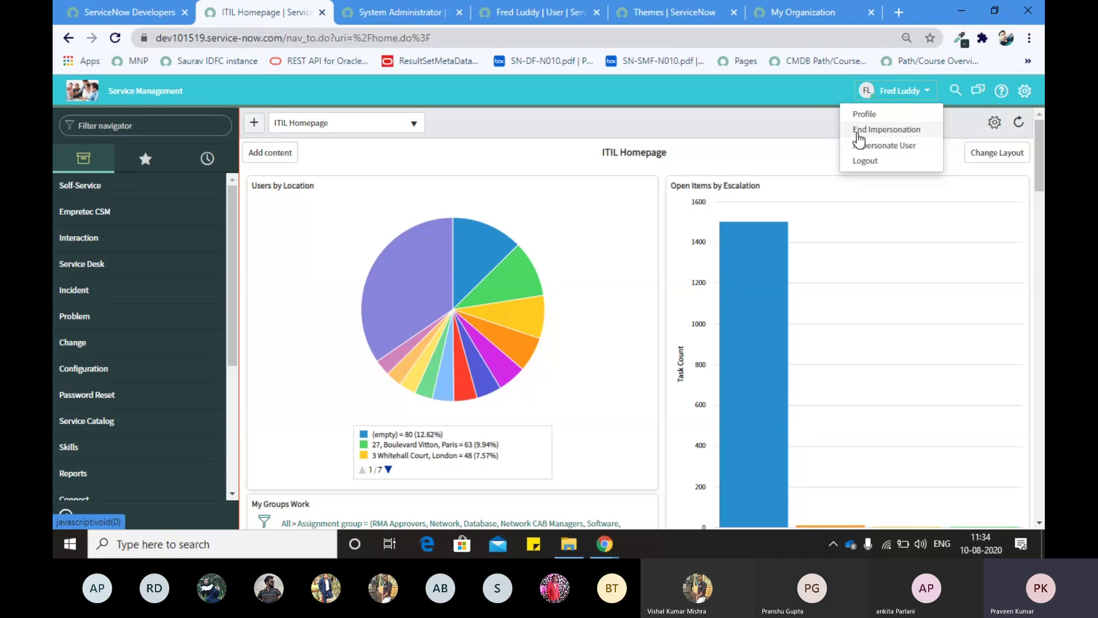
Step: End the impersonation and go back to the demo user's record
{"action": "left_click", "coordinate": [858, 130]}
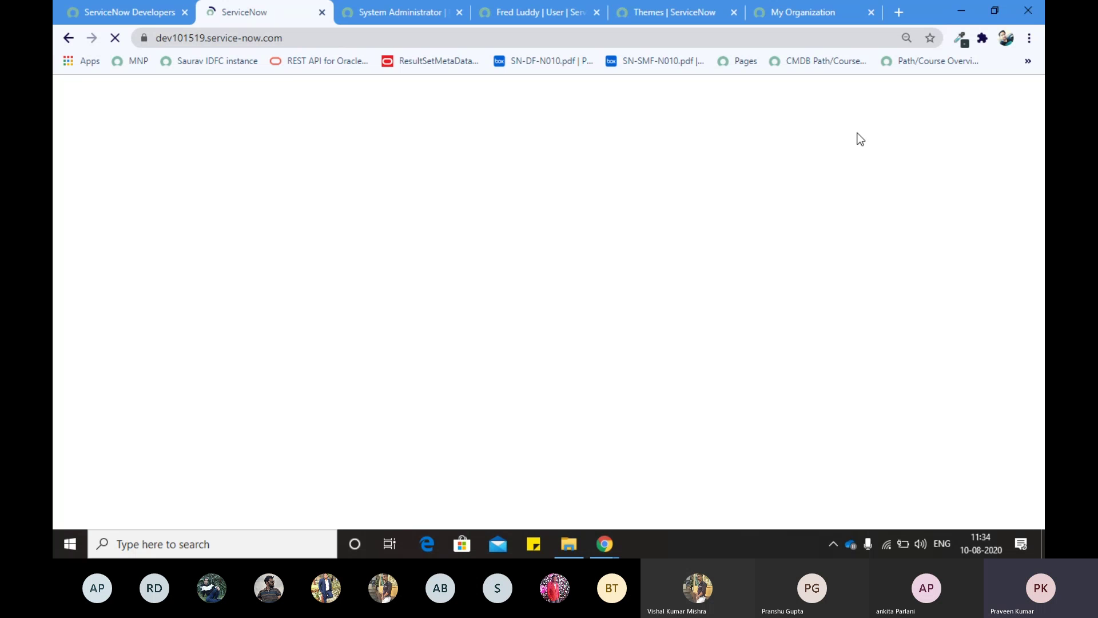
{"action": "left_click", "coordinate": [549, 11]}
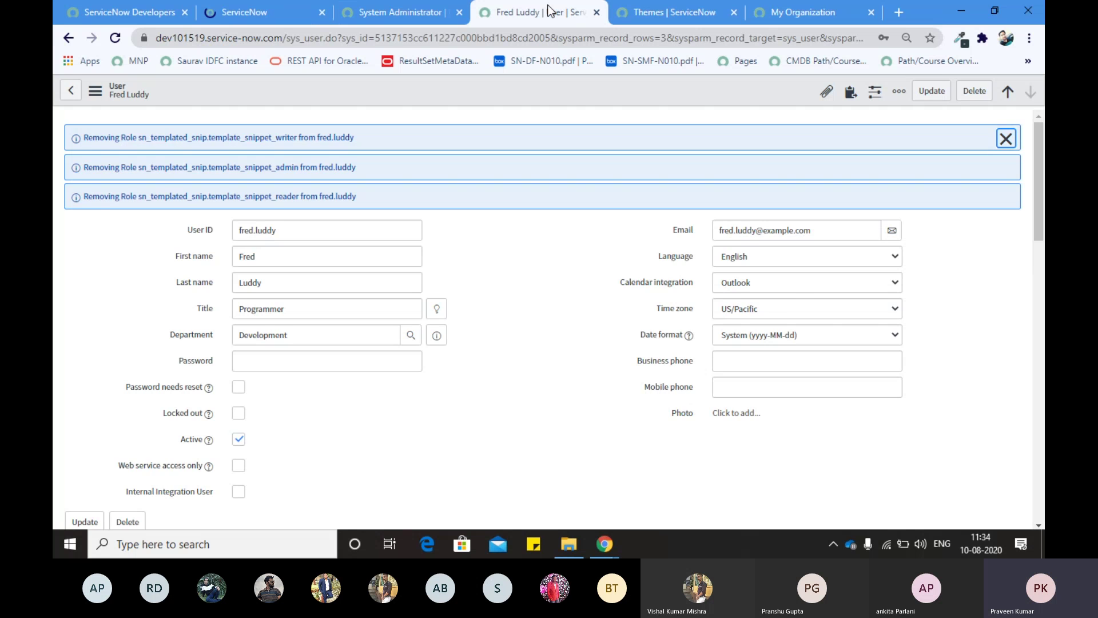
{"action": "scroll", "coordinate": [200, 171], "scroll_direction": "down", "scroll_amount": 15}
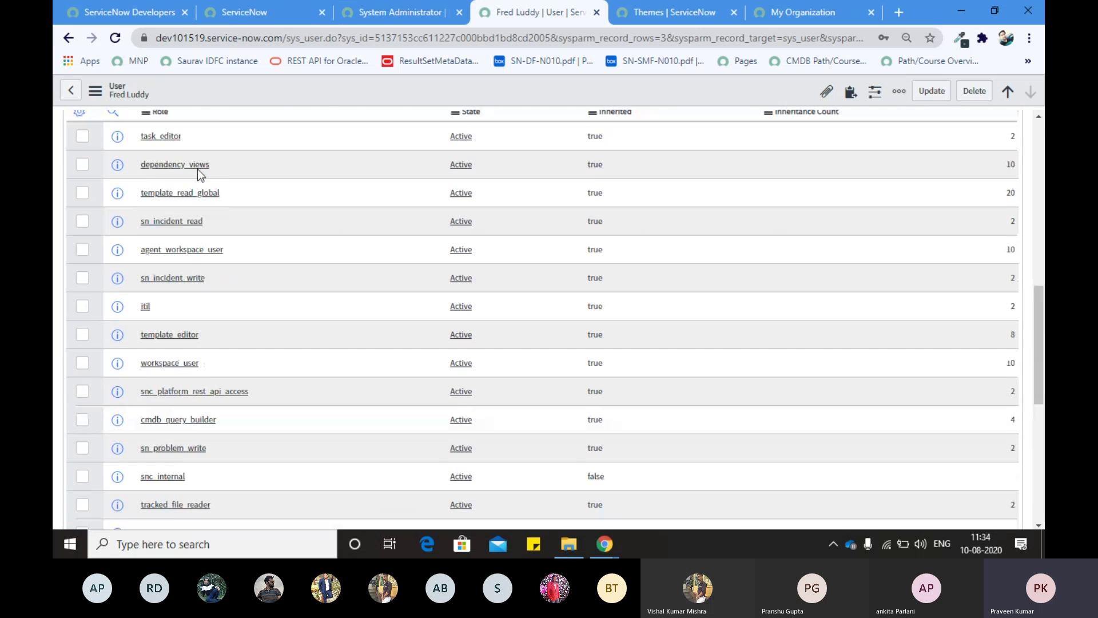
{"action": "scroll", "coordinate": [200, 175], "scroll_direction": "up", "scroll_amount": 1}
Step: Open Edit Members for the demo user's roles, confirming the administrator session and dismissing the dashboard suggestion
{"action": "left_click", "coordinate": [137, 137]}
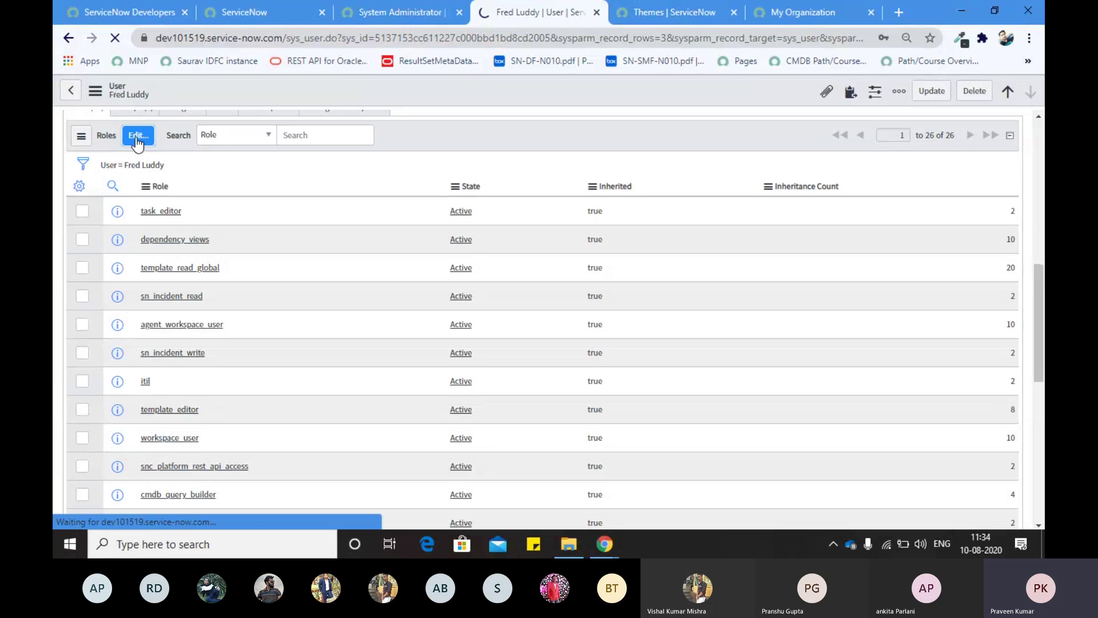
{"action": "left_click", "coordinate": [297, 22]}
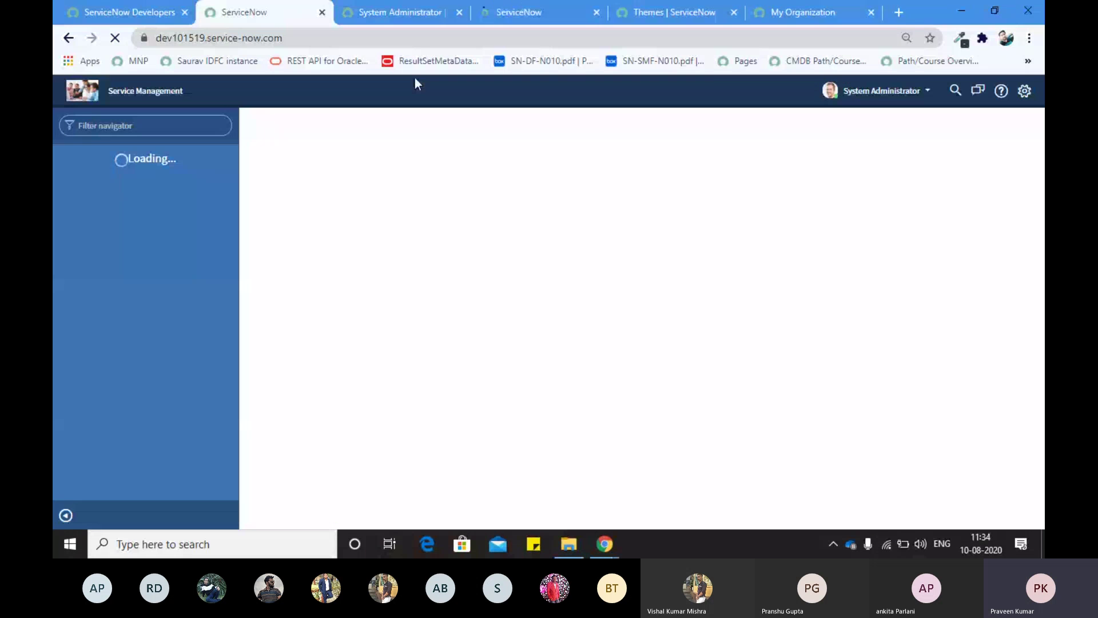
{"action": "left_click", "coordinate": [852, 90]}
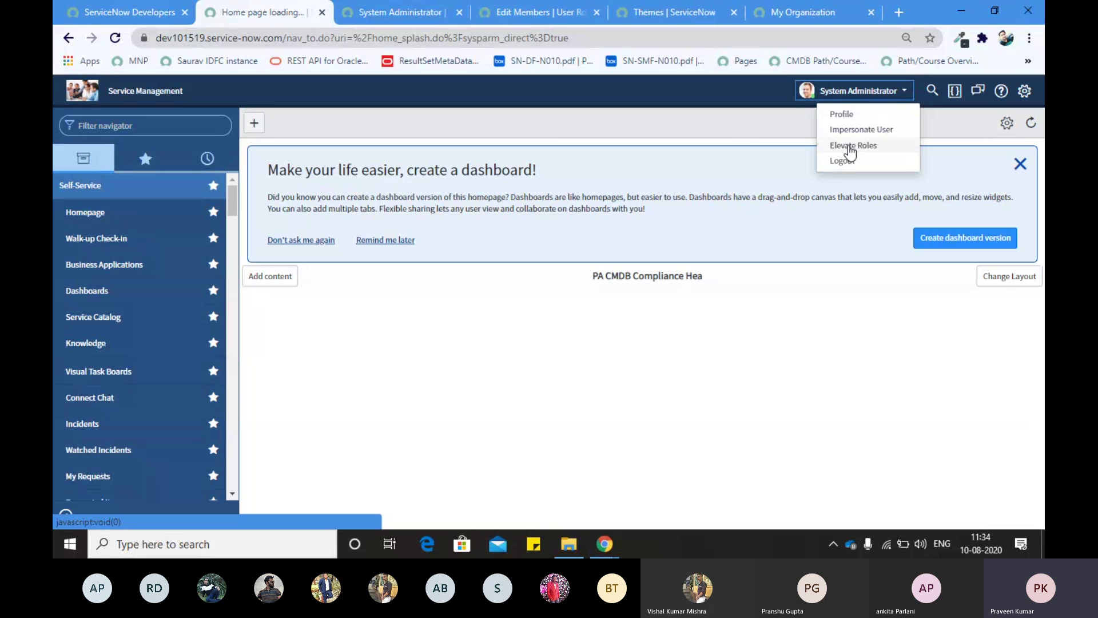
{"action": "left_click", "coordinate": [1016, 168]}
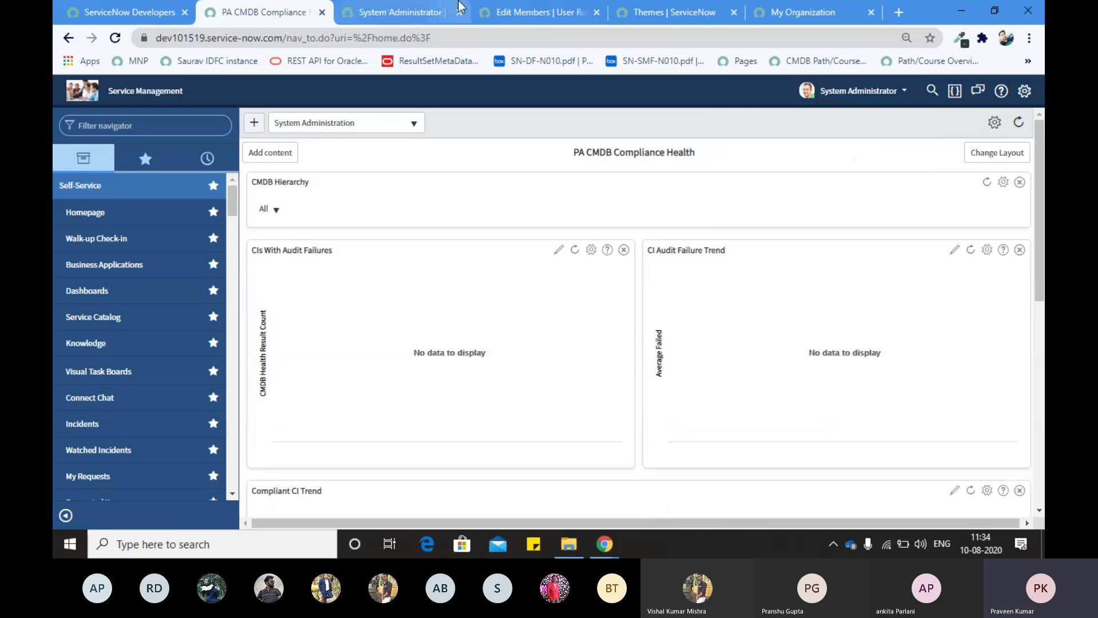
{"action": "left_click", "coordinate": [385, 13]}
Step: Recheck the role editor and administrator record, then return to the PA CMDB Compliance Health dashboard
{"action": "left_click", "coordinate": [540, 12]}
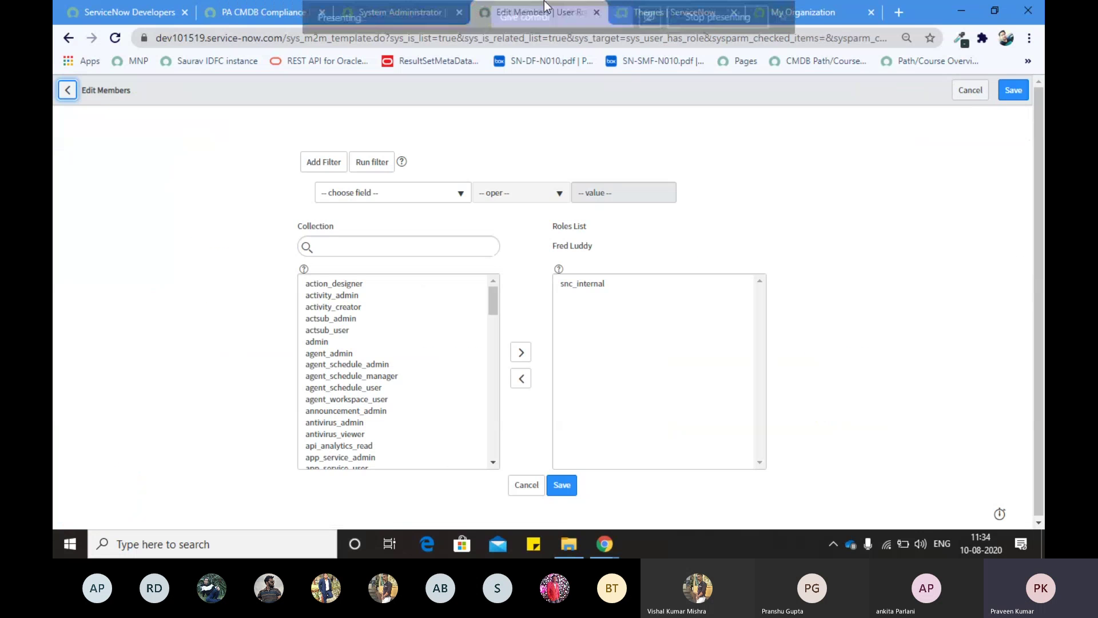
{"action": "left_click", "coordinate": [379, 16]}
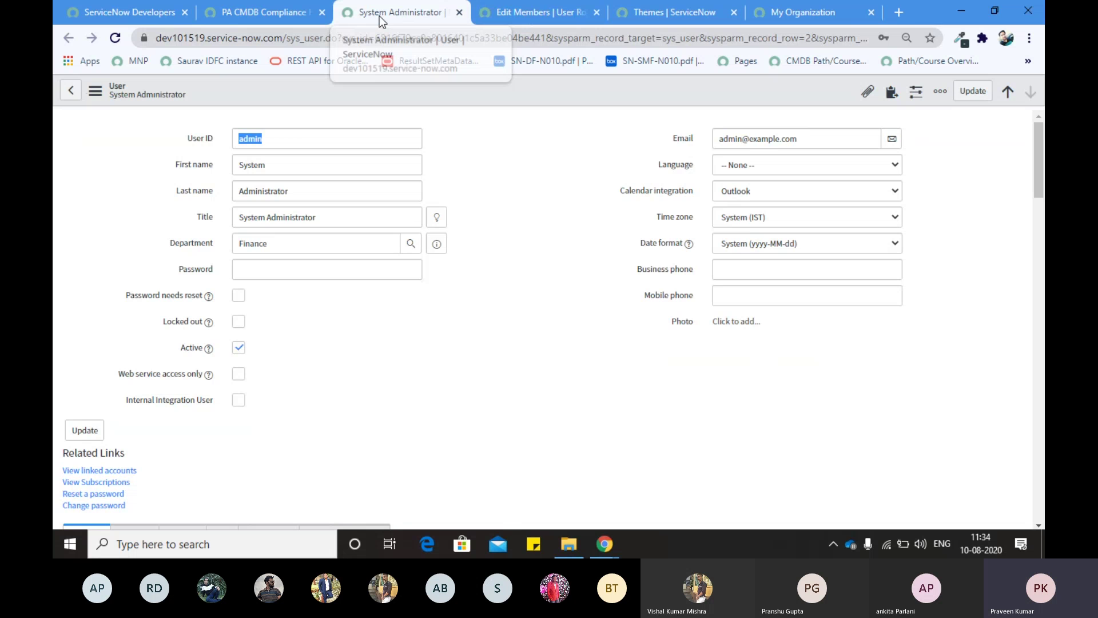
{"action": "scroll", "coordinate": [360, 331], "scroll_direction": "down", "scroll_amount": 5}
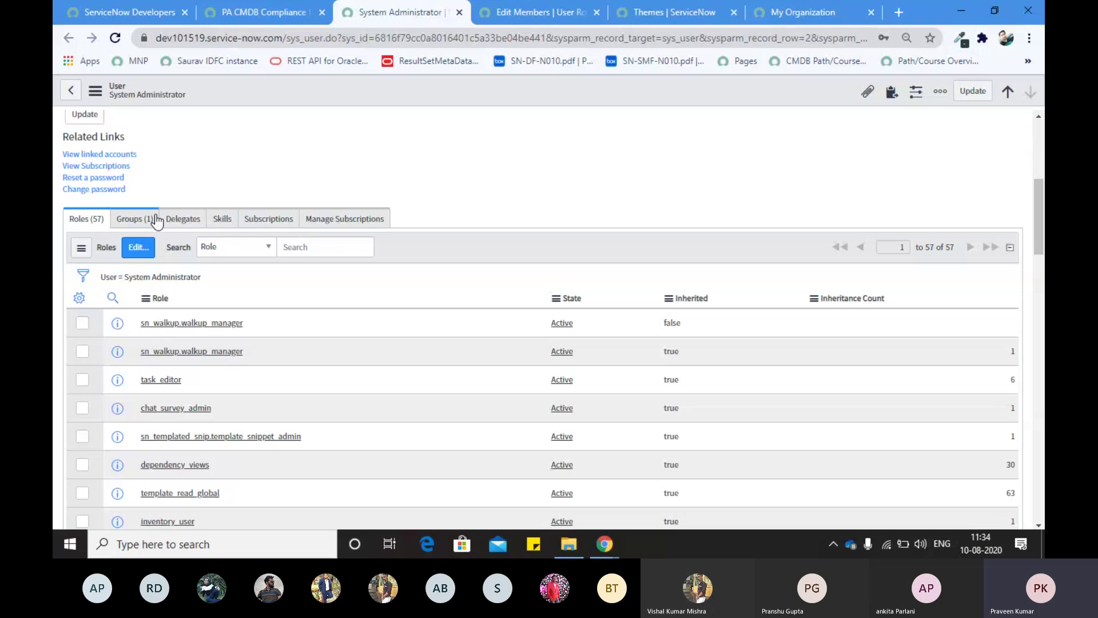
{"action": "scroll", "coordinate": [202, 177], "scroll_direction": "up", "scroll_amount": 5}
{"action": "left_click", "coordinate": [326, 39]}
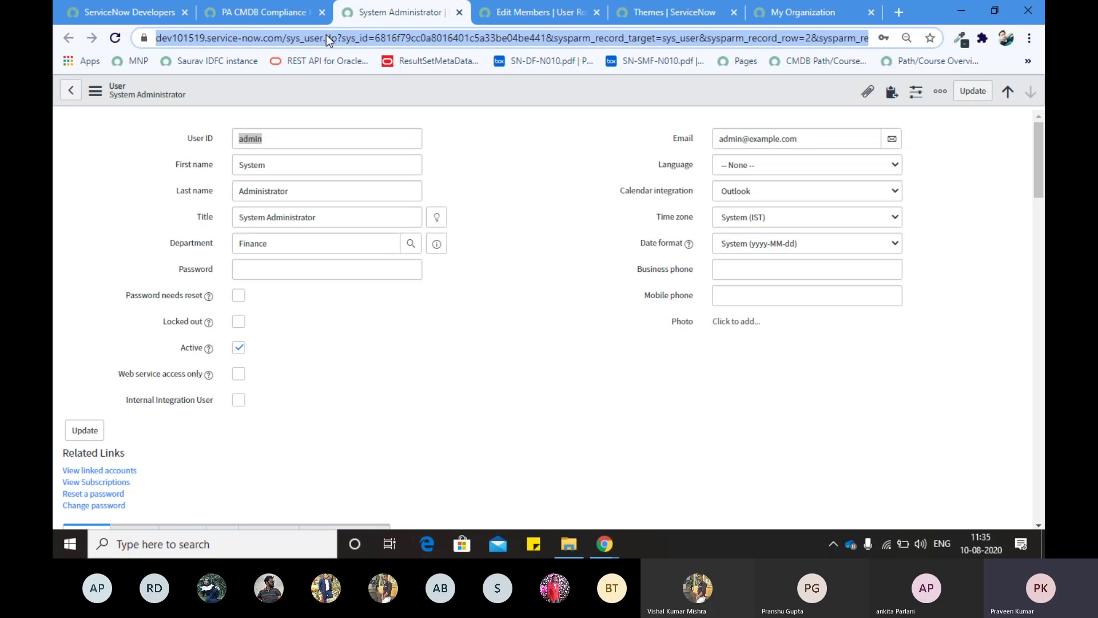
{"action": "scroll", "coordinate": [404, 202], "scroll_direction": "down", "scroll_amount": 1}
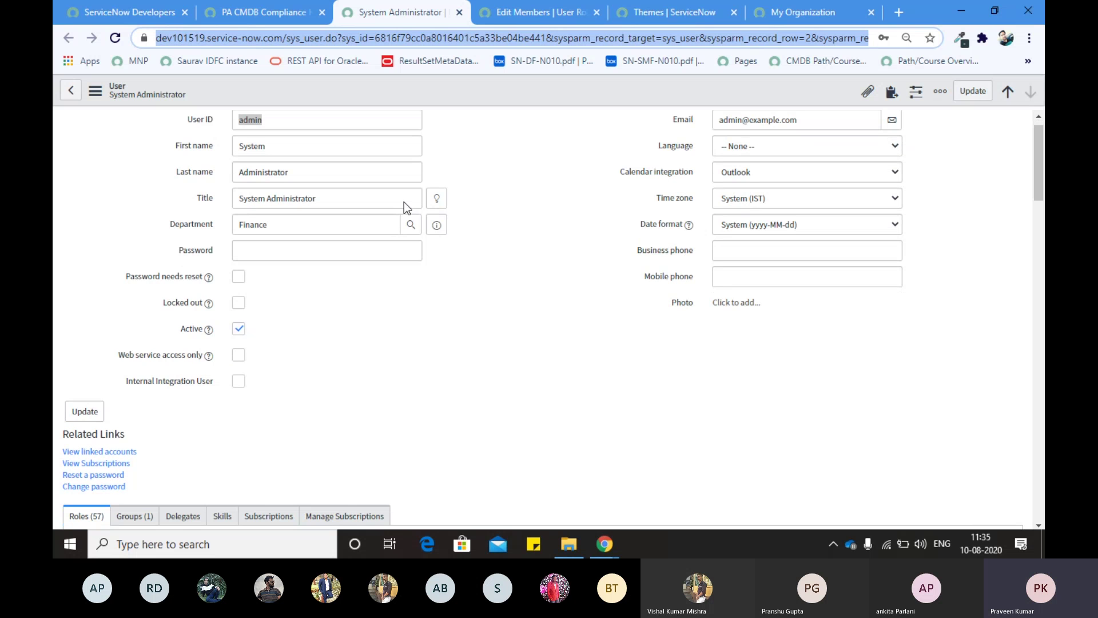
{"action": "scroll", "coordinate": [403, 201], "scroll_direction": "down", "scroll_amount": 10}
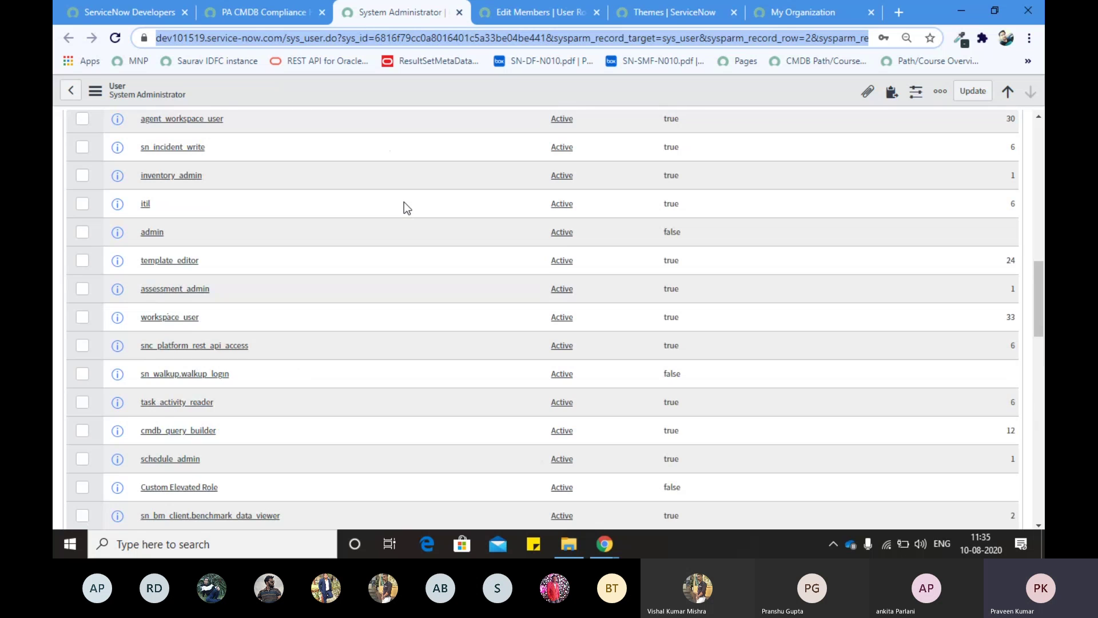
{"action": "scroll", "coordinate": [404, 201], "scroll_direction": "down", "scroll_amount": 5}
{"action": "left_click", "coordinate": [244, 16]}
Step: Filter the navigator for 'user adminis', open User Administration > Groups, and start a new group
{"action": "left_click", "coordinate": [131, 132]}
{"action": "type", "text": "user aa"}
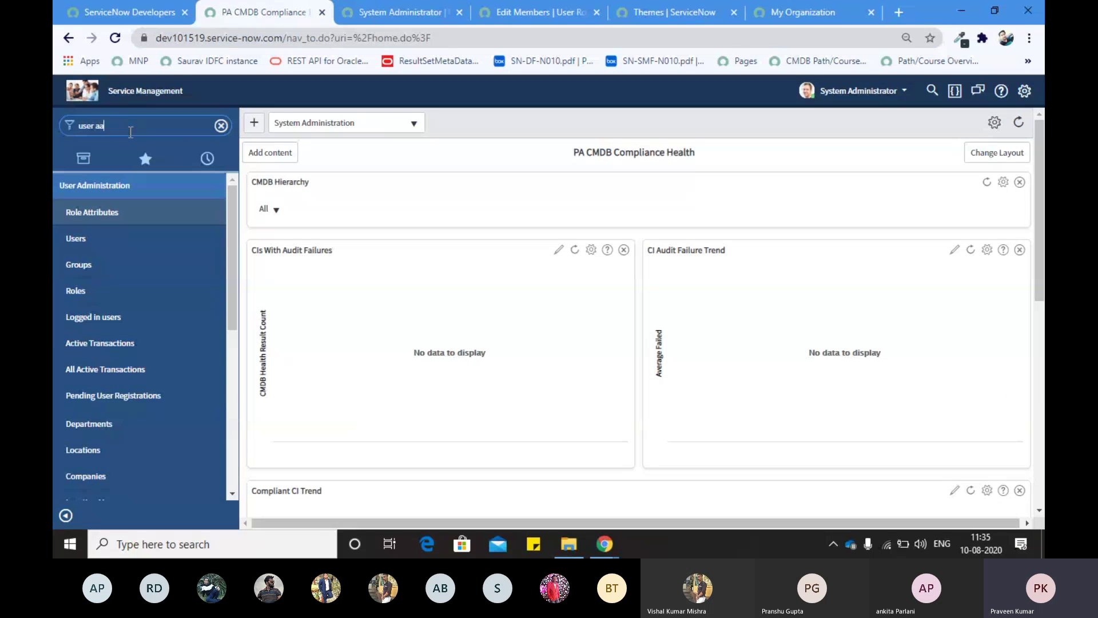
{"action": "key", "text": "BackSpace"}
{"action": "type", "text": "dminis"}
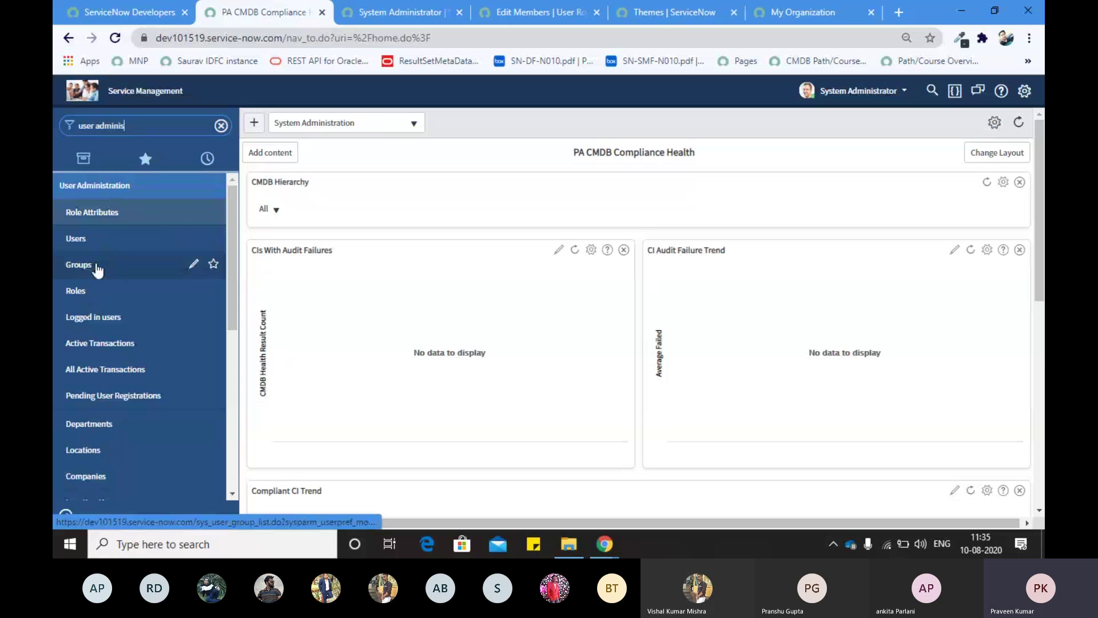
{"action": "left_click", "coordinate": [97, 266]}
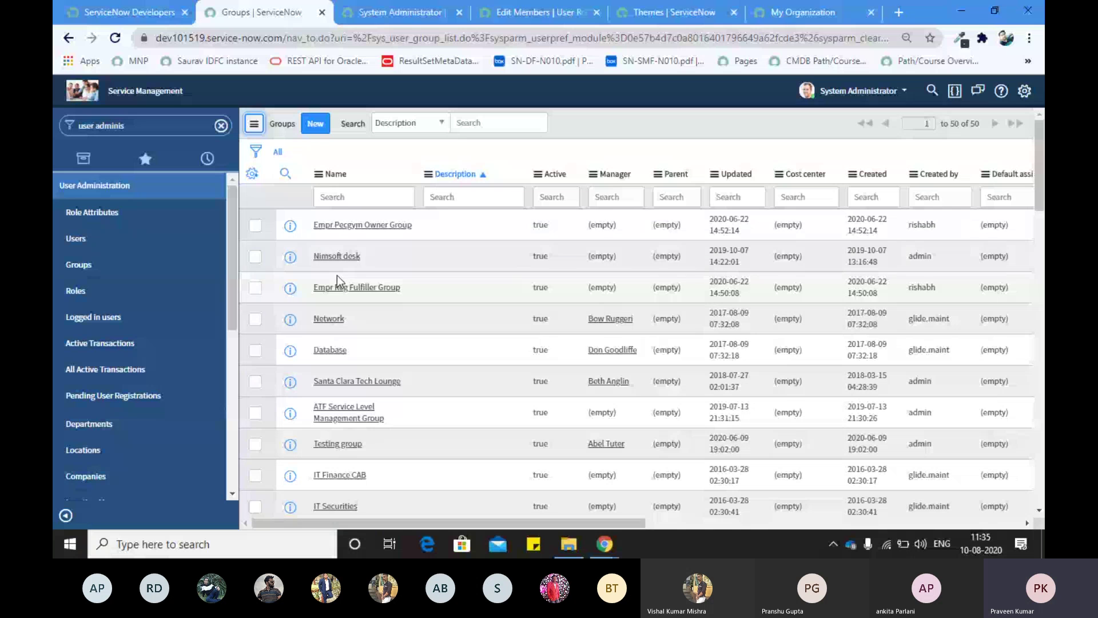
{"action": "scroll", "coordinate": [337, 275], "scroll_direction": "down", "scroll_amount": 10}
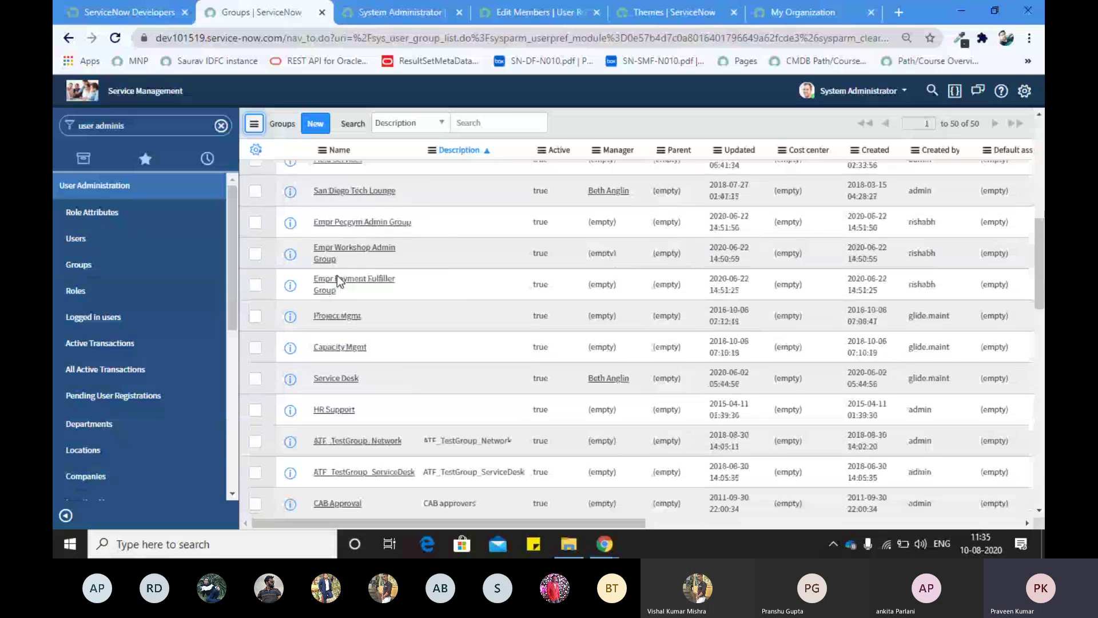
{"action": "scroll", "coordinate": [338, 276], "scroll_direction": "up", "scroll_amount": 10}
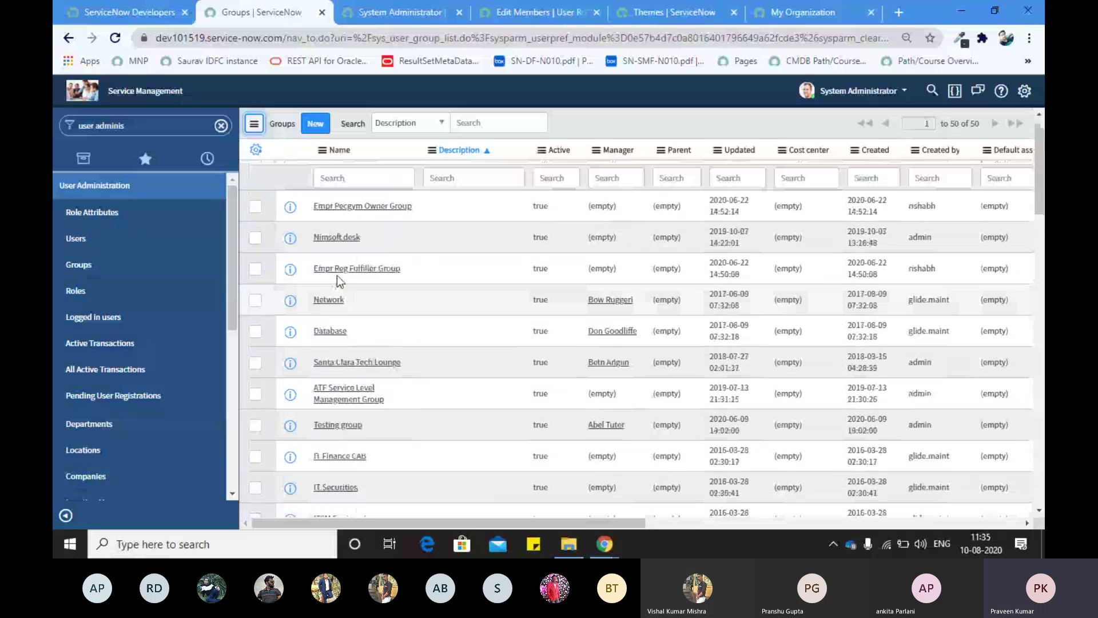
{"action": "left_click", "coordinate": [314, 124]}
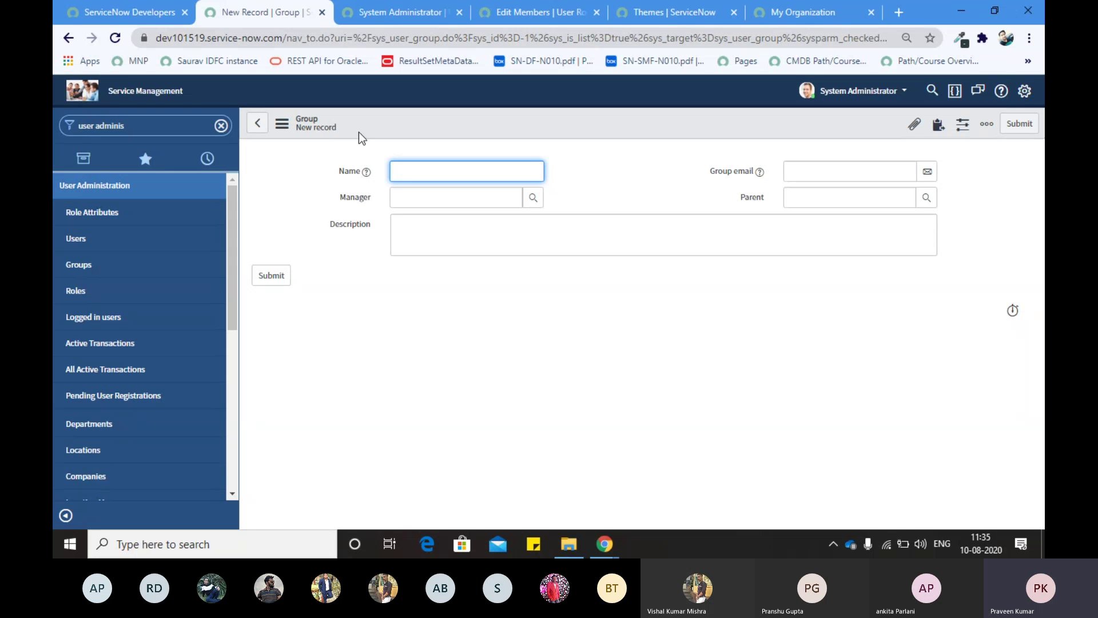
Step: Name the new group 'Housekeeping'
{"action": "left_click", "coordinate": [298, 126]}
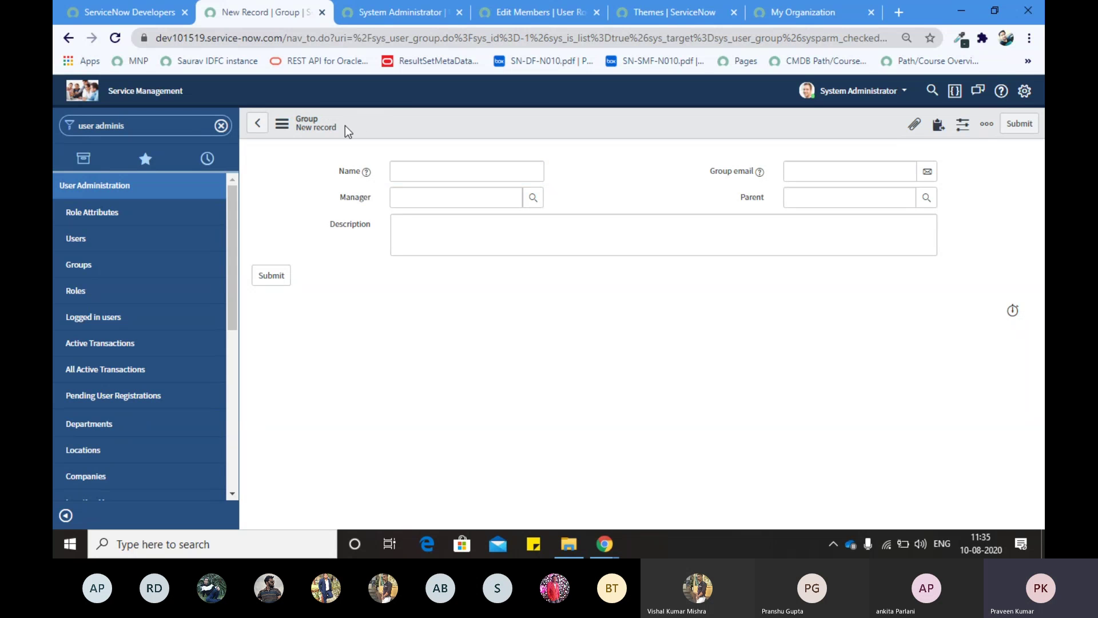
{"action": "left_click", "coordinate": [405, 171]}
{"action": "type", "text": "TE"}
{"action": "type", "text": "STgr"}
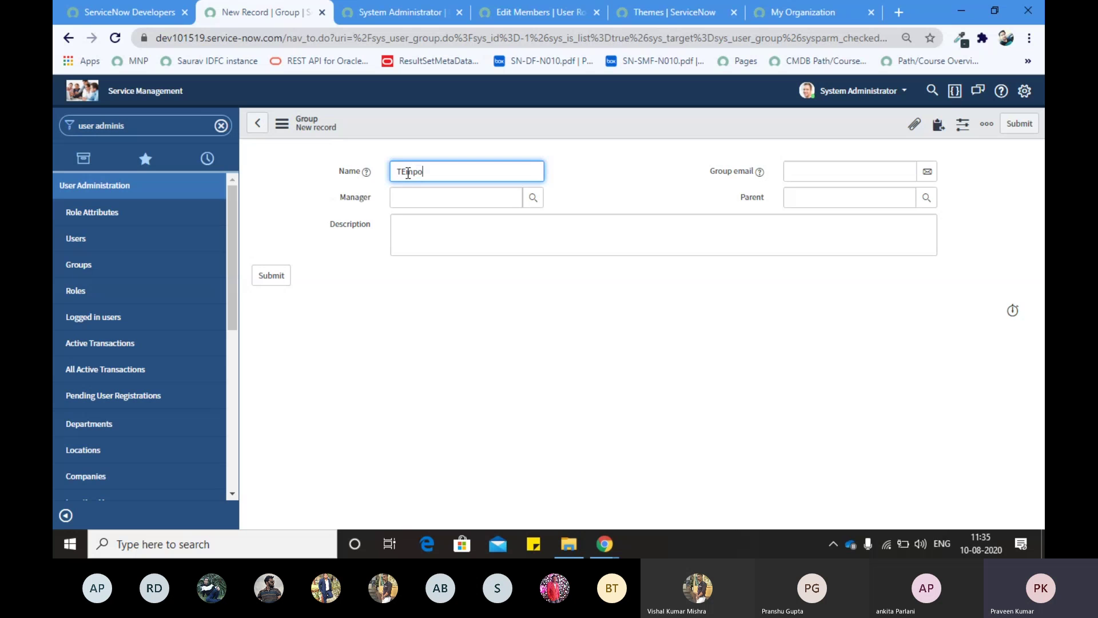
{"action": "key", "text": "BackSpace"}
{"action": "key", "text": "BackSpace"}
{"action": "key", "text": "BackSpace"}
{"action": "key", "text": "BackSpace"}
{"action": "key", "text": "BackSpace"}
{"action": "key", "text": "BackSpace"}
{"action": "type", "text": "Houseke"}
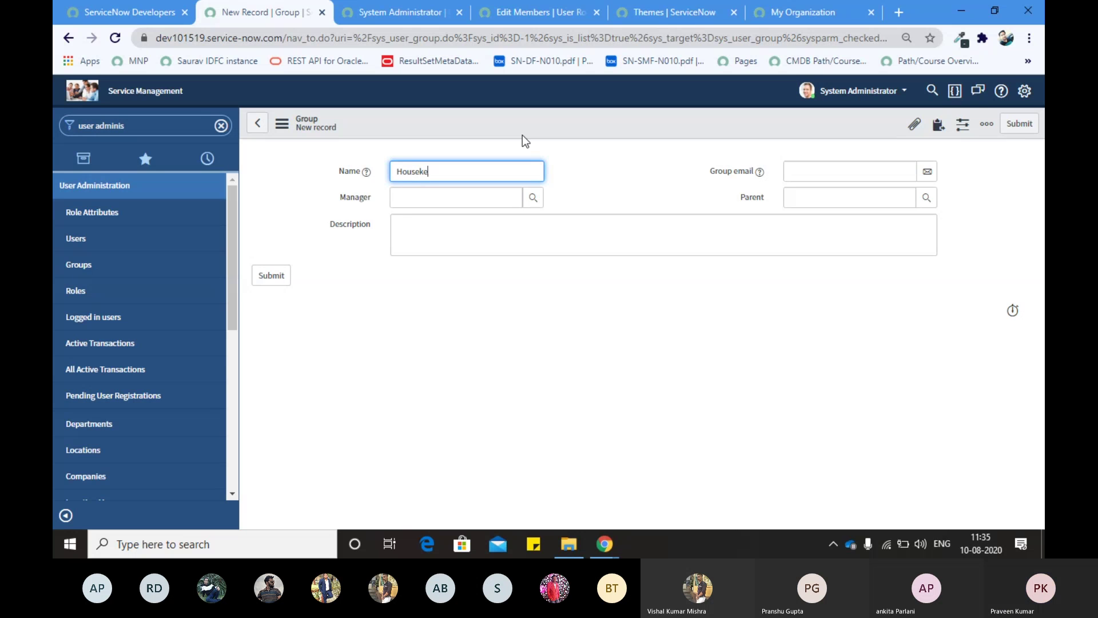
{"action": "type", "text": "eping"}
Step: Choose the group's manager from the user lookup list and submit the Housekeeping group
{"action": "left_click", "coordinate": [409, 200]}
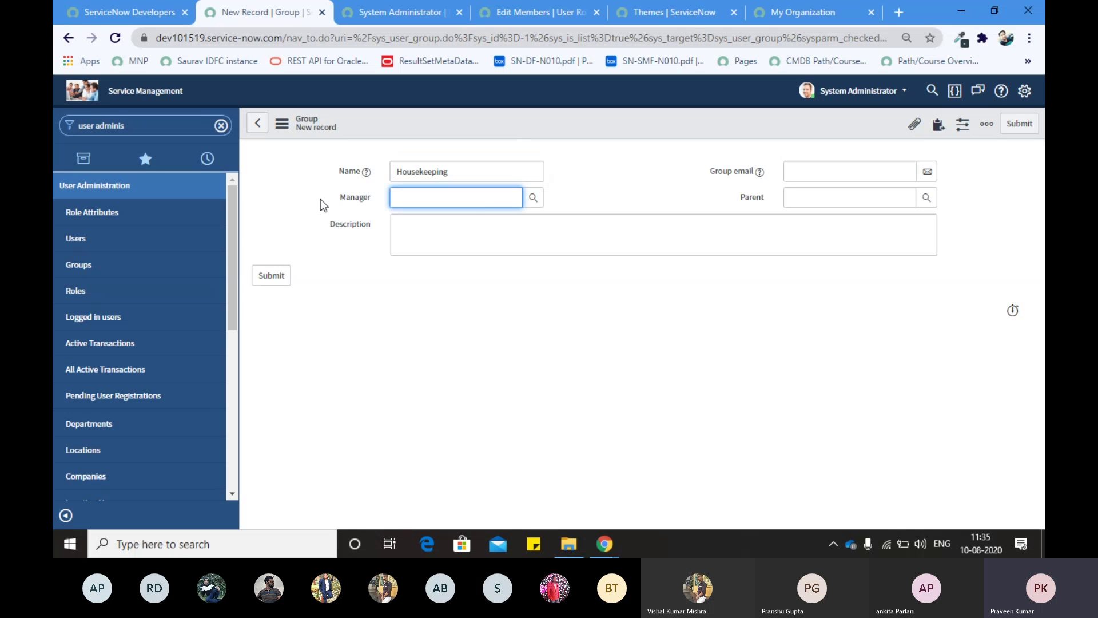
{"action": "left_click", "coordinate": [412, 201]}
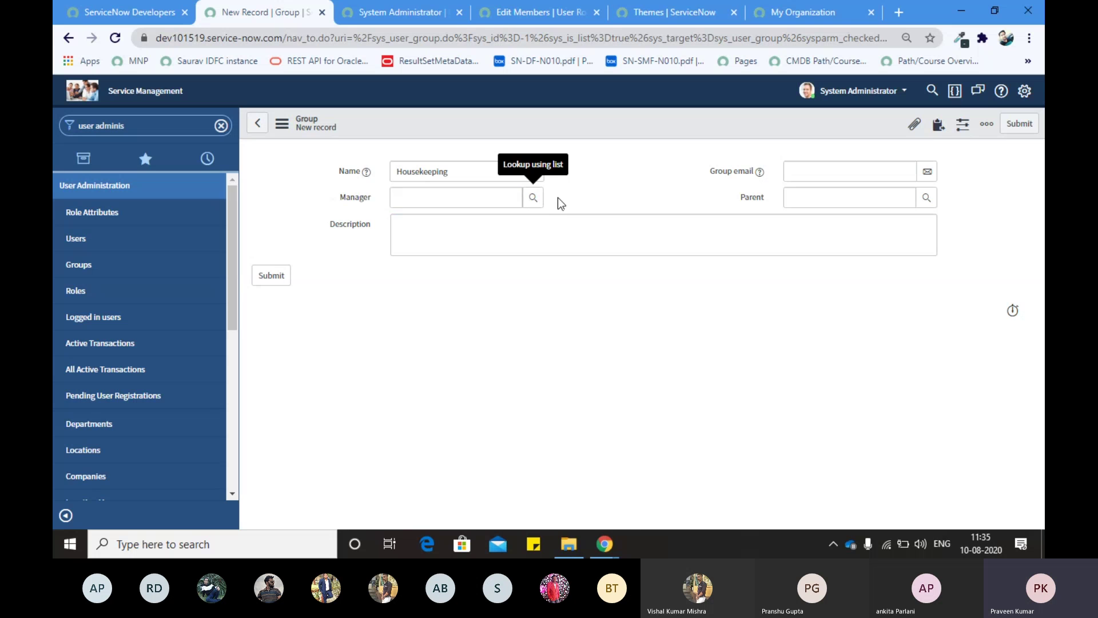
{"action": "left_click", "coordinate": [535, 198]}
{"action": "left_click_drag", "start_coordinate": [419, 186], "coordinate": [510, 163]}
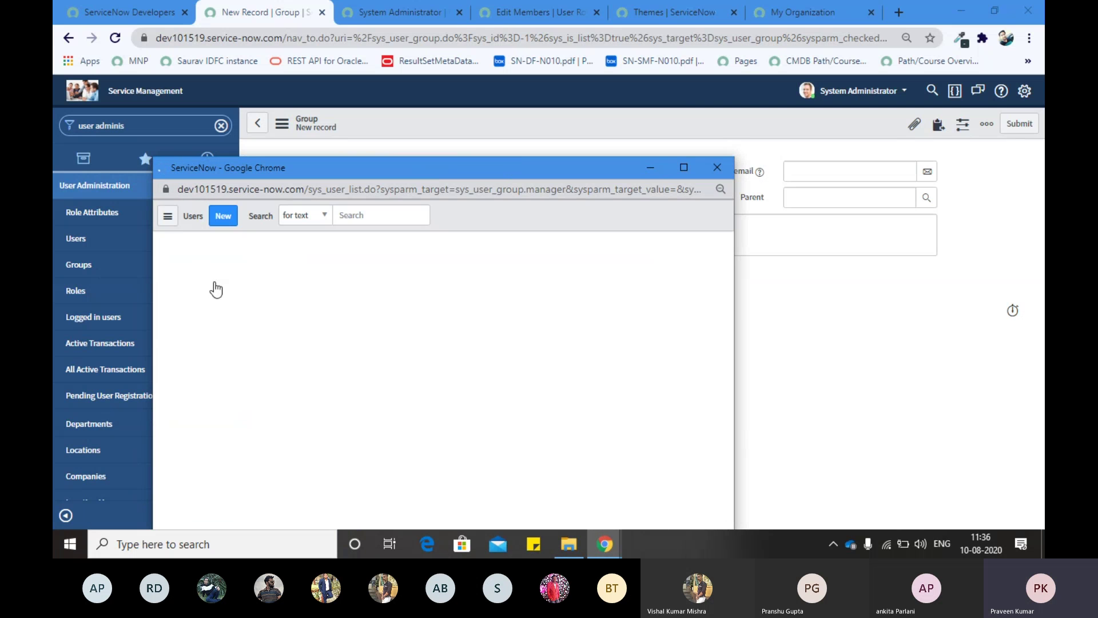
{"action": "left_click", "coordinate": [217, 289]}
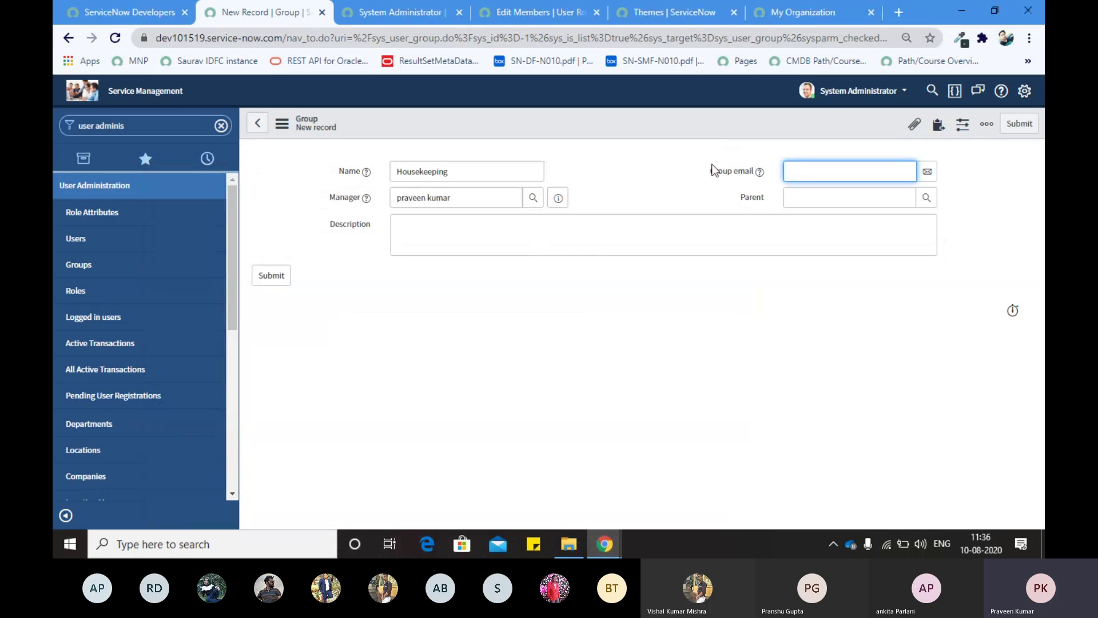
{"action": "left_click", "coordinate": [1019, 124]}
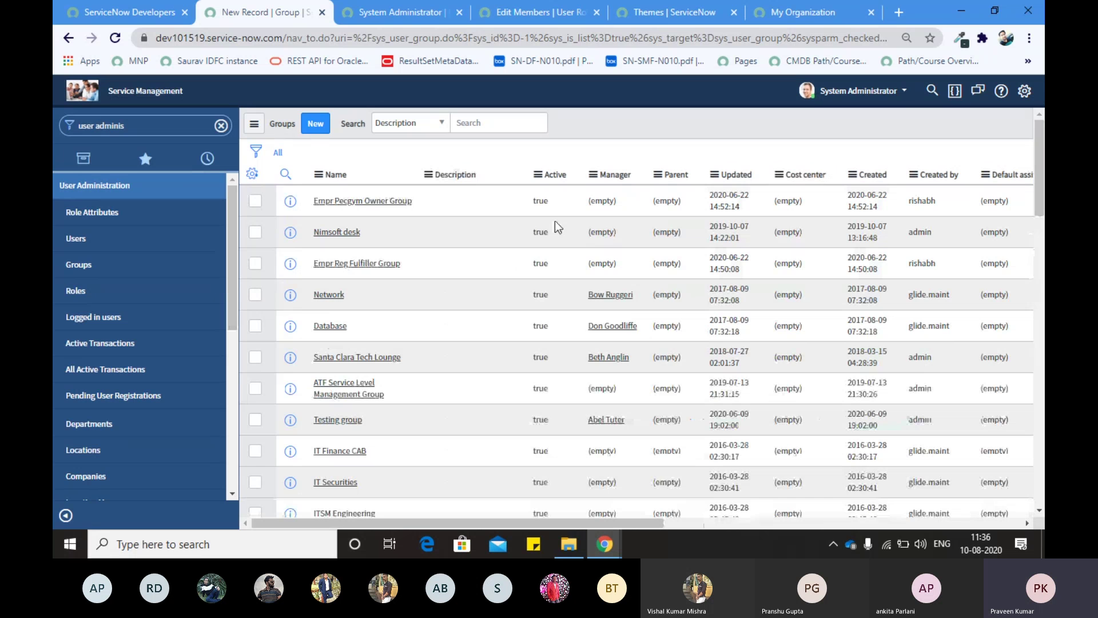
Step: Search the Groups list by Name for 'housekeeping' and open the Housekeeping record
{"action": "left_click", "coordinate": [285, 174]}
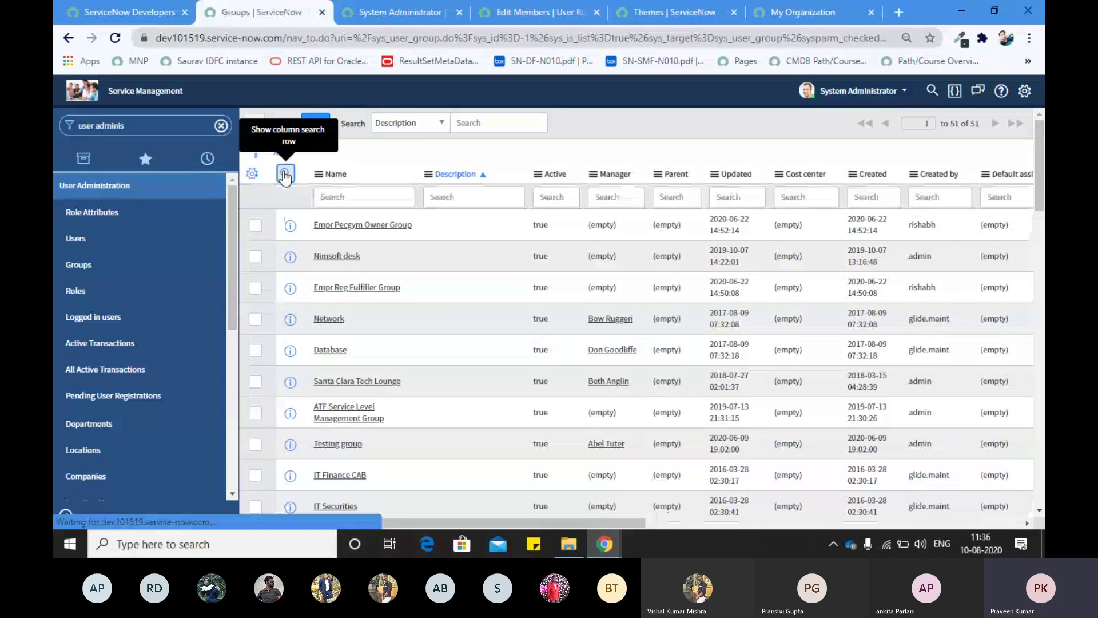
{"action": "left_click", "coordinate": [348, 196]}
{"action": "left_click", "coordinate": [348, 196]}
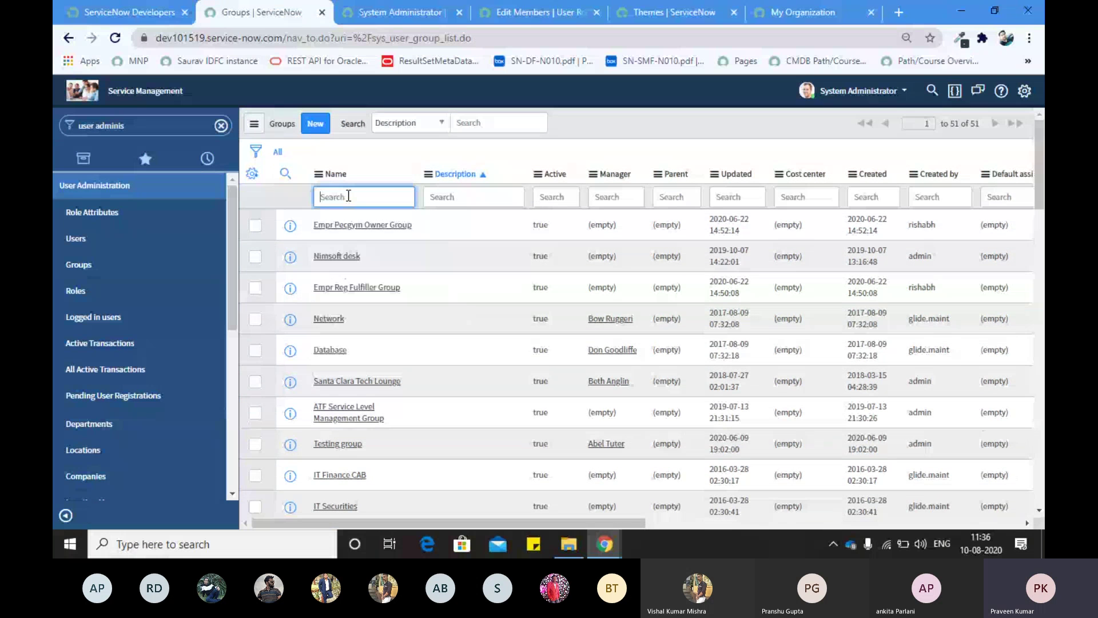
{"action": "type", "text": "housekeeping"}
{"action": "key", "text": "Return"}
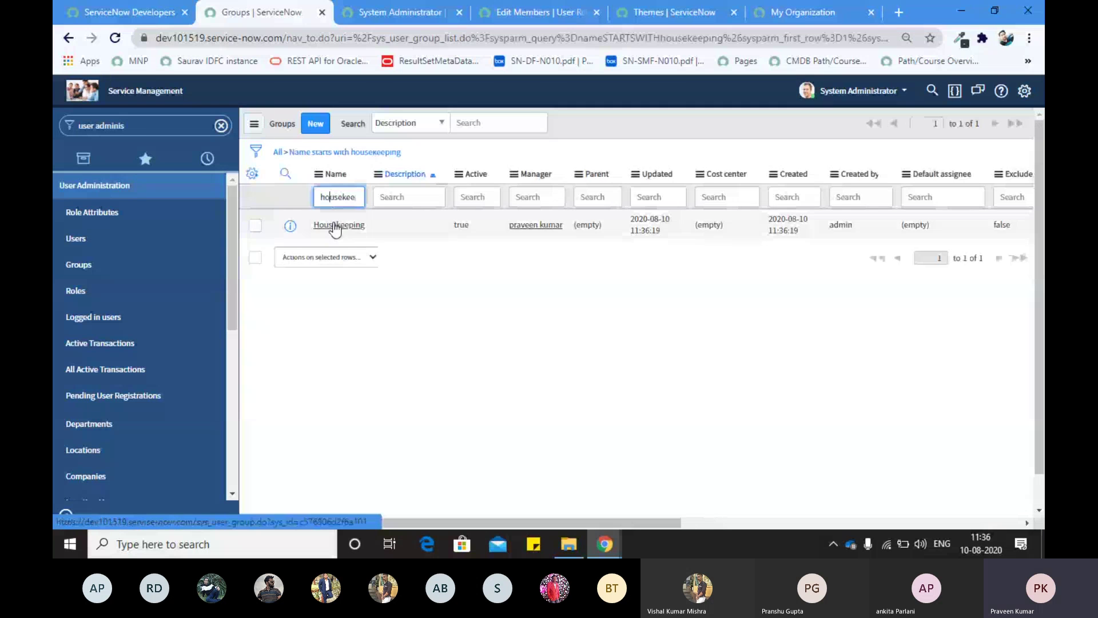
{"action": "left_click", "coordinate": [334, 226]}
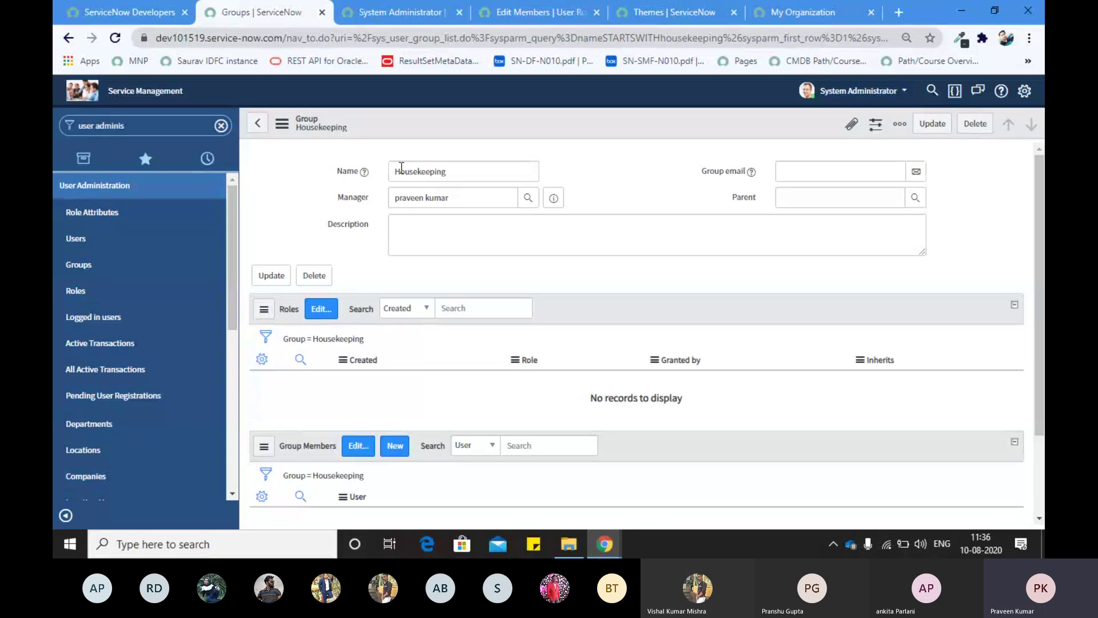
{"action": "left_click_drag", "start_coordinate": [461, 171], "coordinate": [385, 177]}
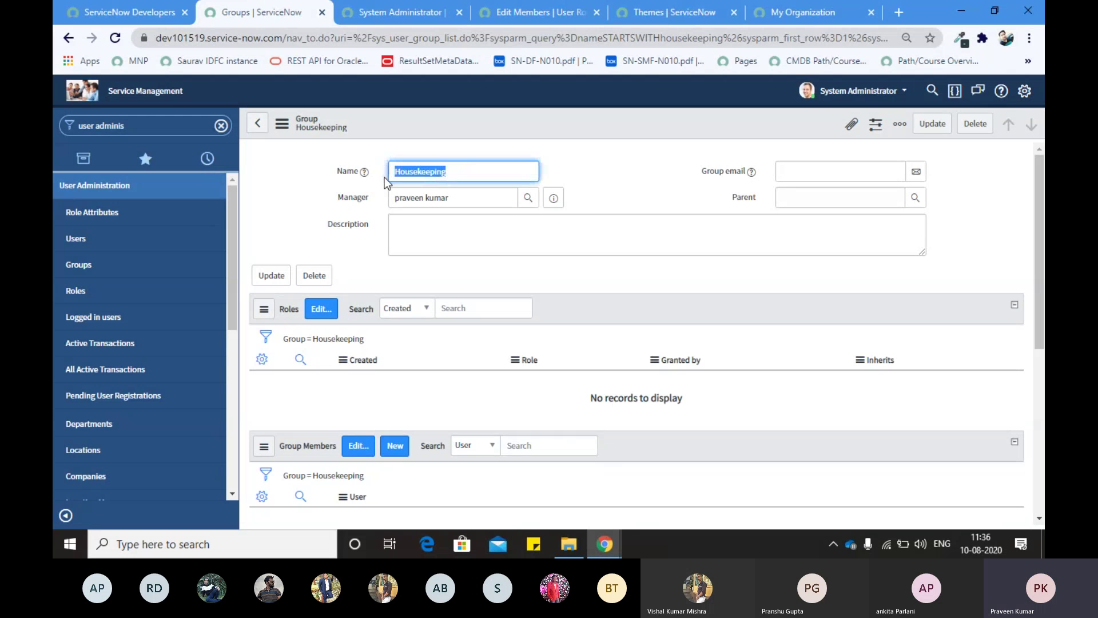
Step: In Edit Members, move users from Collection into the Housekeeping group for four members, and save
{"action": "left_click", "coordinate": [284, 193]}
{"action": "left_click", "coordinate": [322, 308]}
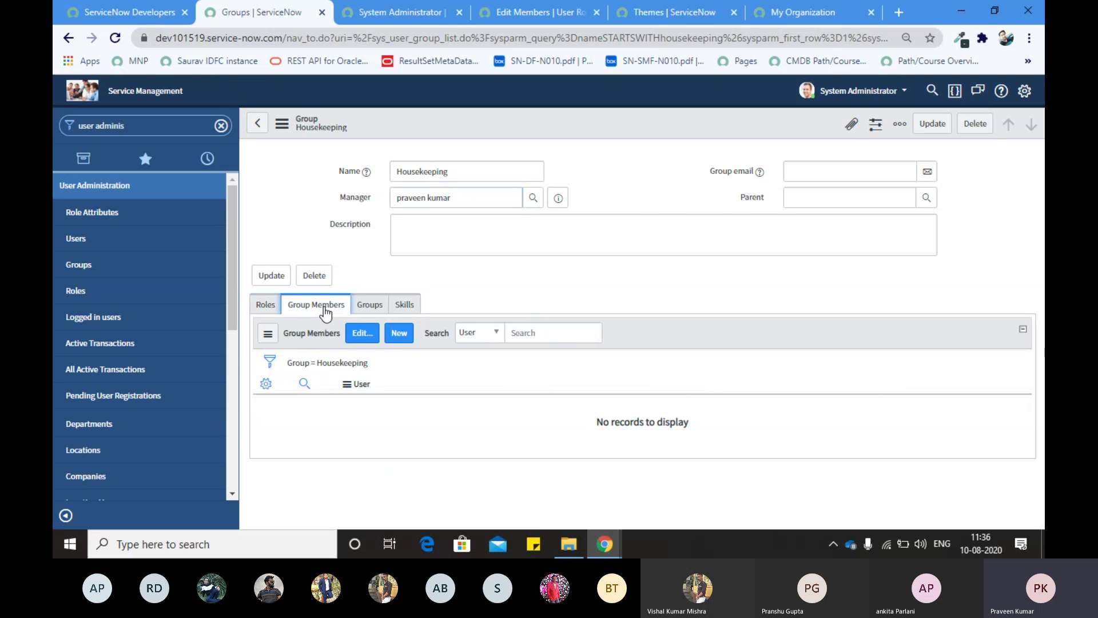
{"action": "left_click", "coordinate": [366, 336]}
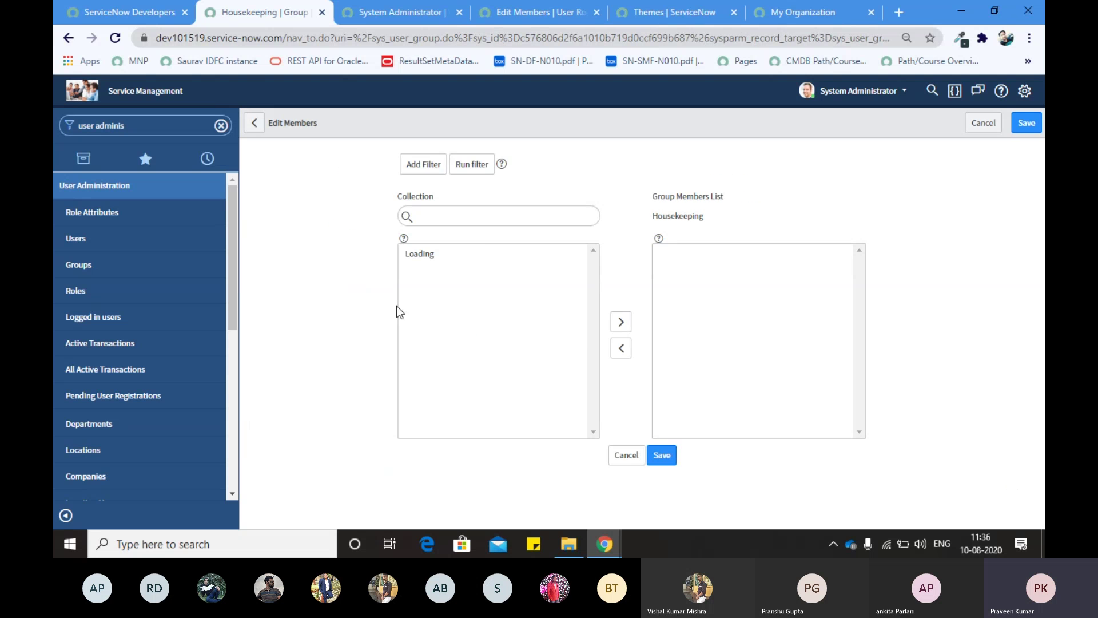
{"action": "left_click", "coordinate": [458, 221]}
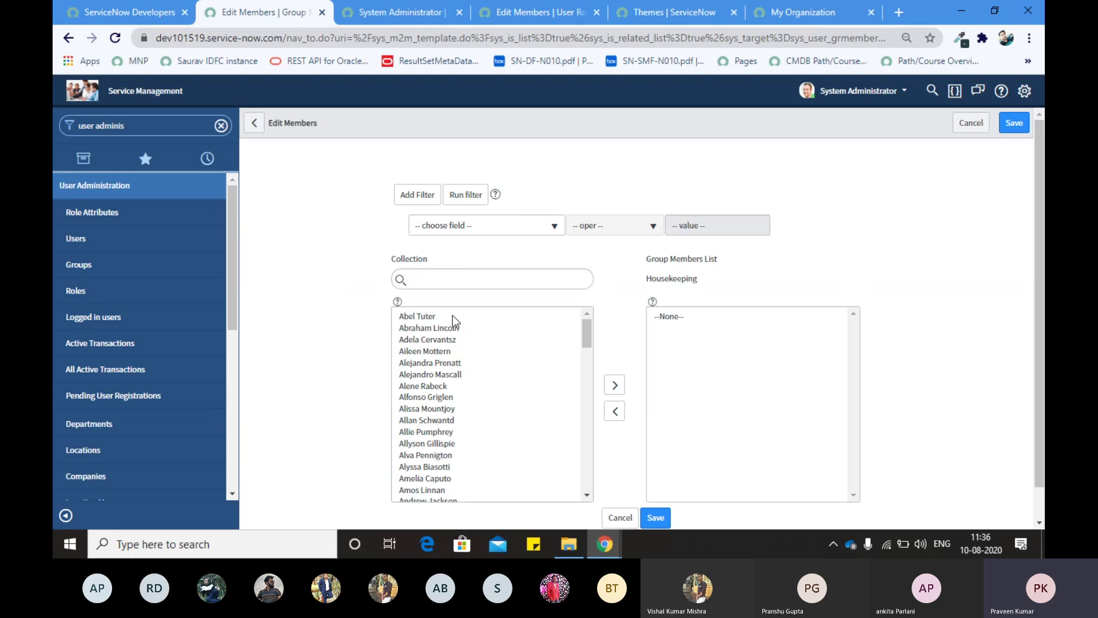
{"action": "left_click", "coordinate": [452, 314]}
{"action": "left_click", "coordinate": [615, 351]}
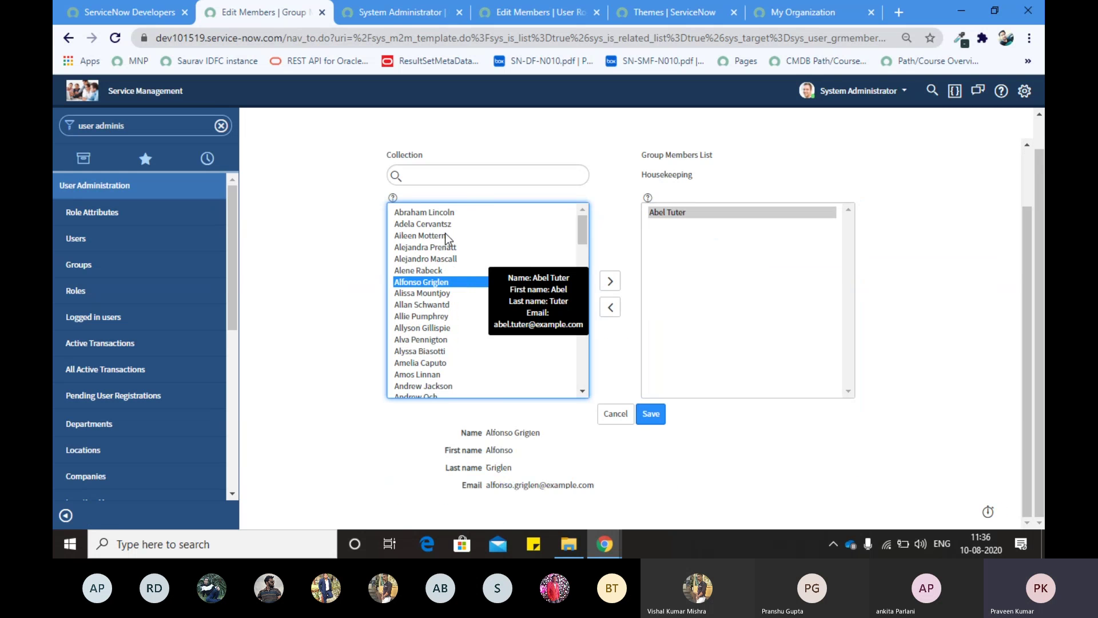
{"action": "left_click", "coordinate": [471, 212]}
{"action": "left_click", "coordinate": [611, 282]}
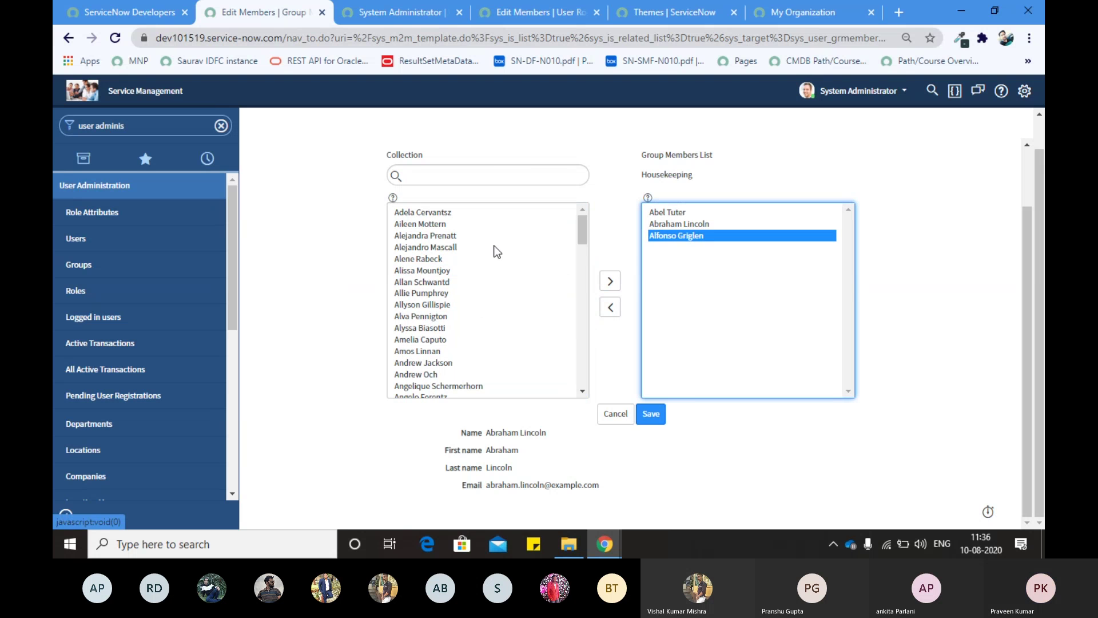
{"action": "left_click", "coordinate": [473, 212]}
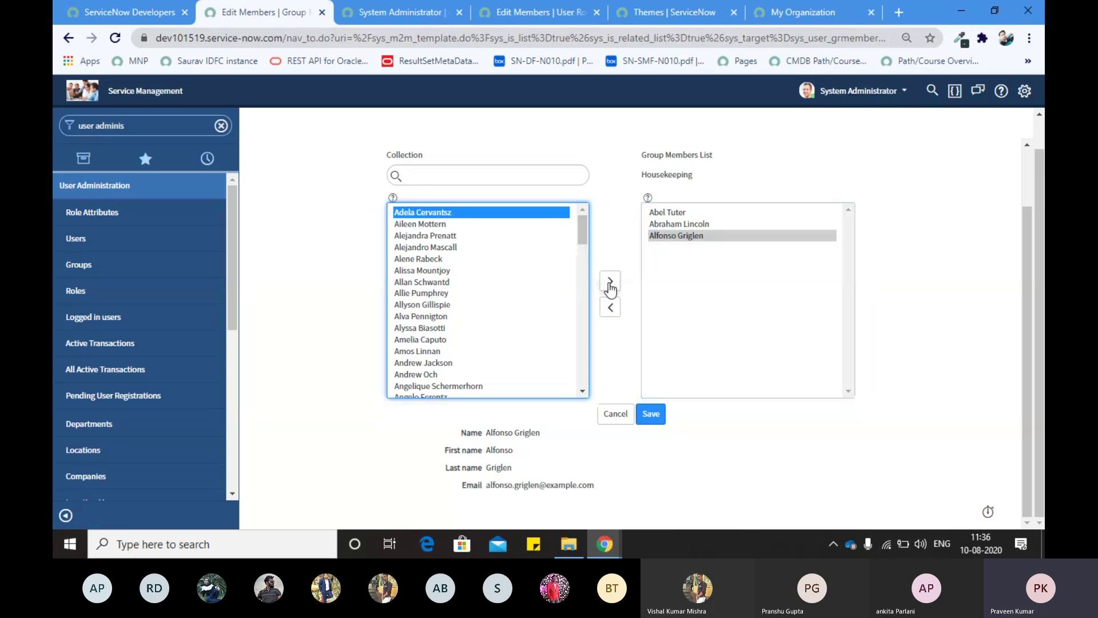
{"action": "left_click", "coordinate": [610, 287]}
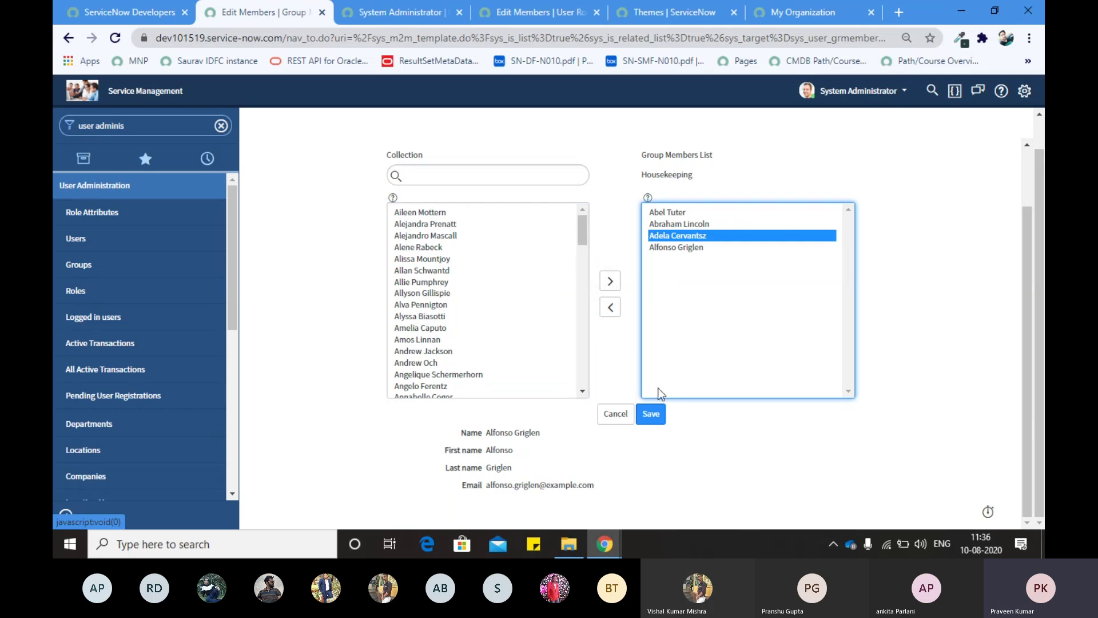
{"action": "left_click", "coordinate": [651, 415]}
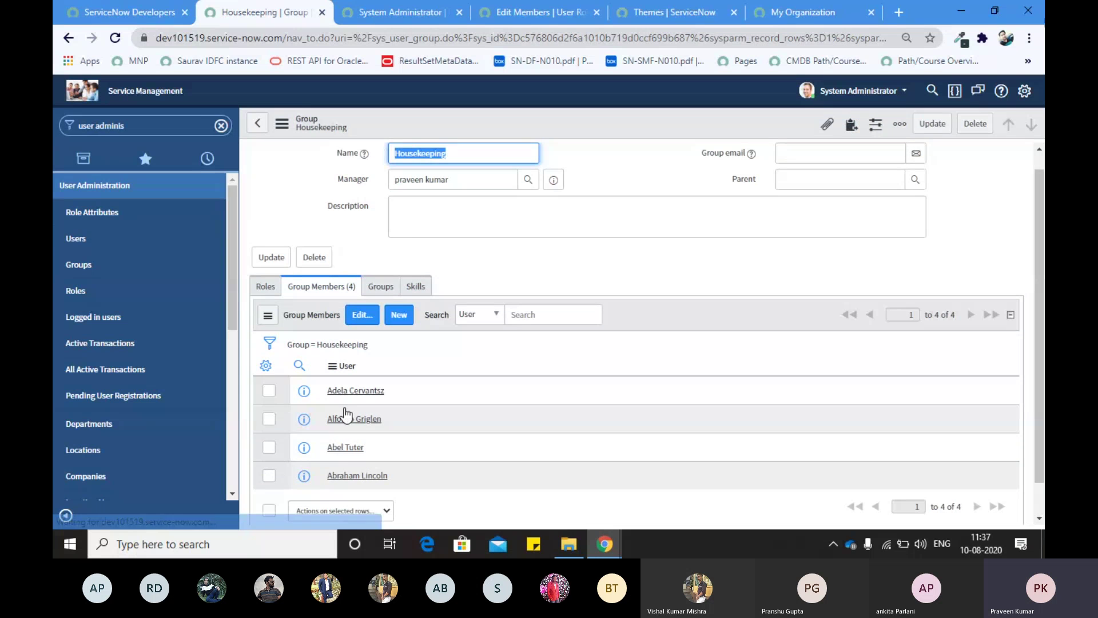
Step: Open the Housekeeping group's role editor, browse available roles, and cancel without assigning any
{"action": "left_click", "coordinate": [258, 287]}
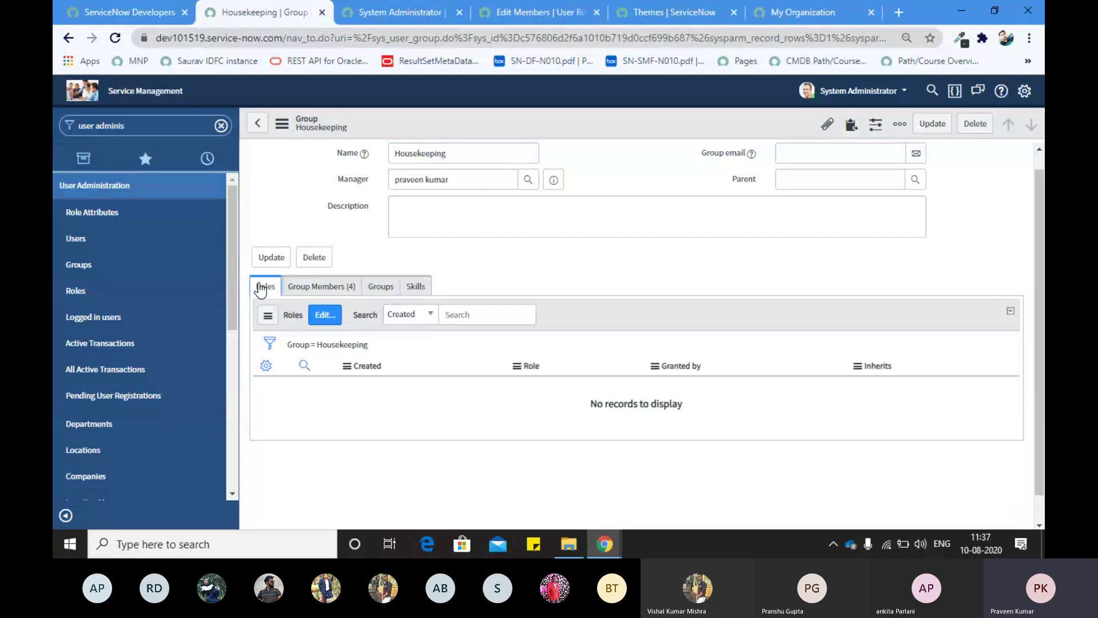
{"action": "left_click", "coordinate": [324, 321]}
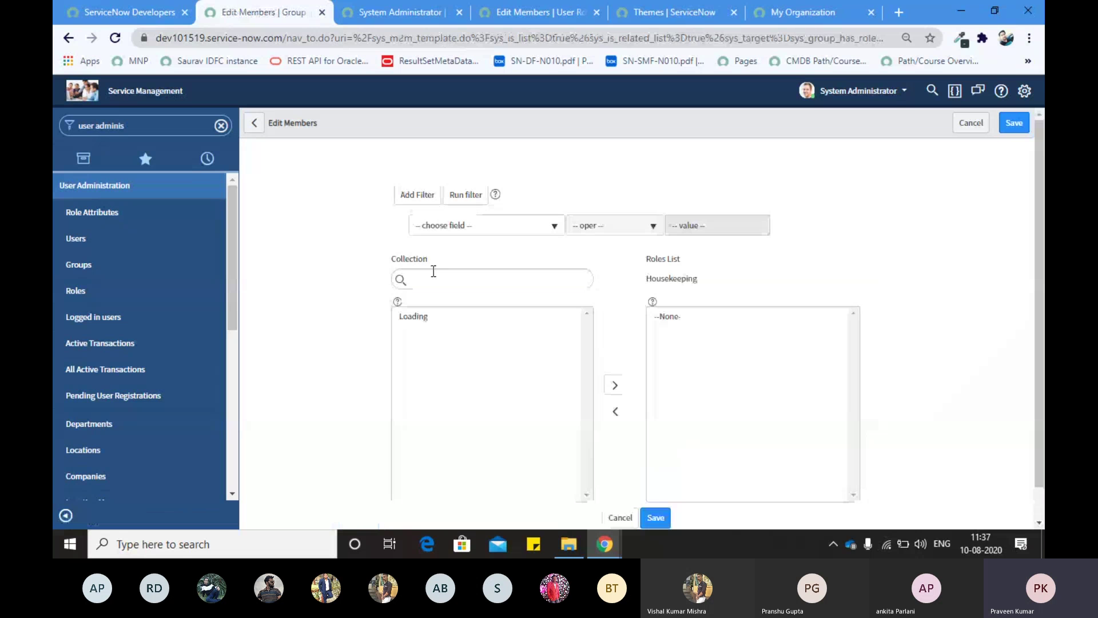
{"action": "left_click", "coordinate": [434, 274]}
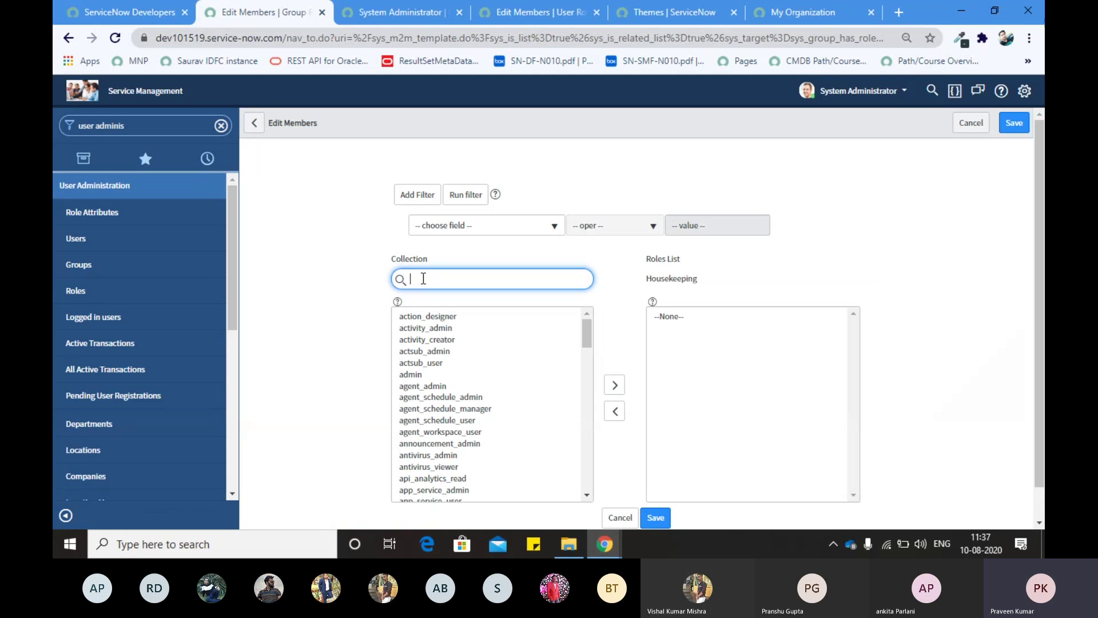
{"action": "scroll", "coordinate": [435, 343], "scroll_direction": "down", "scroll_amount": 5}
{"action": "scroll", "coordinate": [432, 369], "scroll_direction": "down", "scroll_amount": 3}
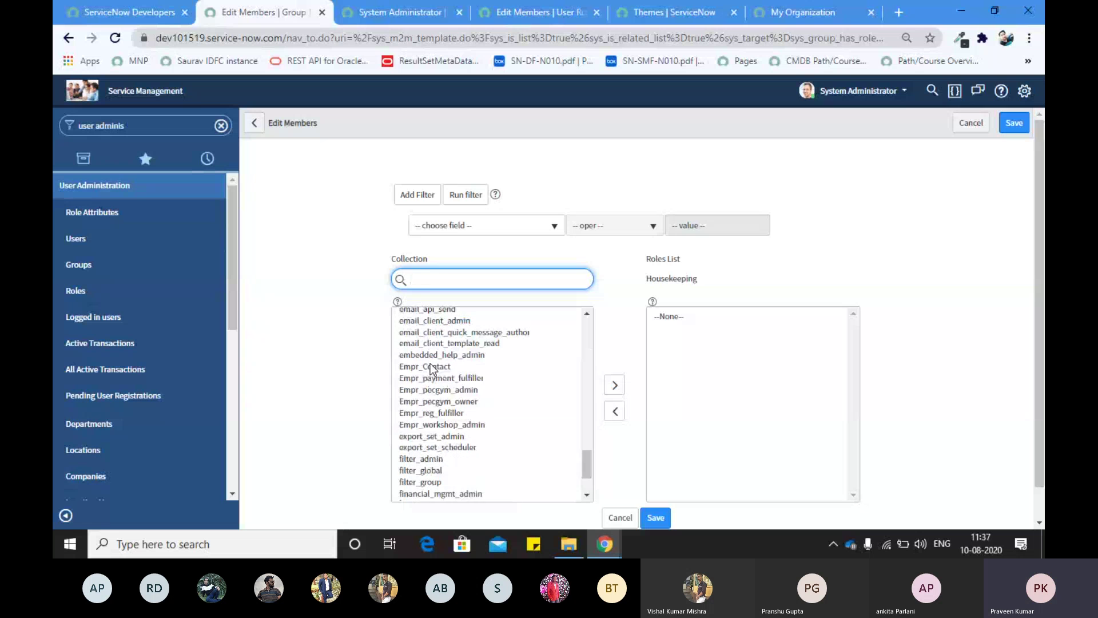
{"action": "scroll", "coordinate": [430, 362], "scroll_direction": "up", "scroll_amount": 10}
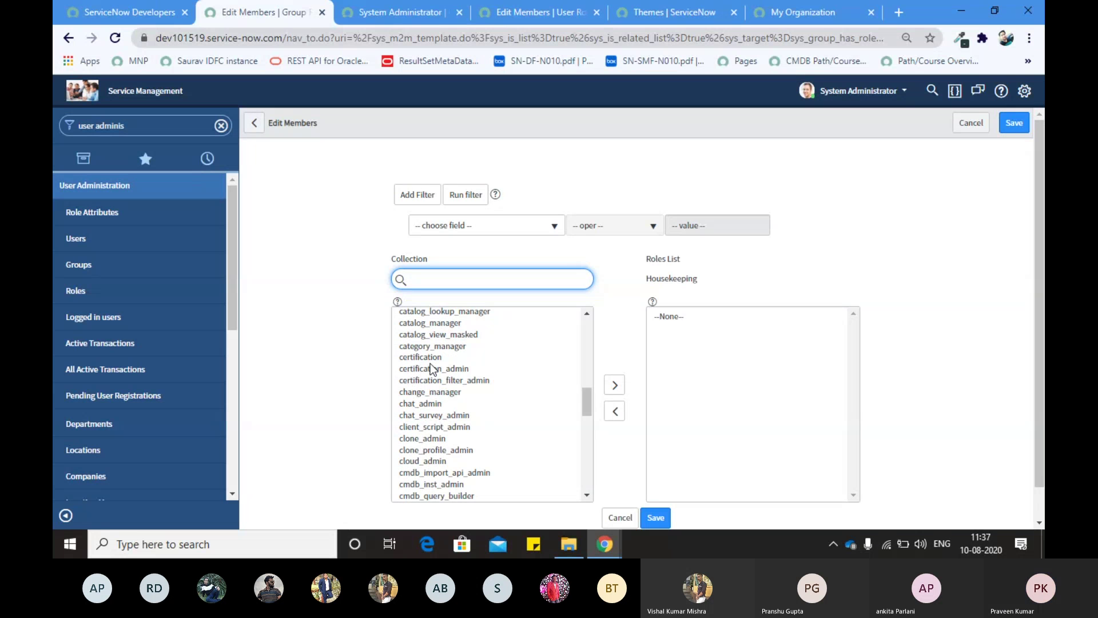
{"action": "scroll", "coordinate": [430, 362], "scroll_direction": "up", "scroll_amount": 10}
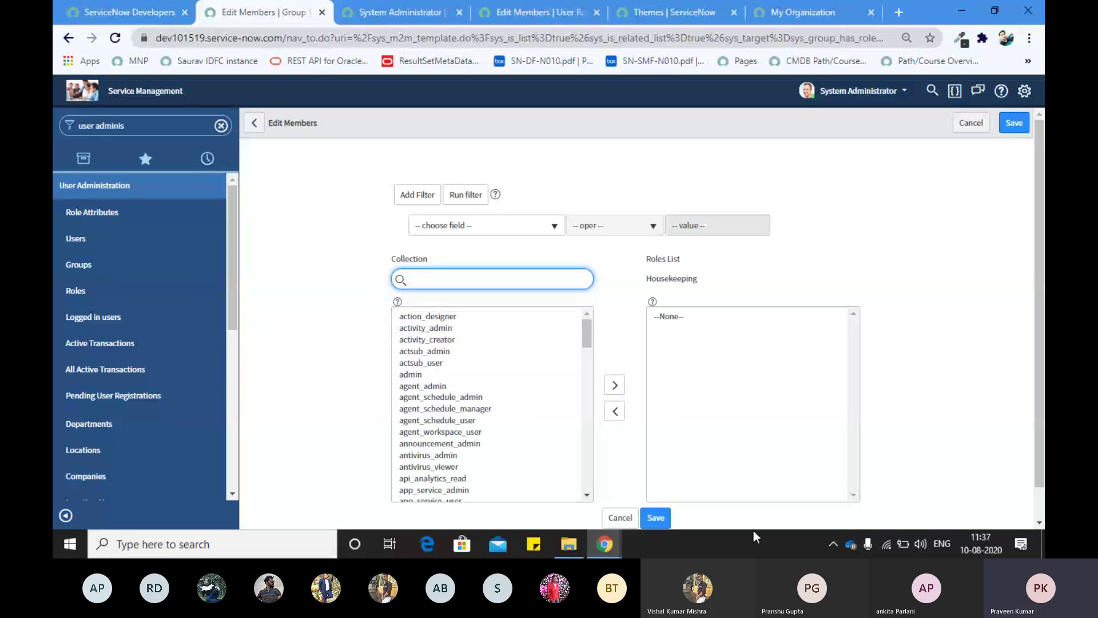
{"action": "left_click", "coordinate": [620, 516]}
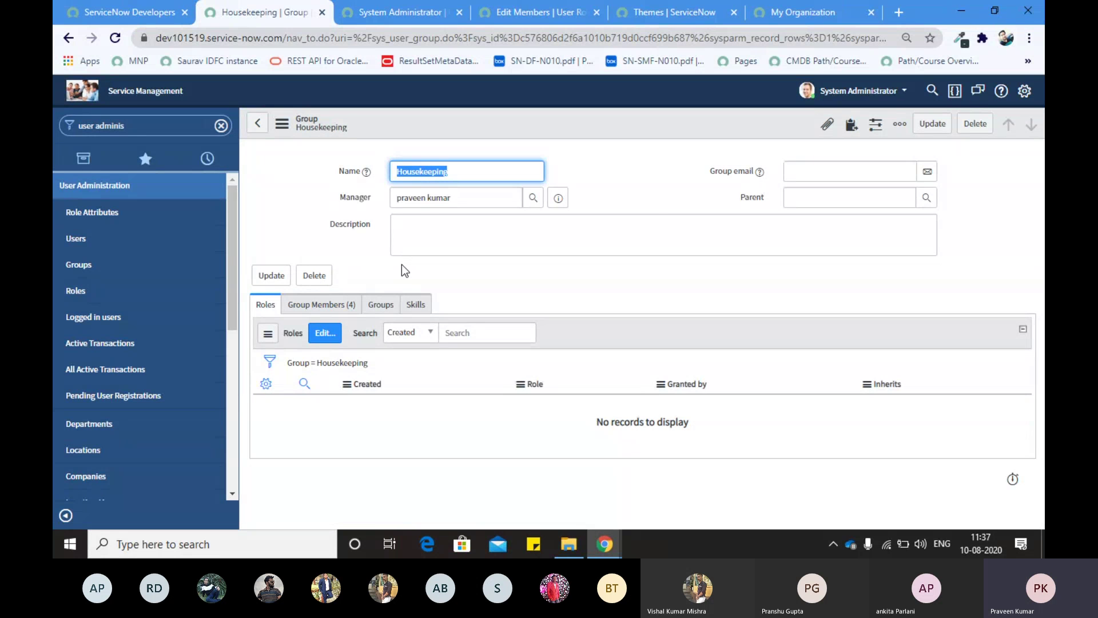
{"action": "key", "text": "alt+Tab"}
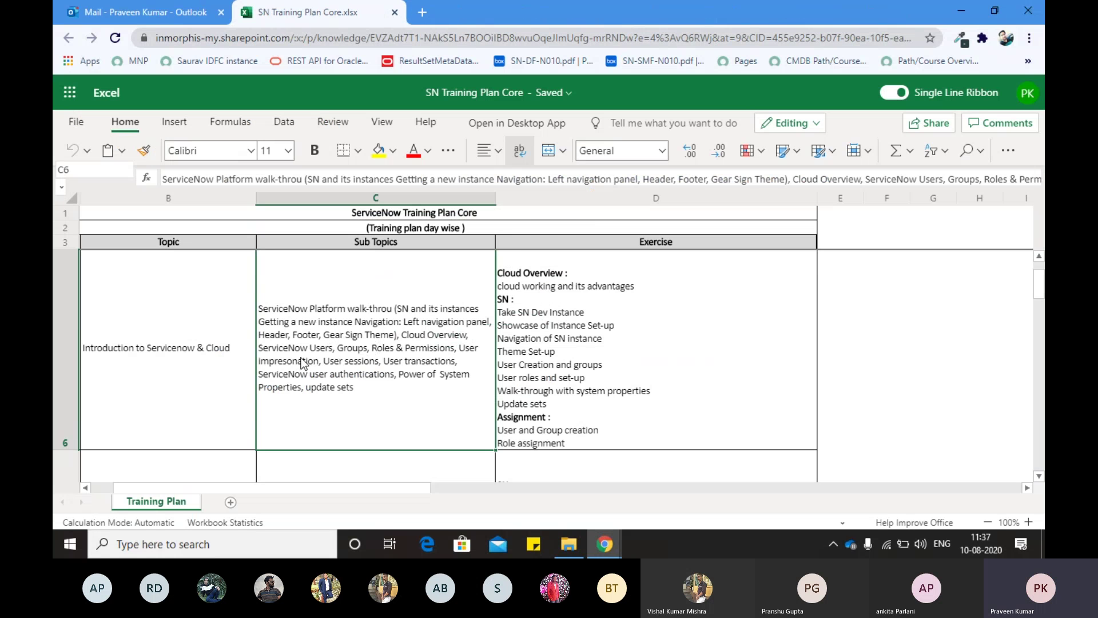
{"action": "key", "text": "Tab"}
{"action": "key", "text": "alt+Tab"}
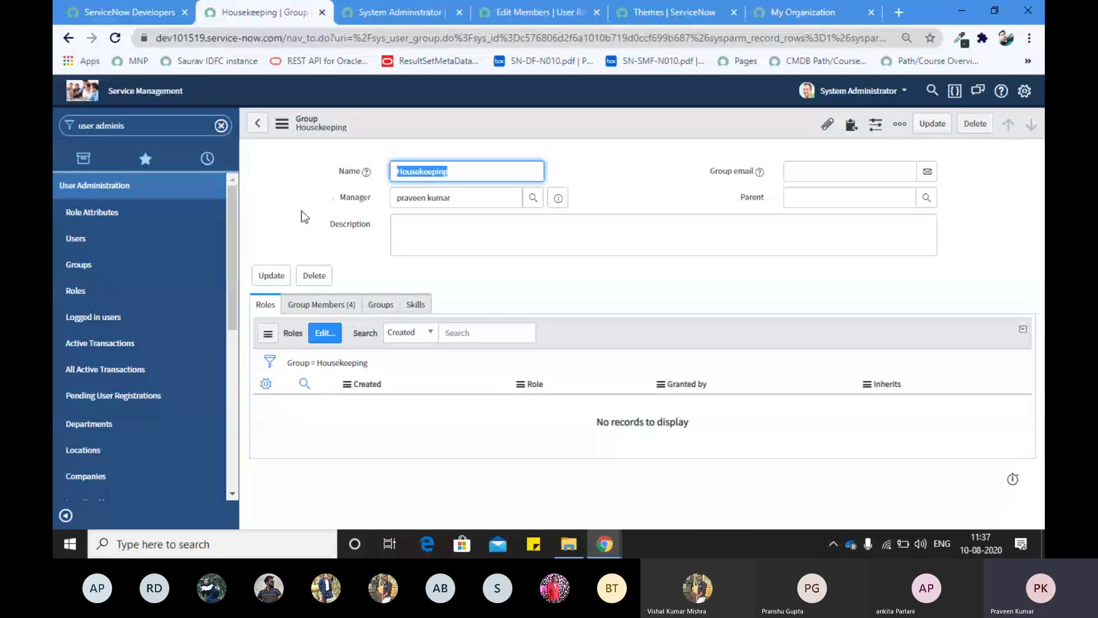
{"action": "key", "text": "alt+Tab"}
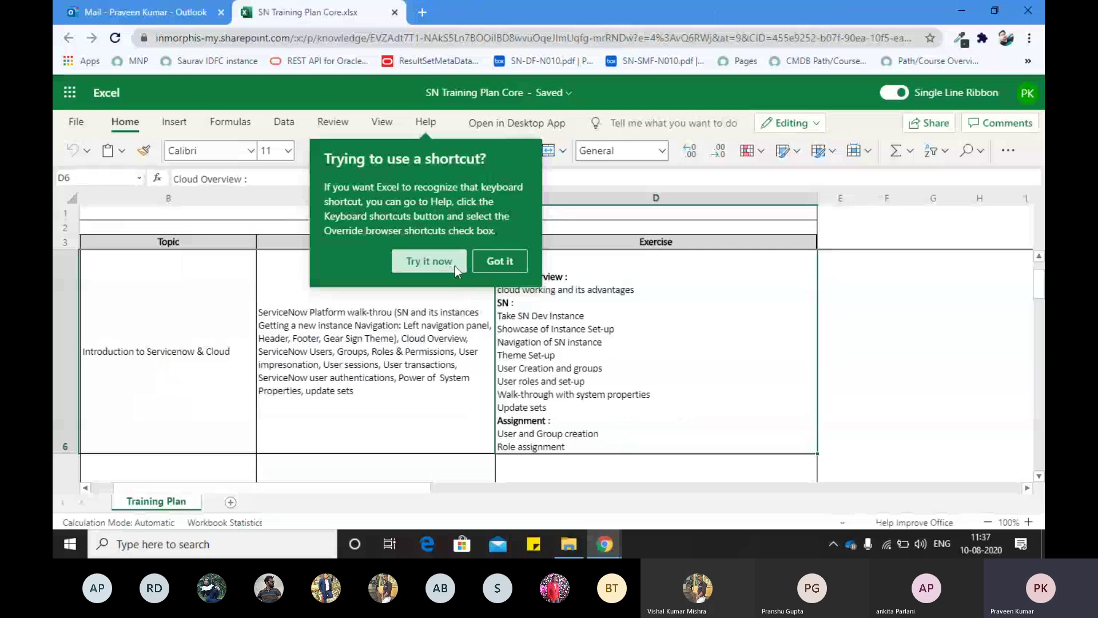
{"action": "left_click", "coordinate": [486, 262]}
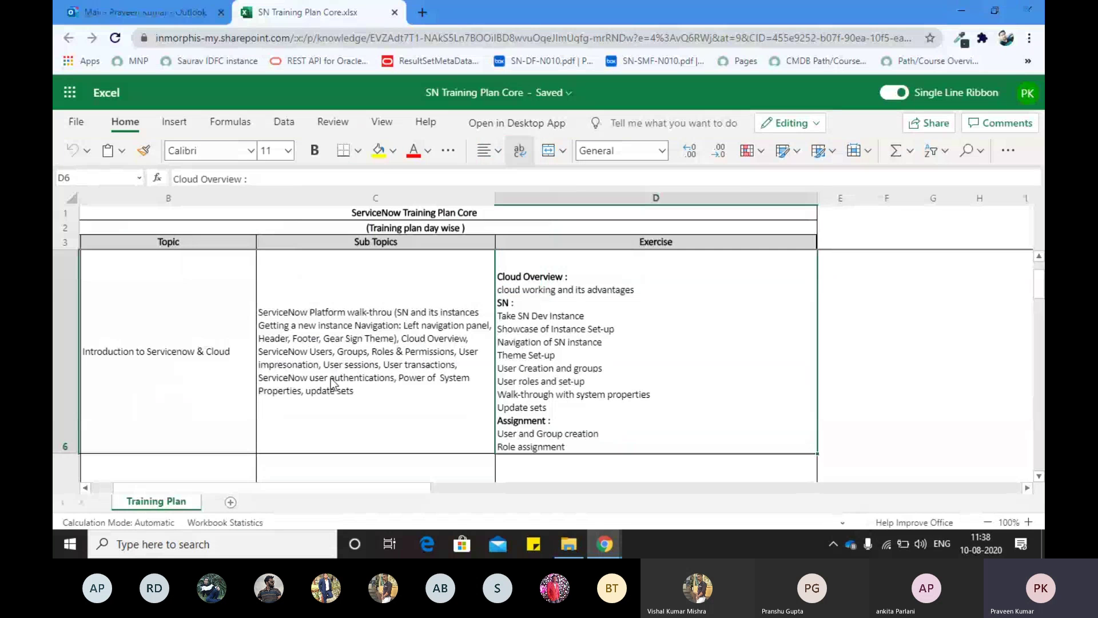
{"action": "key", "text": "alt+Tab"}
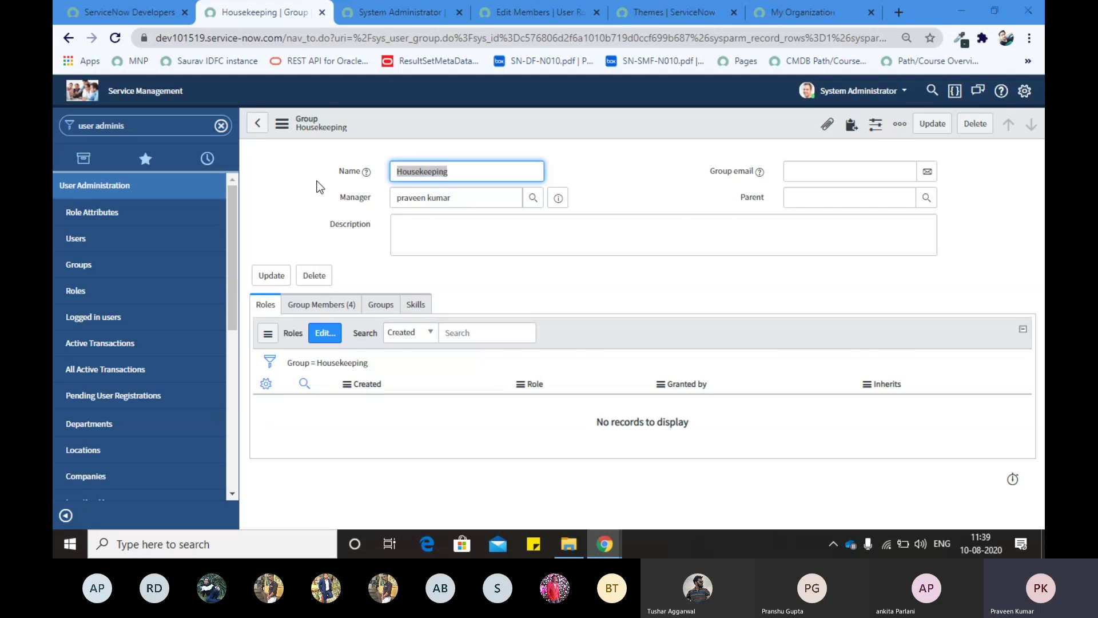
{"action": "key", "text": "alt+Tab"}
{"action": "key", "text": "alt+Tab"}
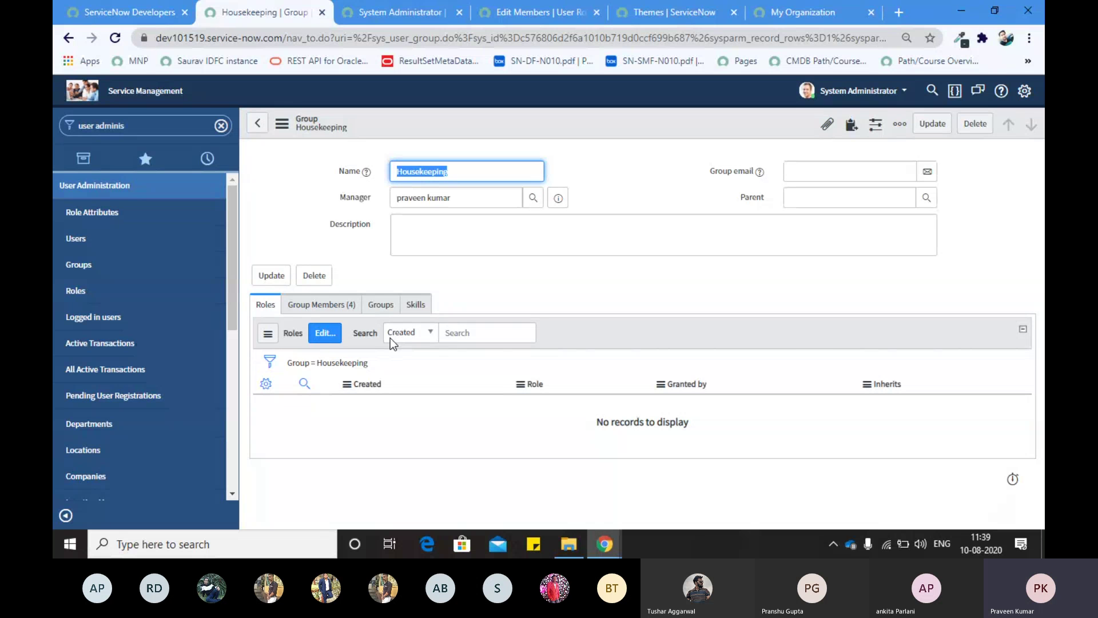
{"action": "key", "text": "alt+Tab"}
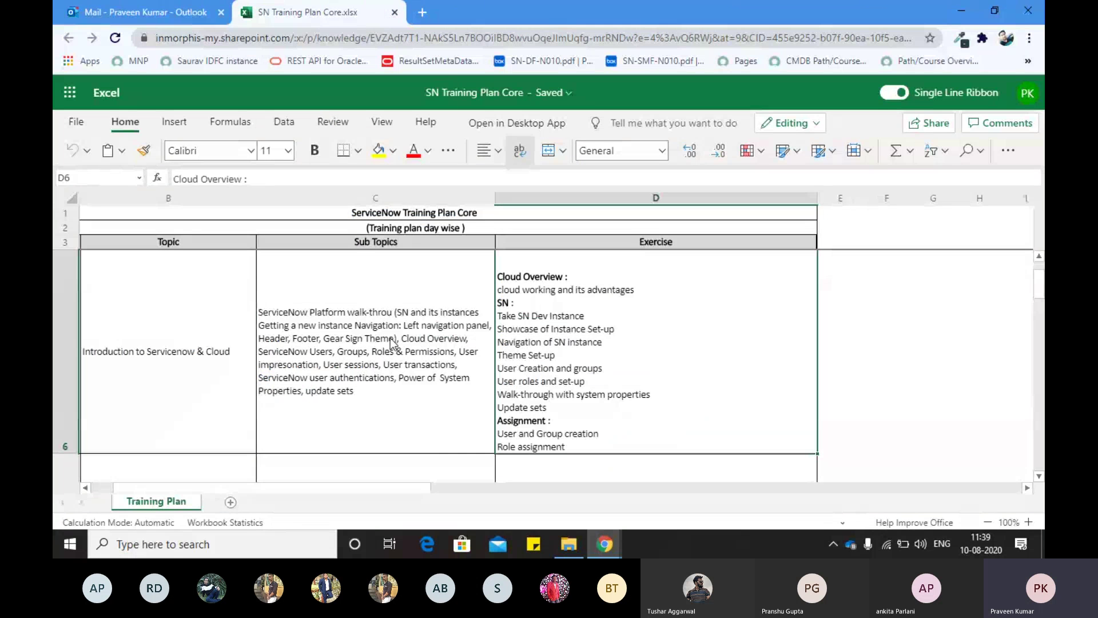
{"action": "key", "text": "alt+Tab"}
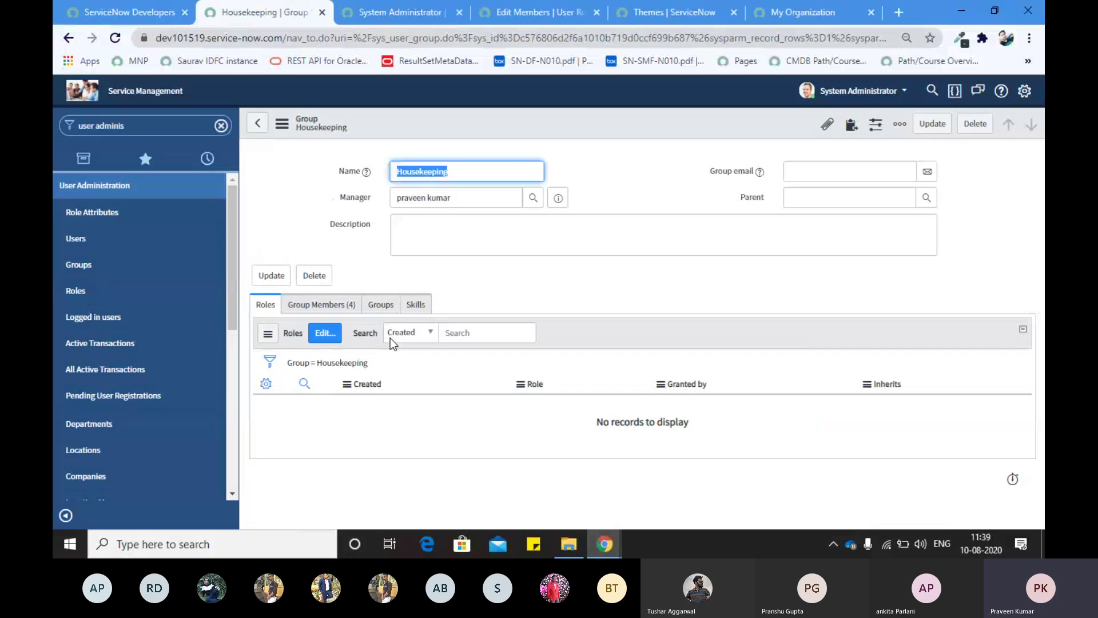
{"action": "left_click", "coordinate": [296, 217]}
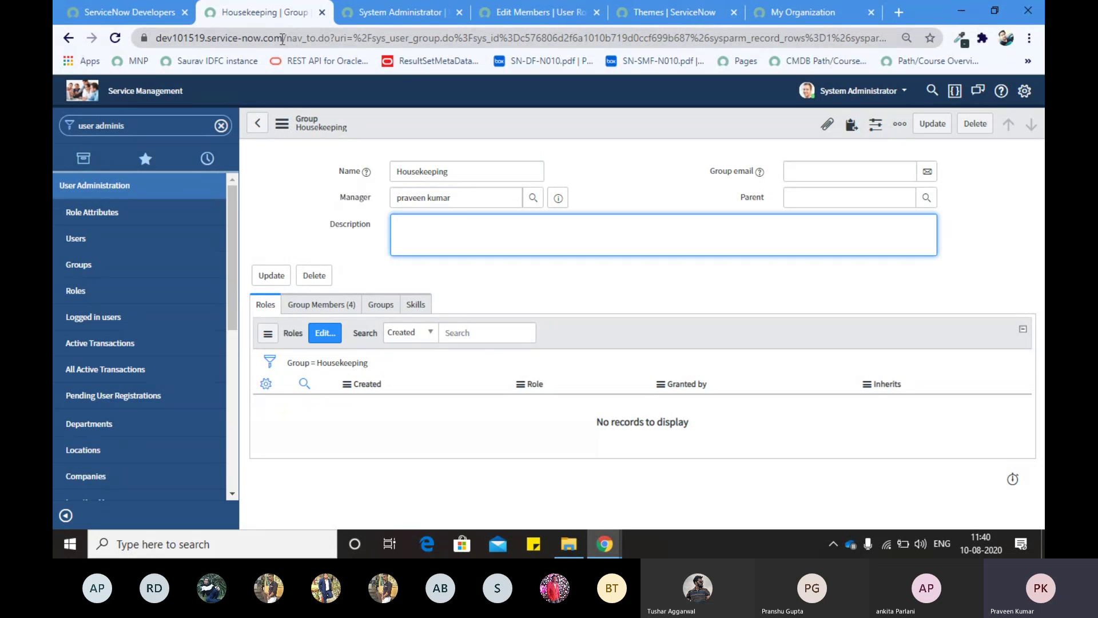
Step: Open the instance's login.do page in a new browser tab using the copied instance URL
{"action": "left_click_drag", "start_coordinate": [282, 39], "coordinate": [56, 55]}
{"action": "key", "text": "ctrl+c"}
{"action": "key", "text": "ctrl+t"}
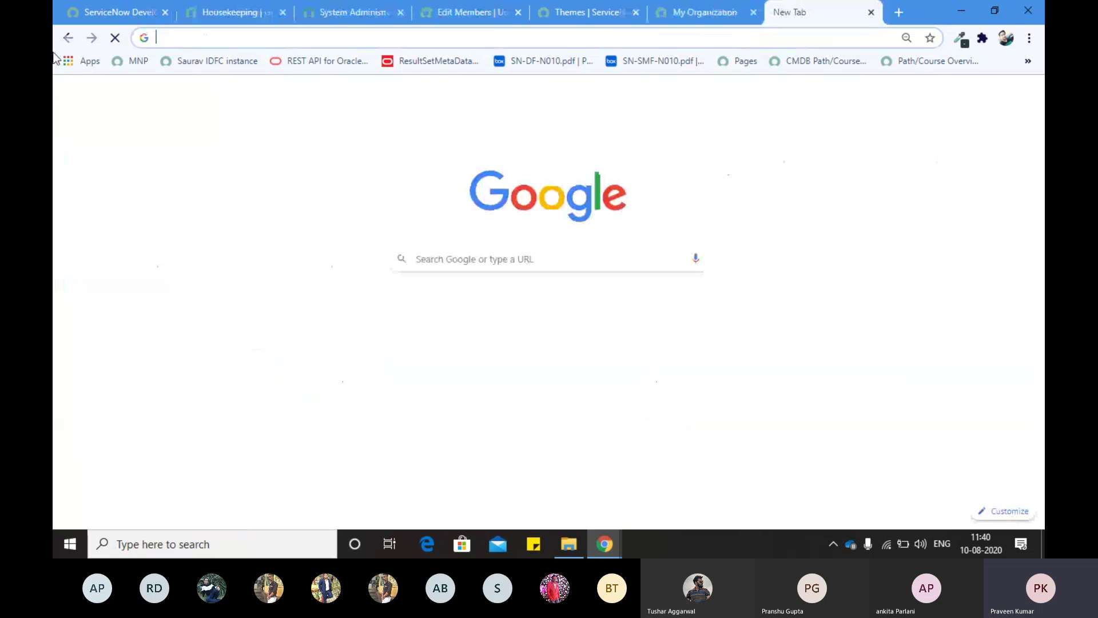
{"action": "key", "text": "ctrl+v"}
{"action": "type", "text": "log"}
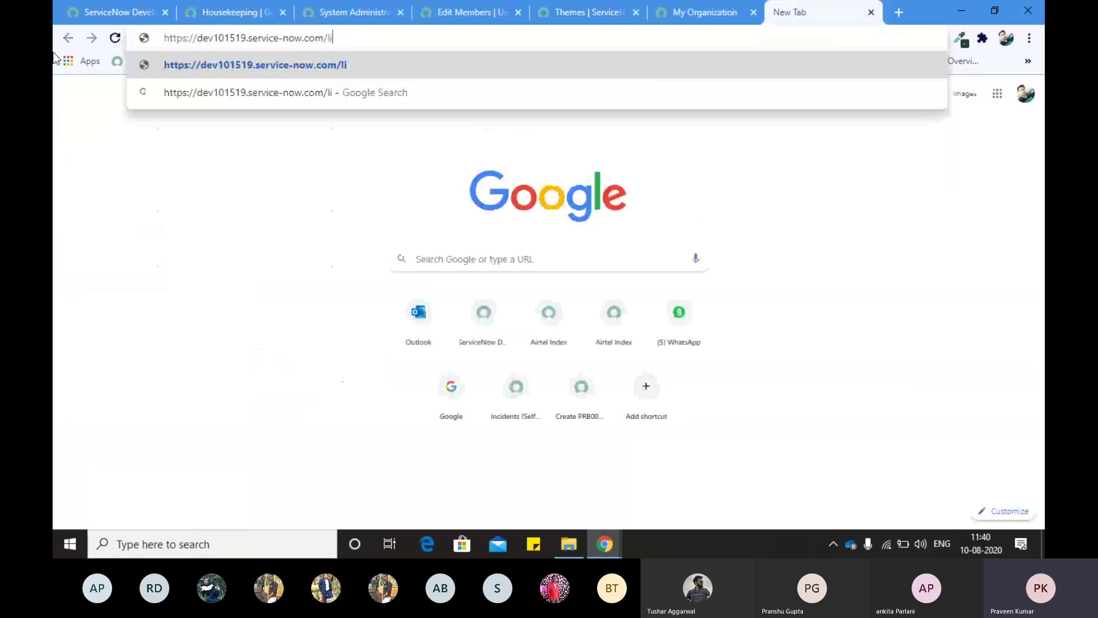
{"action": "key", "text": "Return"}
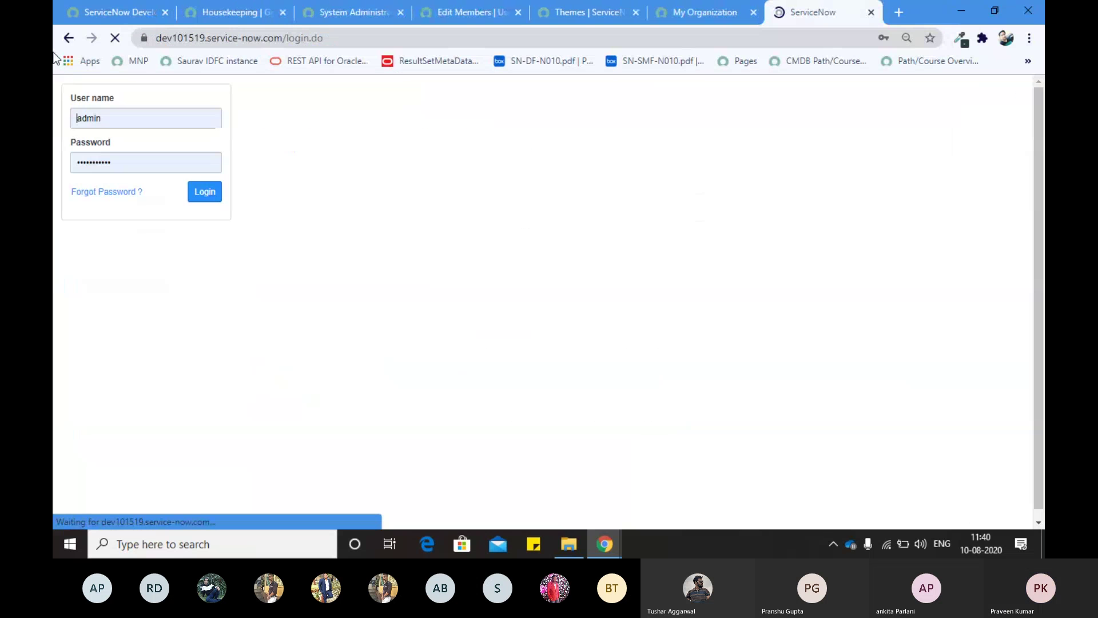
Step: Inspect the autofilled username and password on the login page
{"action": "left_click_drag", "start_coordinate": [105, 121], "coordinate": [69, 119]}
{"action": "left_click", "coordinate": [266, 146]}
{"action": "left_click_drag", "start_coordinate": [136, 160], "coordinate": [53, 161]}
{"action": "left_click", "coordinate": [345, 119]}
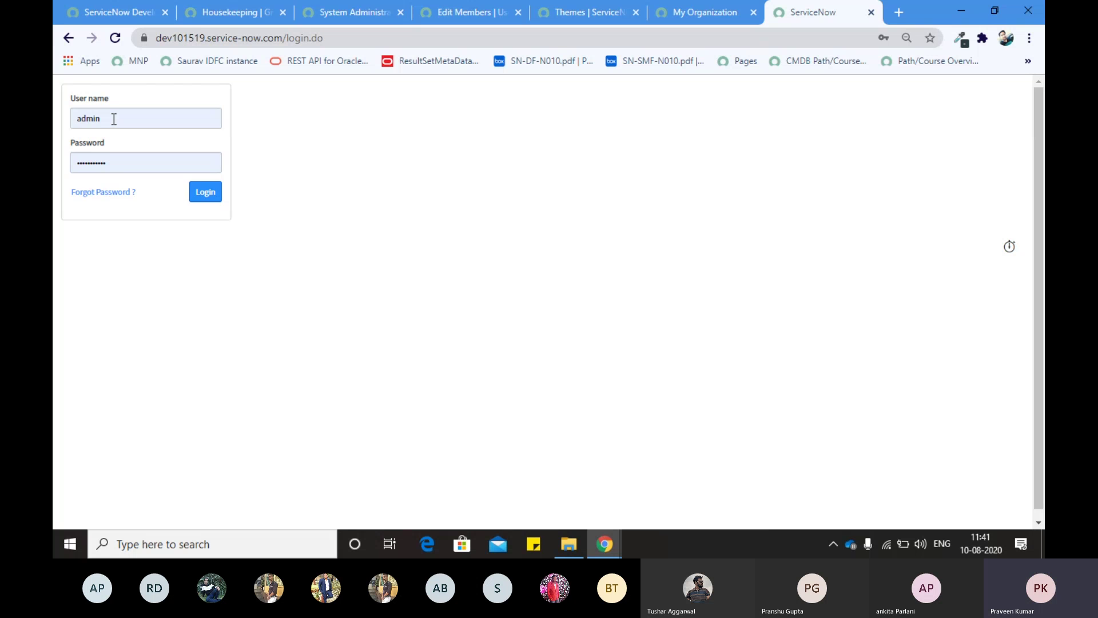
Step: Recheck the saved username and password fields, then go back to the Housekeeping group tab
{"action": "left_click", "coordinate": [113, 119]}
{"action": "double_click", "coordinate": [167, 108]}
{"action": "key", "text": "Tab"}
{"action": "double_click", "coordinate": [141, 163]}
{"action": "left_click", "coordinate": [327, 67]}
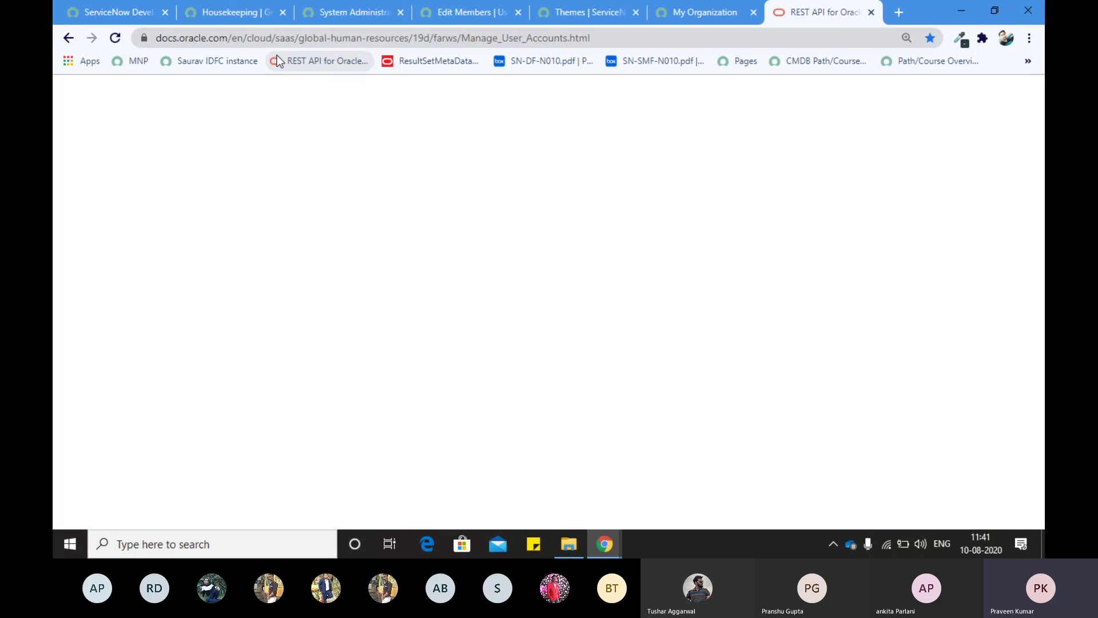
{"action": "left_click", "coordinate": [69, 38]}
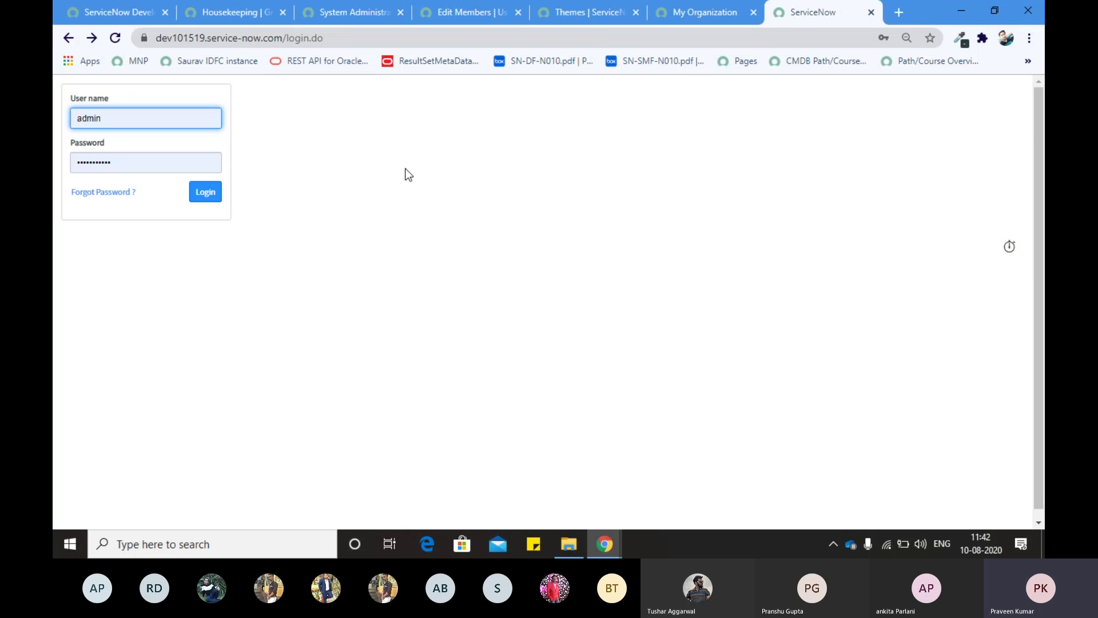
{"action": "left_click", "coordinate": [237, 11]}
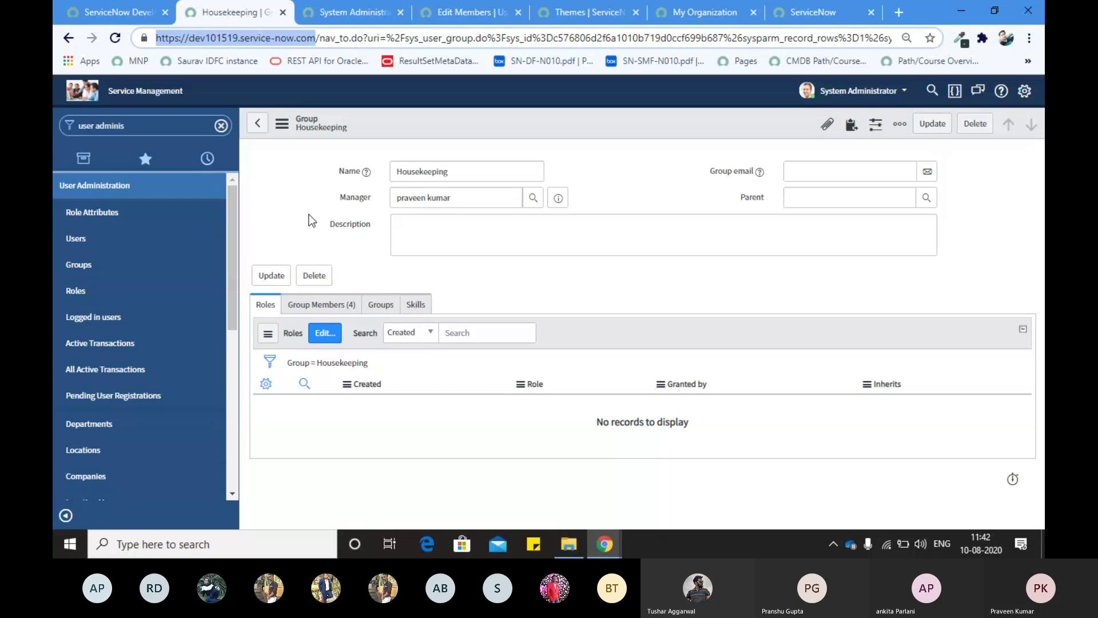
Step: Bring the ServiceNow window with the Housekeeping group form back in front of the spreadsheet
{"action": "key", "text": "alt+Tab"}
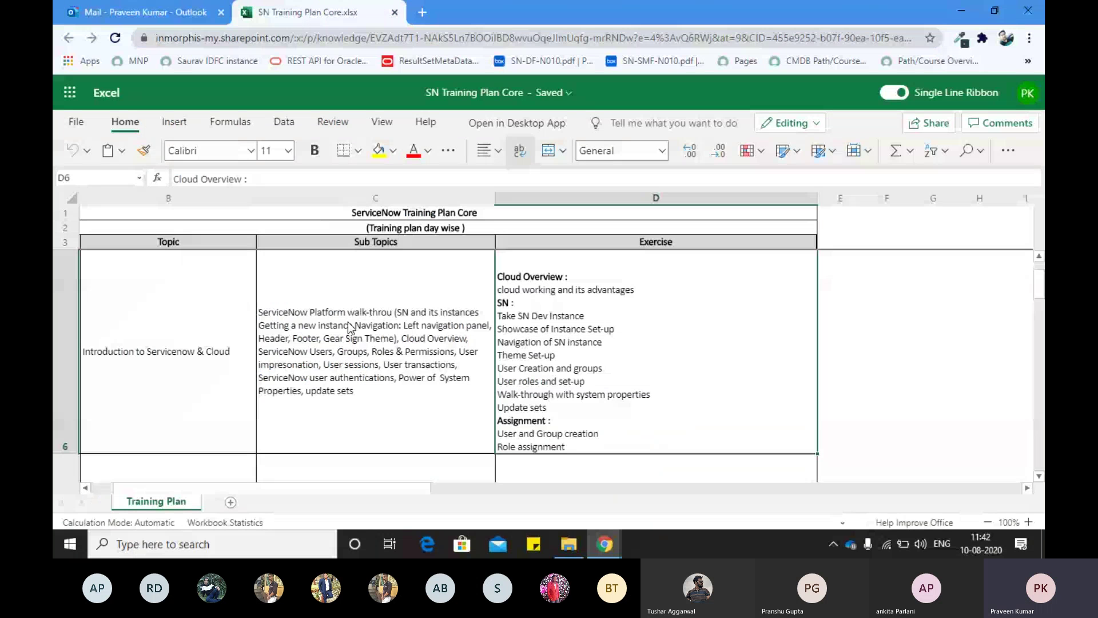
{"action": "key", "text": "alt+Tab"}
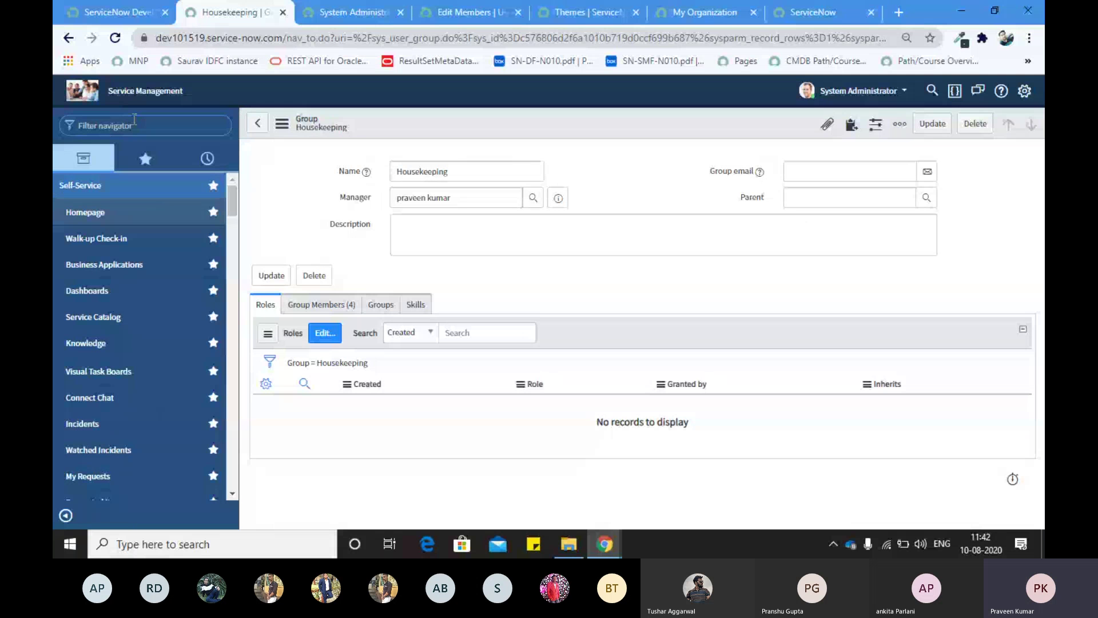
{"action": "left_click", "coordinate": [134, 121]}
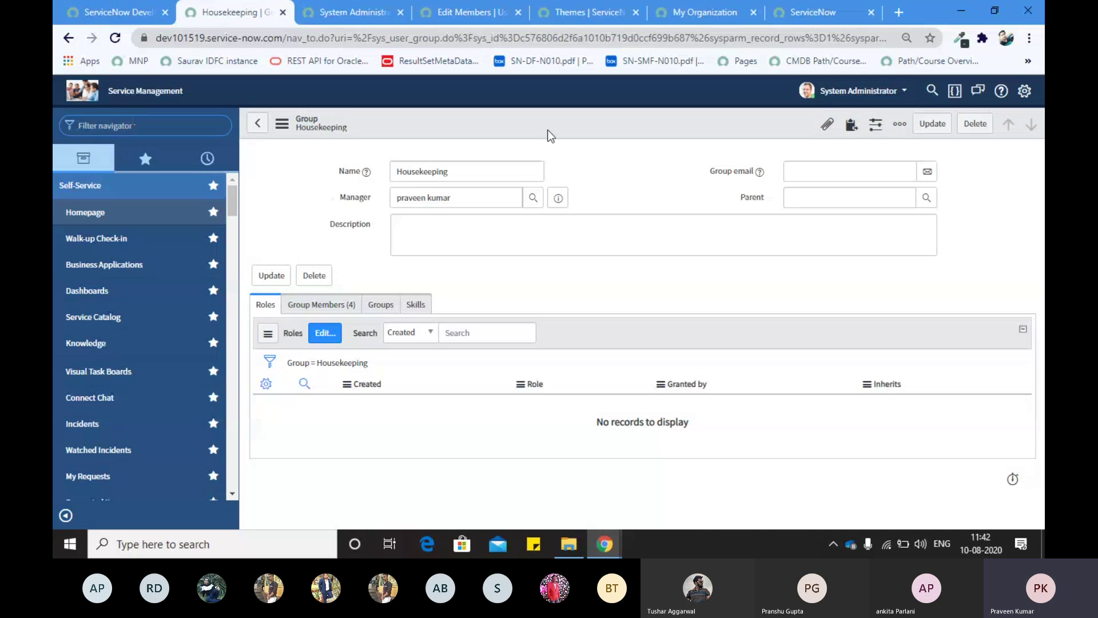
Step: Enable 'Show update set picker in header' in Developer settings and confirm Default [Global] is current
{"action": "left_click", "coordinate": [1024, 91]}
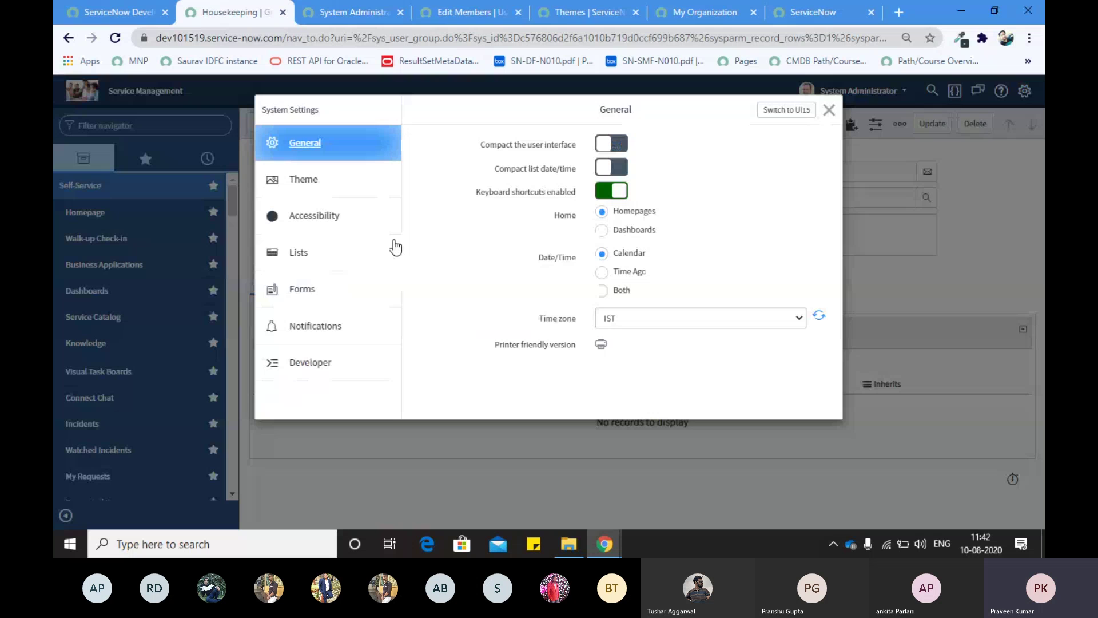
{"action": "left_click", "coordinate": [293, 378]}
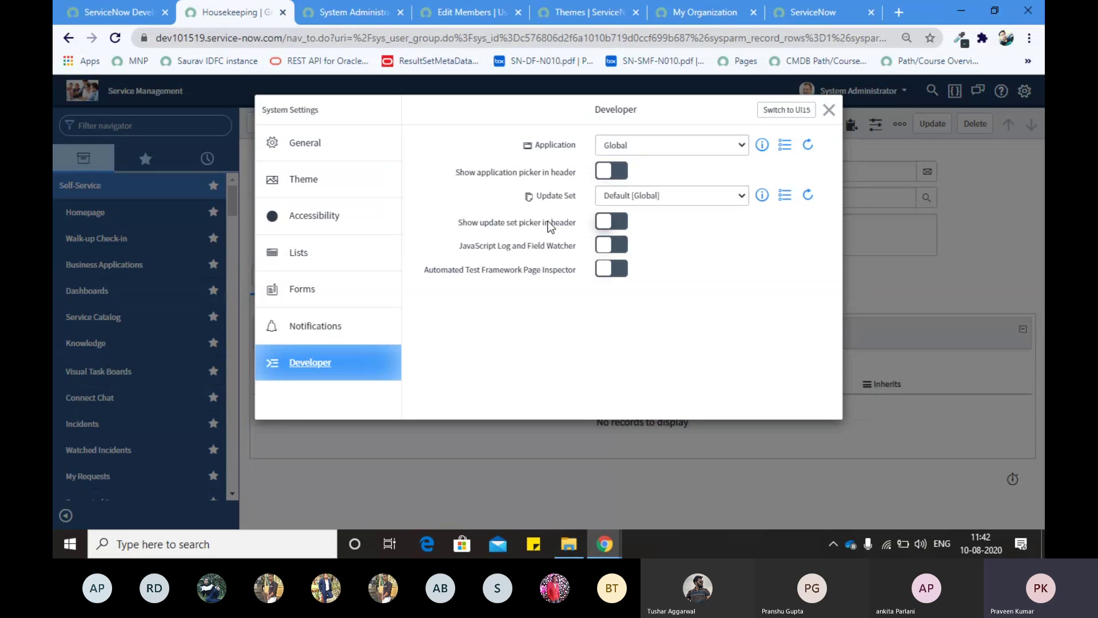
{"action": "left_click", "coordinate": [599, 229]}
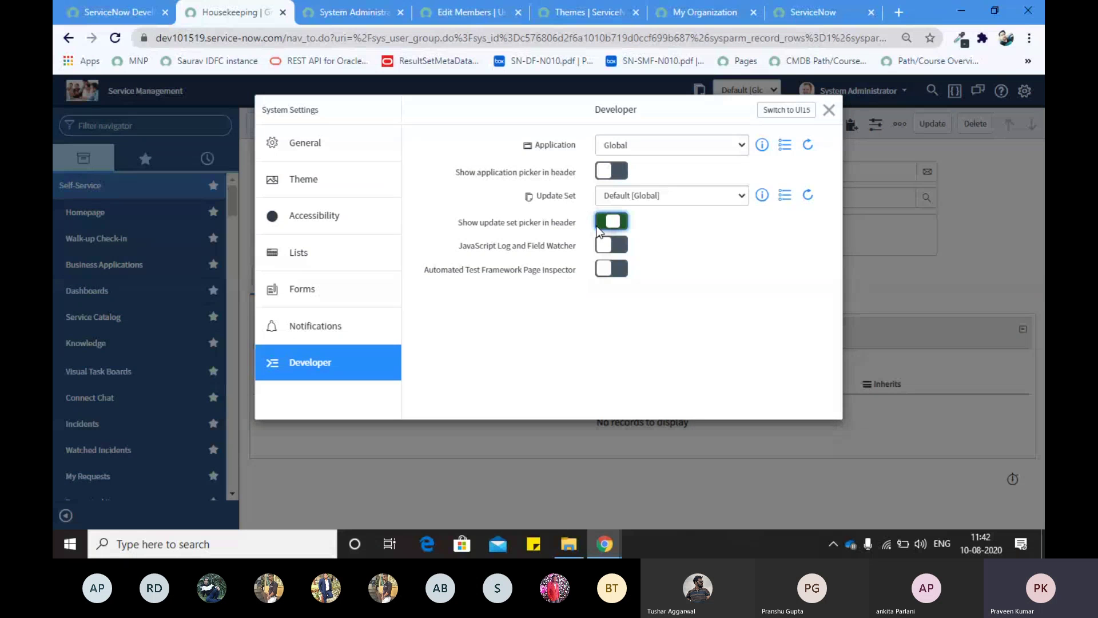
{"action": "left_click", "coordinate": [829, 108]}
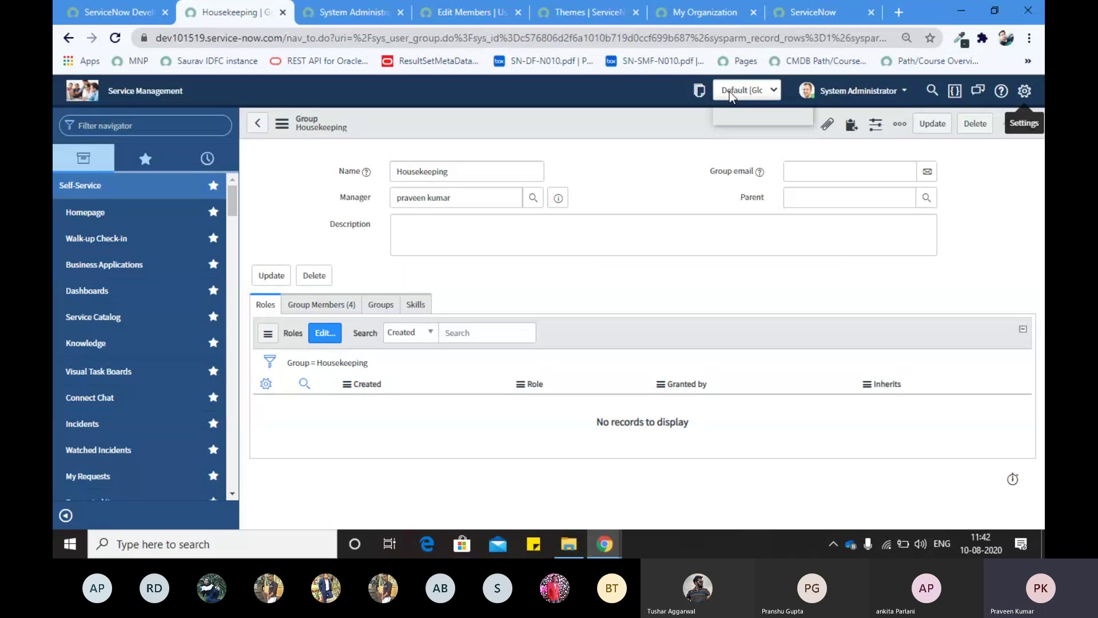
{"action": "left_click", "coordinate": [729, 92]}
{"action": "left_click", "coordinate": [639, 117]}
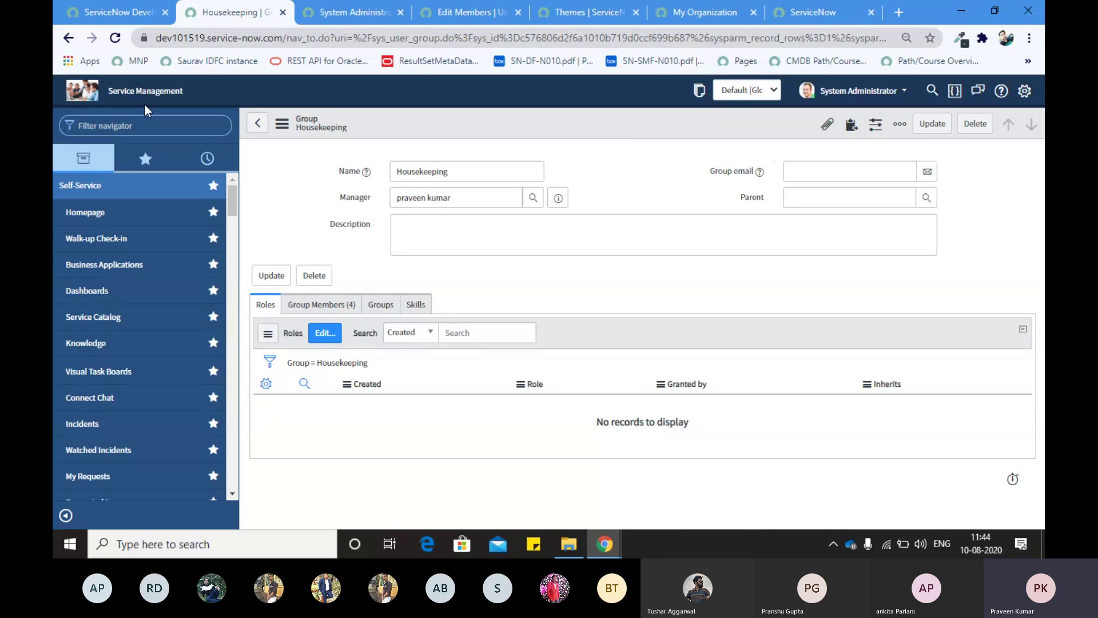
Step: Search the navigator for 'update set', go to Local Update Sets, and start a new record
{"action": "left_click", "coordinate": [137, 126]}
{"action": "type", "text": "update set"}
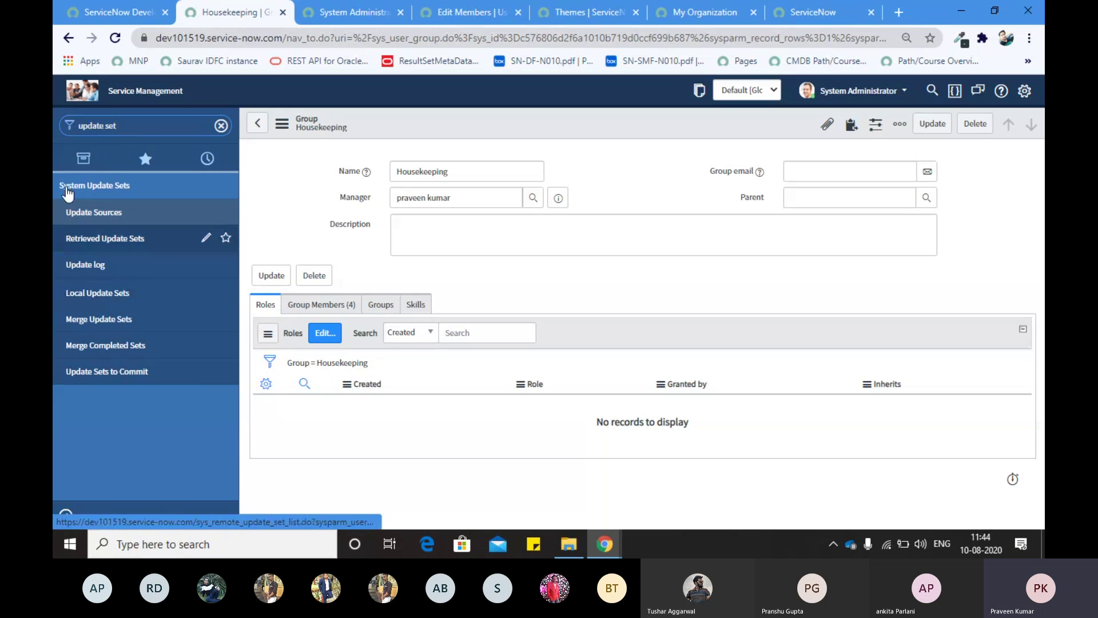
{"action": "left_click", "coordinate": [80, 293]}
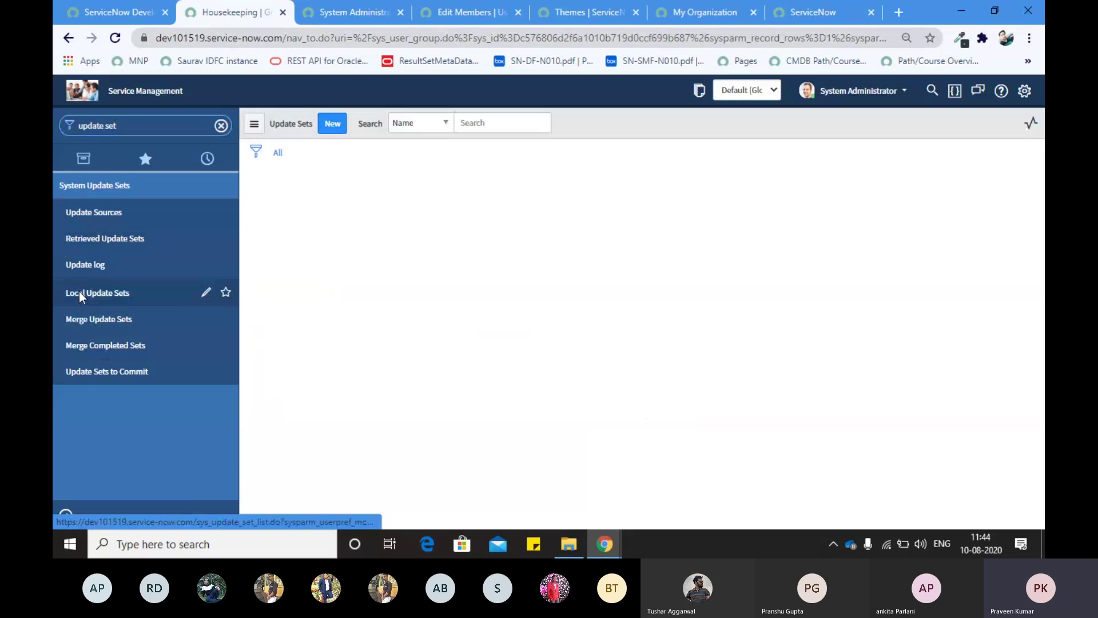
{"action": "left_click", "coordinate": [332, 124]}
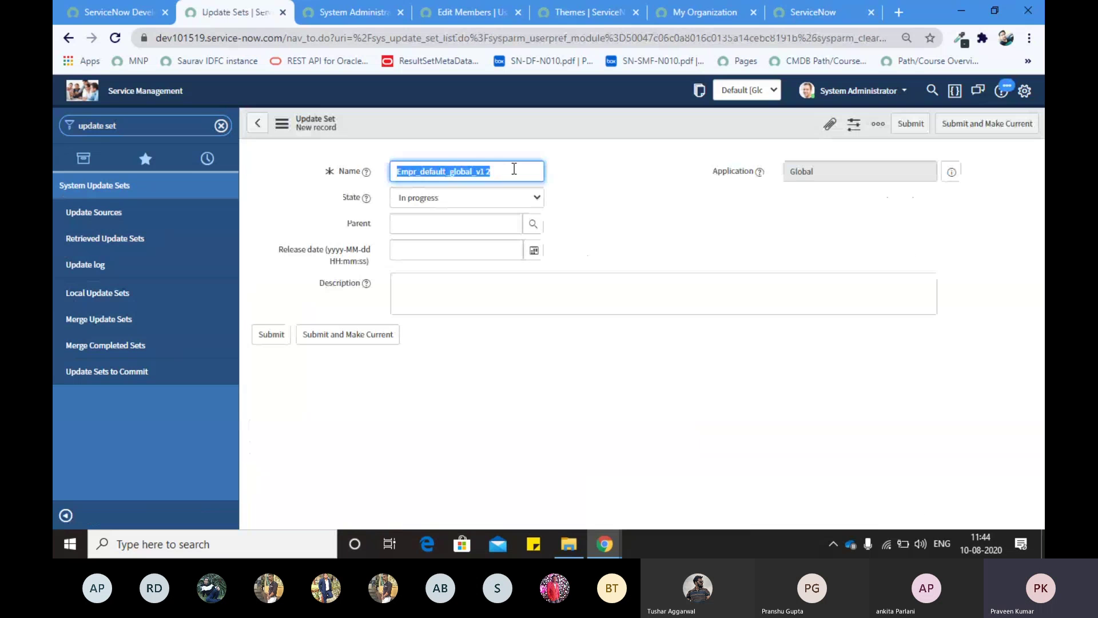
Step: Save update set Empr_default_global_v1.2 with state In progress and make it current
{"action": "left_click", "coordinate": [513, 169]}
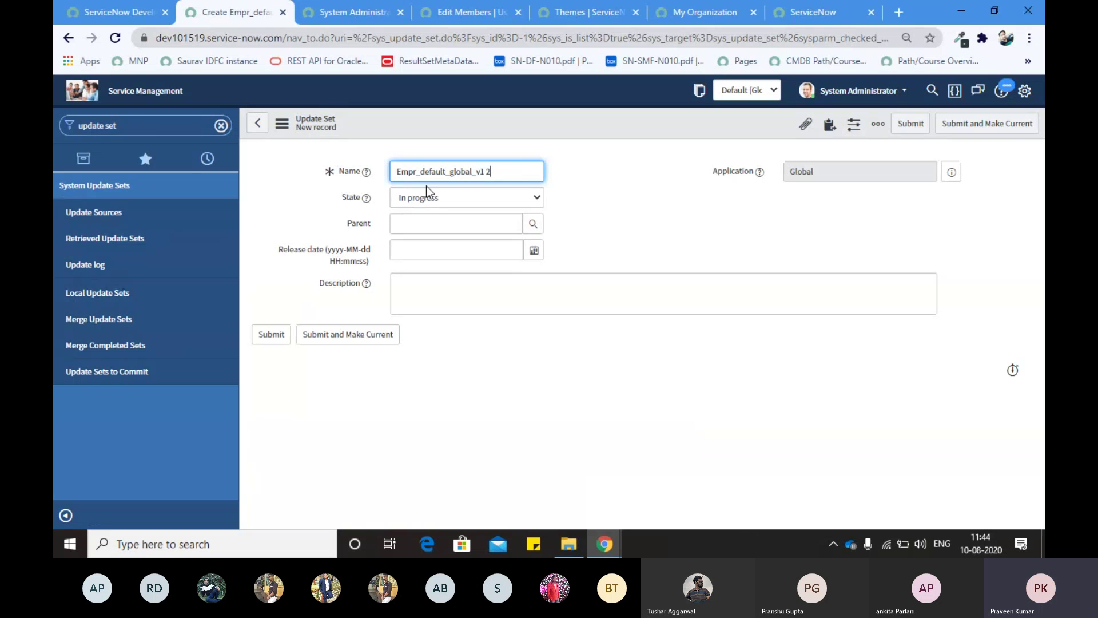
{"action": "left_click", "coordinate": [434, 200]}
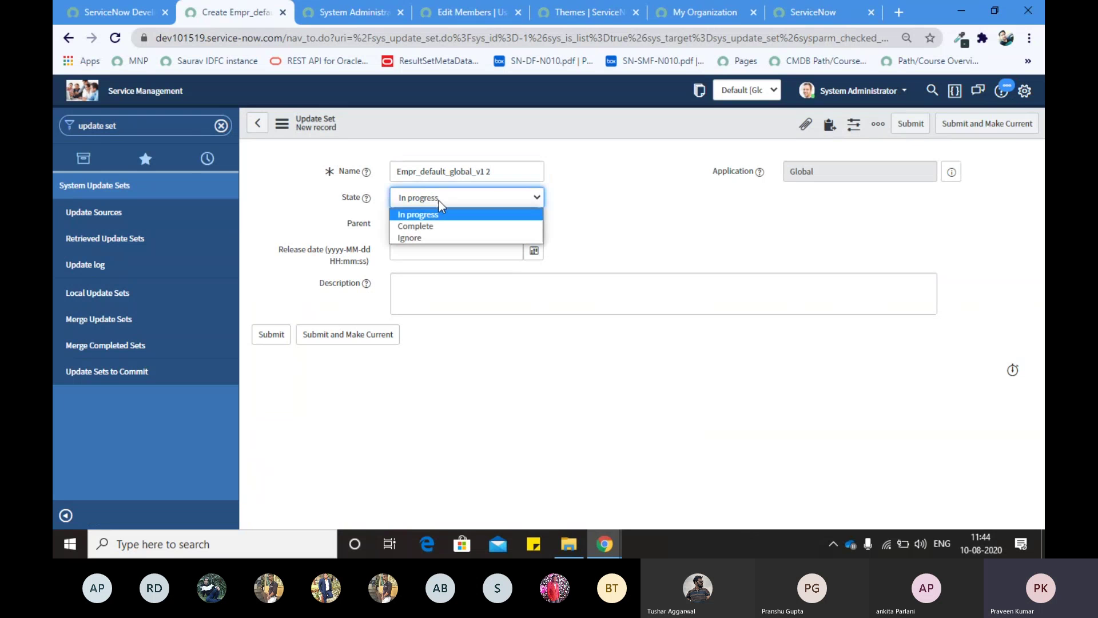
{"action": "left_click", "coordinate": [596, 189]}
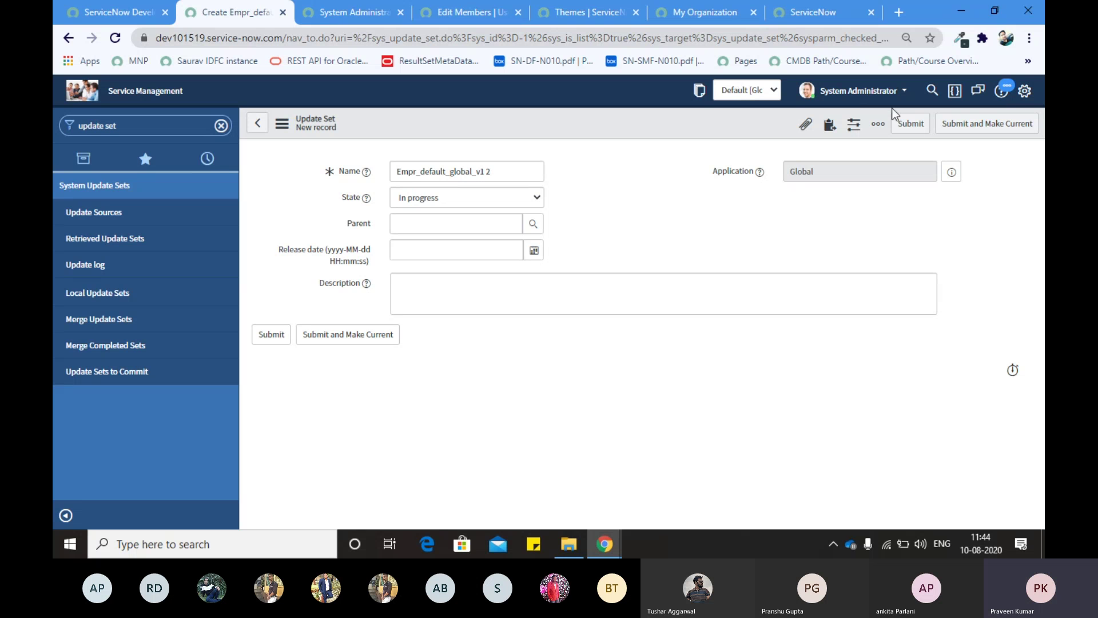
{"action": "left_click", "coordinate": [954, 123]}
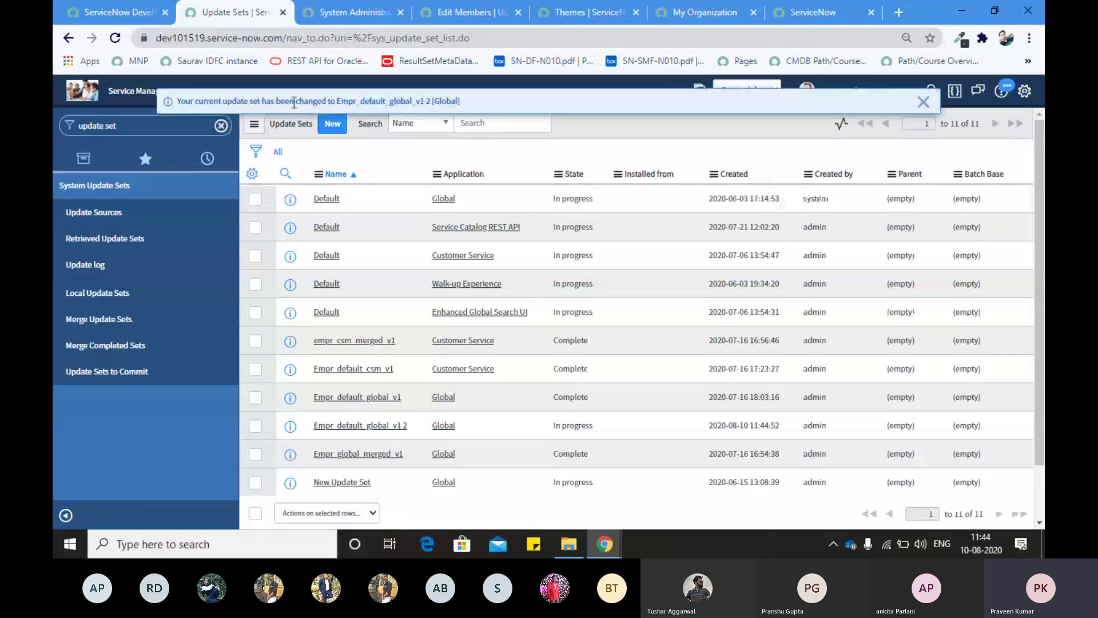
{"action": "left_click", "coordinate": [774, 95]}
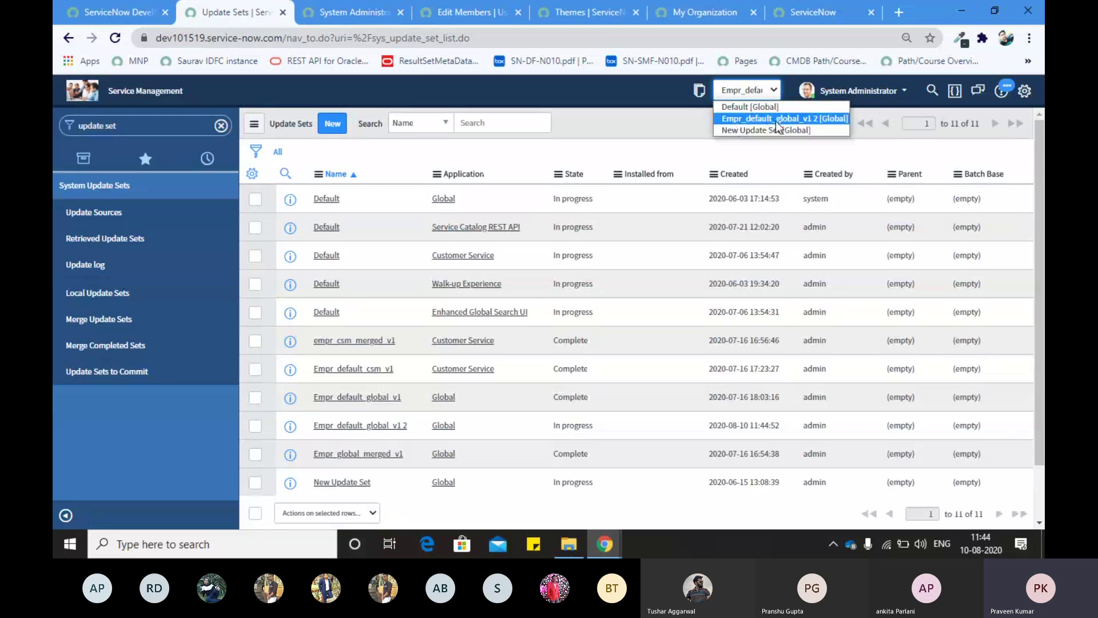
{"action": "left_click", "coordinate": [743, 94]}
{"action": "left_click", "coordinate": [742, 95]}
{"action": "left_click", "coordinate": [651, 130]}
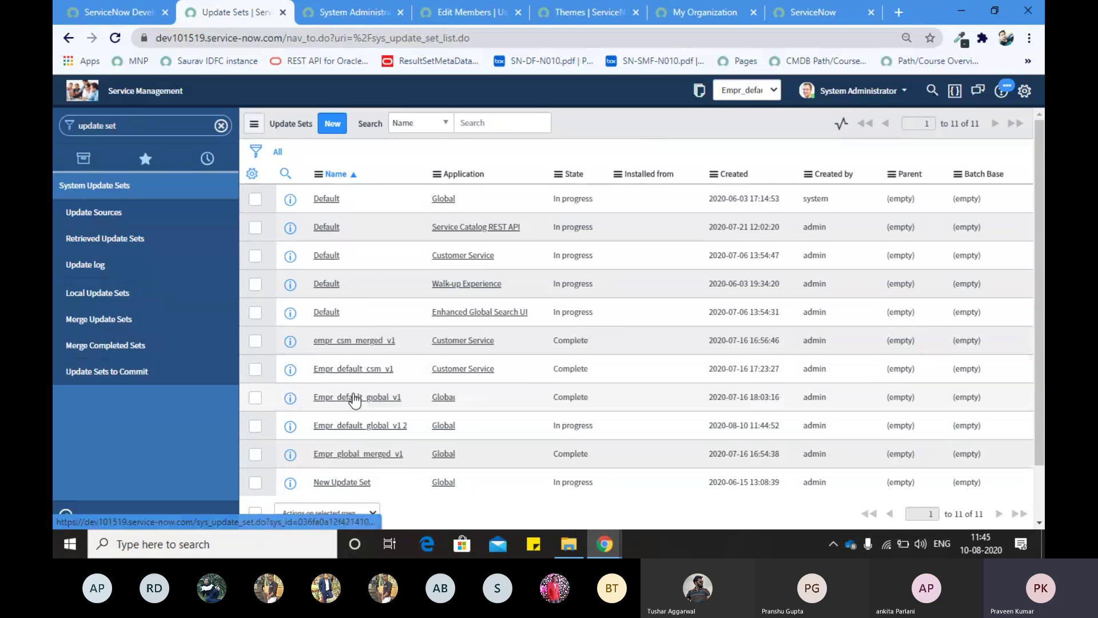
Step: Open the Empr_global_merged_v1 update set record and scroll through its form
{"action": "left_click", "coordinate": [342, 451]}
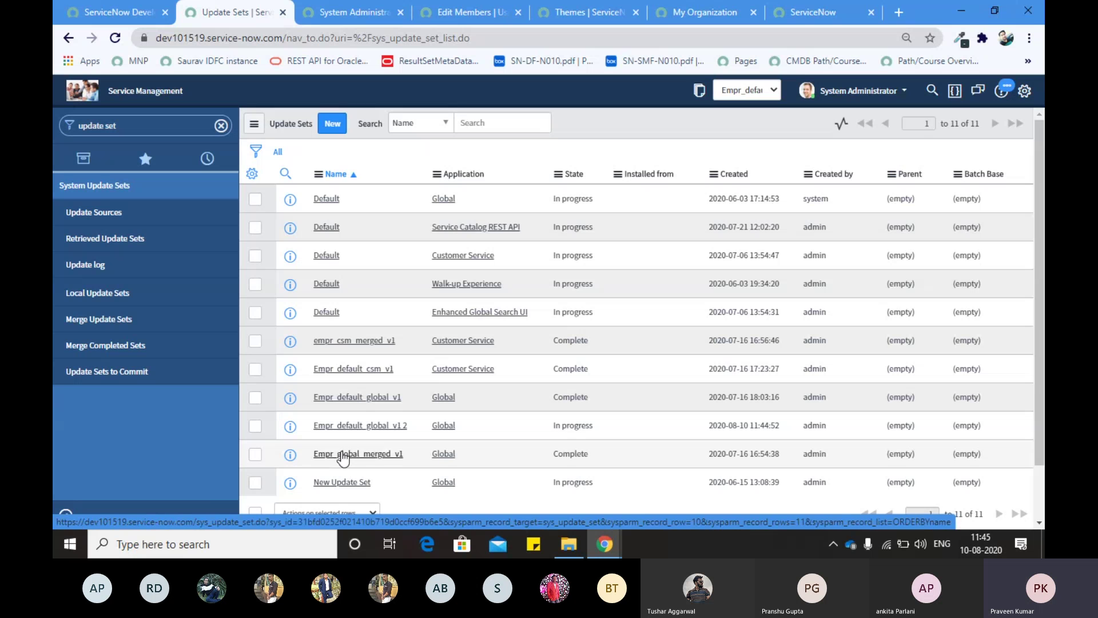
{"action": "left_click", "coordinate": [341, 452]}
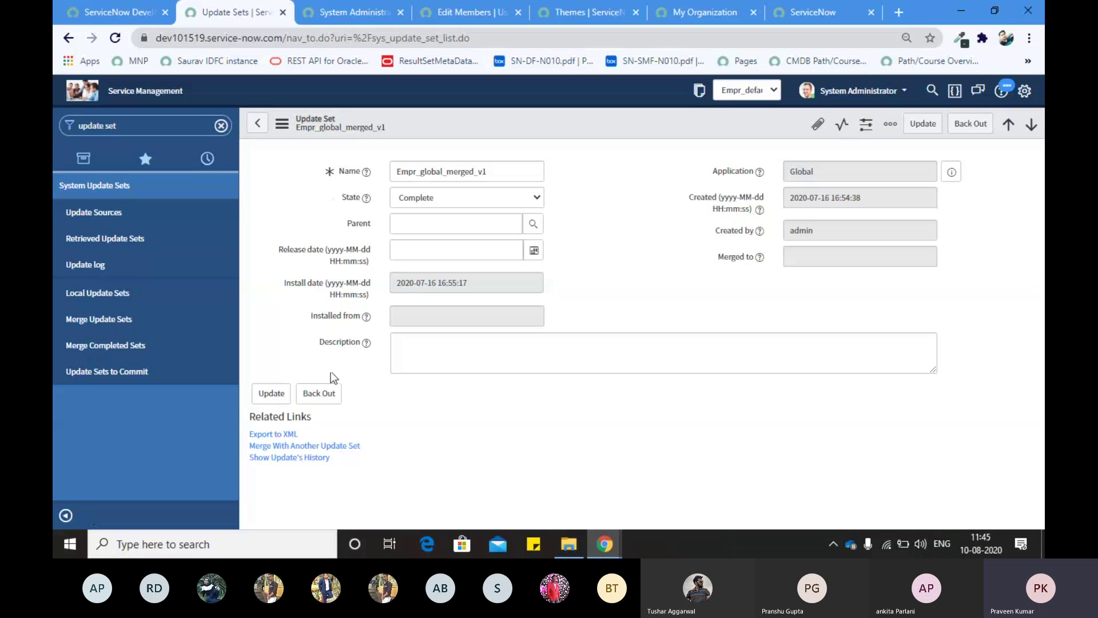
{"action": "scroll", "coordinate": [289, 501], "scroll_direction": "down", "scroll_amount": 1}
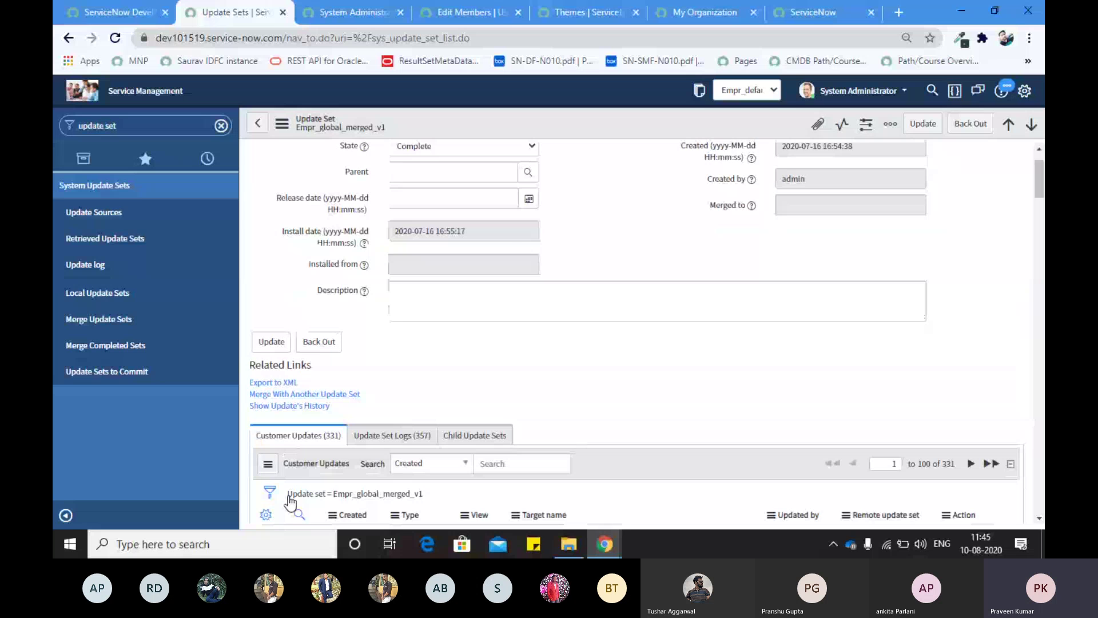
{"action": "scroll", "coordinate": [289, 501], "scroll_direction": "down", "scroll_amount": 10}
{"action": "scroll", "coordinate": [324, 303], "scroll_direction": "up", "scroll_amount": 3}
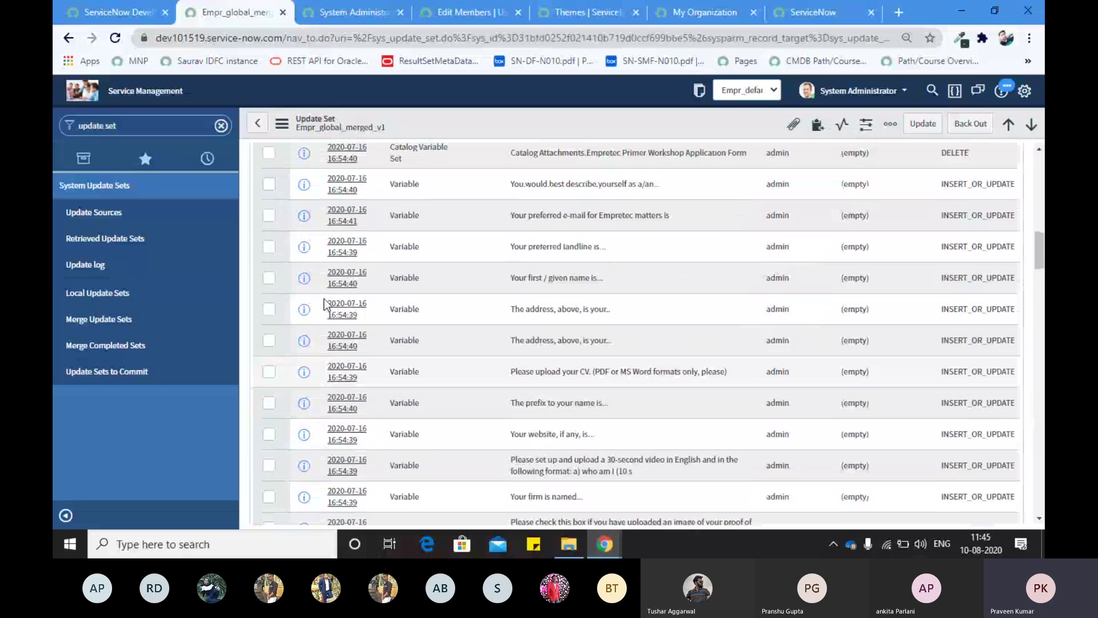
{"action": "scroll", "coordinate": [324, 299], "scroll_direction": "up", "scroll_amount": 6}
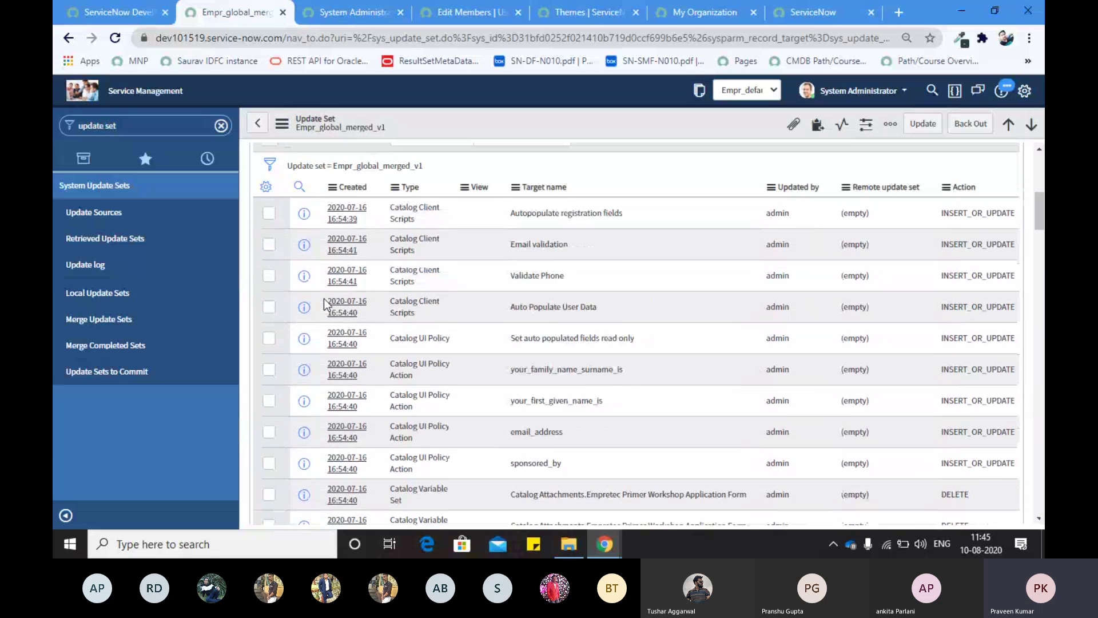
{"action": "scroll", "coordinate": [324, 304], "scroll_direction": "up", "scroll_amount": 4}
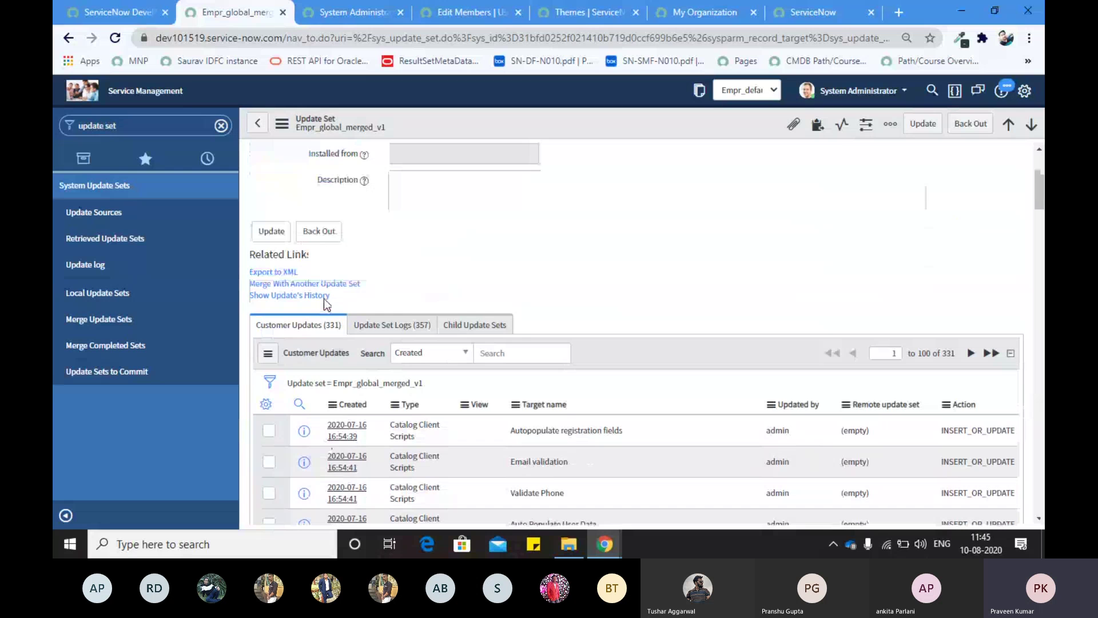
{"action": "scroll", "coordinate": [325, 303], "scroll_direction": "up", "scroll_amount": 1}
{"action": "scroll", "coordinate": [314, 385], "scroll_direction": "down", "scroll_amount": 4}
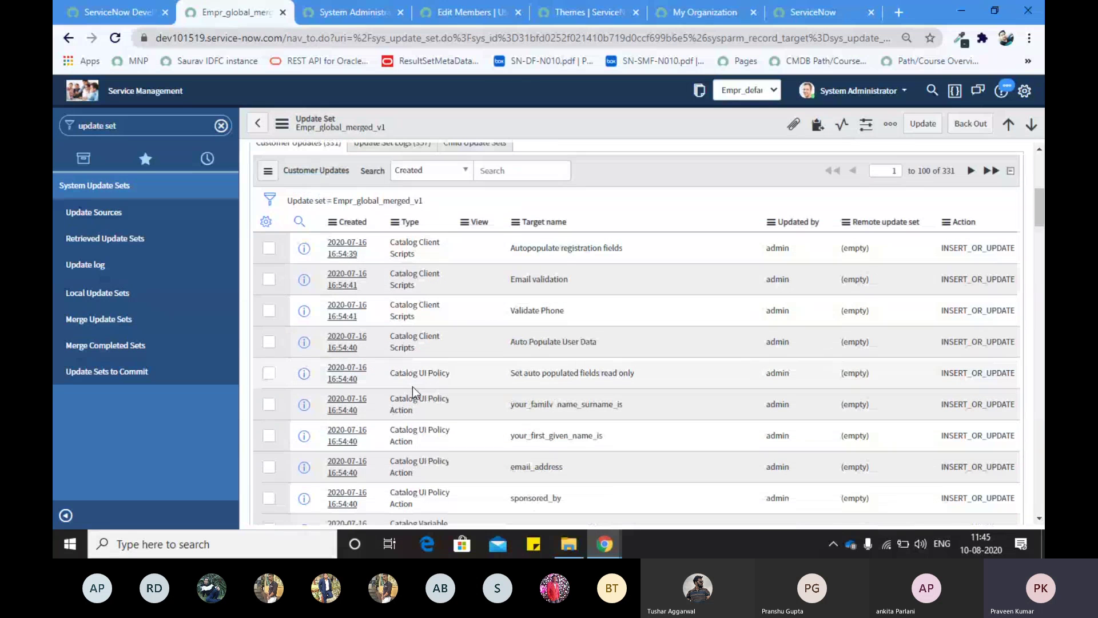
{"action": "scroll", "coordinate": [462, 396], "scroll_direction": "down", "scroll_amount": 8}
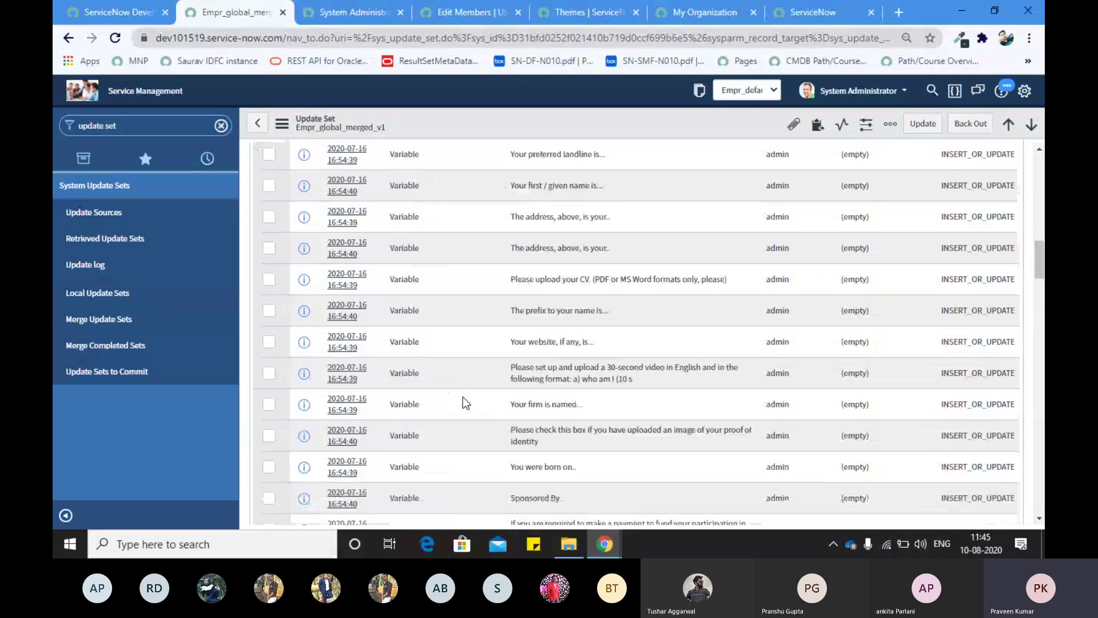
{"action": "scroll", "coordinate": [462, 396], "scroll_direction": "up", "scroll_amount": 12}
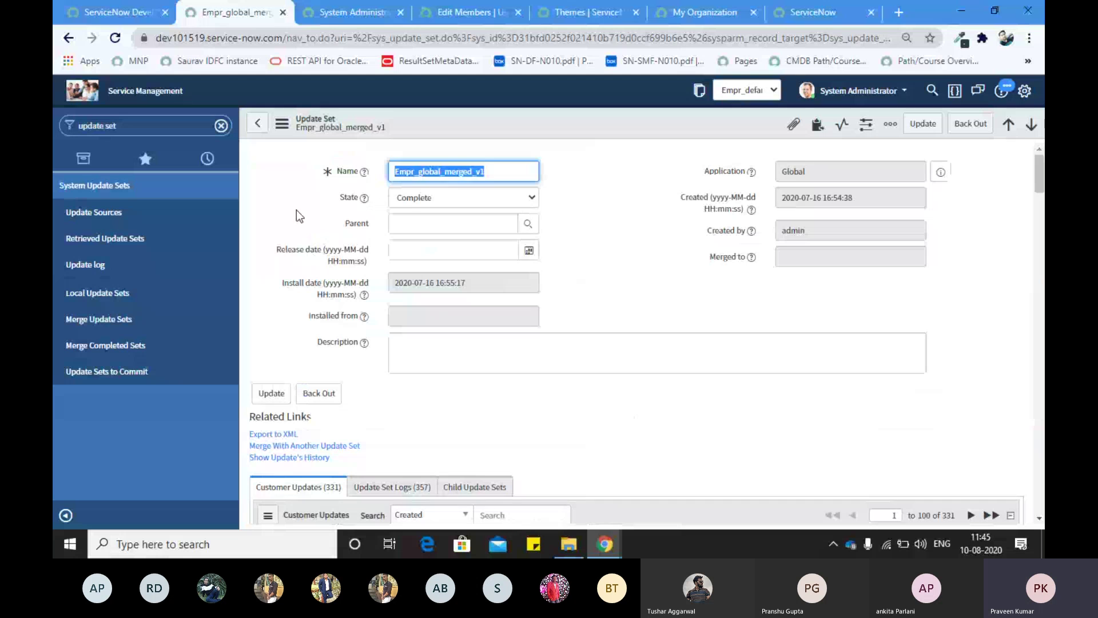
Step: Review the 331 Customer Updates rows, including the Catalog Client Scripts entries
{"action": "left_click", "coordinate": [609, 213]}
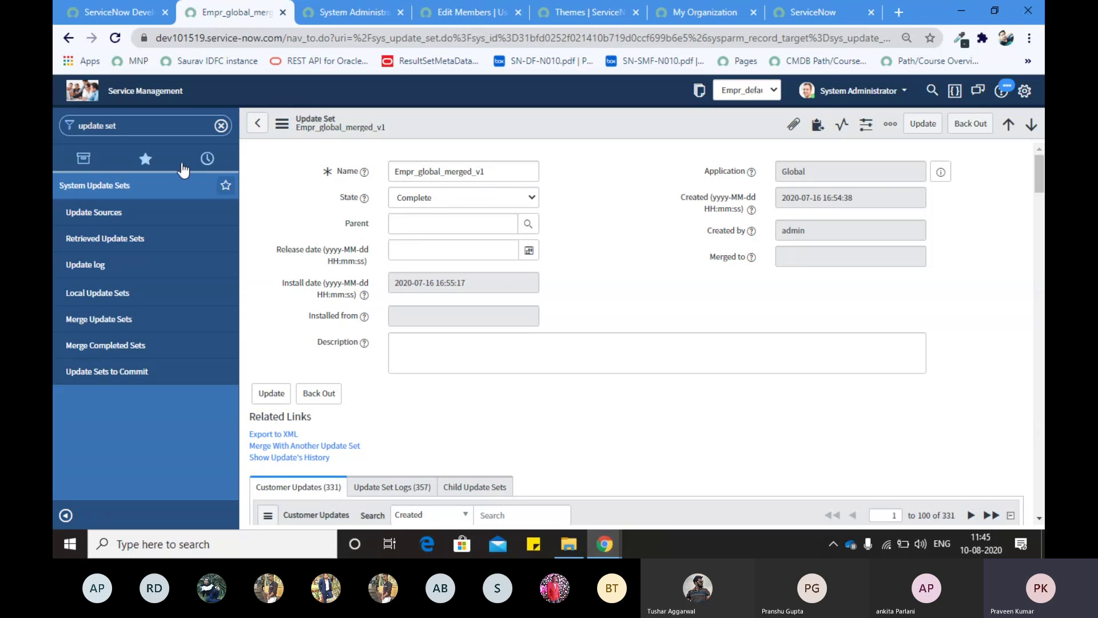
{"action": "scroll", "coordinate": [361, 302], "scroll_direction": "down", "scroll_amount": 2}
{"action": "scroll", "coordinate": [362, 300], "scroll_direction": "up", "scroll_amount": 1}
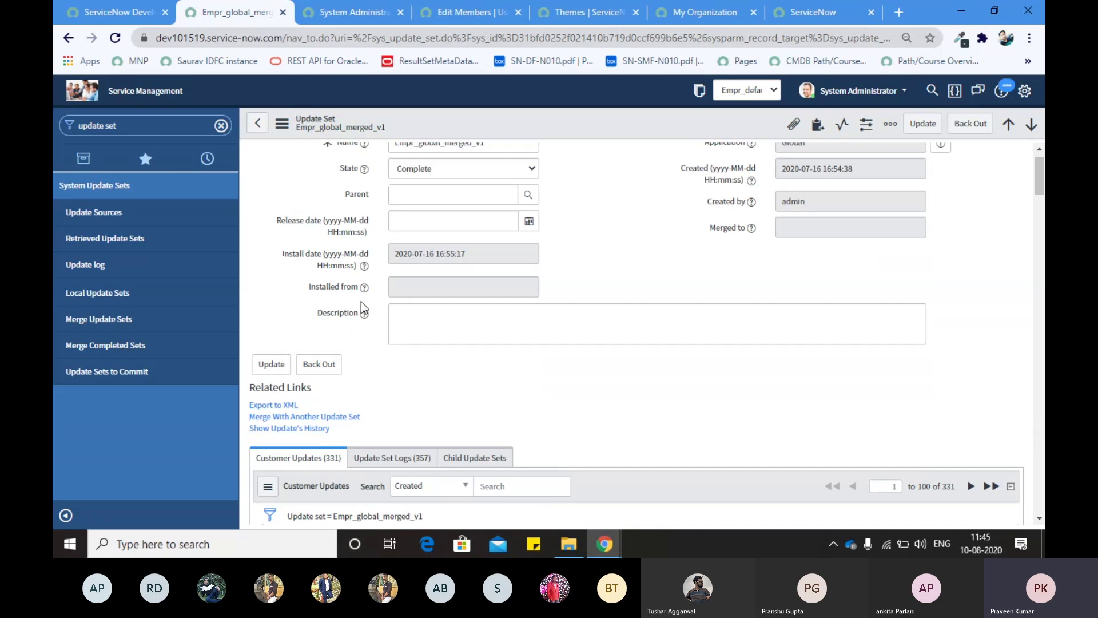
{"action": "scroll", "coordinate": [343, 366], "scroll_direction": "down", "scroll_amount": 1}
{"action": "scroll", "coordinate": [331, 472], "scroll_direction": "down", "scroll_amount": 1}
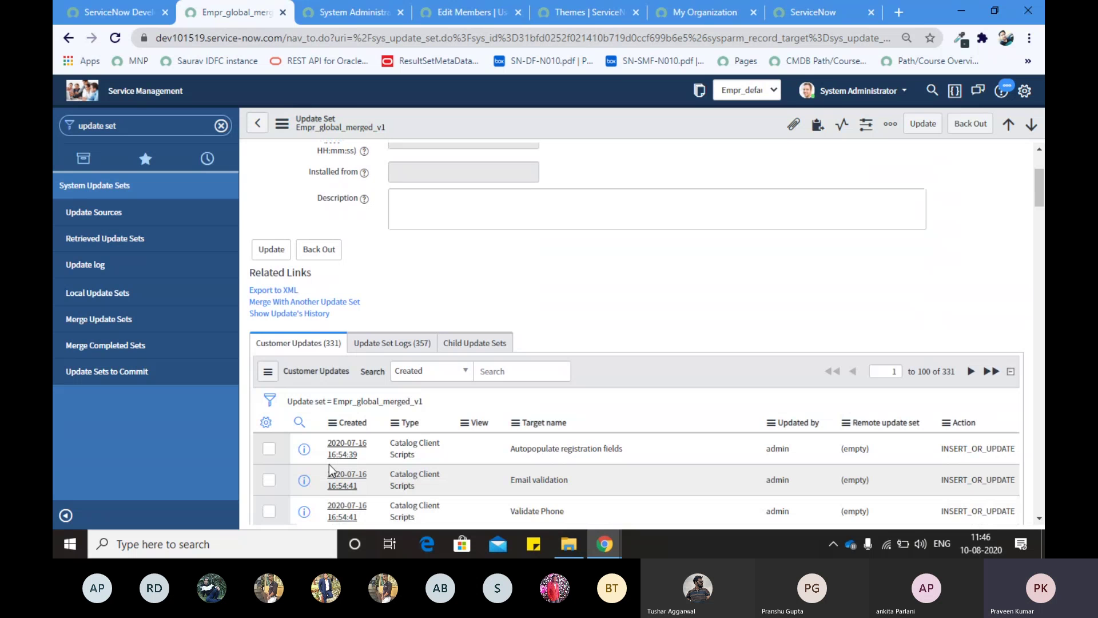
Step: Search the navigator for 'system prop' and open Basic Configuration UI16 in a new tab
{"action": "left_click", "coordinate": [108, 125]}
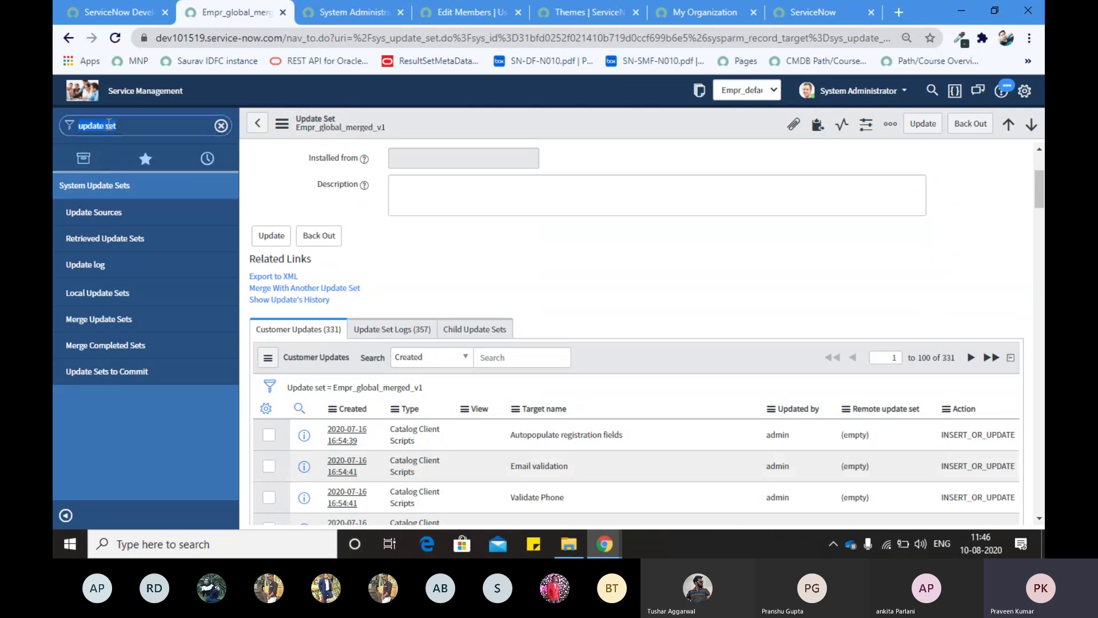
{"action": "type", "text": "system"}
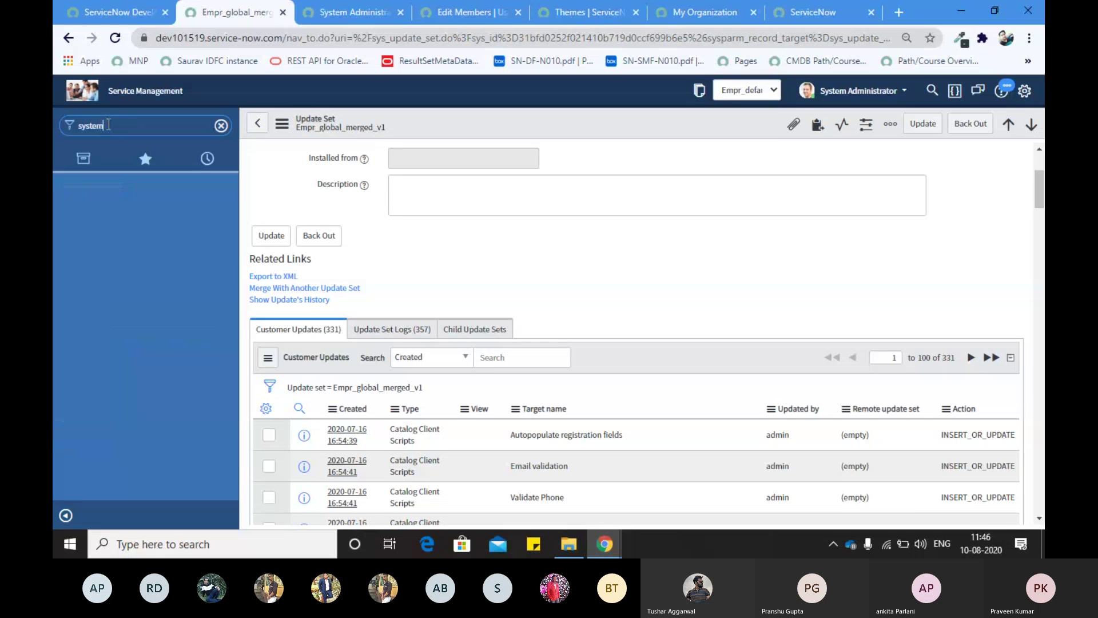
{"action": "type", "text": " ger"}
{"action": "key", "text": "BackSpace"}
{"action": "key", "text": "BackSpace"}
{"action": "key", "text": "BackSpace"}
{"action": "type", "text": "prop"}
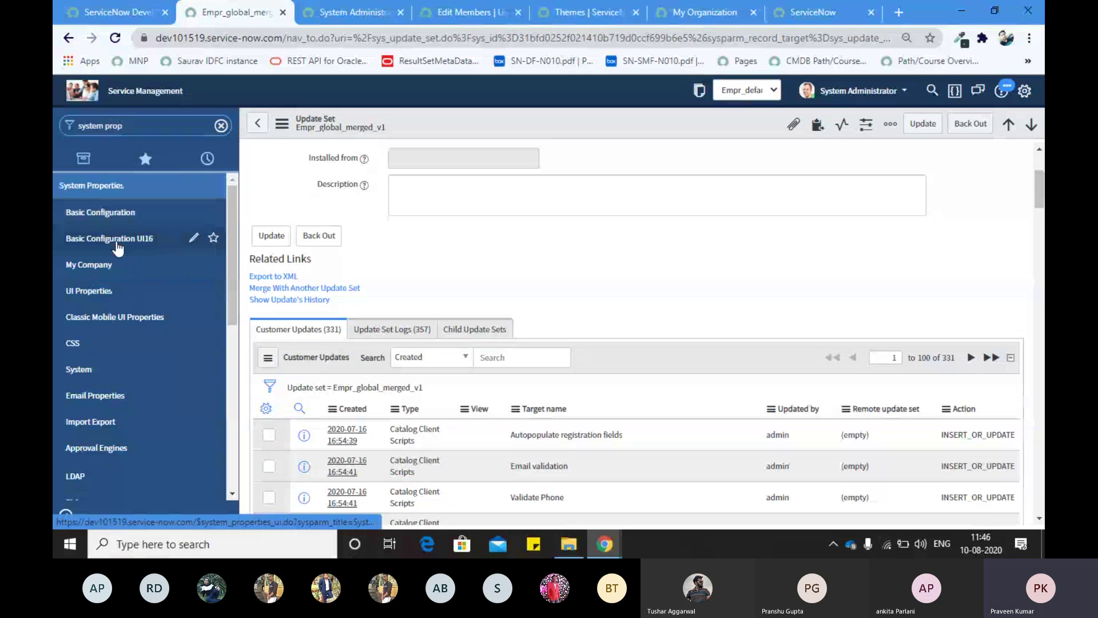
{"action": "middle_click", "coordinate": [108, 237]}
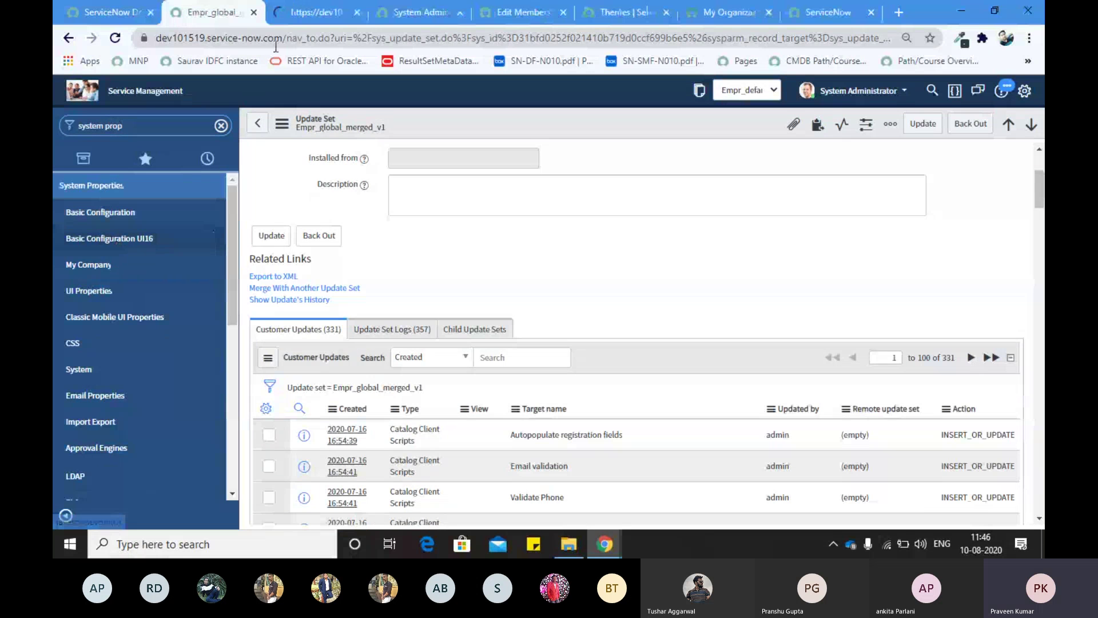
Step: Check the system timezone is IST on the configuration page, leaving it unchanged
{"action": "left_click", "coordinate": [281, 17]}
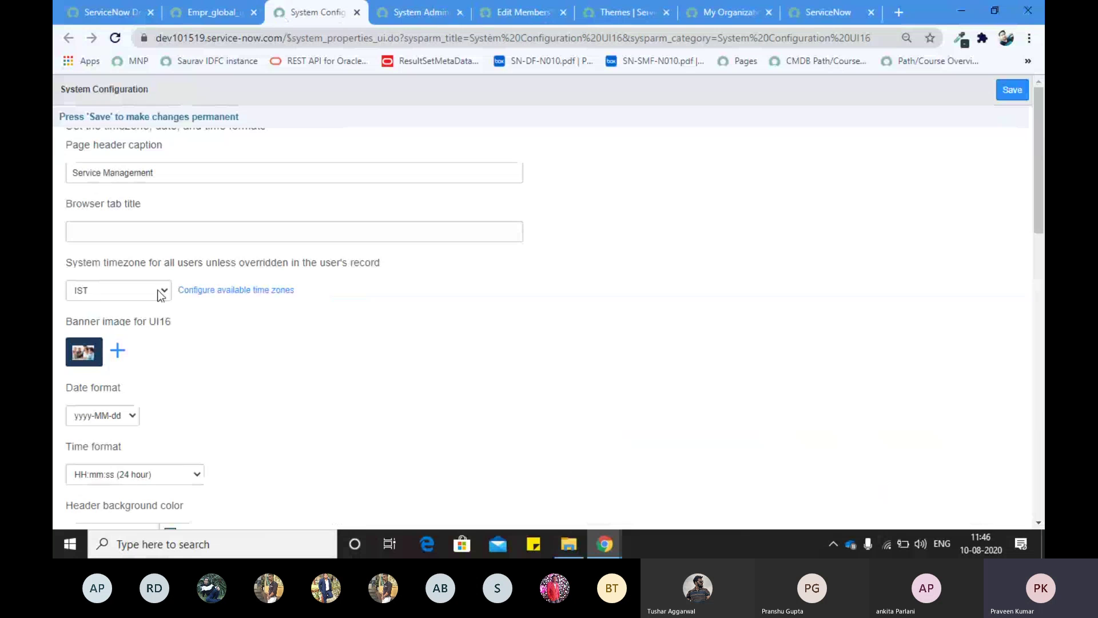
{"action": "left_click", "coordinate": [161, 291]}
{"action": "left_click", "coordinate": [231, 334]}
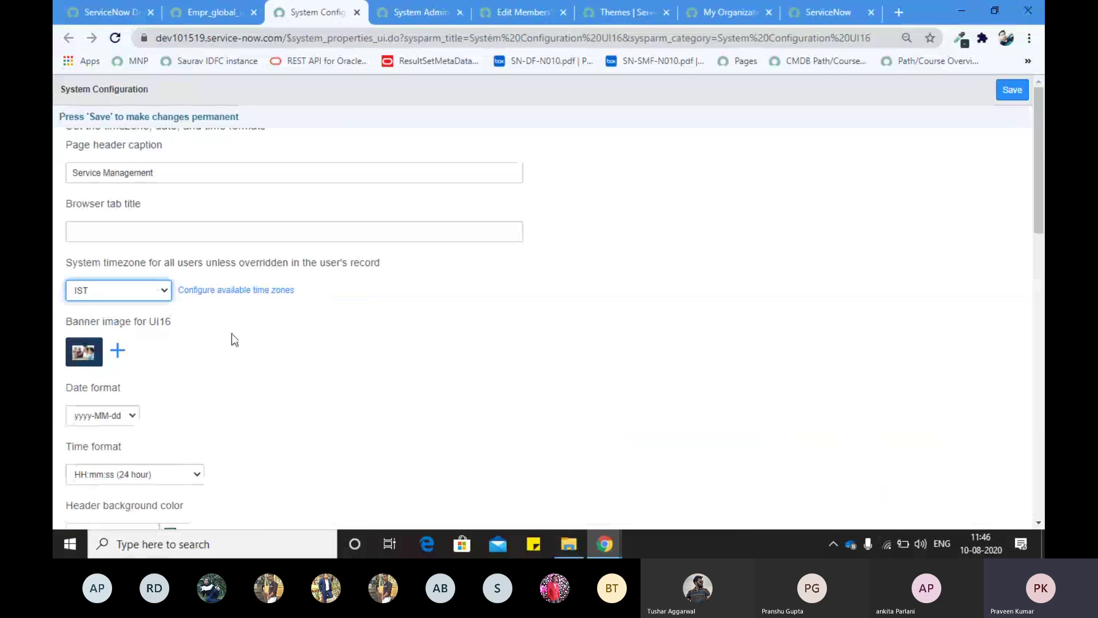
{"action": "left_click", "coordinate": [223, 11]}
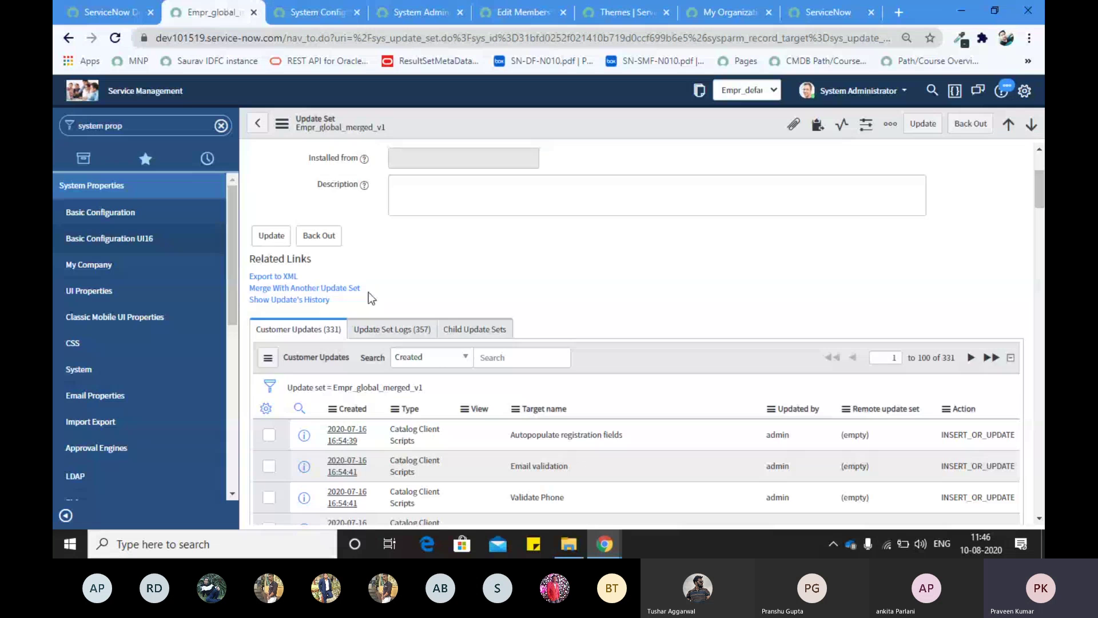
Step: Glance at cell C6's sub-topics in the training plan, then switch to the Teams meeting desktop
{"action": "scroll", "coordinate": [363, 268], "scroll_direction": "up", "scroll_amount": 5}
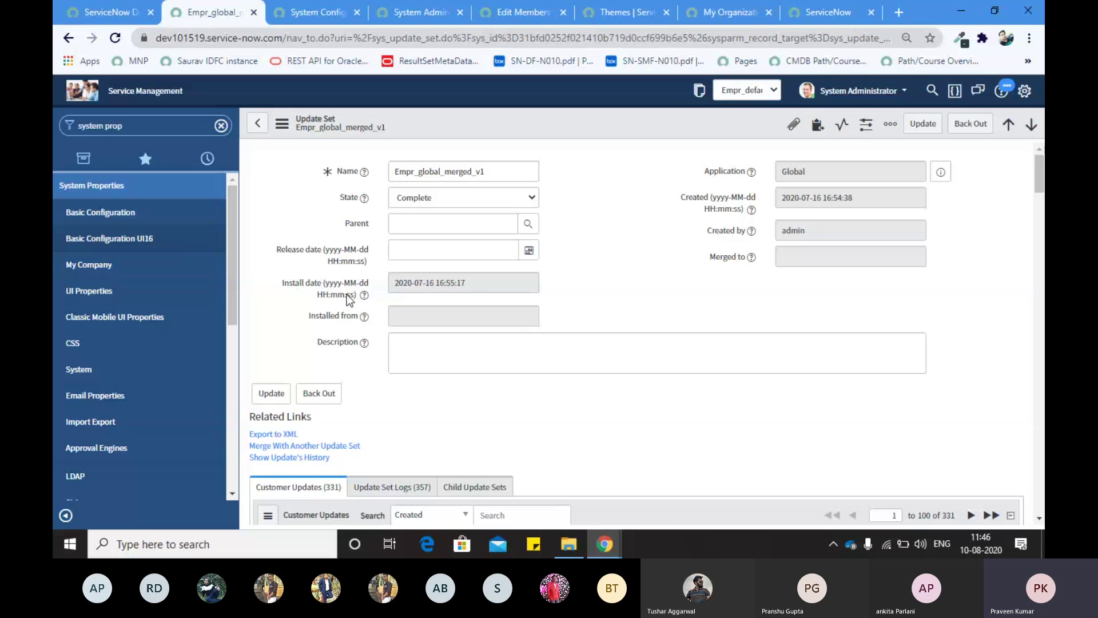
{"action": "scroll", "coordinate": [349, 300], "scroll_direction": "down", "scroll_amount": 1}
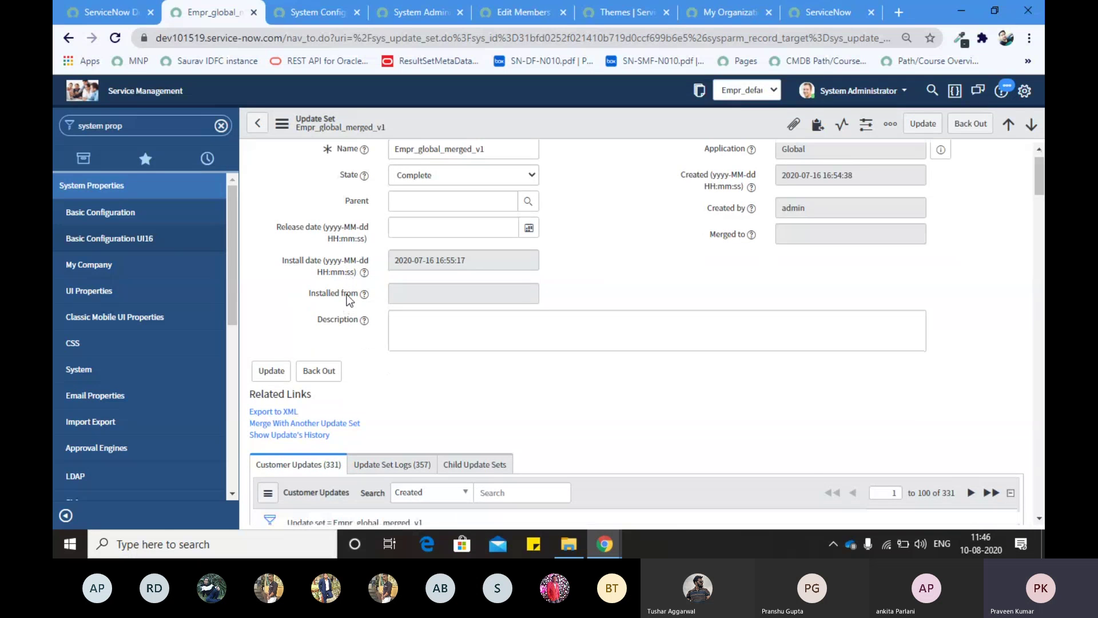
{"action": "key", "text": "alt+Tab"}
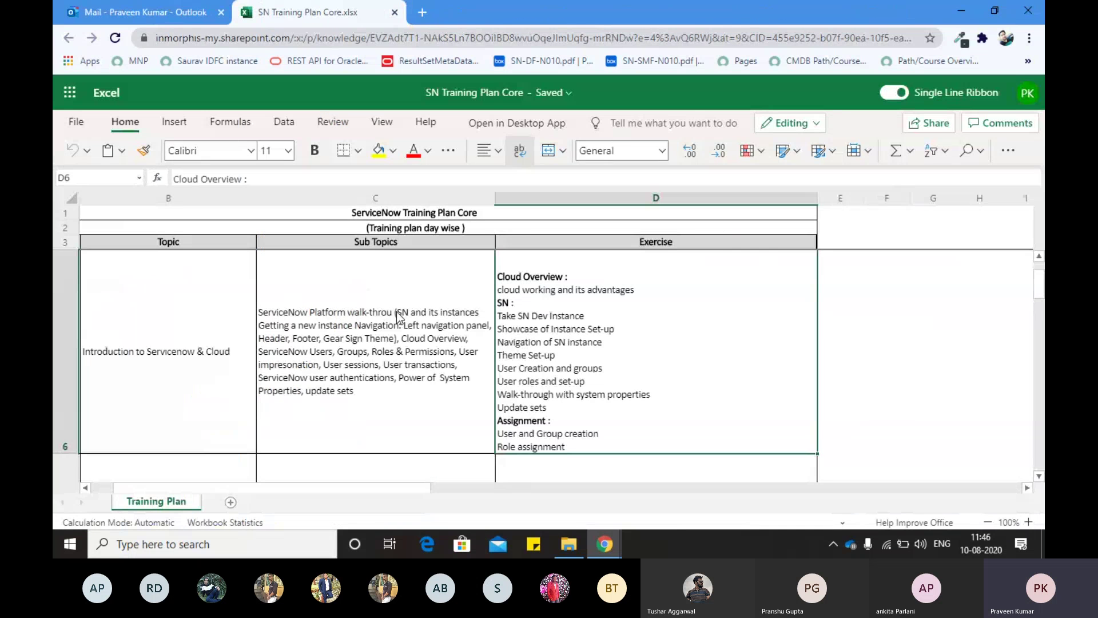
{"action": "left_click", "coordinate": [354, 296]}
{"action": "key", "text": "alt+Tab"}
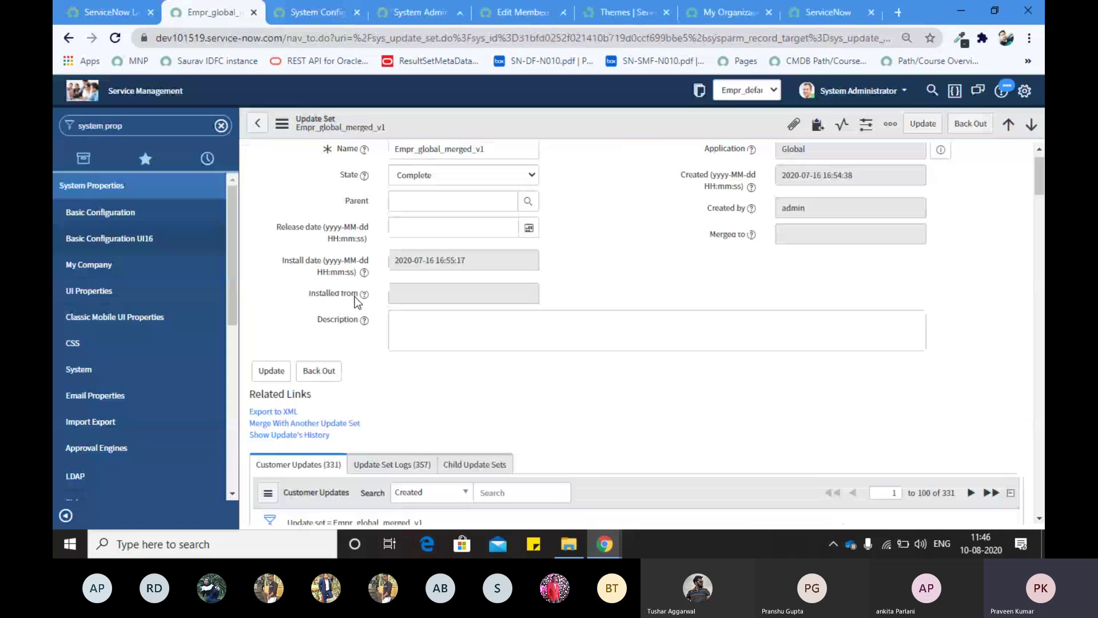
{"action": "scroll", "coordinate": [355, 299], "scroll_direction": "up", "scroll_amount": 1}
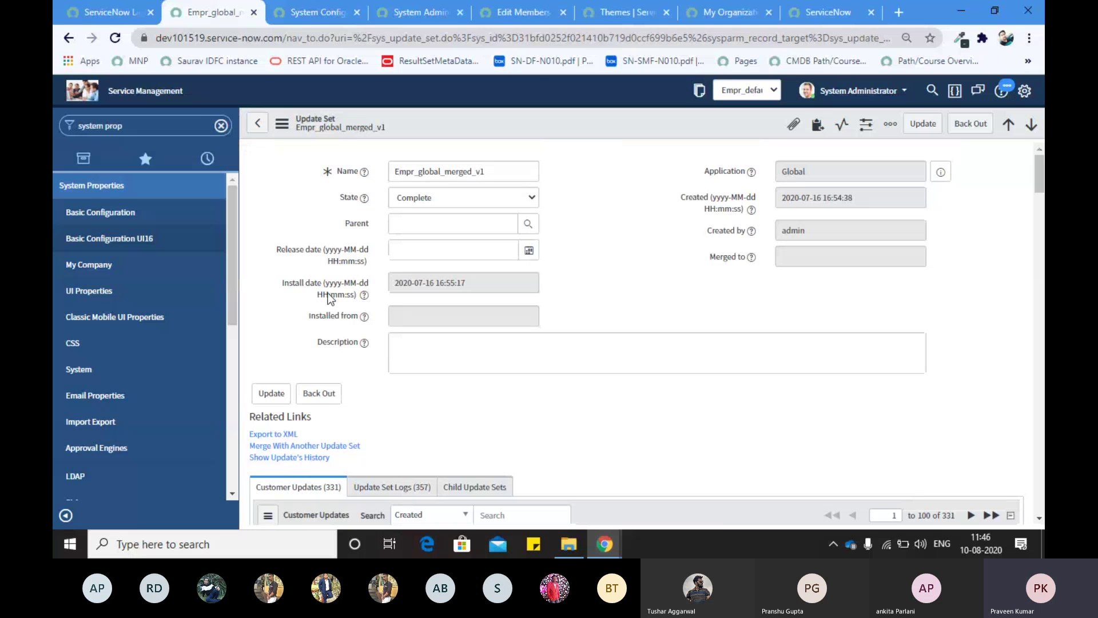
{"action": "key", "text": "ctrl+super+Left"}
{"action": "key", "text": "ctrl+super+Left"}
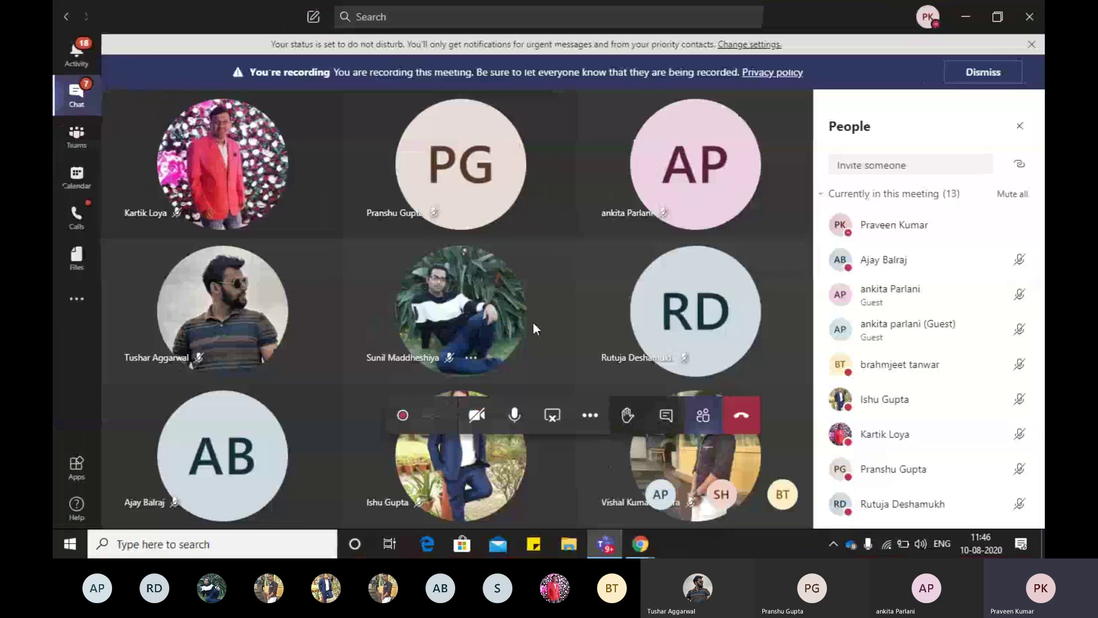
{"action": "mouse_move", "coordinate": [530, 331]}
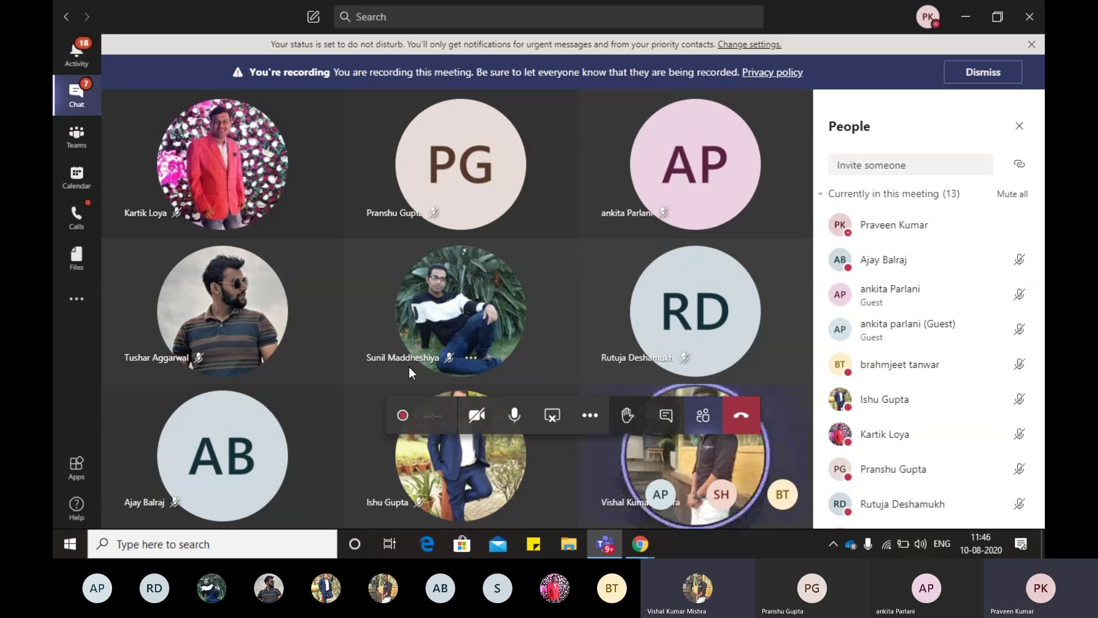
{"action": "key", "text": "XF86AudioRaiseVolume"}
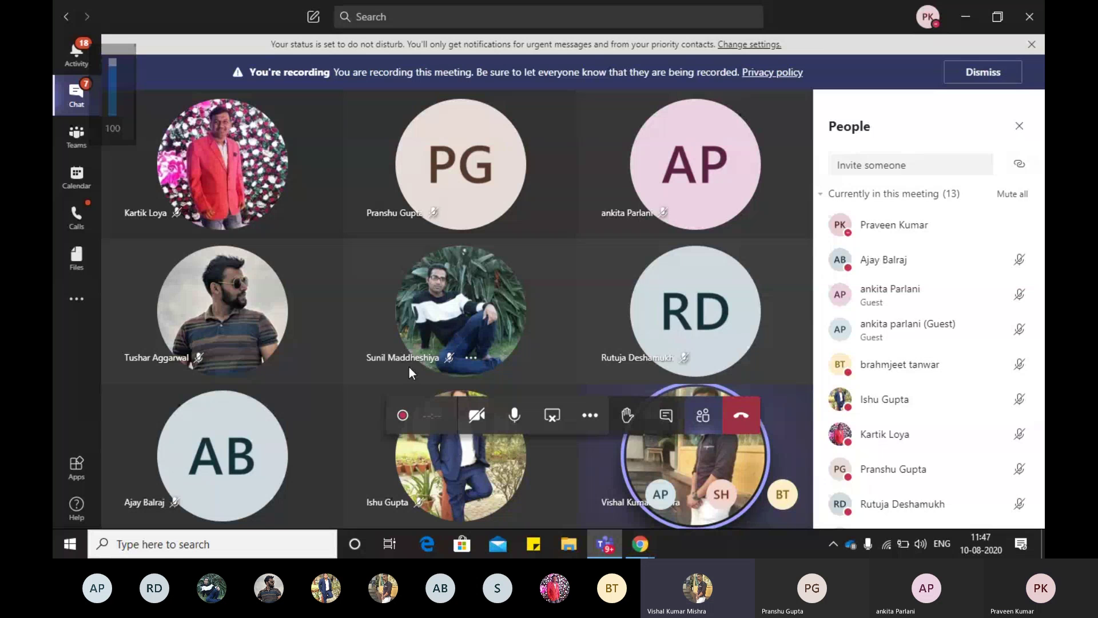
{"action": "key", "text": "XF86AudioRaiseVolume"}
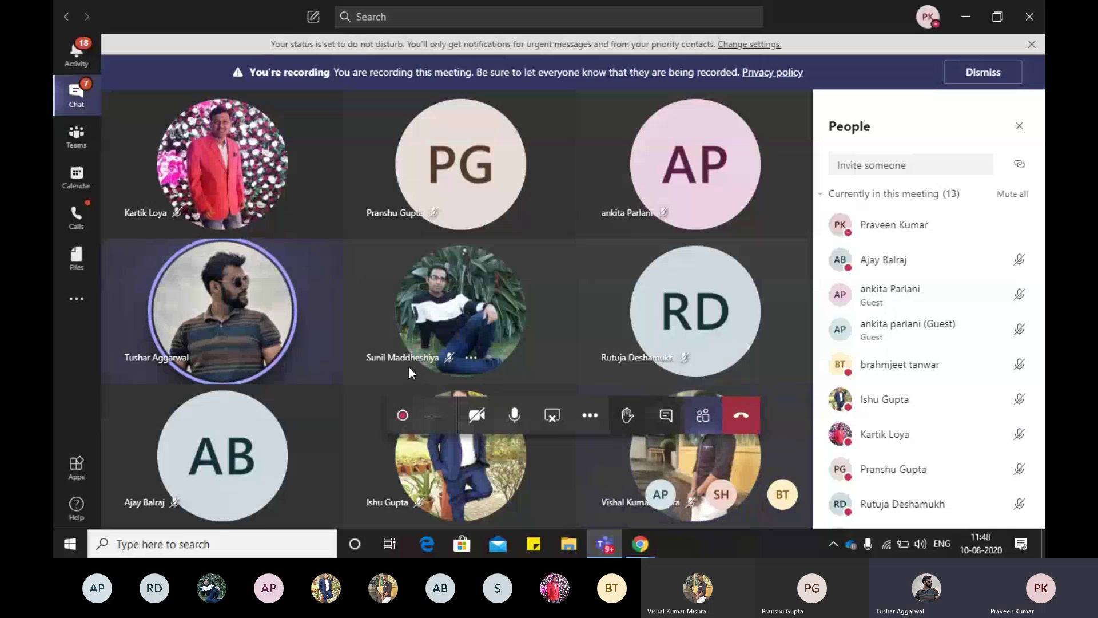
{"action": "key", "text": "XF86AudioRaiseVolume"}
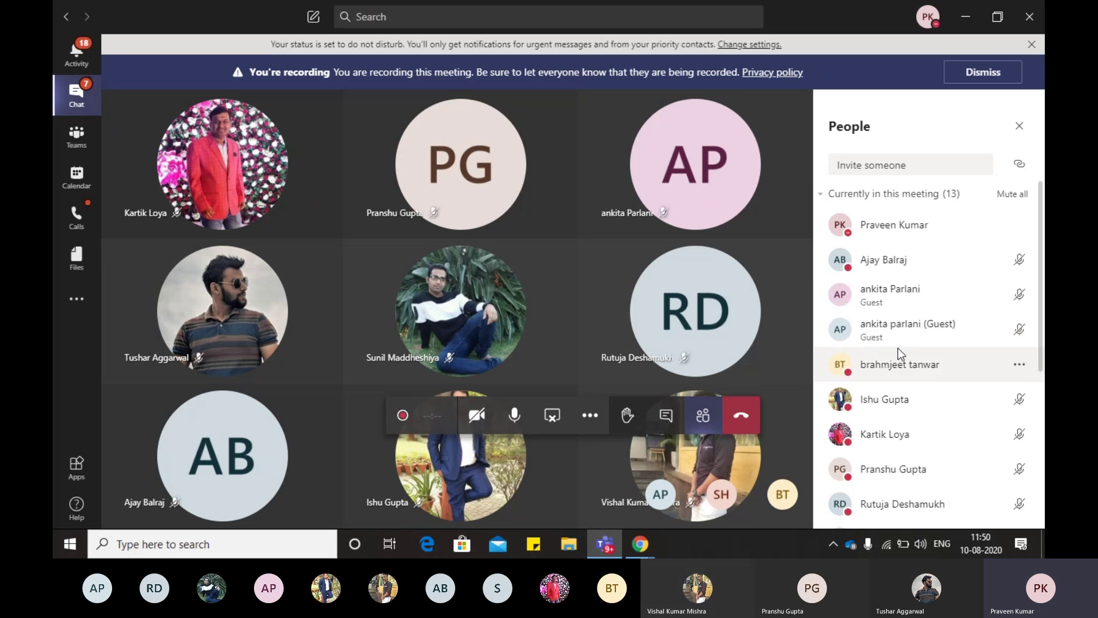
Step: Scroll the People pane to the Others invited section and view a participant's contact card
{"action": "scroll", "coordinate": [898, 349], "scroll_direction": "down", "scroll_amount": 2}
{"action": "scroll", "coordinate": [898, 347], "scroll_direction": "down", "scroll_amount": 2}
{"action": "scroll", "coordinate": [910, 299], "scroll_direction": "up", "scroll_amount": 4}
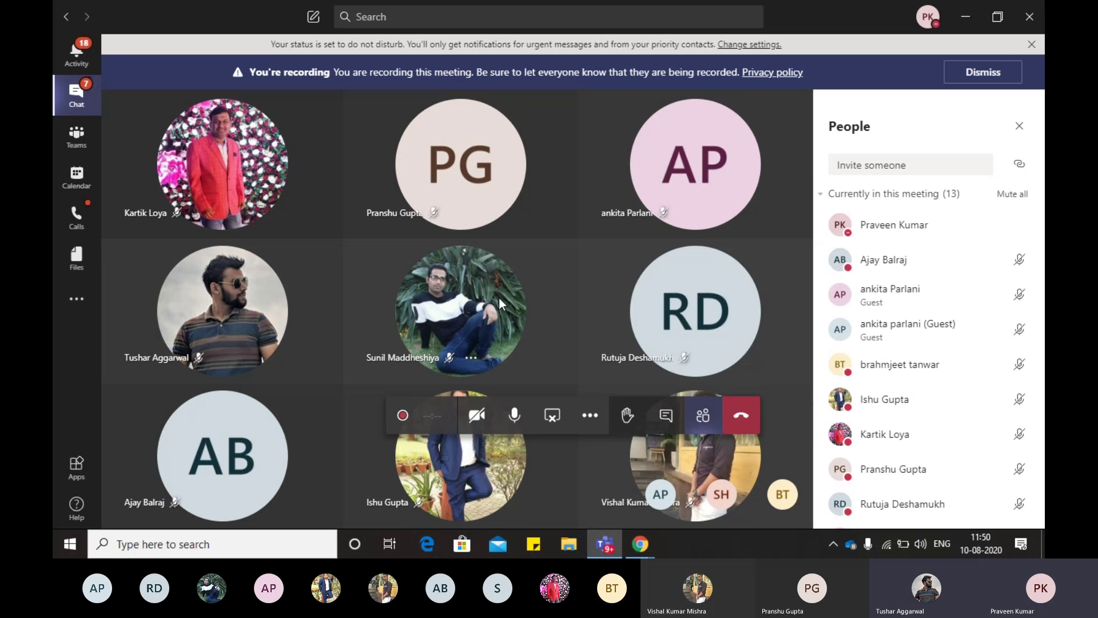
{"action": "mouse_move", "coordinate": [498, 297]}
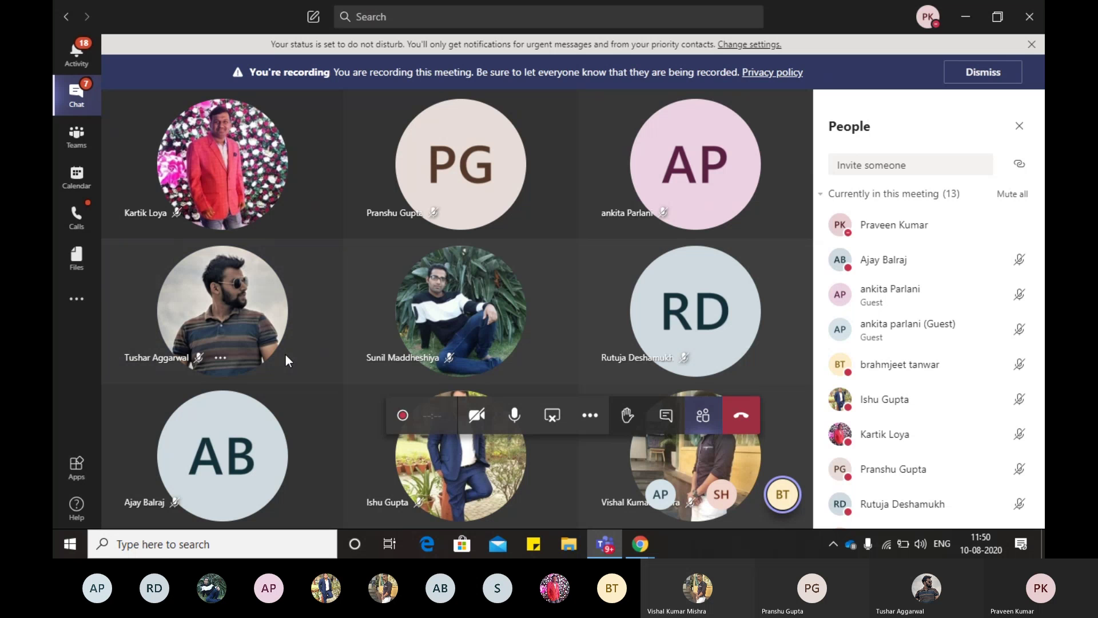
{"action": "mouse_move", "coordinate": [440, 331]}
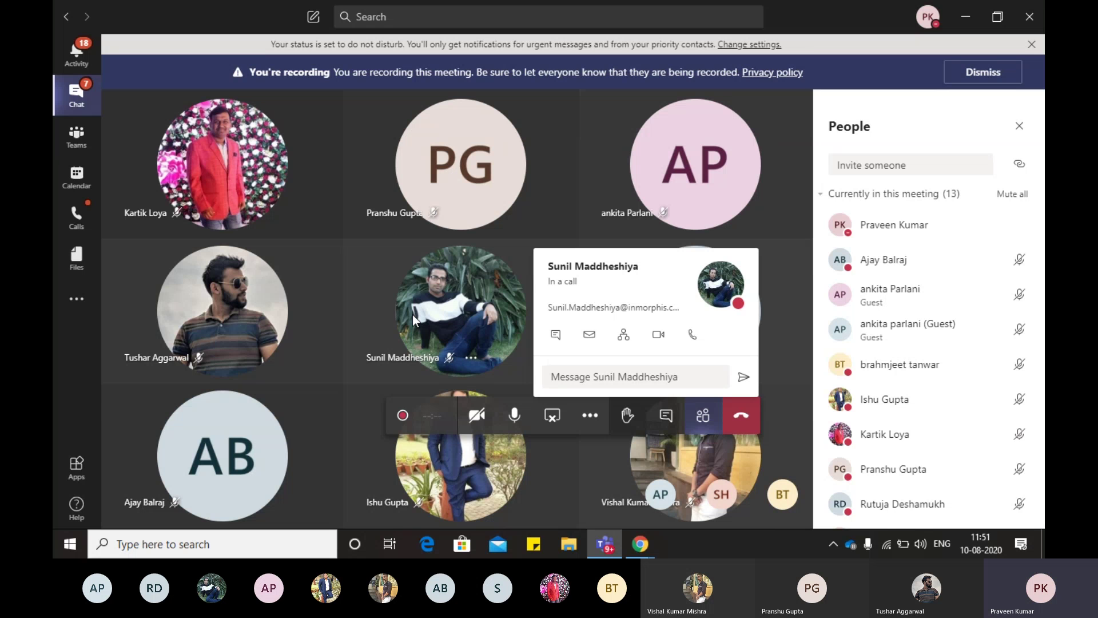
{"action": "scroll", "coordinate": [824, 417], "scroll_direction": "down", "scroll_amount": 5}
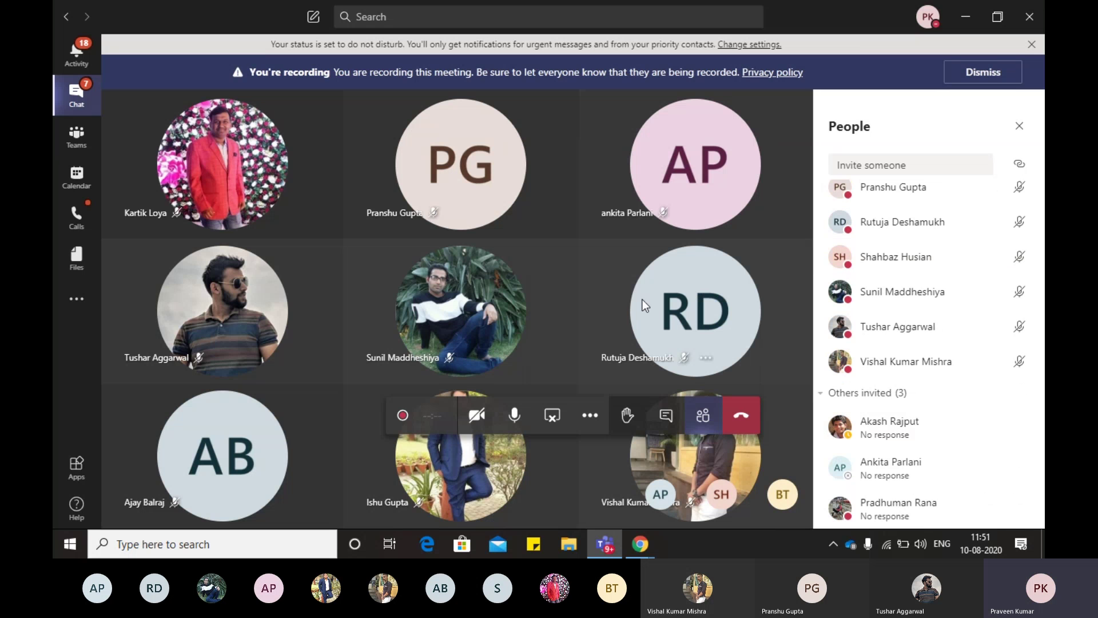
{"action": "mouse_move", "coordinate": [468, 287]}
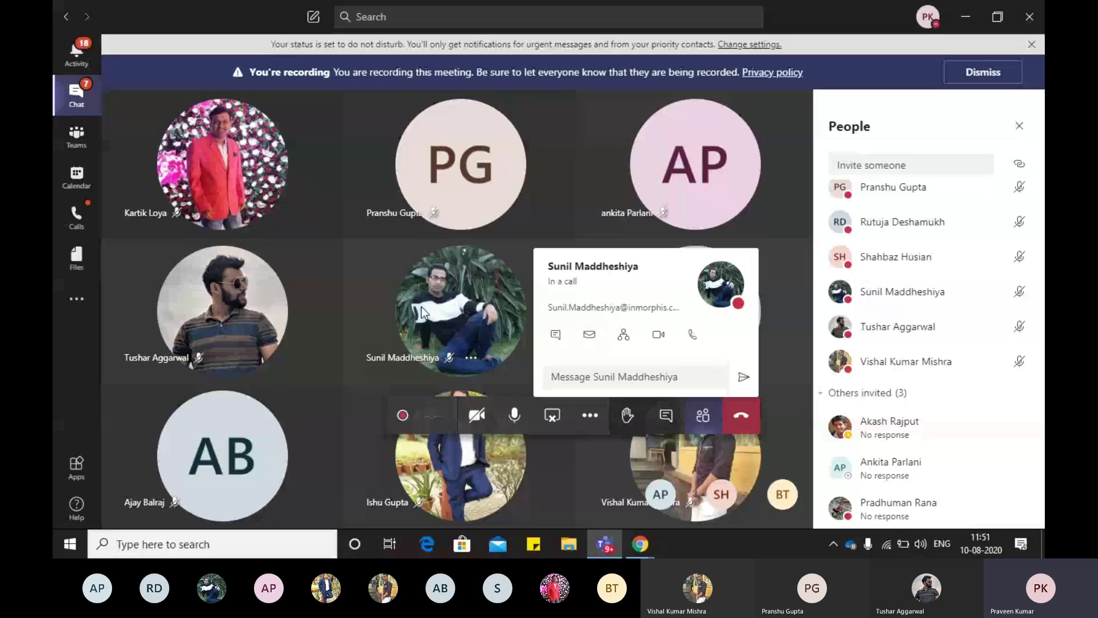
{"action": "mouse_move", "coordinate": [500, 328]}
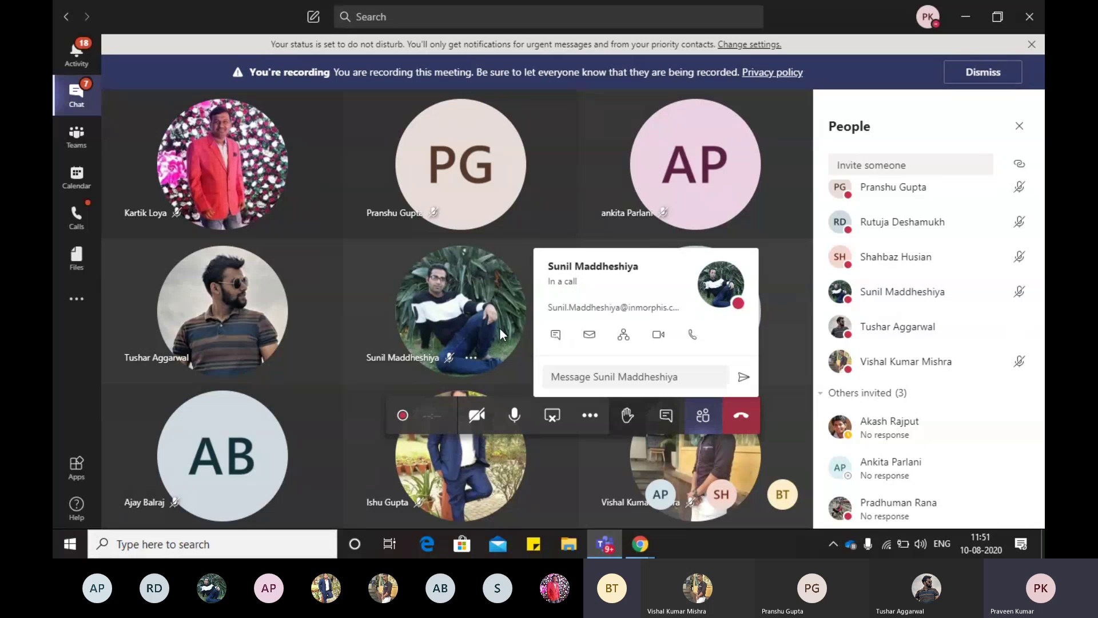